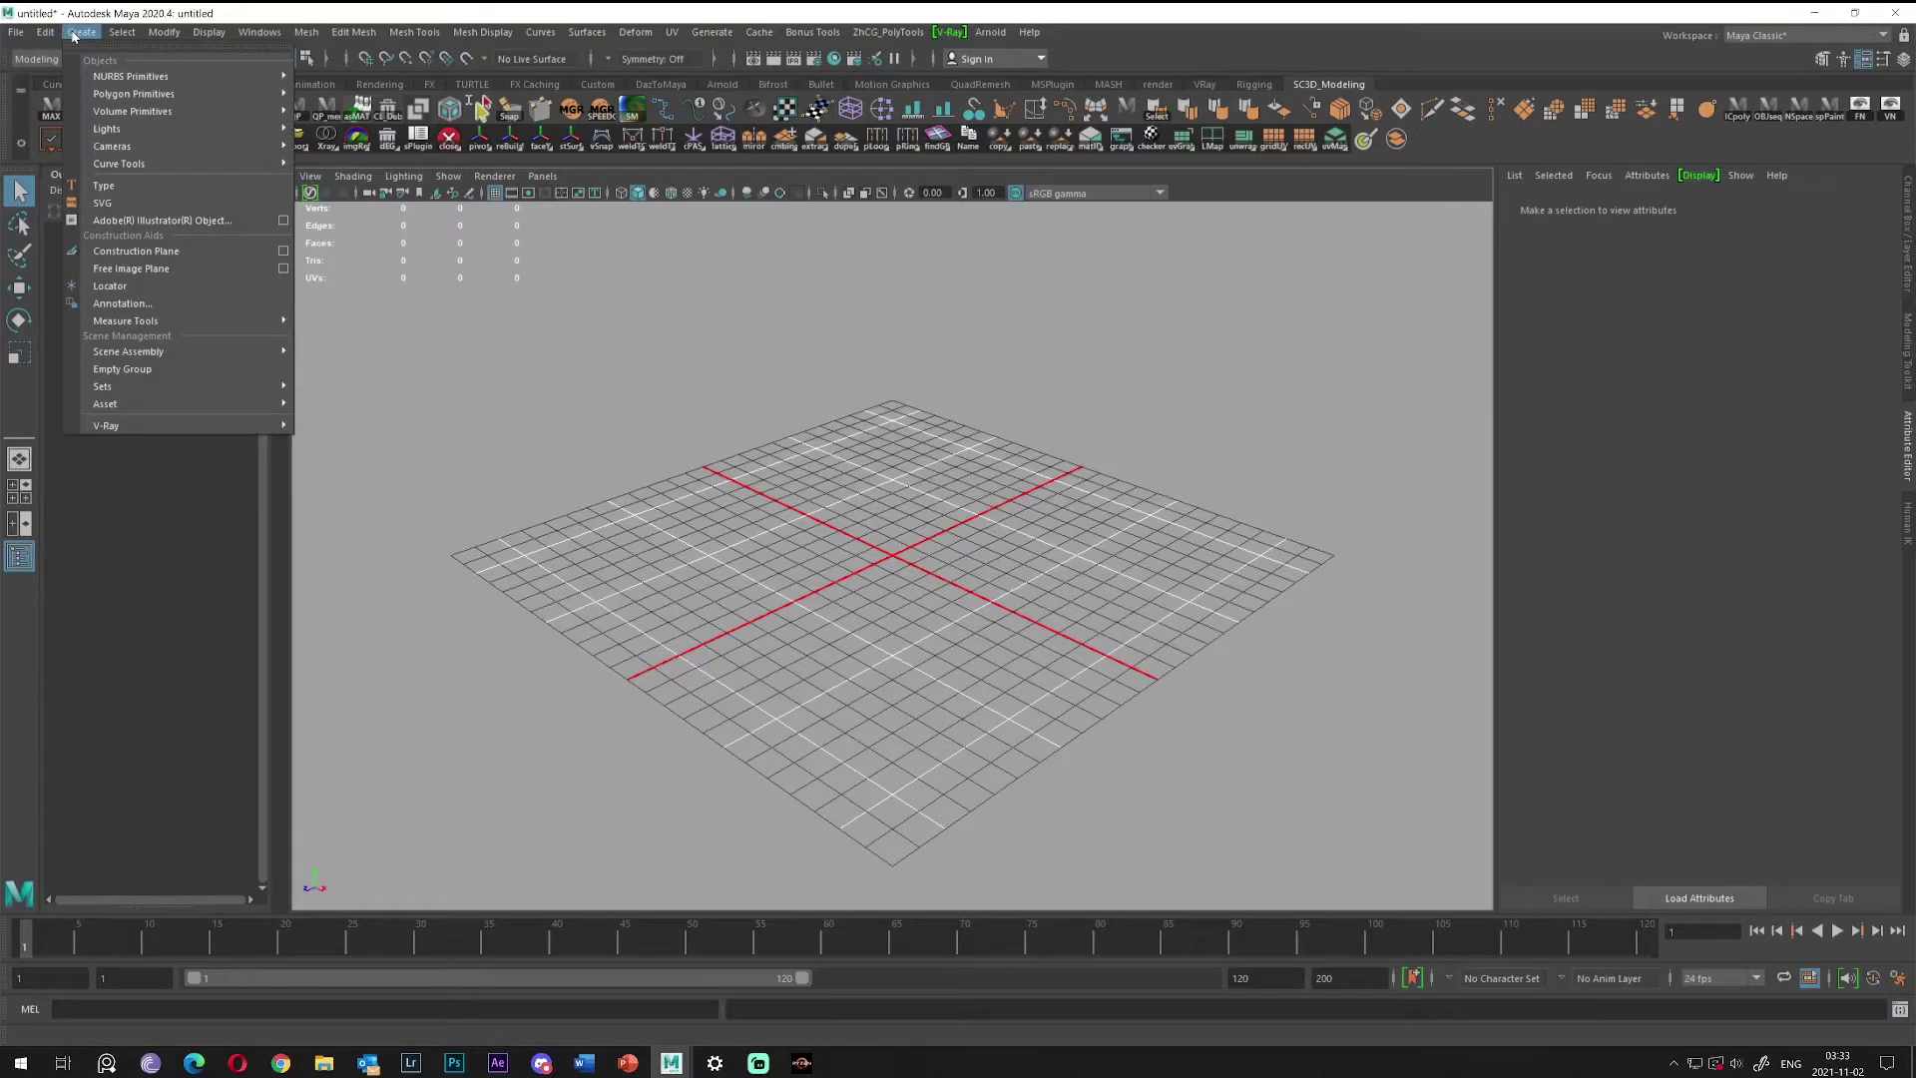
Create a polygon plane and set its Scale X, Y and Z to 10.
{"action": "mouse_move", "coordinate": [199, 93]}
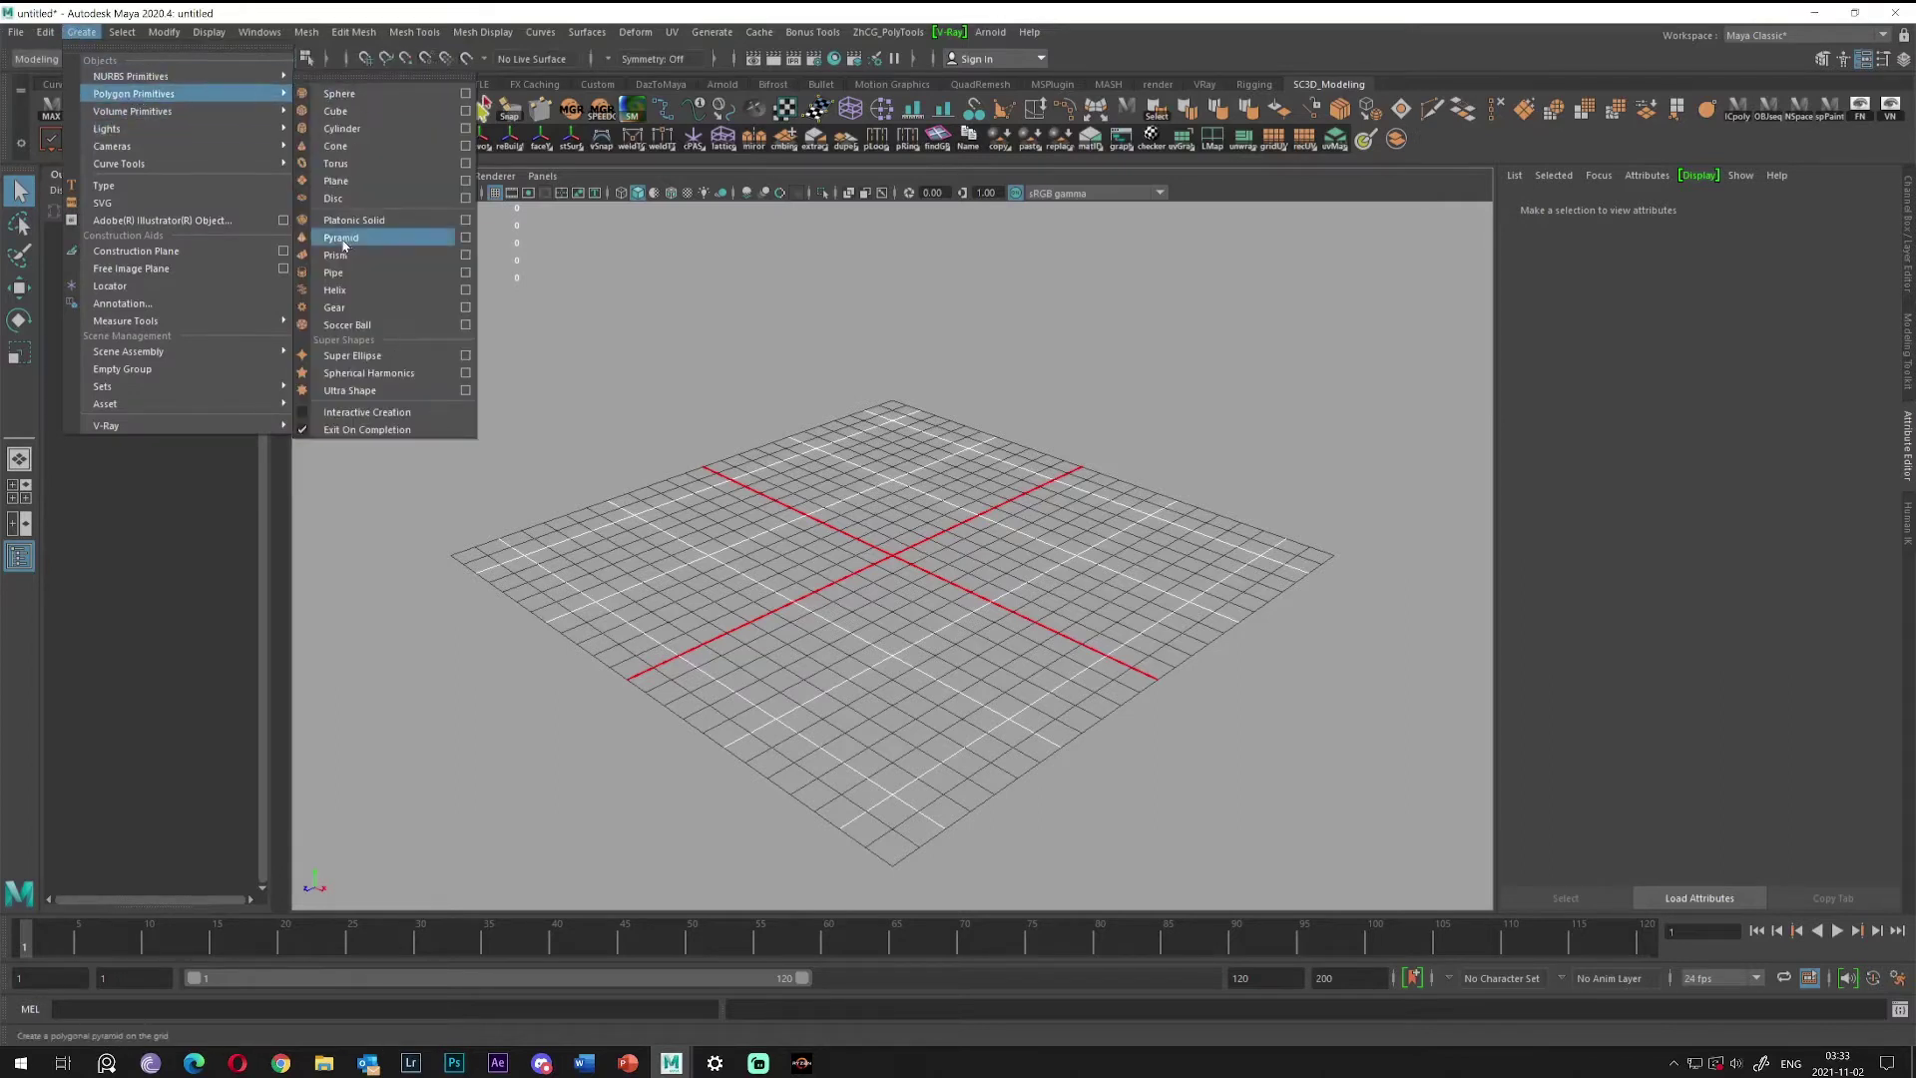
{"action": "left_click", "coordinate": [337, 181]}
{"action": "key", "text": "ctrl+a"}
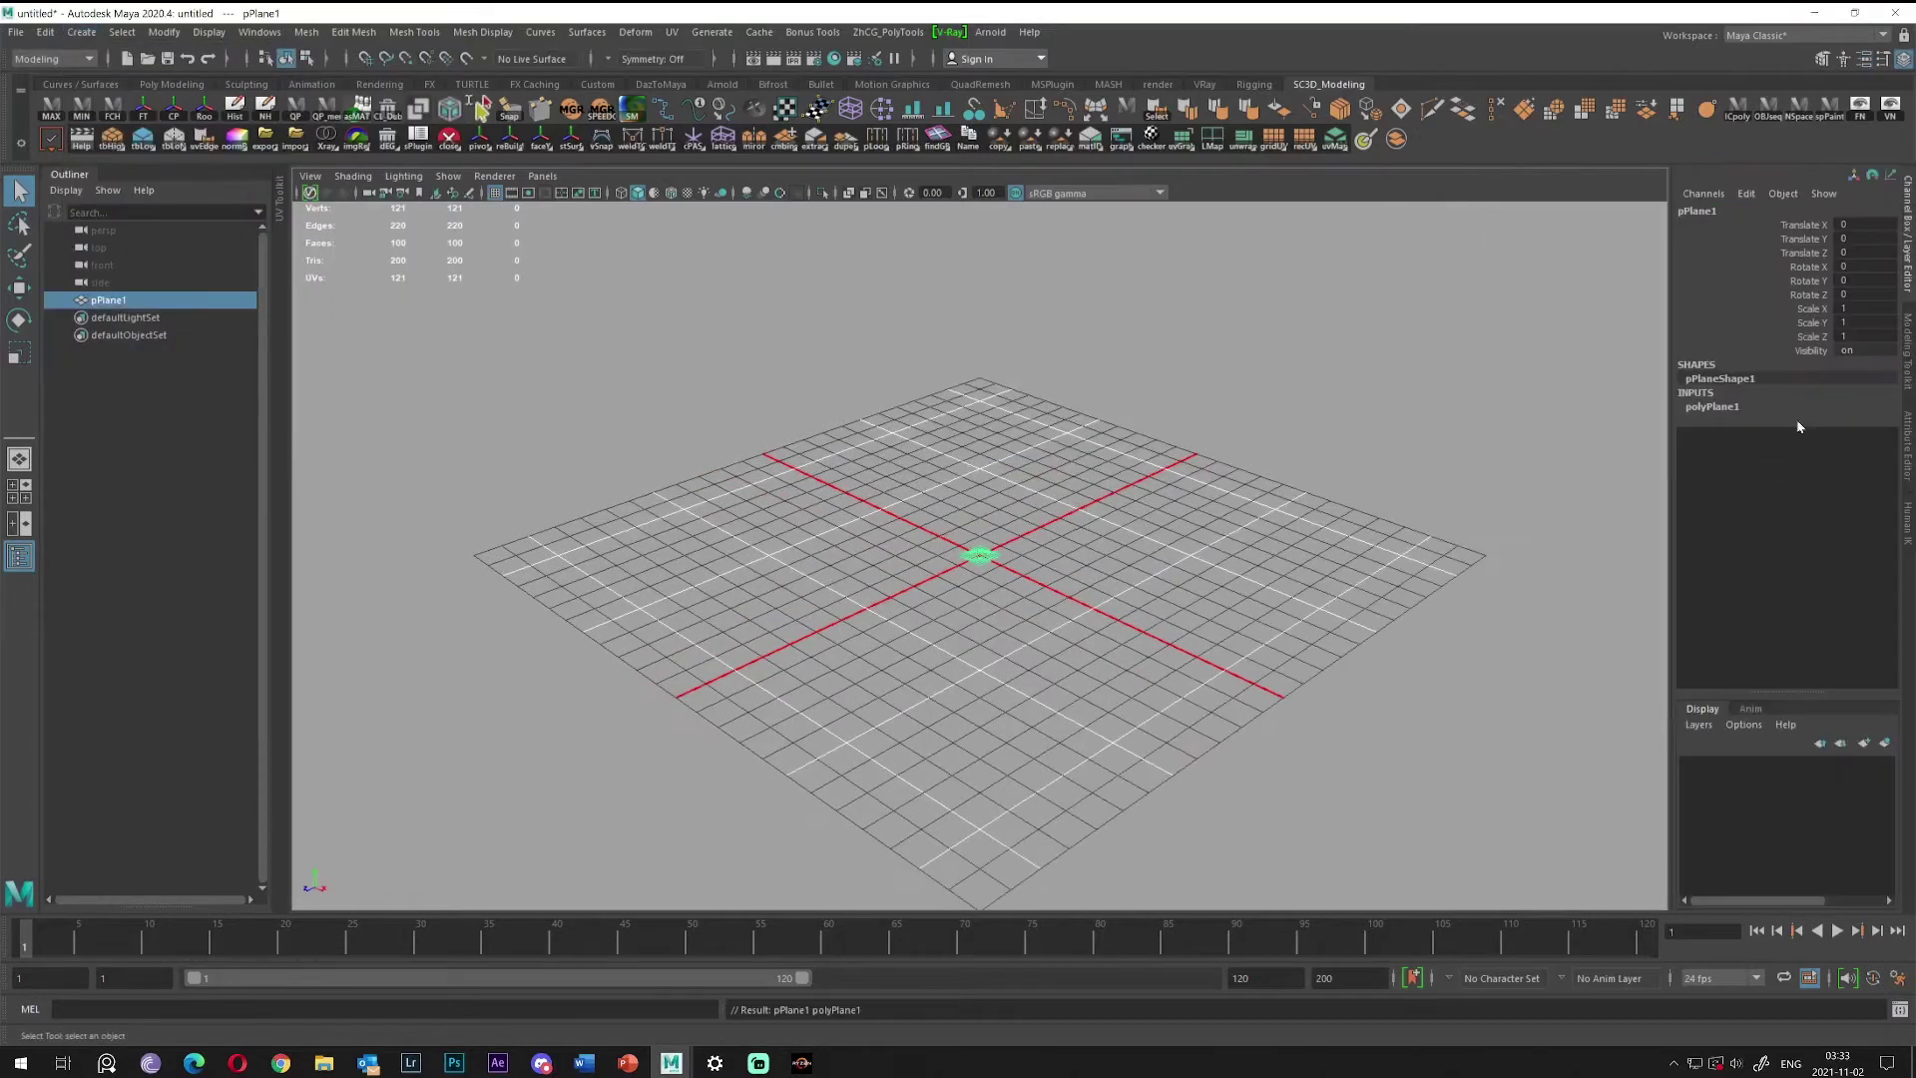
{"action": "left_click_drag", "start_coordinate": [1848, 309], "coordinate": [1840, 337]}
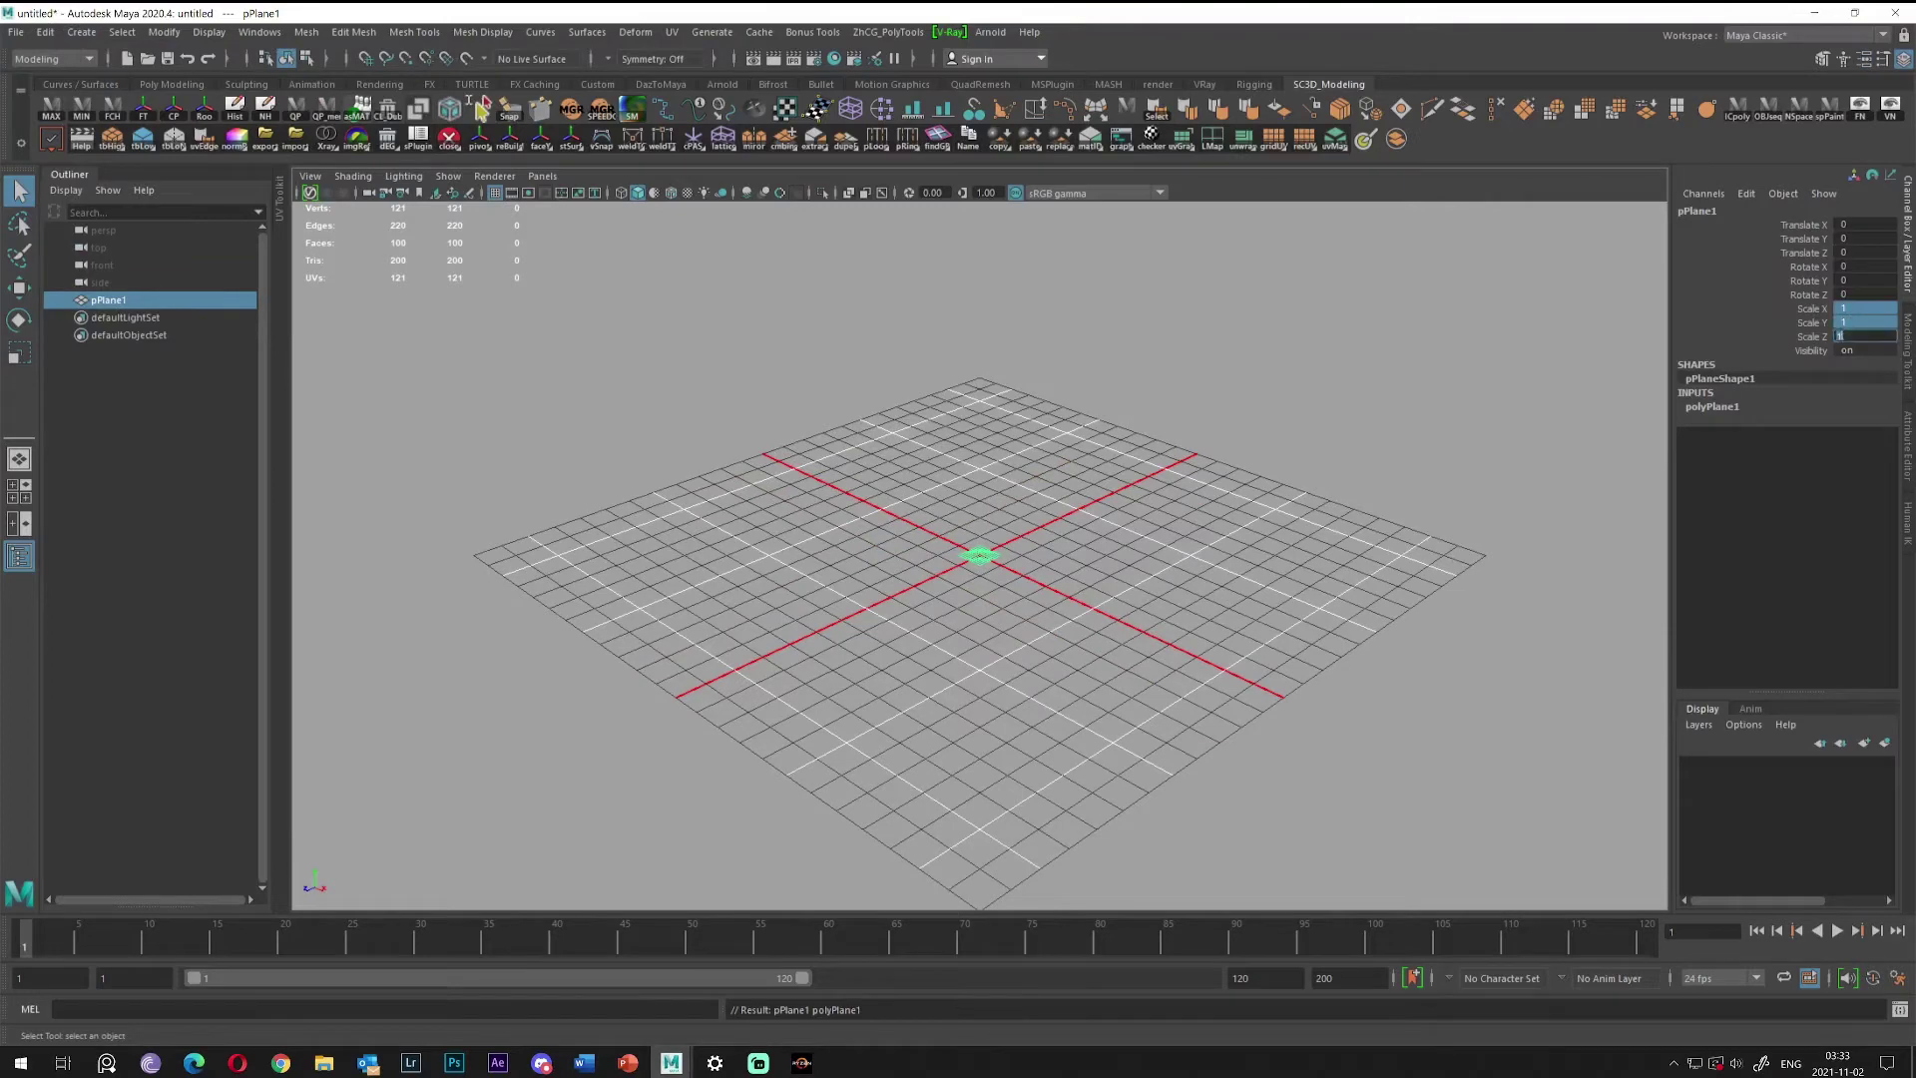
{"action": "type", "text": "10"}
{"action": "key", "text": "Return"}
{"action": "scroll", "coordinate": [788, 439], "scroll_direction": "up", "scroll_amount": 3}
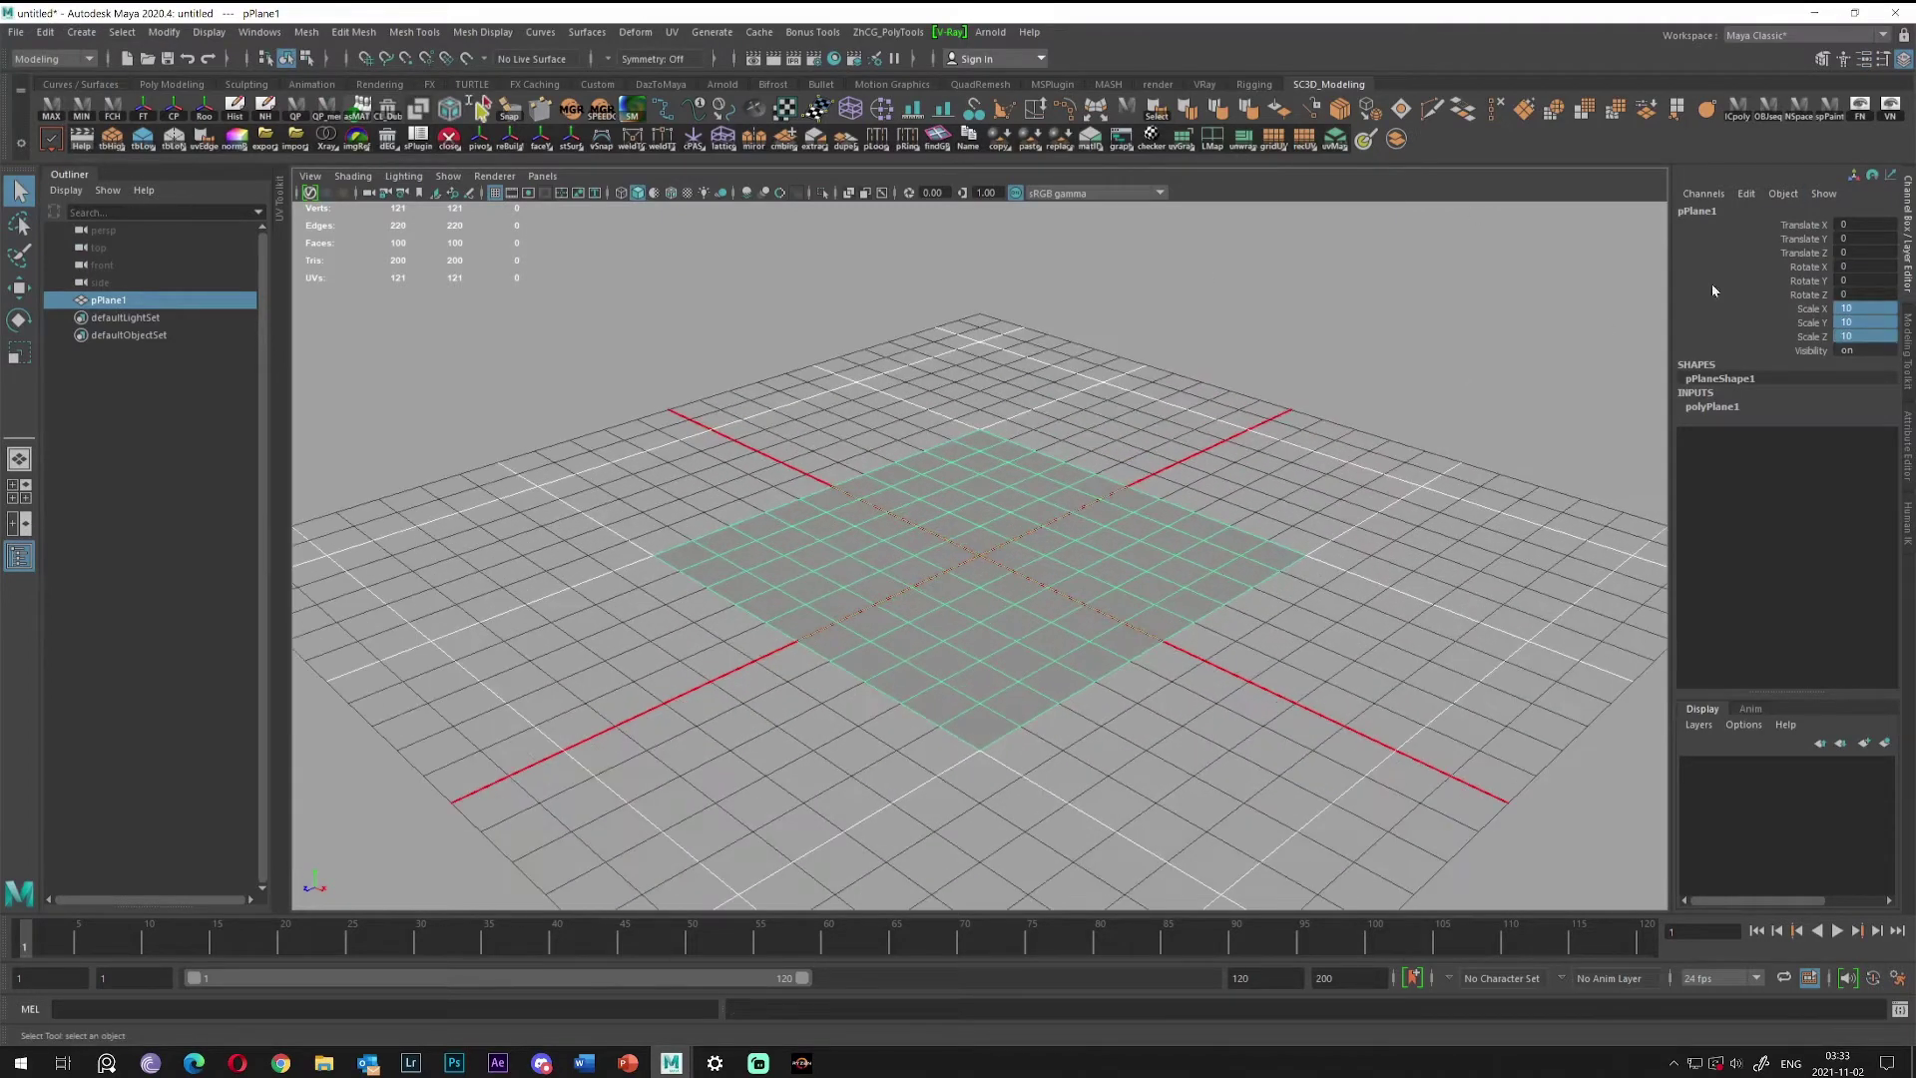
Raise the plane above the grid by setting its Translate Y to 1.
{"action": "double_click", "coordinate": [1858, 236]}
{"action": "type", "text": "1"}
{"action": "key", "text": "Return"}
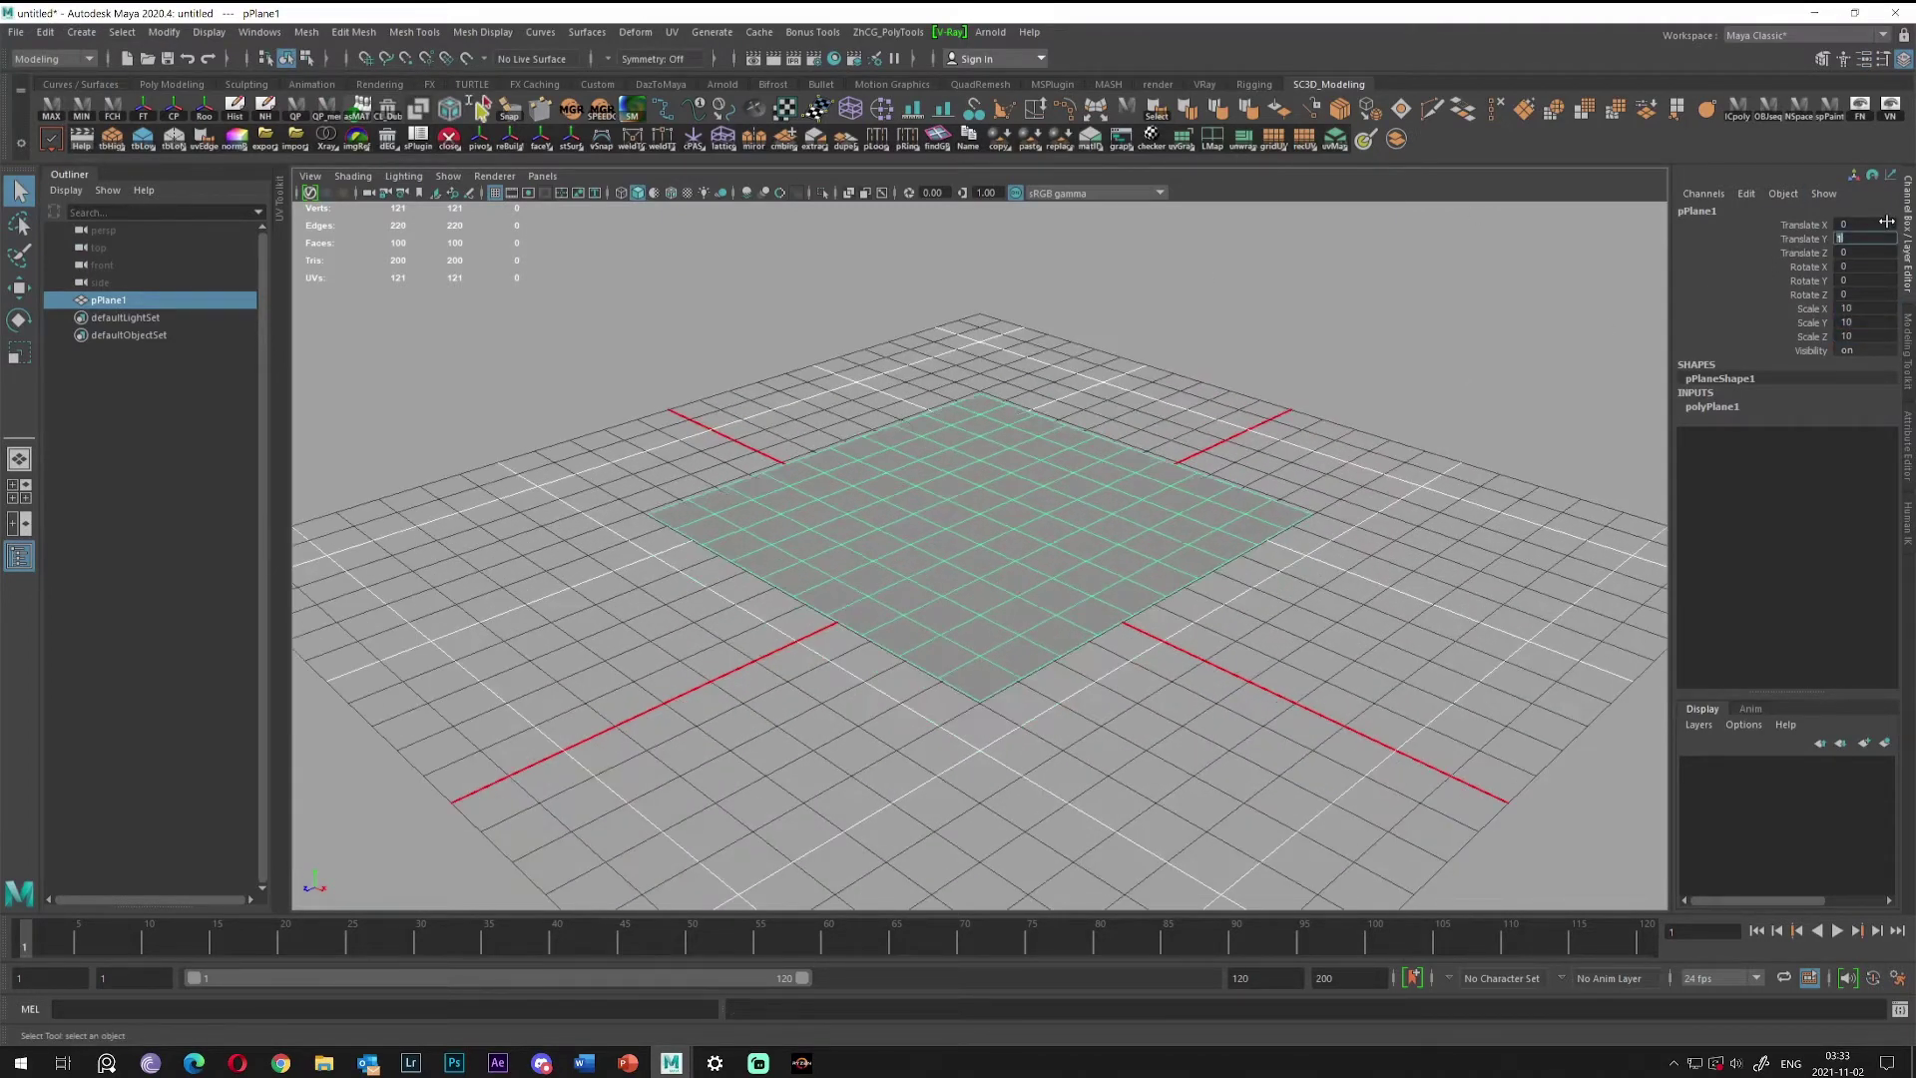
{"action": "scroll", "coordinate": [1187, 402], "scroll_direction": "up", "scroll_amount": 2}
{"action": "key", "text": "w"}
{"action": "scroll", "coordinate": [1148, 483], "scroll_direction": "up", "scroll_amount": 3}
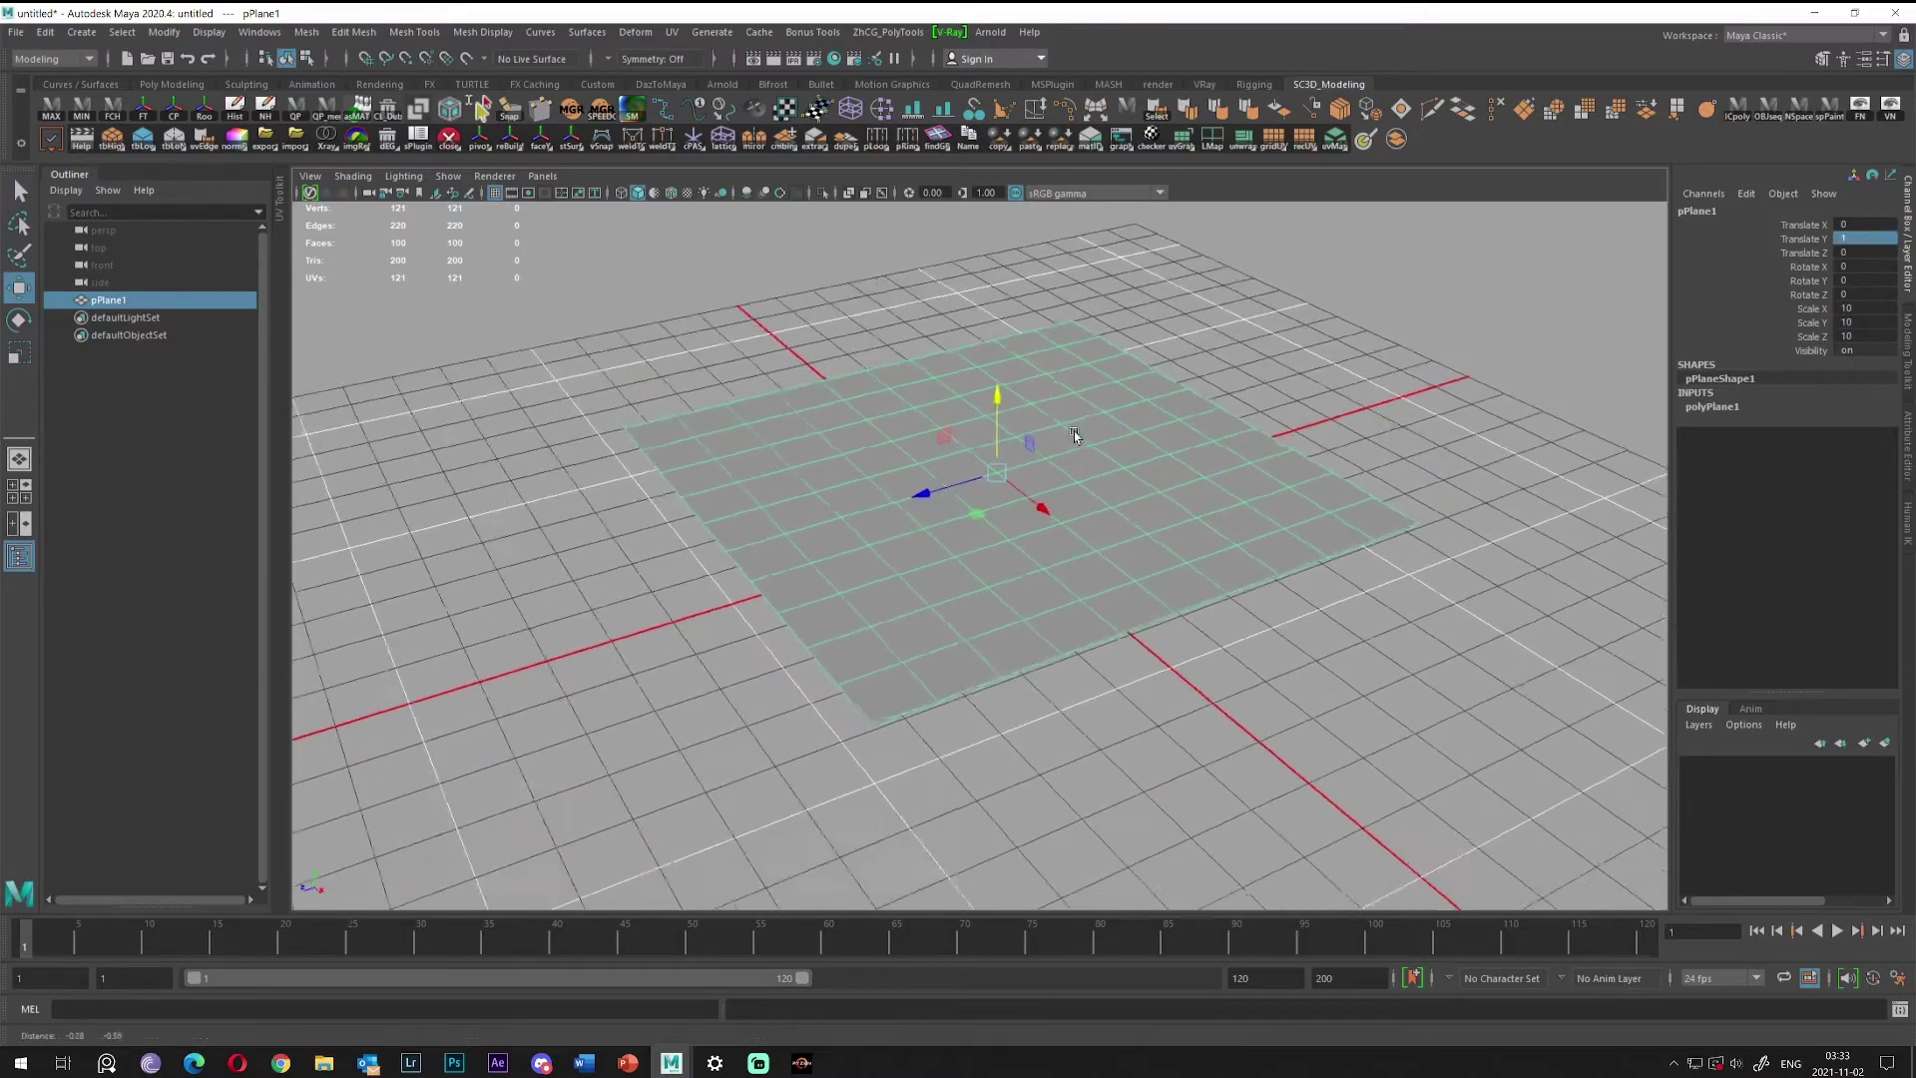
{"action": "scroll", "coordinate": [1148, 483], "scroll_direction": "down", "scroll_amount": 5}
{"action": "scroll", "coordinate": [1085, 483], "scroll_direction": "up", "scroll_amount": 5}
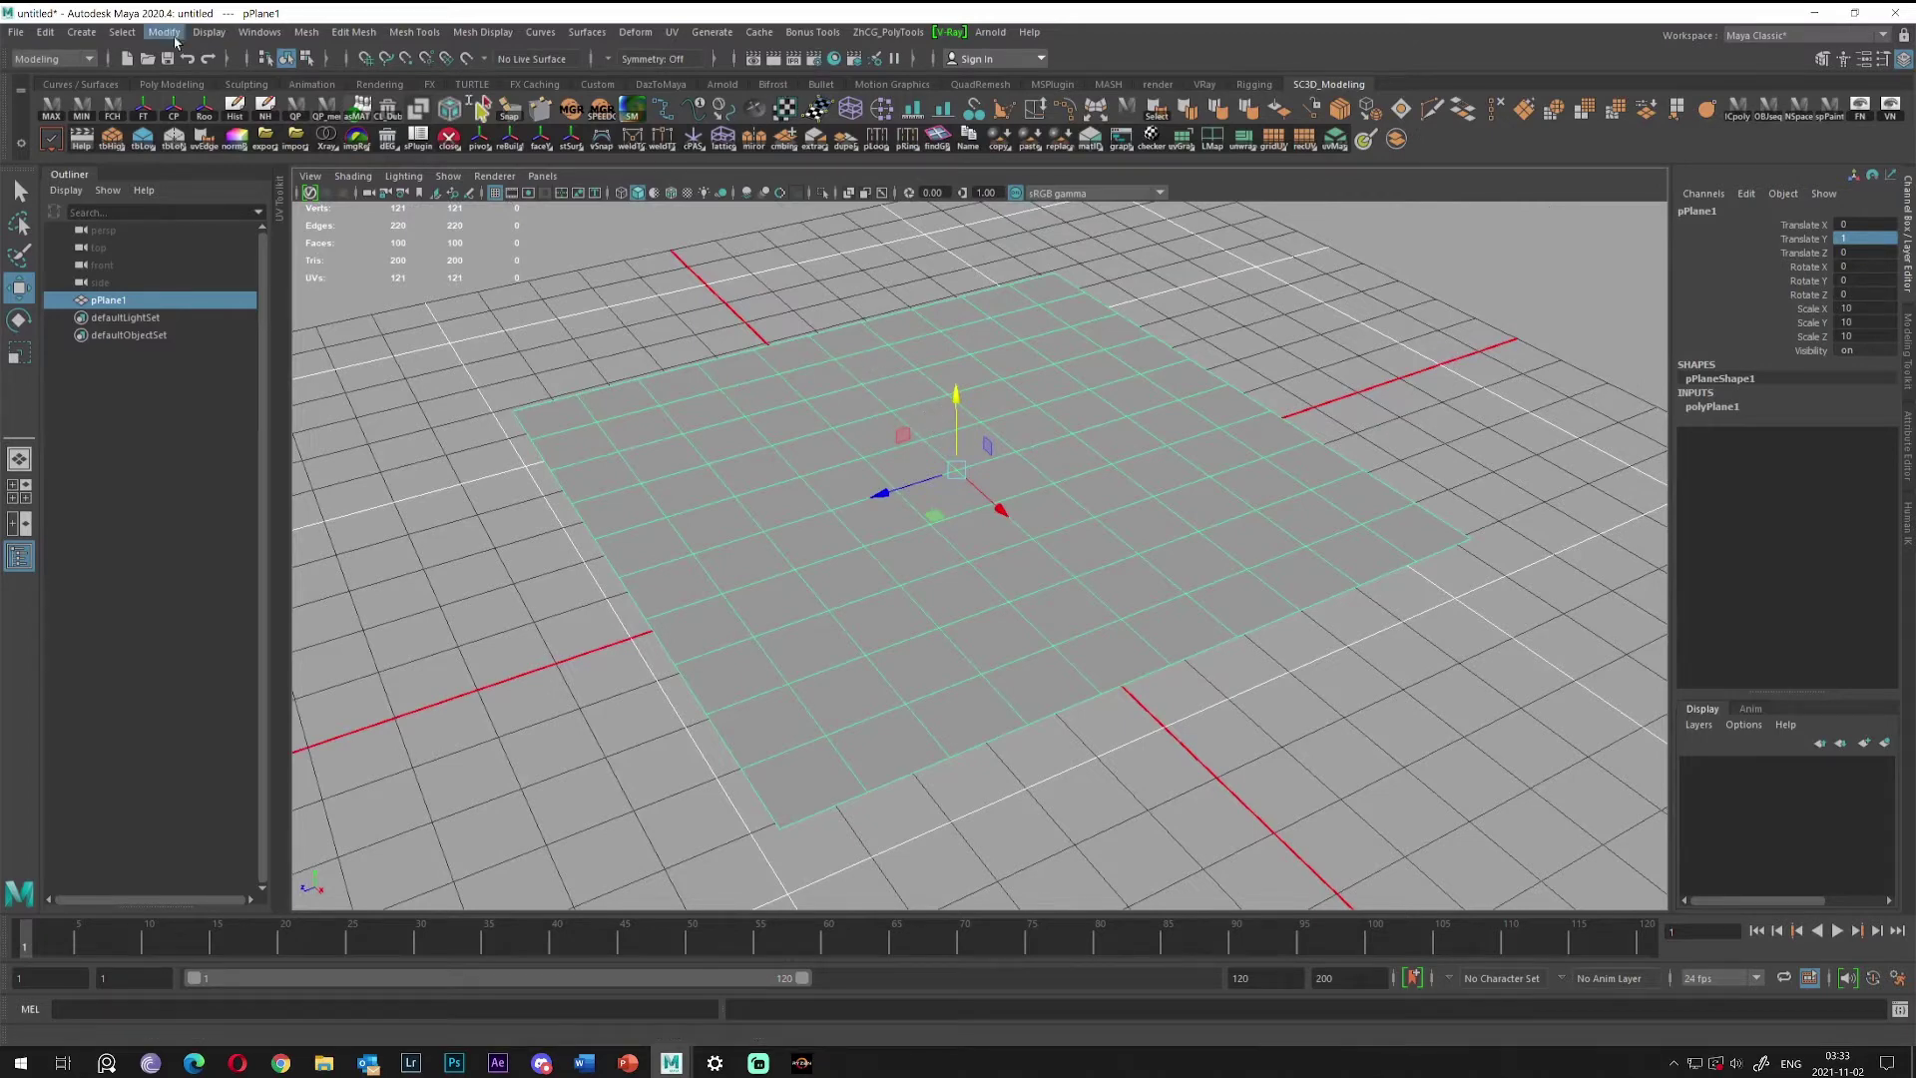
Create a directional light, raise it to about 3.15 on Y and tilt it to about -53 degrees around X.
{"action": "left_click", "coordinate": [83, 34]}
{"action": "mouse_move", "coordinate": [149, 128]}
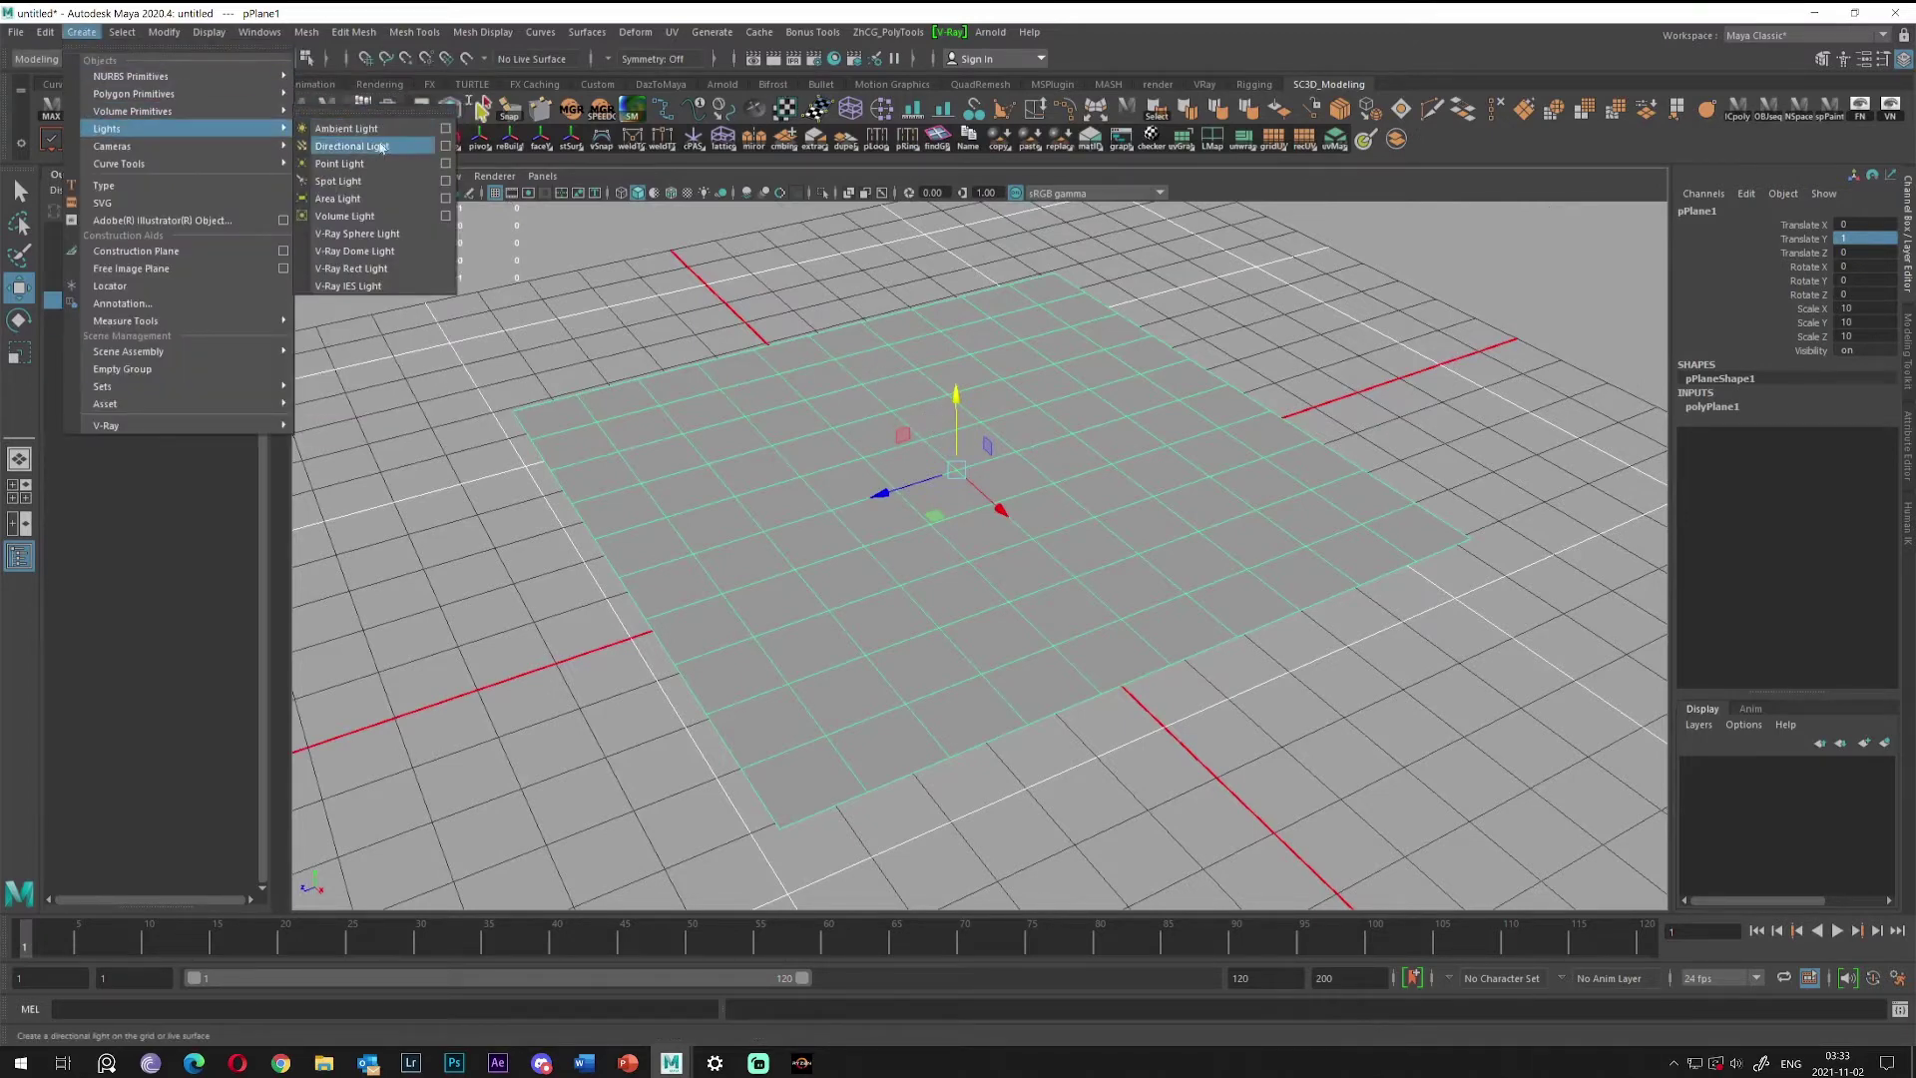
{"action": "left_click", "coordinate": [378, 147]}
{"action": "left_click_drag", "start_coordinate": [957, 456], "coordinate": [984, 300]}
{"action": "key", "text": "e"}
{"action": "key", "text": "w"}
{"action": "key", "text": "q"}
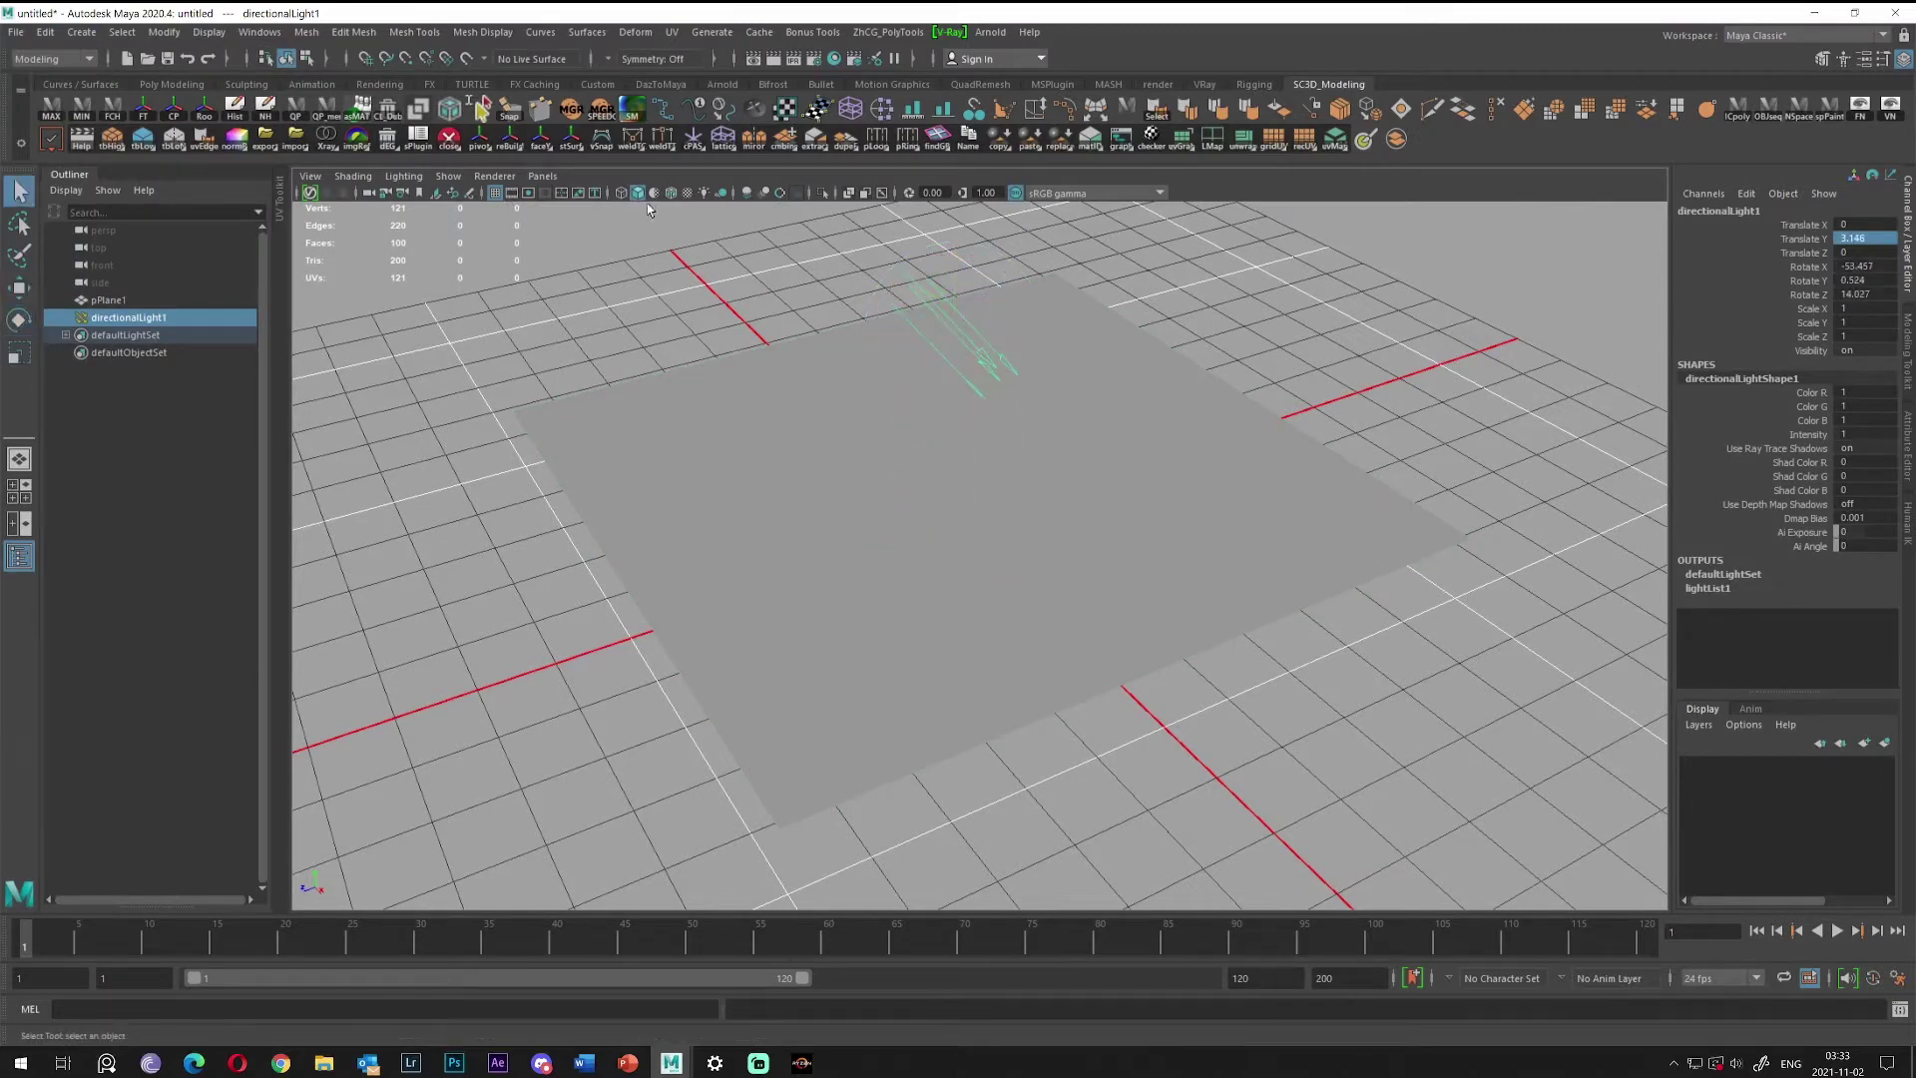
Move the directional light along the X axis to about -5.2, beyond the plane's edge.
{"action": "middle_click_drag", "start_coordinate": [651, 212], "coordinate": [649, 306], "text": "alt"}
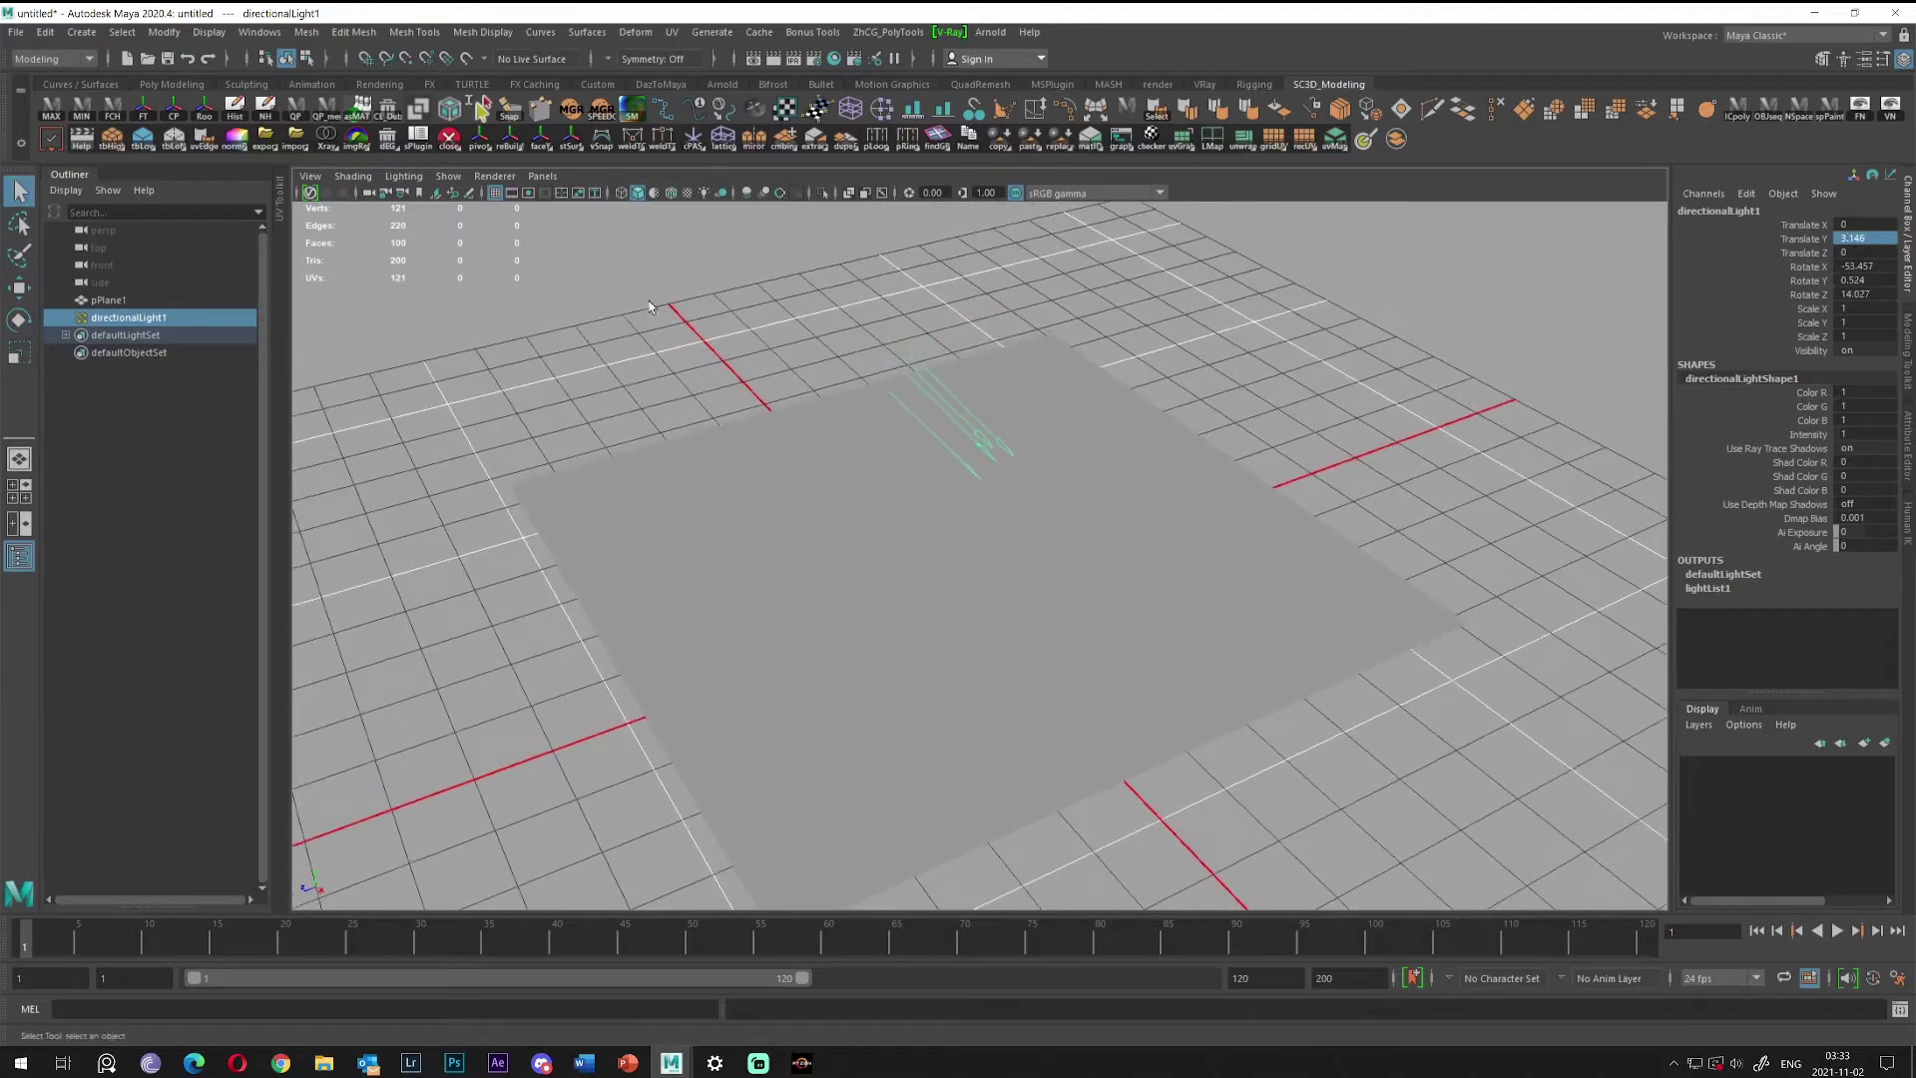
{"action": "right_click_drag", "start_coordinate": [649, 307], "coordinate": [710, 348], "text": "alt"}
{"action": "key", "text": "w"}
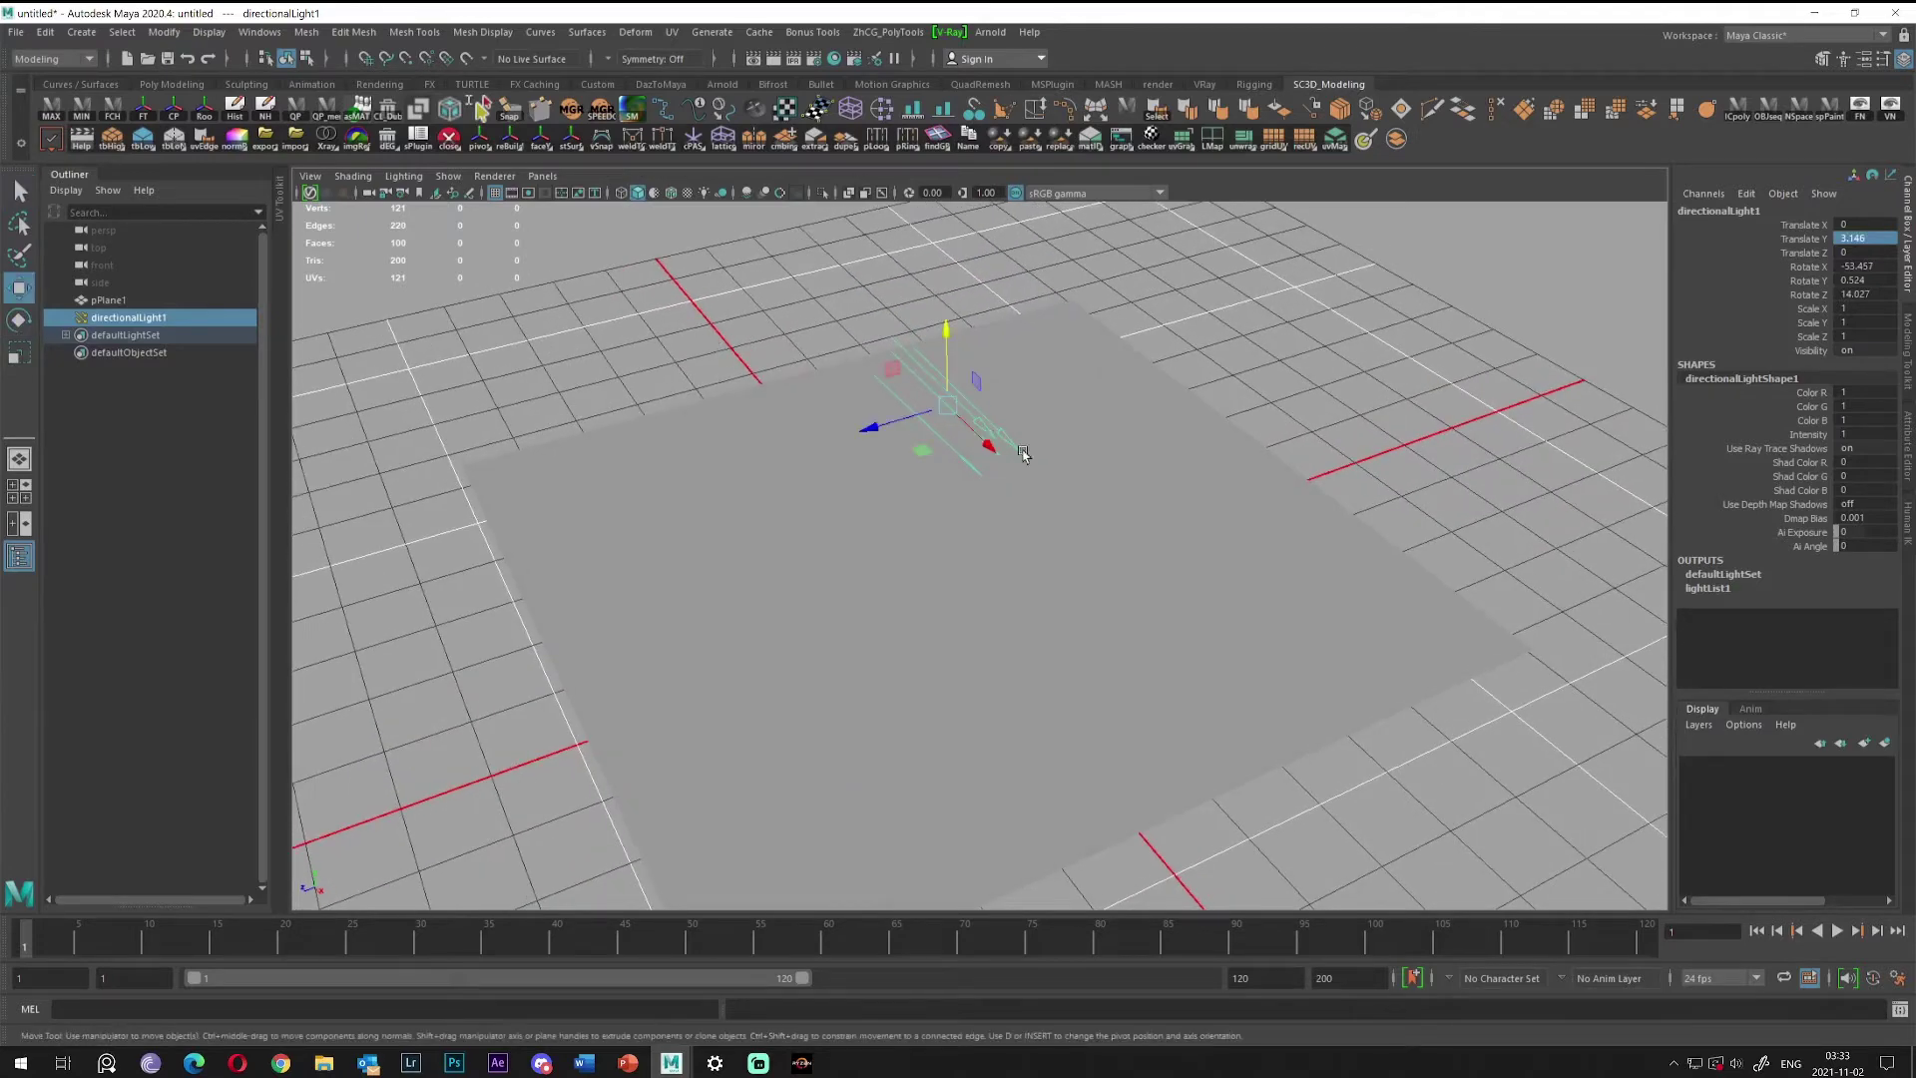
{"action": "left_click_drag", "start_coordinate": [980, 443], "coordinate": [809, 271]}
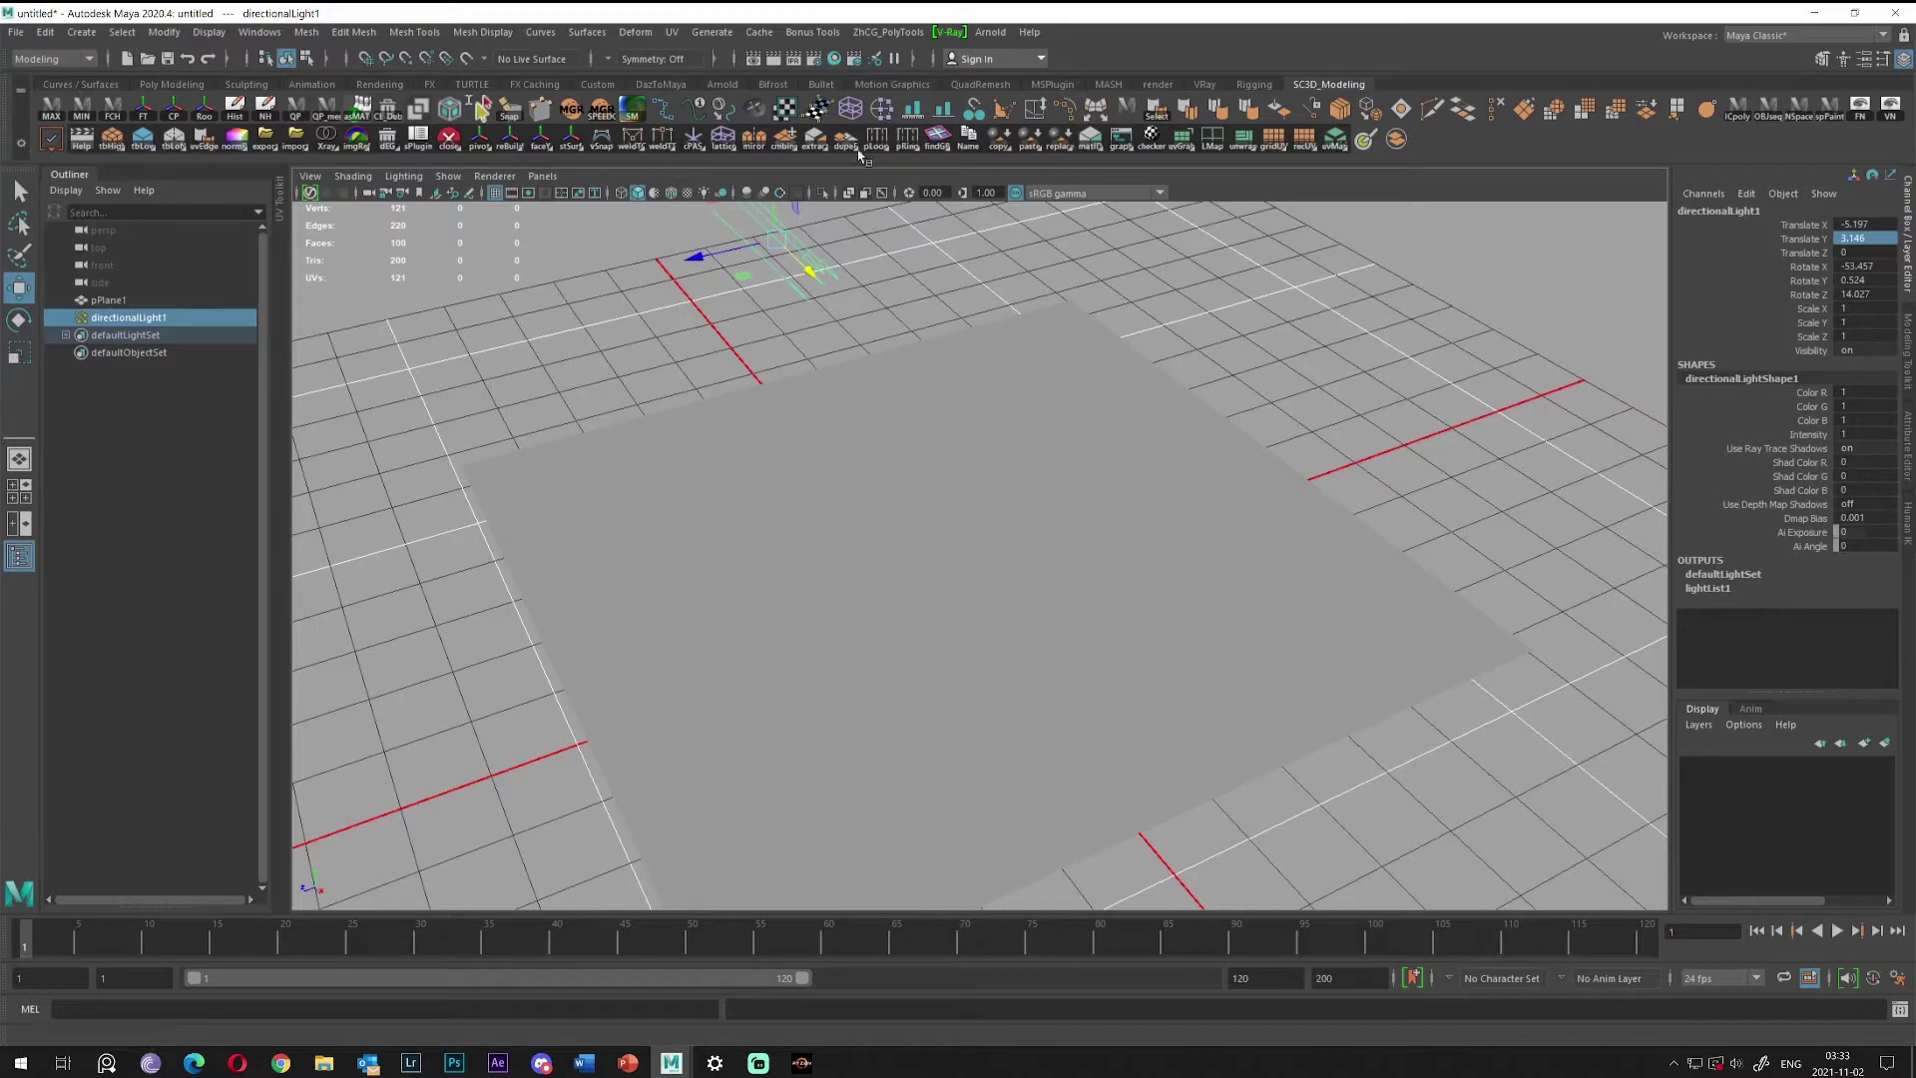
Select the plane and change the renderer in Render Settings from Arnold to V-Ray.
{"action": "left_click", "coordinate": [1156, 480]}
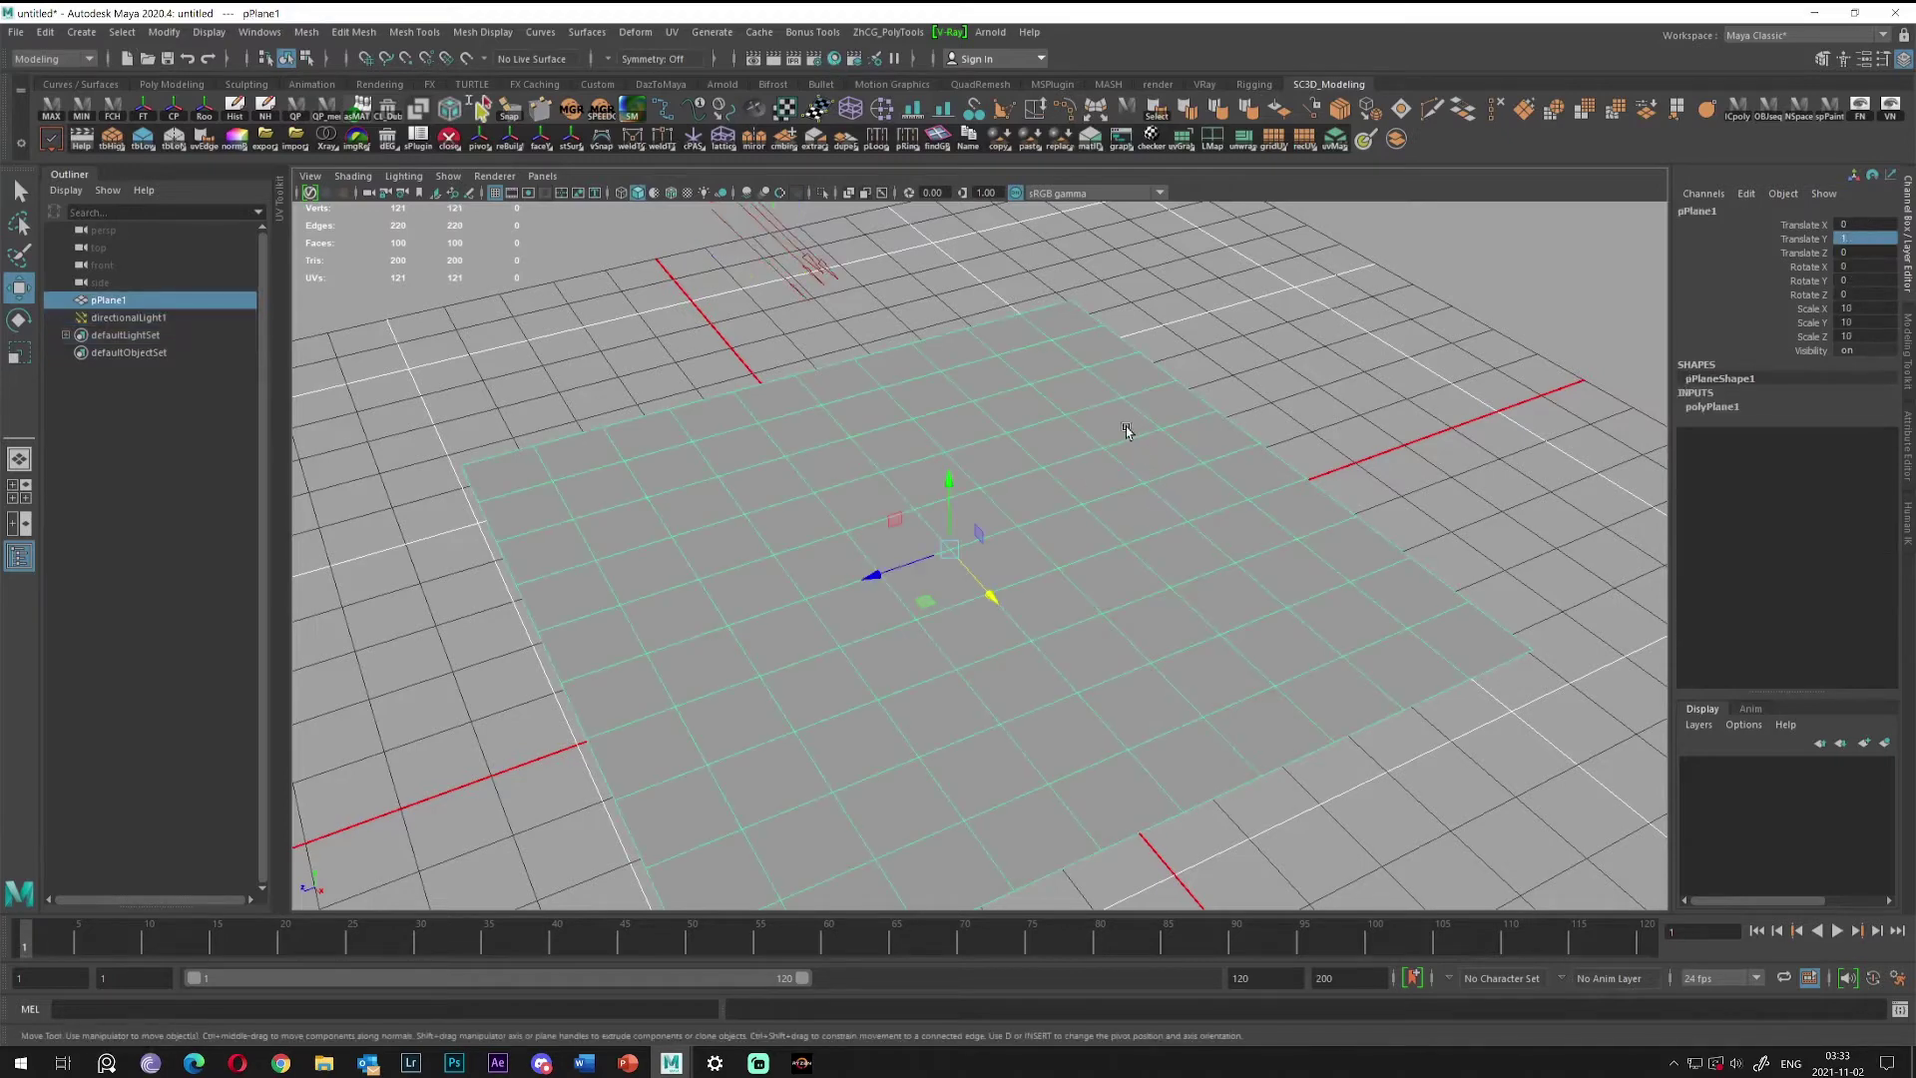
{"action": "left_click", "coordinate": [844, 60]}
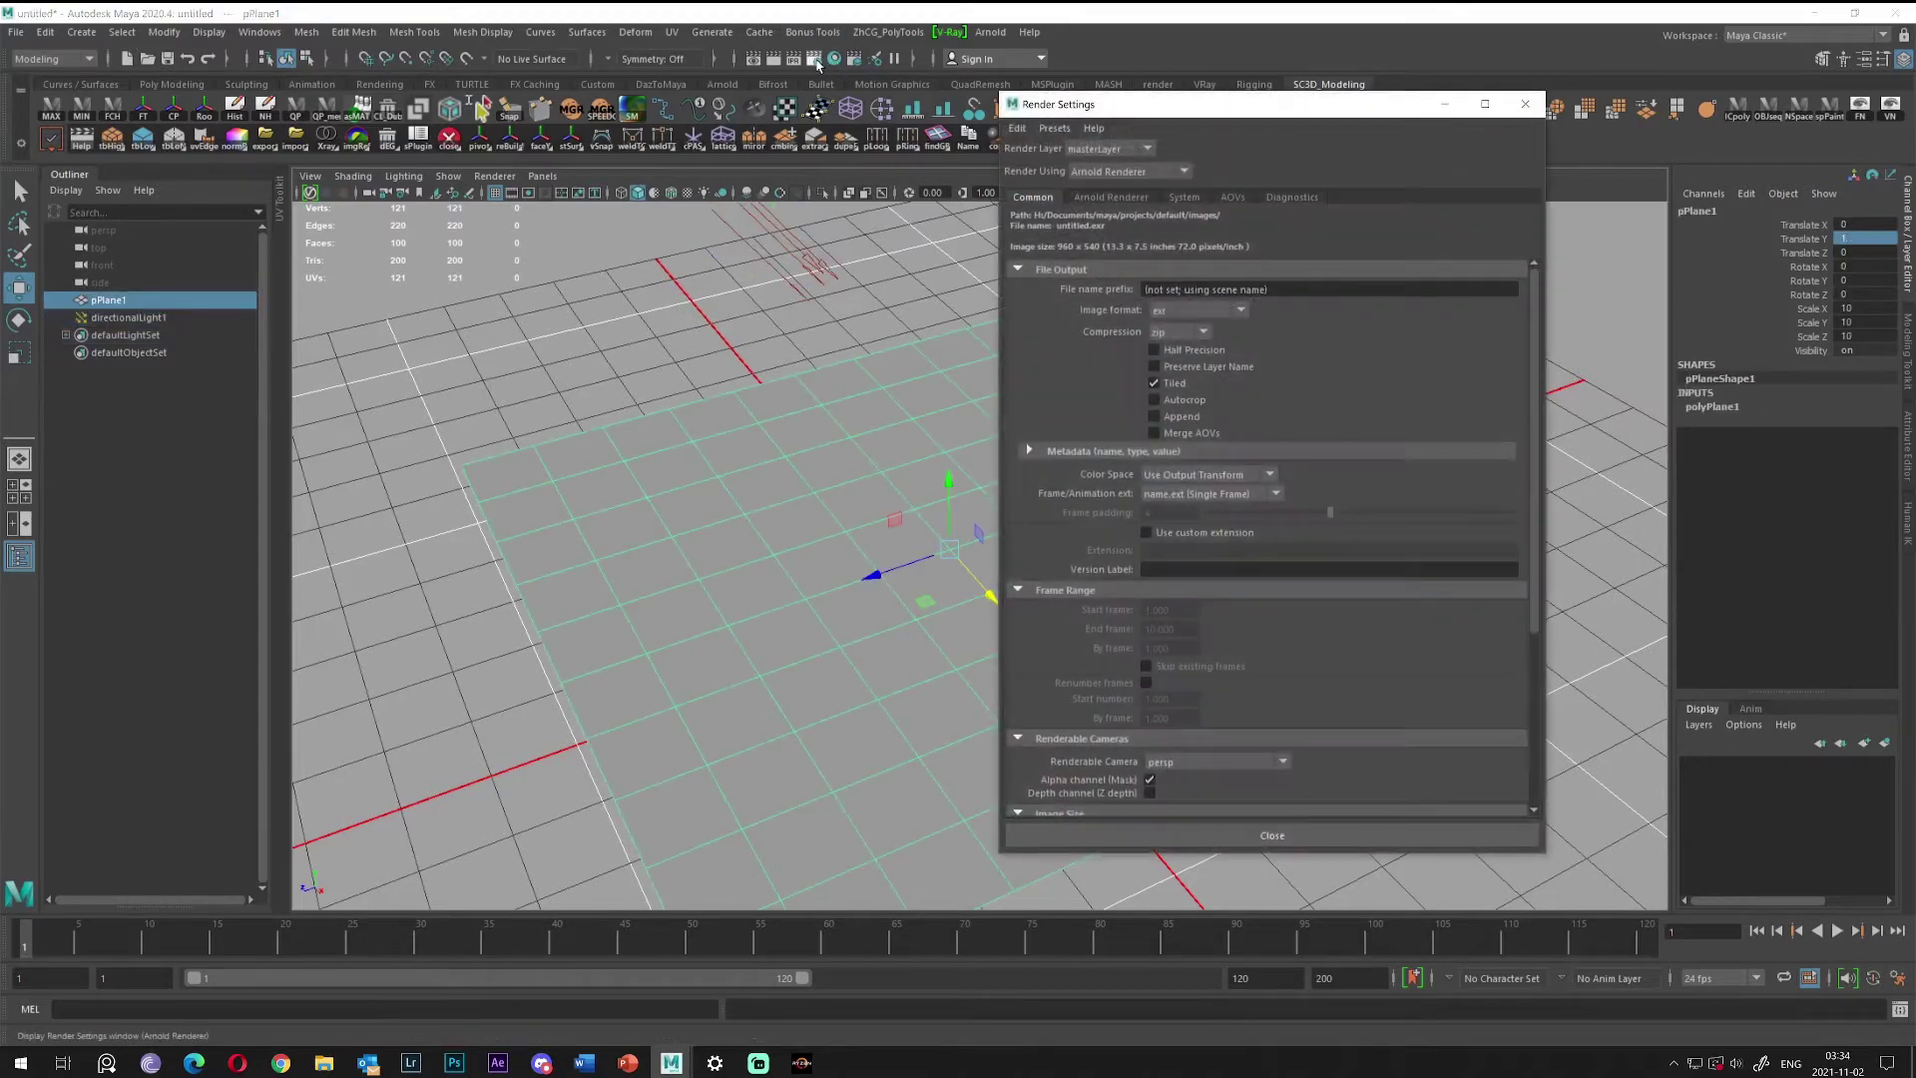
{"action": "left_click", "coordinate": [1072, 172]}
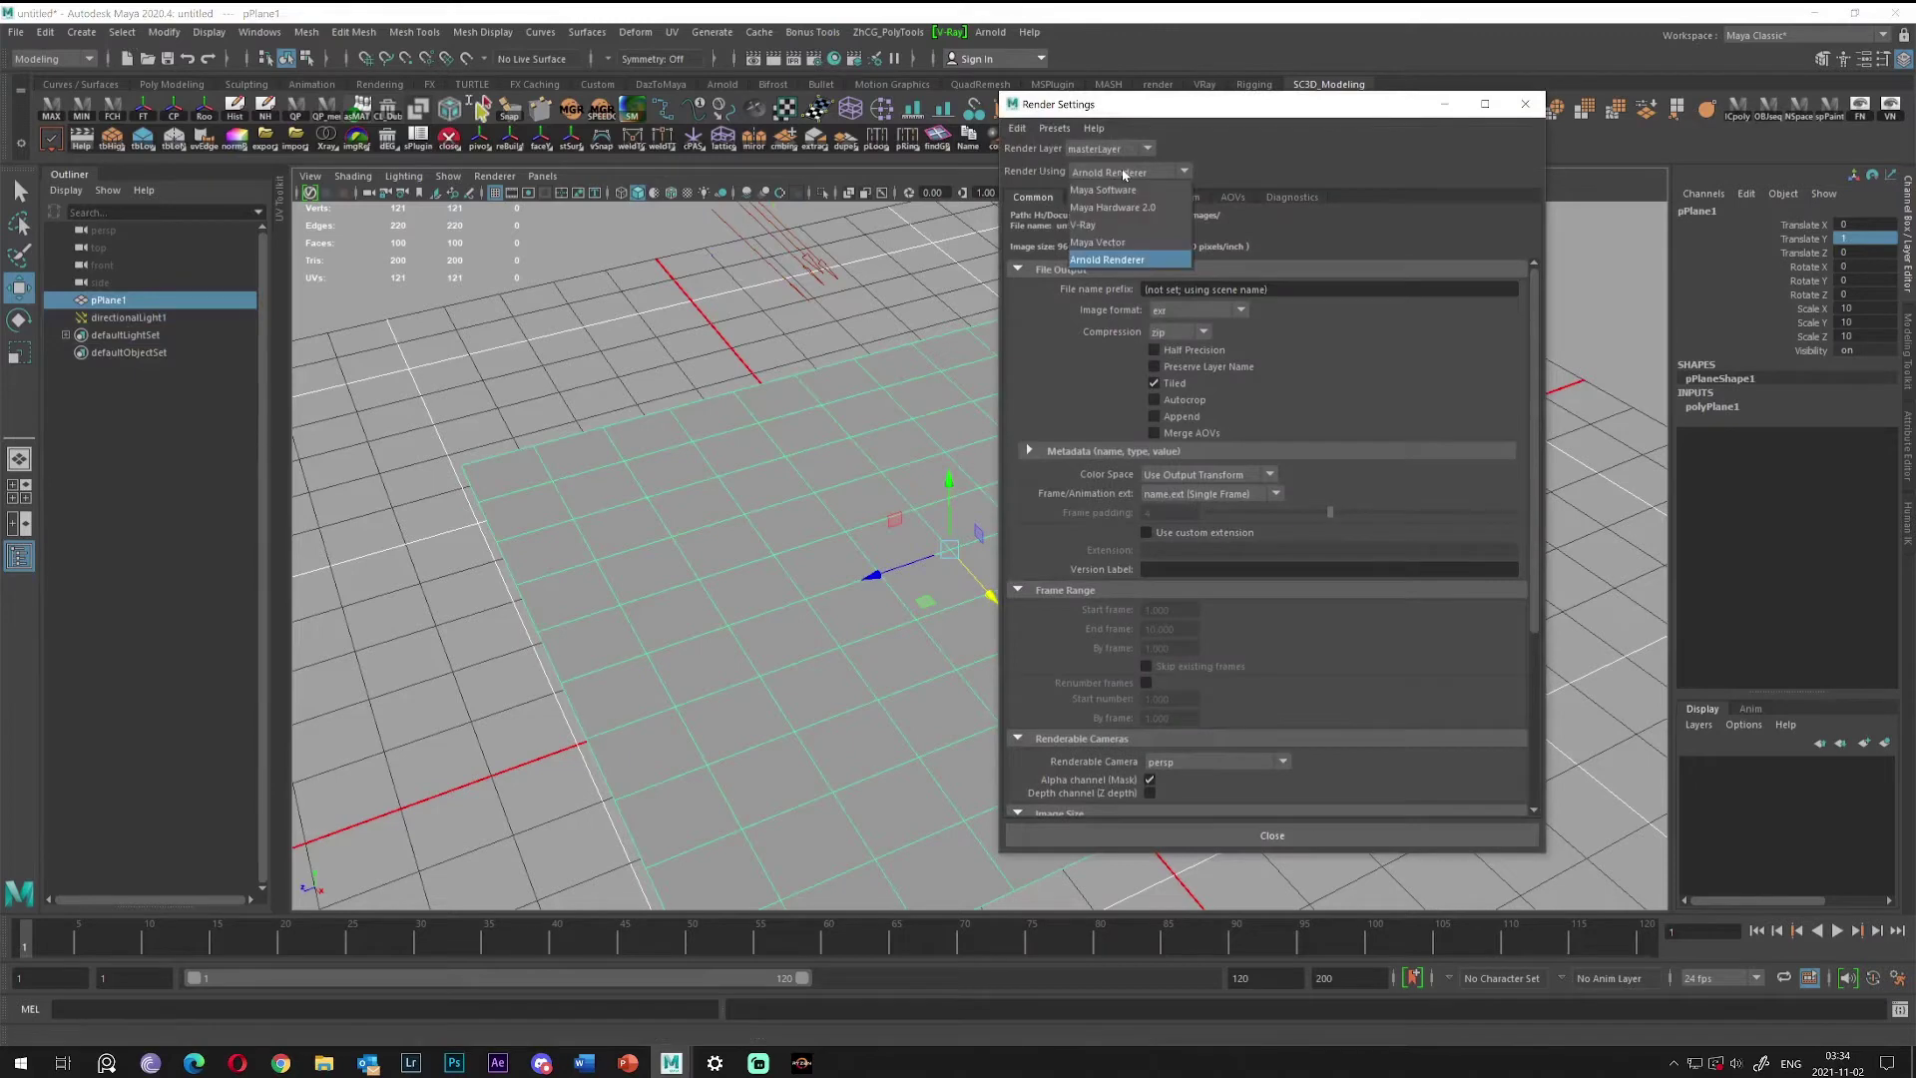
{"action": "left_click", "coordinate": [1110, 228]}
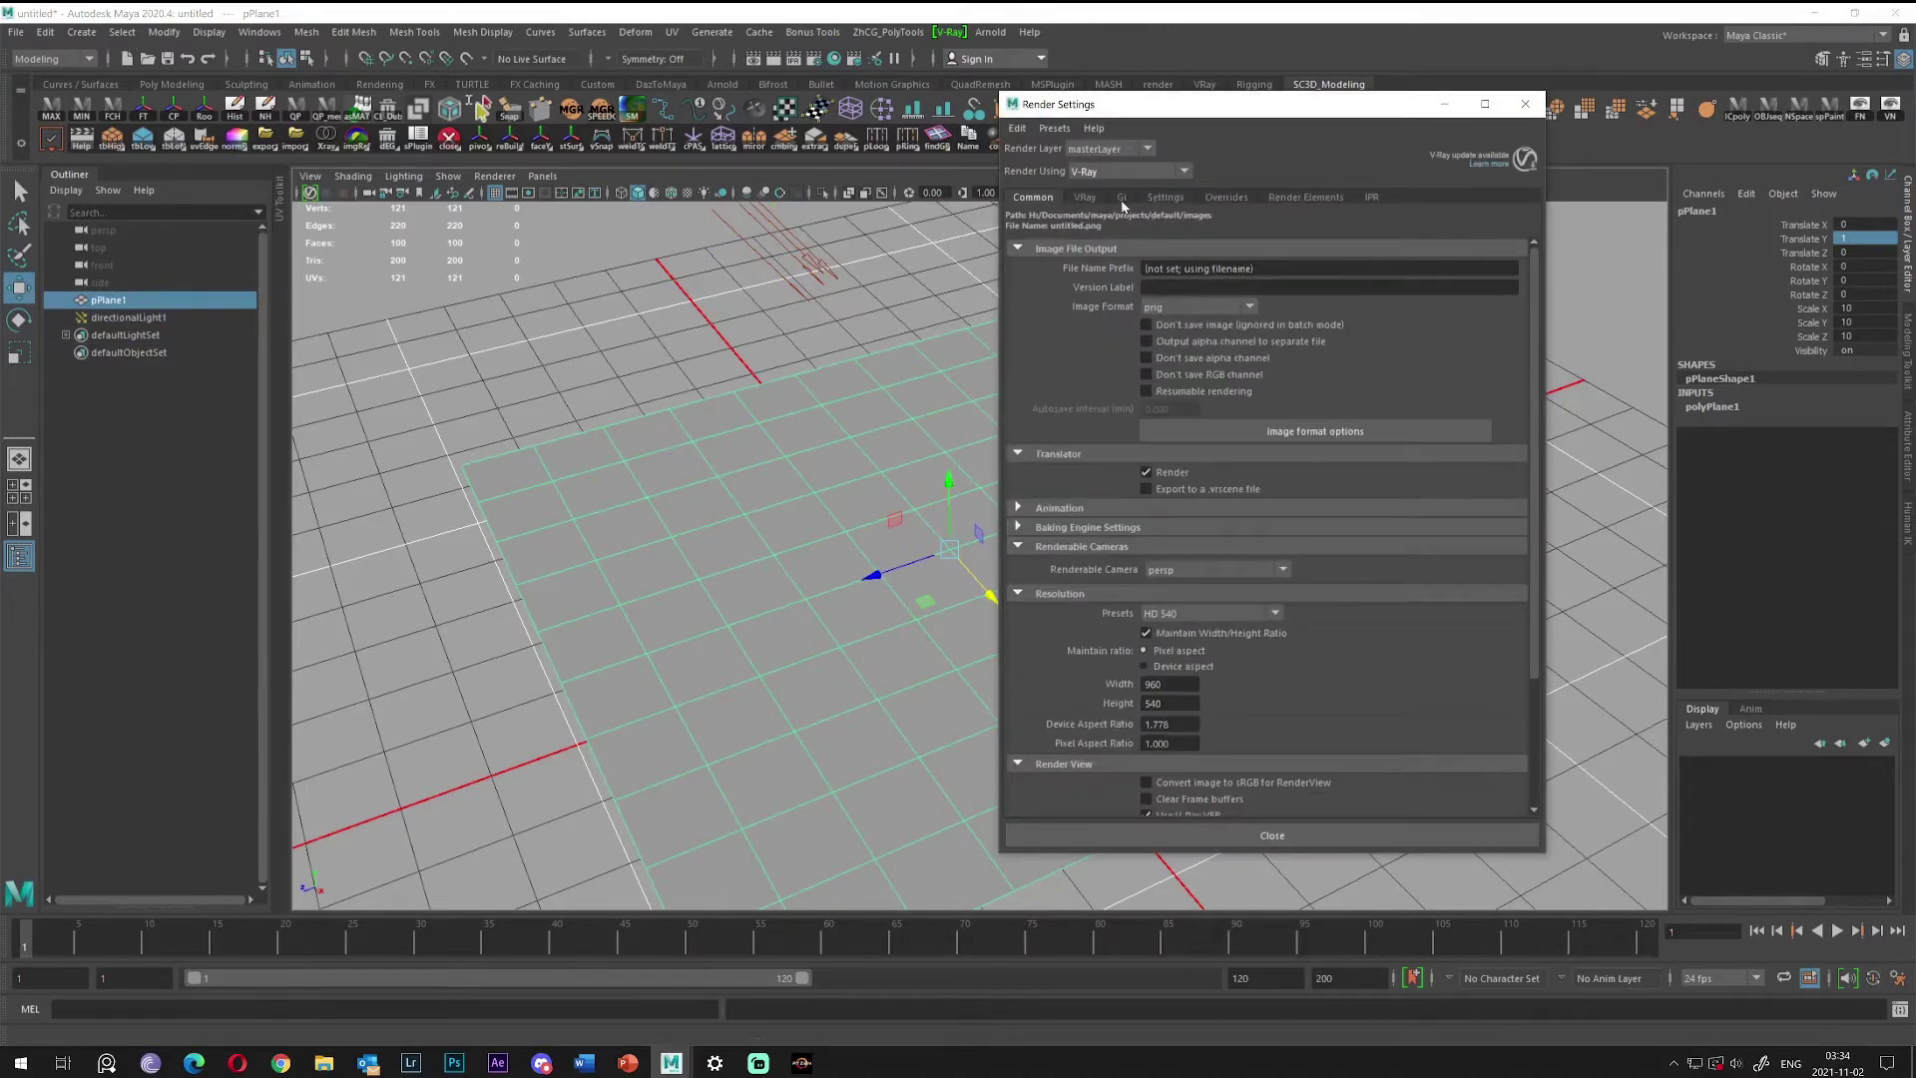
{"action": "left_click", "coordinate": [1308, 833]}
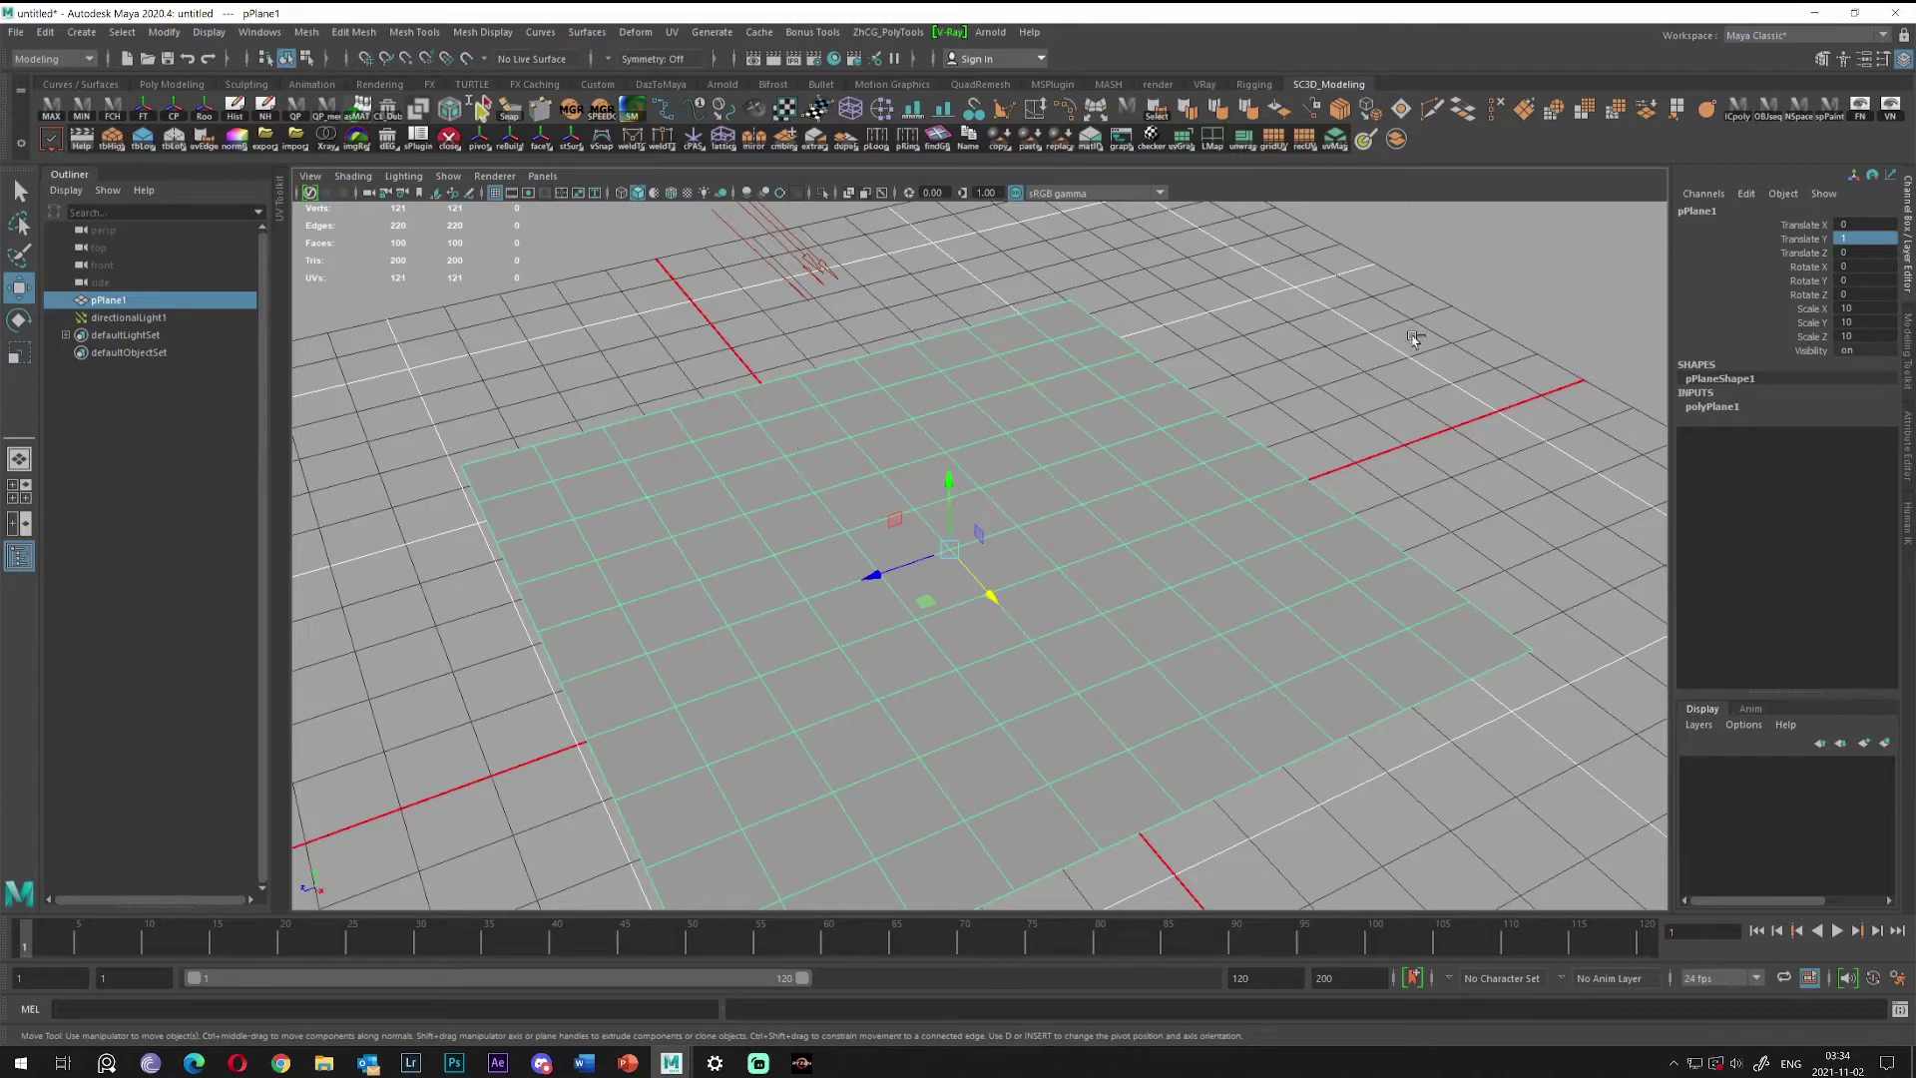
Add the V-Ray Subdivision and Displacement Quality and Displacement control attributes to the plane's shape.
{"action": "key", "text": "ctrl+a"}
{"action": "left_click", "coordinate": [1647, 174]}
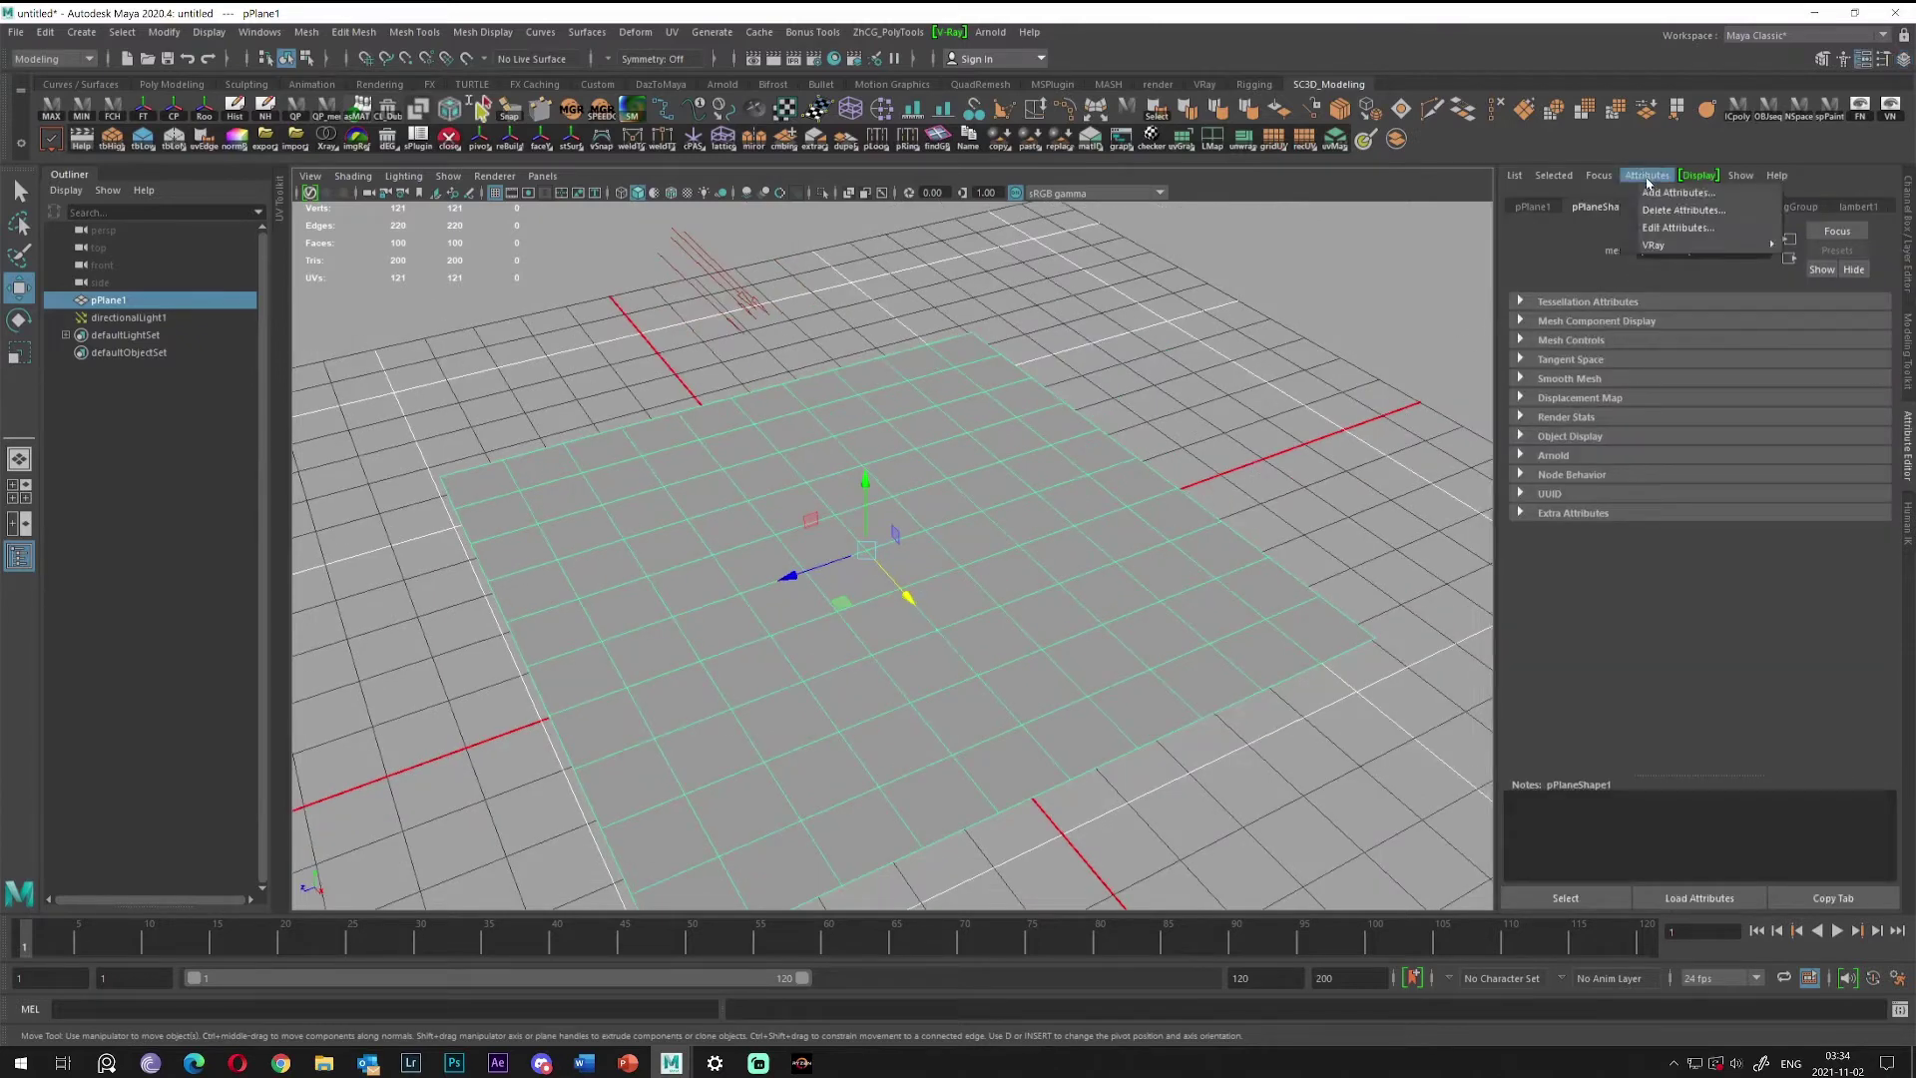
{"action": "mouse_move", "coordinate": [1657, 251]}
{"action": "left_click", "coordinate": [1542, 263]}
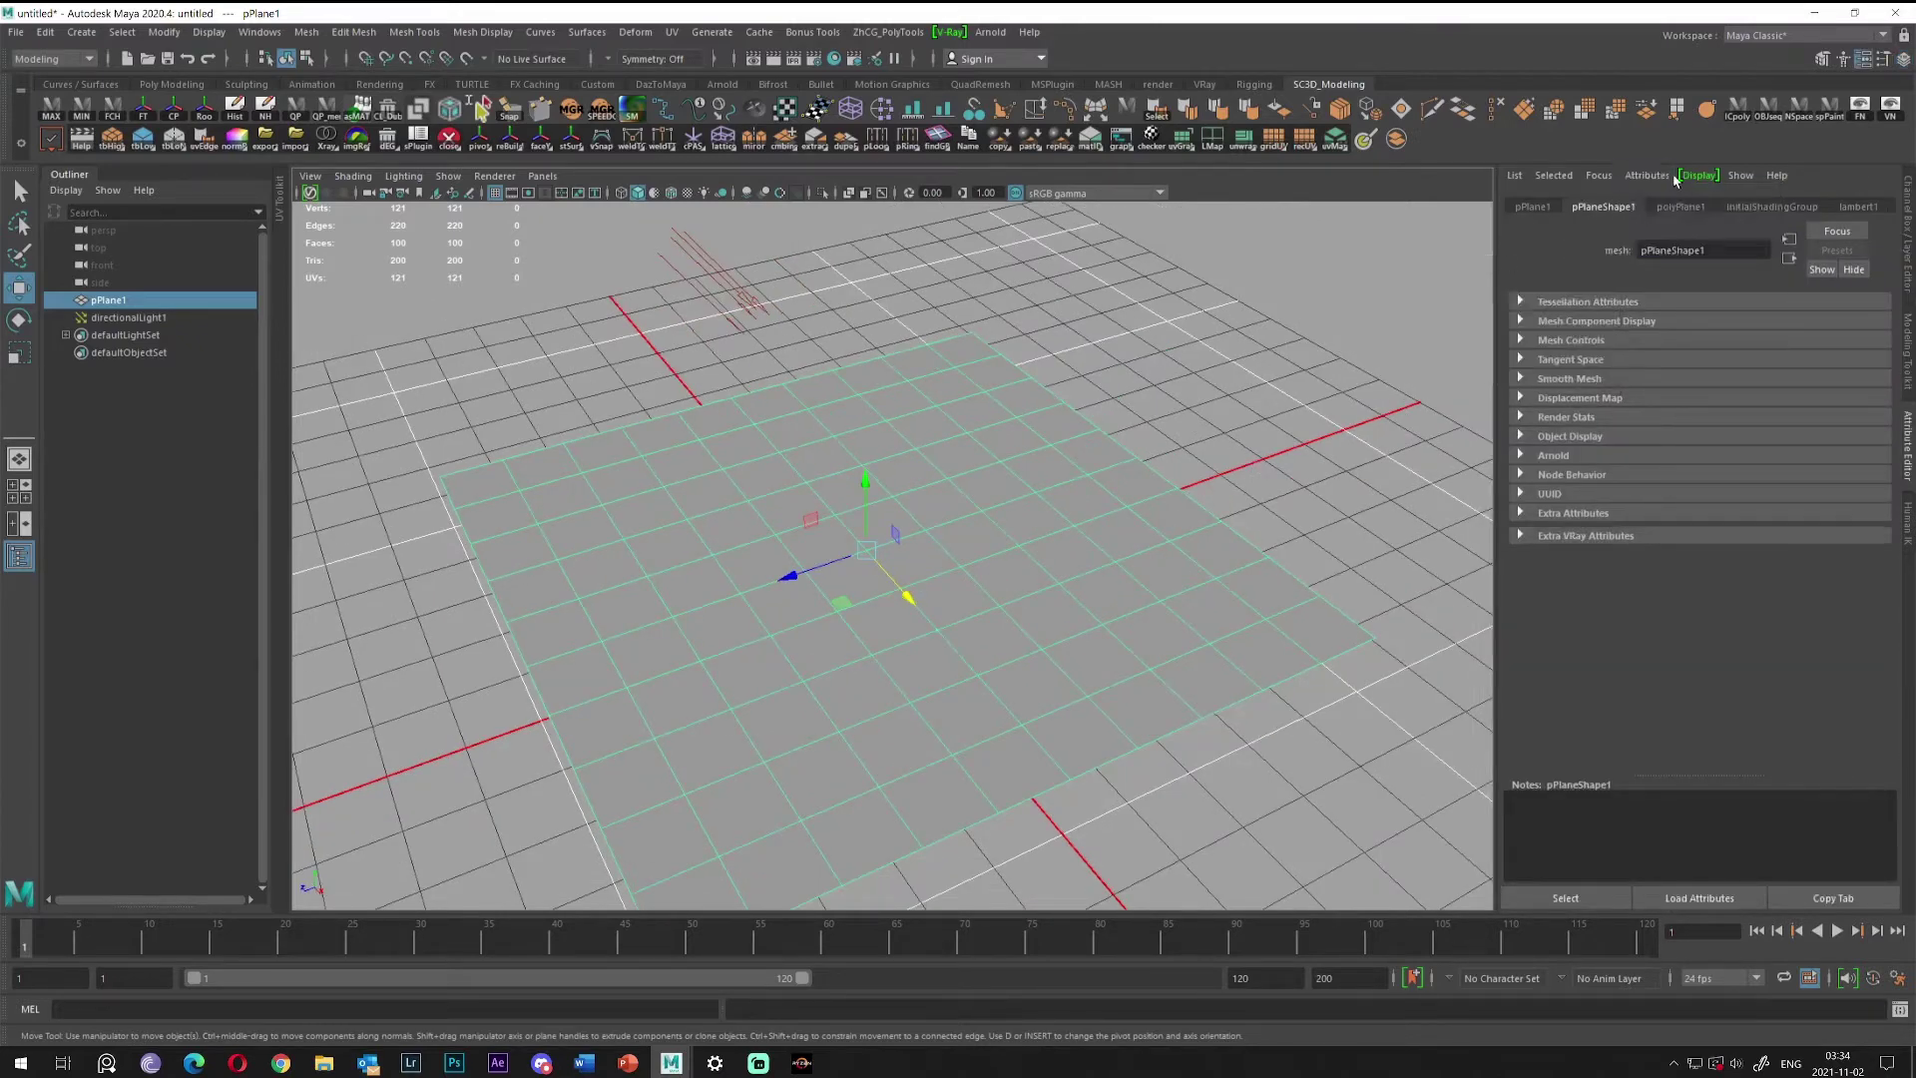
{"action": "left_click", "coordinate": [1647, 175]}
{"action": "left_click", "coordinate": [1437, 281]}
{"action": "left_click", "coordinate": [1642, 175]}
{"action": "mouse_move", "coordinate": [1663, 245]}
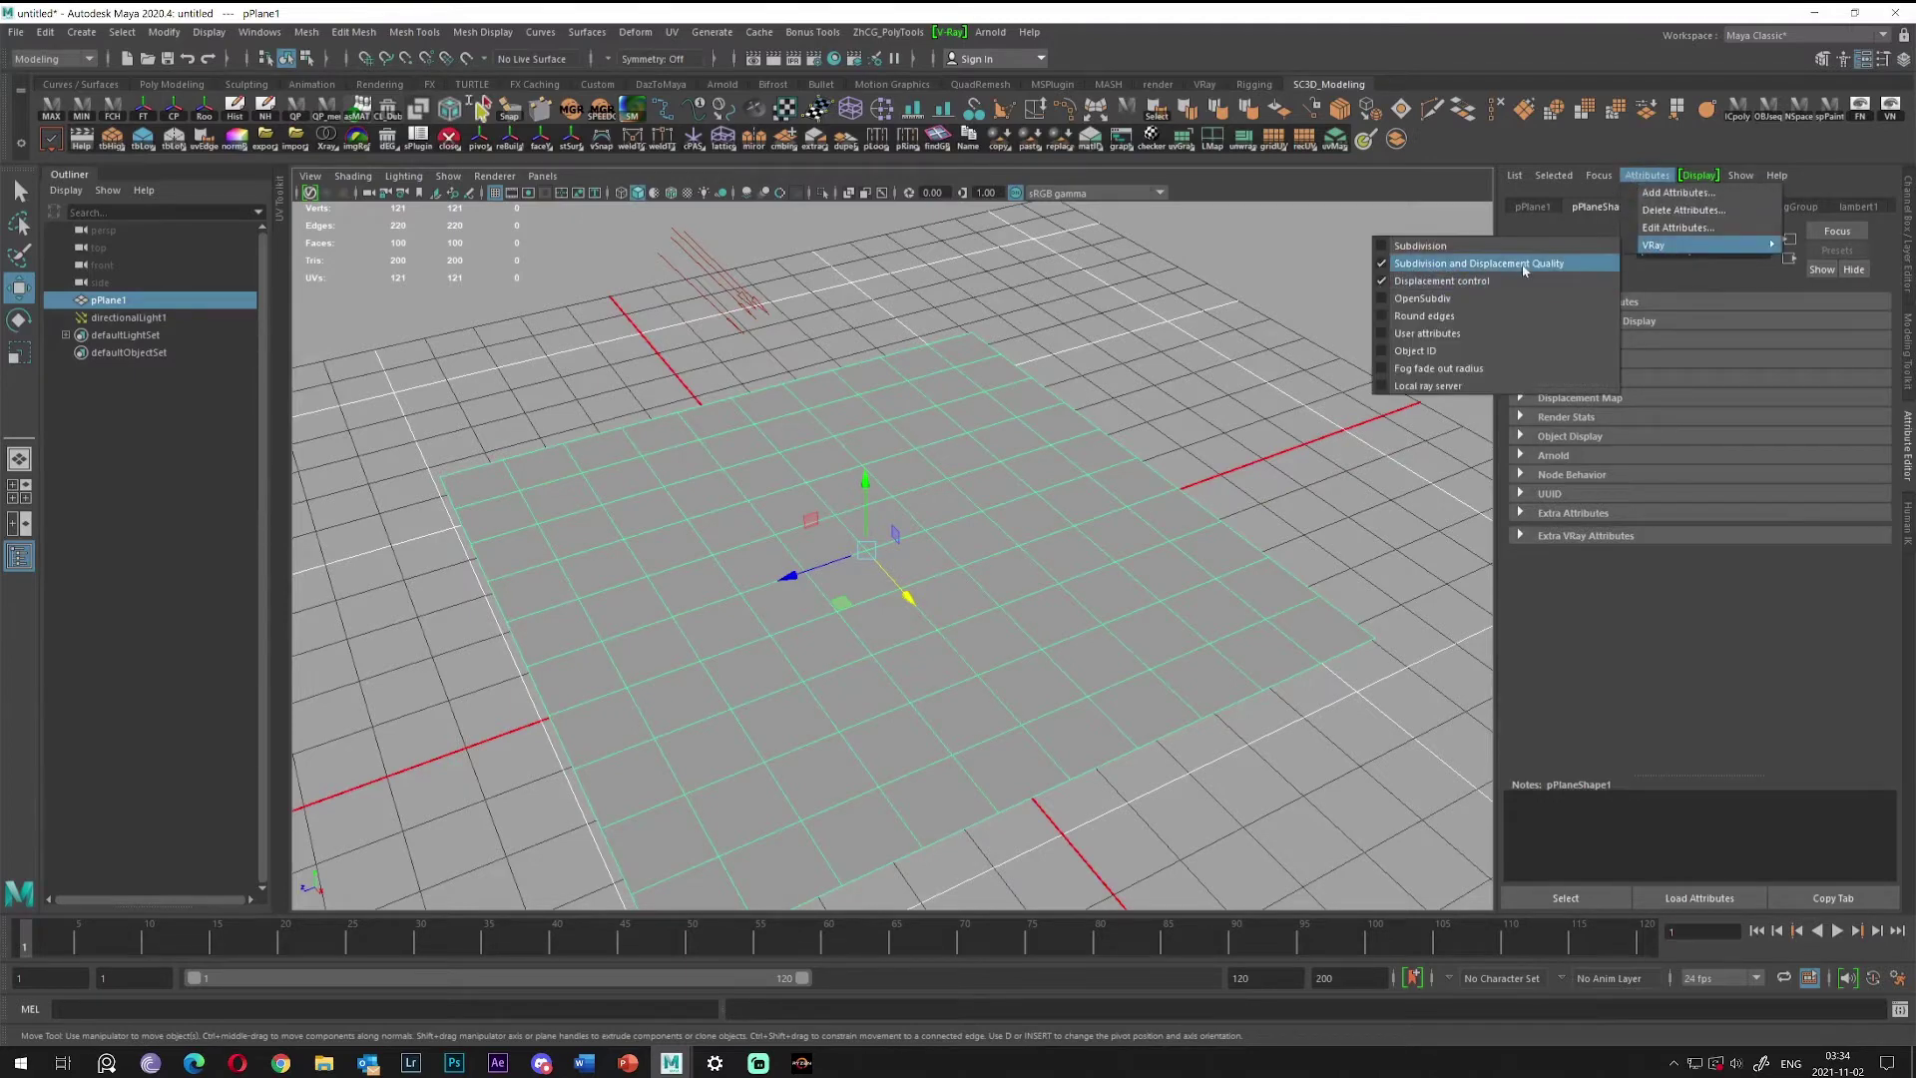
Set the plane's extra V-Ray attributes to an edge length of 1 and max subdivs of 16.
{"action": "left_click", "coordinate": [1602, 538]}
{"action": "left_click", "coordinate": [1660, 612]}
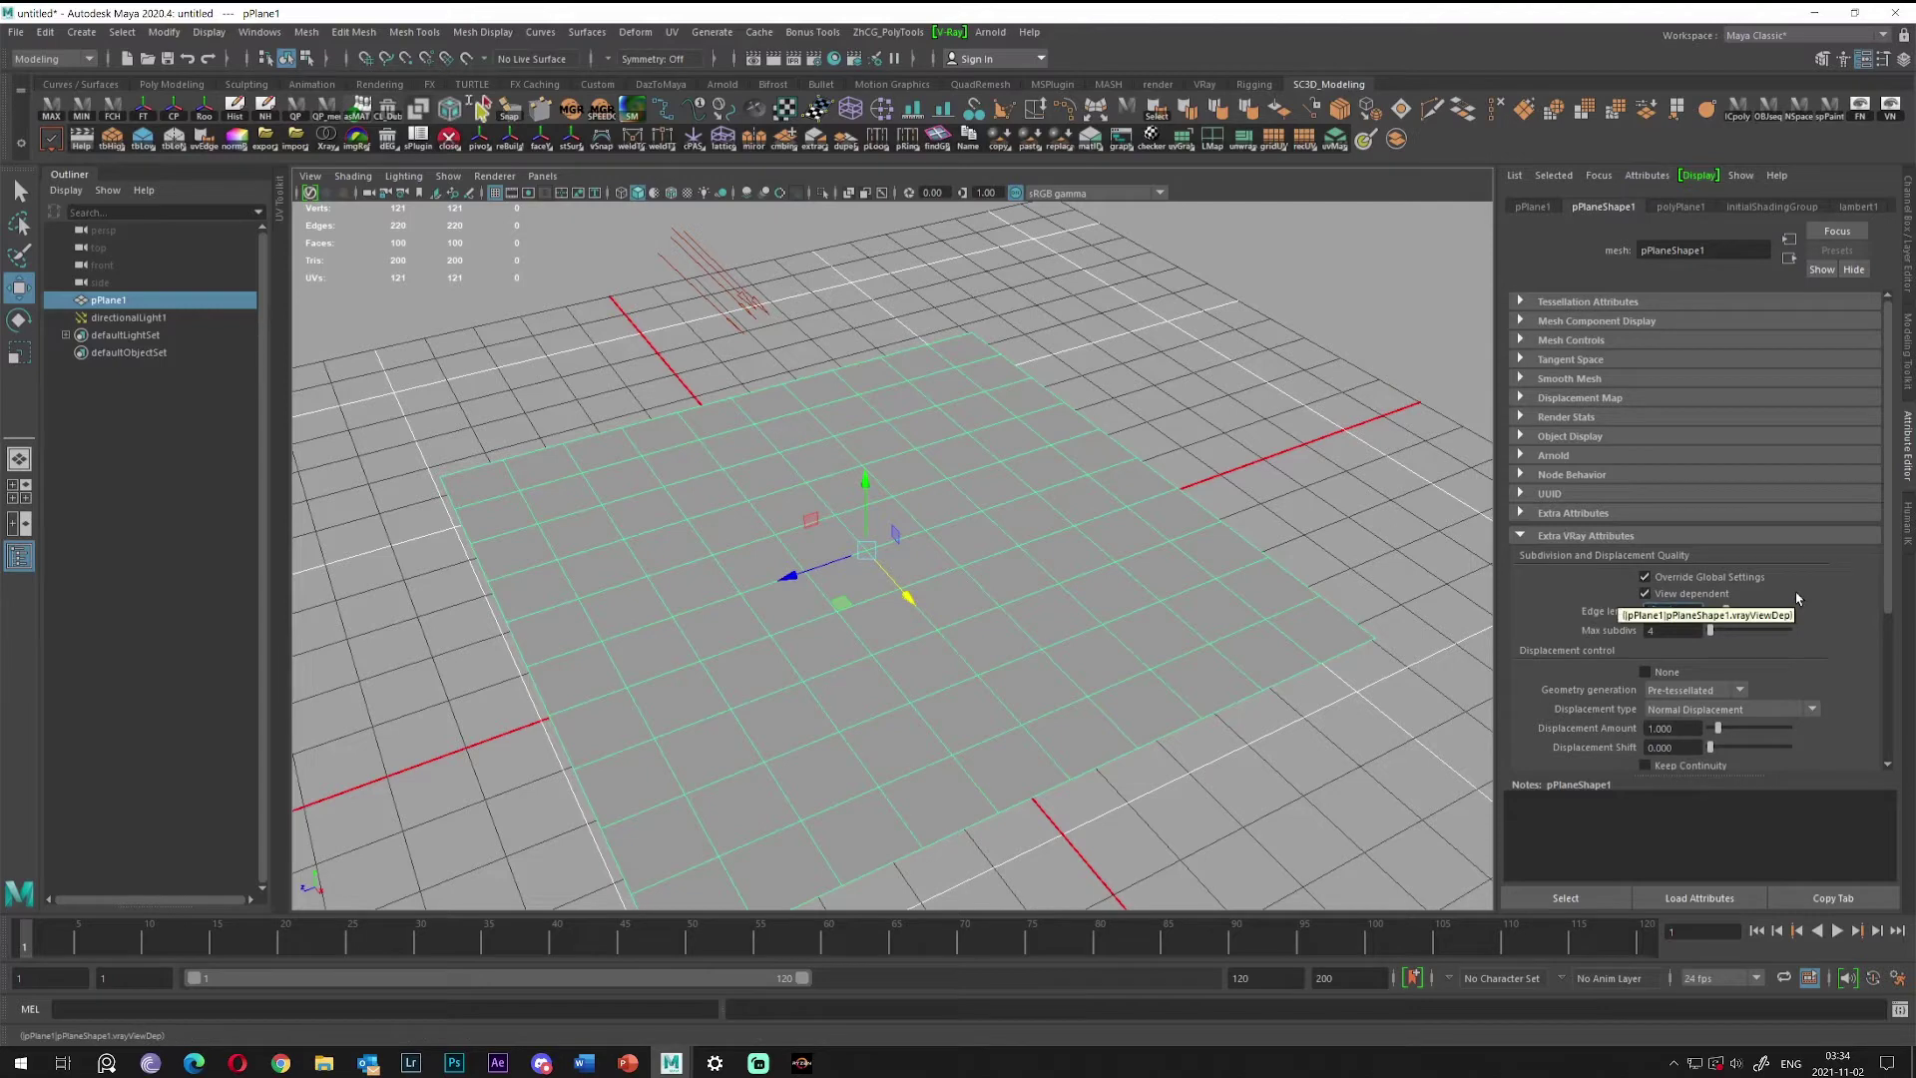
{"action": "type", "text": "1"}
{"action": "key", "text": "Tab"}
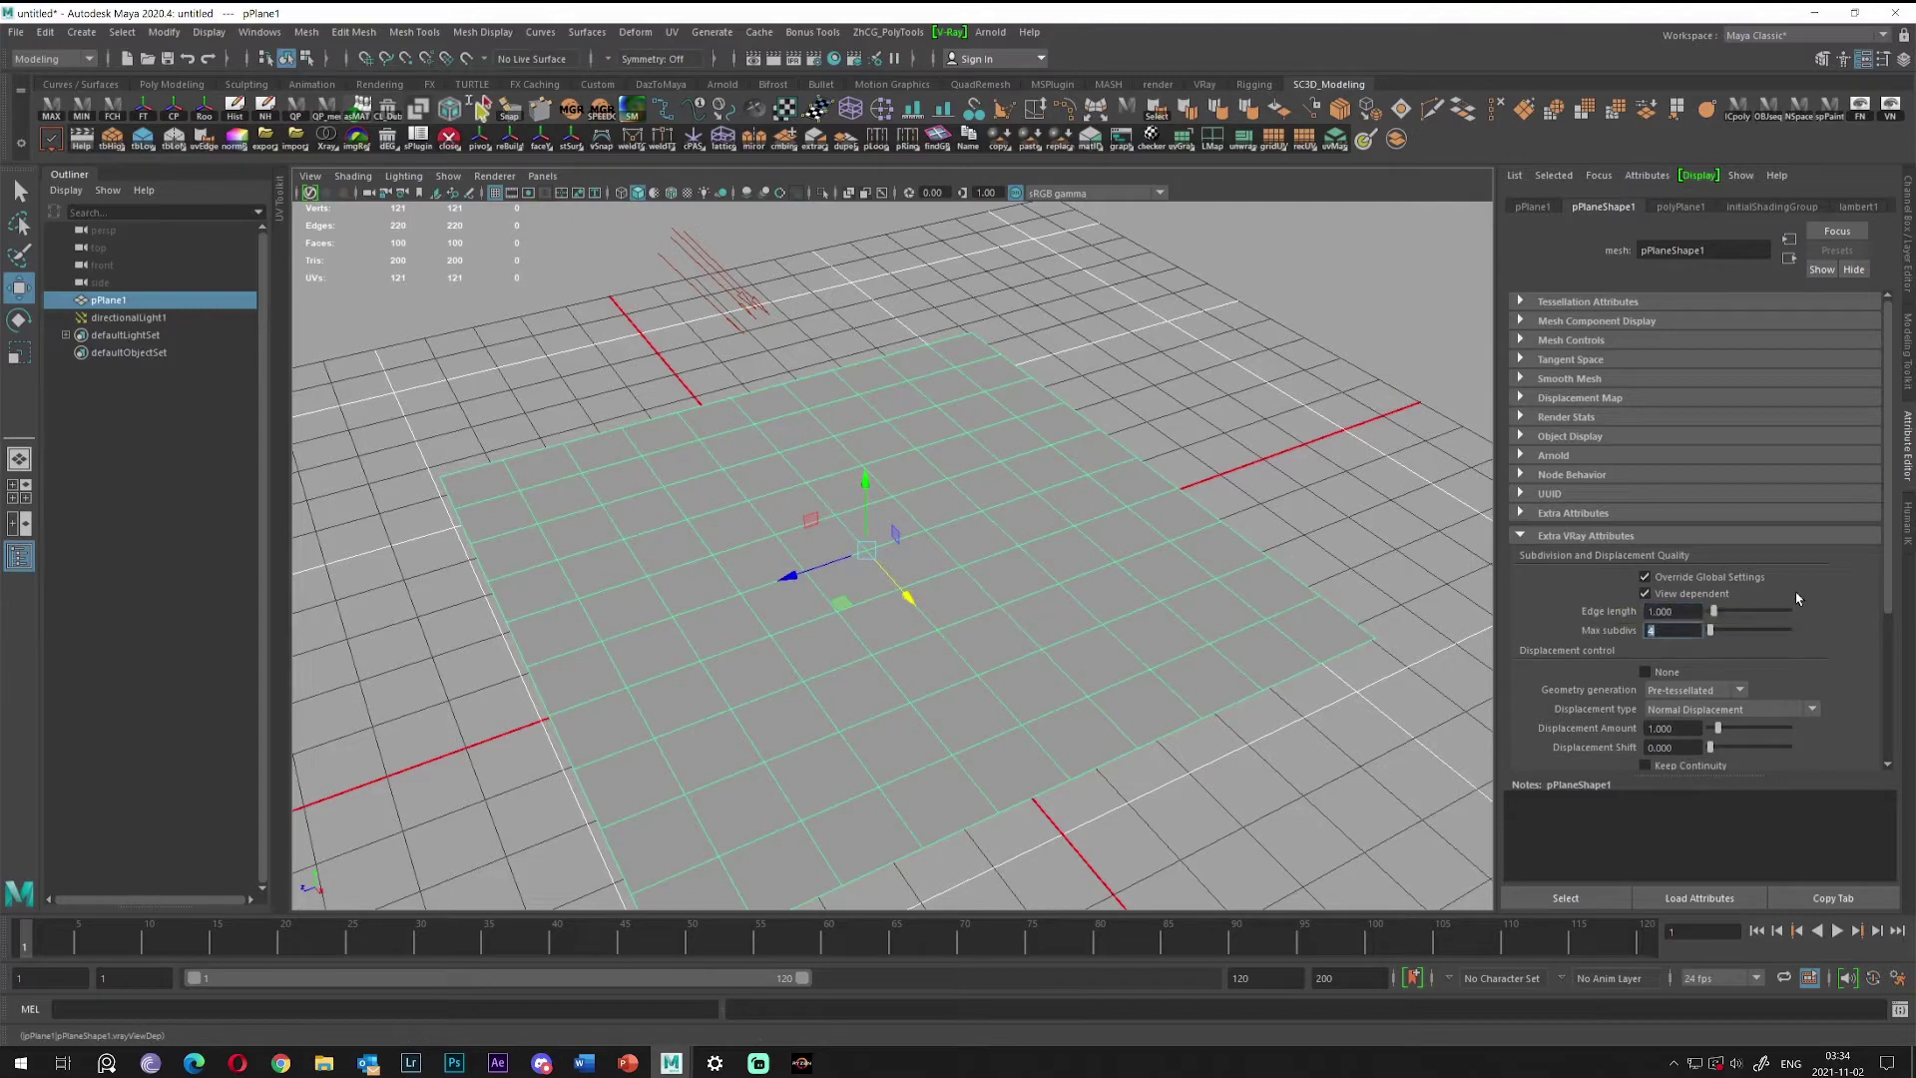
{"action": "type", "text": "16"}
{"action": "left_click_drag", "start_coordinate": [1083, 574], "coordinate": [1113, 545], "text": "alt"}
{"action": "left_click", "coordinate": [1239, 380]}
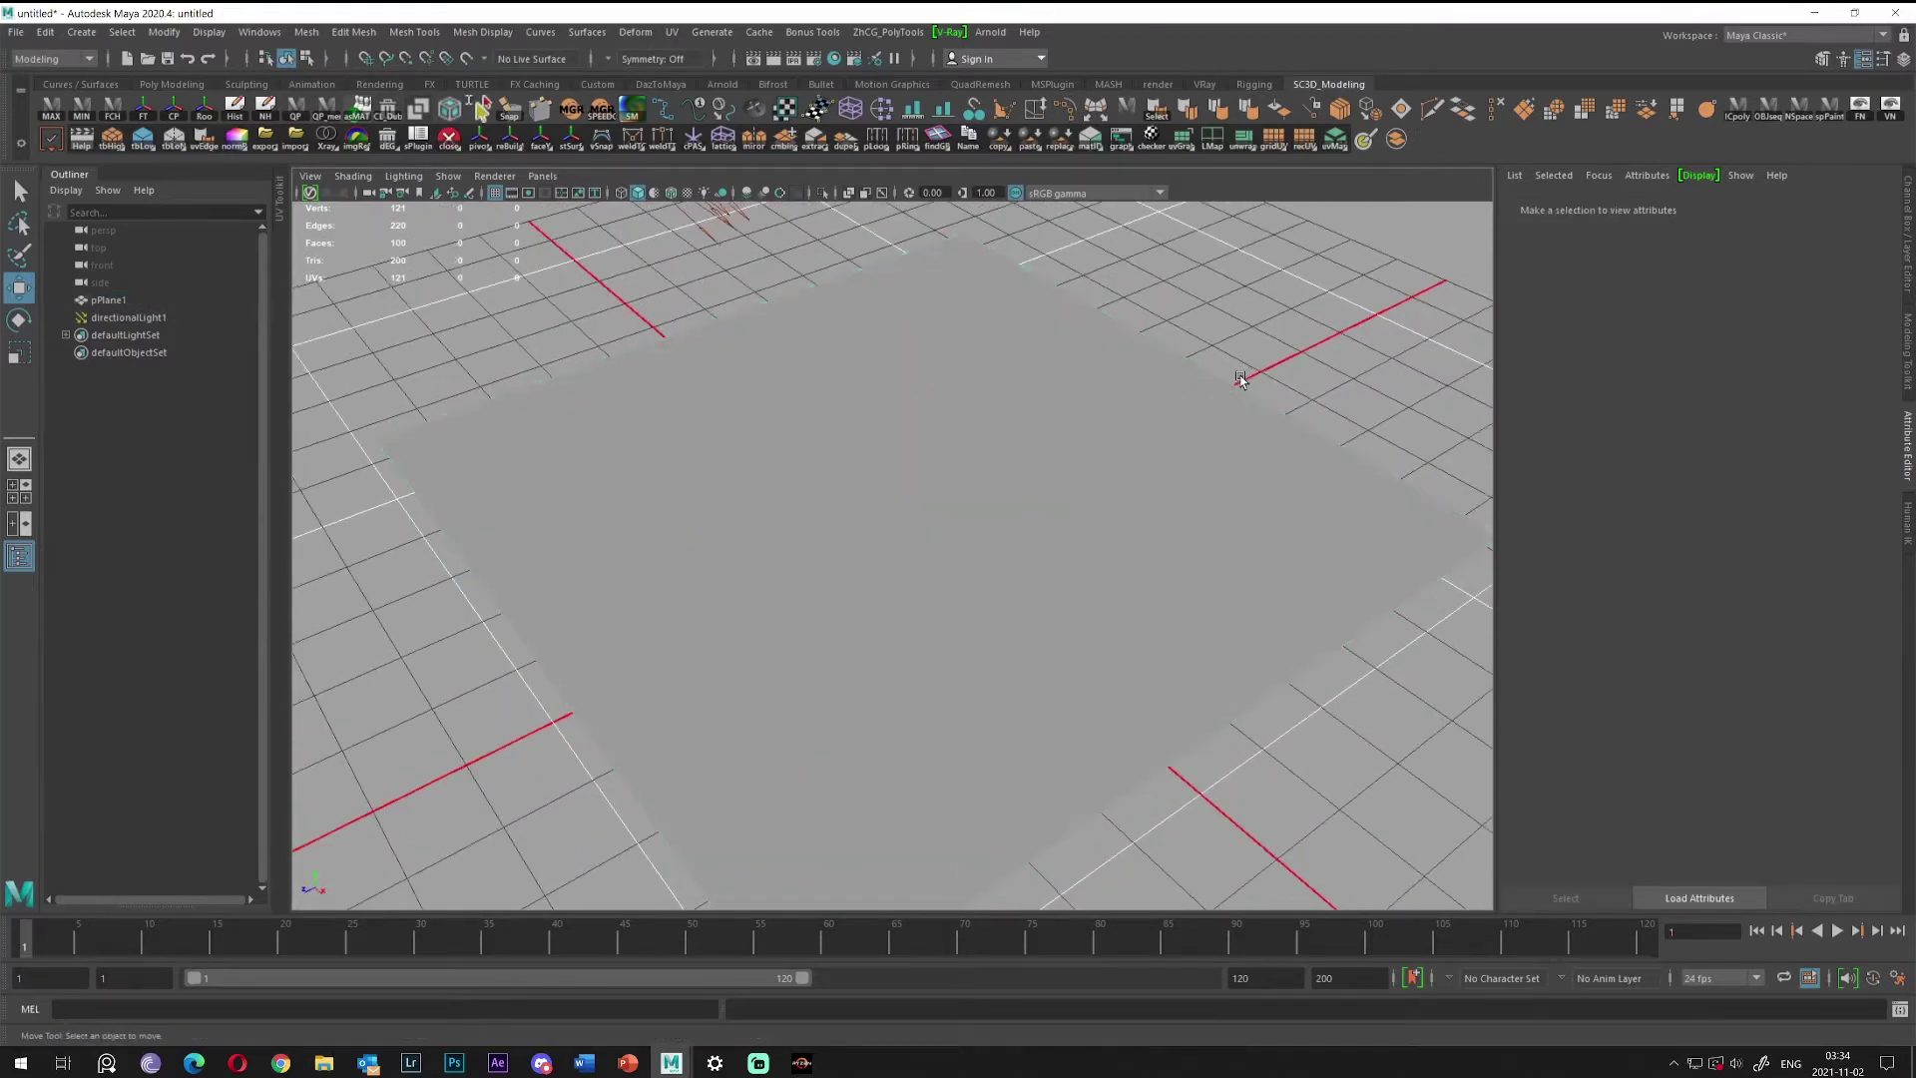
Create a Blinn material in Hypershade and move its nodes aside to free space in the graph.
{"action": "left_click", "coordinate": [983, 429]}
{"action": "middle_click_drag", "start_coordinate": [983, 429], "coordinate": [1039, 494], "text": "alt"}
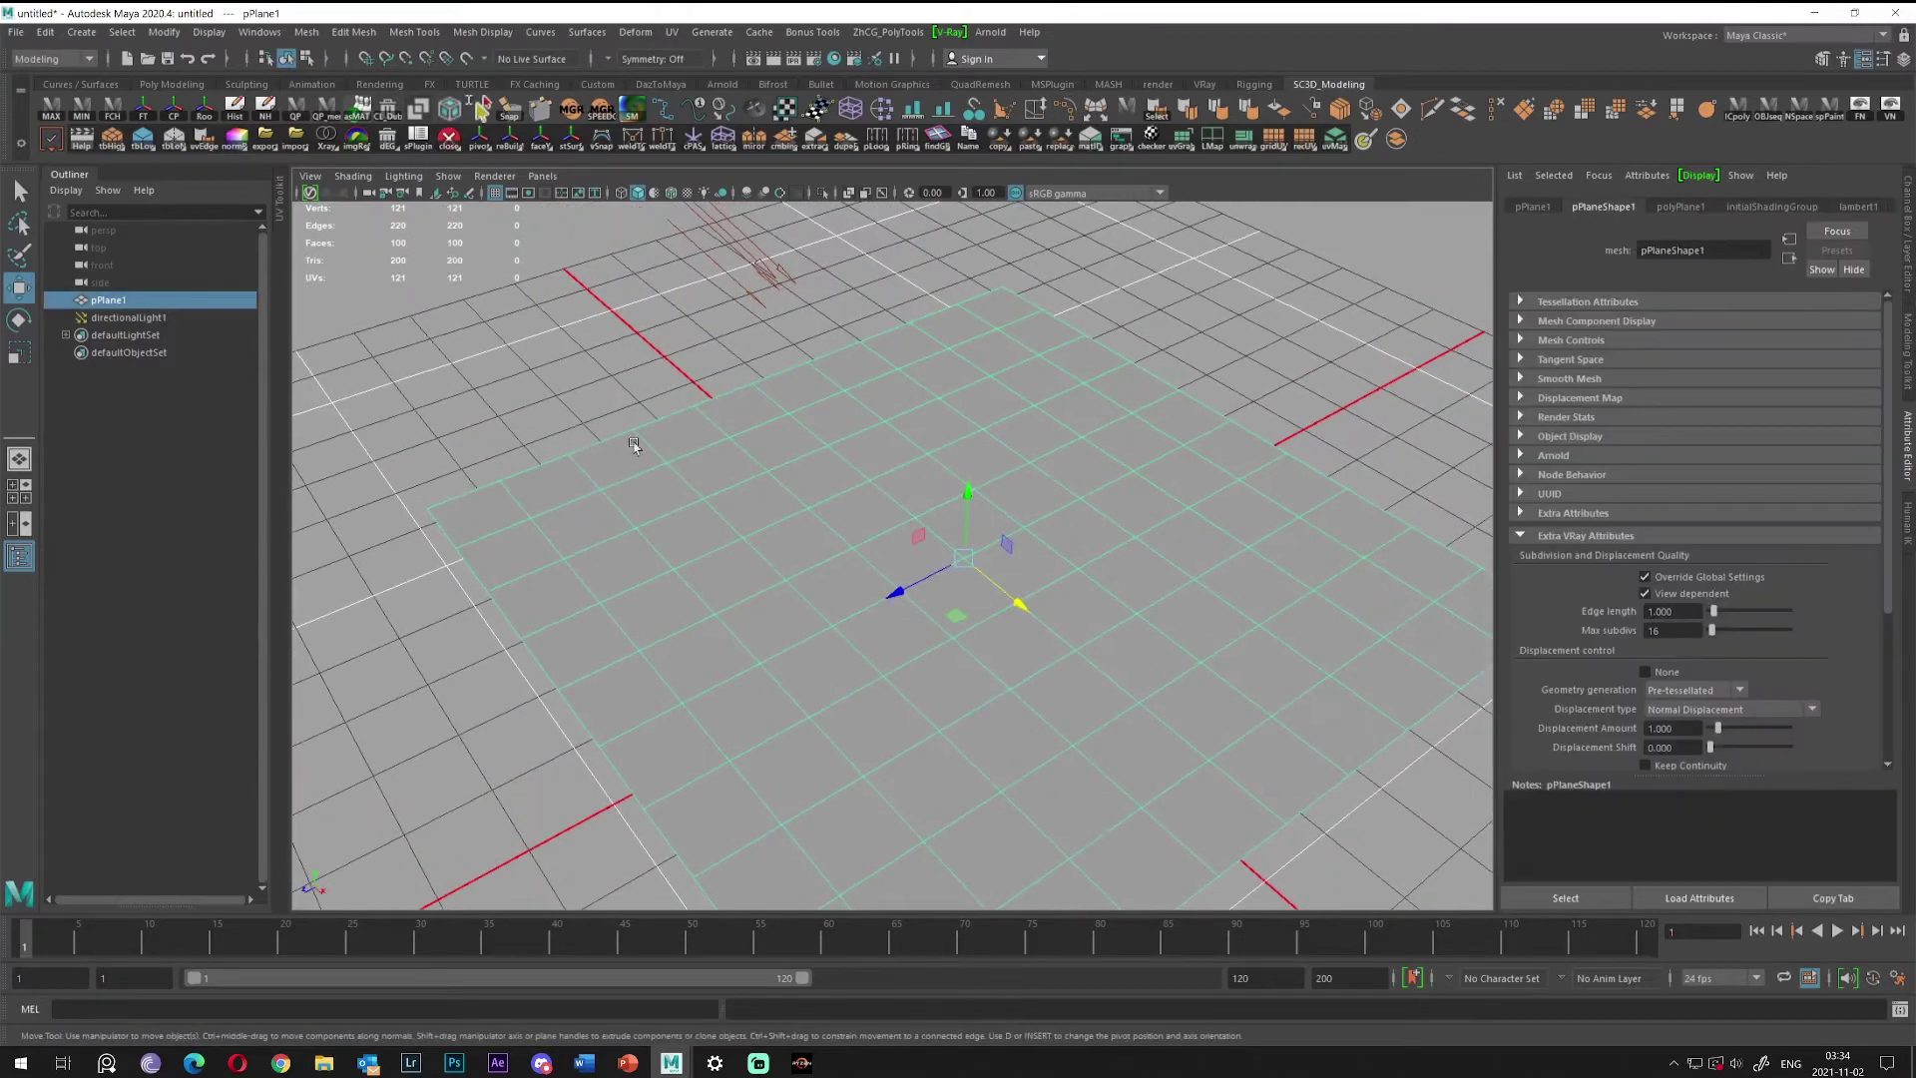
{"action": "left_click_drag", "start_coordinate": [1050, 447], "coordinate": [838, 434], "text": "alt"}
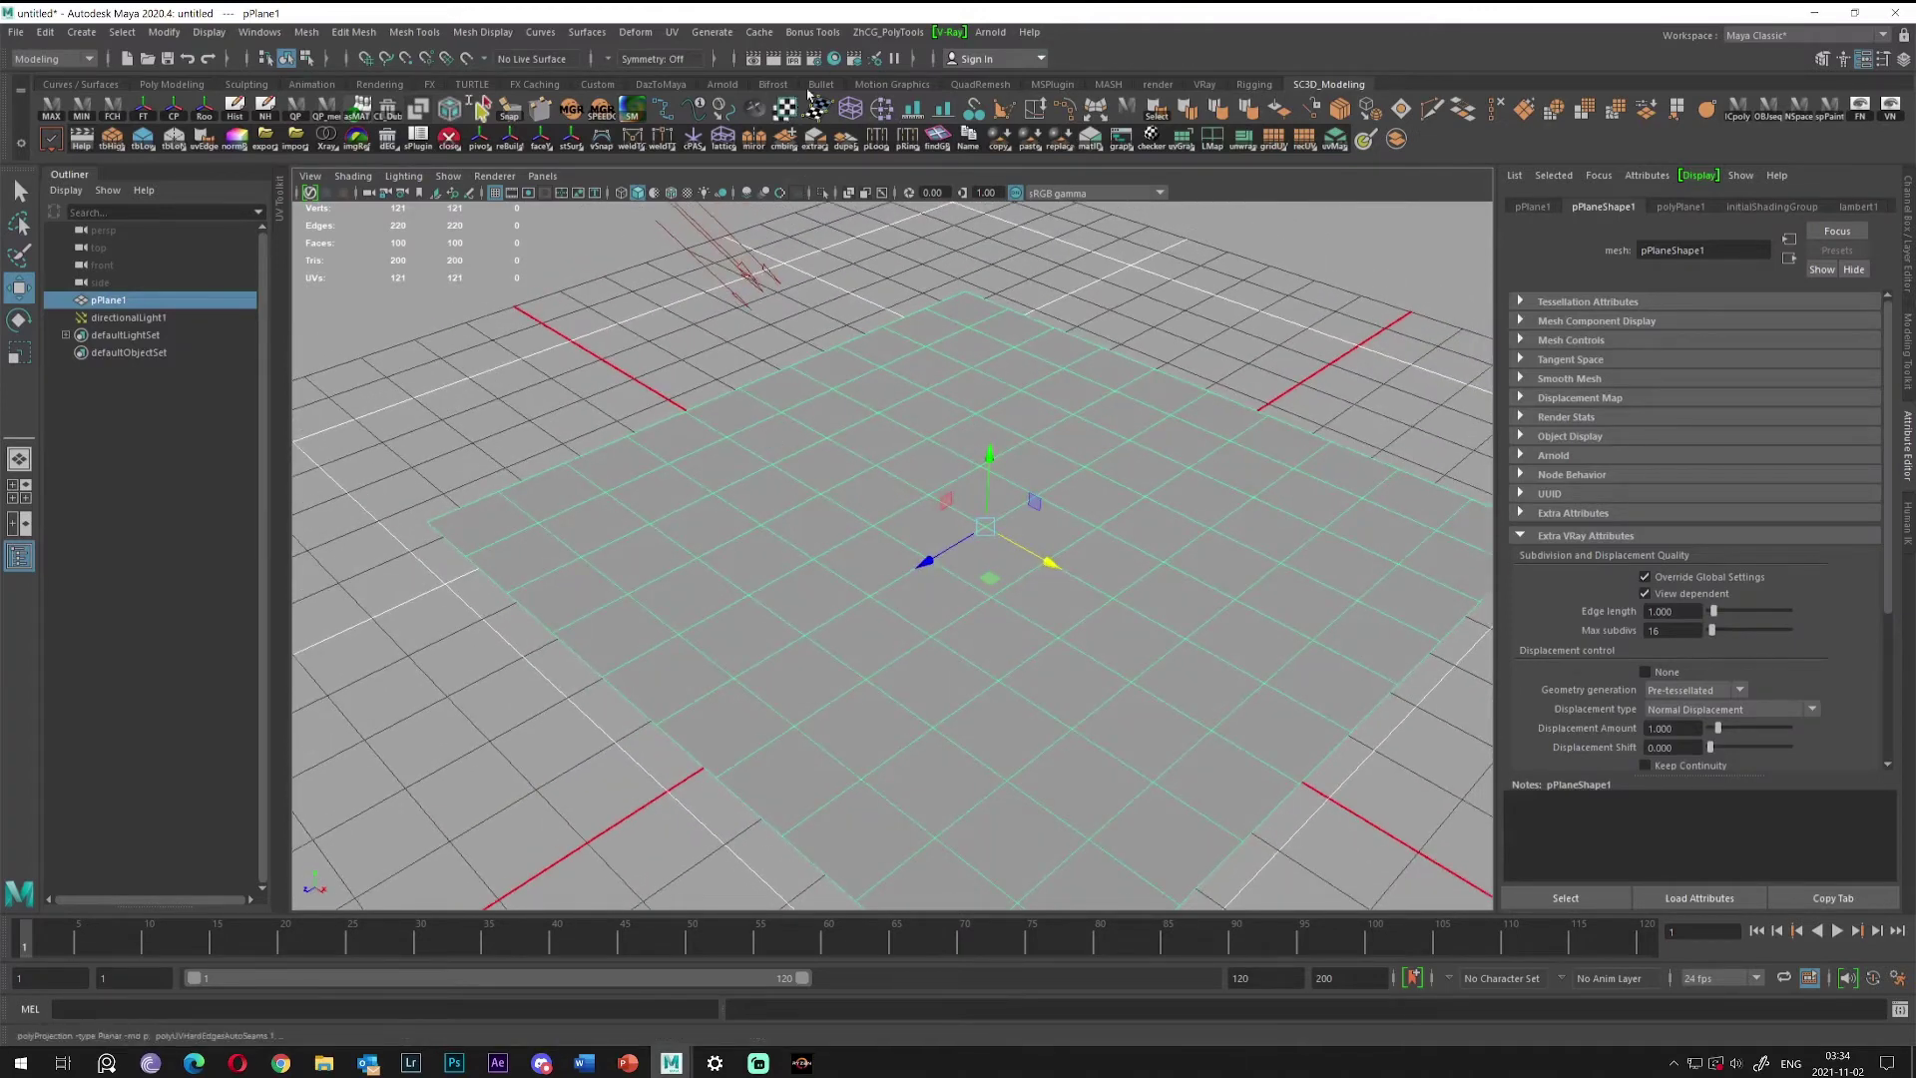
{"action": "left_click", "coordinate": [836, 63]}
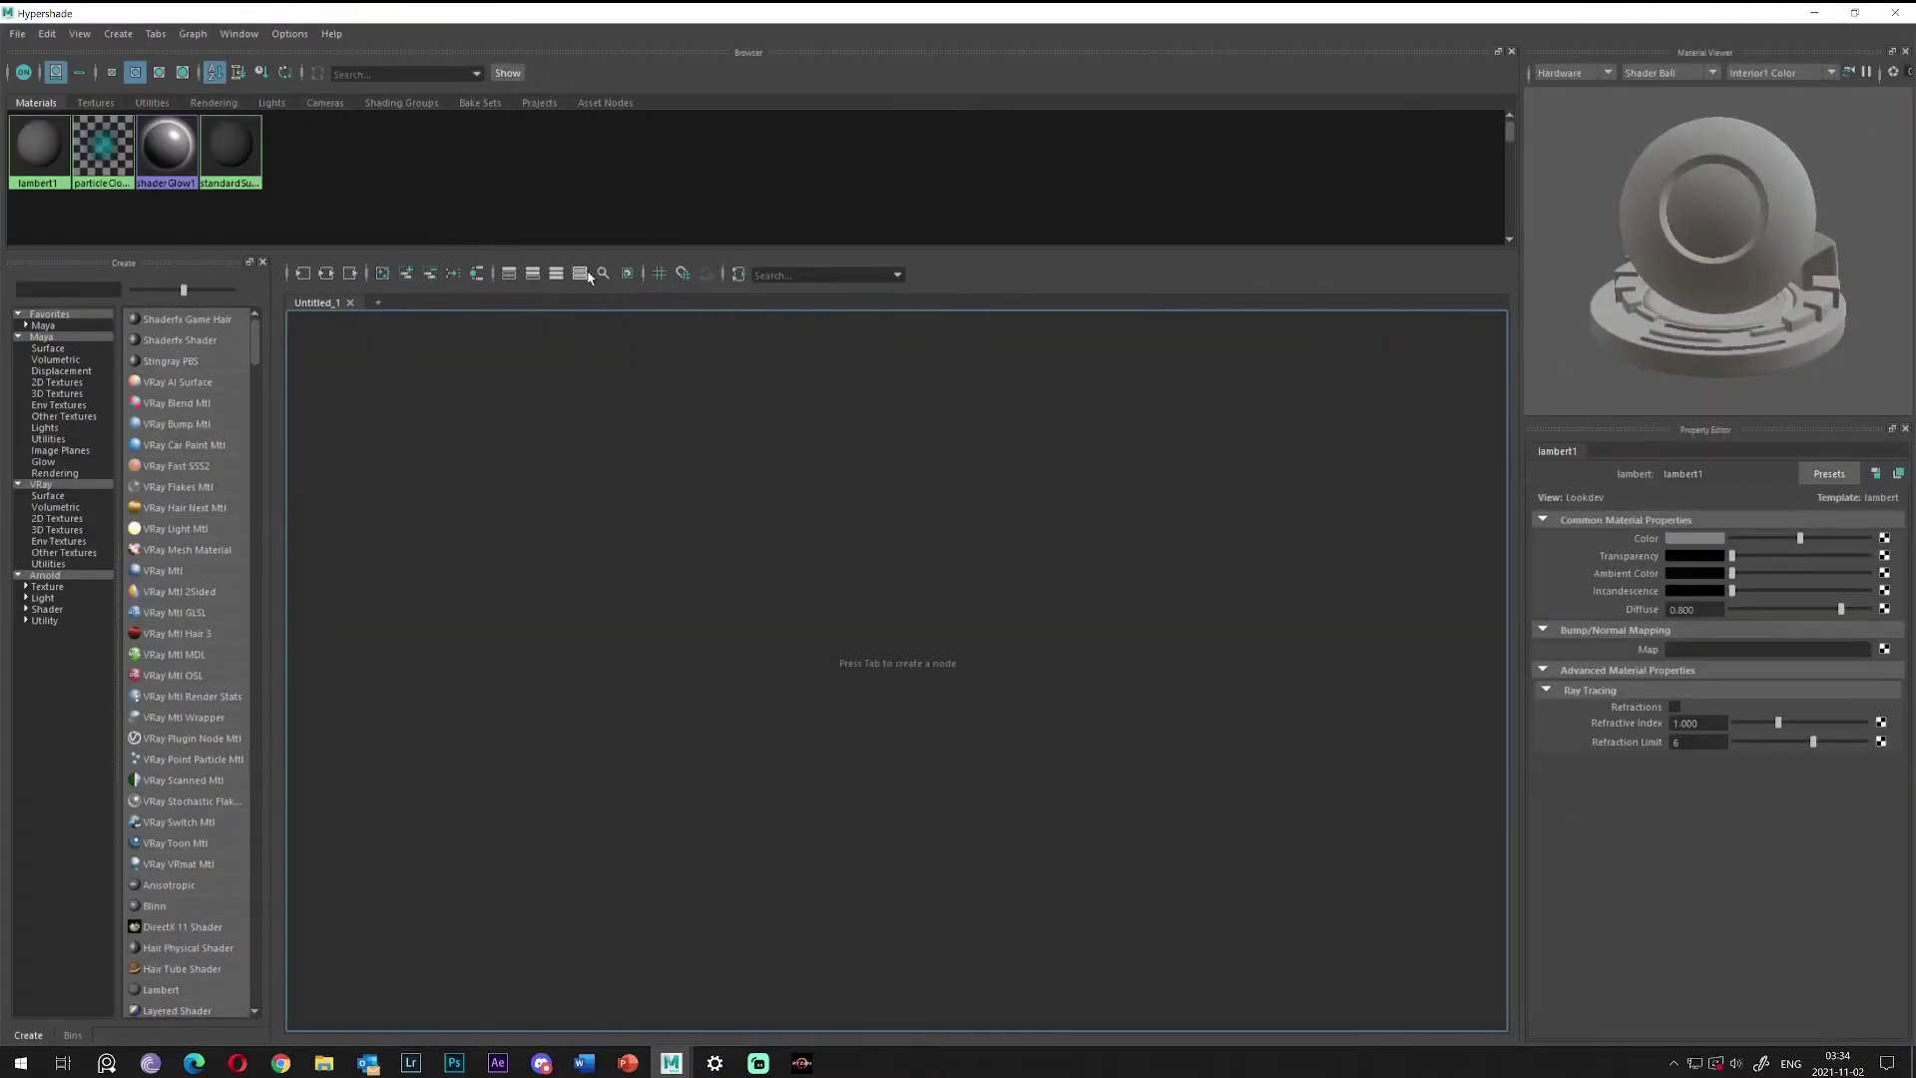
{"action": "left_click", "coordinate": [41, 325]}
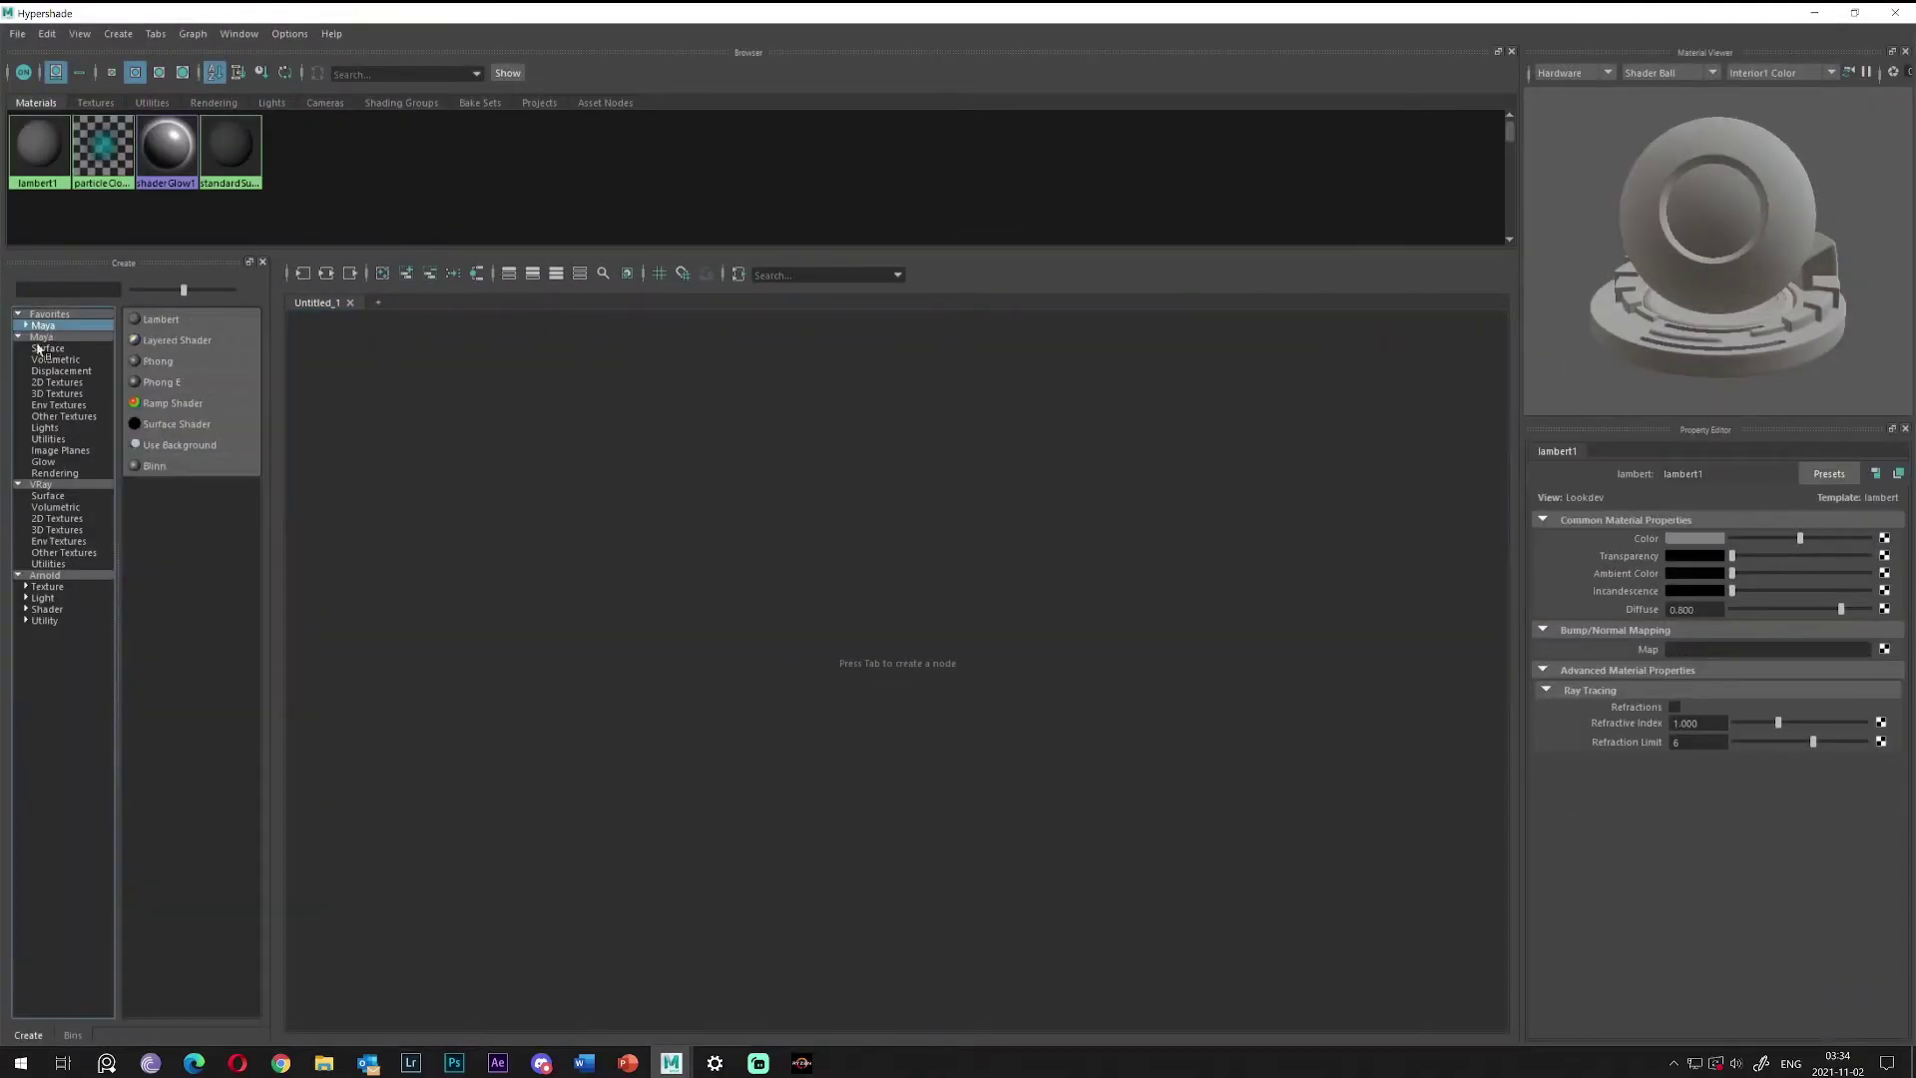
{"action": "left_click", "coordinate": [162, 466]}
{"action": "left_click_drag", "start_coordinate": [564, 453], "coordinate": [1076, 785]}
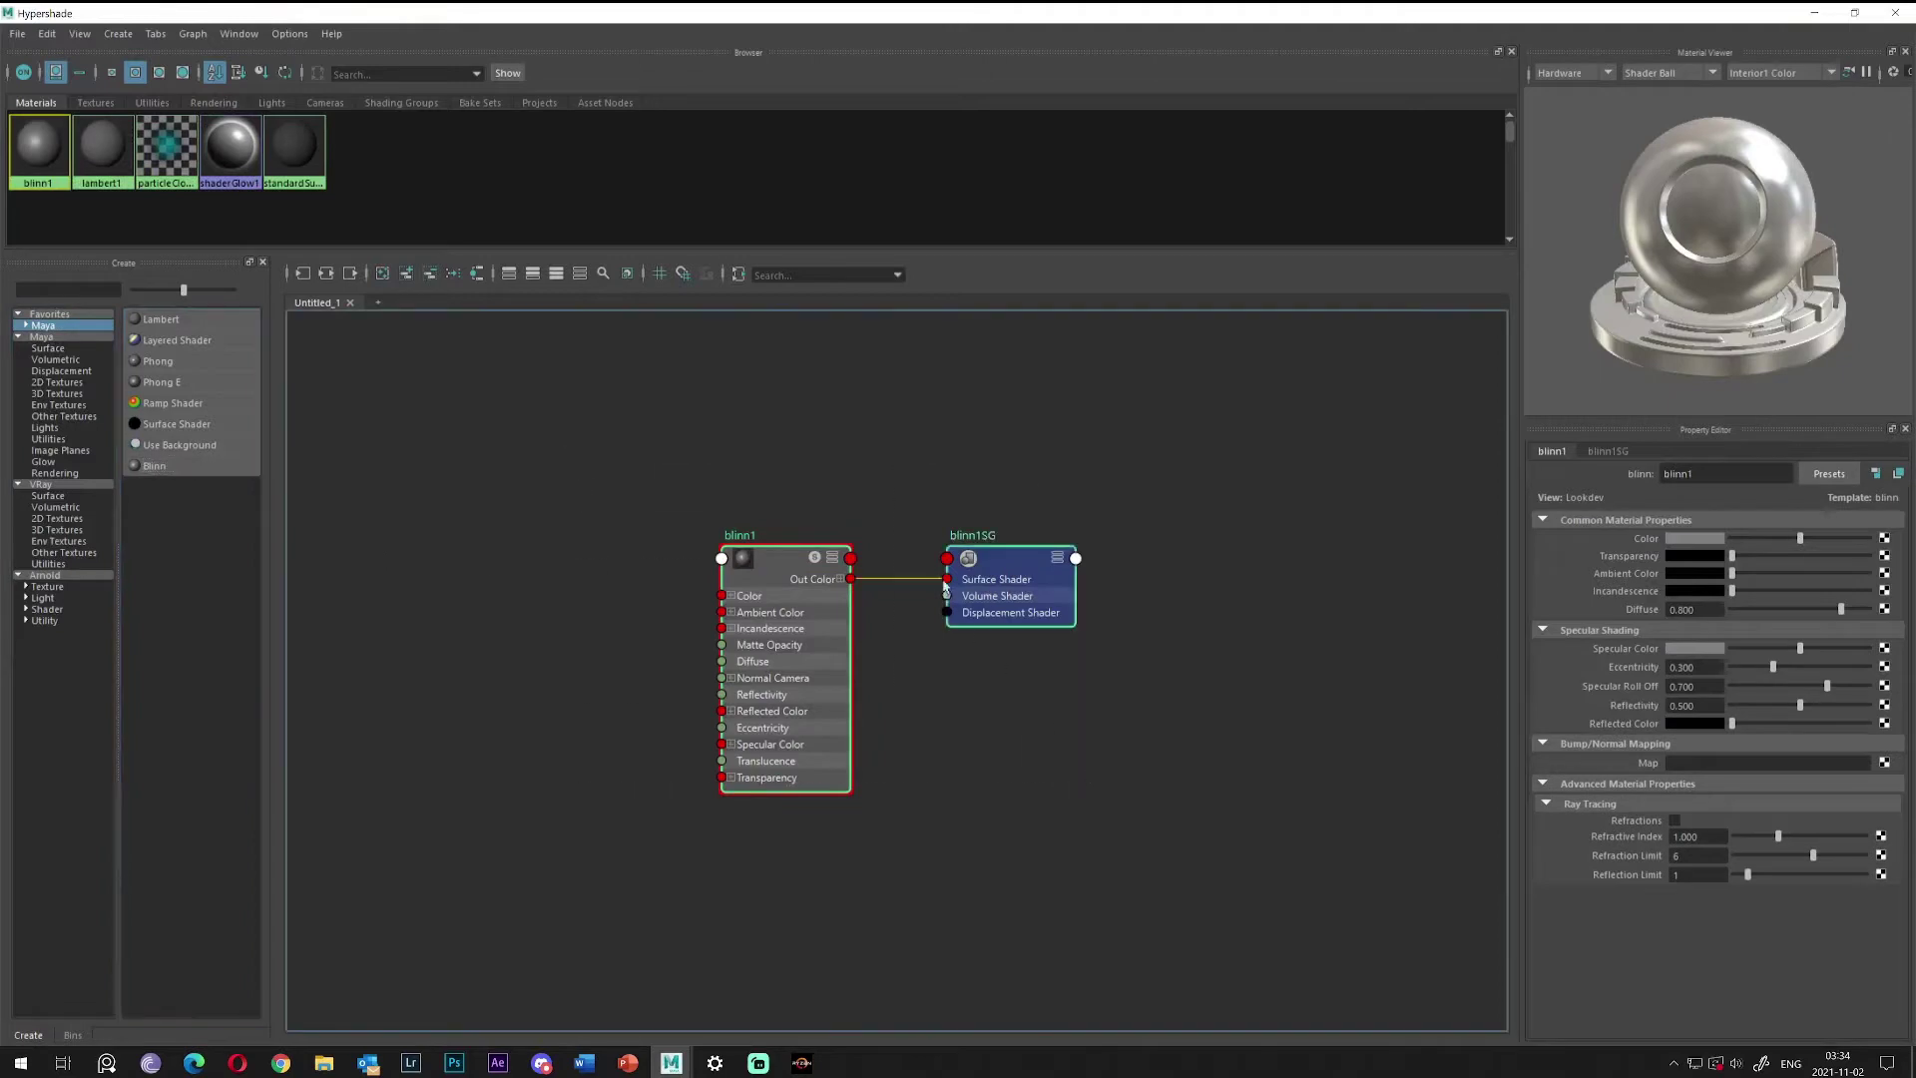
{"action": "left_click_drag", "start_coordinate": [982, 580], "coordinate": [1347, 485]}
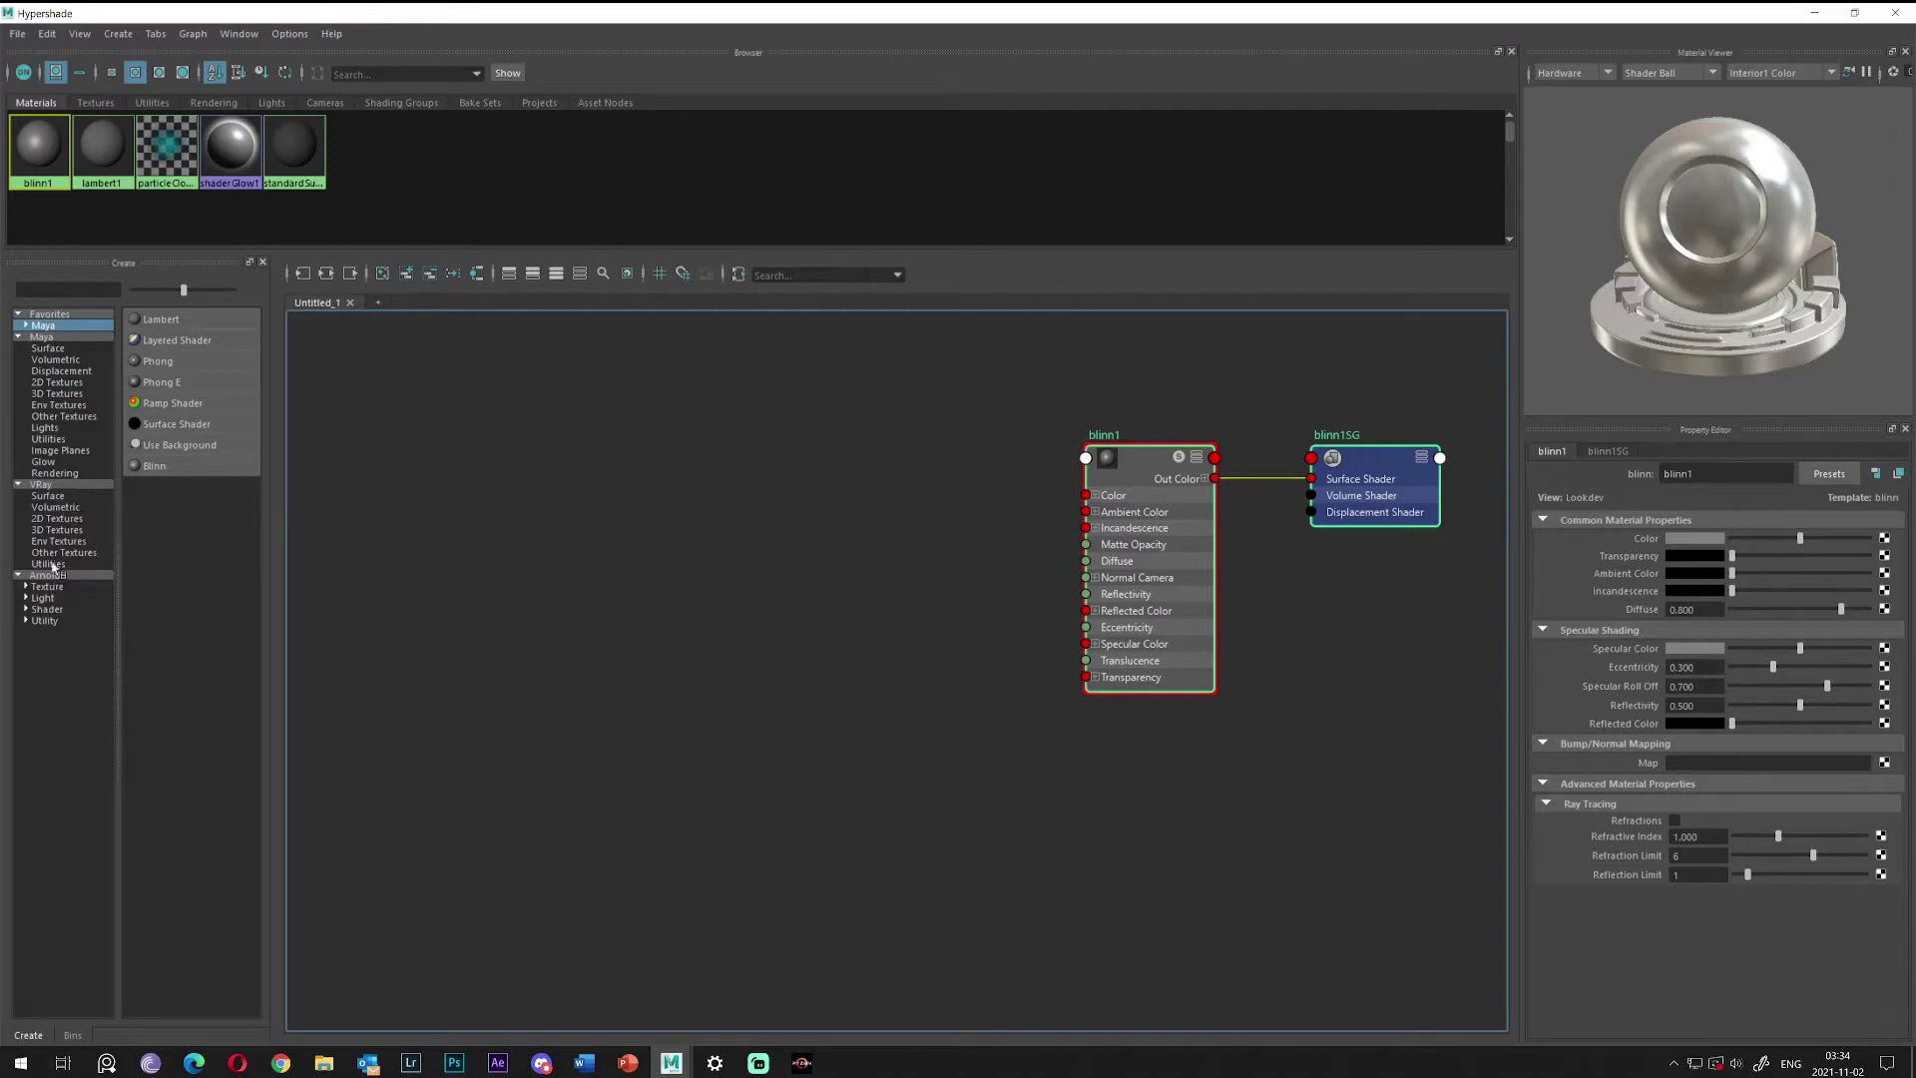
{"action": "middle_click_drag", "start_coordinate": [839, 529], "coordinate": [853, 532], "text": "alt"}
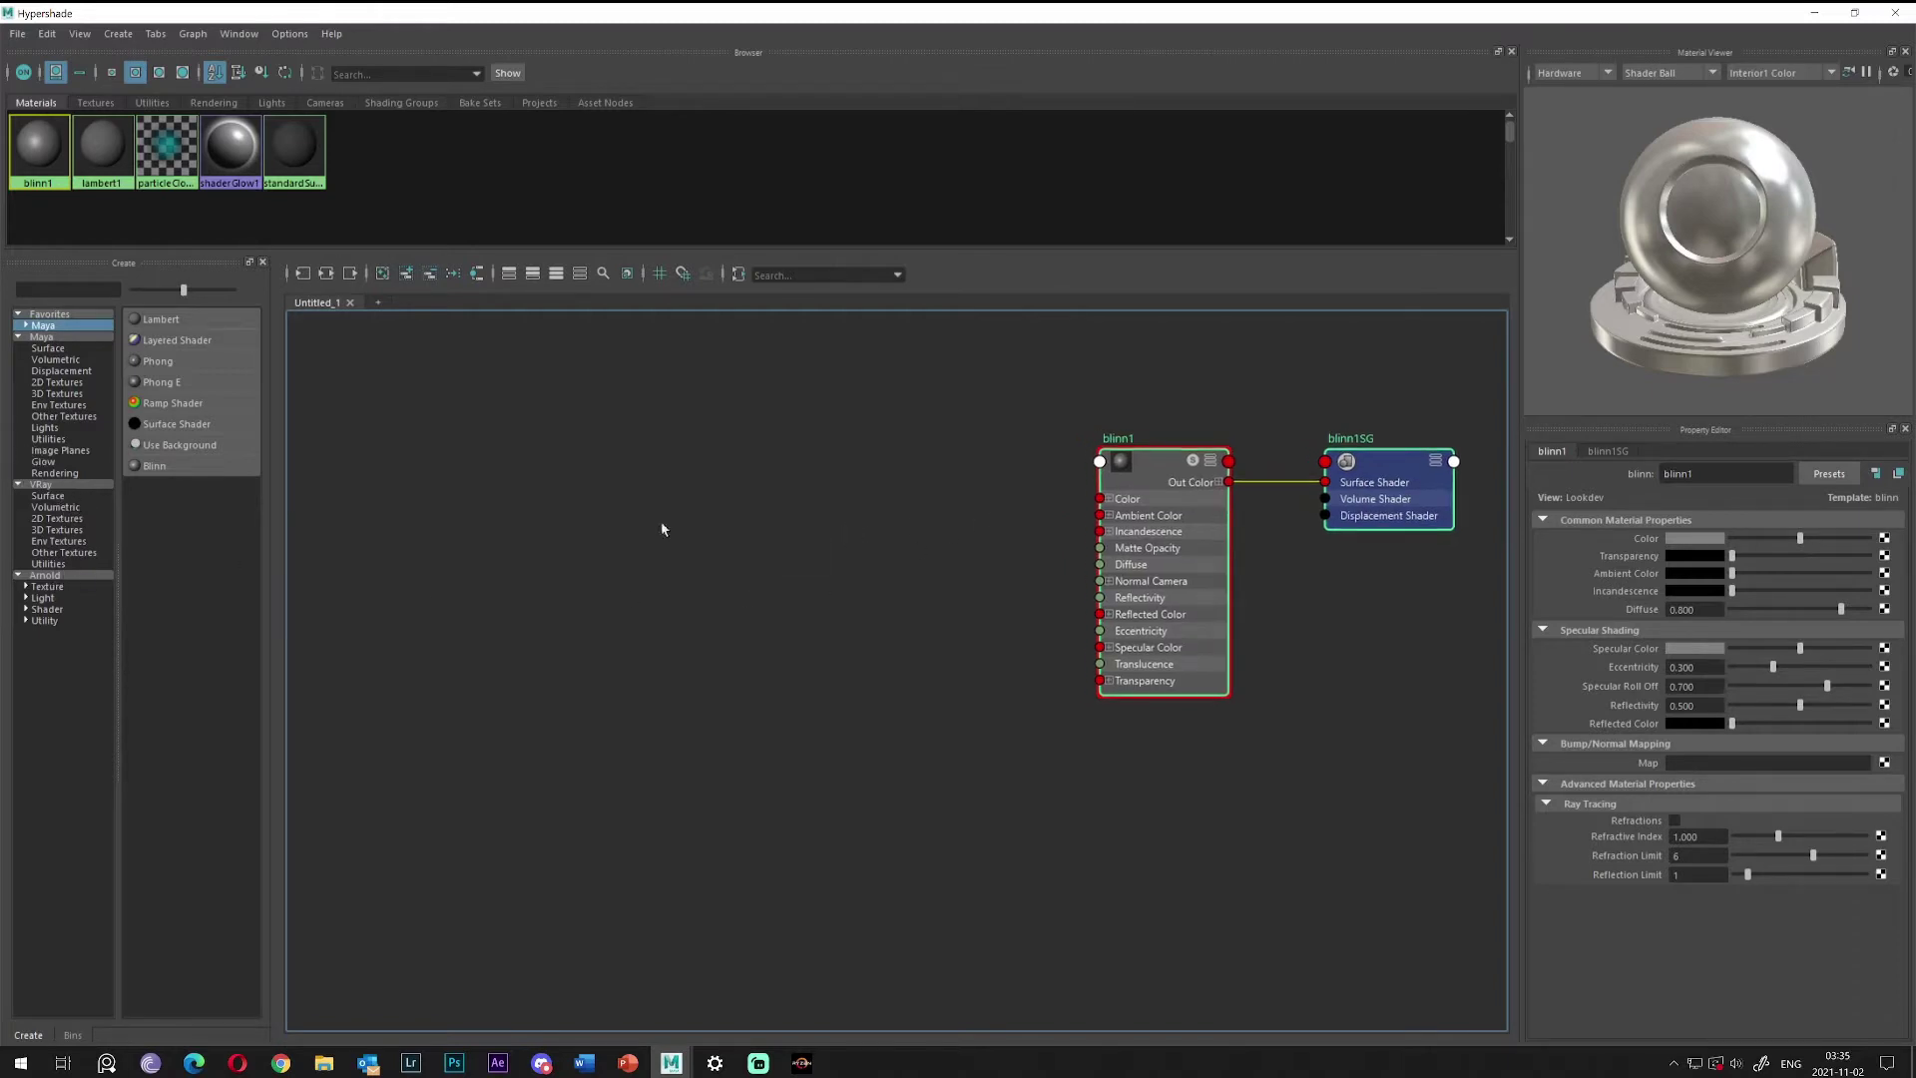
{"action": "left_click", "coordinate": [726, 511]}
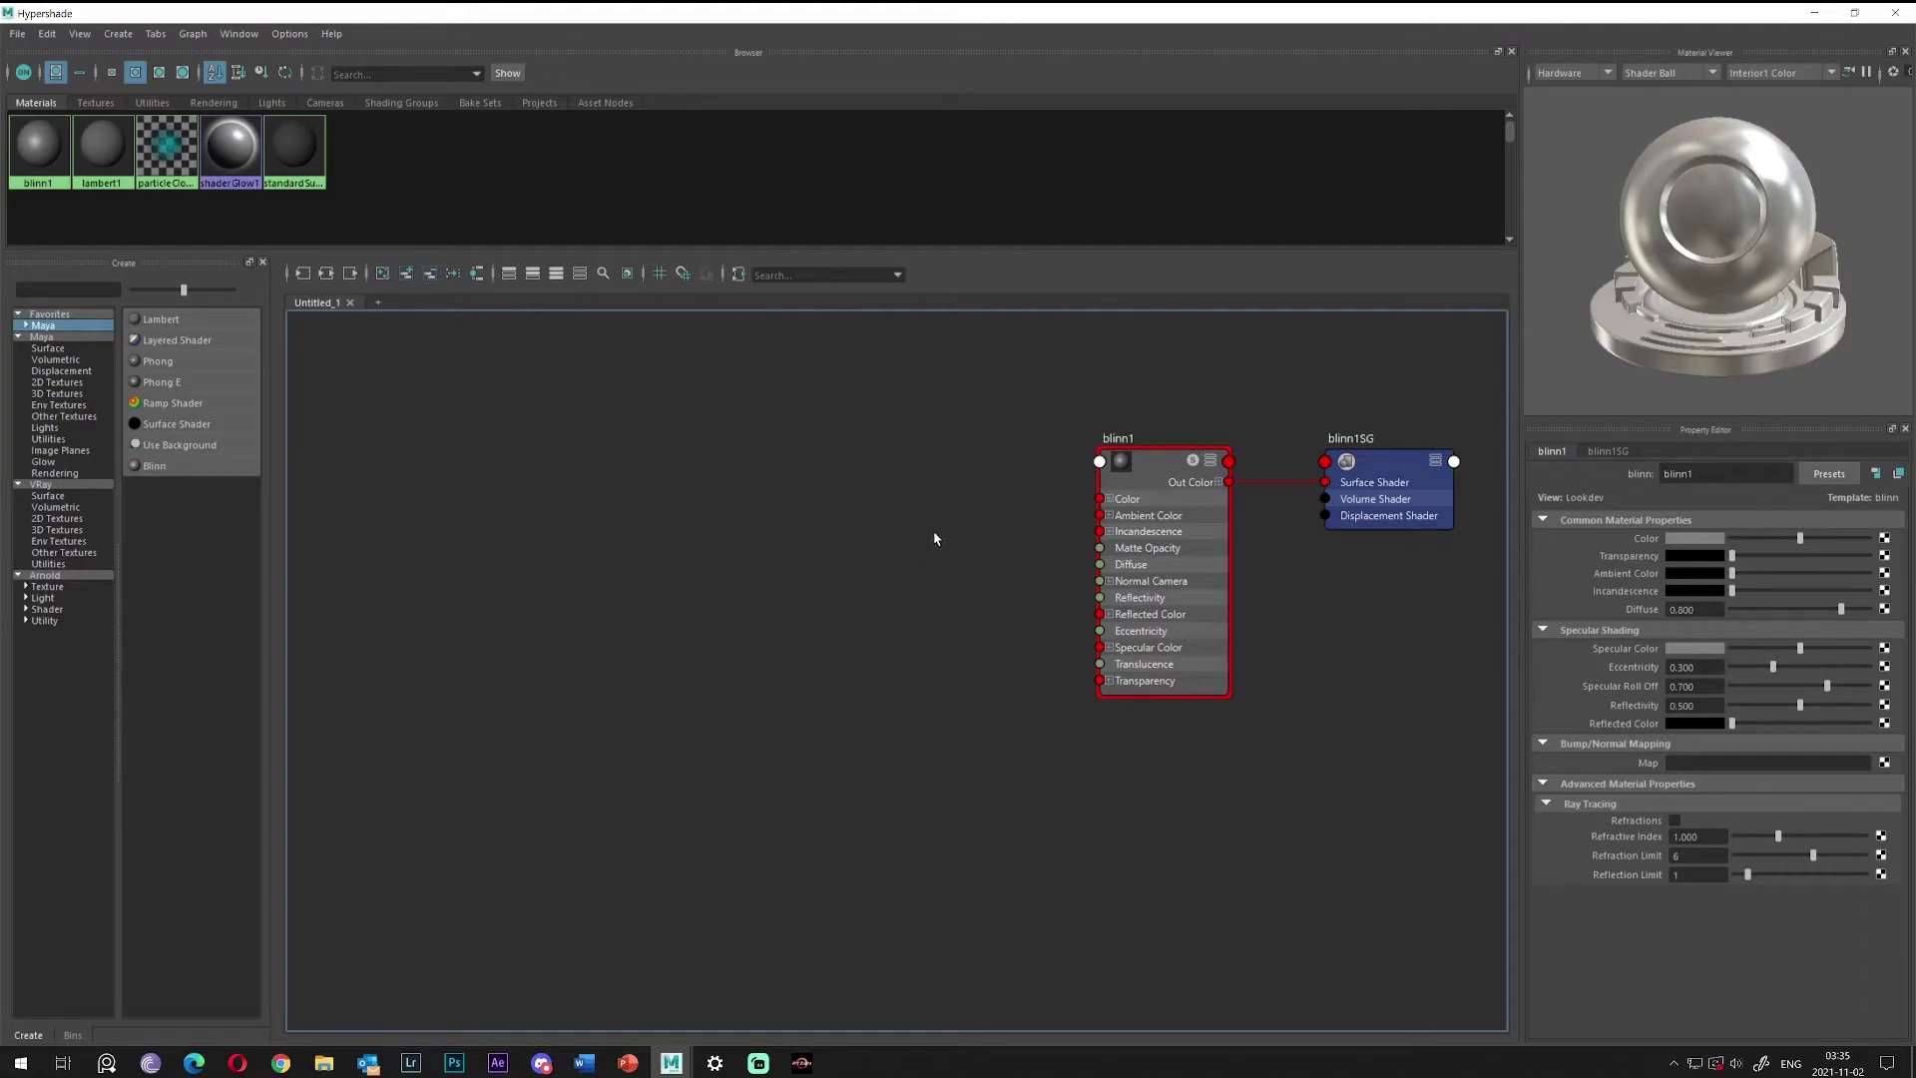
Move the Hypershade window off the viewport, assign the Blinn material to the plane and maximize Hypershade again.
{"action": "left_click_drag", "start_coordinate": [1174, 43], "coordinate": [1130, 485]}
{"action": "middle_click_drag", "start_coordinate": [1086, 908], "coordinate": [968, 291]}
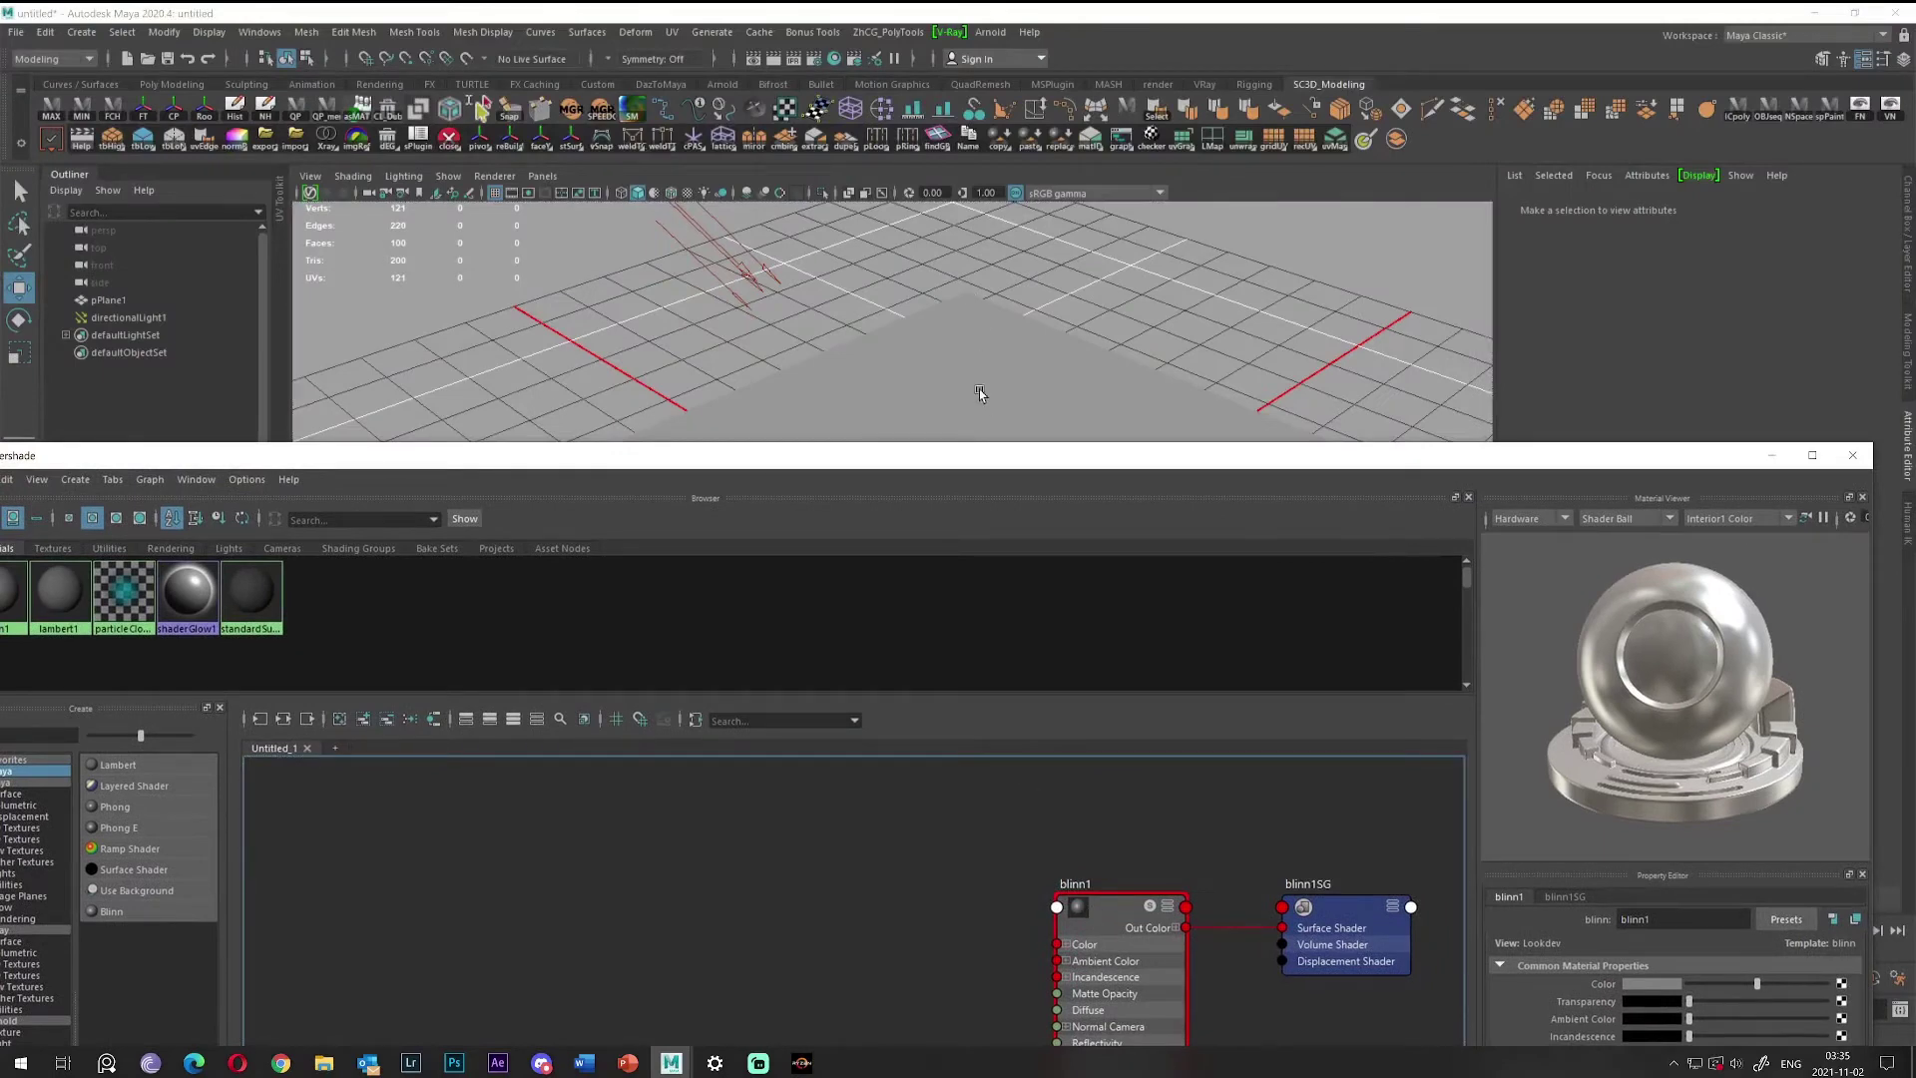
{"action": "left_click_drag", "start_coordinate": [656, 473], "coordinate": [722, 476]}
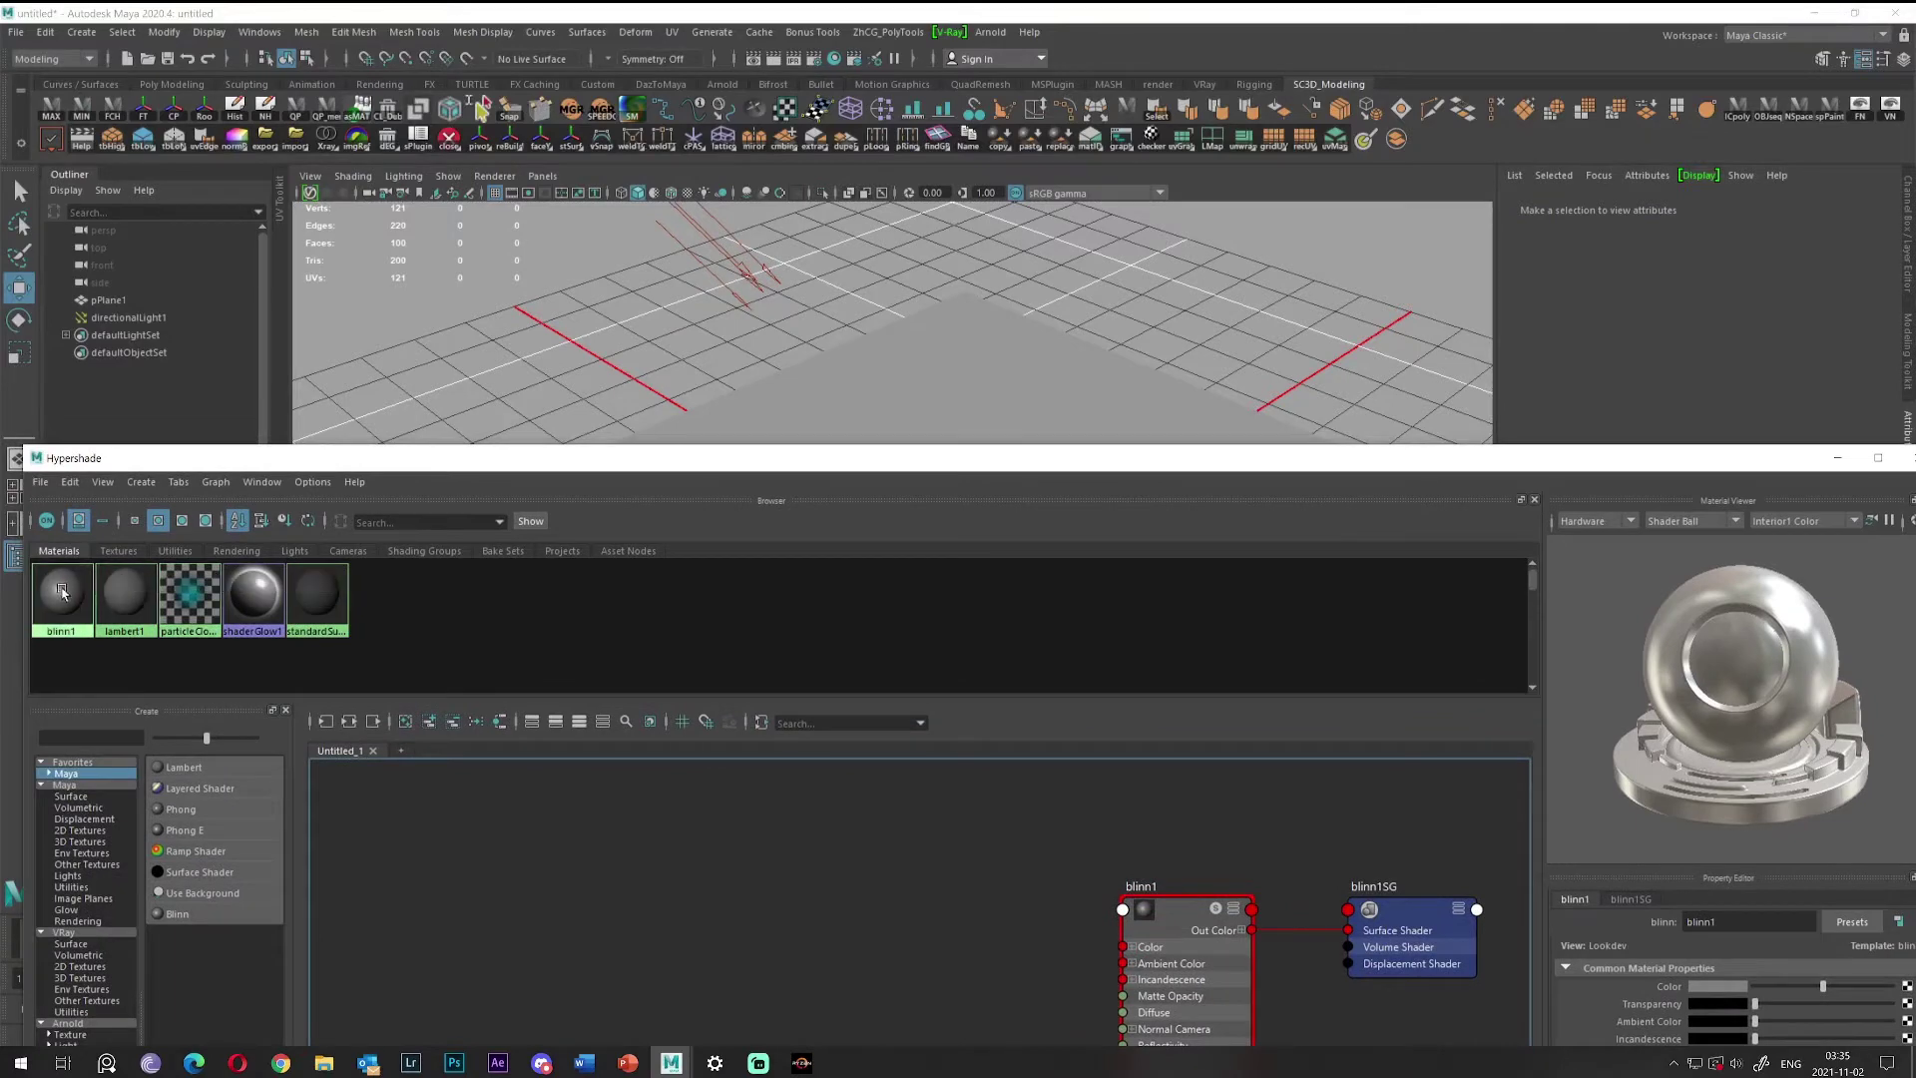
{"action": "left_click", "coordinate": [68, 627]}
{"action": "middle_click_drag", "start_coordinate": [71, 589], "coordinate": [1038, 315]}
{"action": "double_click", "coordinate": [975, 459]}
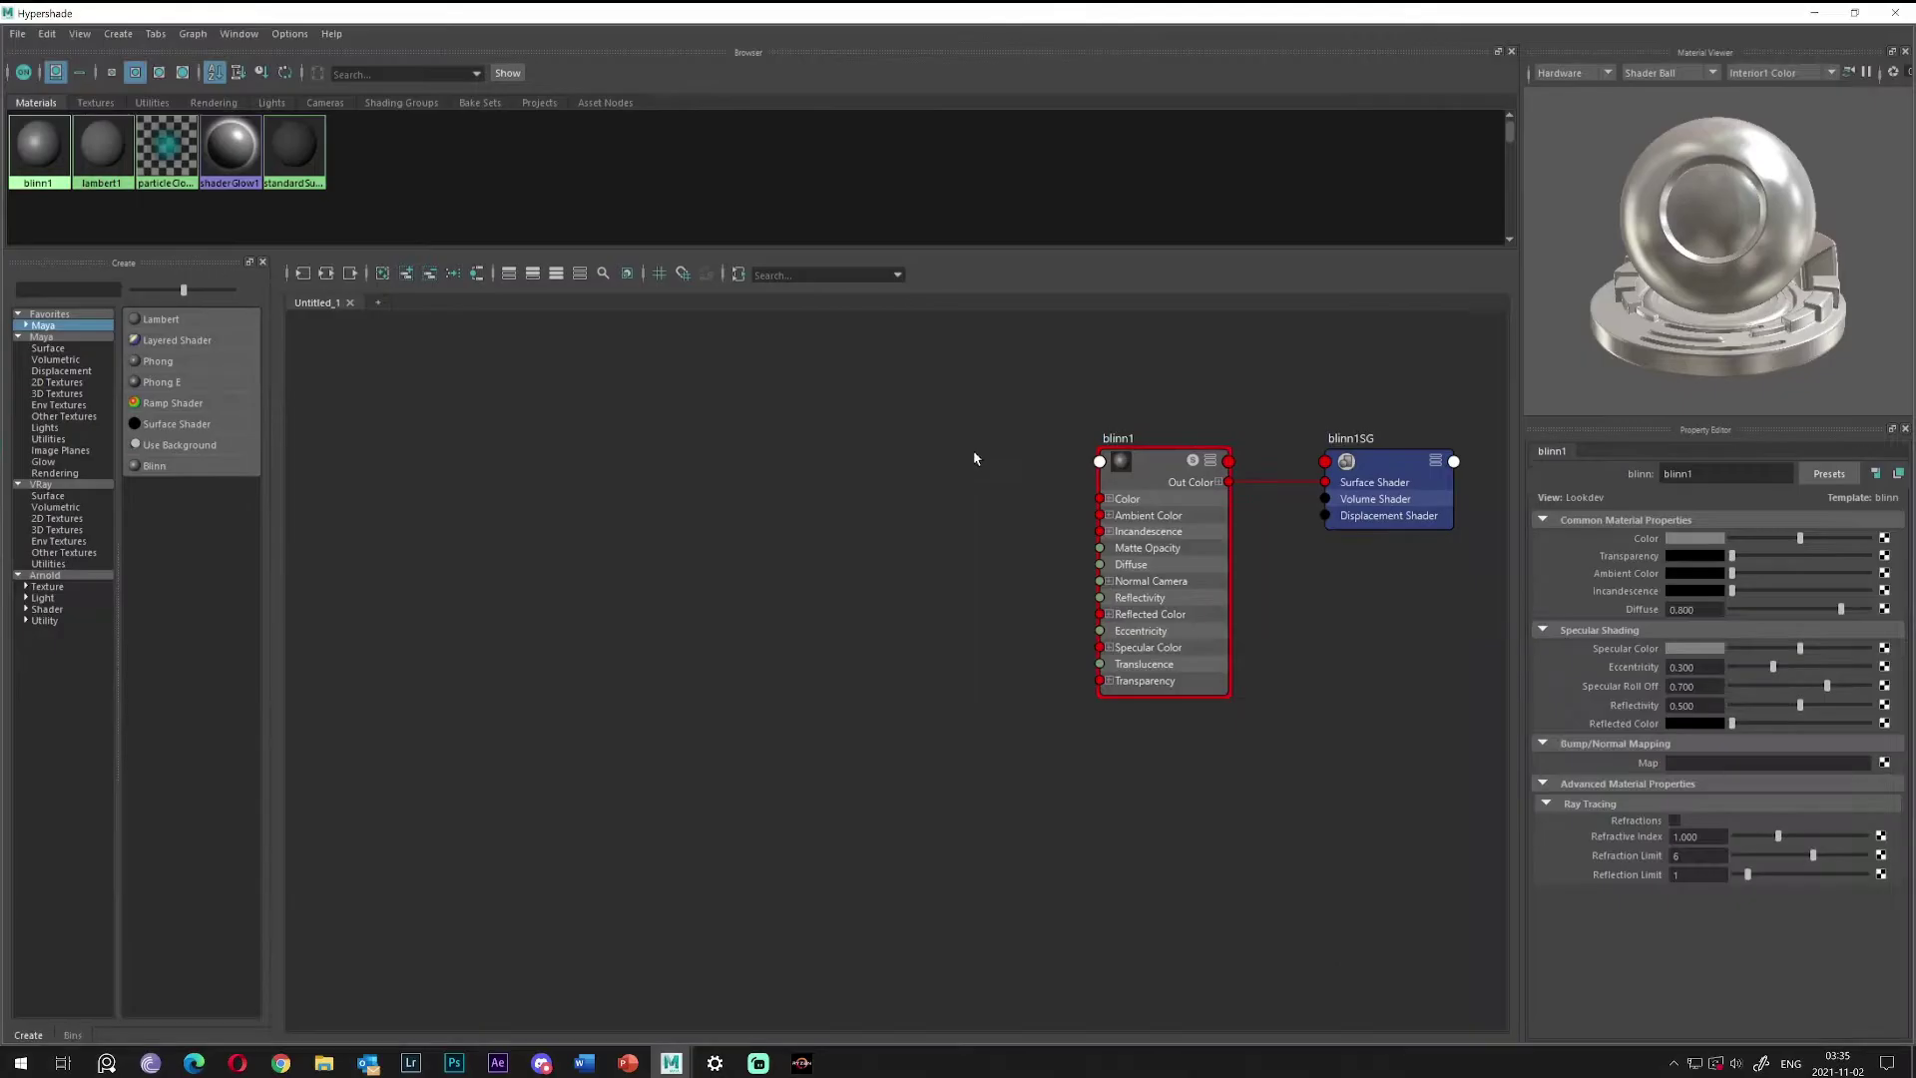
{"action": "middle_click_drag", "start_coordinate": [728, 560], "coordinate": [782, 572], "text": "alt"}
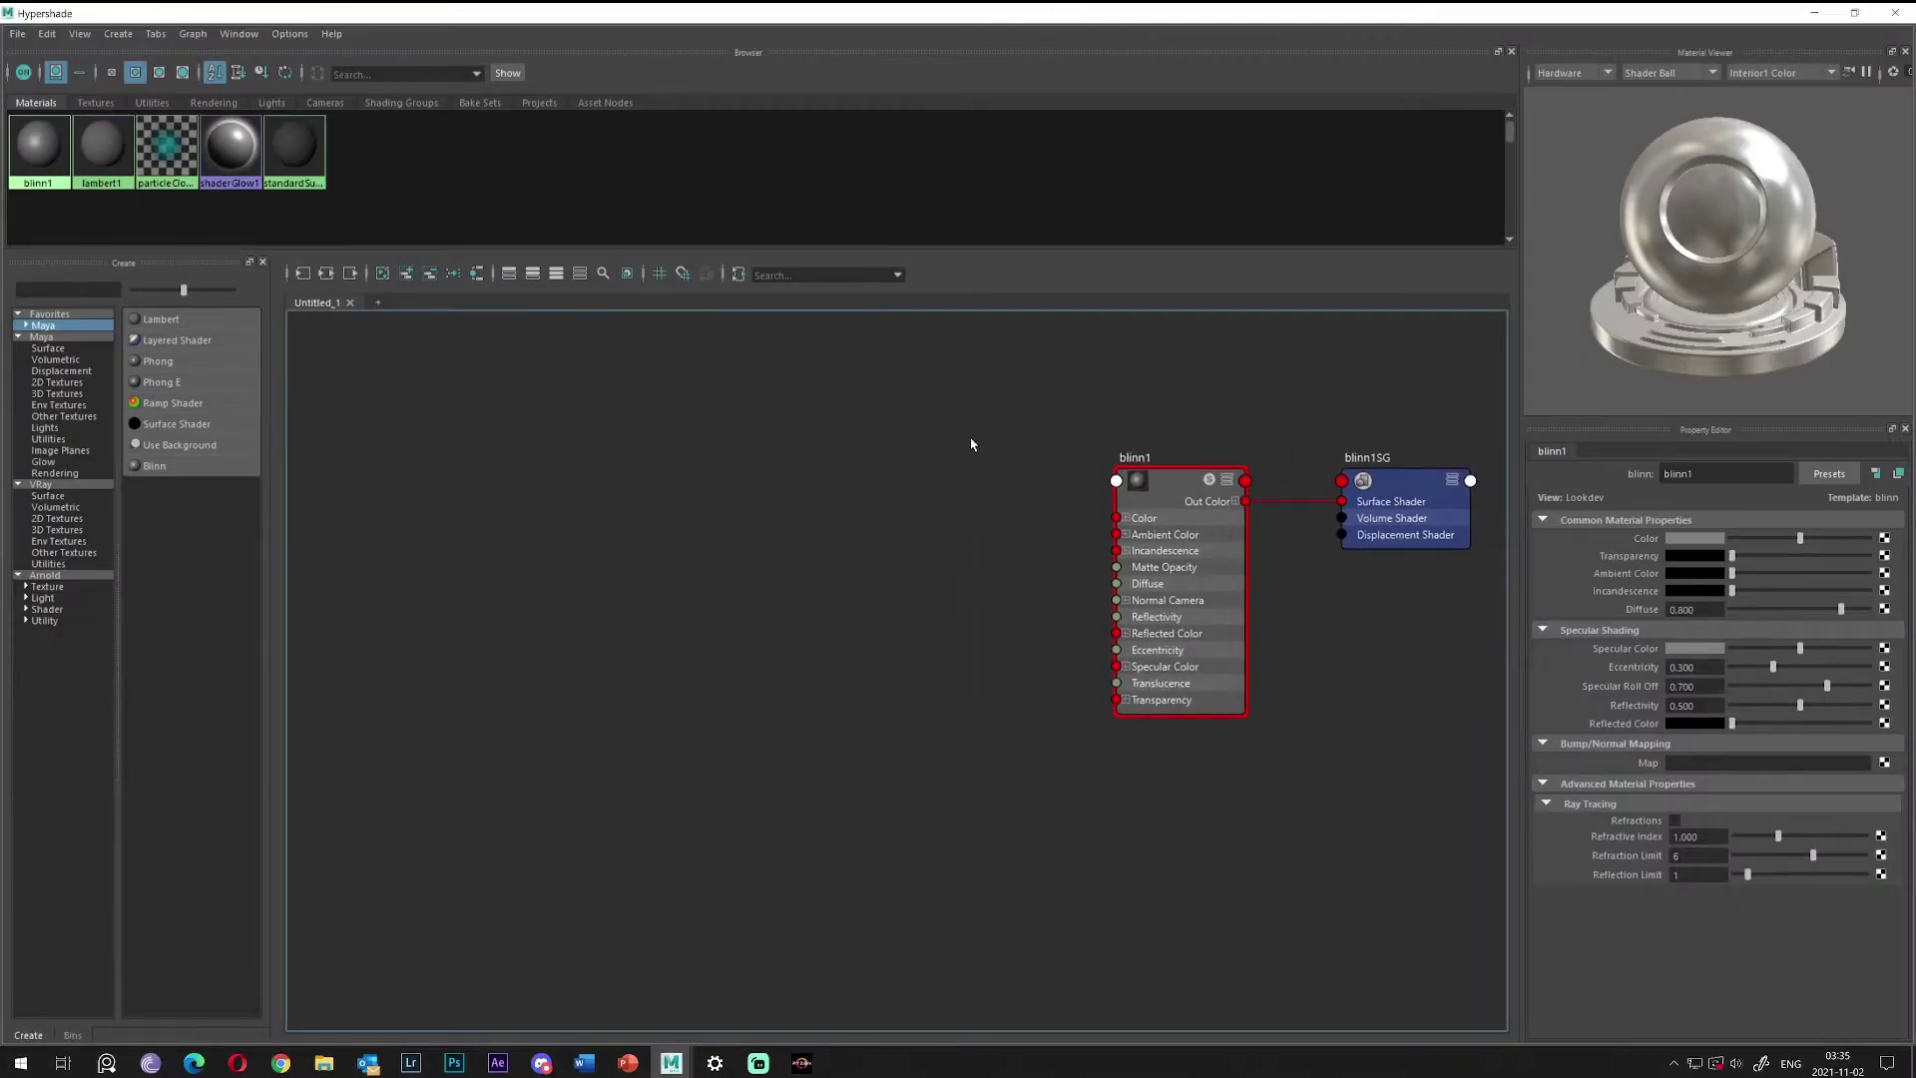
Move the blinn1 node up so it sits above and beside its shading group node in the graph.
{"action": "left_click_drag", "start_coordinate": [922, 385], "coordinate": [1487, 783]}
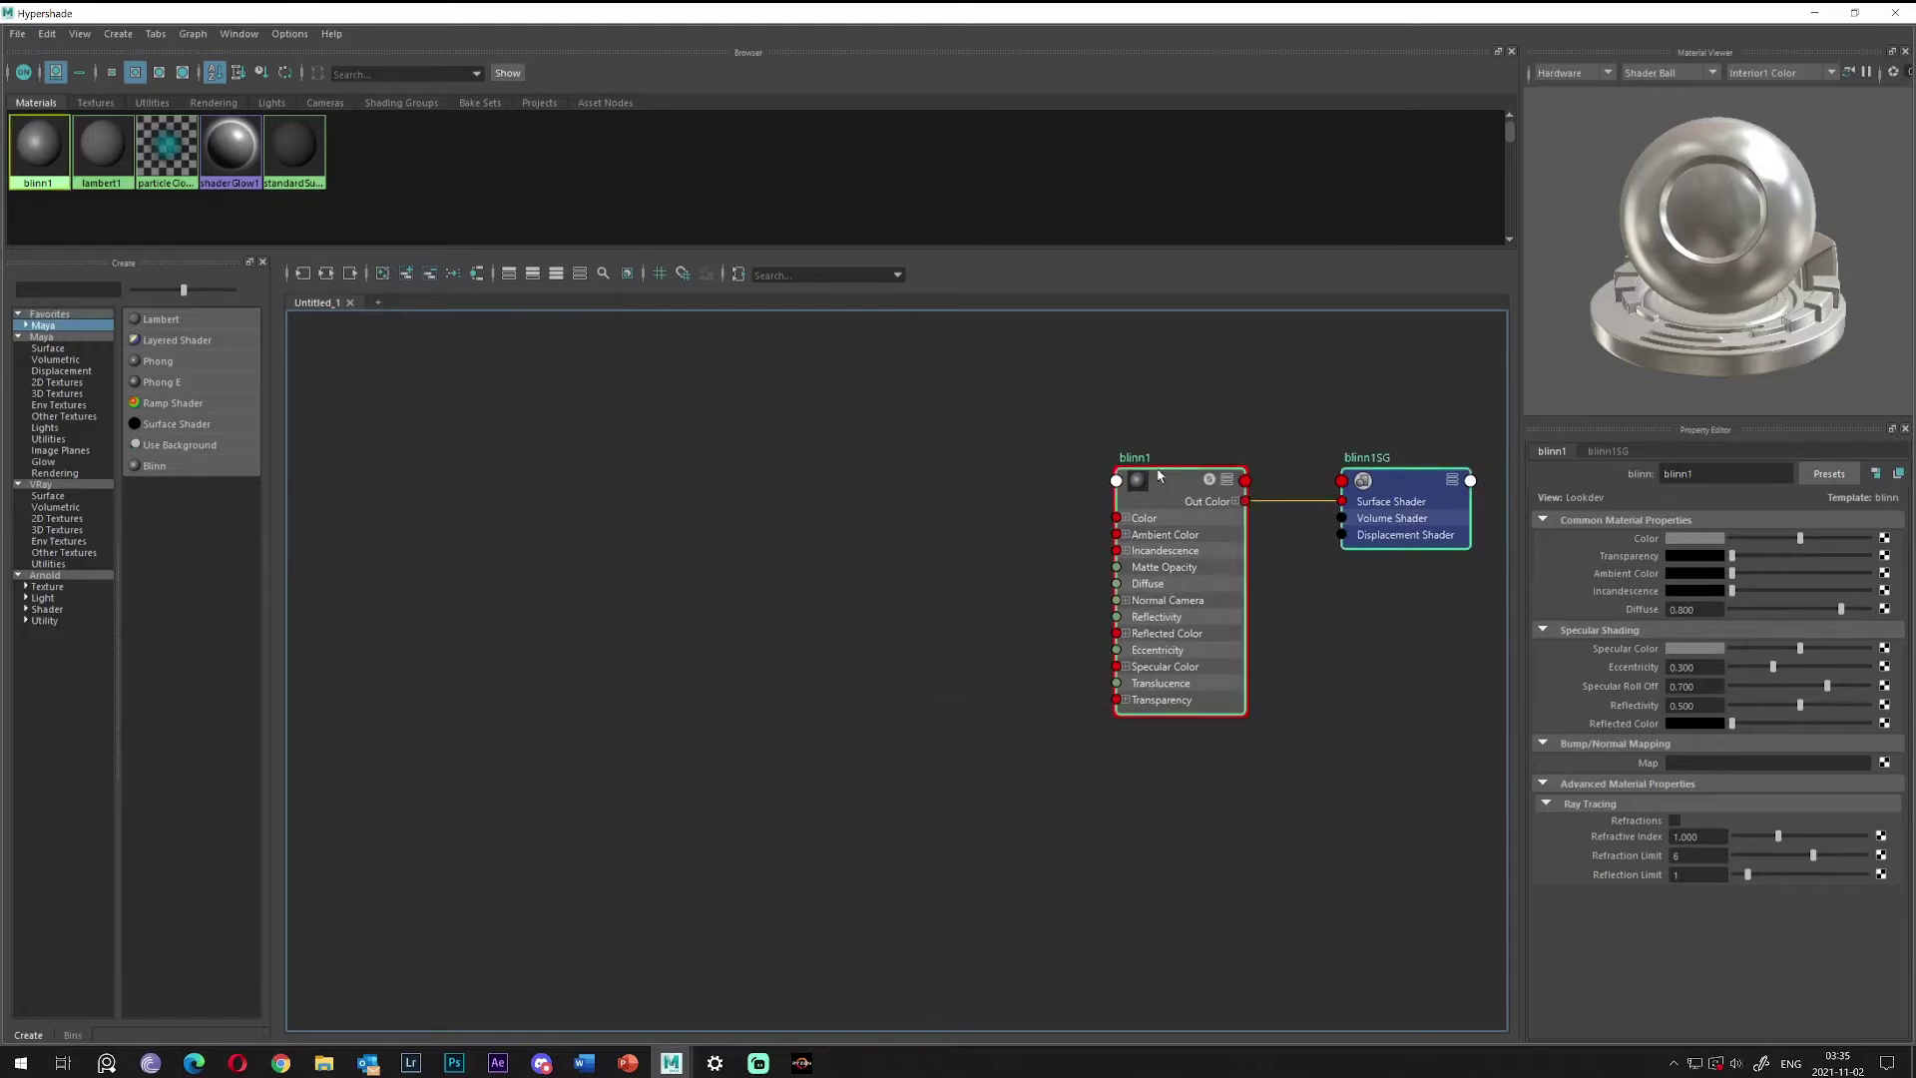
{"action": "left_click", "coordinate": [1397, 481]}
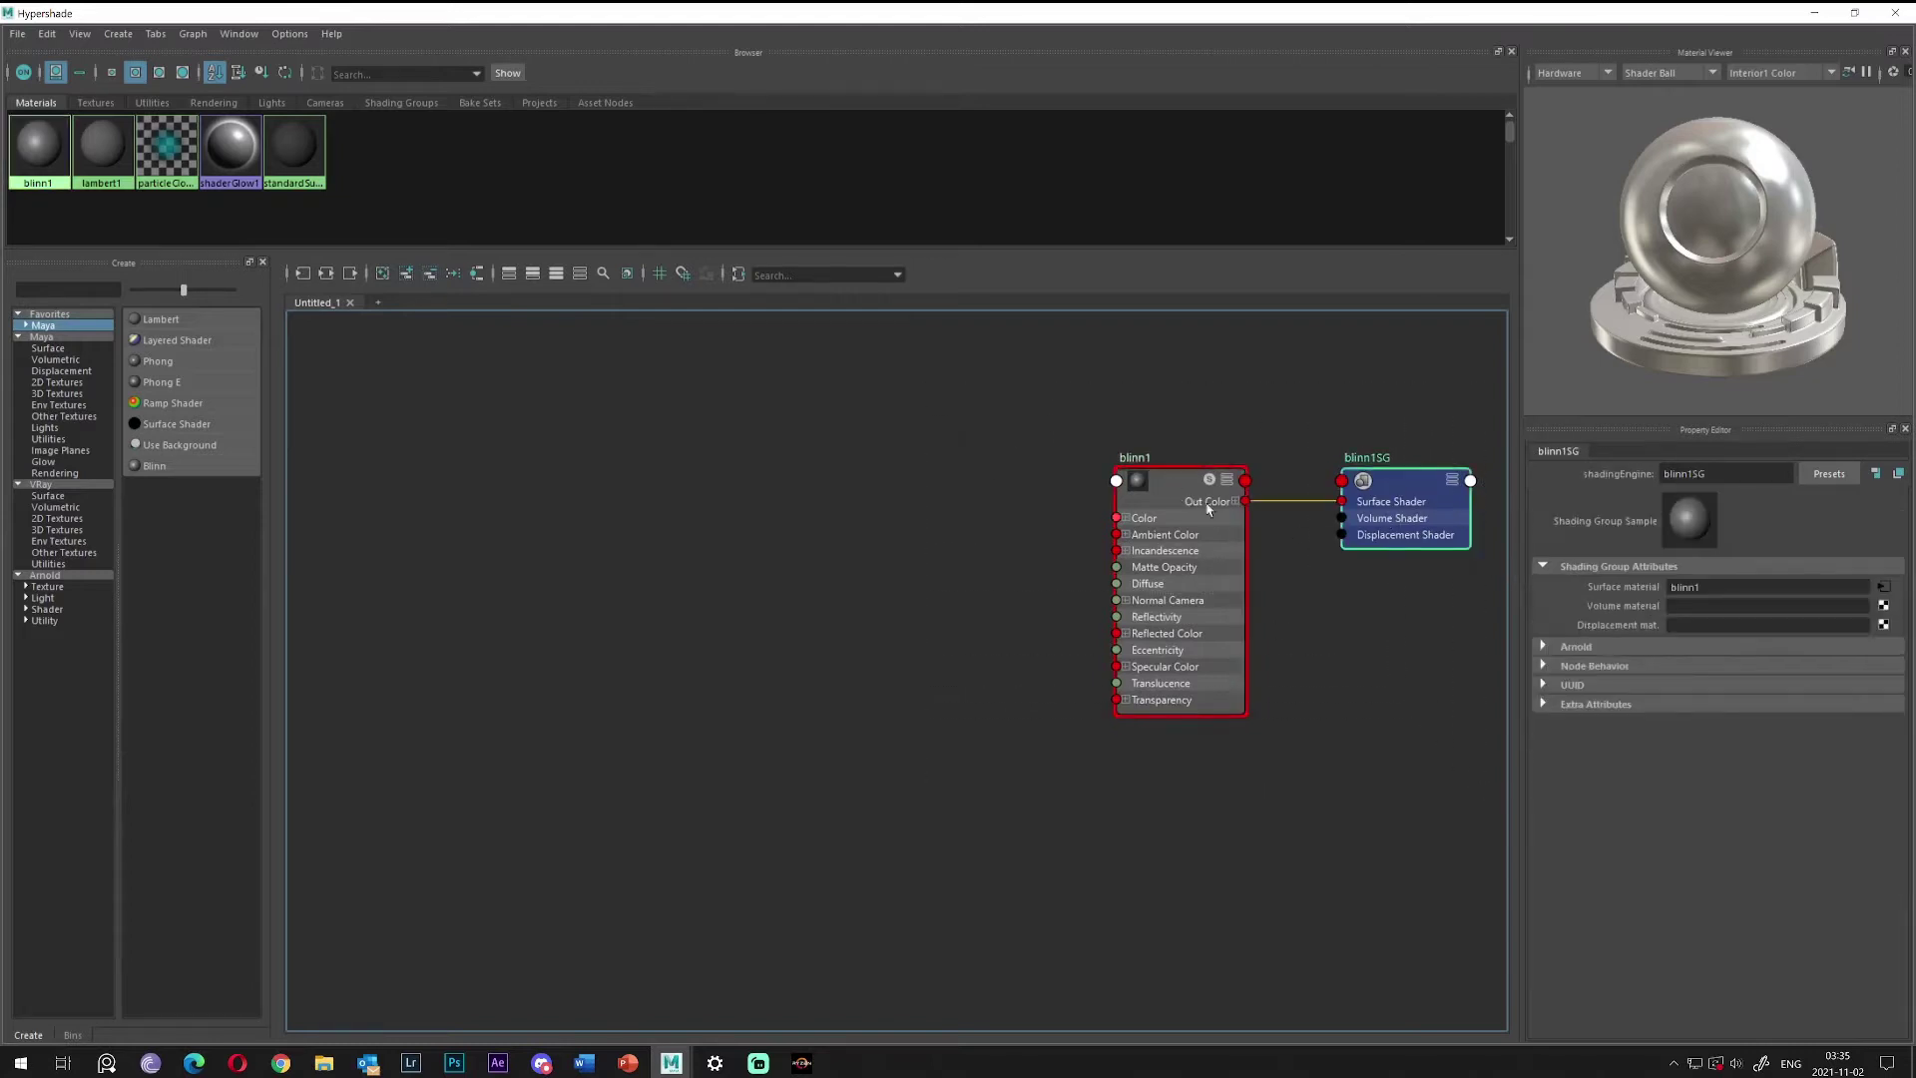
{"action": "left_click_drag", "start_coordinate": [1189, 482], "coordinate": [1198, 410]}
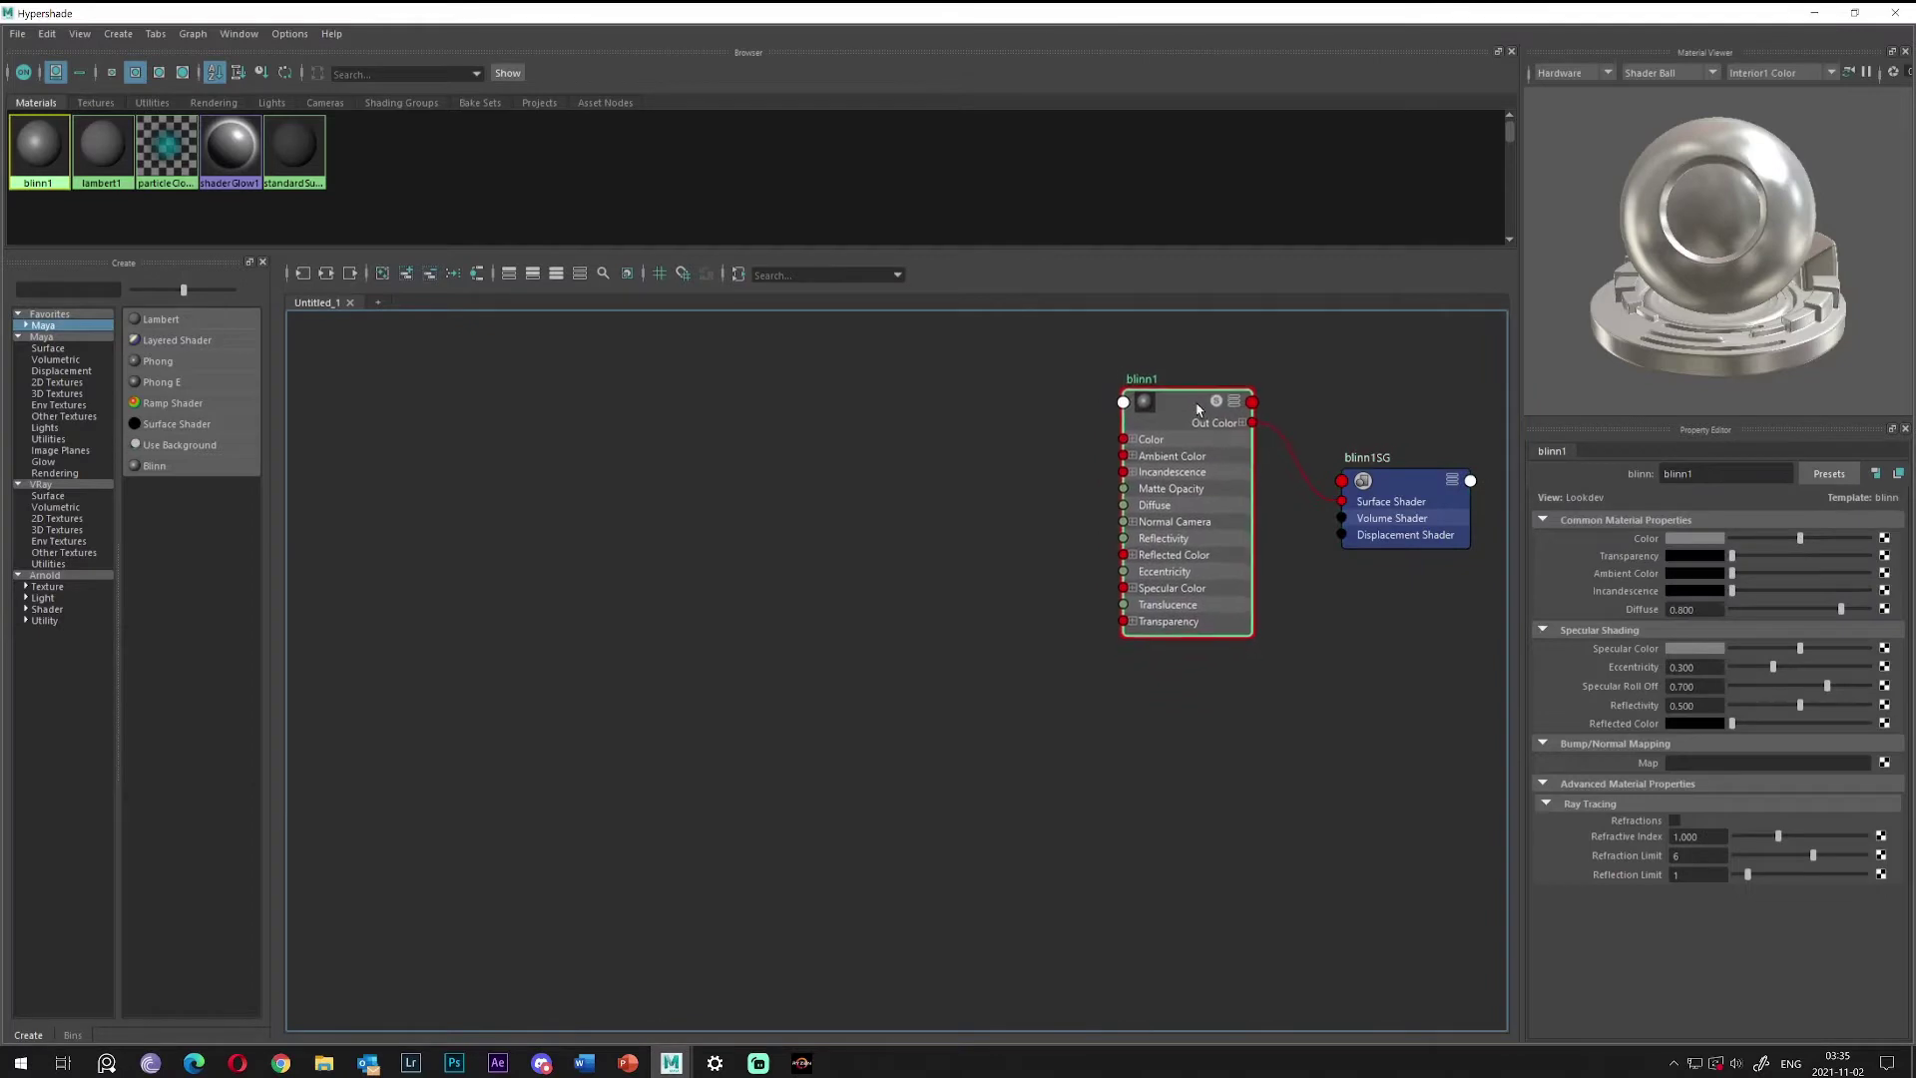
{"action": "middle_click_drag", "start_coordinate": [1284, 432], "coordinate": [1241, 509], "text": "alt"}
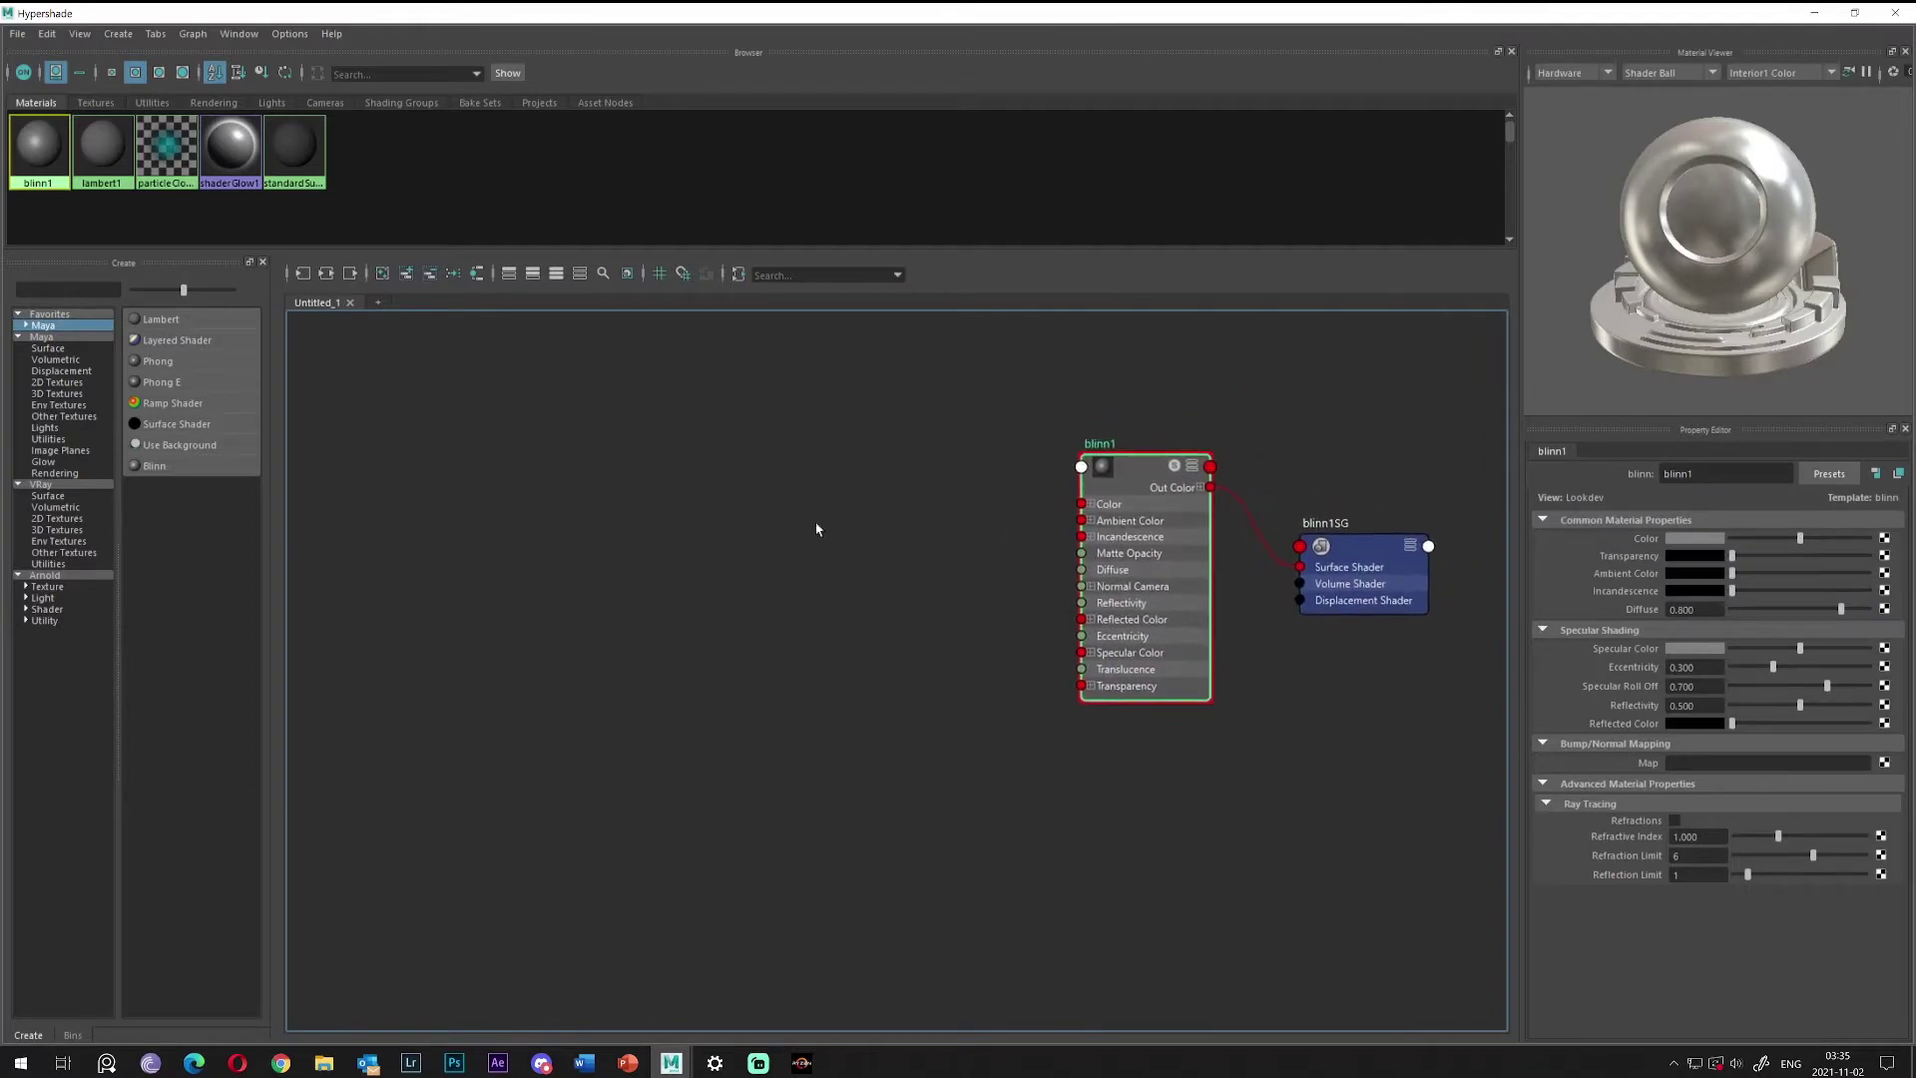
{"action": "middle_click_drag", "start_coordinate": [817, 529], "coordinate": [837, 531], "text": "alt"}
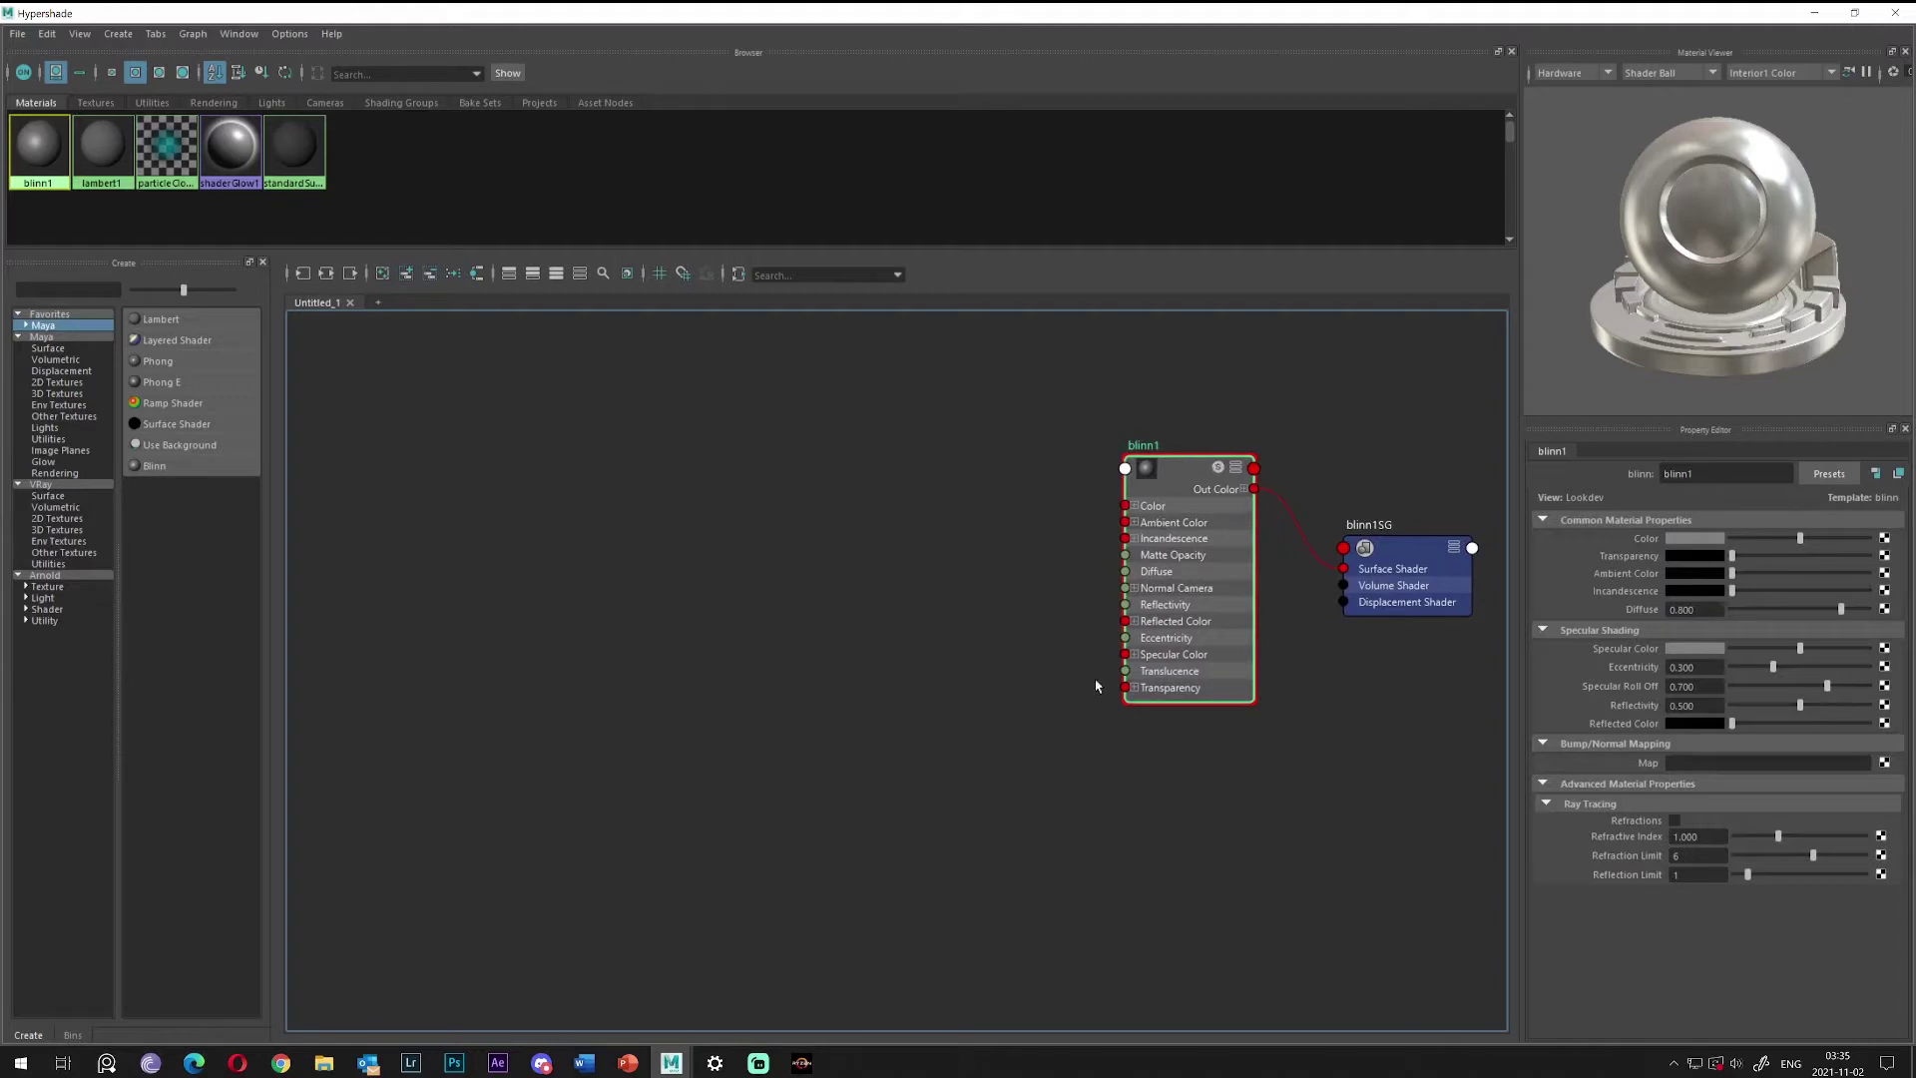
Cycle the blinn1 node through its attribute display modes and leave it collapsed with its attributes hidden.
{"action": "left_click_drag", "start_coordinate": [1058, 431], "coordinate": [1281, 742]}
{"action": "scroll", "coordinate": [1236, 476], "scroll_direction": "up", "scroll_amount": 5}
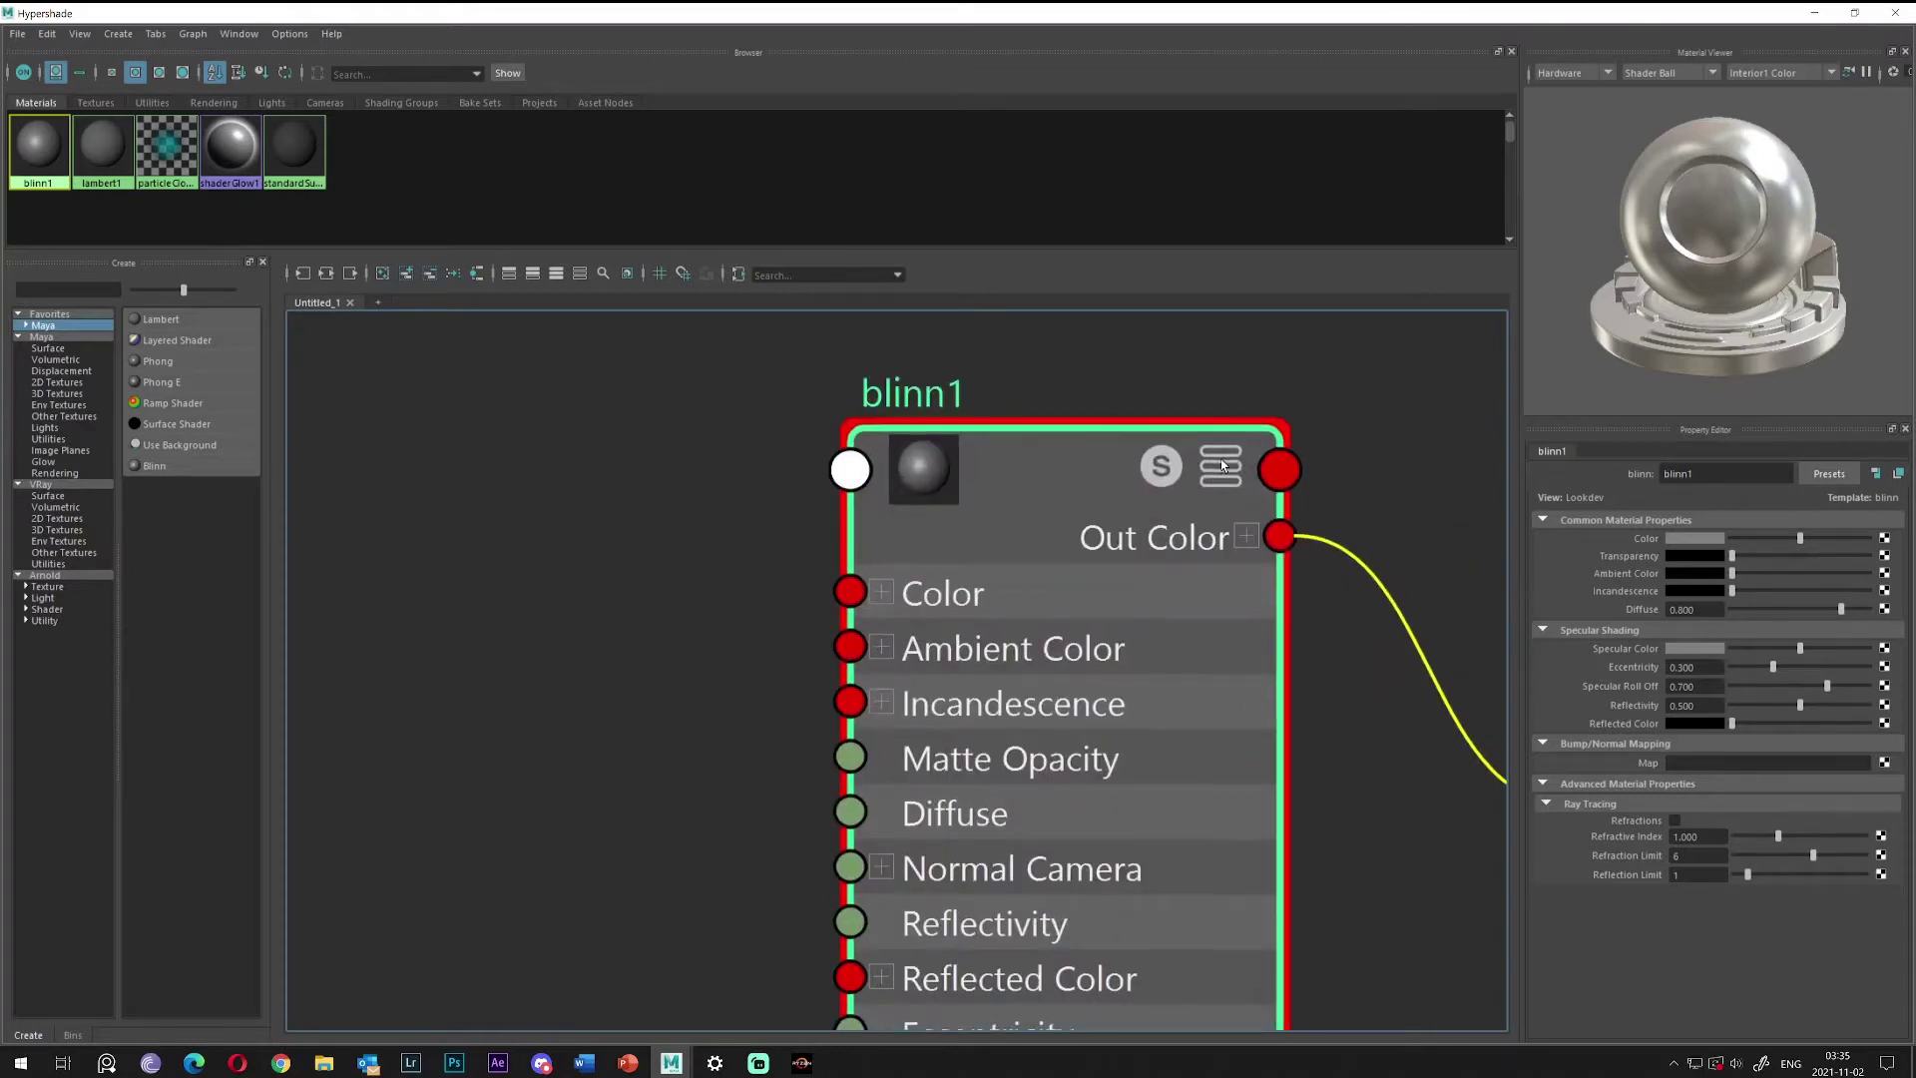
{"action": "left_click", "coordinate": [1218, 469]}
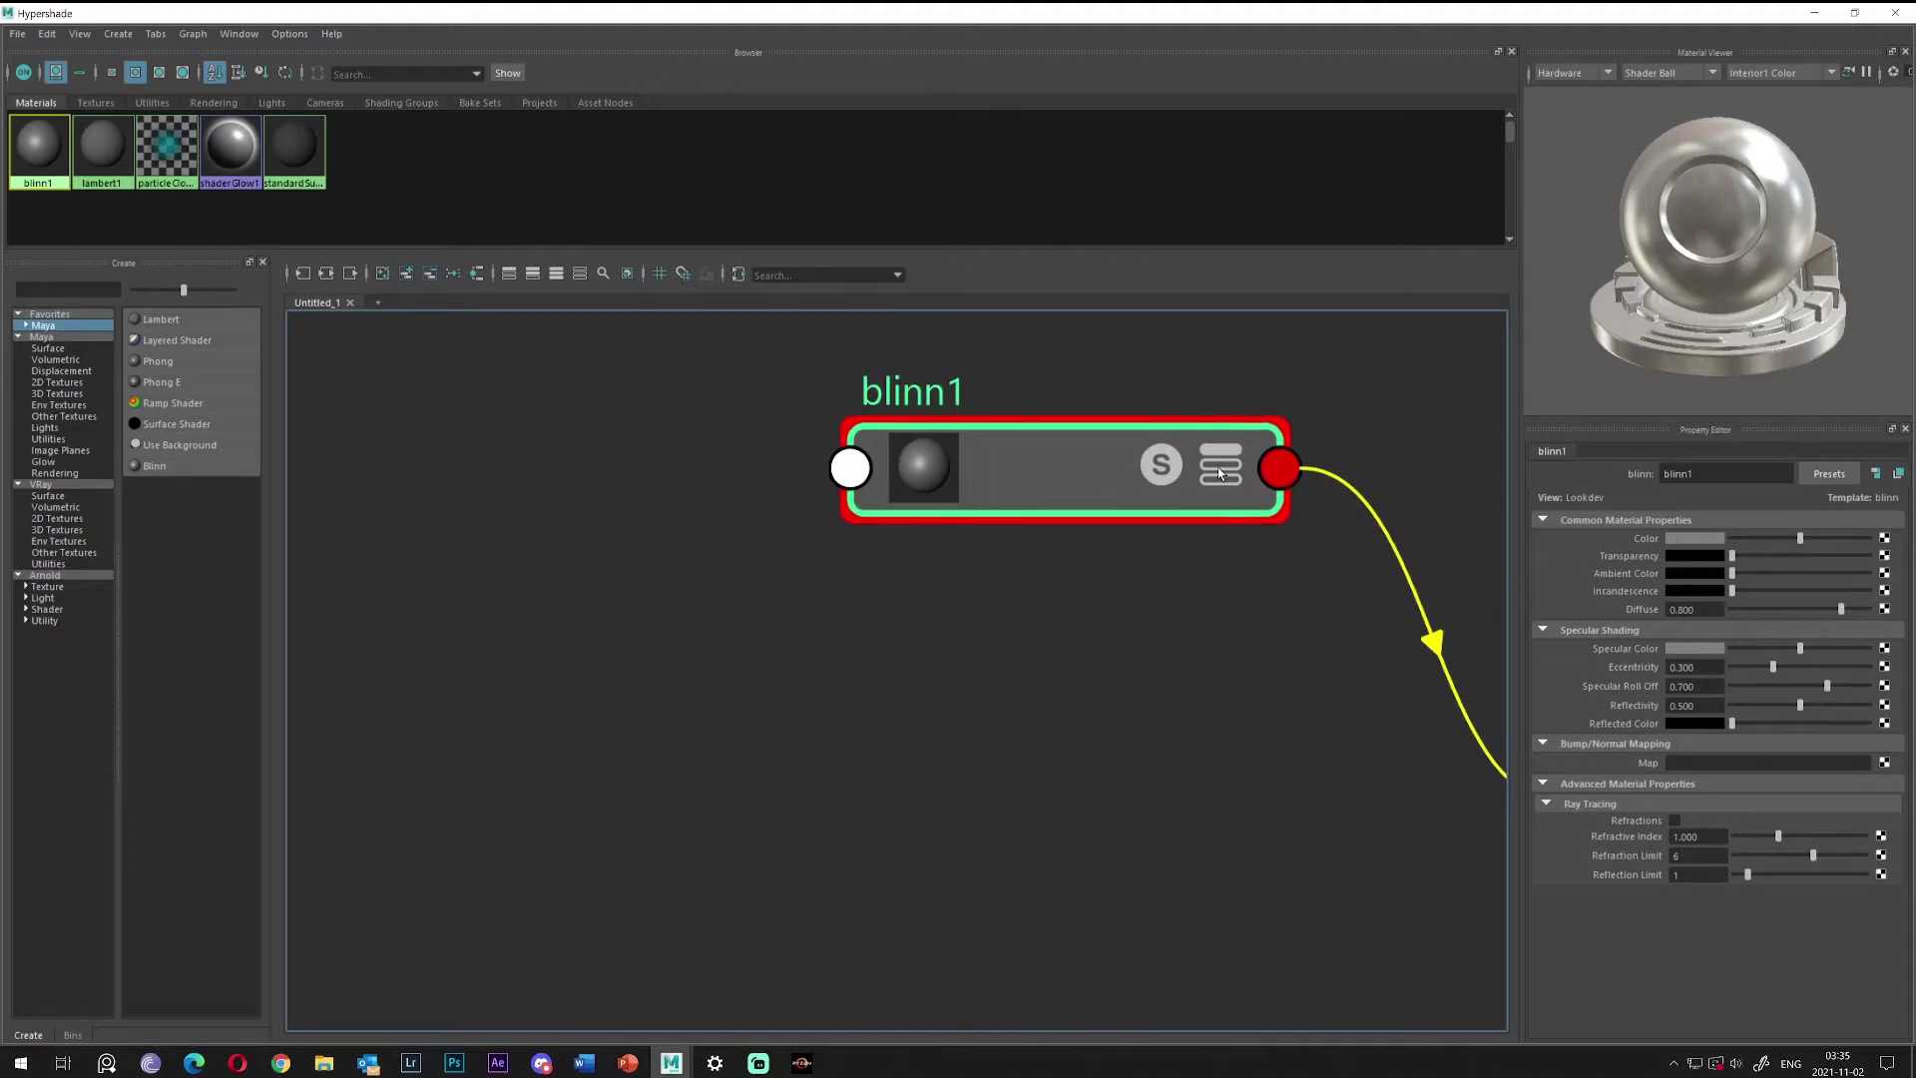
{"action": "left_click", "coordinate": [1219, 459]}
{"action": "left_click", "coordinate": [1219, 460]}
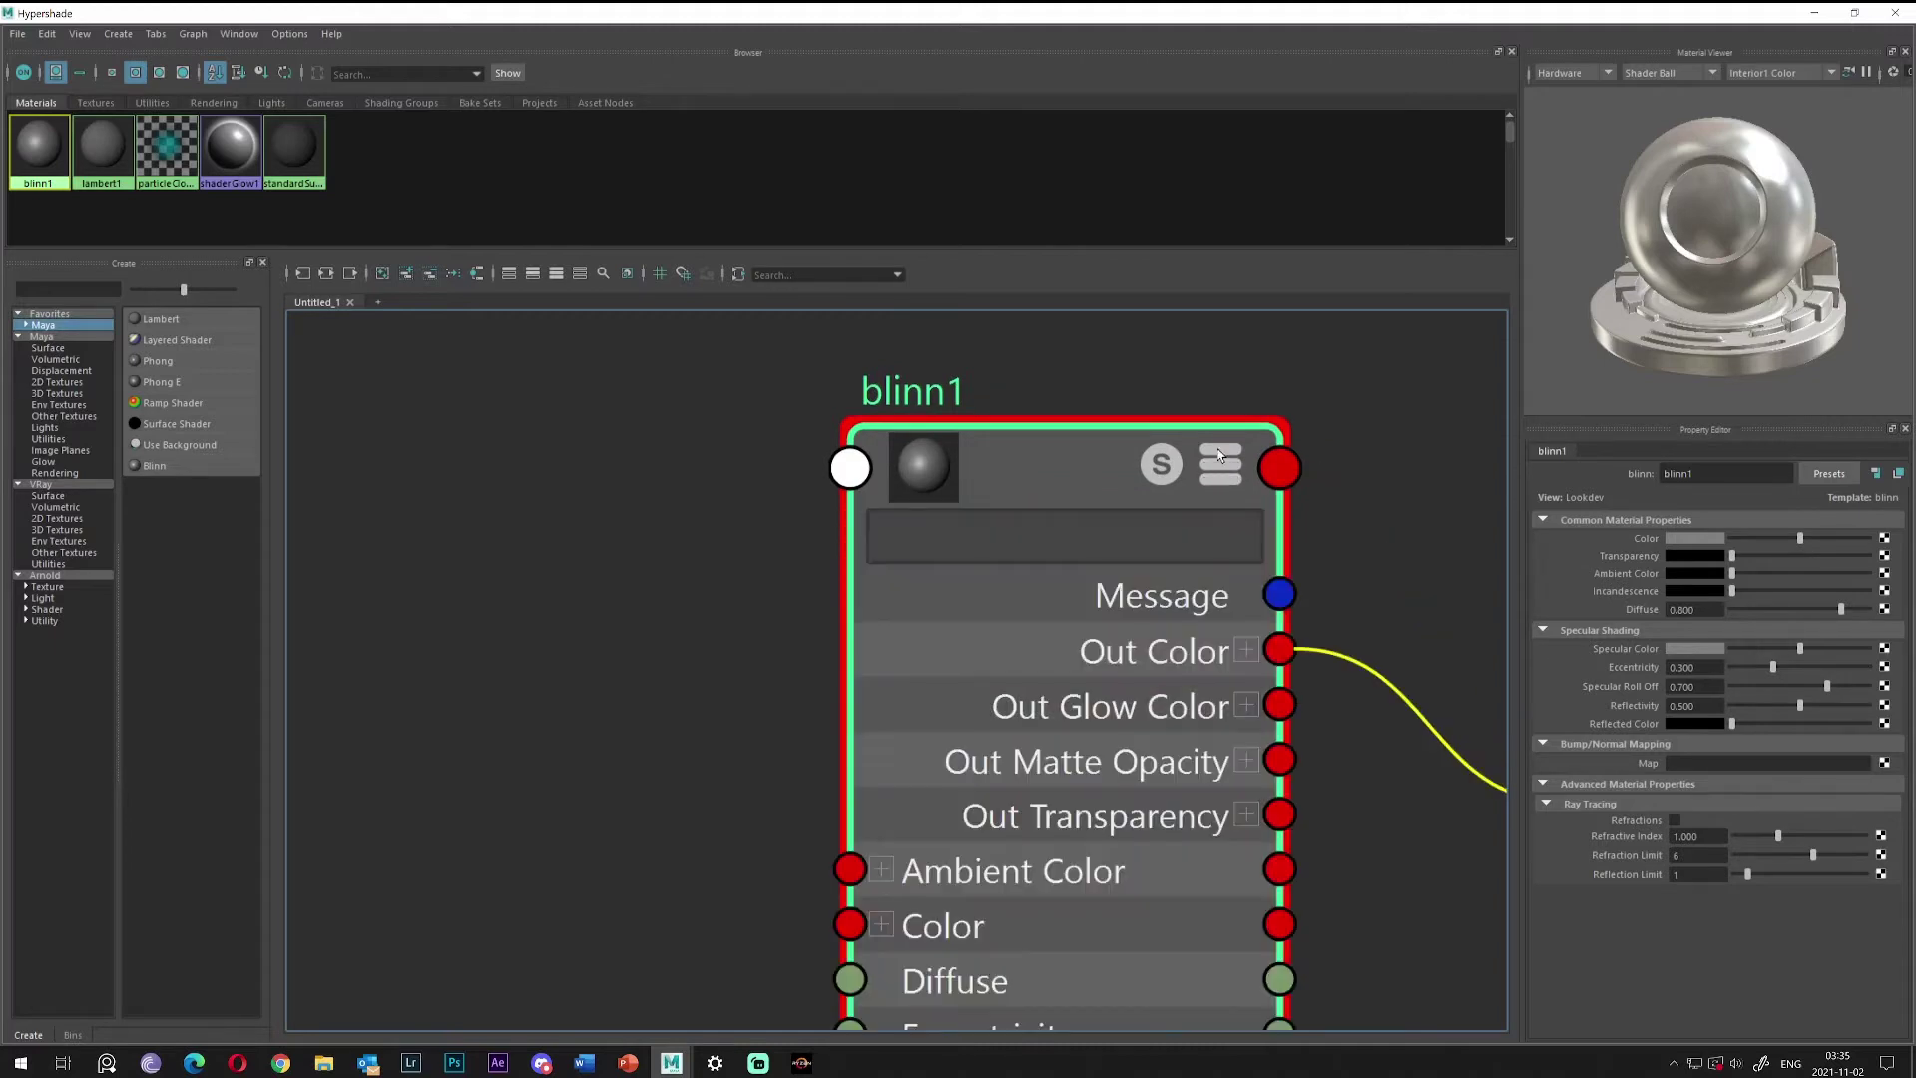
{"action": "left_click", "coordinate": [1219, 459]}
{"action": "left_click", "coordinate": [1219, 459]}
{"action": "left_click", "coordinate": [1218, 459]}
{"action": "left_click", "coordinate": [1218, 459]}
{"action": "scroll", "coordinate": [1219, 467], "scroll_direction": "down", "scroll_amount": 5}
{"action": "scroll", "coordinate": [1201, 501], "scroll_direction": "up", "scroll_amount": 3}
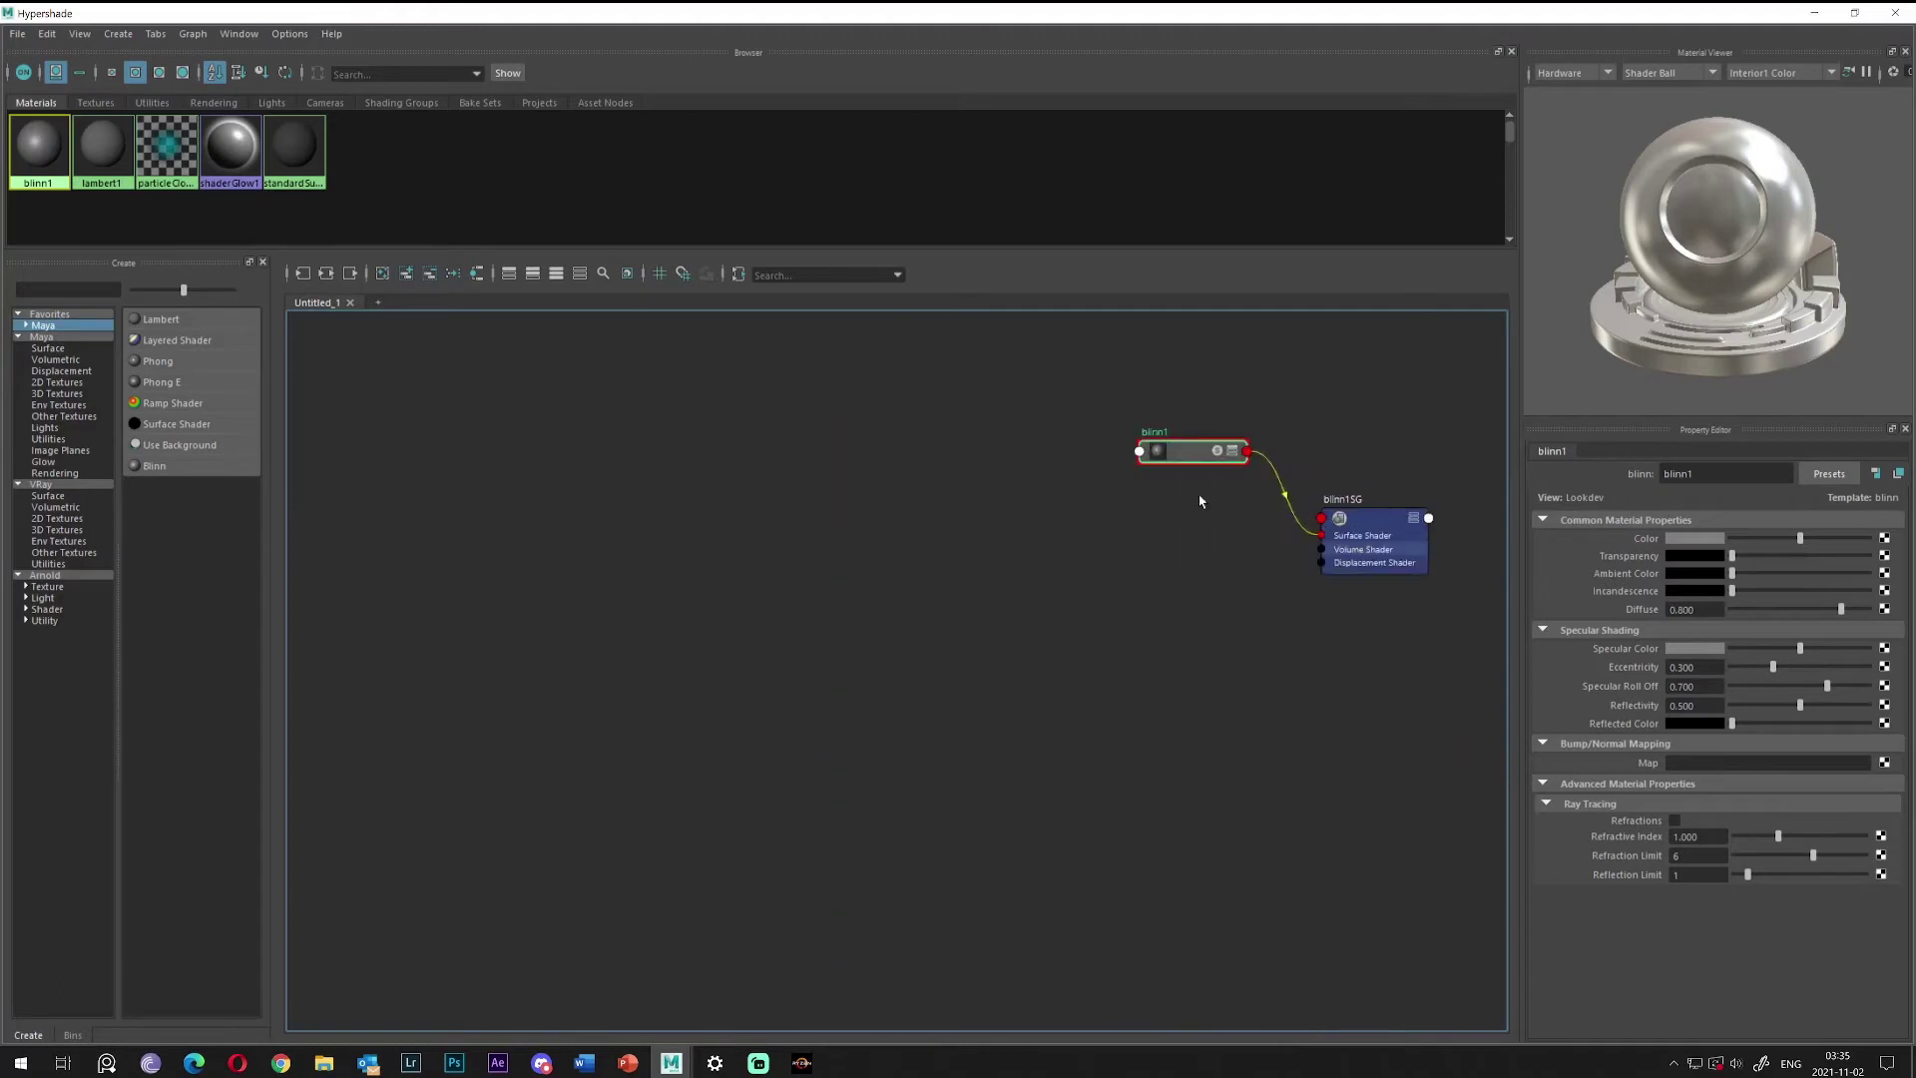
{"action": "middle_click_drag", "start_coordinate": [985, 650], "coordinate": [1015, 650]}
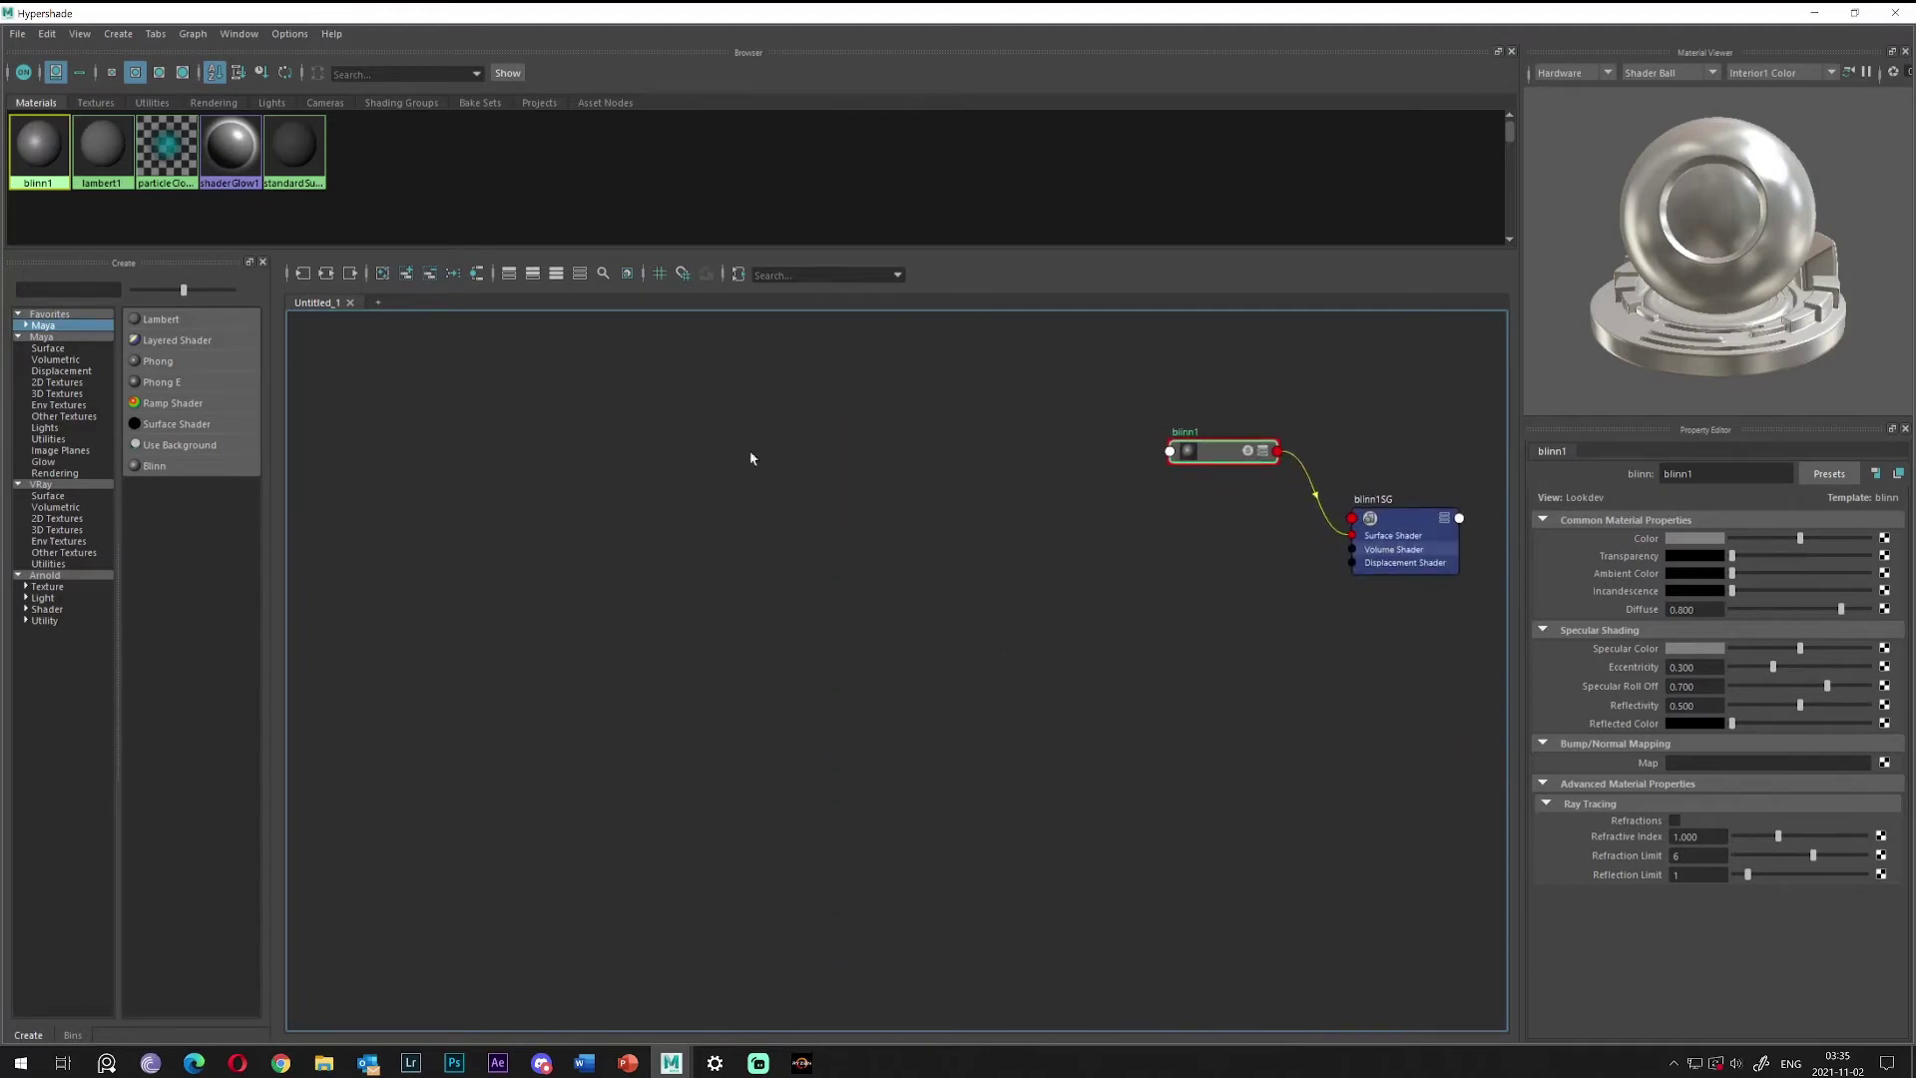
Try the connected, full and custom attribute views on the blinn1 node and return it to the simple view.
{"action": "left_click", "coordinate": [532, 274]}
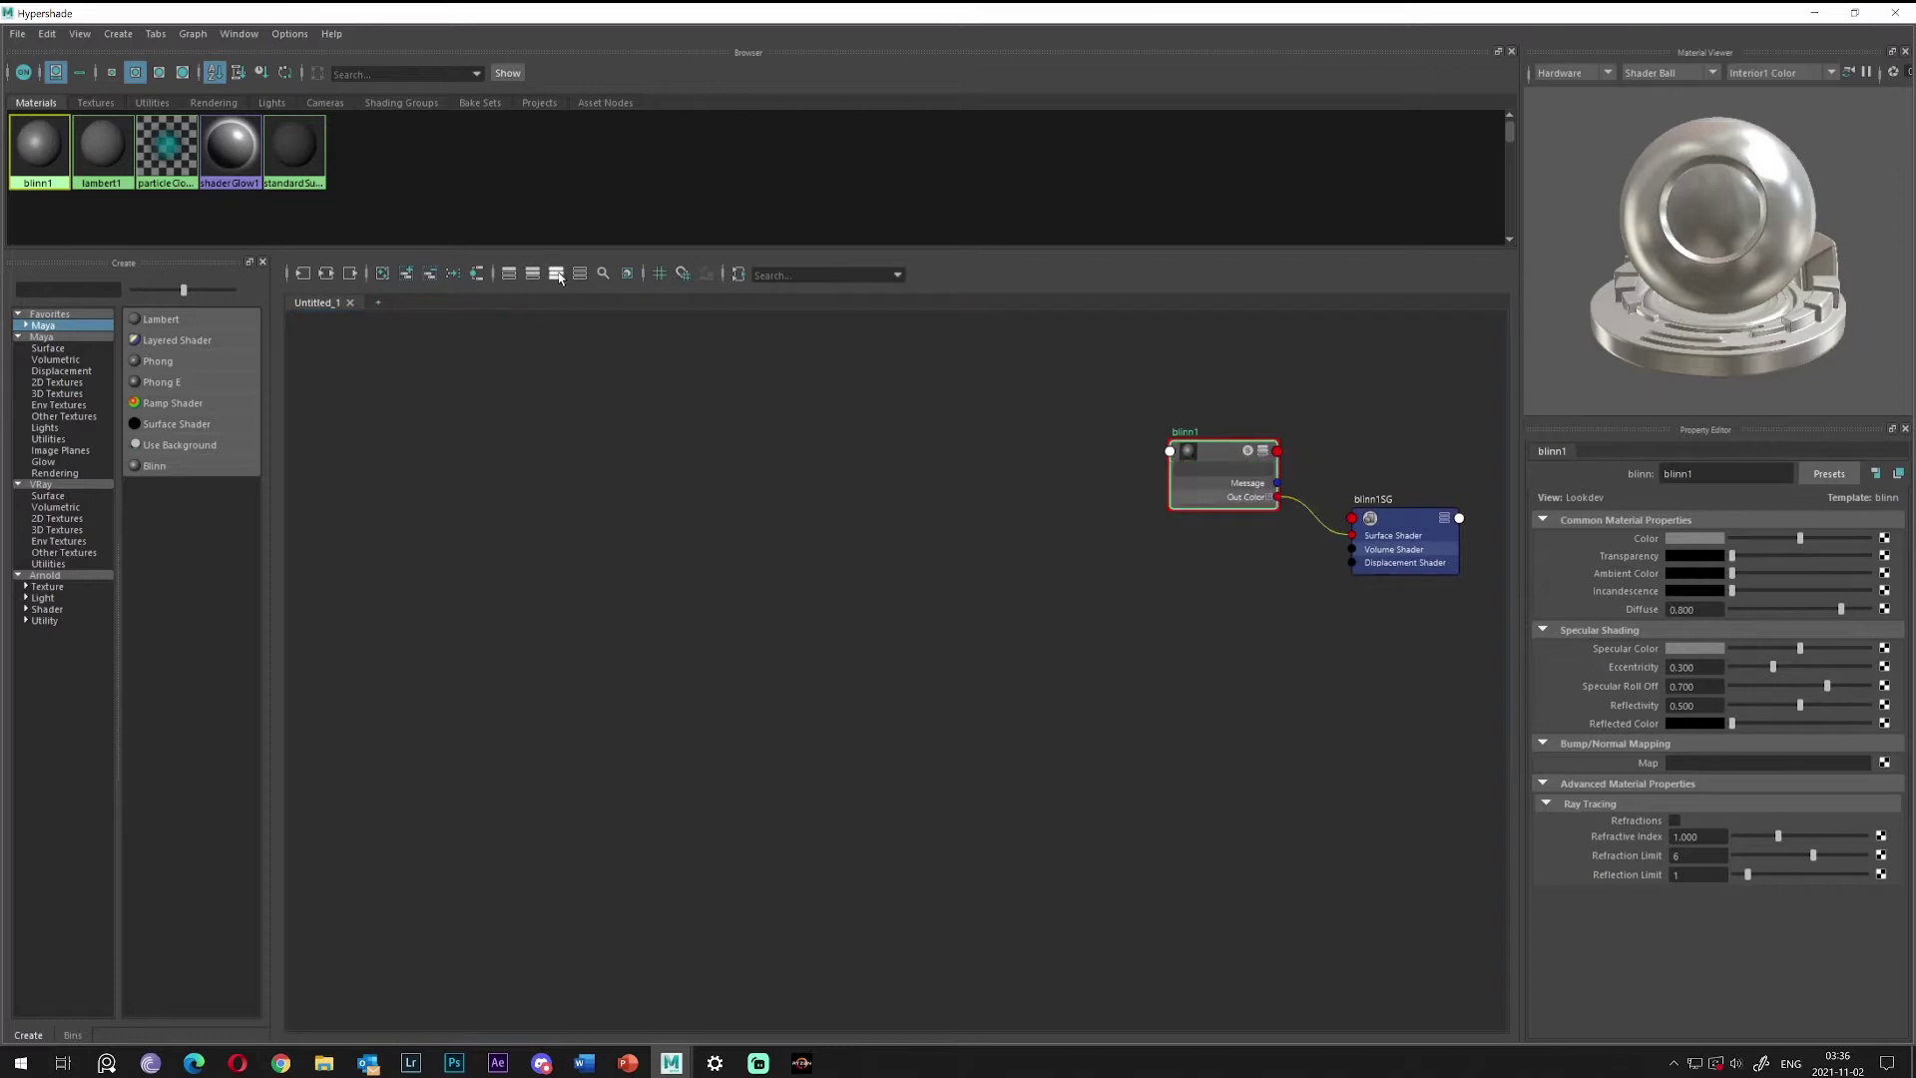
{"action": "left_click", "coordinate": [556, 274]}
{"action": "left_click", "coordinate": [580, 274]}
{"action": "left_click", "coordinate": [508, 274]}
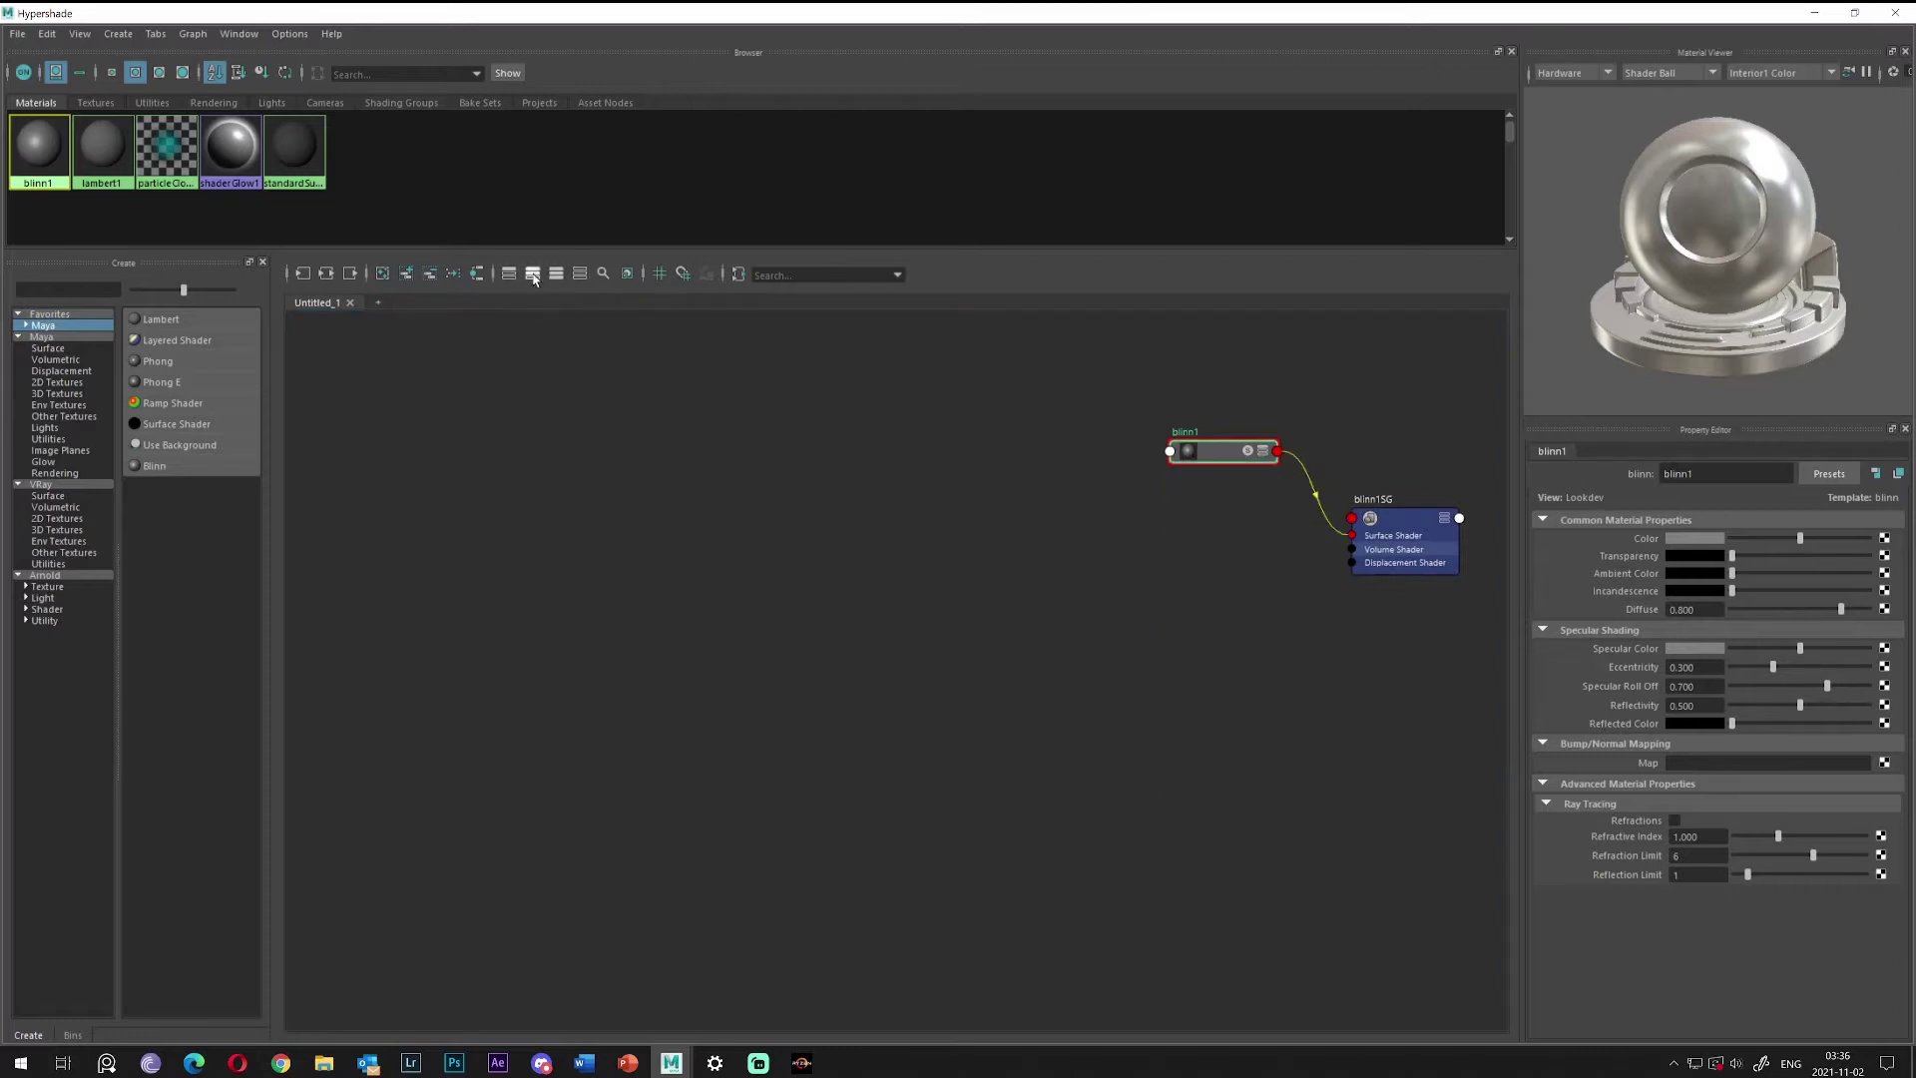
{"action": "left_click", "coordinate": [532, 274]}
{"action": "left_click", "coordinate": [556, 274]}
{"action": "left_click", "coordinate": [580, 275]}
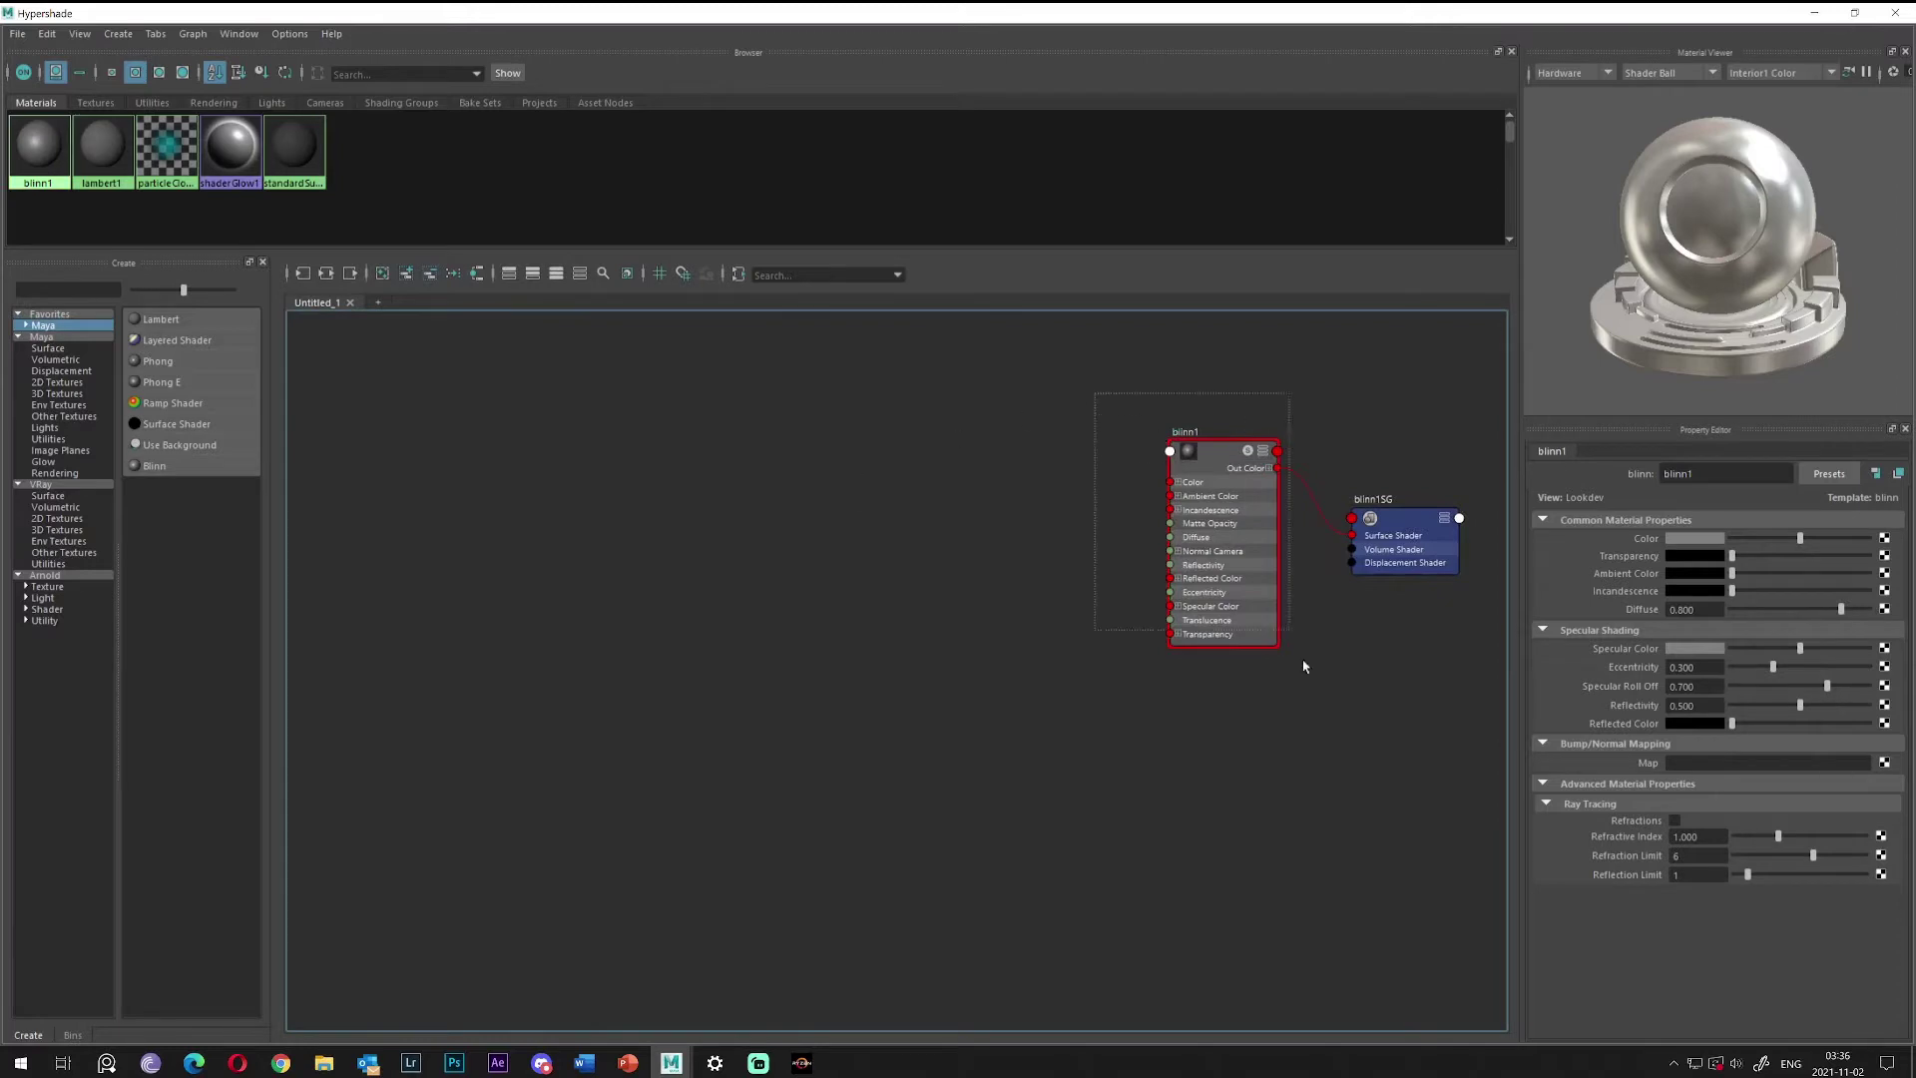
{"action": "left_click", "coordinate": [508, 274]}
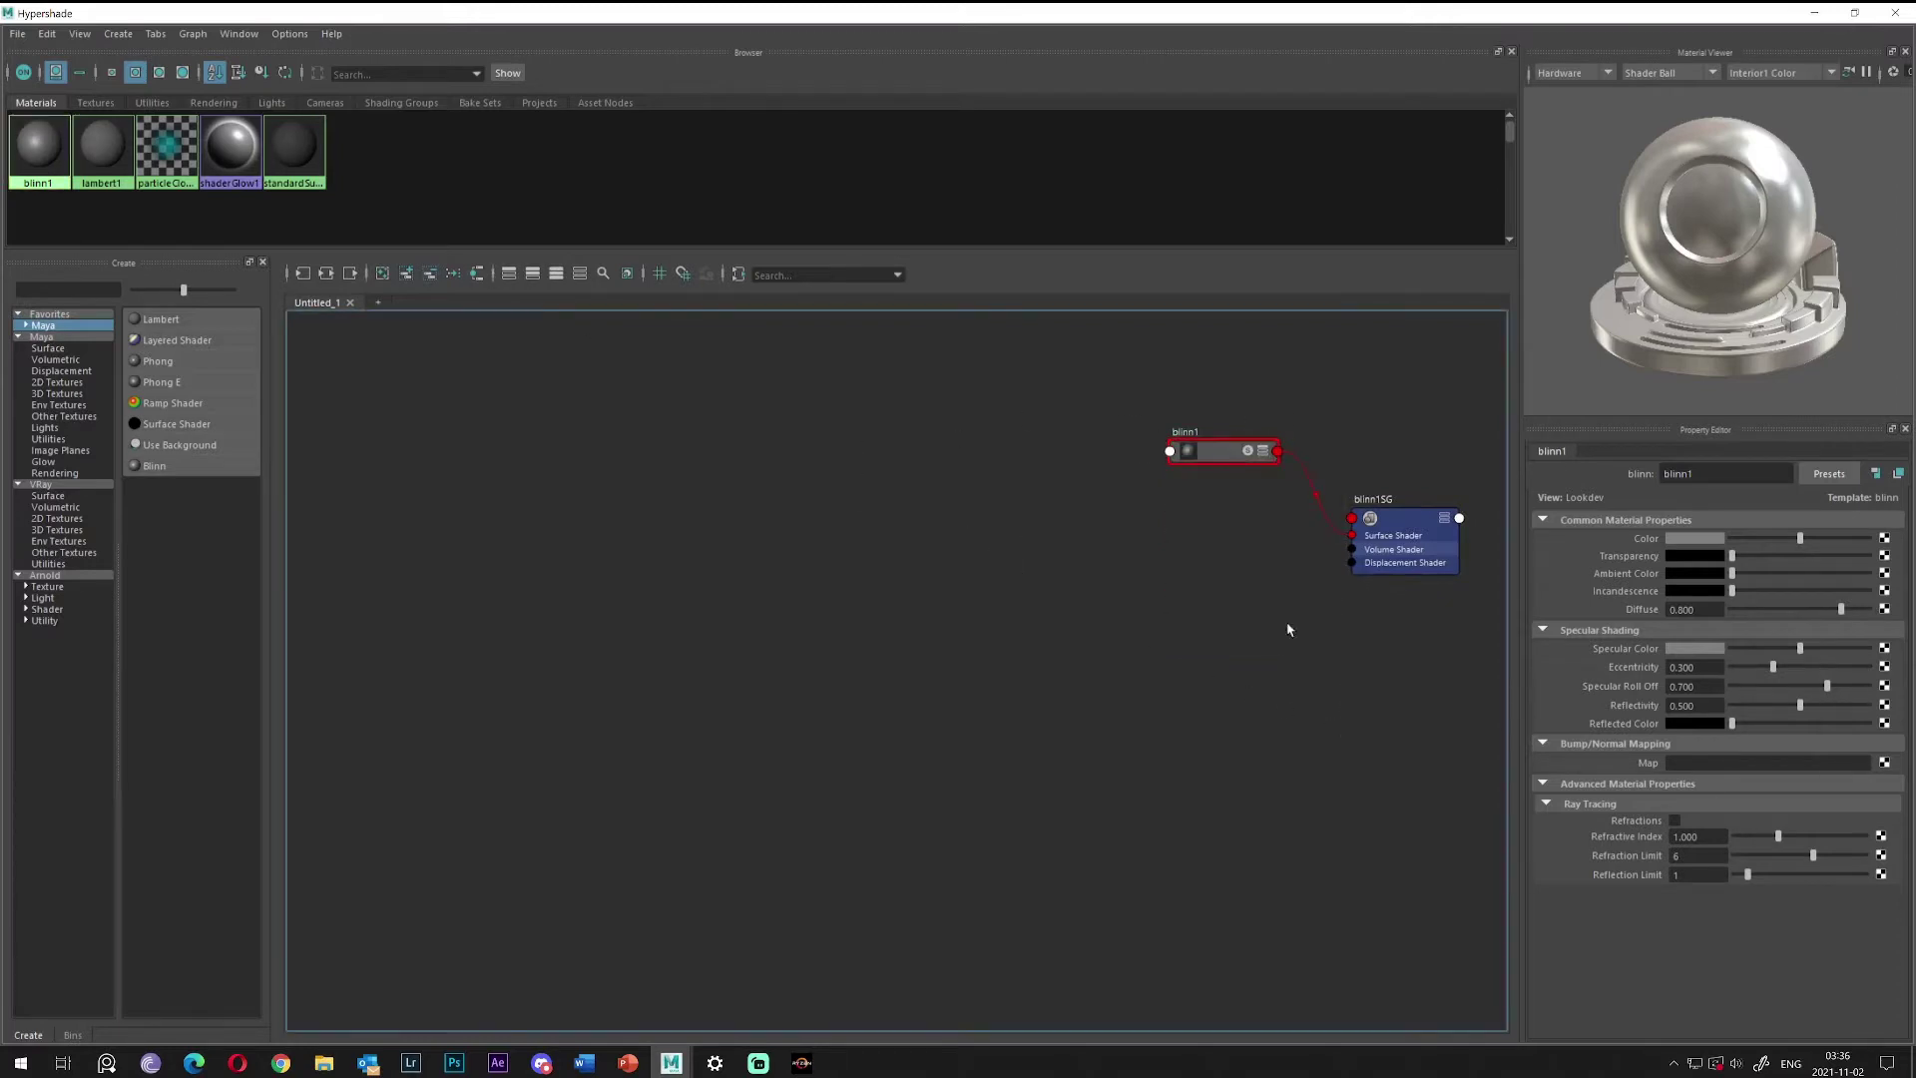
Connect a new File texture to the displacement material input of the blinn1SG shading group.
{"action": "left_click_drag", "start_coordinate": [1310, 396], "coordinate": [1437, 576]}
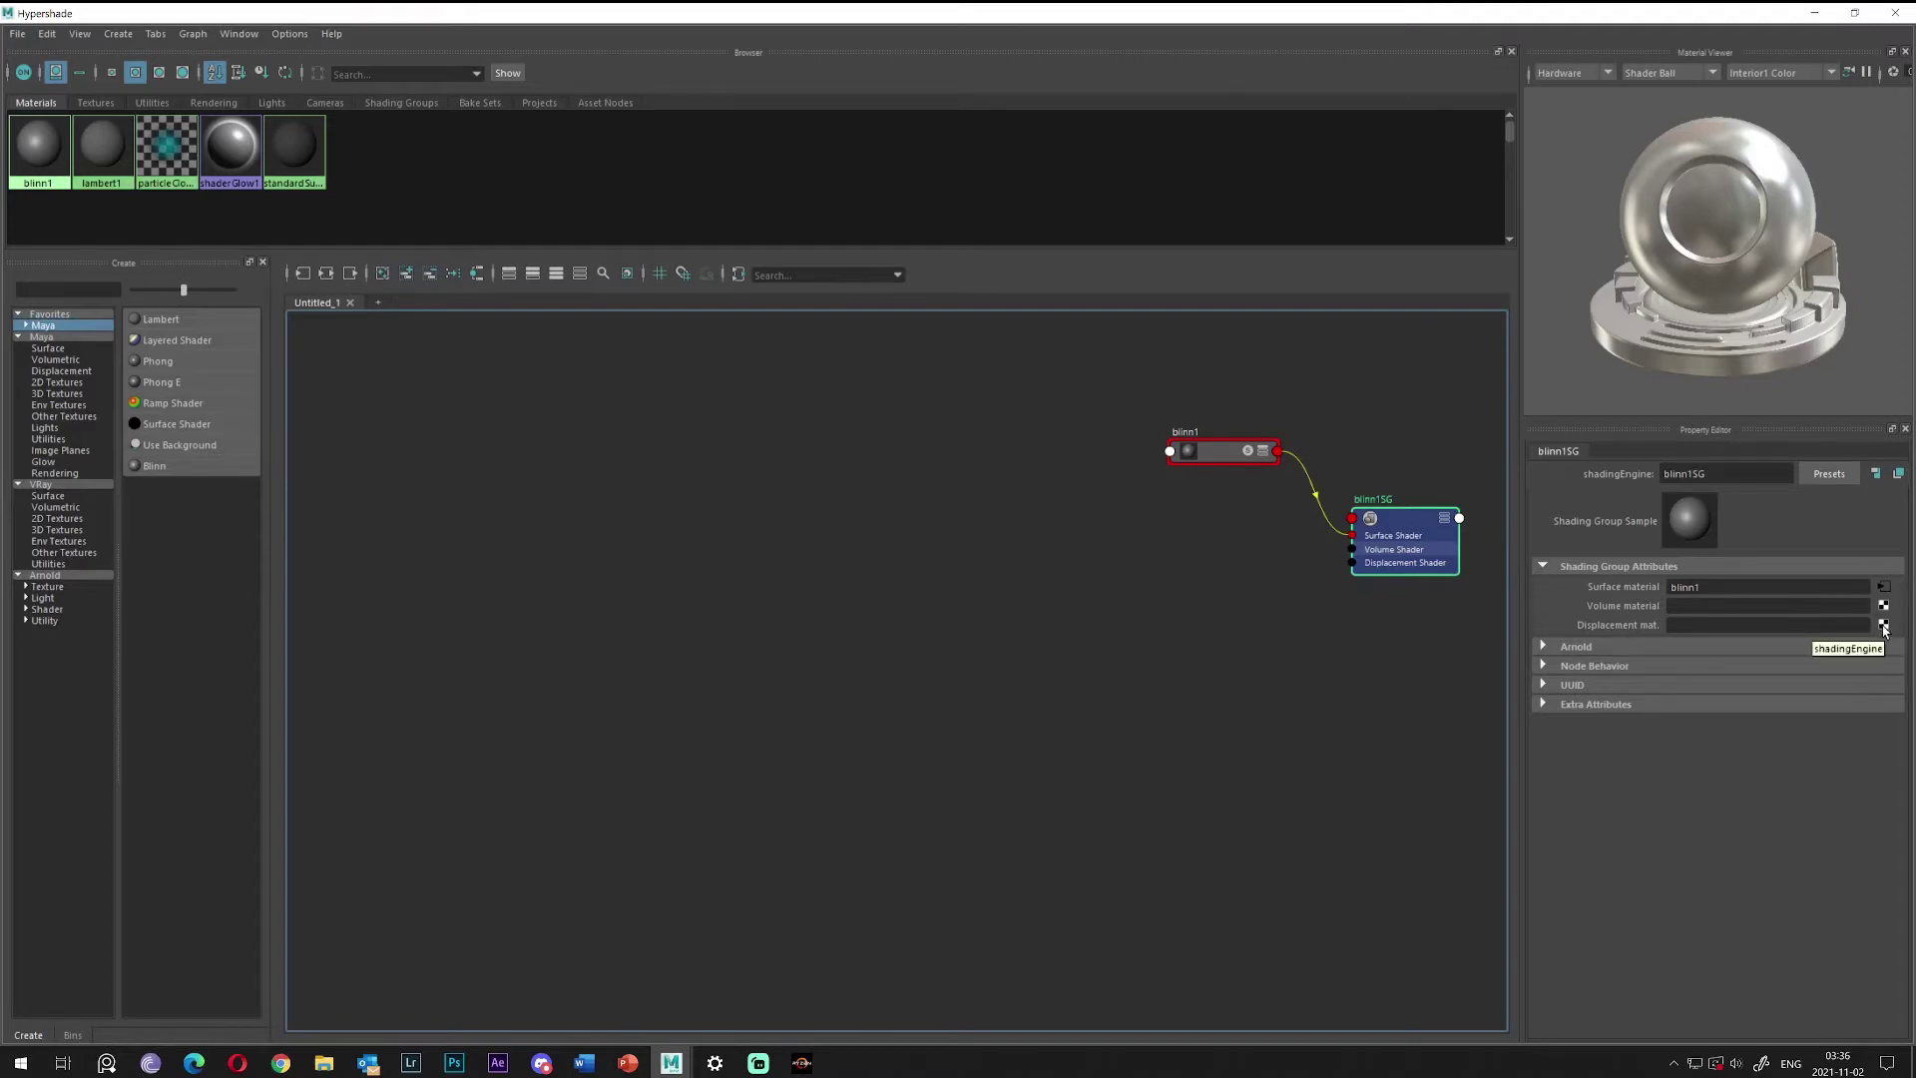
{"action": "left_click", "coordinate": [1884, 626]}
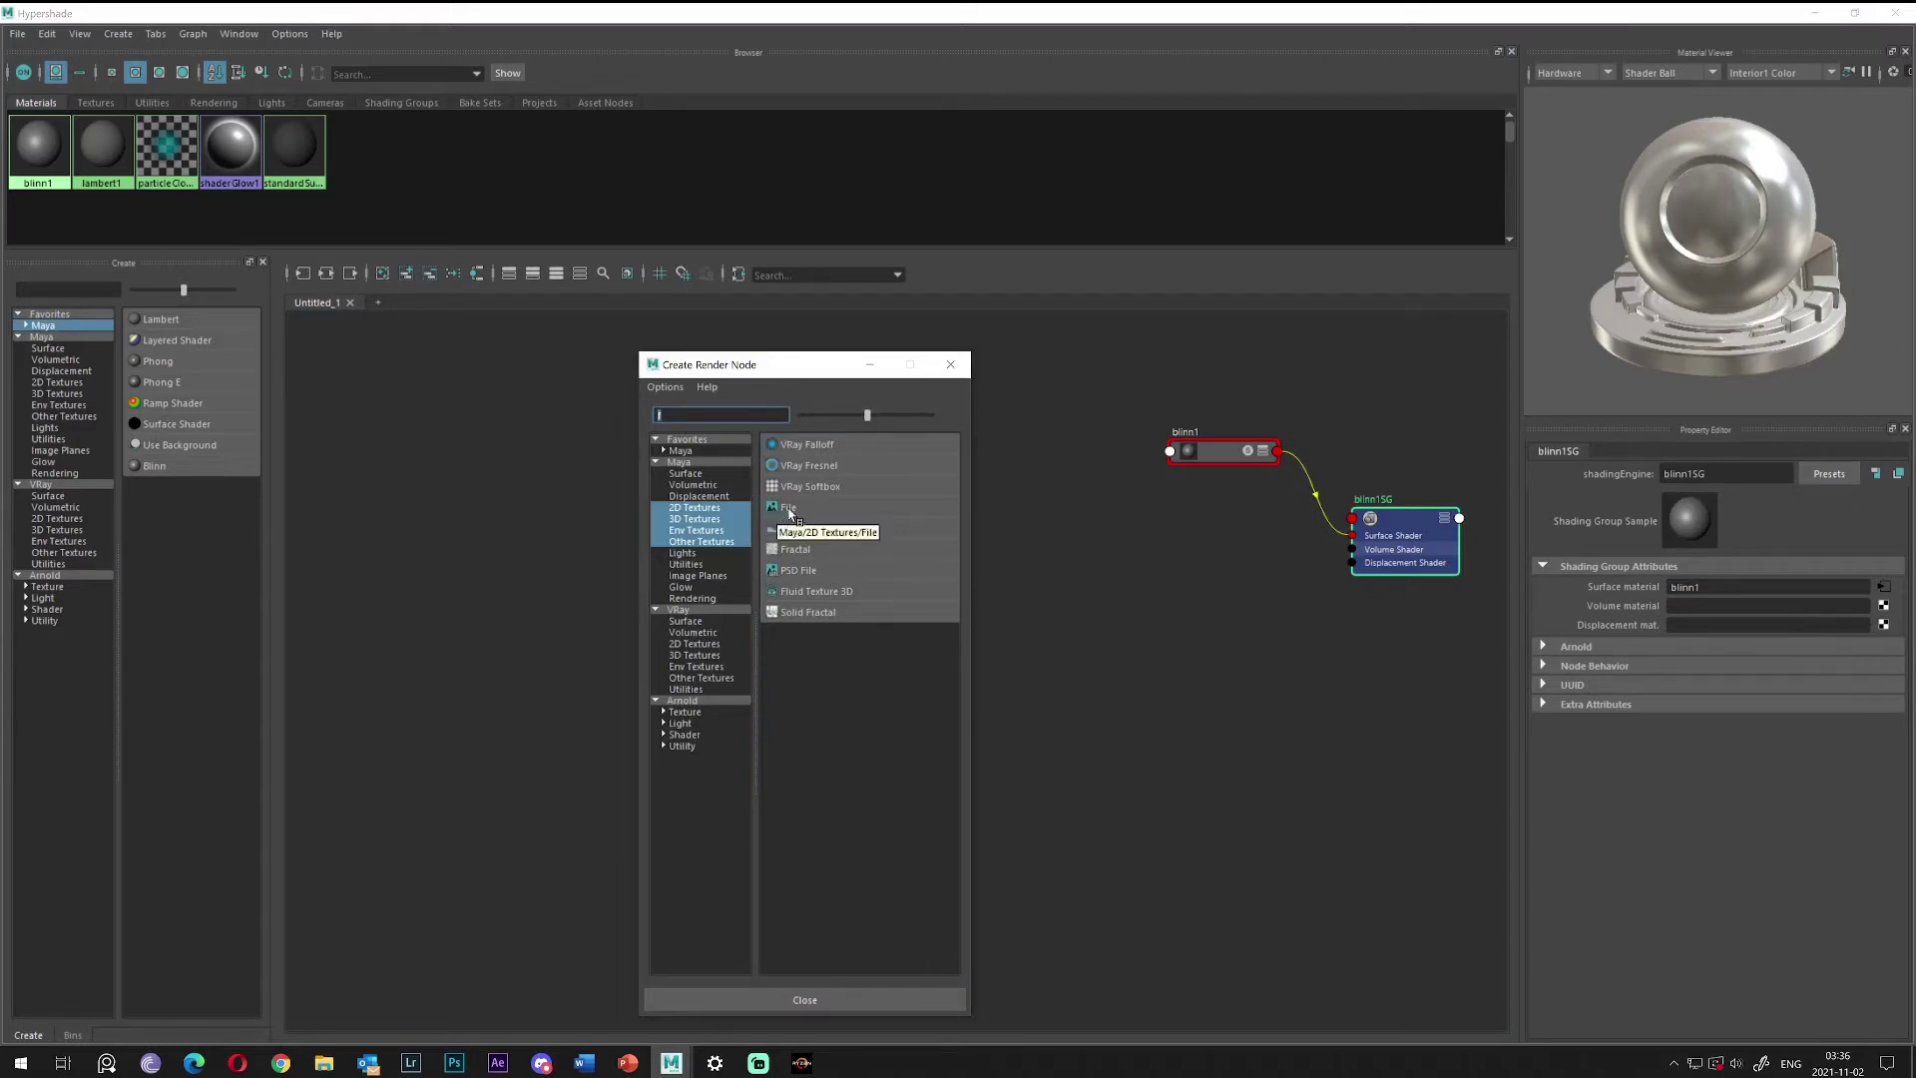
{"action": "left_click_drag", "start_coordinate": [789, 518], "coordinate": [788, 509]}
{"action": "left_click", "coordinate": [792, 508]}
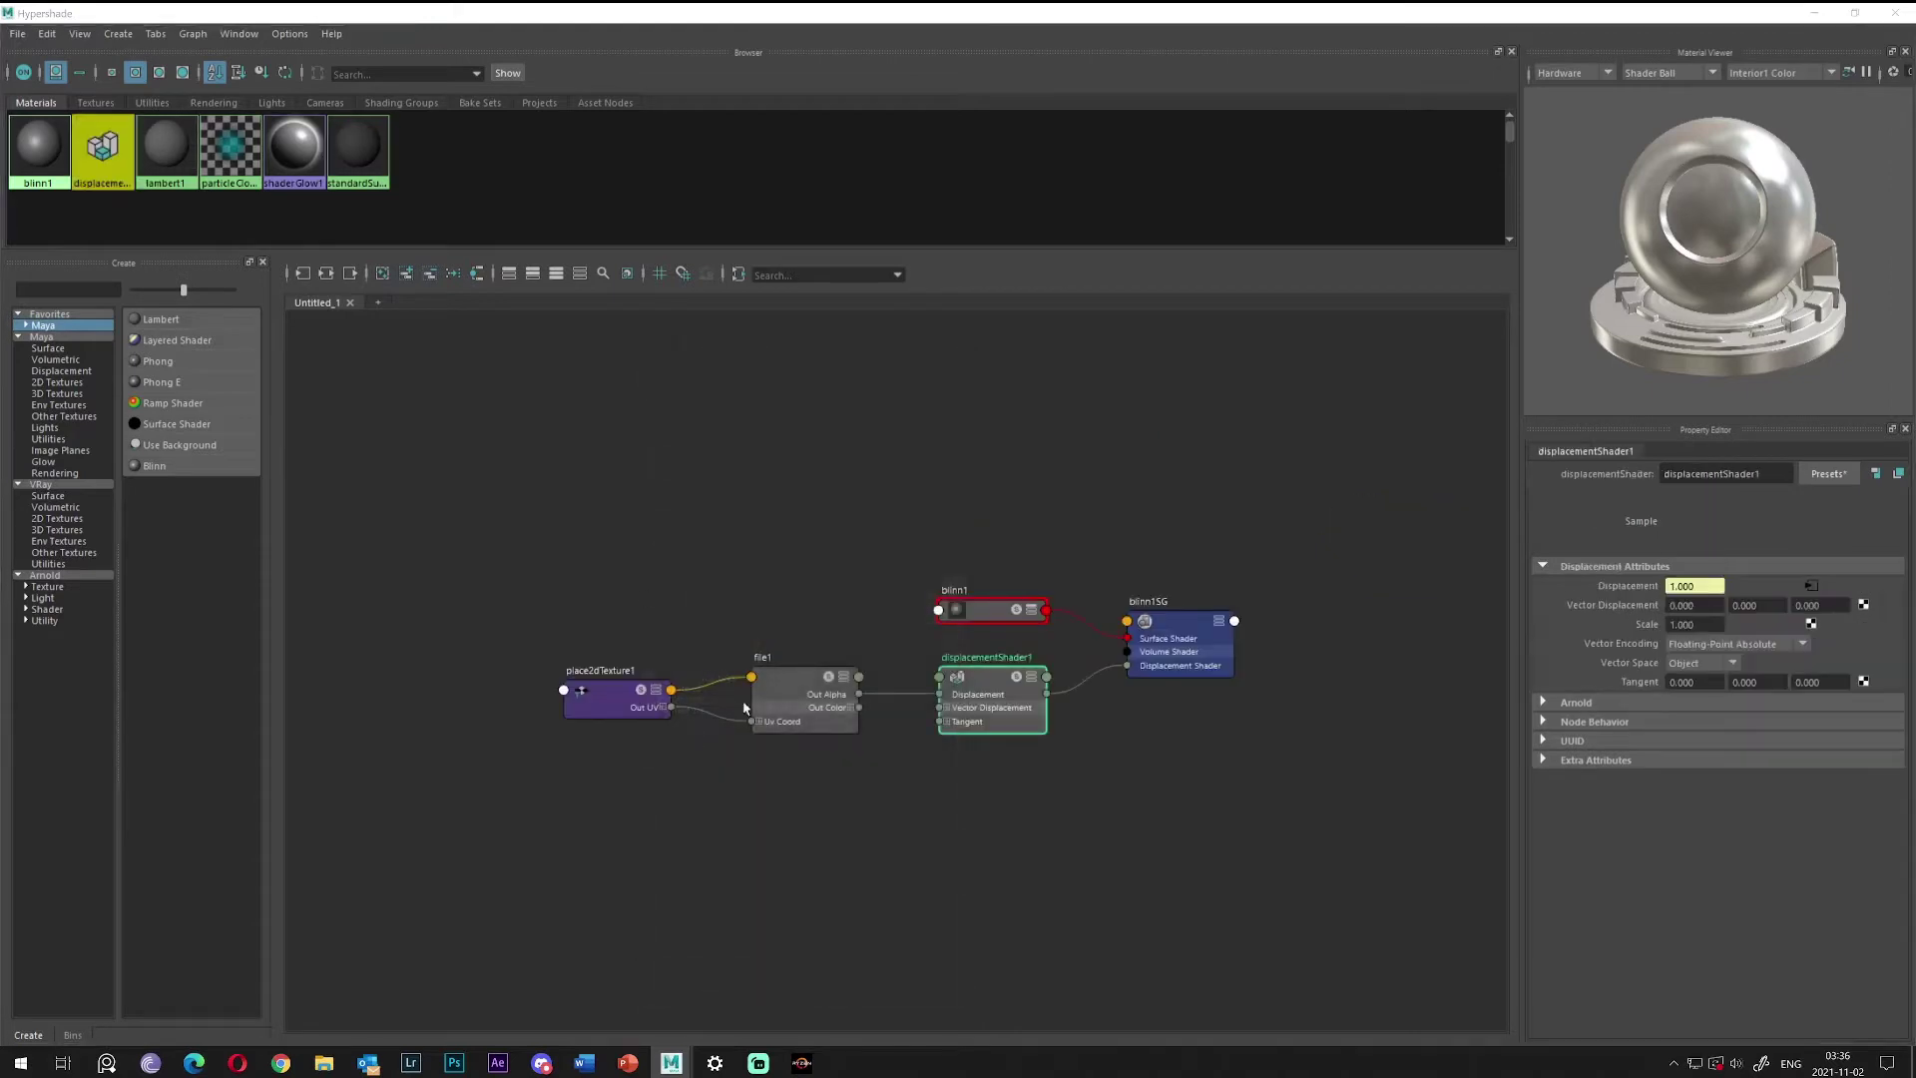
{"action": "scroll", "coordinate": [930, 778], "scroll_direction": "up", "scroll_amount": 3}
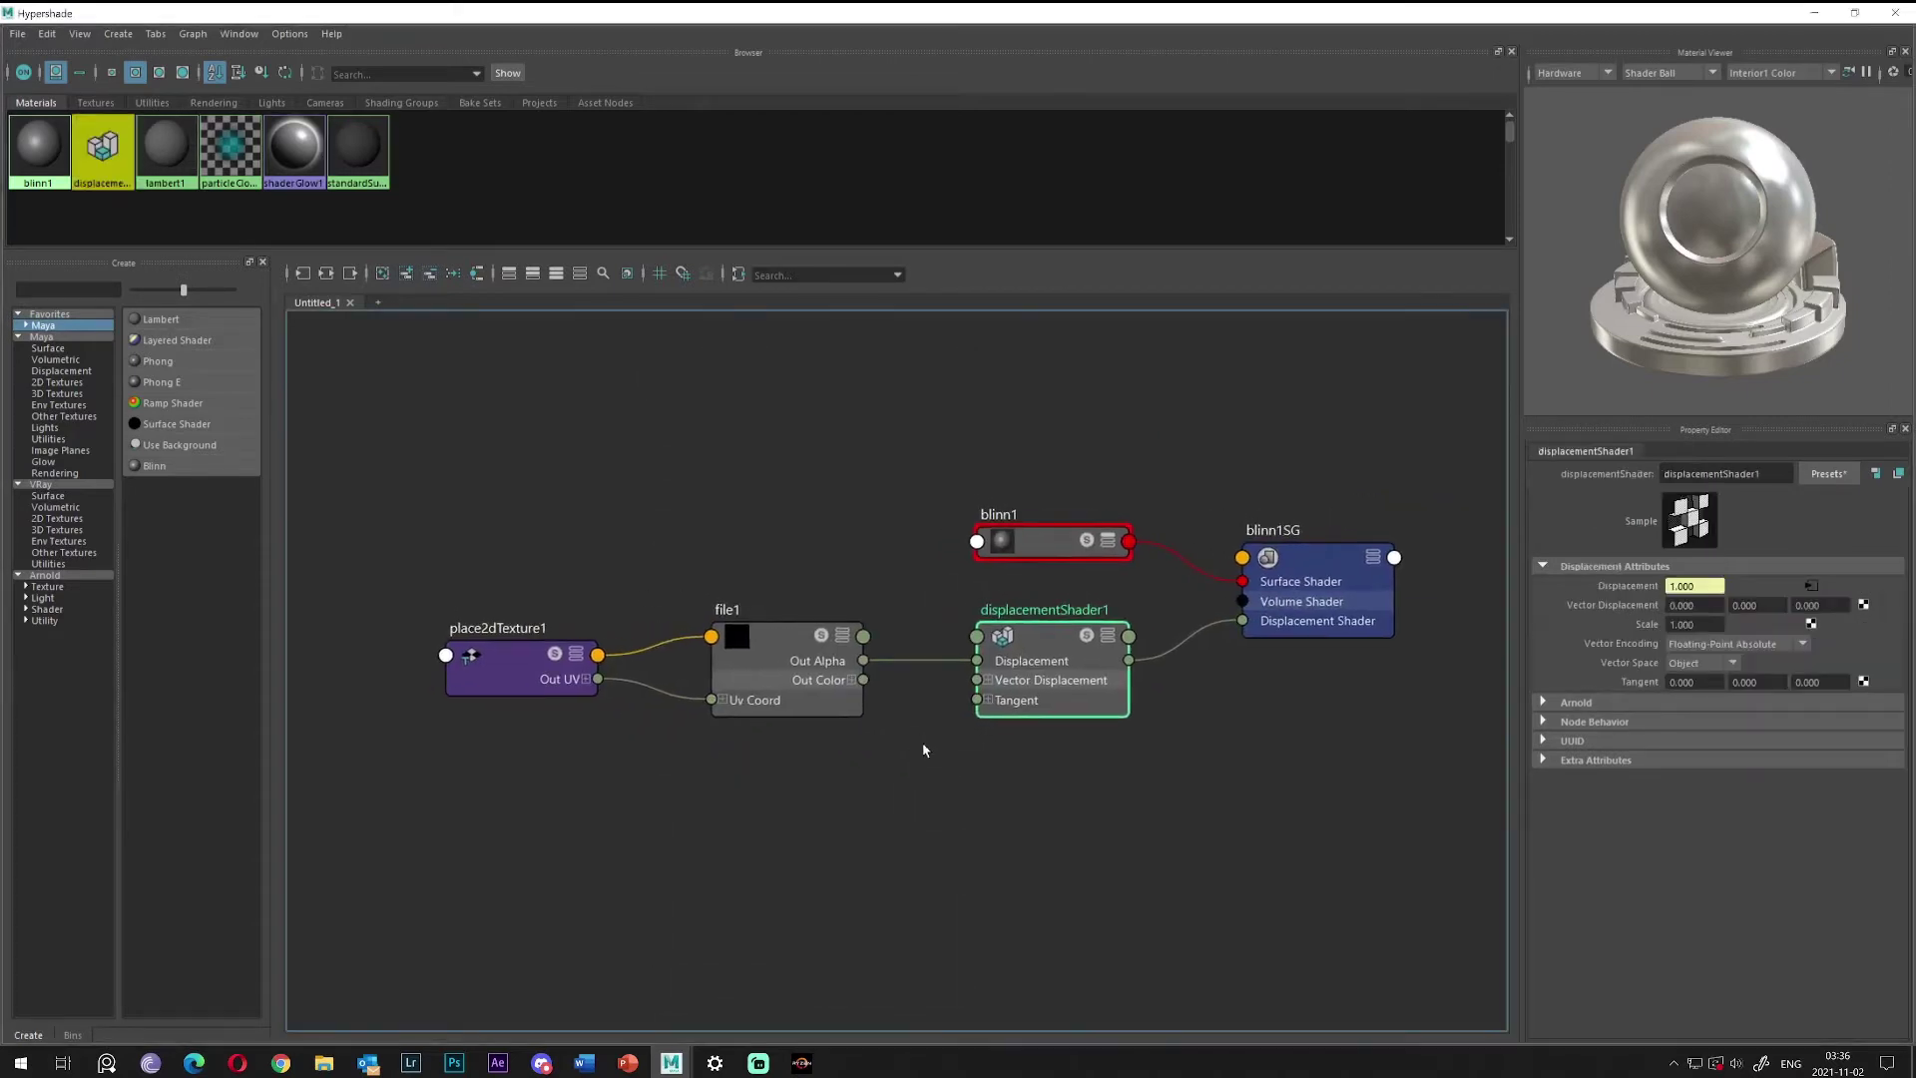
Move the texture nodes away from displacementShader1 and delete the connection from file1's Out Alpha to its Displacement input.
{"action": "left_click_drag", "start_coordinate": [429, 581], "coordinate": [837, 759]}
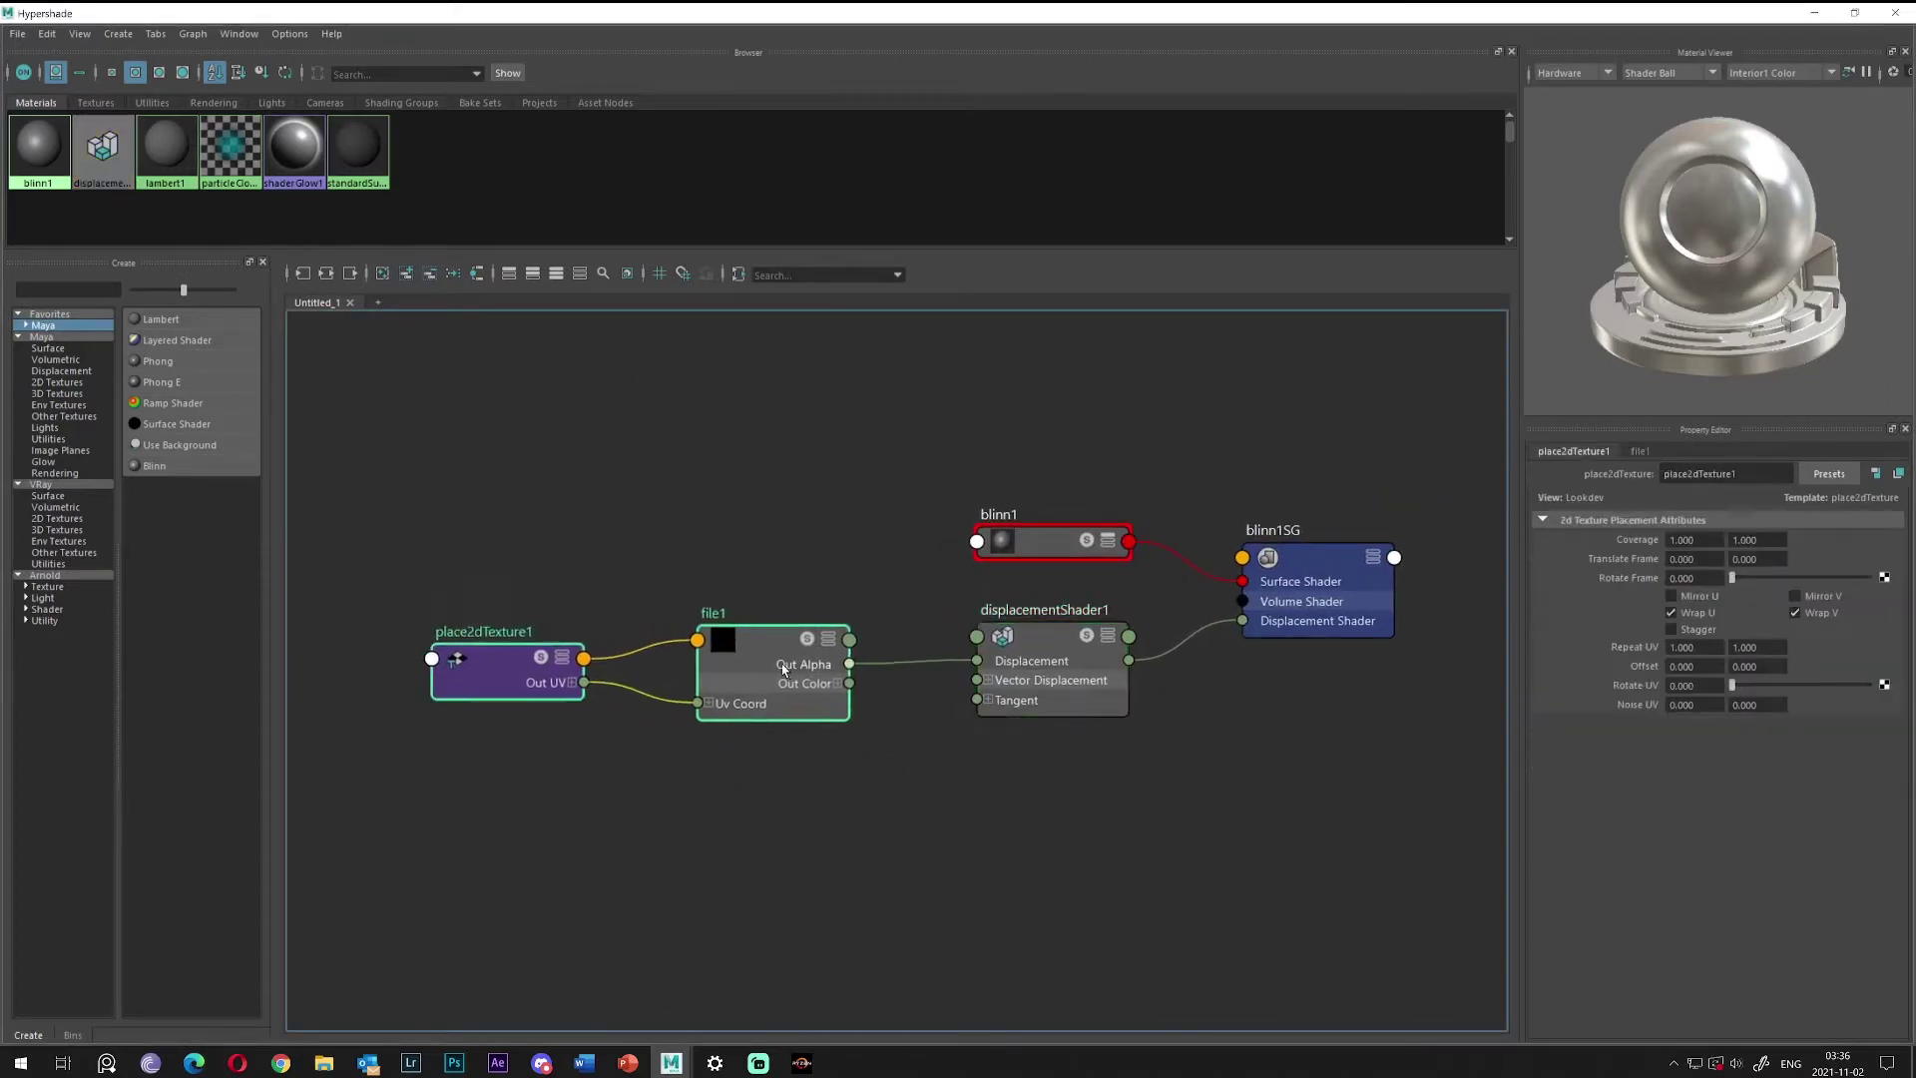
{"action": "left_click_drag", "start_coordinate": [782, 662], "coordinate": [626, 654]}
{"action": "left_click", "coordinate": [998, 641]}
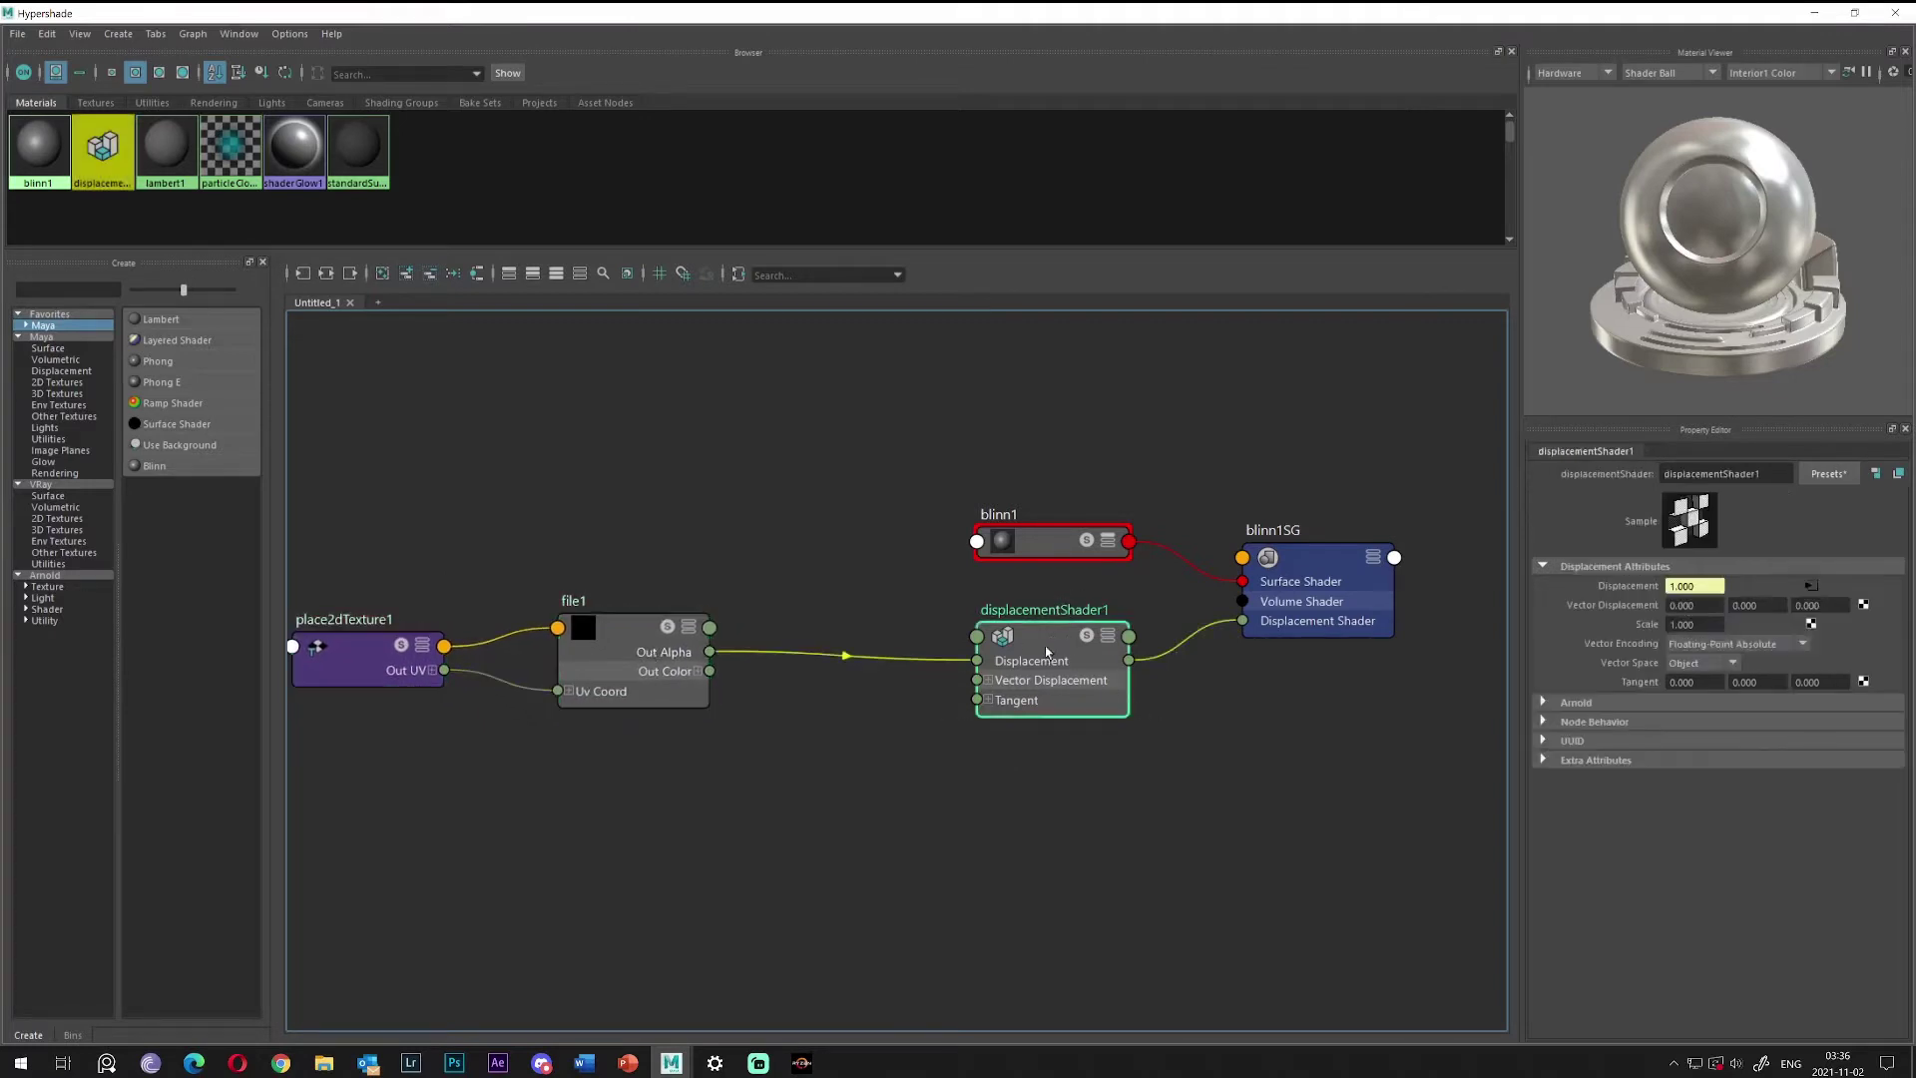
{"action": "left_click_drag", "start_coordinate": [1046, 649], "coordinate": [1051, 656]}
{"action": "left_click_drag", "start_coordinate": [829, 604], "coordinate": [863, 719]}
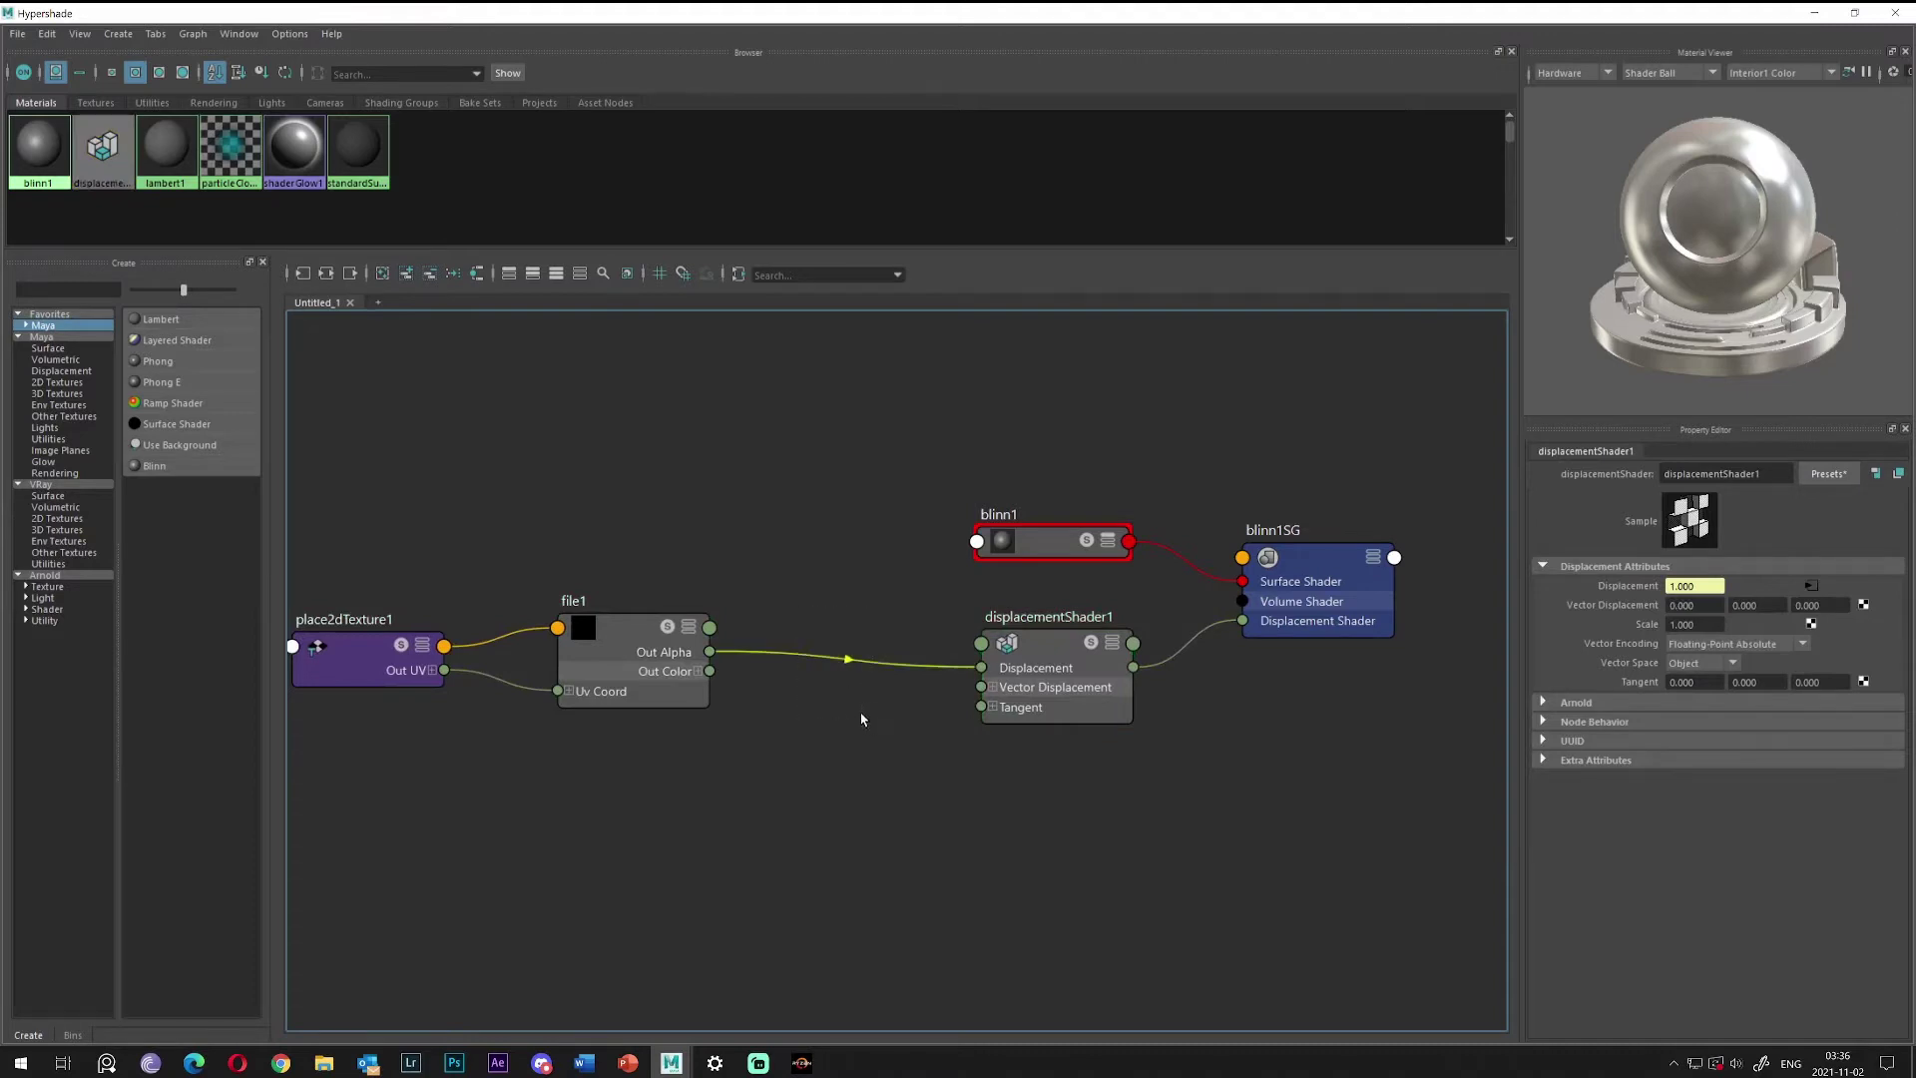
{"action": "key", "text": "Delete"}
Delete the file1 and place2dTexture1 nodes from the graph.
{"action": "scroll", "coordinate": [829, 701], "scroll_direction": "down", "scroll_amount": 5}
{"action": "scroll", "coordinate": [888, 711], "scroll_direction": "up", "scroll_amount": 5}
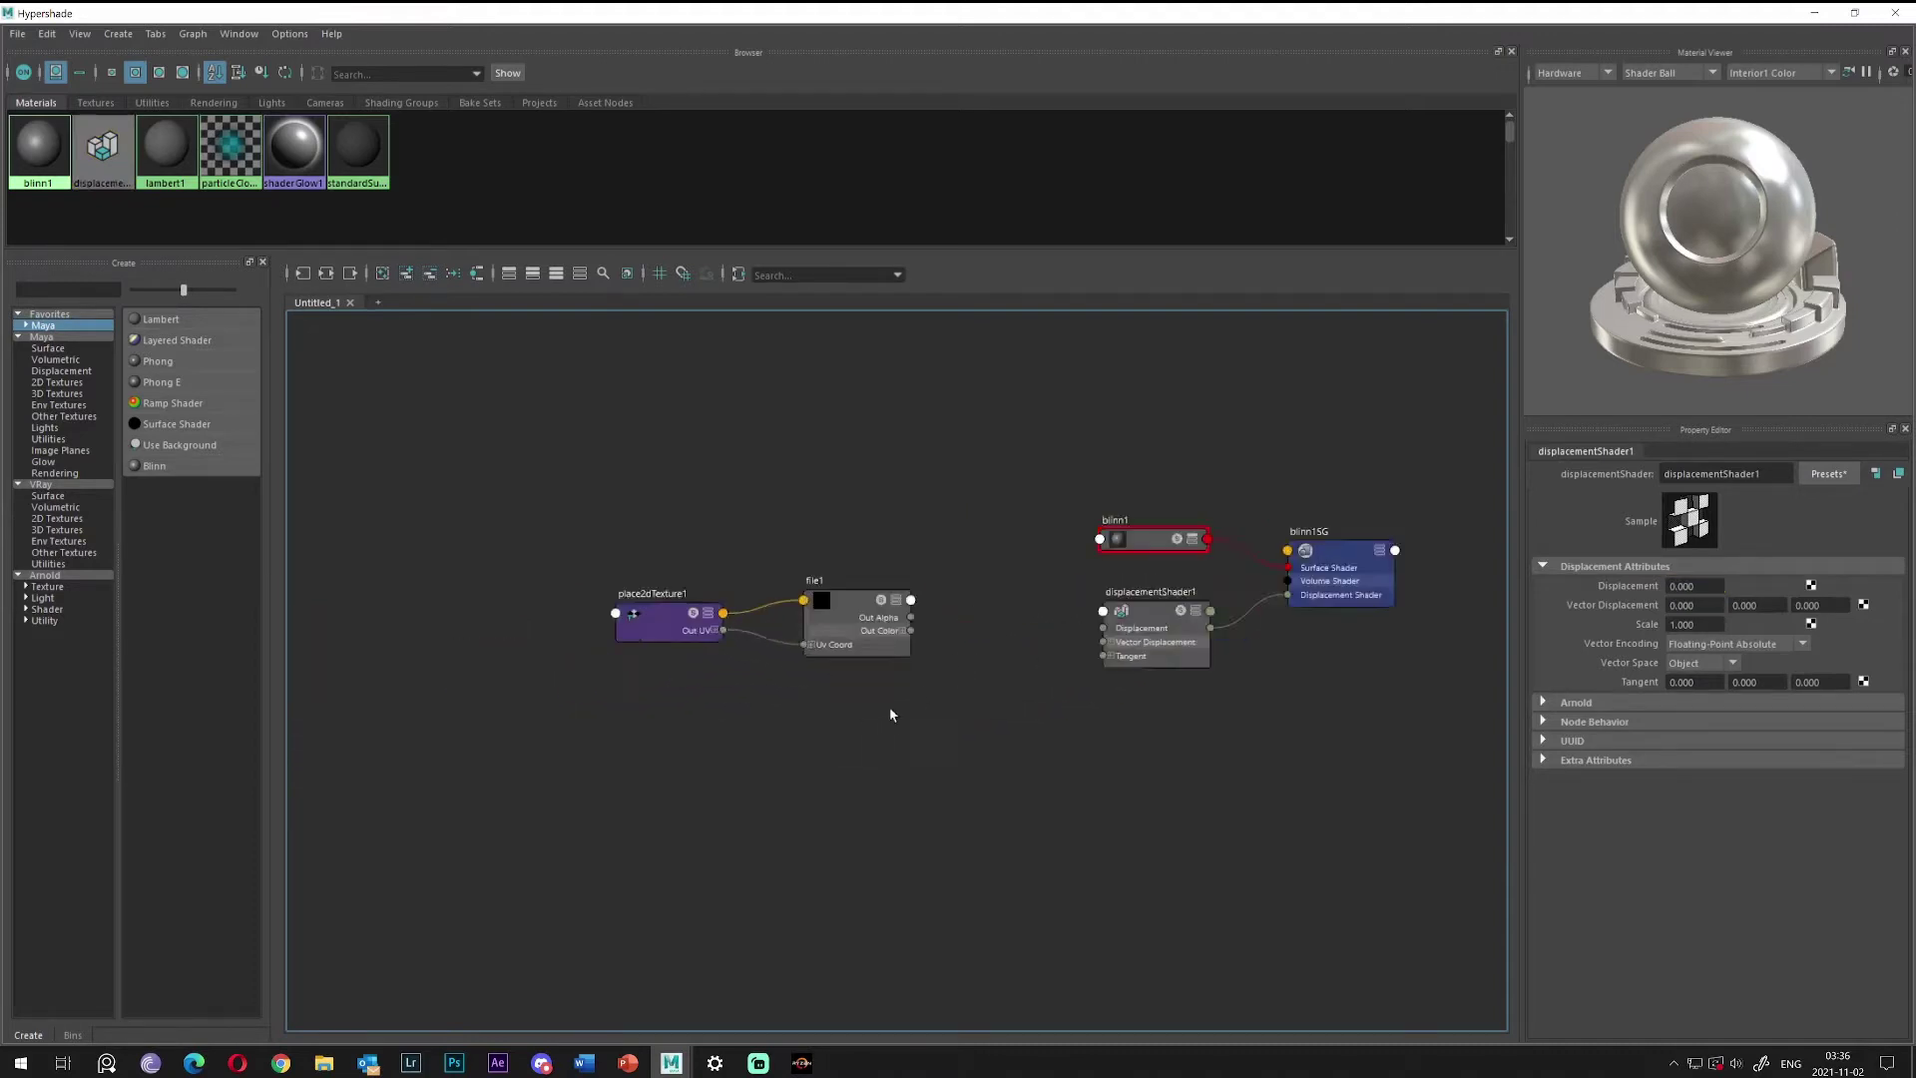
{"action": "left_click_drag", "start_coordinate": [399, 514], "coordinate": [858, 676]}
{"action": "left_click_drag", "start_coordinate": [837, 600], "coordinate": [752, 620]}
{"action": "left_click_drag", "start_coordinate": [640, 542], "coordinate": [799, 717]}
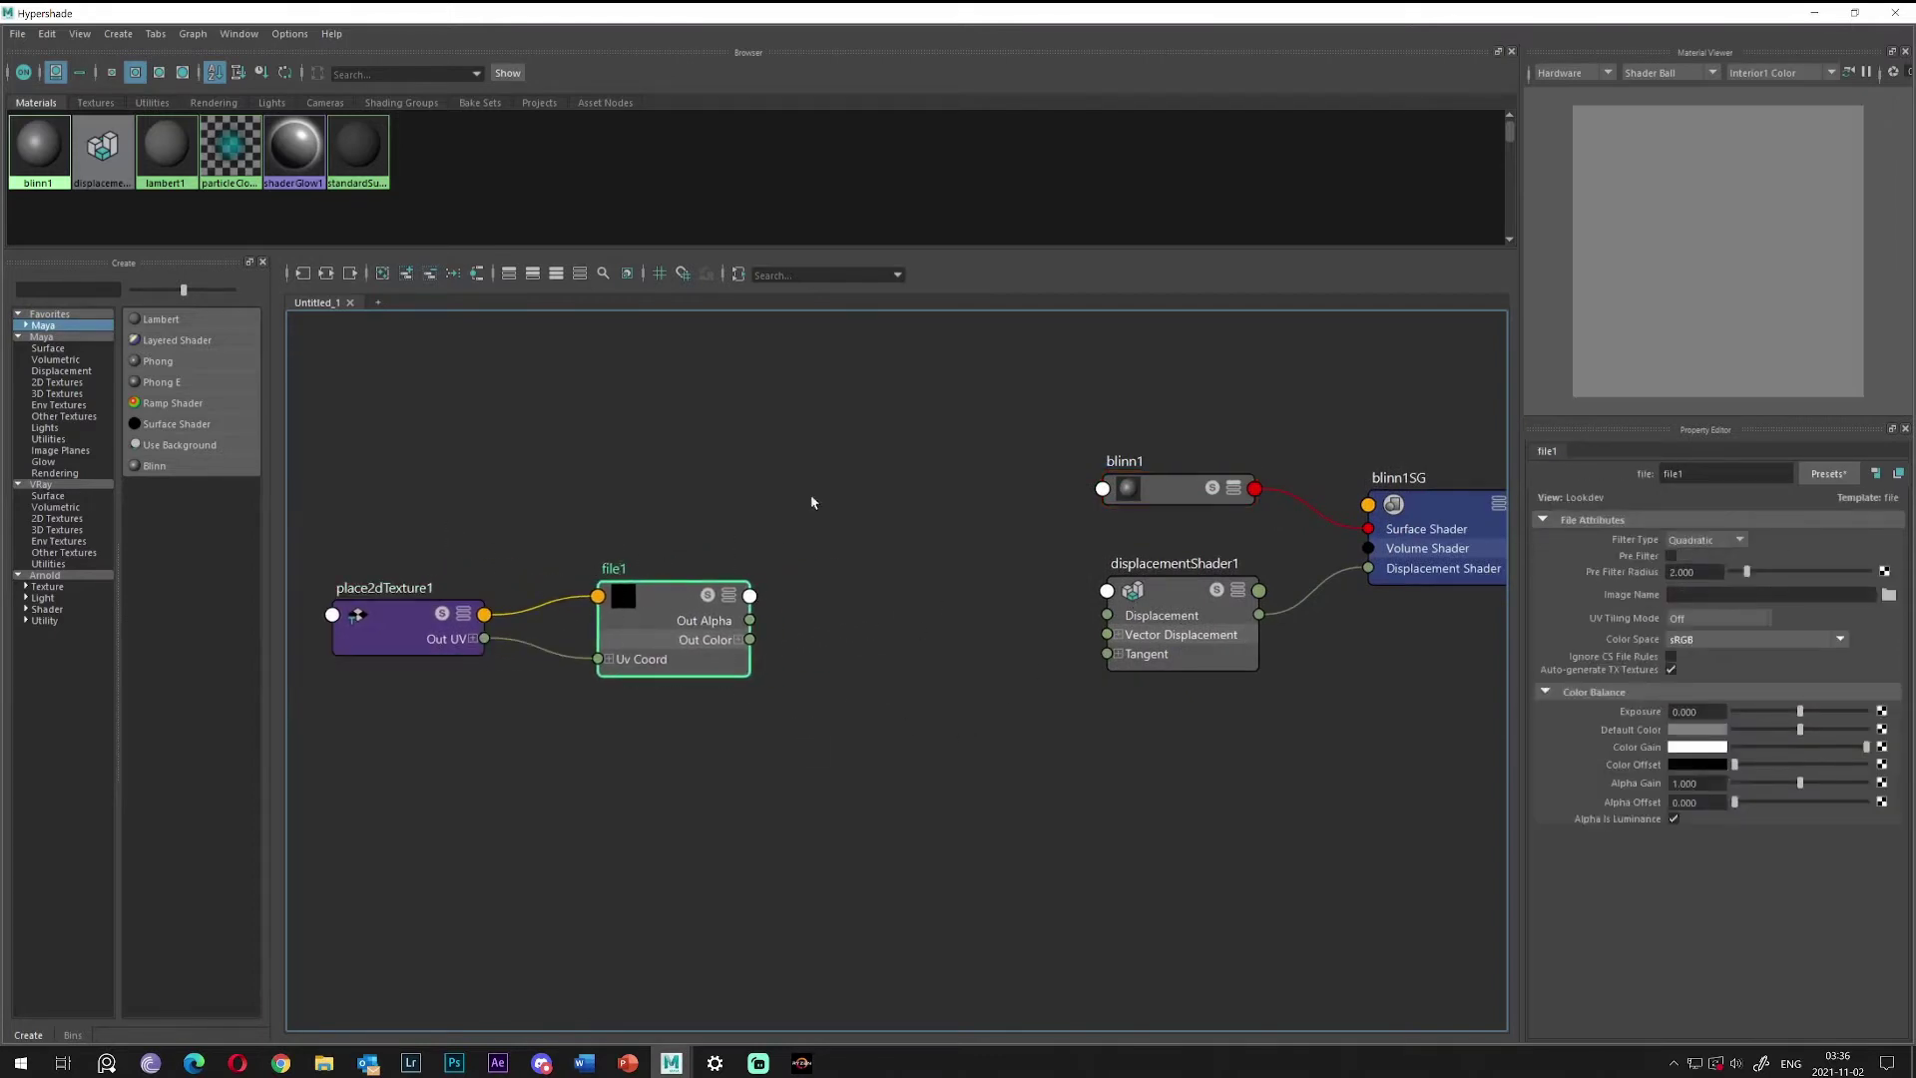
{"action": "left_click_drag", "start_coordinate": [834, 499], "coordinate": [368, 706]}
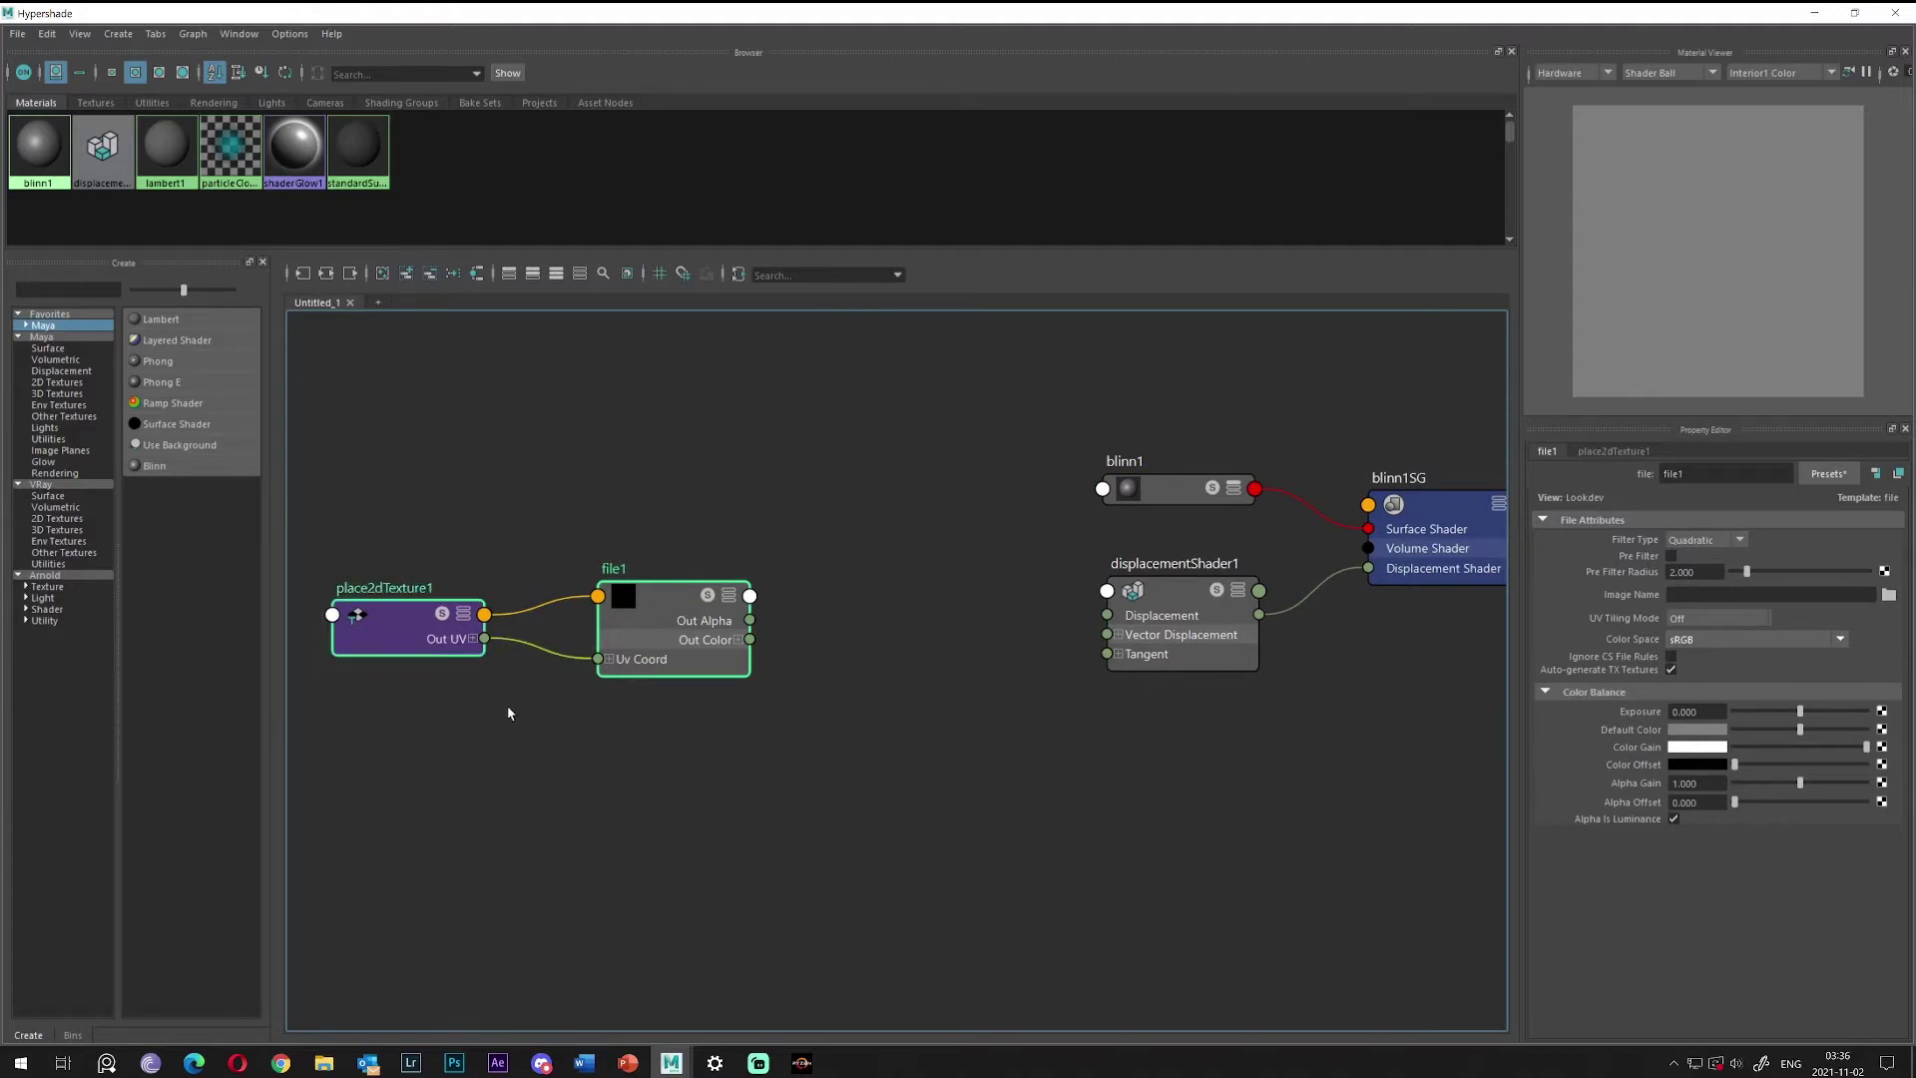
{"action": "key", "text": "Delete"}
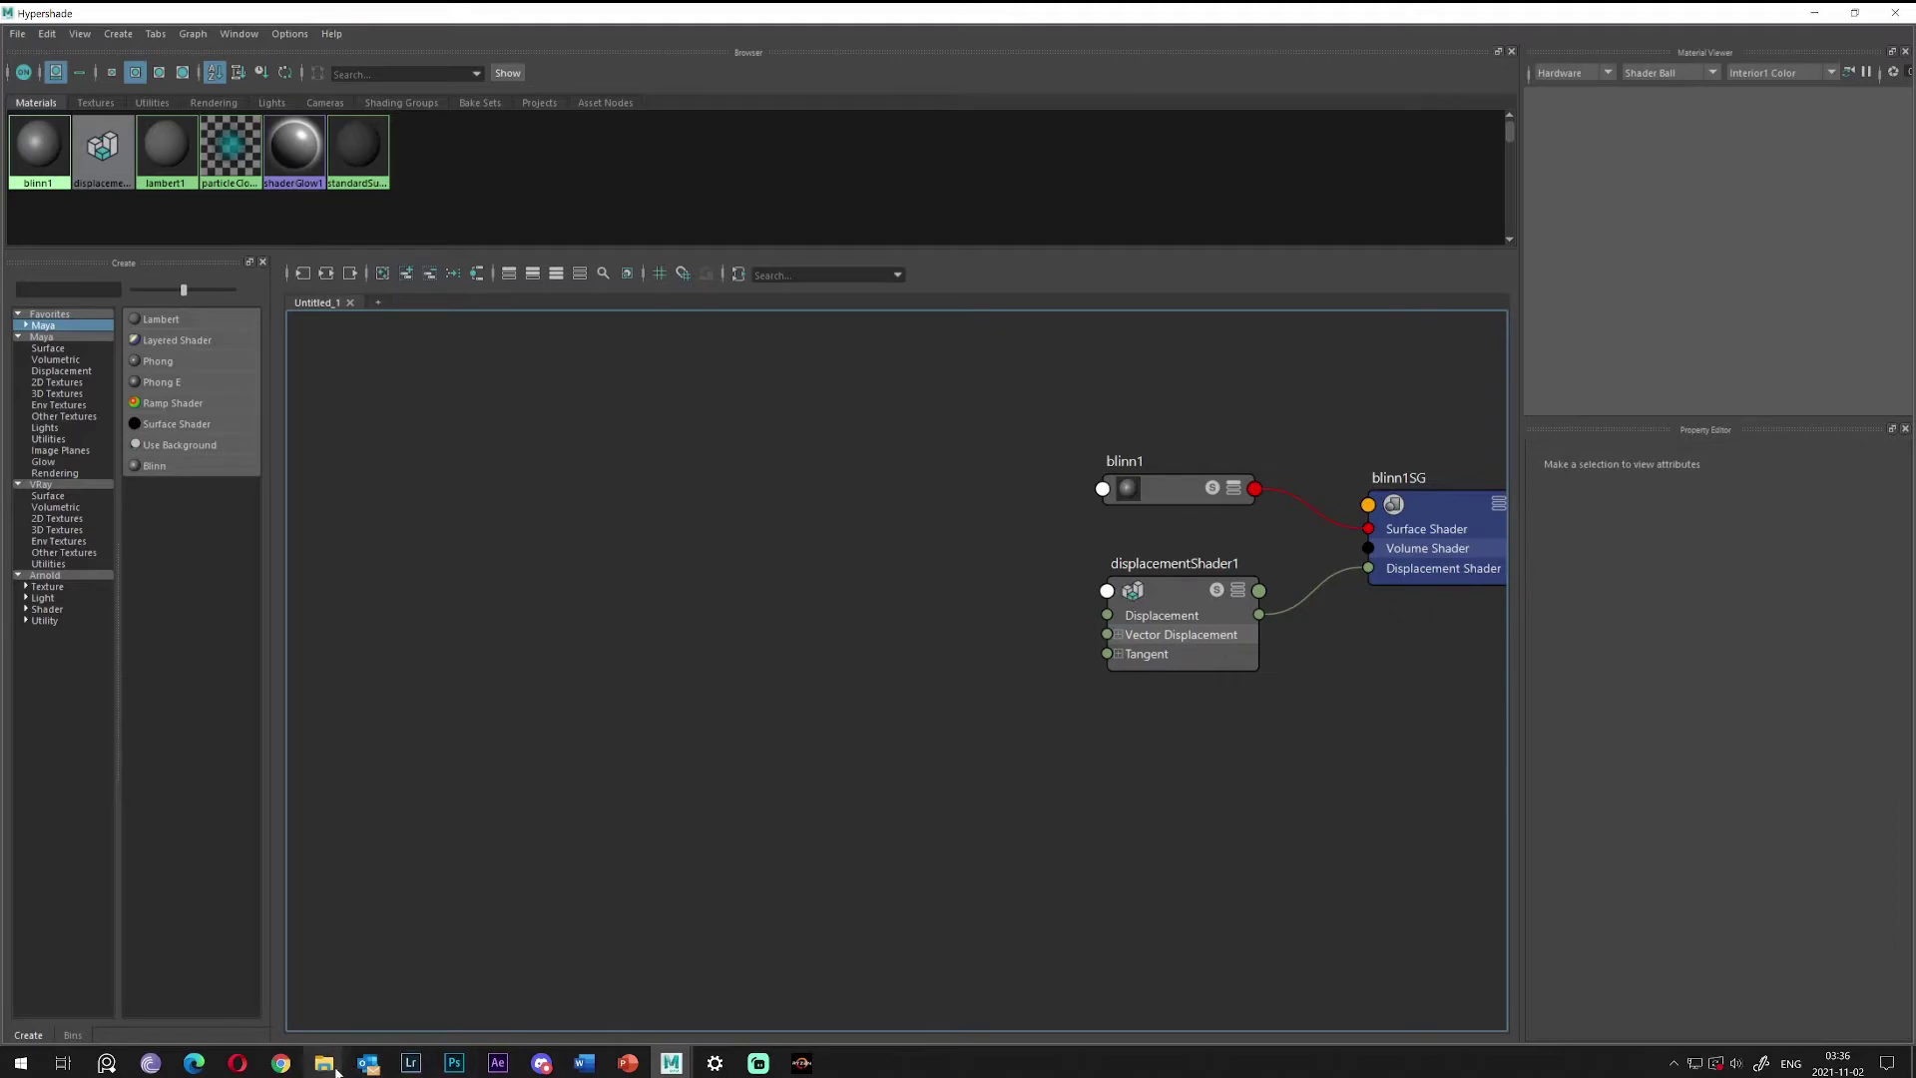
Import the segjee0a, uftoffdfw and veuqeiwaw 8K_Displacement.jpg files from the displacement folder in File Explorer into the Hypershade graph.
{"action": "mouse_move", "coordinate": [332, 1066]}
{"action": "left_click", "coordinate": [261, 989]}
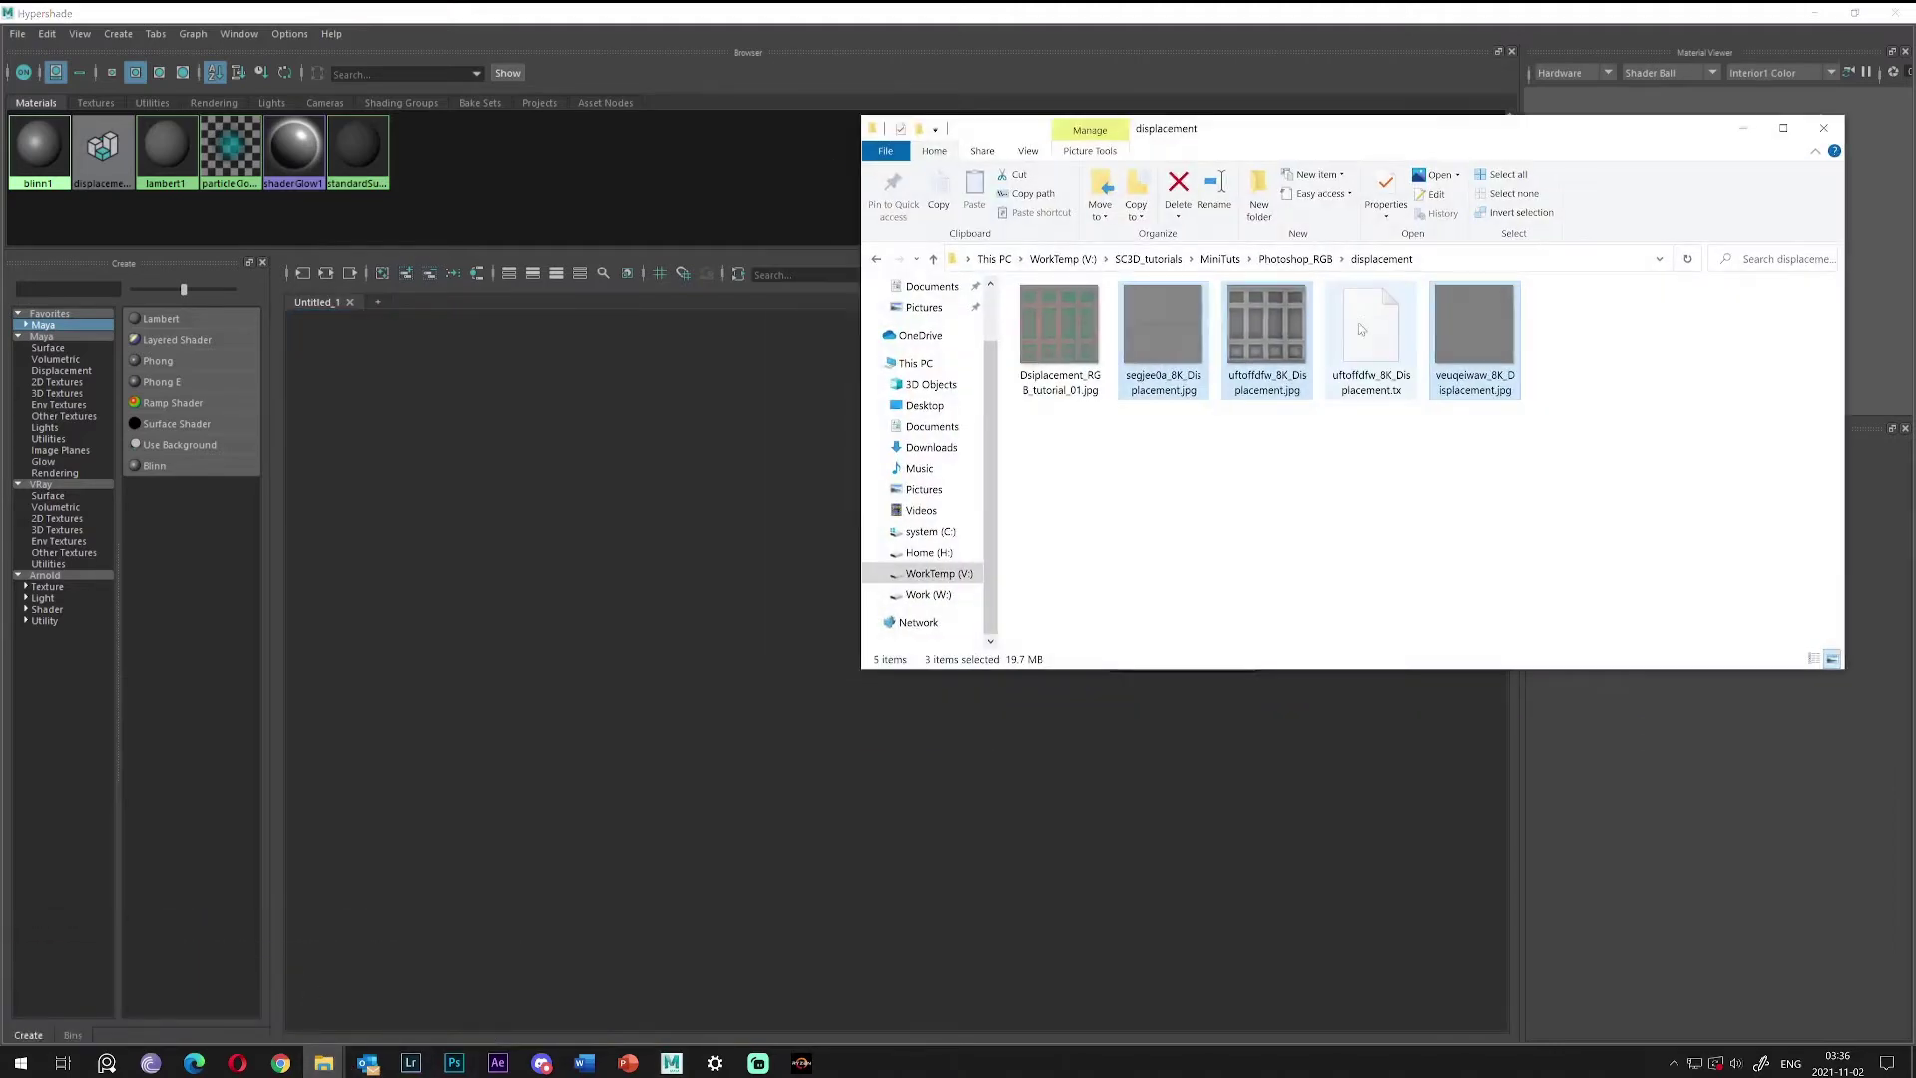
{"action": "left_click", "coordinate": [1387, 501]}
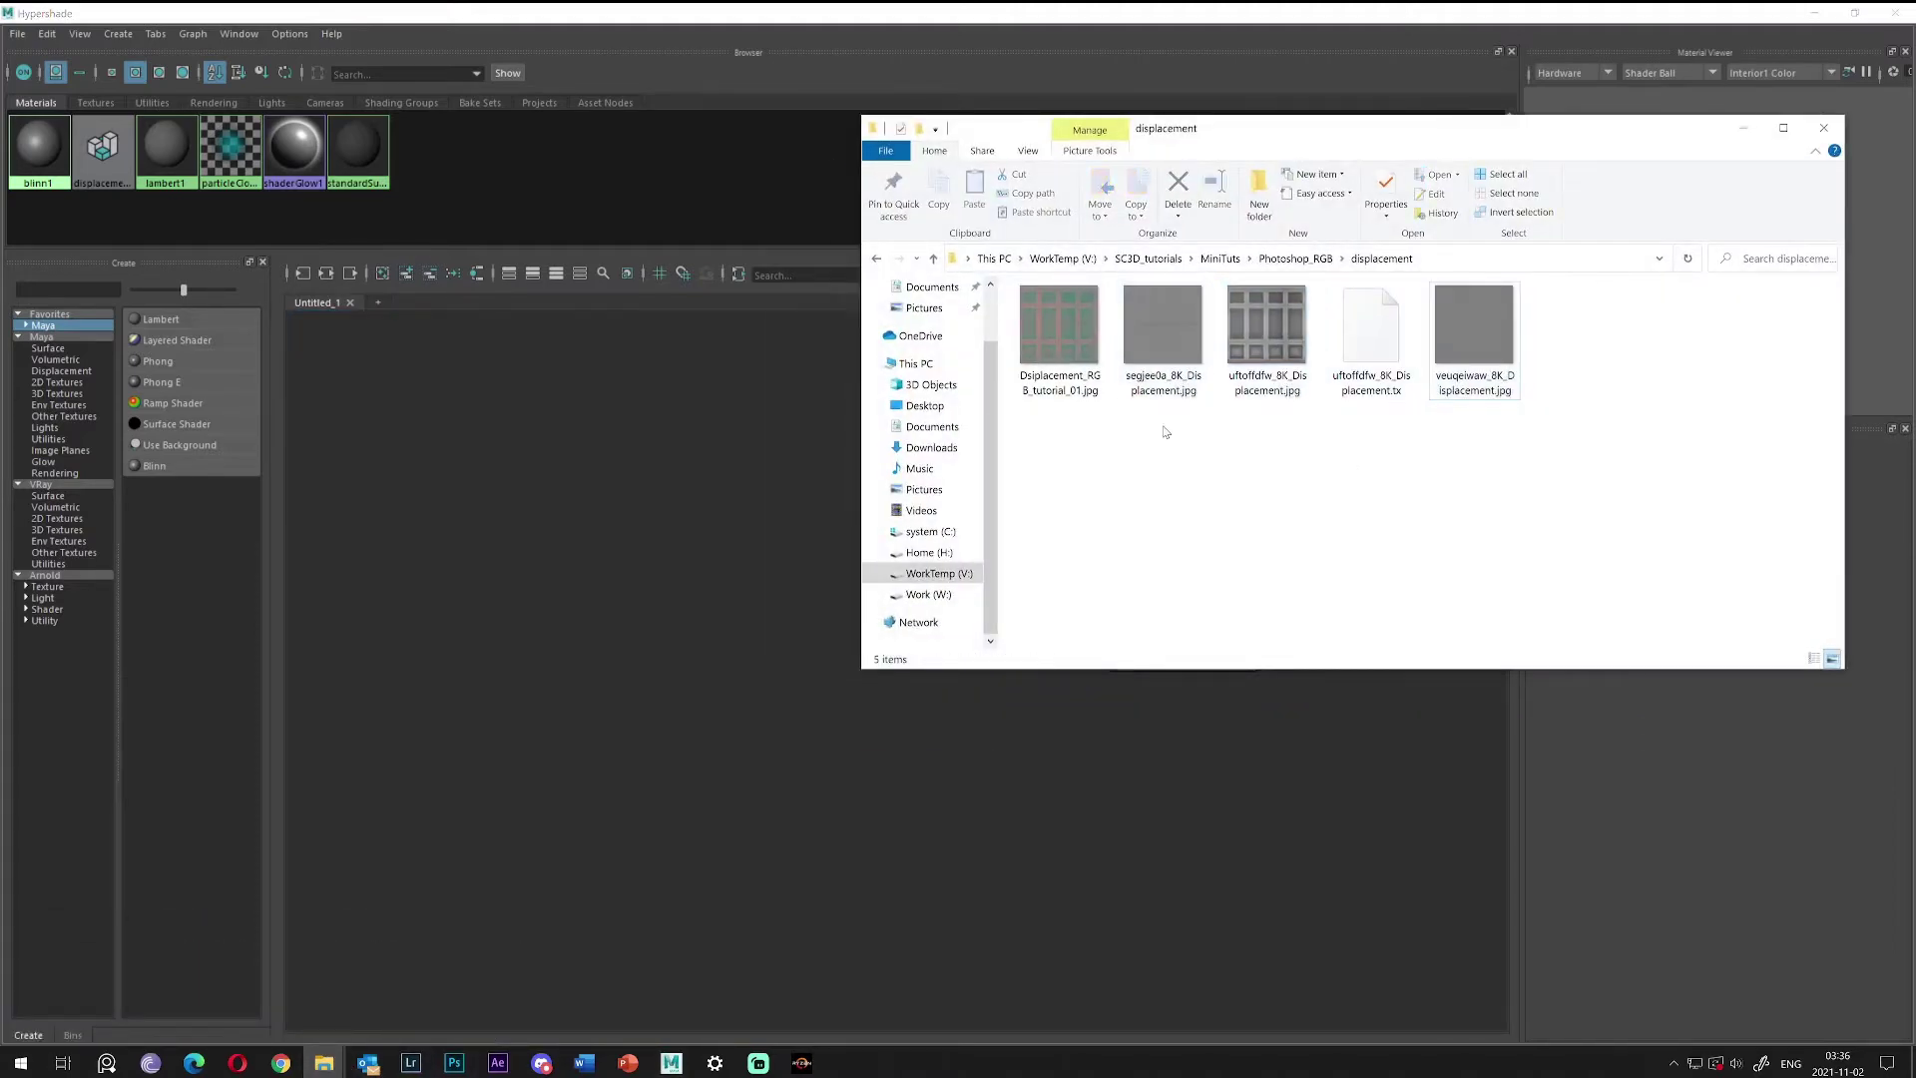
{"action": "left_click", "coordinate": [1158, 342]}
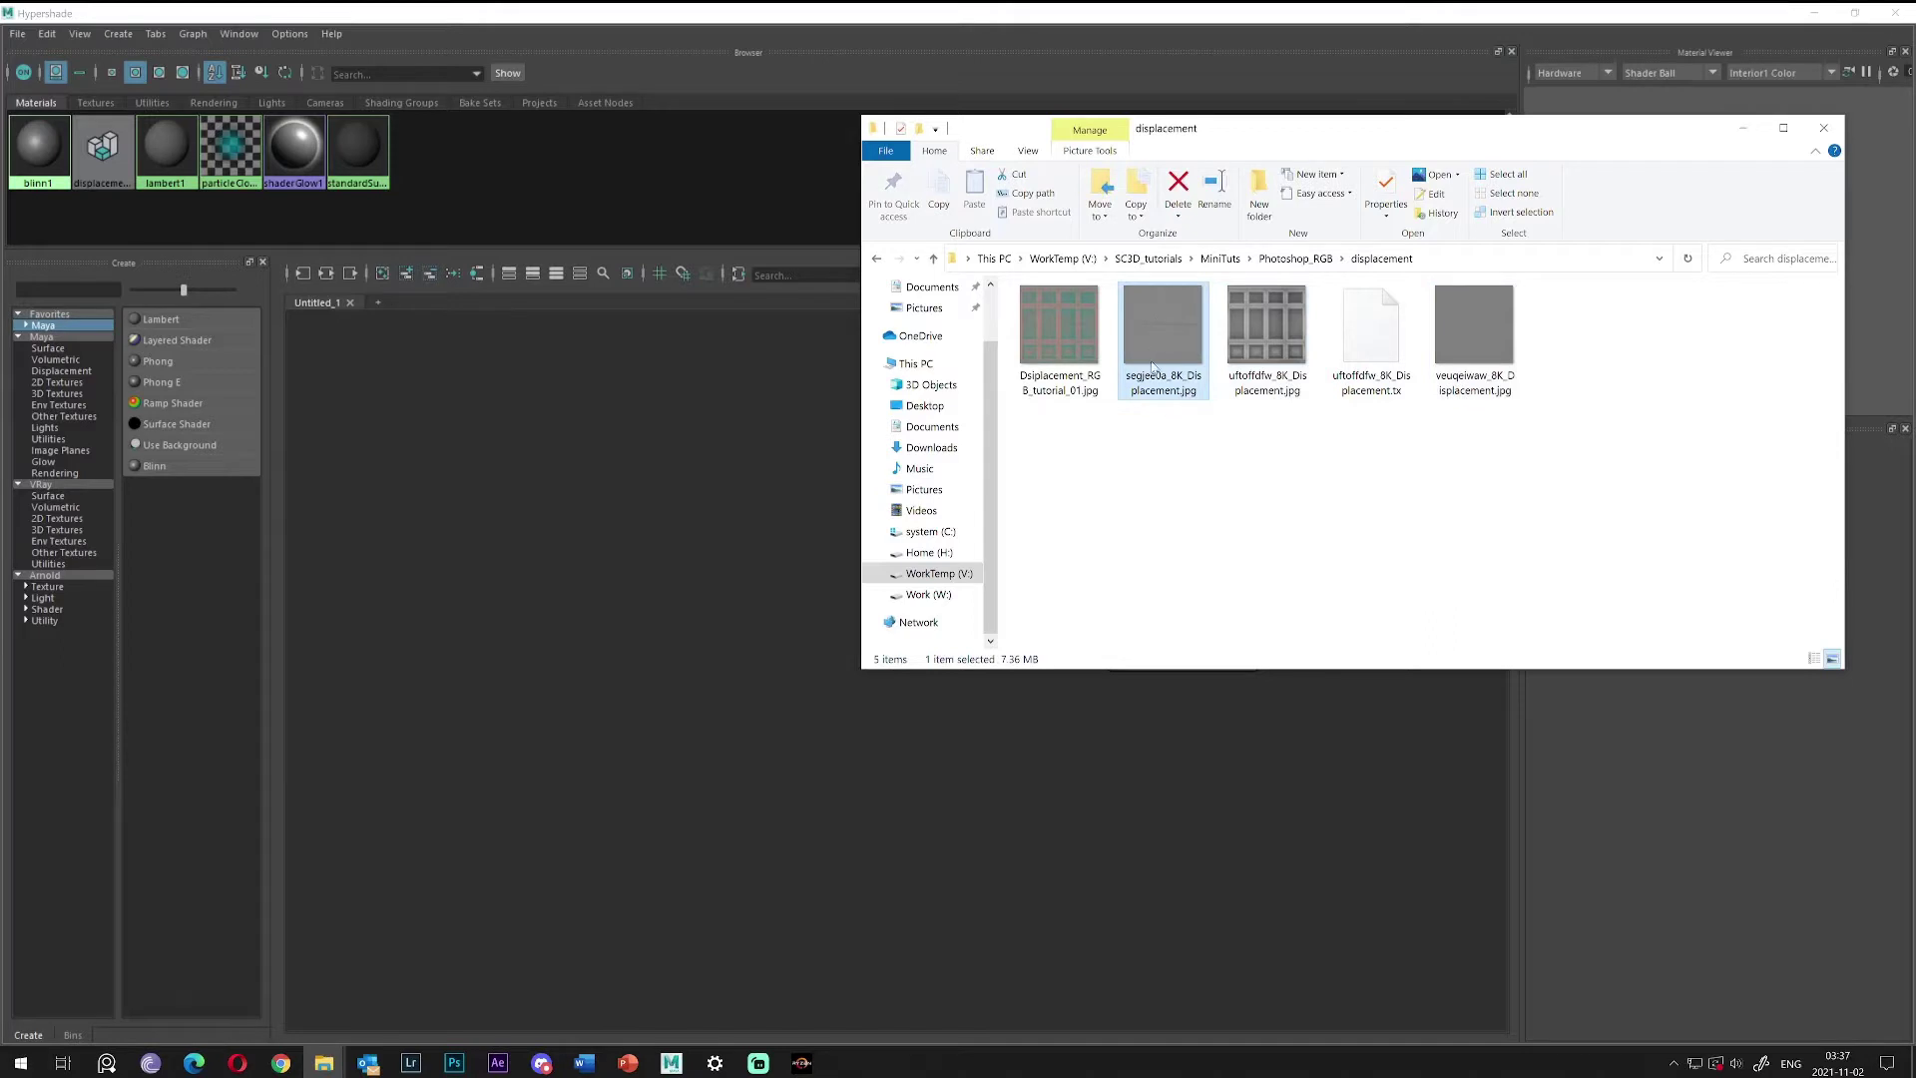
{"action": "left_click_drag", "start_coordinate": [1163, 489], "coordinate": [1311, 286]}
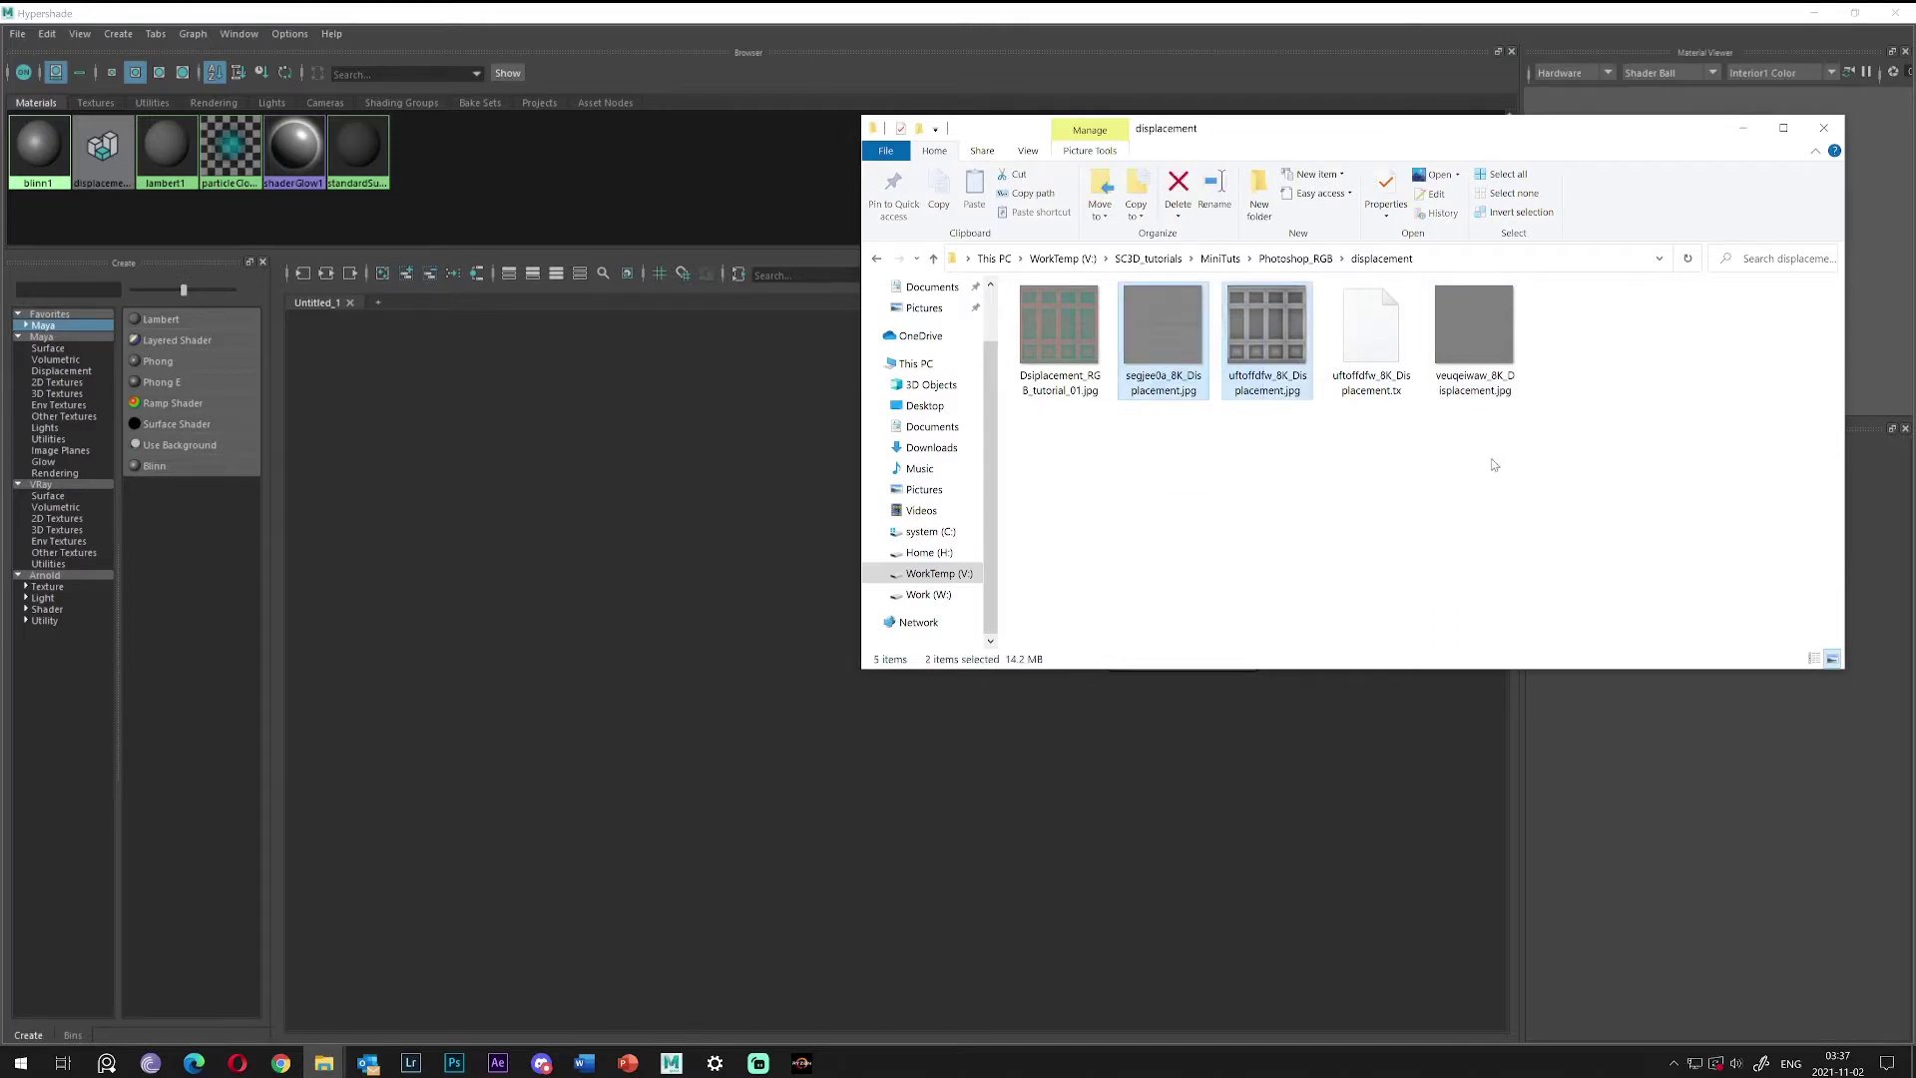
{"action": "left_click_drag", "start_coordinate": [1532, 464], "coordinate": [584, 657], "text": "ctrl"}
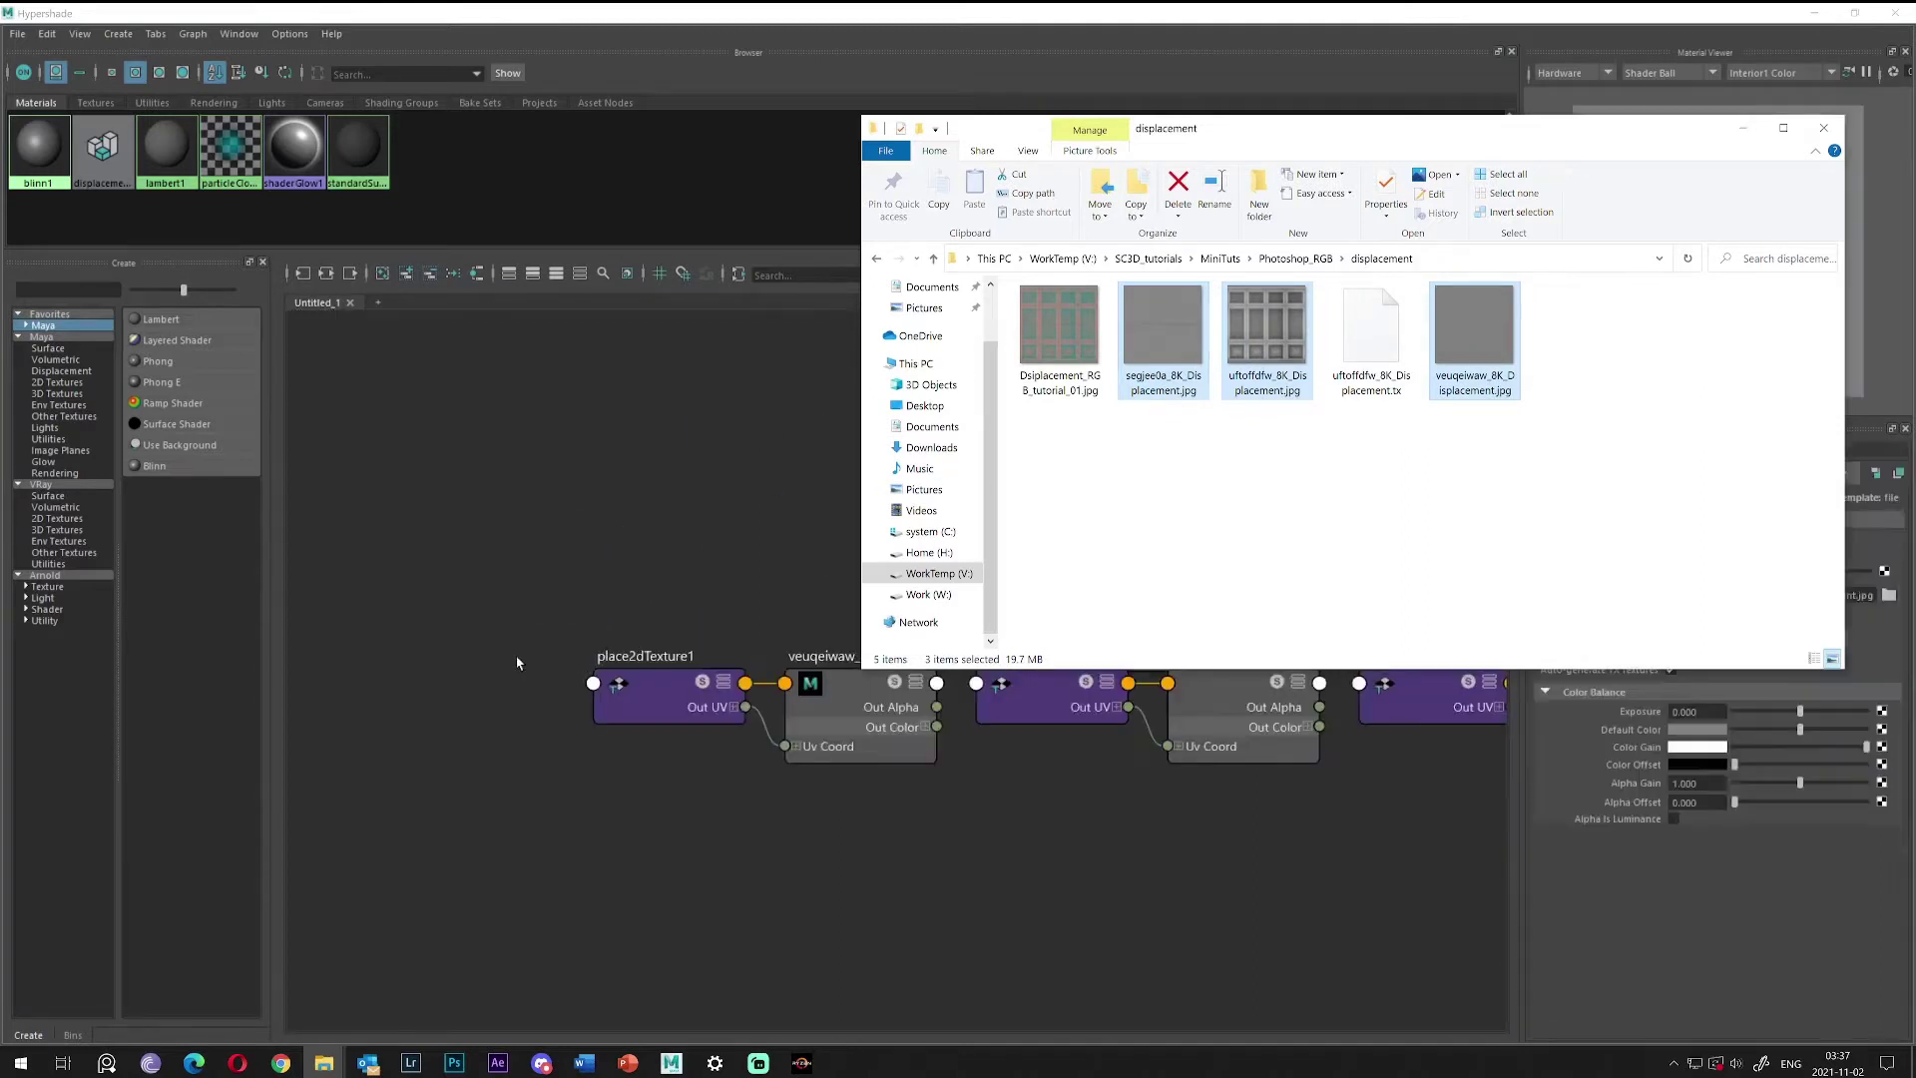
Stack the three imported textures with their placement nodes beside the displacement shader: veuqeiwaw uppermost, segjee0a below it, uftoffdfw lowest.
{"action": "left_click", "coordinate": [932, 529]}
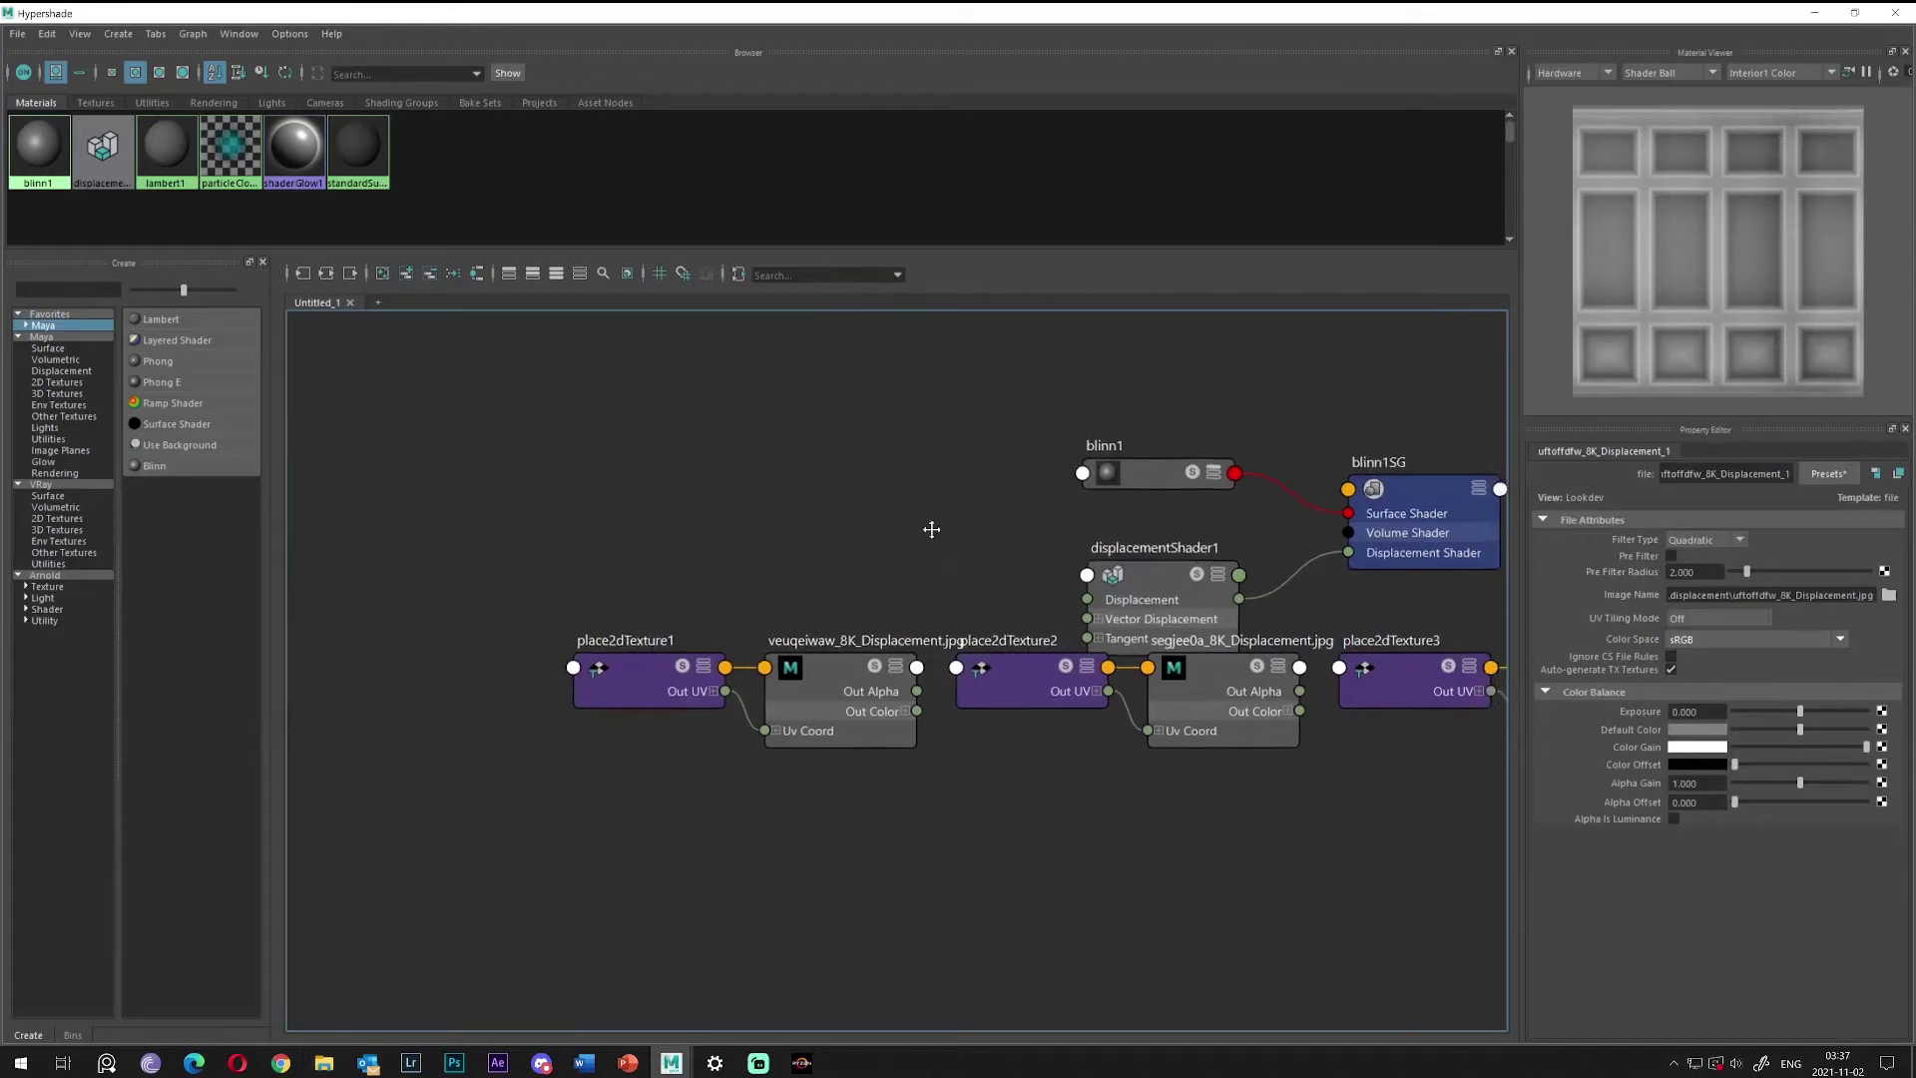
{"action": "left_click_drag", "start_coordinate": [937, 537], "coordinate": [559, 729]}
{"action": "left_click_drag", "start_coordinate": [803, 642], "coordinate": [669, 451]}
{"action": "left_click_drag", "start_coordinate": [1273, 797], "coordinate": [505, 584]}
{"action": "scroll", "coordinate": [1334, 775], "scroll_direction": "down", "scroll_amount": 3}
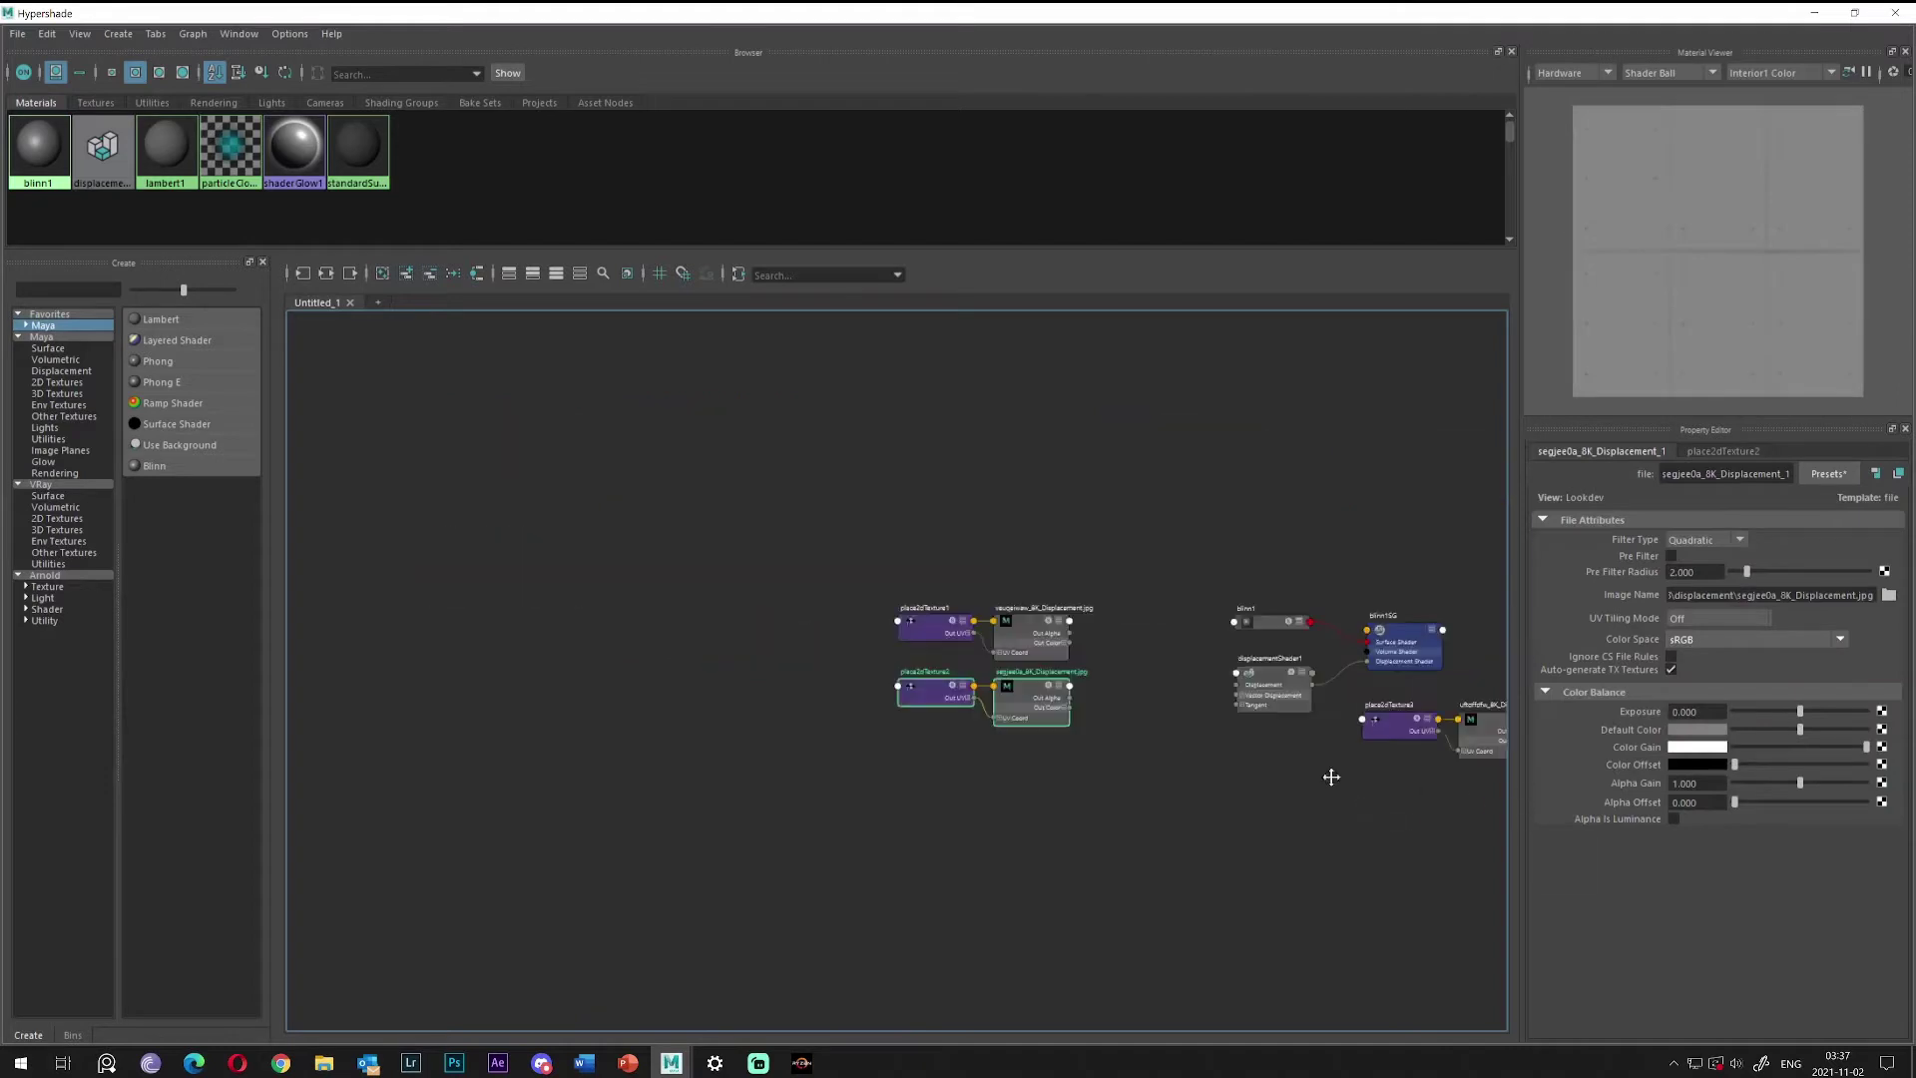
{"action": "left_click_drag", "start_coordinate": [1428, 740], "coordinate": [784, 700]}
{"action": "scroll", "coordinate": [888, 781], "scroll_direction": "up", "scroll_amount": 3}
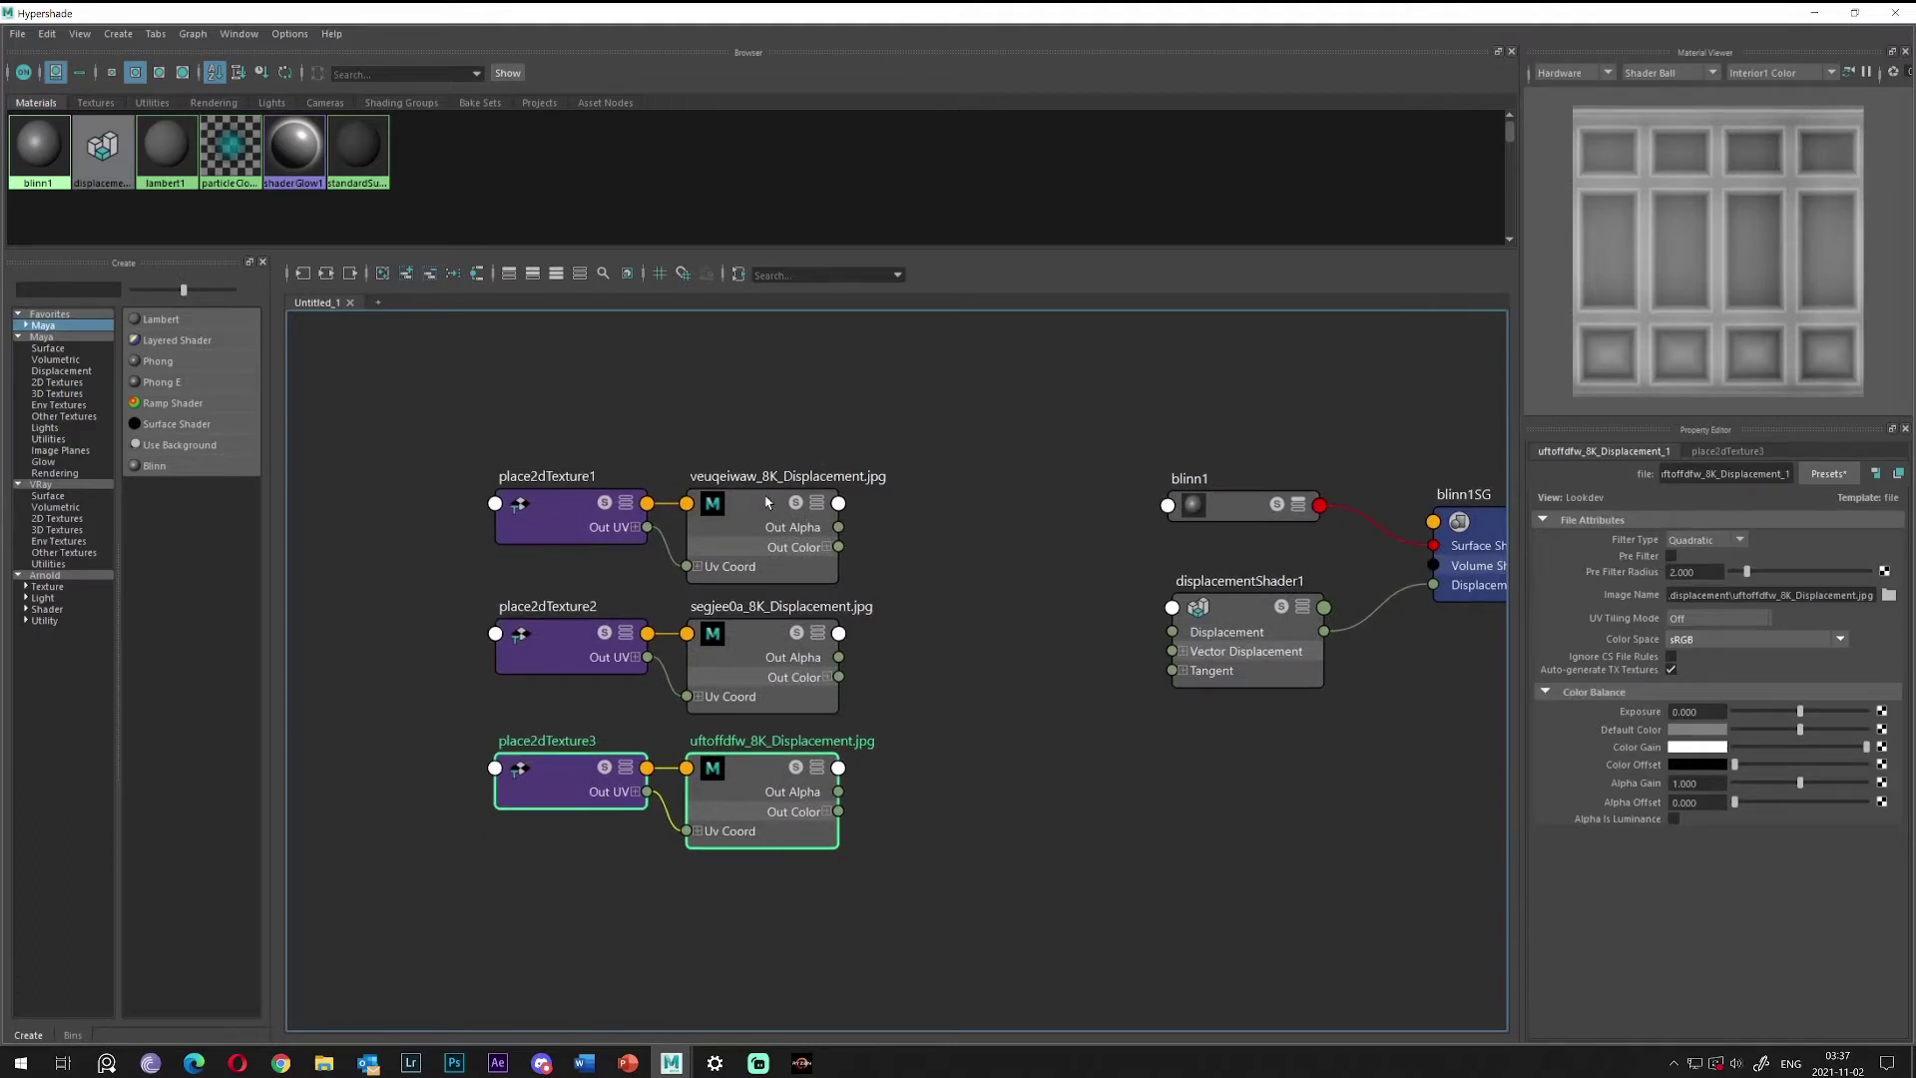
Select the veuqeiwaw_8K_Displacement.jpg file node to preview its texture.
{"action": "middle_click_drag", "start_coordinate": [967, 505], "coordinate": [973, 523], "text": "alt"}
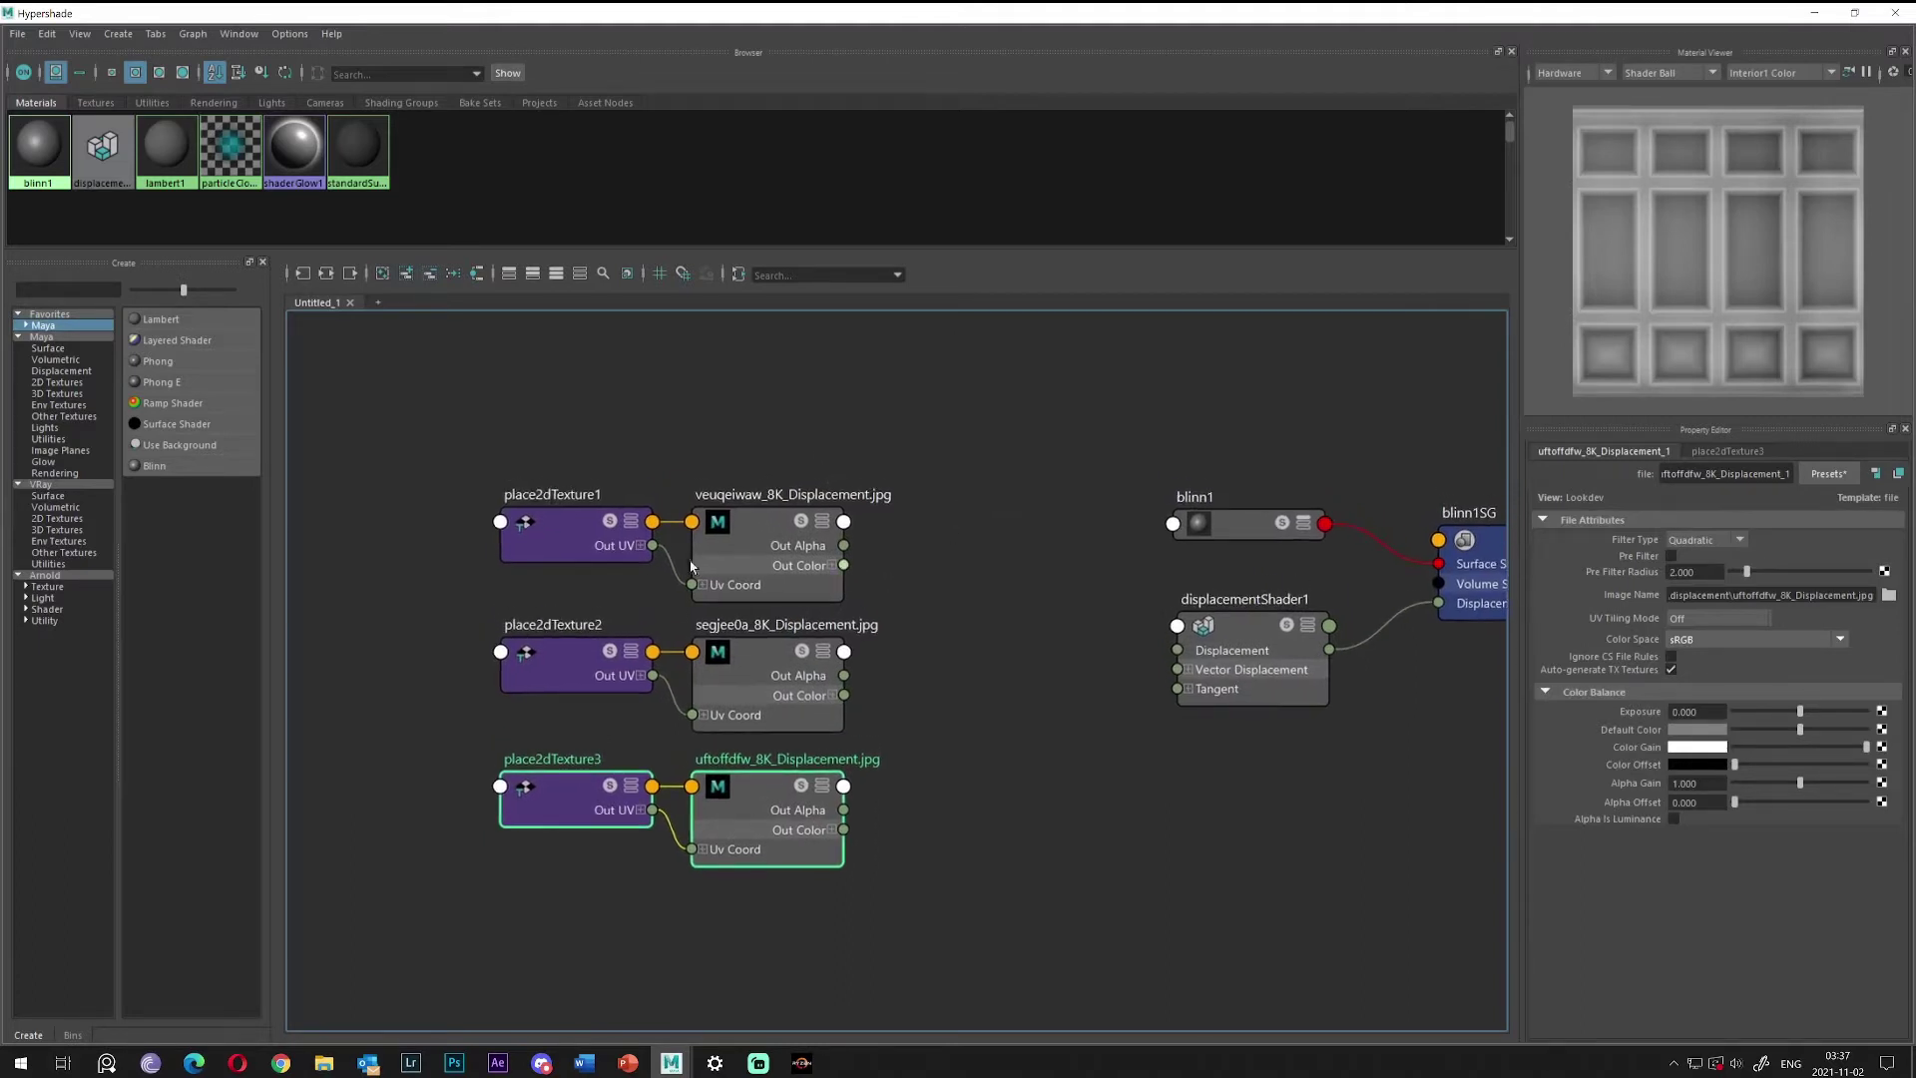
{"action": "left_click", "coordinate": [911, 595]}
{"action": "left_click_drag", "start_coordinate": [955, 450], "coordinate": [718, 589]}
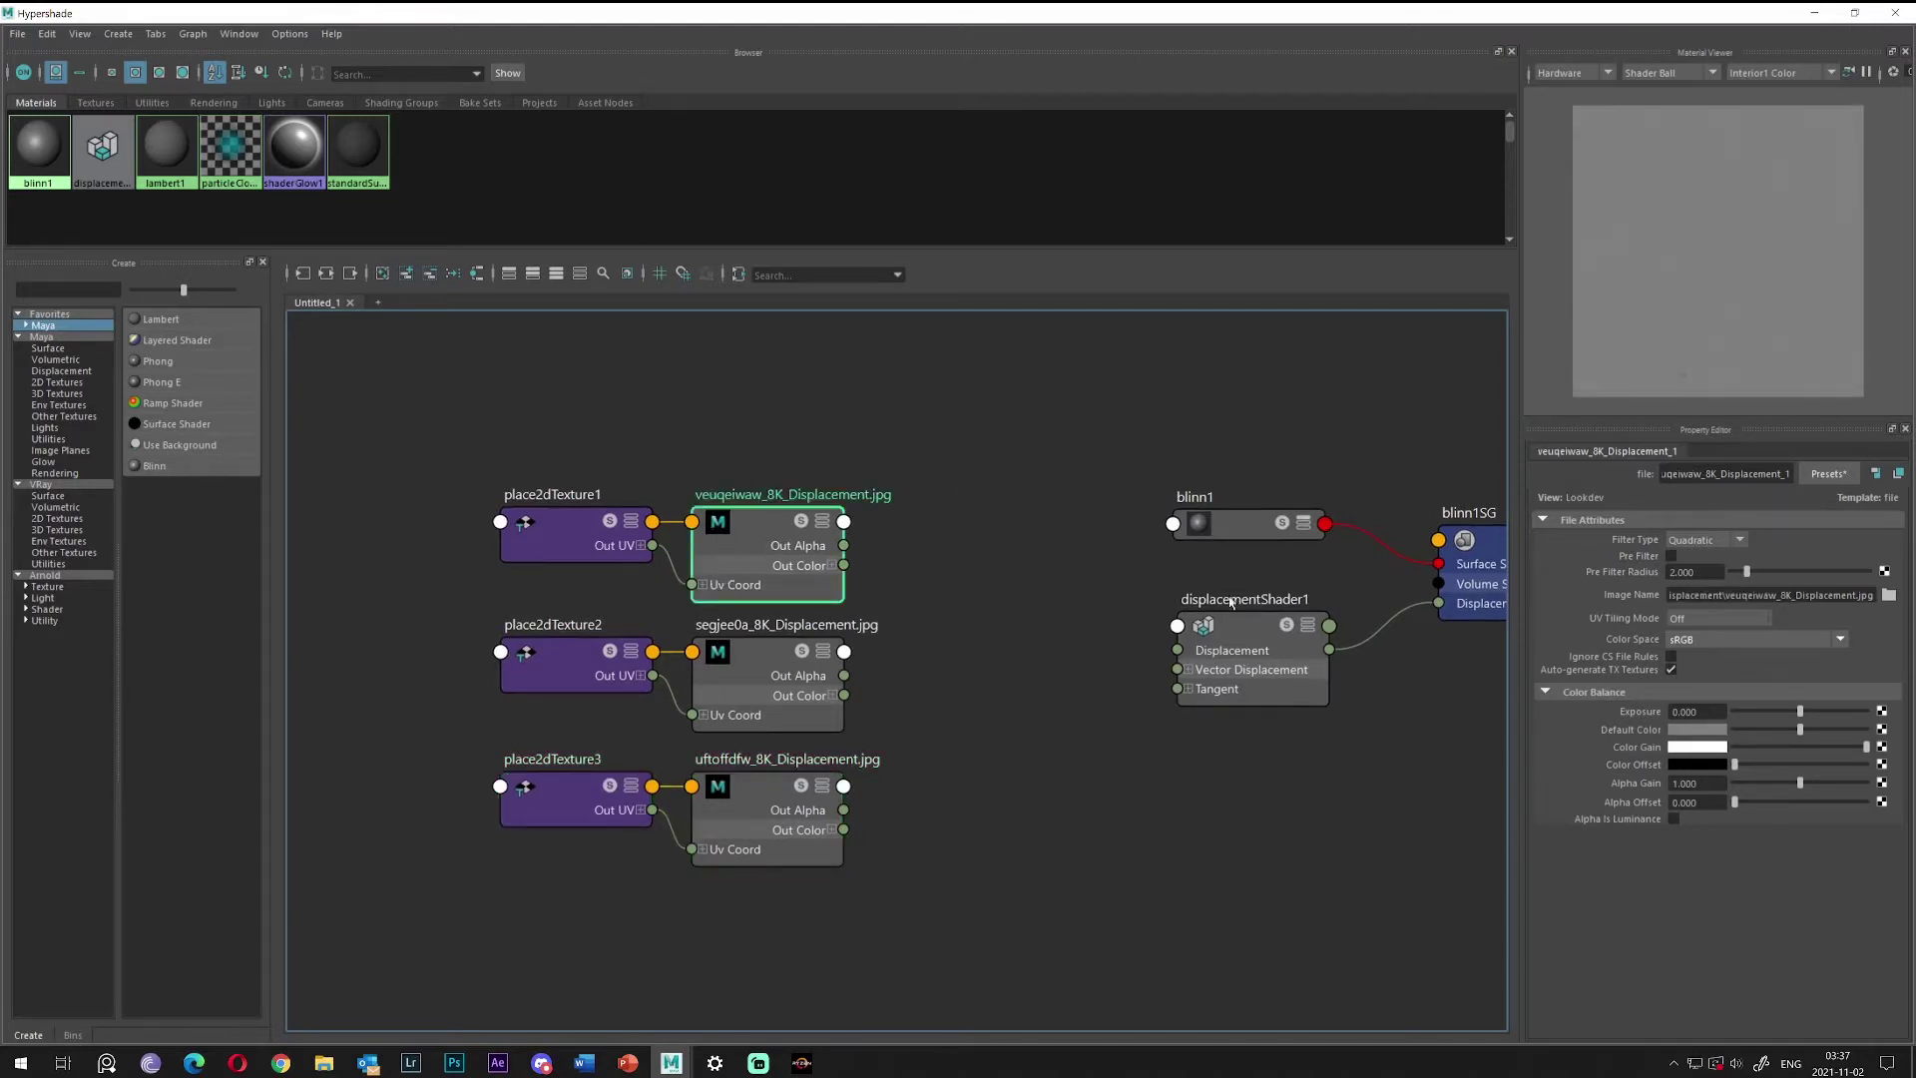
Set the veuqeiwaw texture node to Raw color space with Auto-generate TX Textures off and Alpha Is Luminance on.
{"action": "left_click", "coordinate": [1706, 640]}
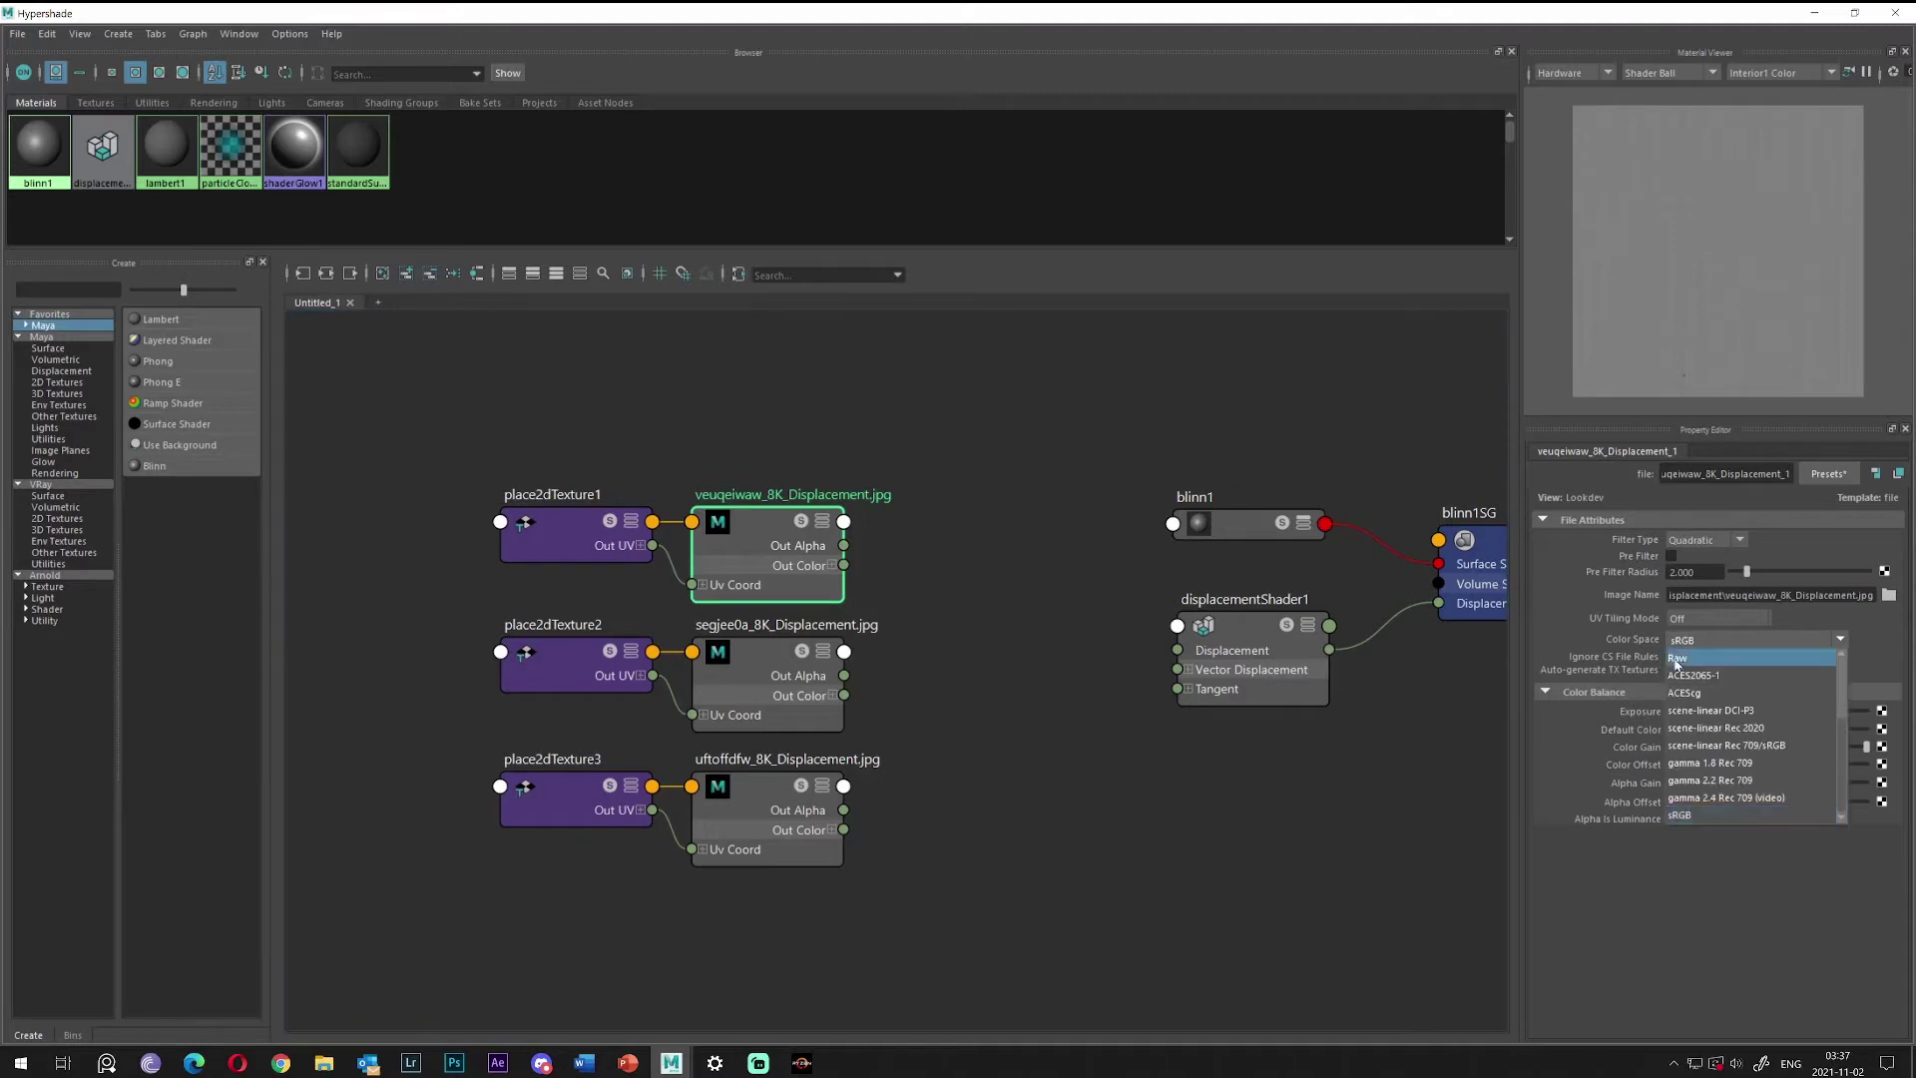
{"action": "left_click", "coordinate": [1680, 660]}
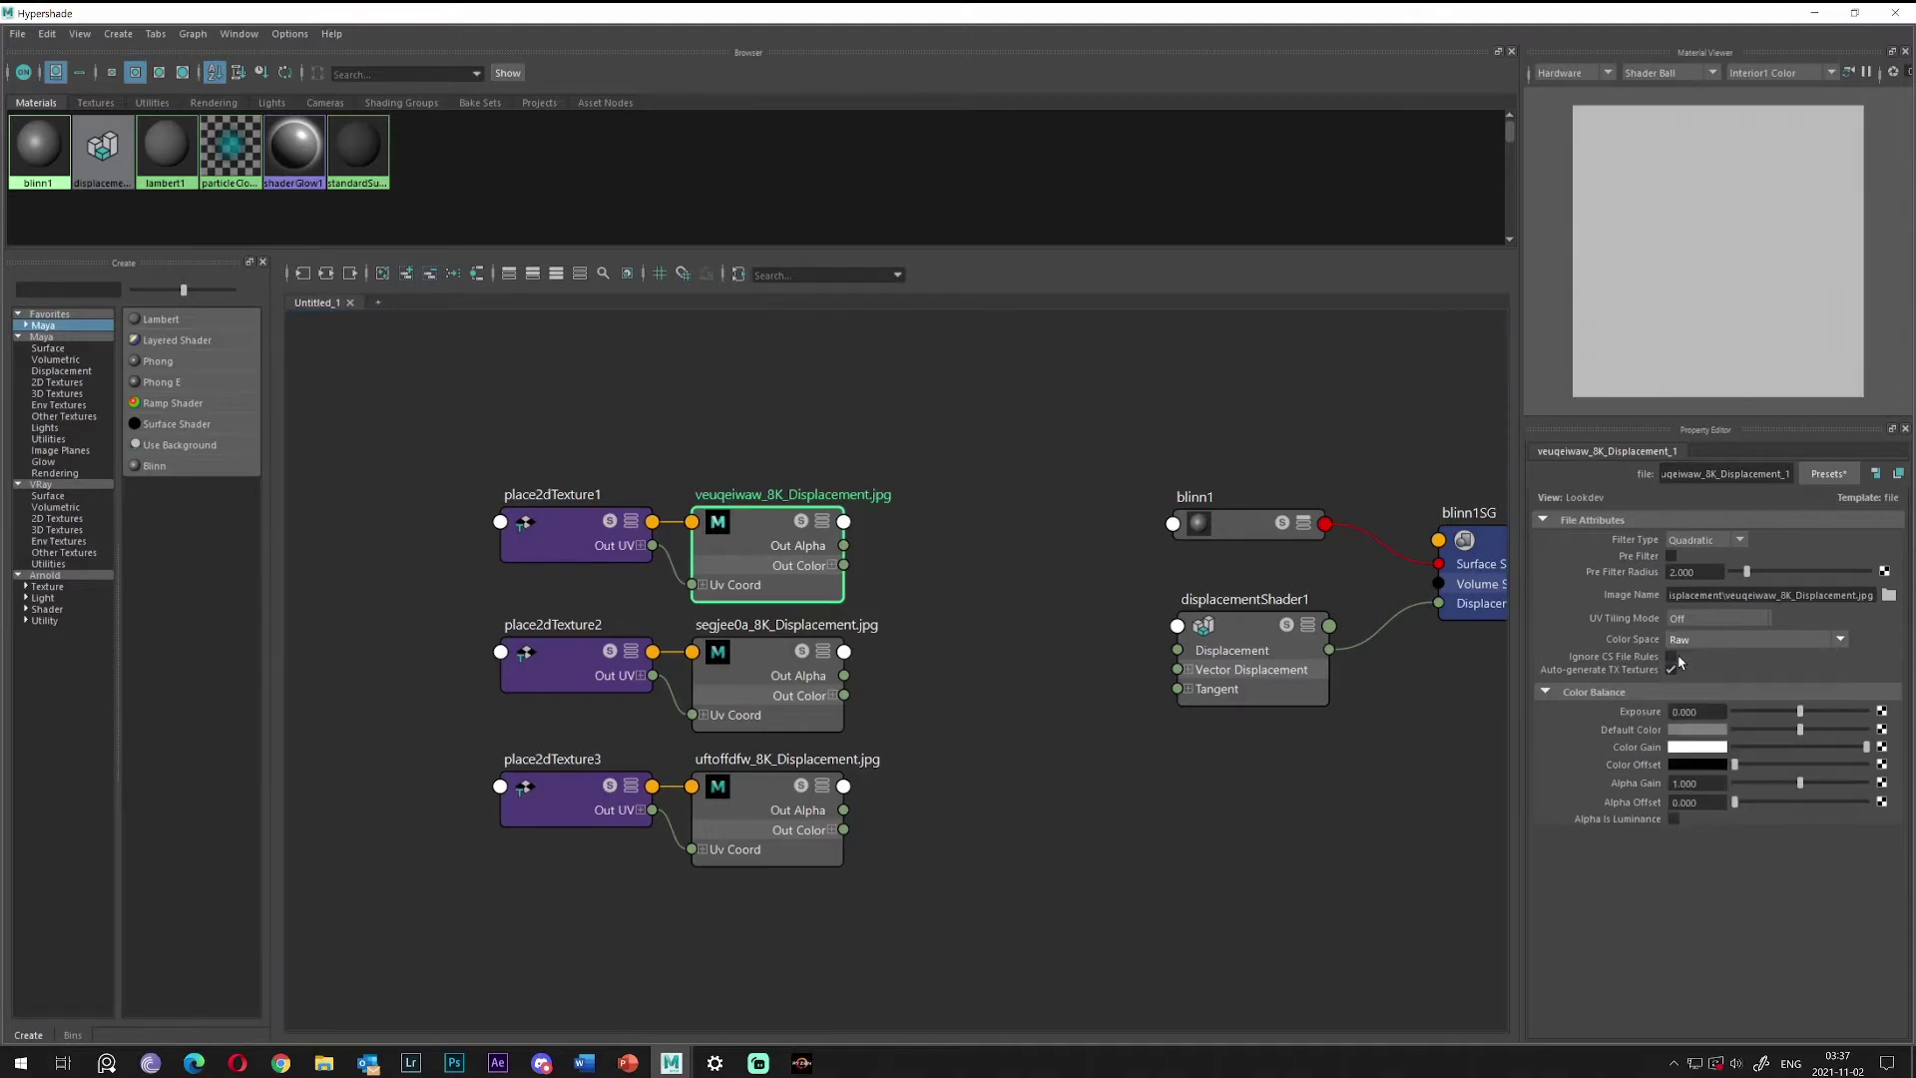
{"action": "left_click", "coordinate": [1674, 819]}
Turn off Auto-generate TX Textures for the segjee0a texture node and set its color space to Raw.
{"action": "left_click", "coordinate": [758, 654]}
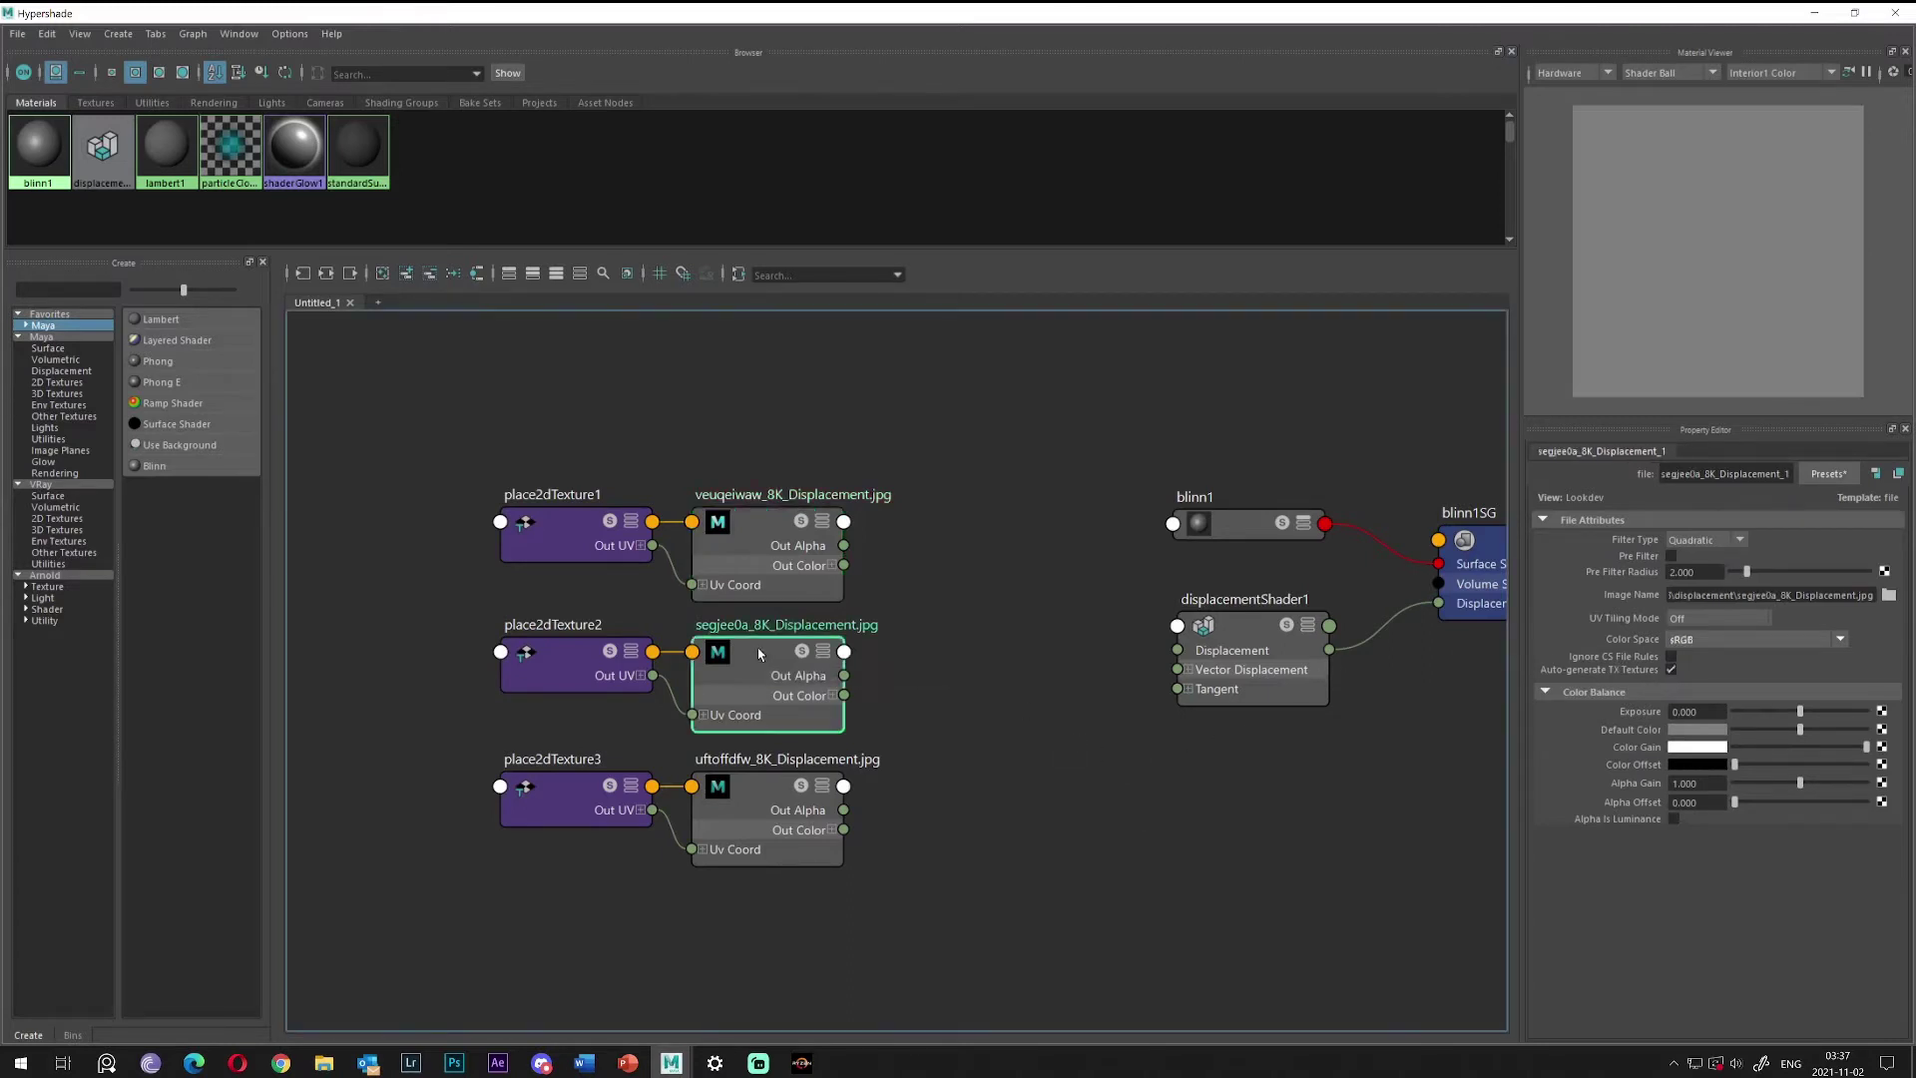
{"action": "left_click", "coordinate": [1671, 669]}
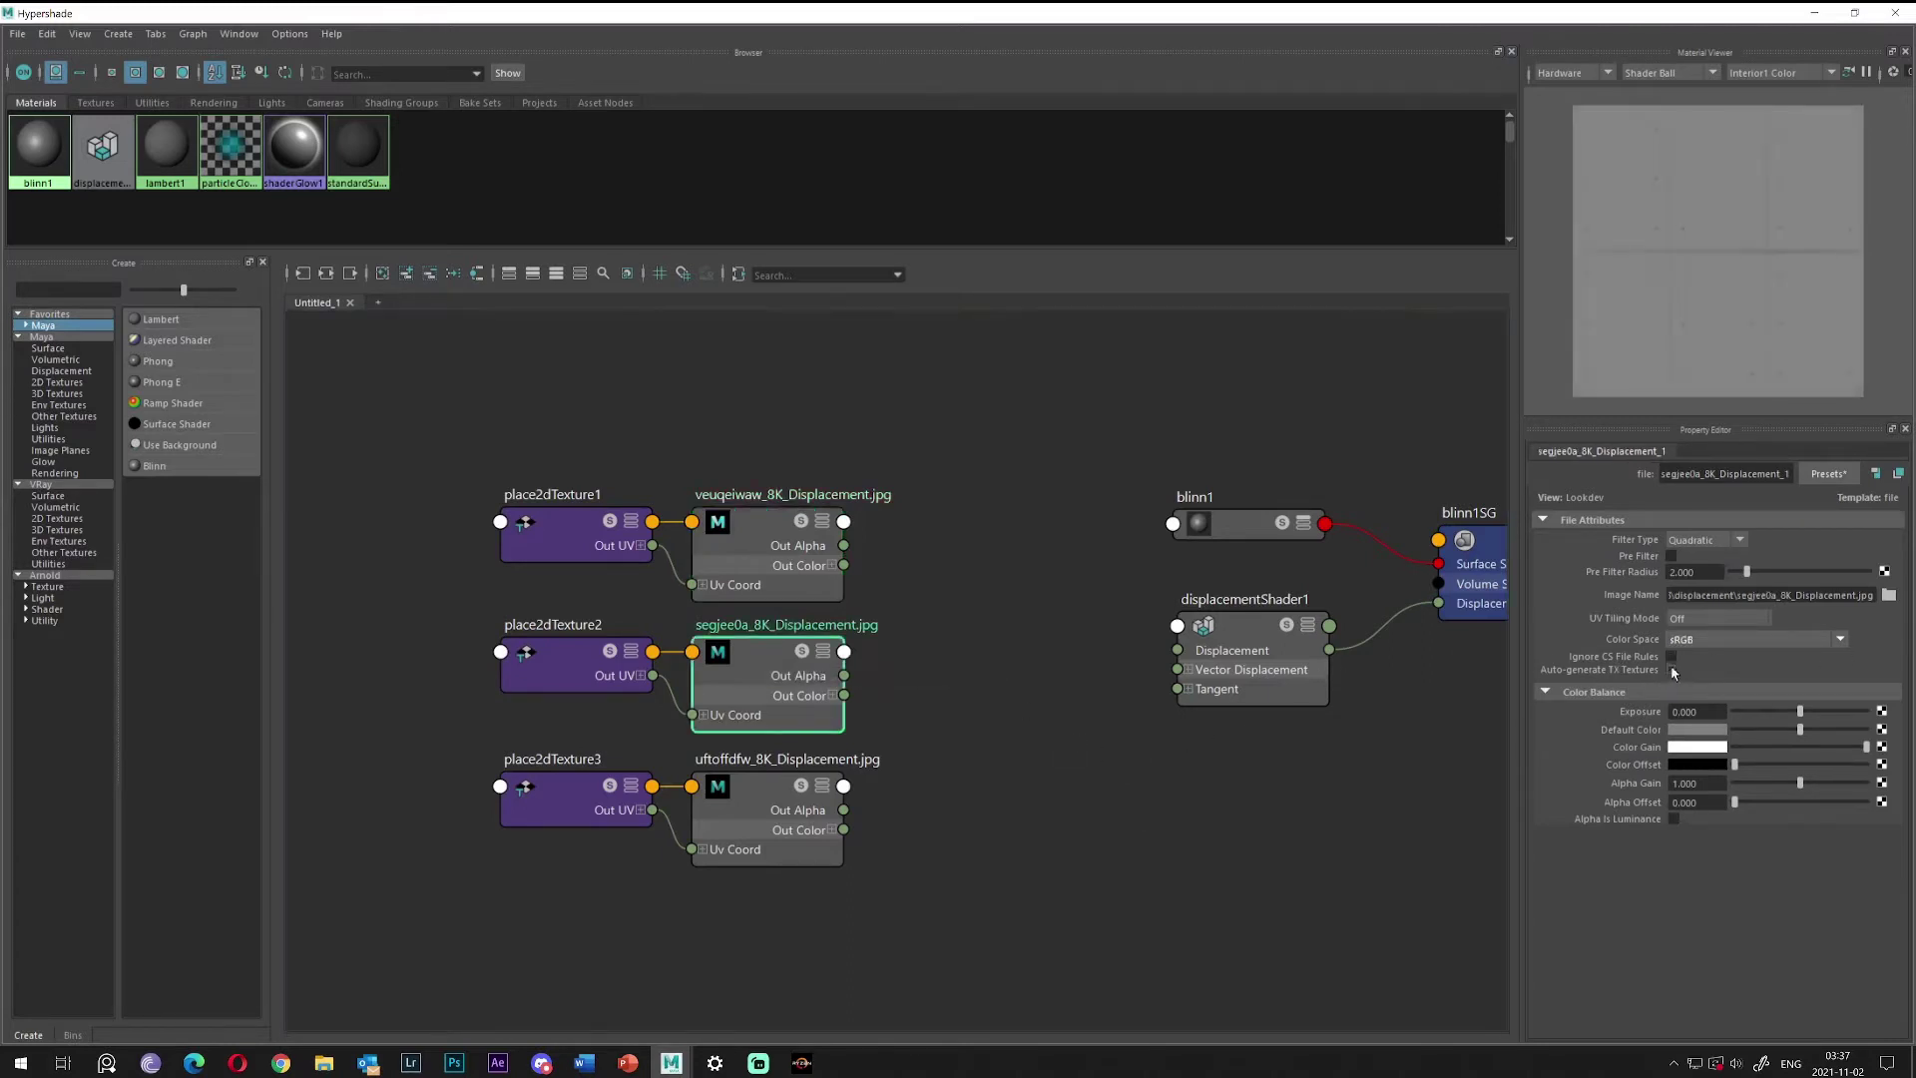
{"action": "left_click", "coordinate": [1708, 641]}
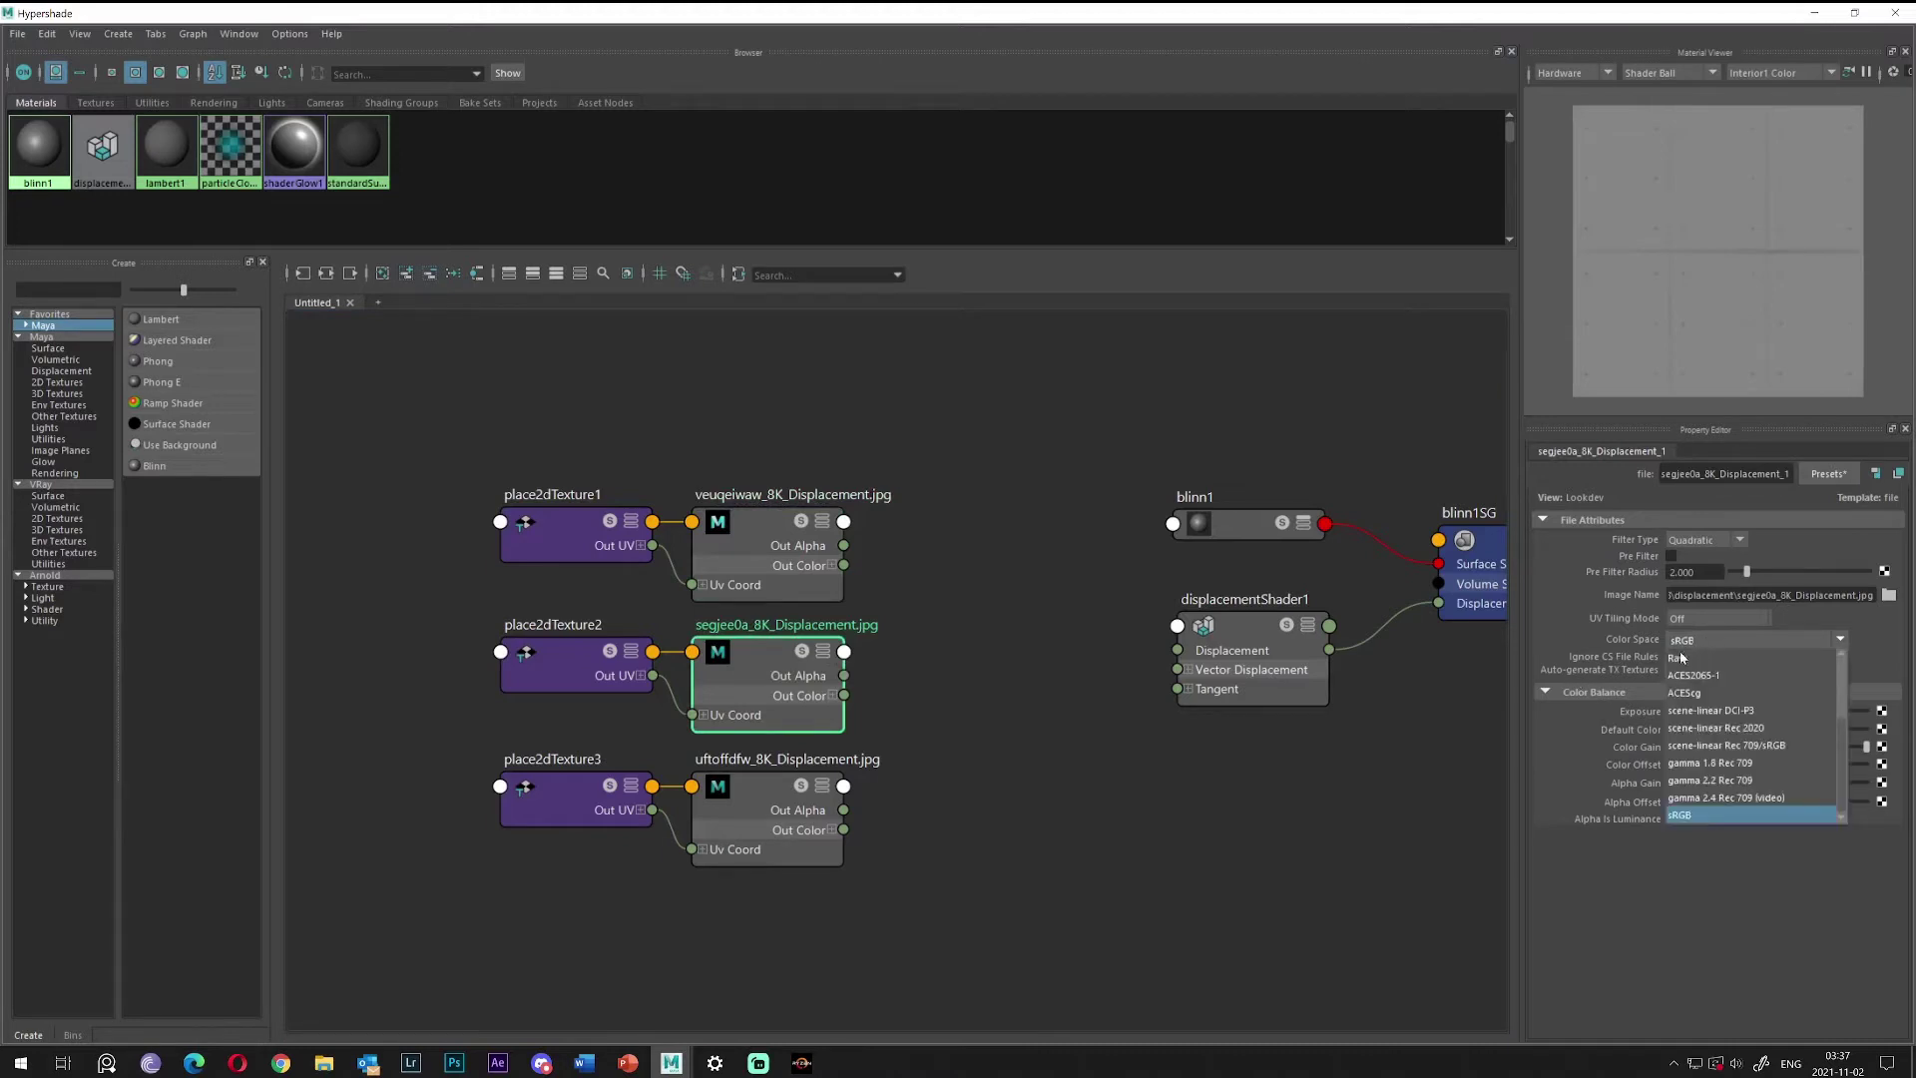
{"action": "left_click", "coordinate": [1702, 657]}
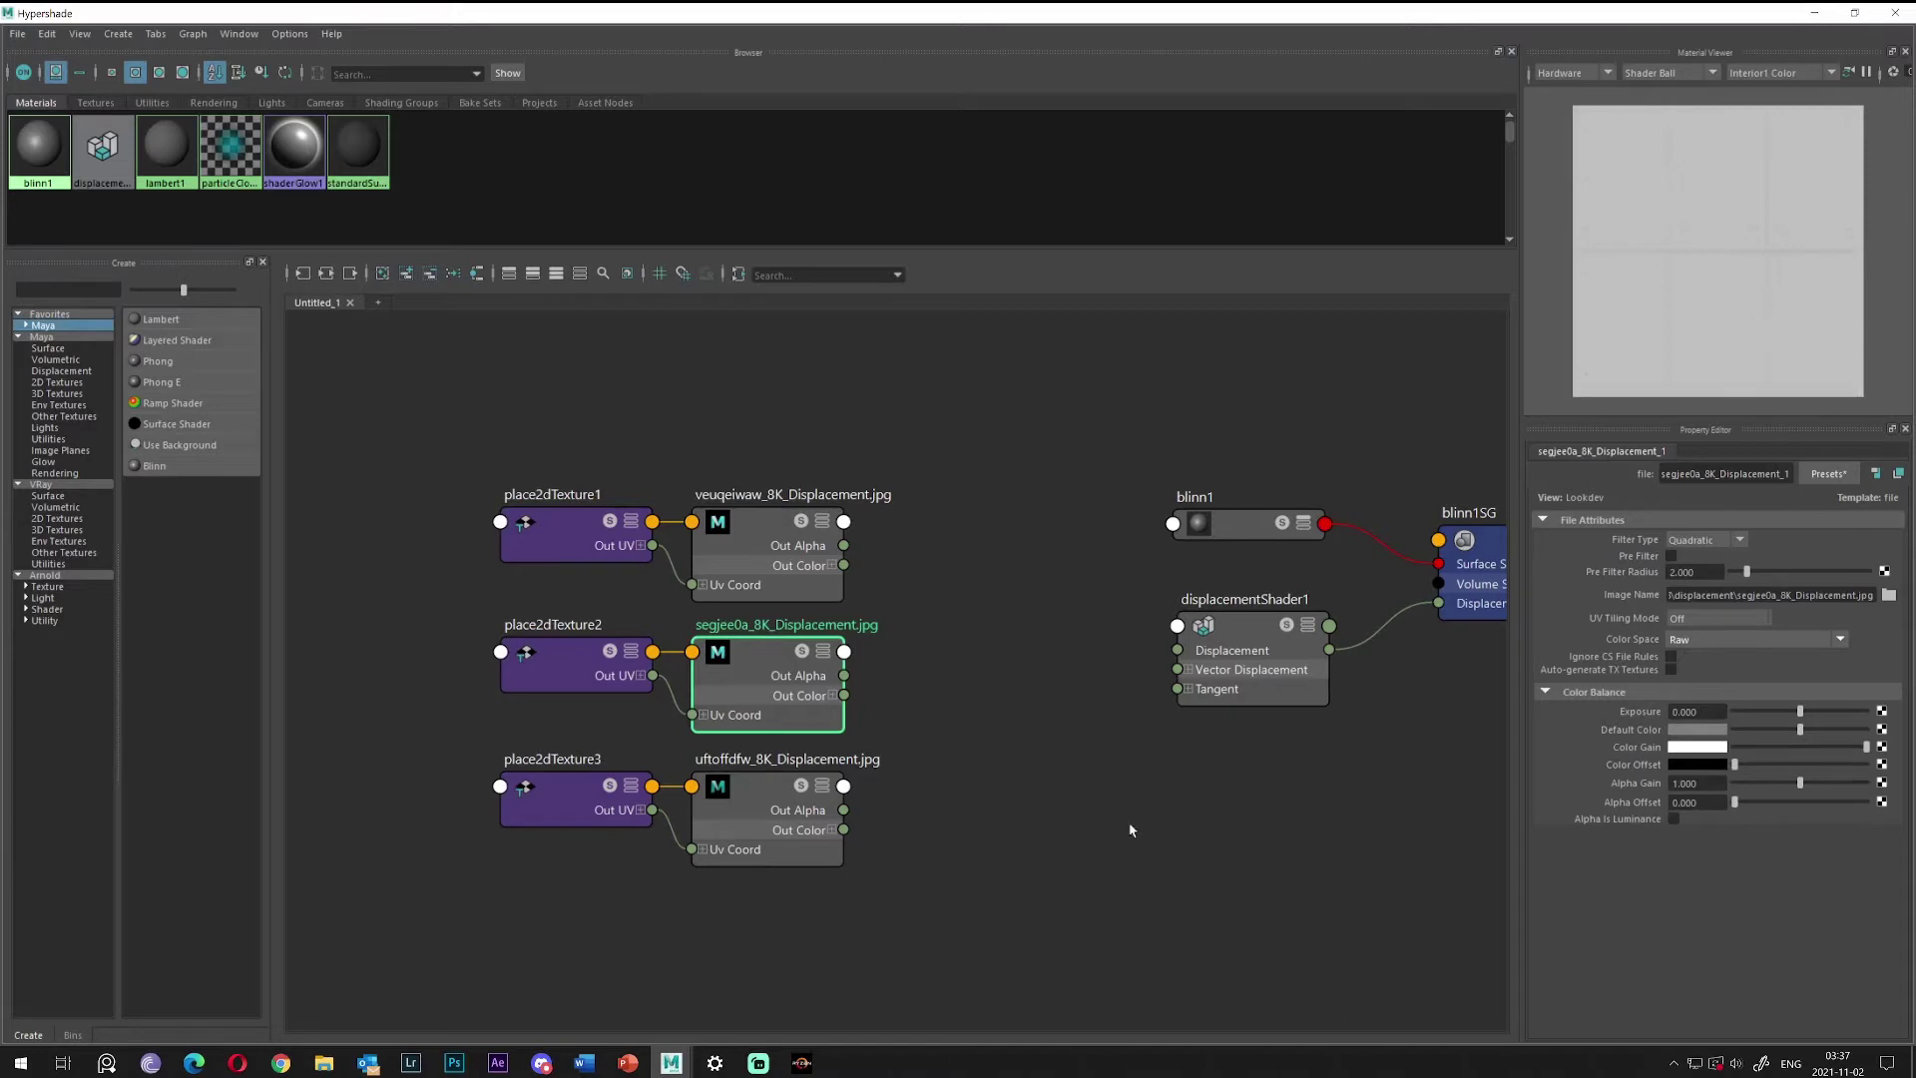
Turn off Auto-generate TX Textures for the uftoffdfw texture node and set its color space to Raw.
{"action": "left_click", "coordinate": [748, 794]}
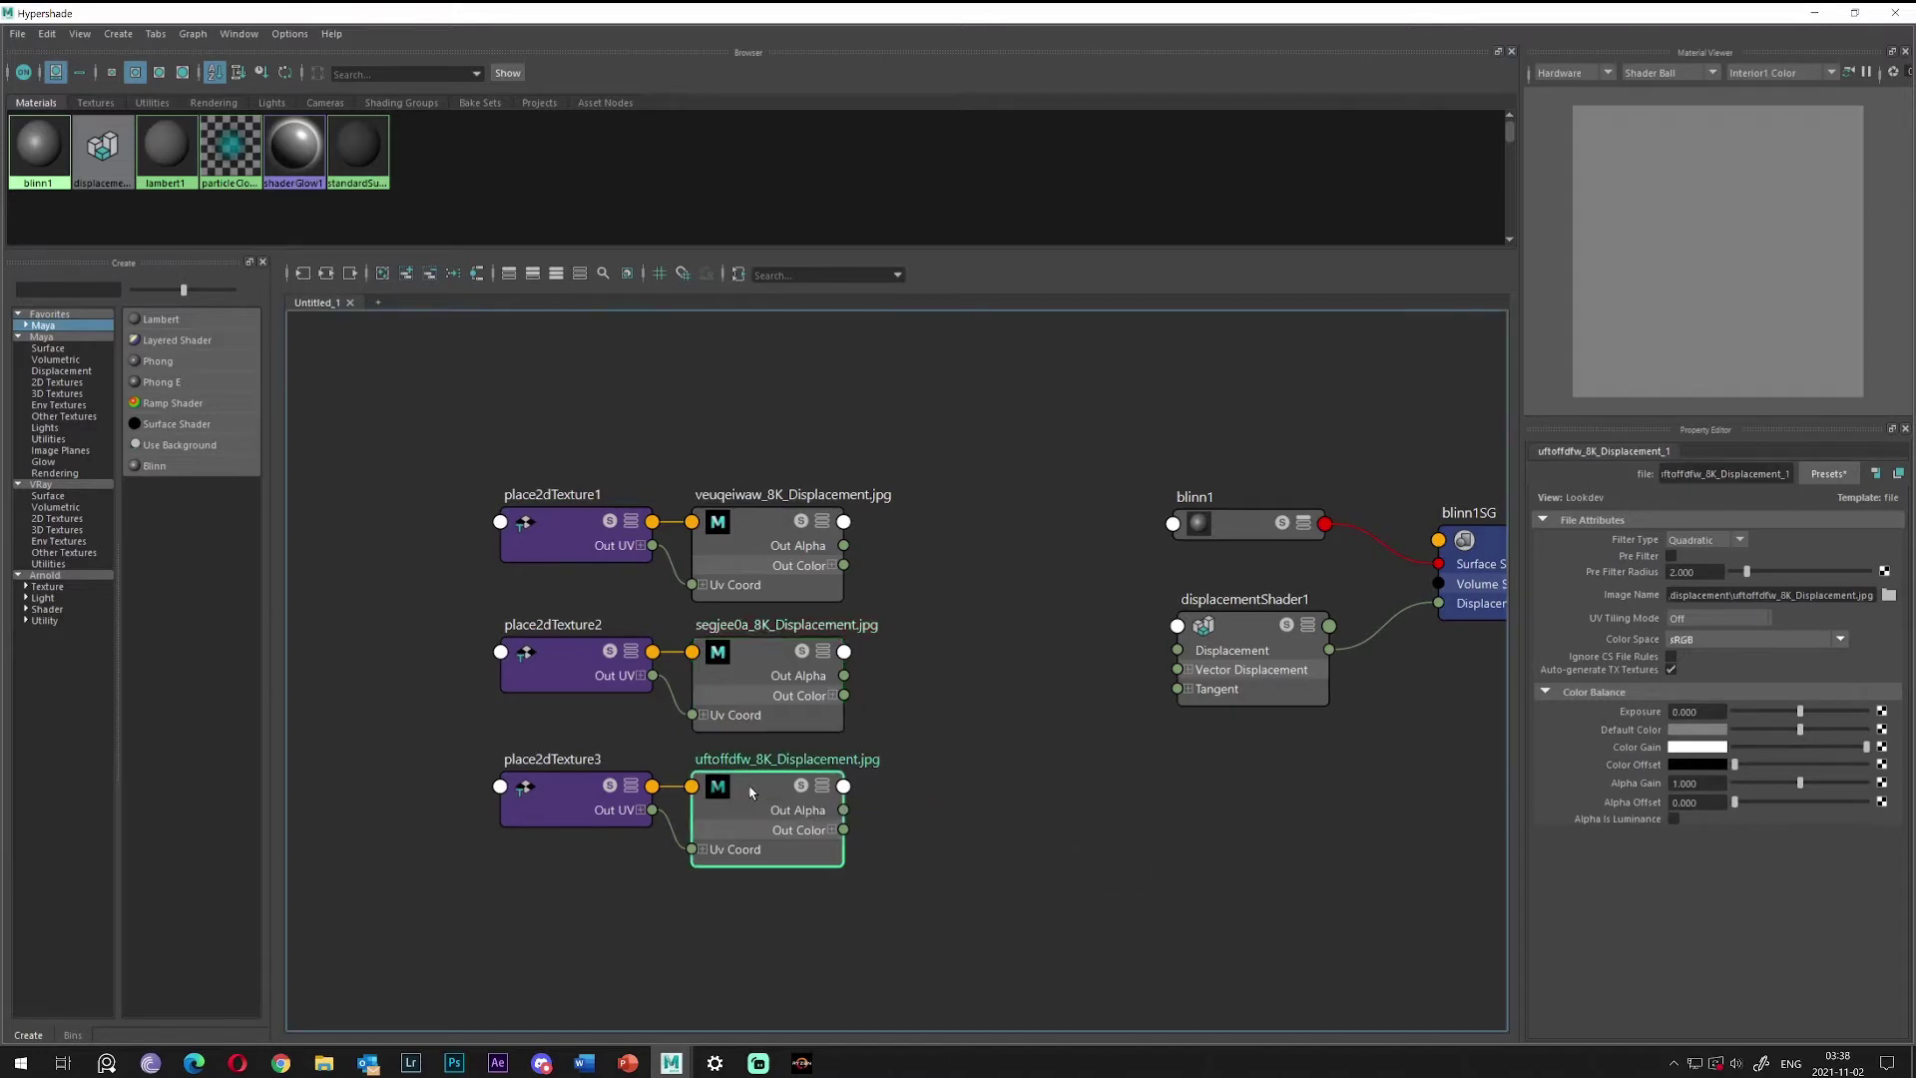
{"action": "left_click", "coordinate": [1672, 670]}
{"action": "left_click", "coordinate": [1697, 639]}
{"action": "left_click", "coordinate": [1696, 652]}
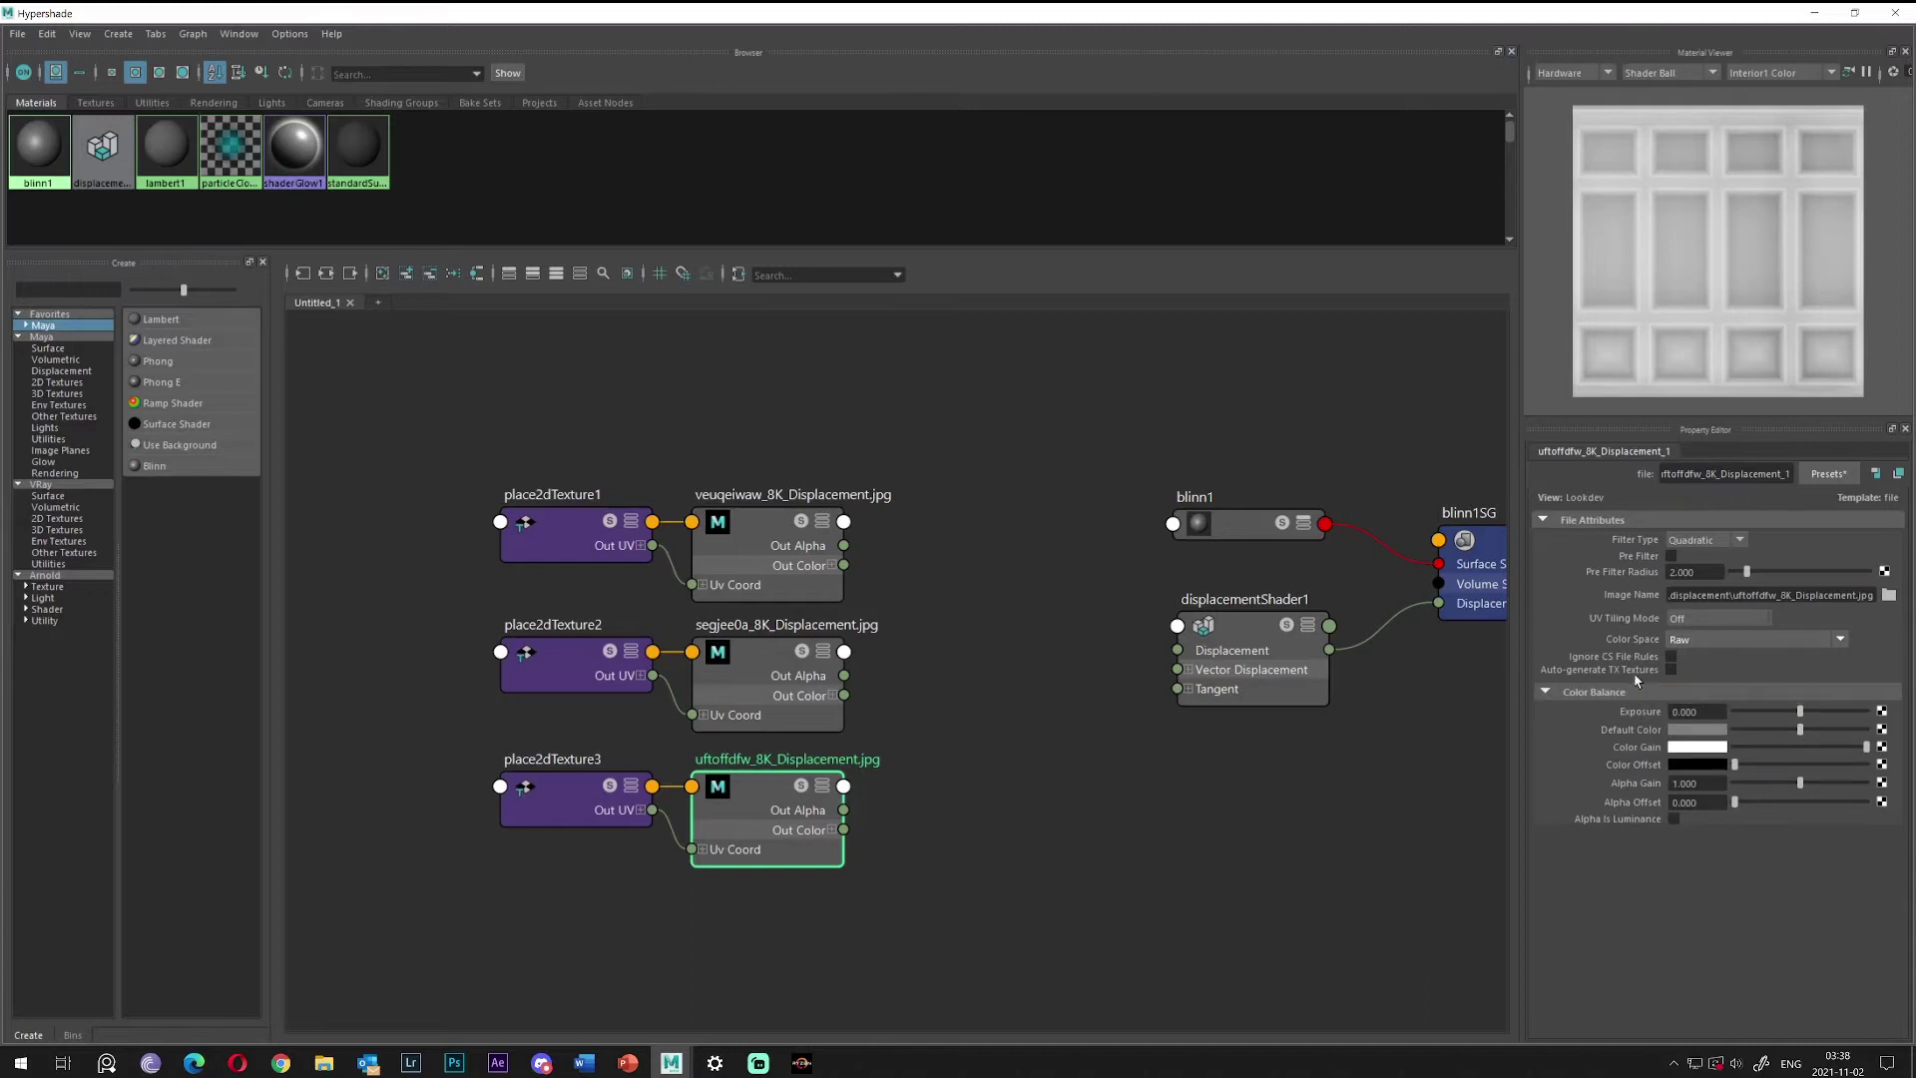
Check the veuqeiwaw texture's settings and enable Alpha Is Luminance on the segjee0a and uftoffdfw texture nodes.
{"action": "left_click", "coordinate": [743, 534]}
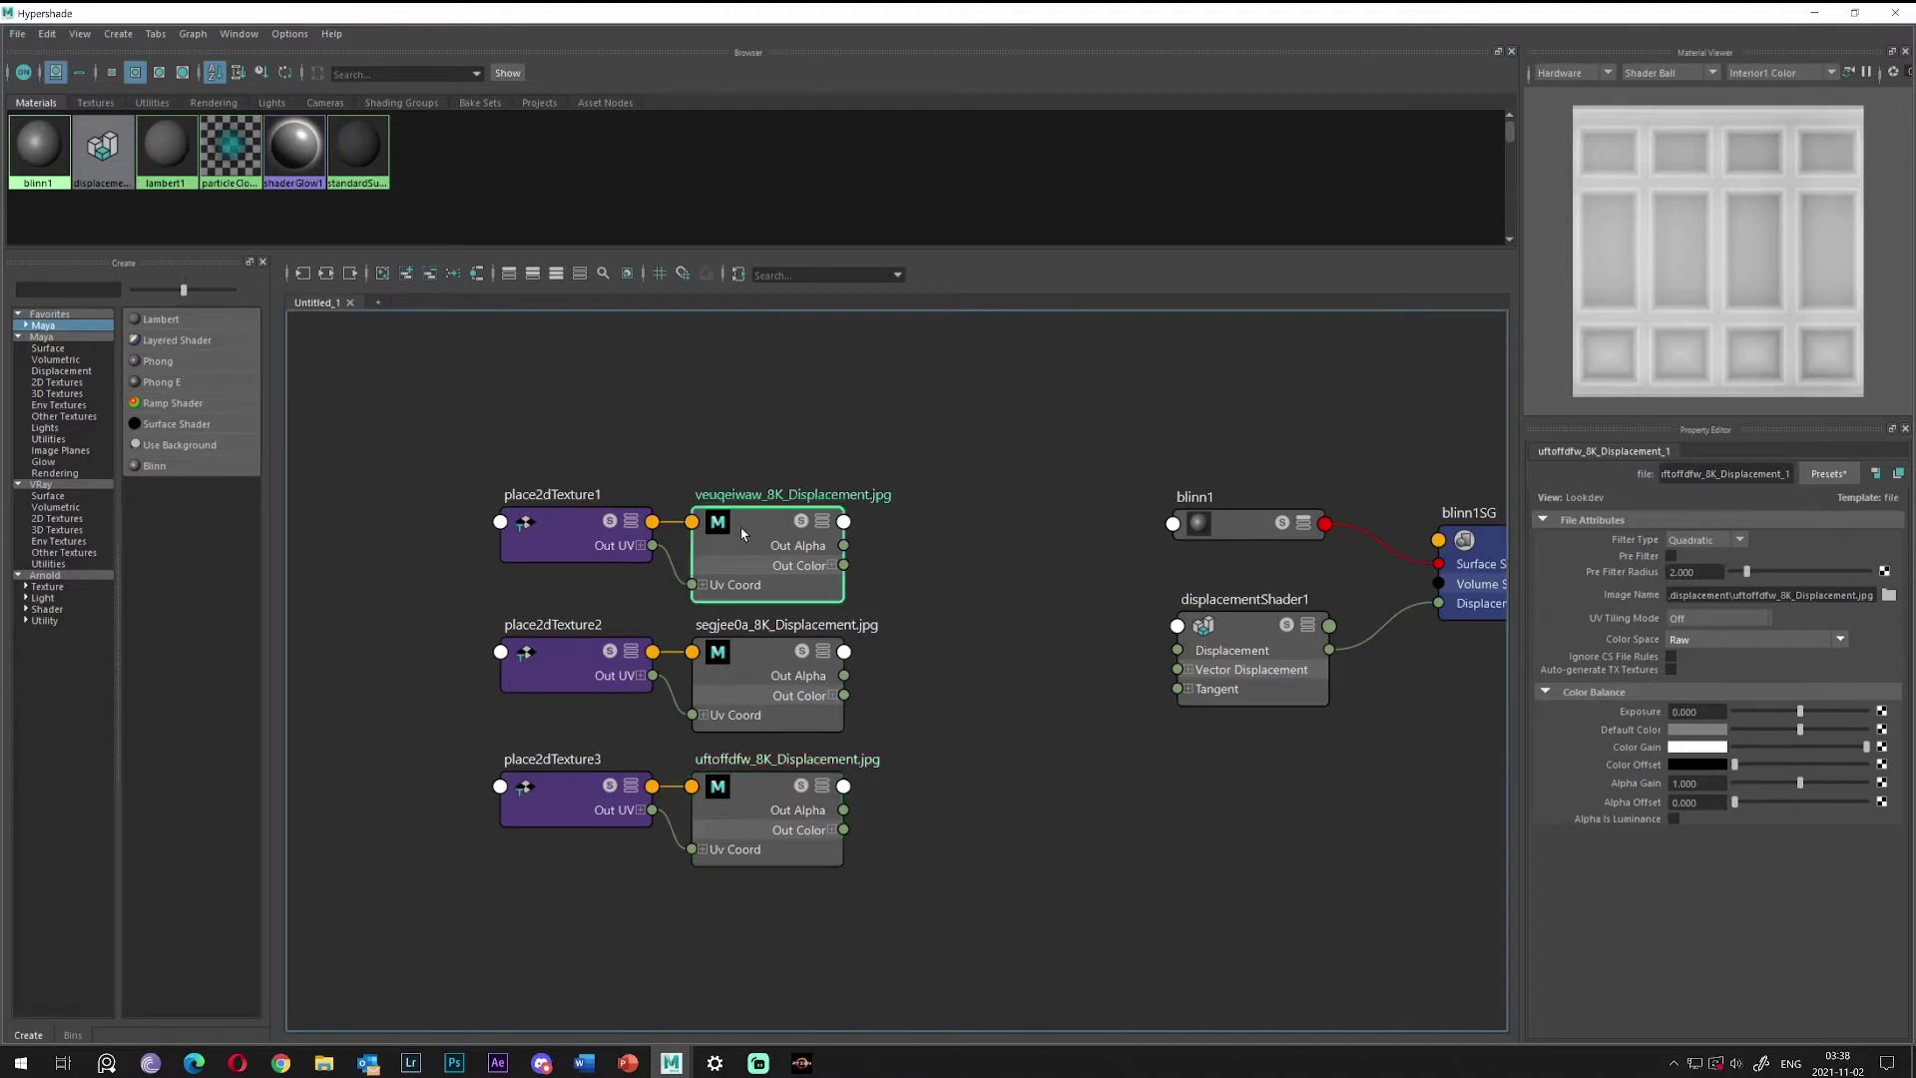
{"action": "left_click", "coordinate": [755, 674]}
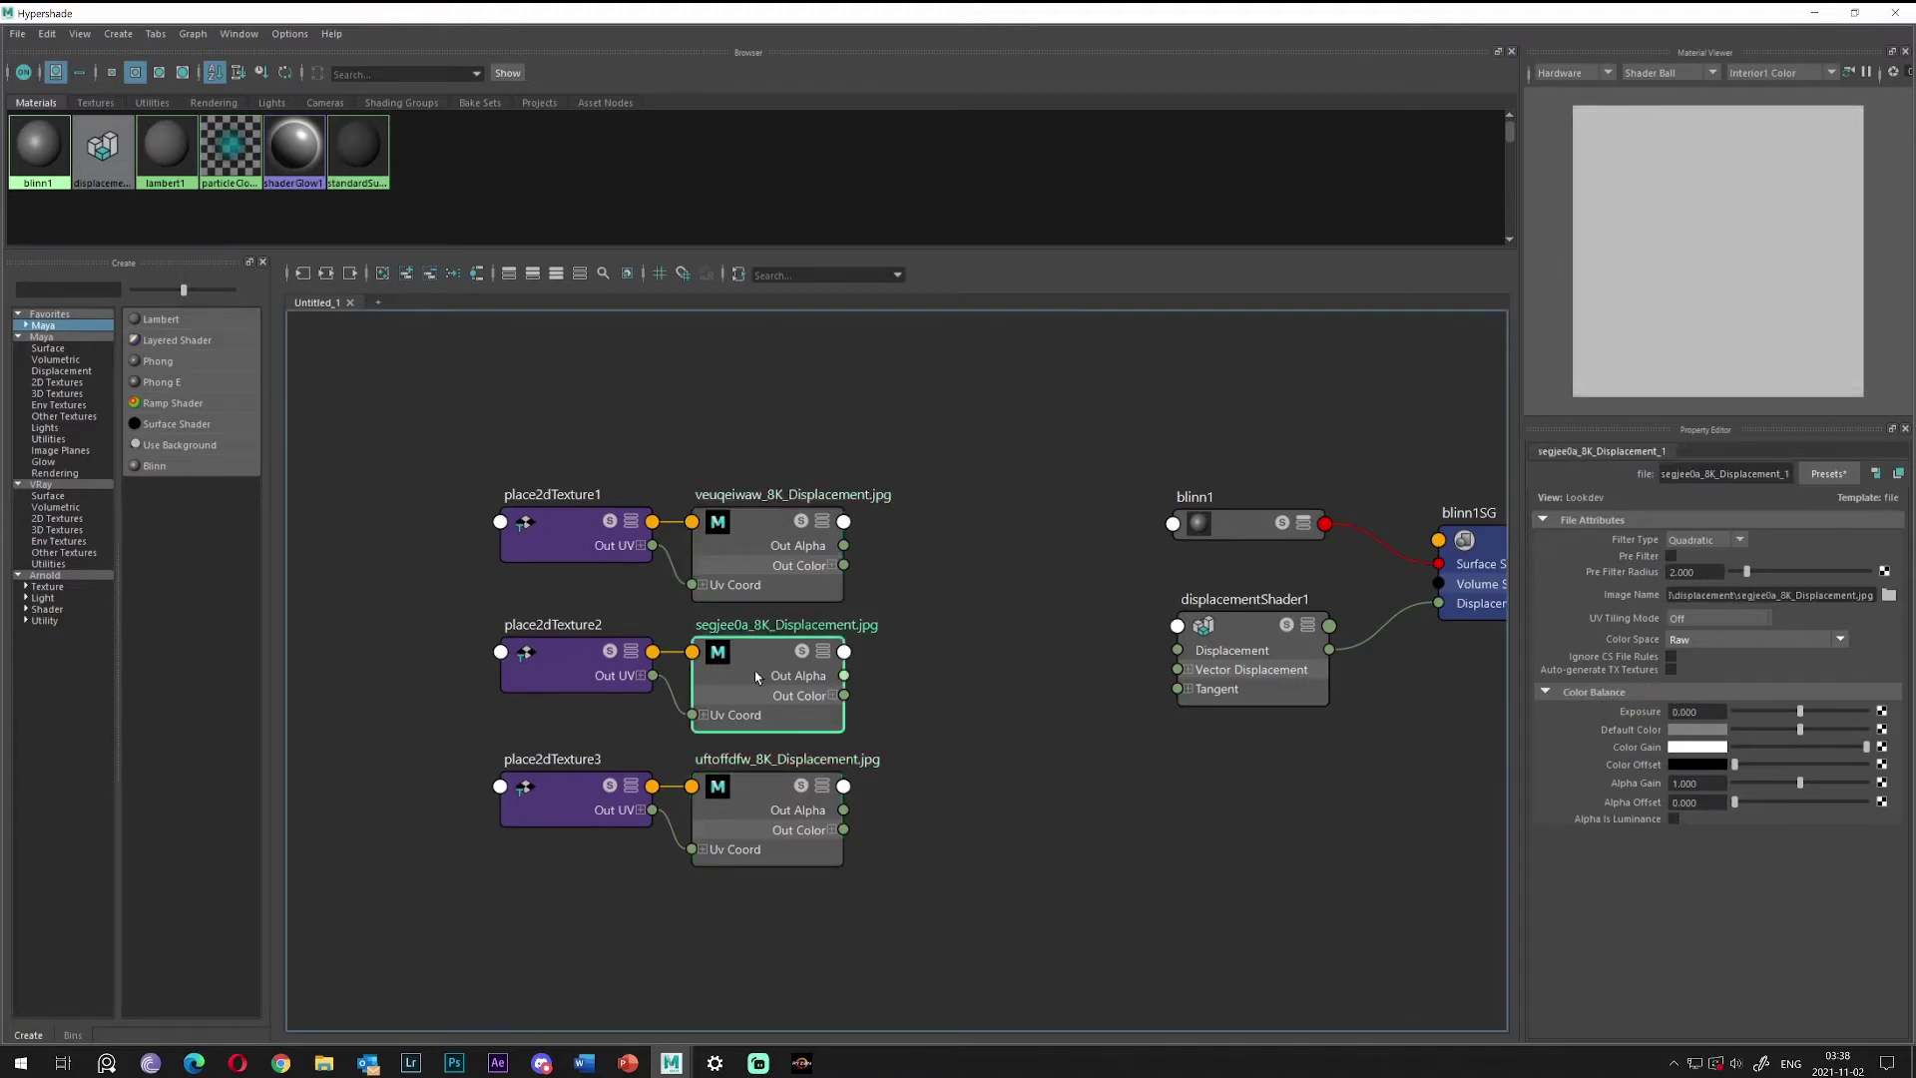
{"action": "left_click", "coordinate": [739, 554]}
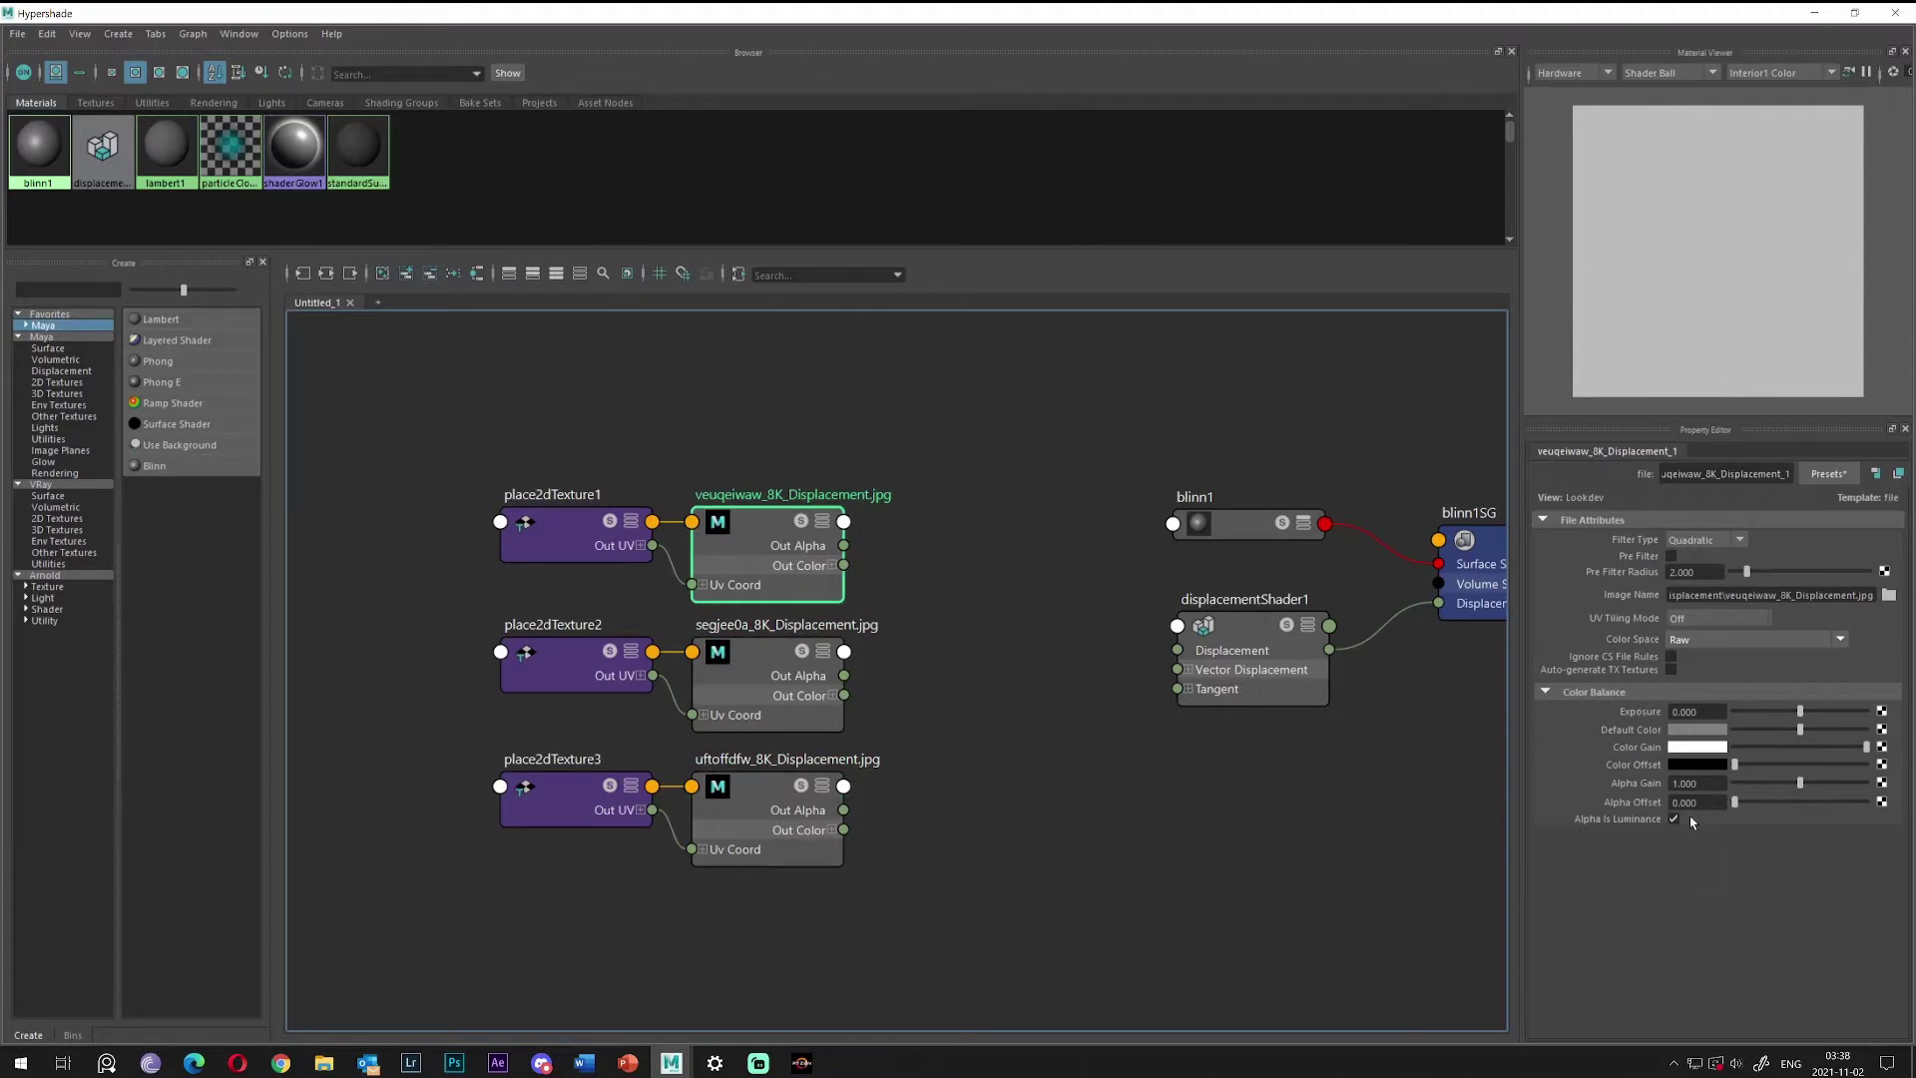
{"action": "left_click", "coordinate": [805, 676]}
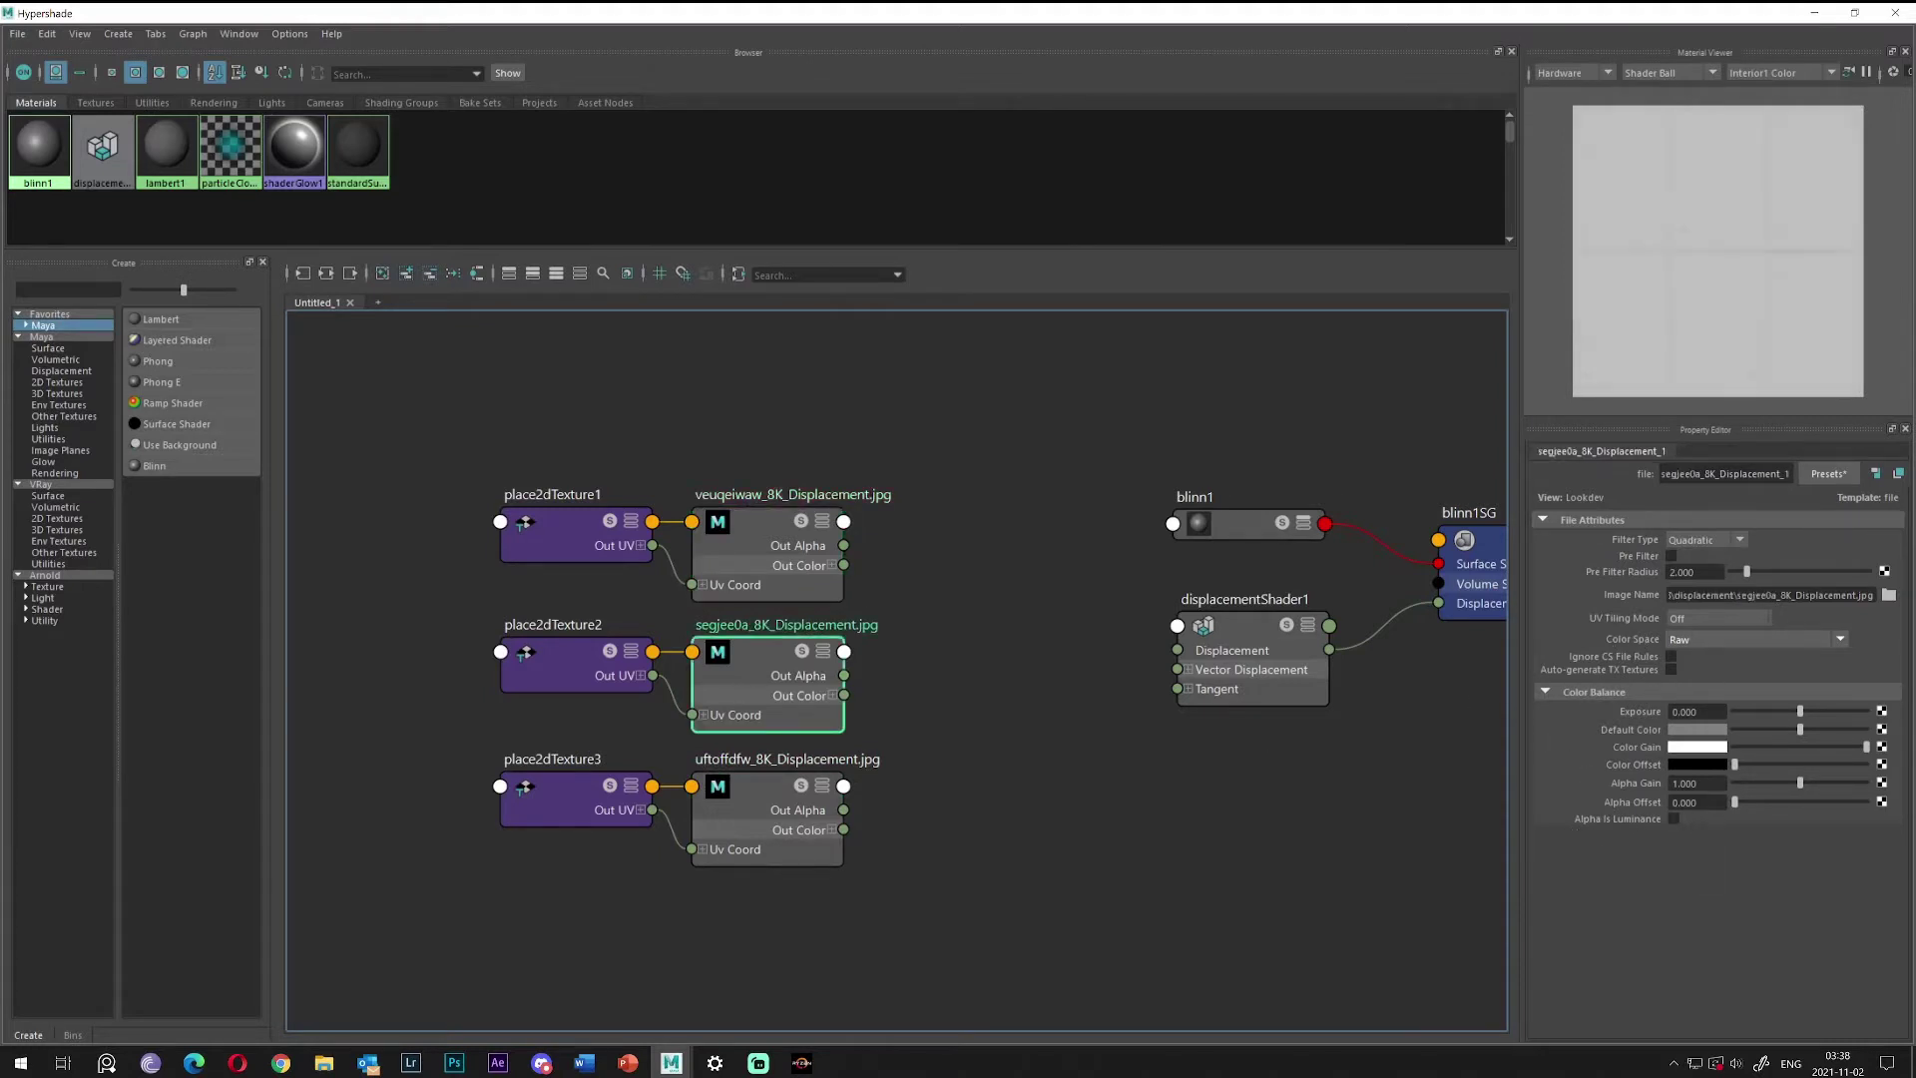
{"action": "left_click", "coordinate": [799, 813]}
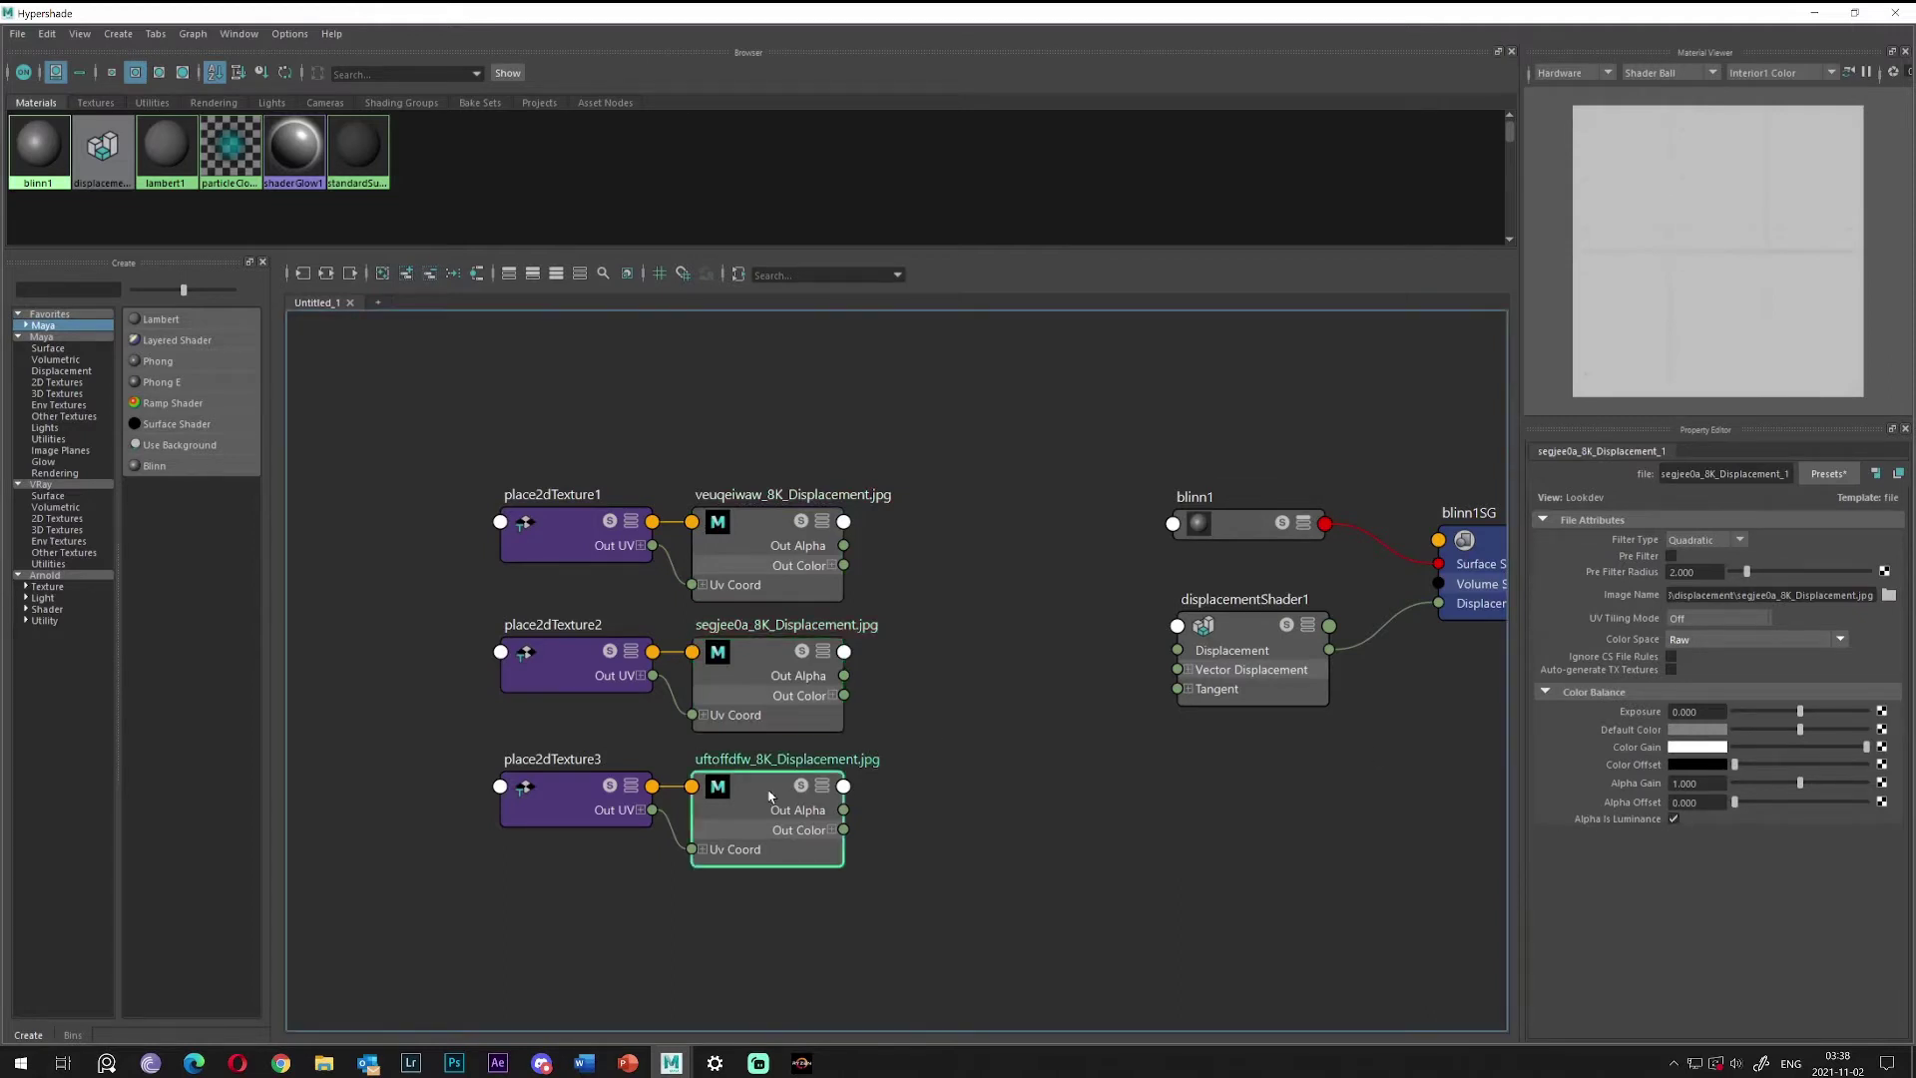
{"action": "left_click", "coordinate": [1674, 818]}
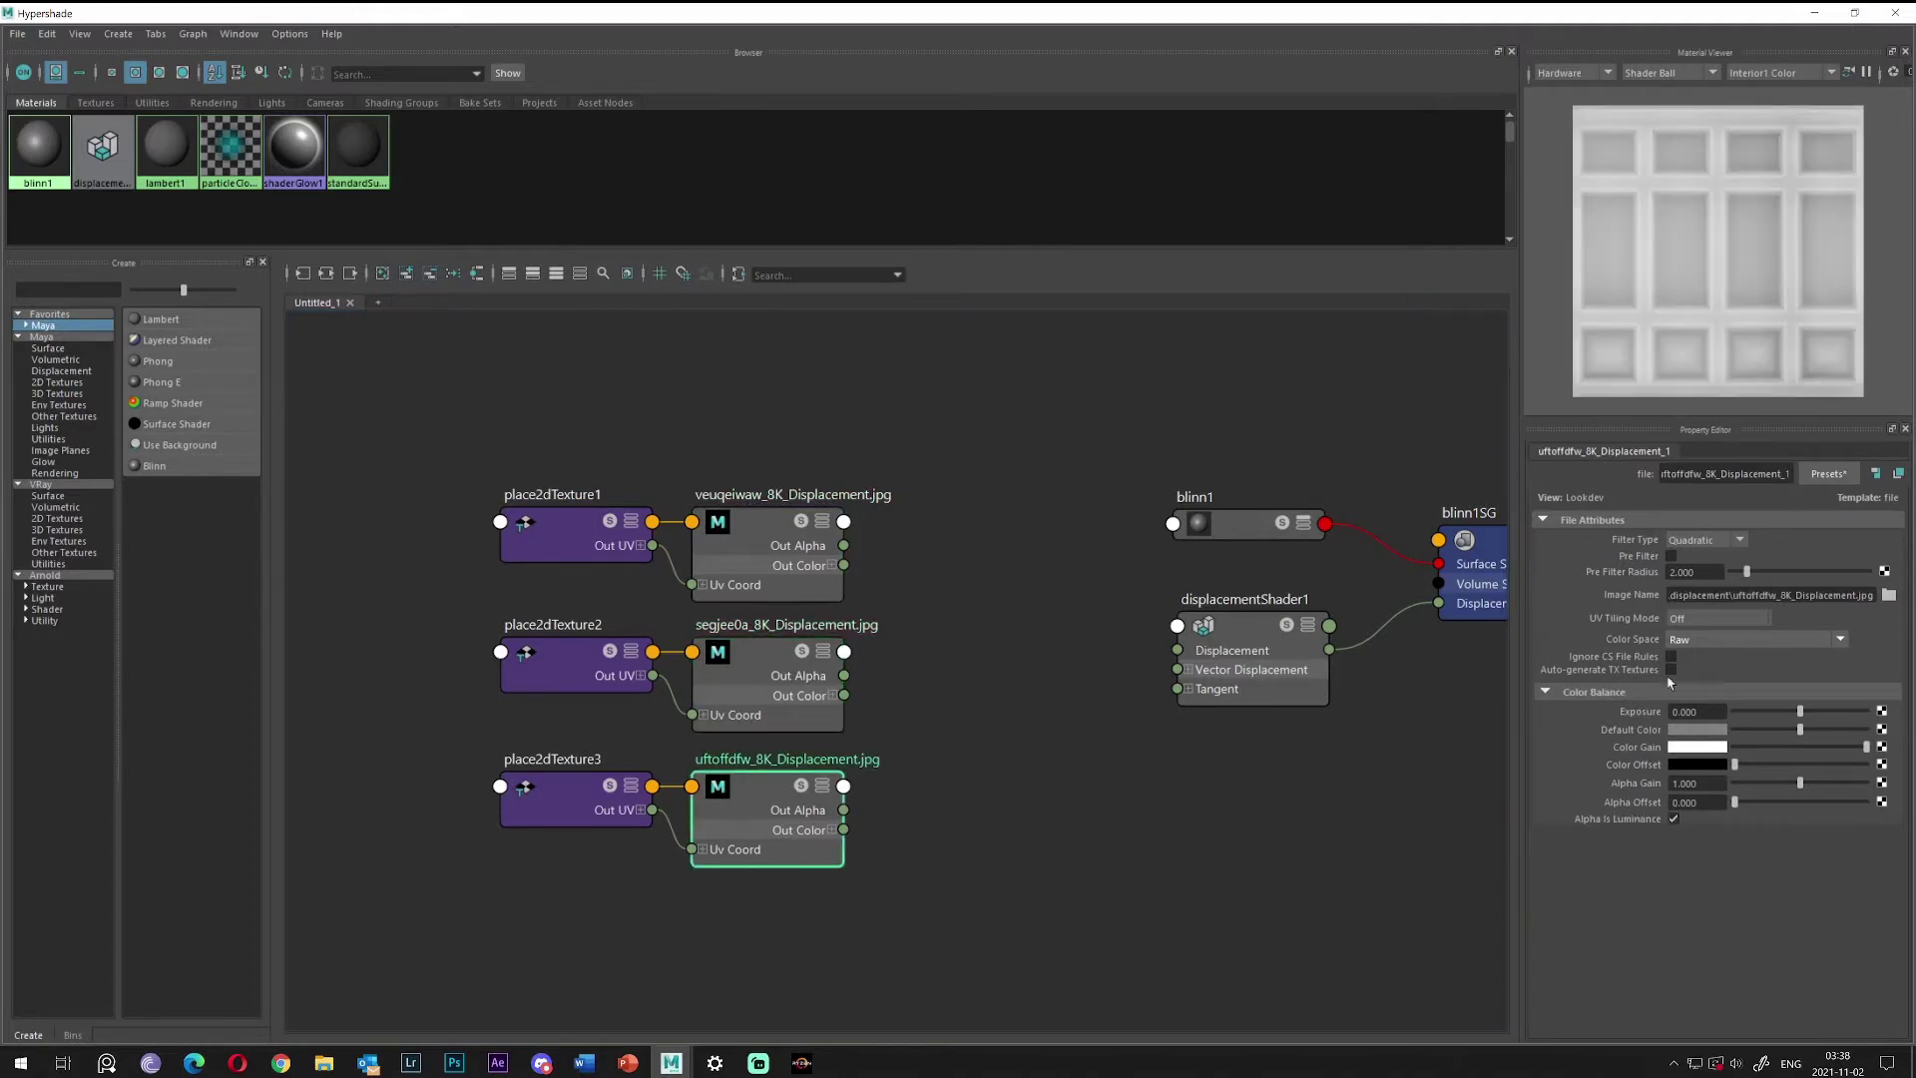
Connect the veuqeiwaw texture's Out Alpha to the Displacement input of displacementShader1.
{"action": "left_click", "coordinate": [1005, 812]}
{"action": "scroll", "coordinate": [997, 697], "scroll_direction": "down", "scroll_amount": 2}
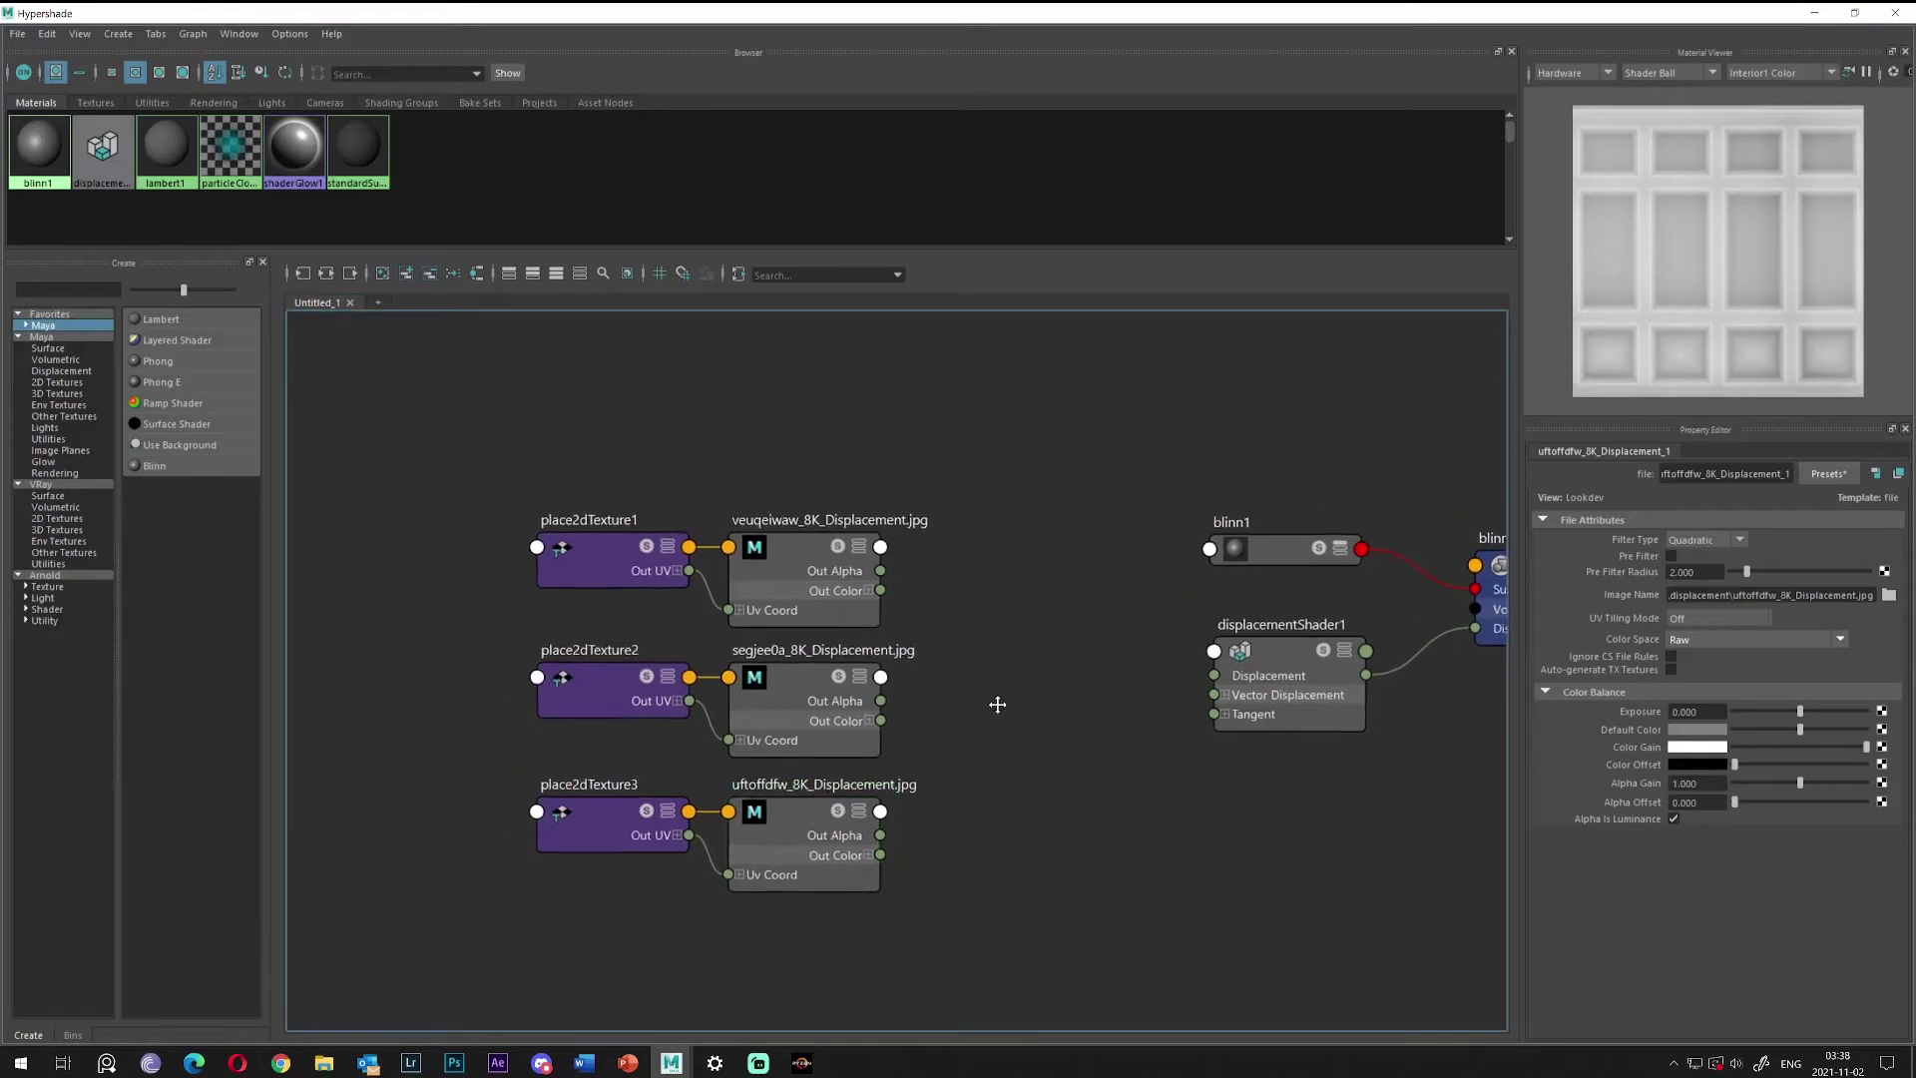
{"action": "middle_click_drag", "start_coordinate": [1032, 691], "coordinate": [940, 692], "text": "alt"}
{"action": "scroll", "coordinate": [825, 676], "scroll_direction": "up", "scroll_amount": 2}
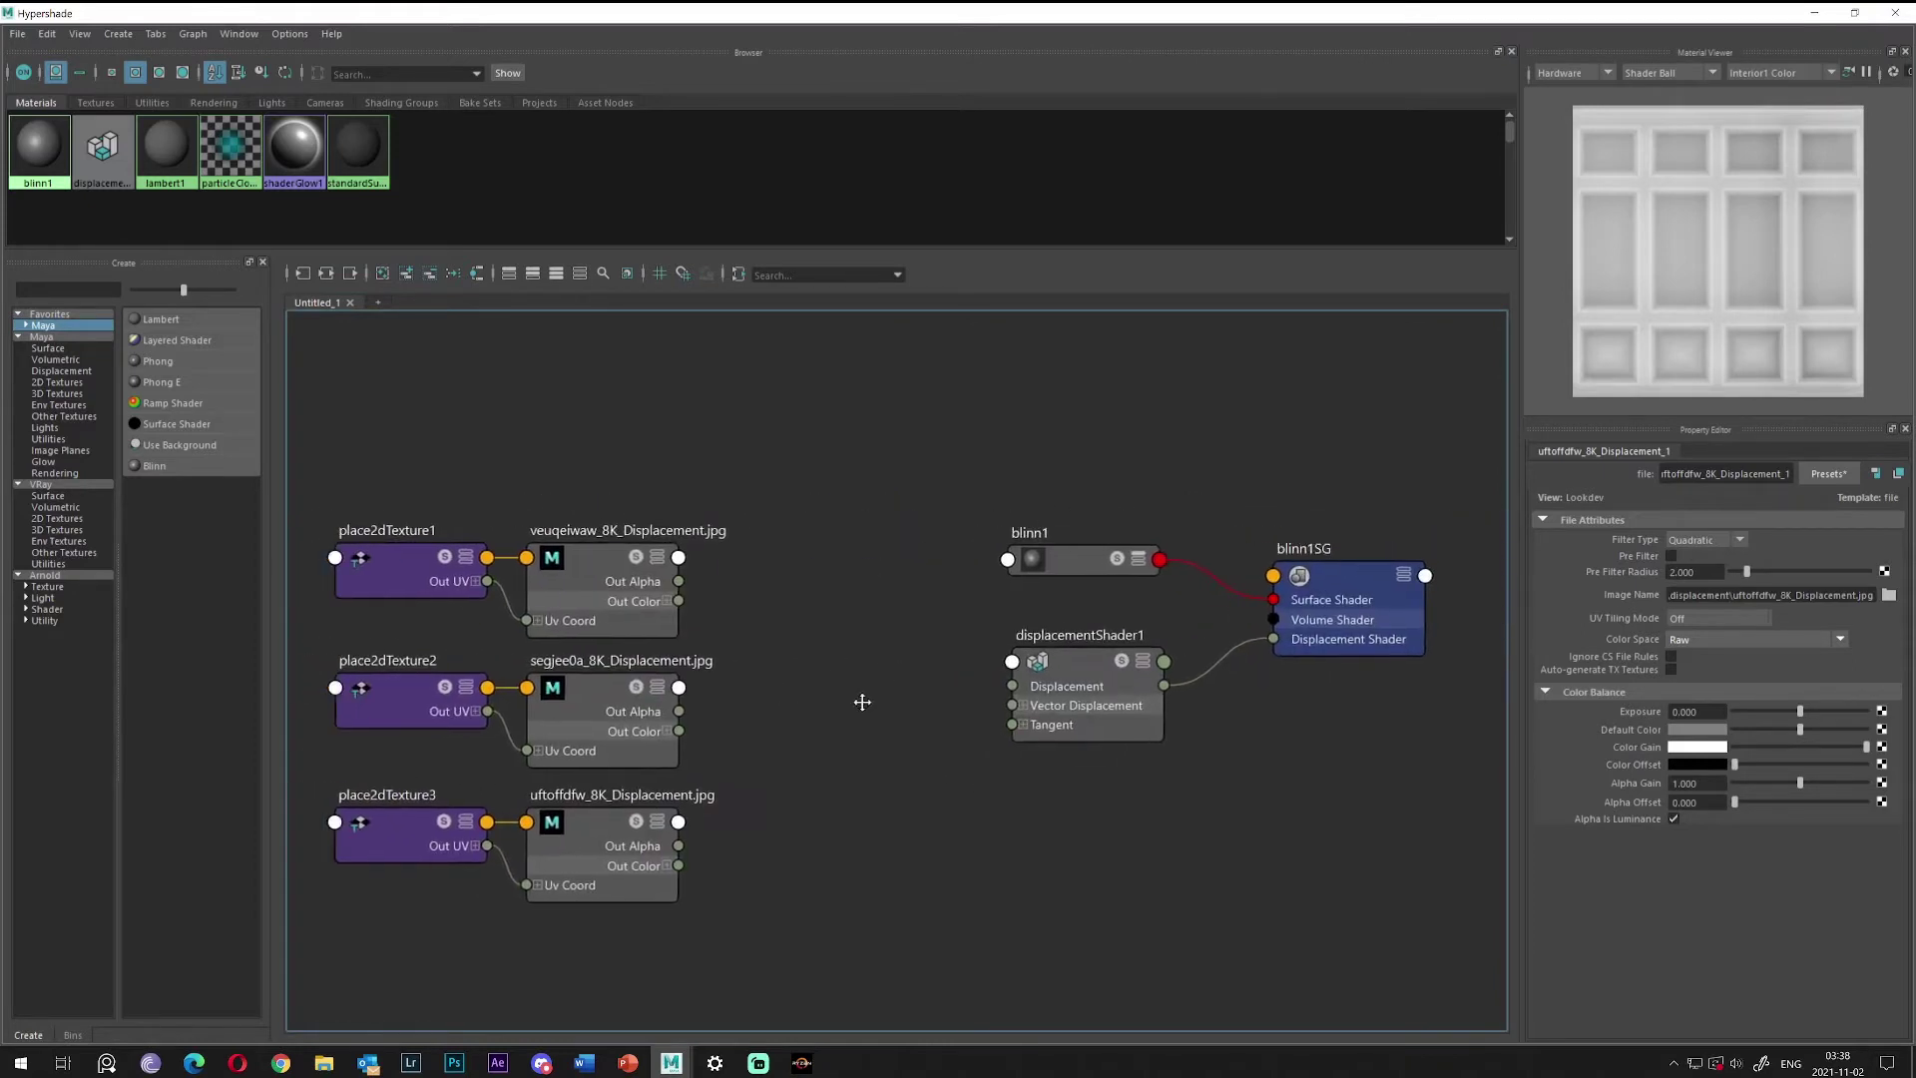
{"action": "left_click_drag", "start_coordinate": [1030, 685], "coordinate": [1042, 688]}
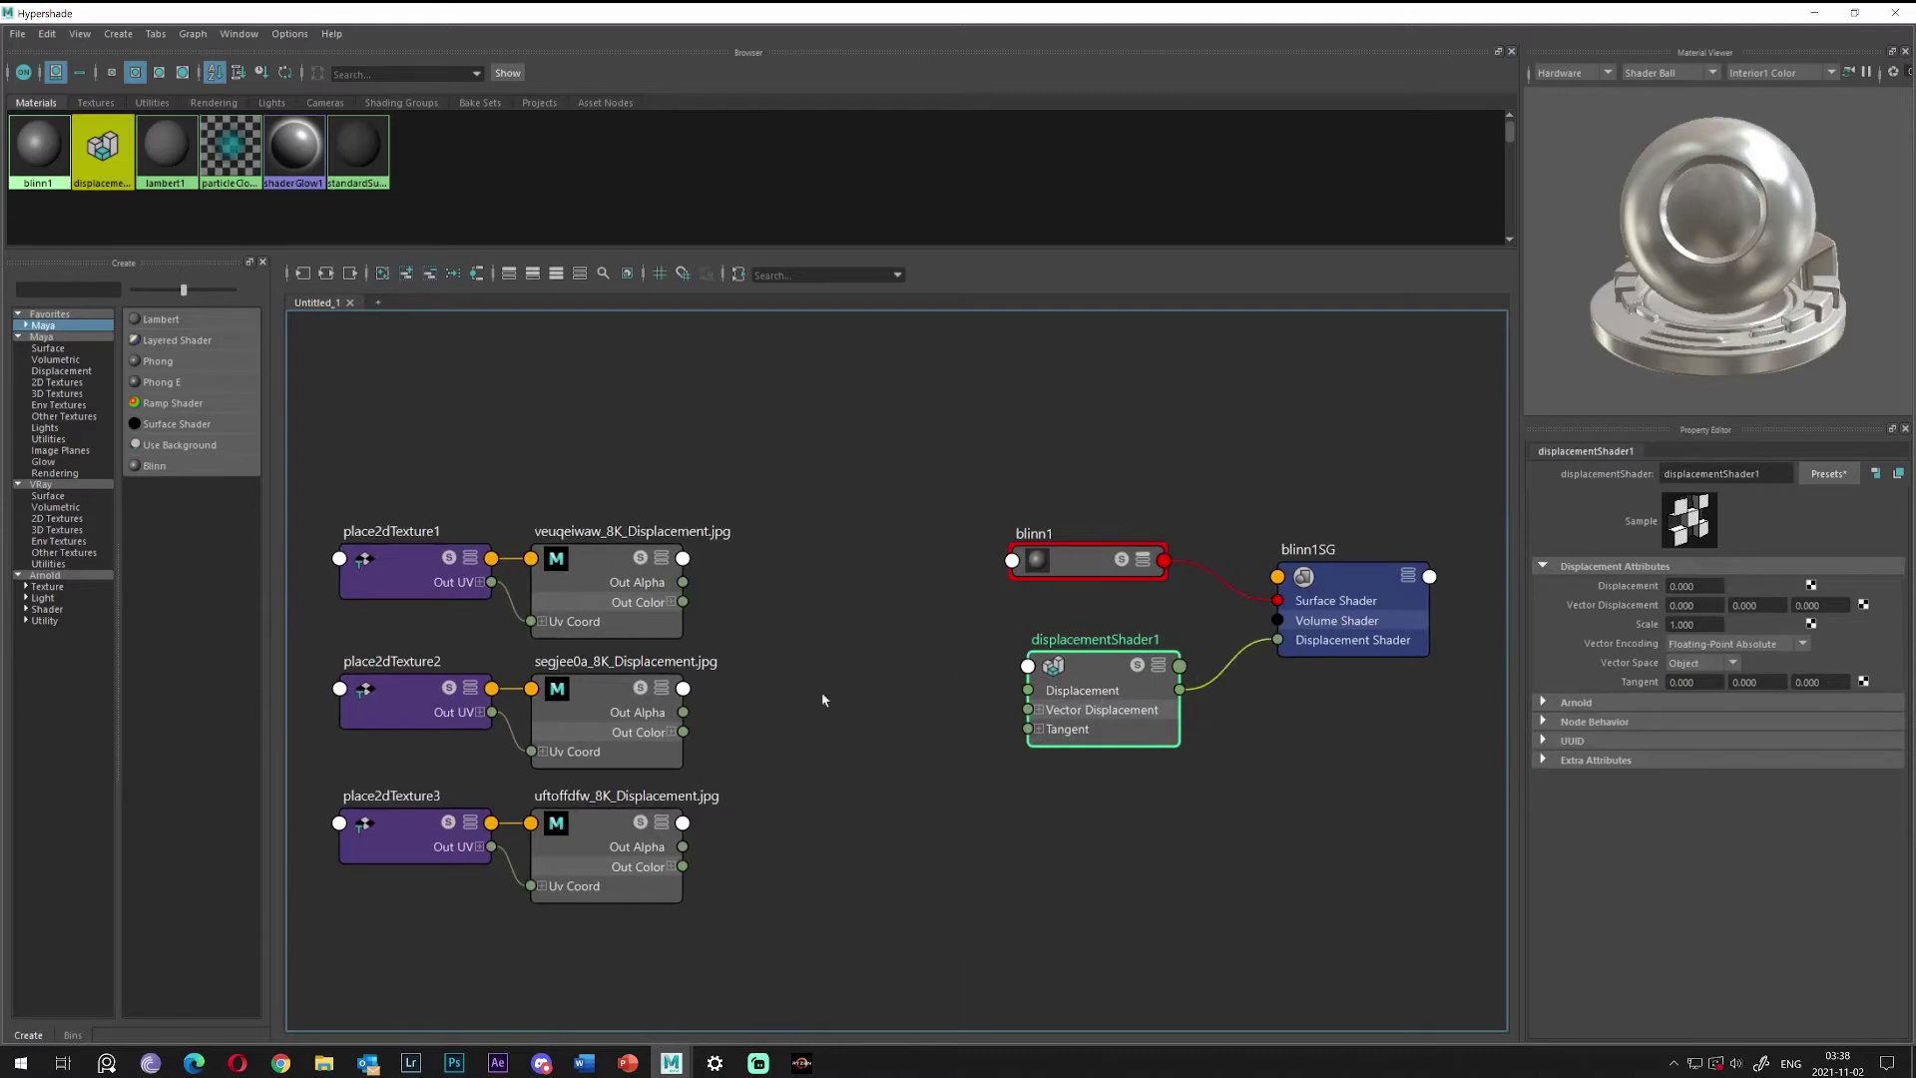
{"action": "left_click", "coordinate": [1628, 591]}
{"action": "middle_click_drag", "start_coordinate": [1631, 596], "coordinate": [1630, 591]}
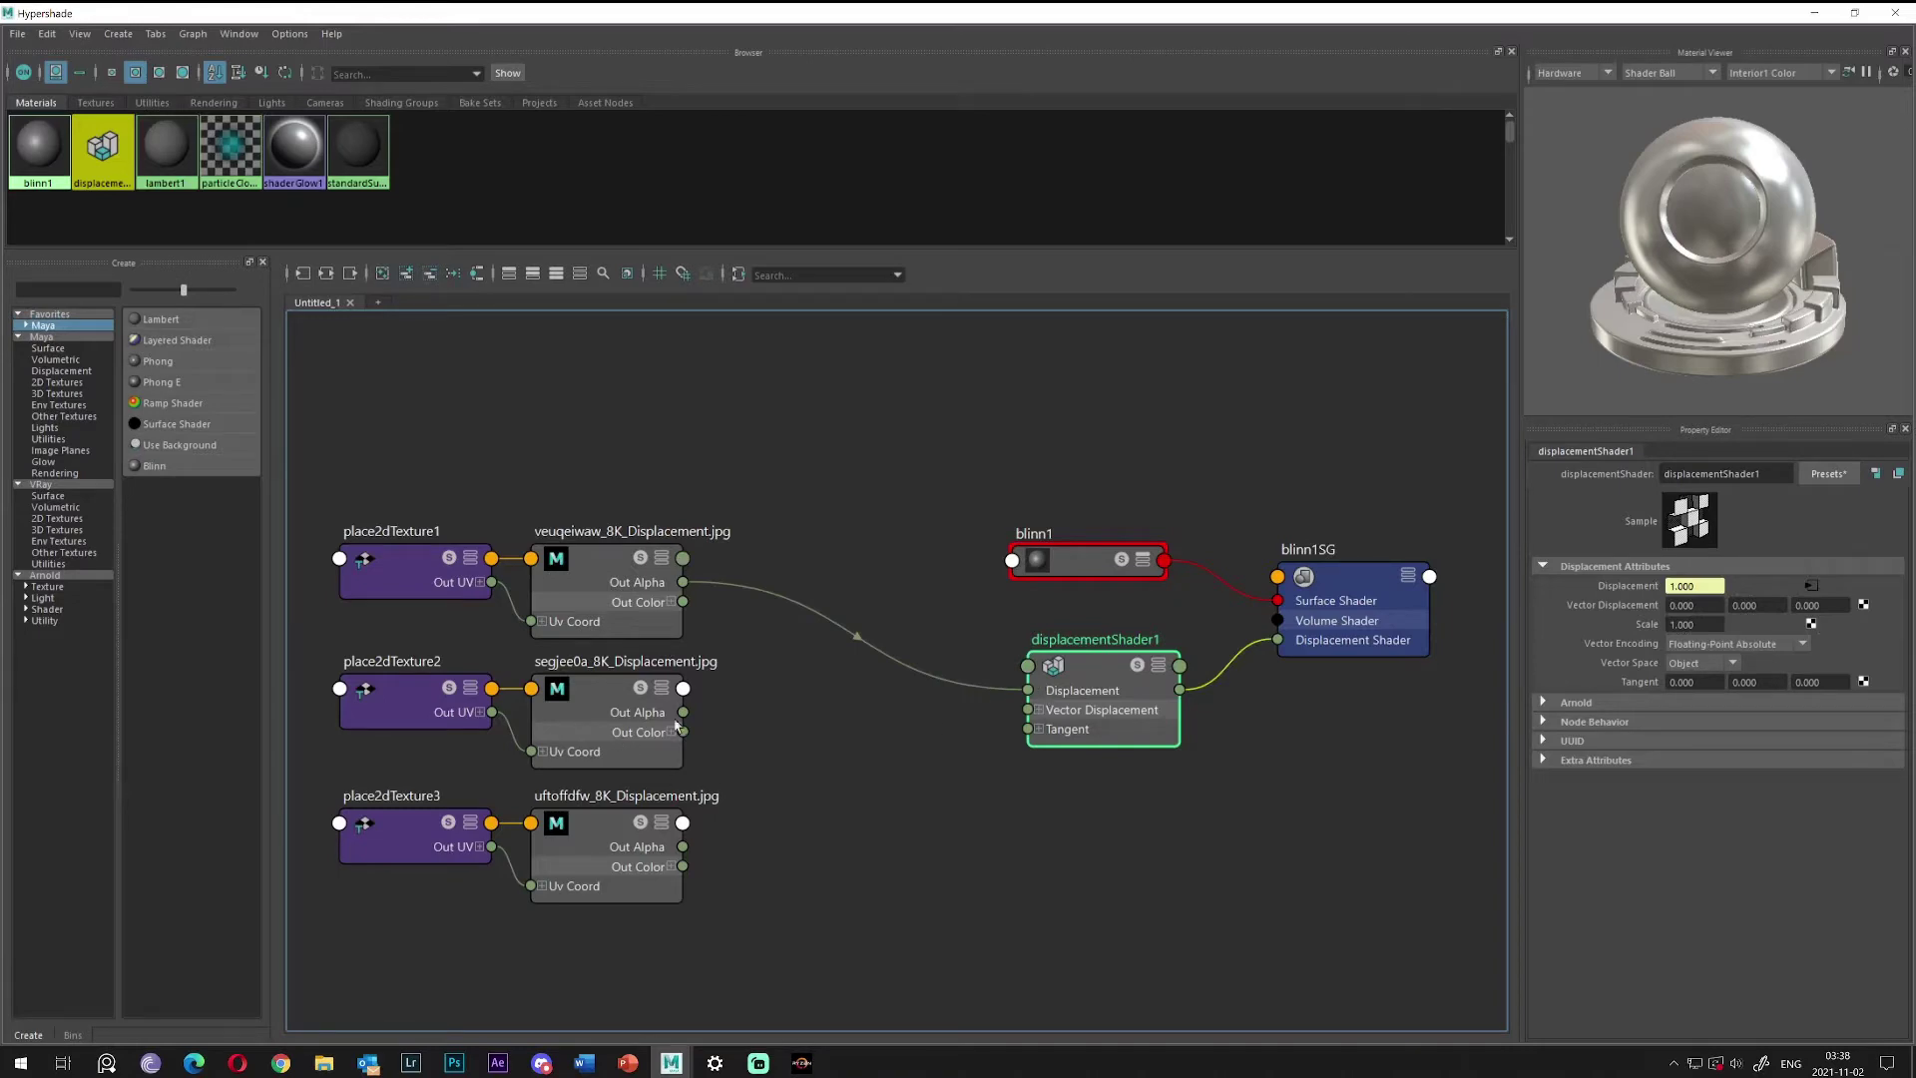
Minimize the Hypershade, start a V-Ray interactive render of the plane and examine the displacement from a new view angle.
{"action": "left_click", "coordinate": [1814, 13]}
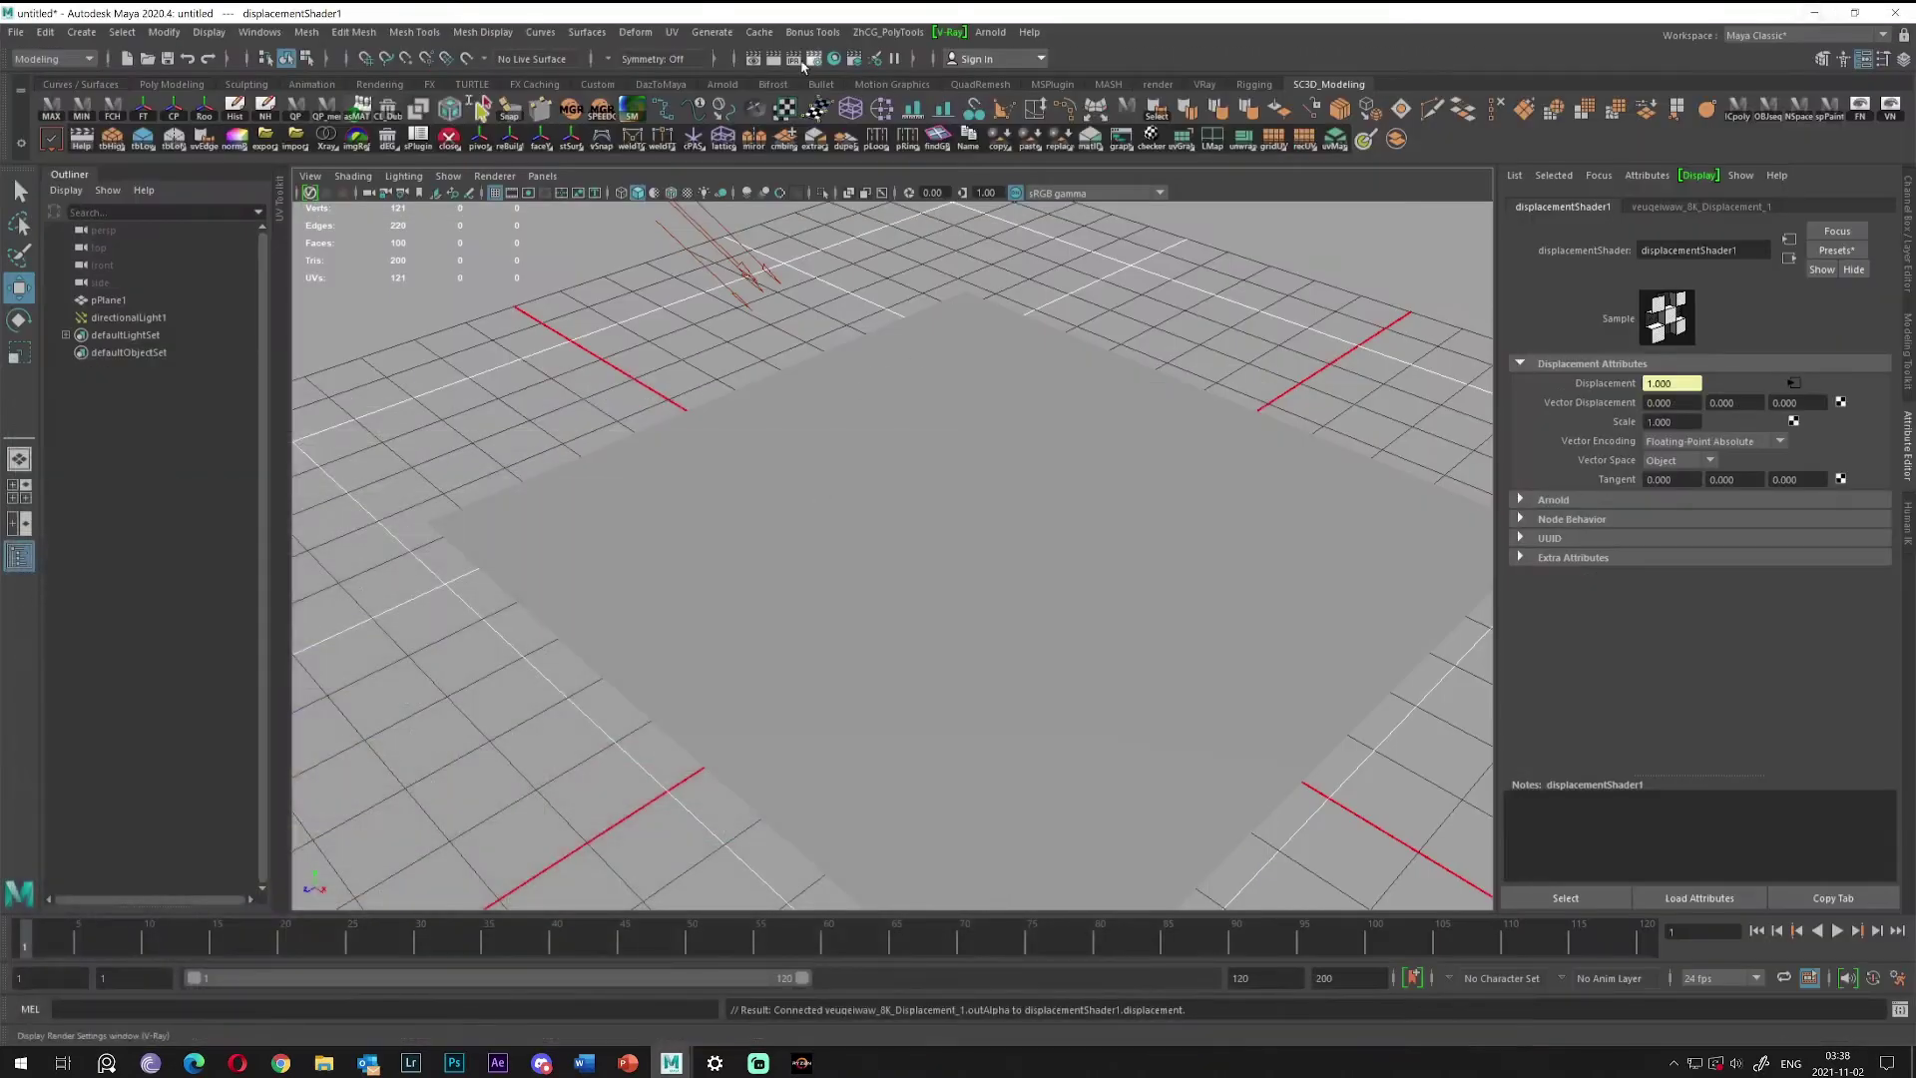
{"action": "left_click", "coordinate": [798, 64]}
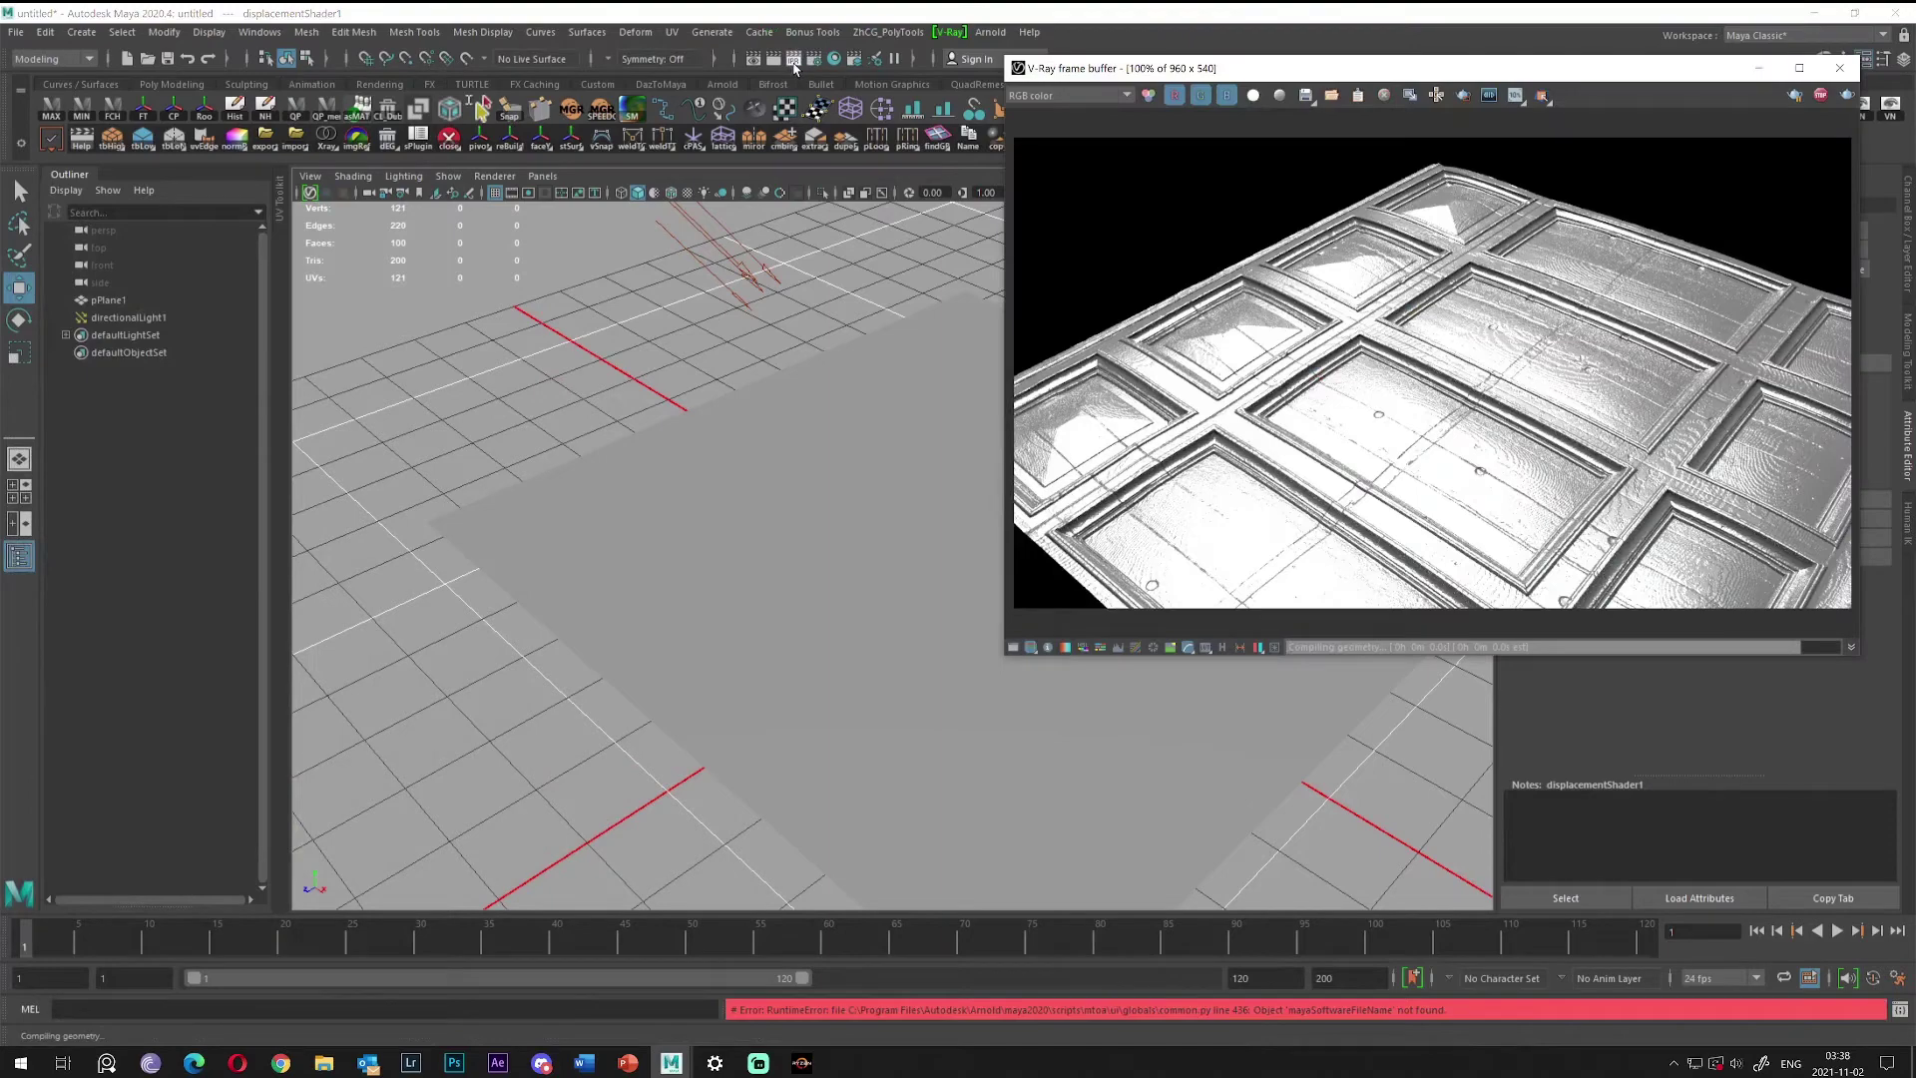
{"action": "scroll", "coordinate": [1370, 318], "scroll_direction": "up", "scroll_amount": 1}
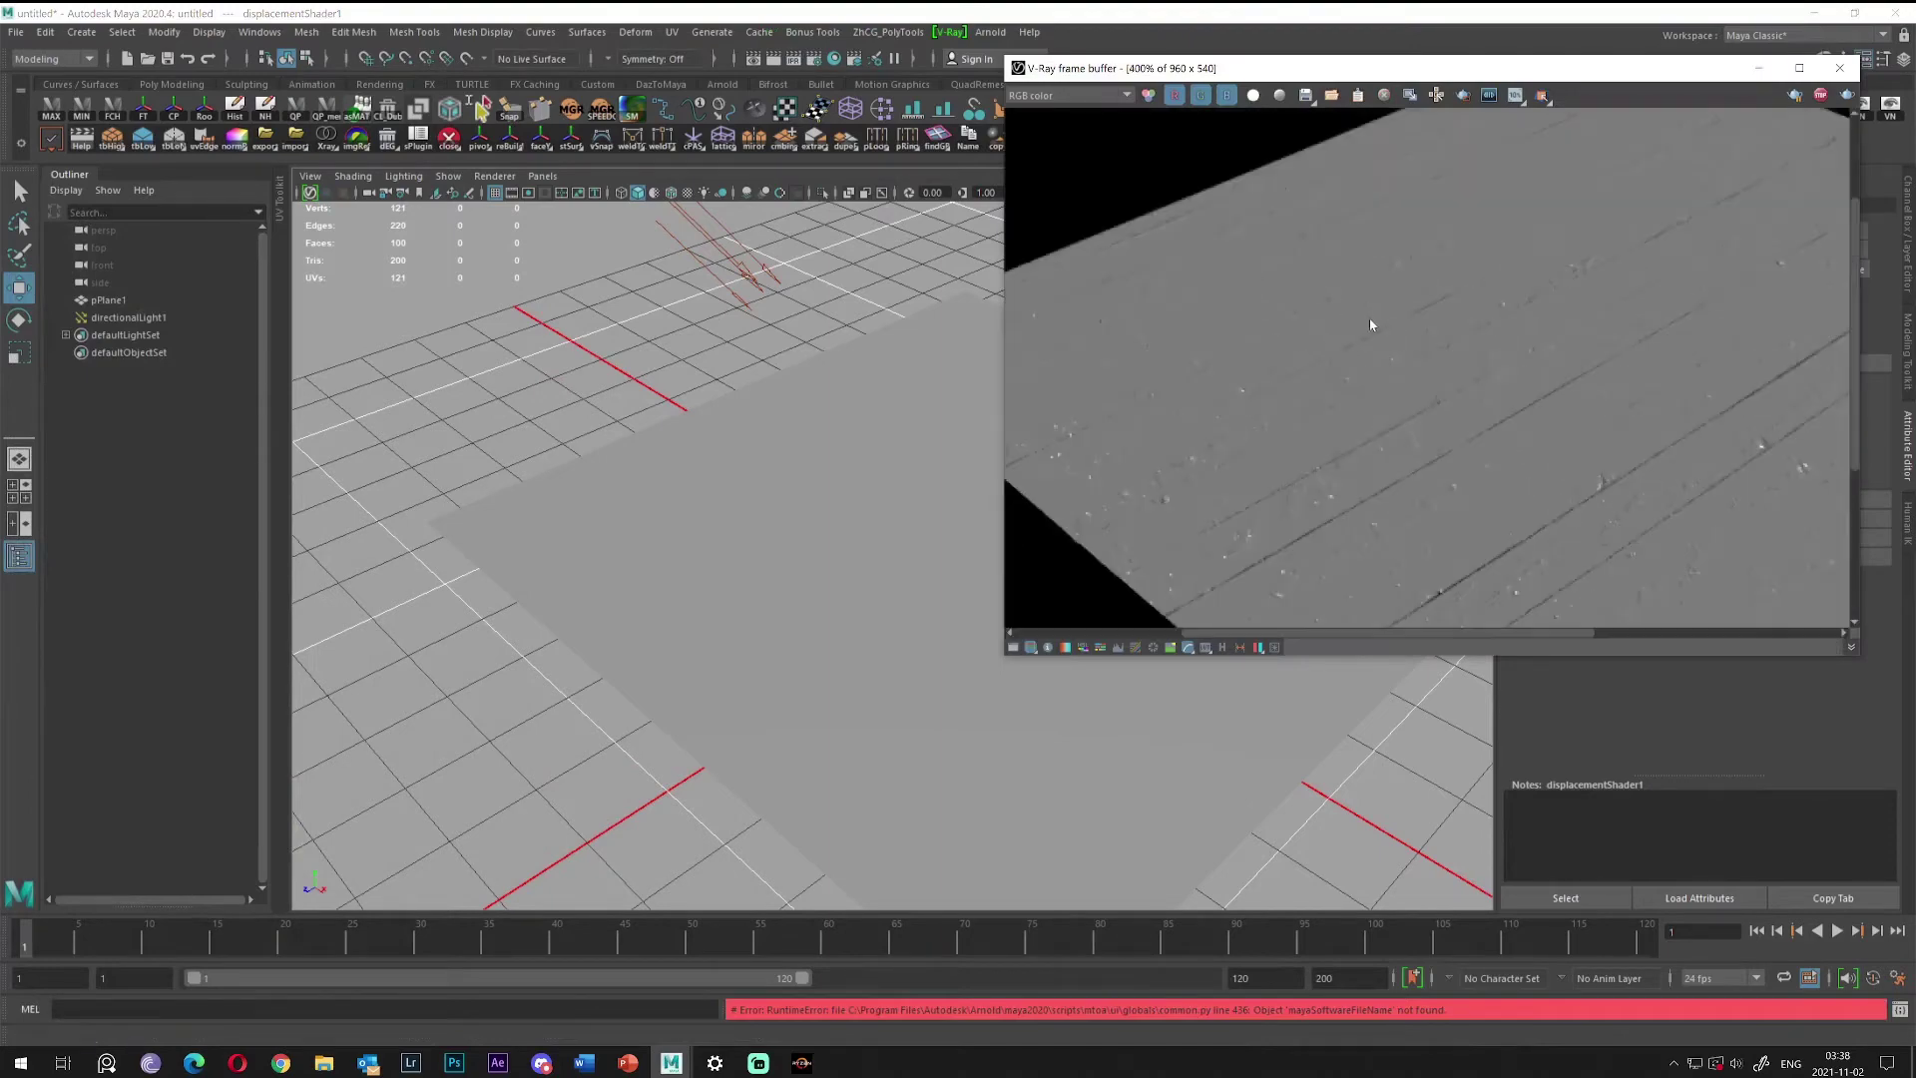
{"action": "left_click_drag", "start_coordinate": [868, 619], "coordinate": [864, 663], "text": "alt"}
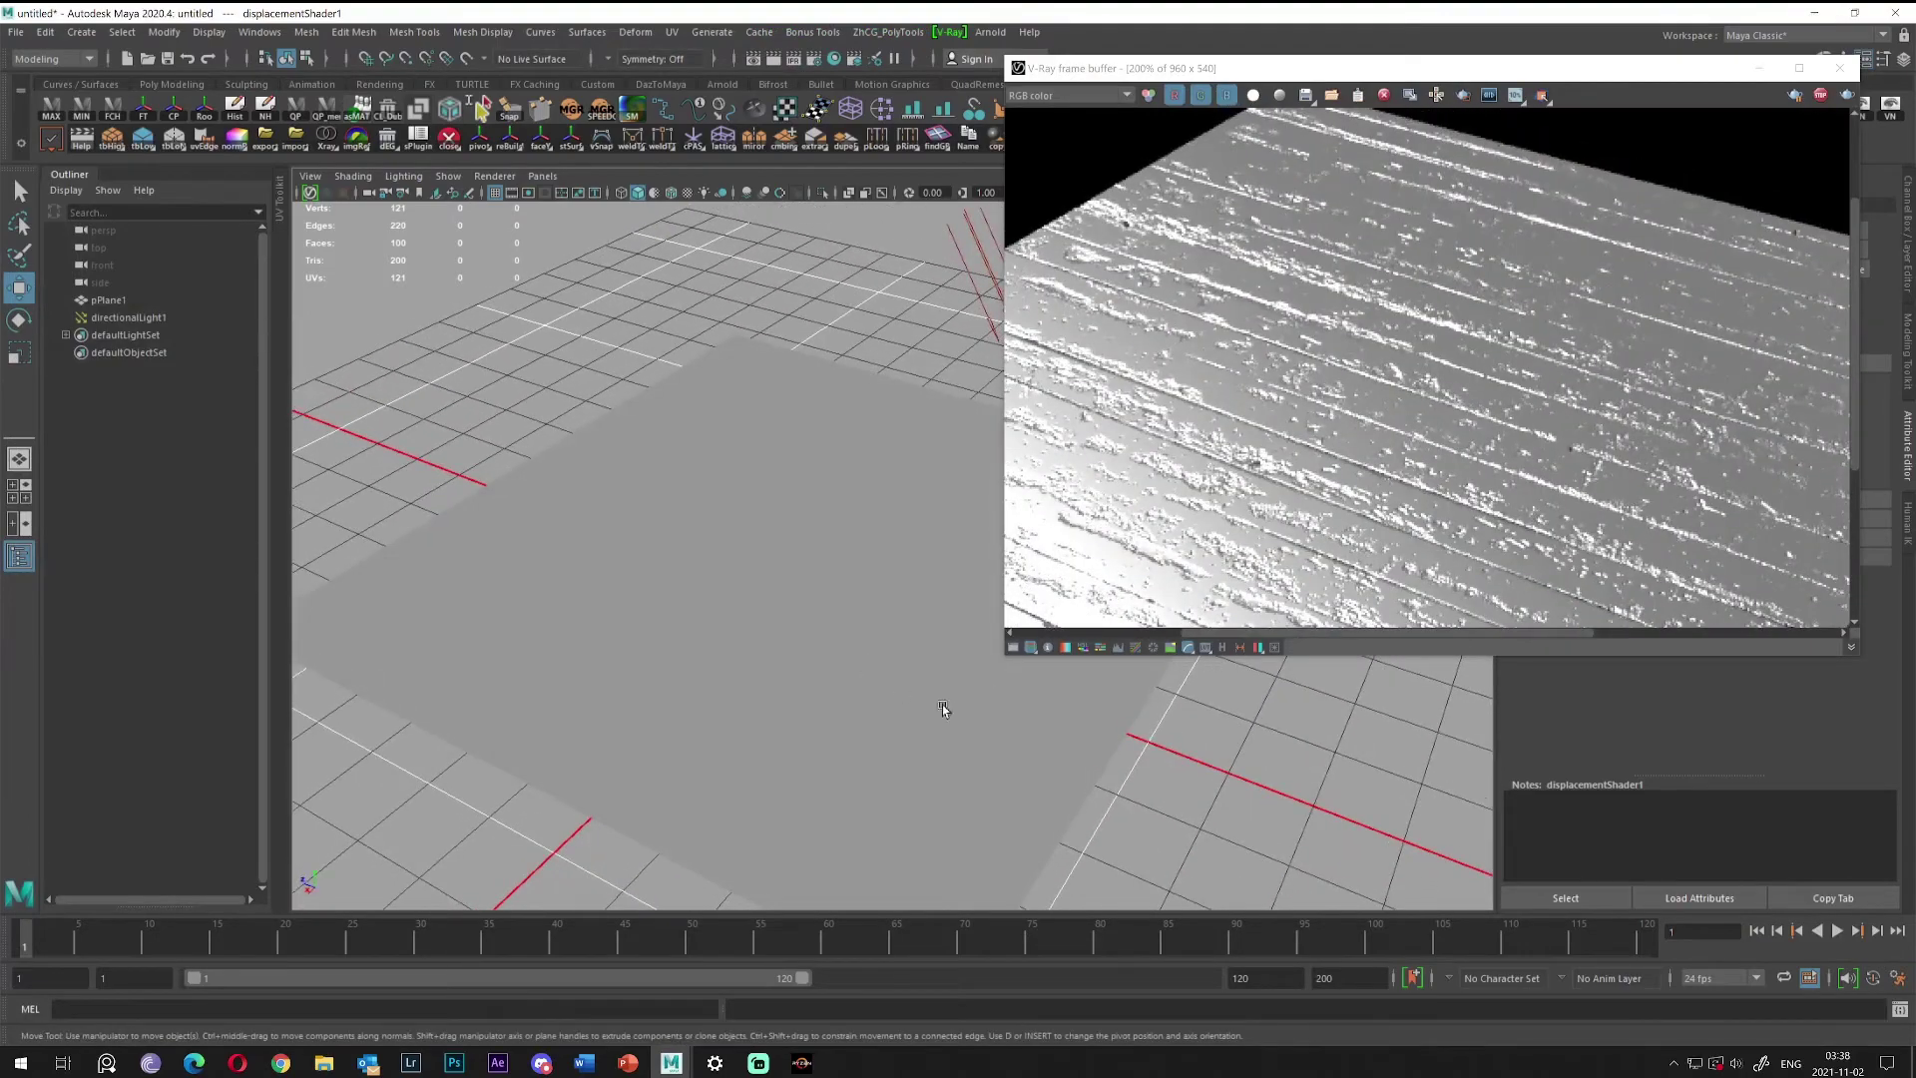
Reopen the Hypershade, feed the segjee0a texture's Out Alpha into displacementShader1's Displacement instead, and return to the render to compare.
{"action": "left_click", "coordinate": [835, 60]}
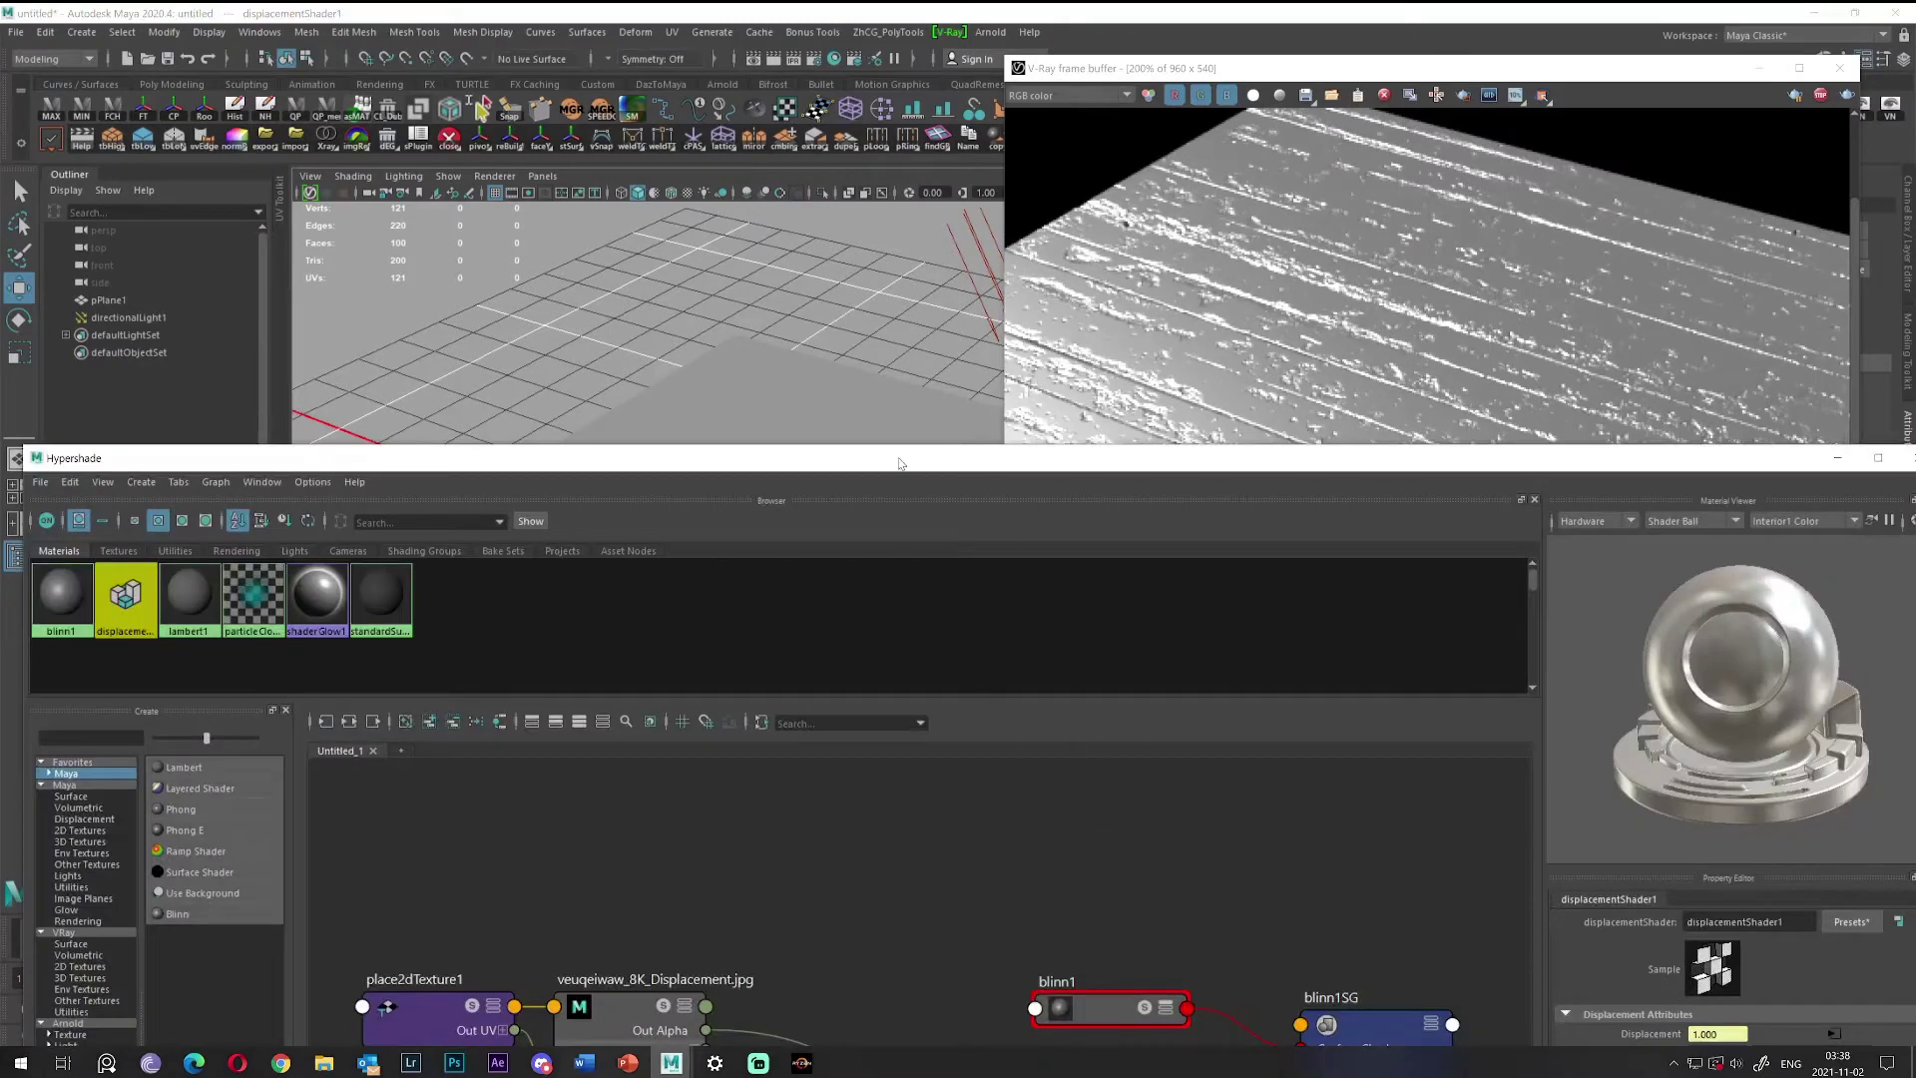
{"action": "double_click", "coordinate": [901, 461]}
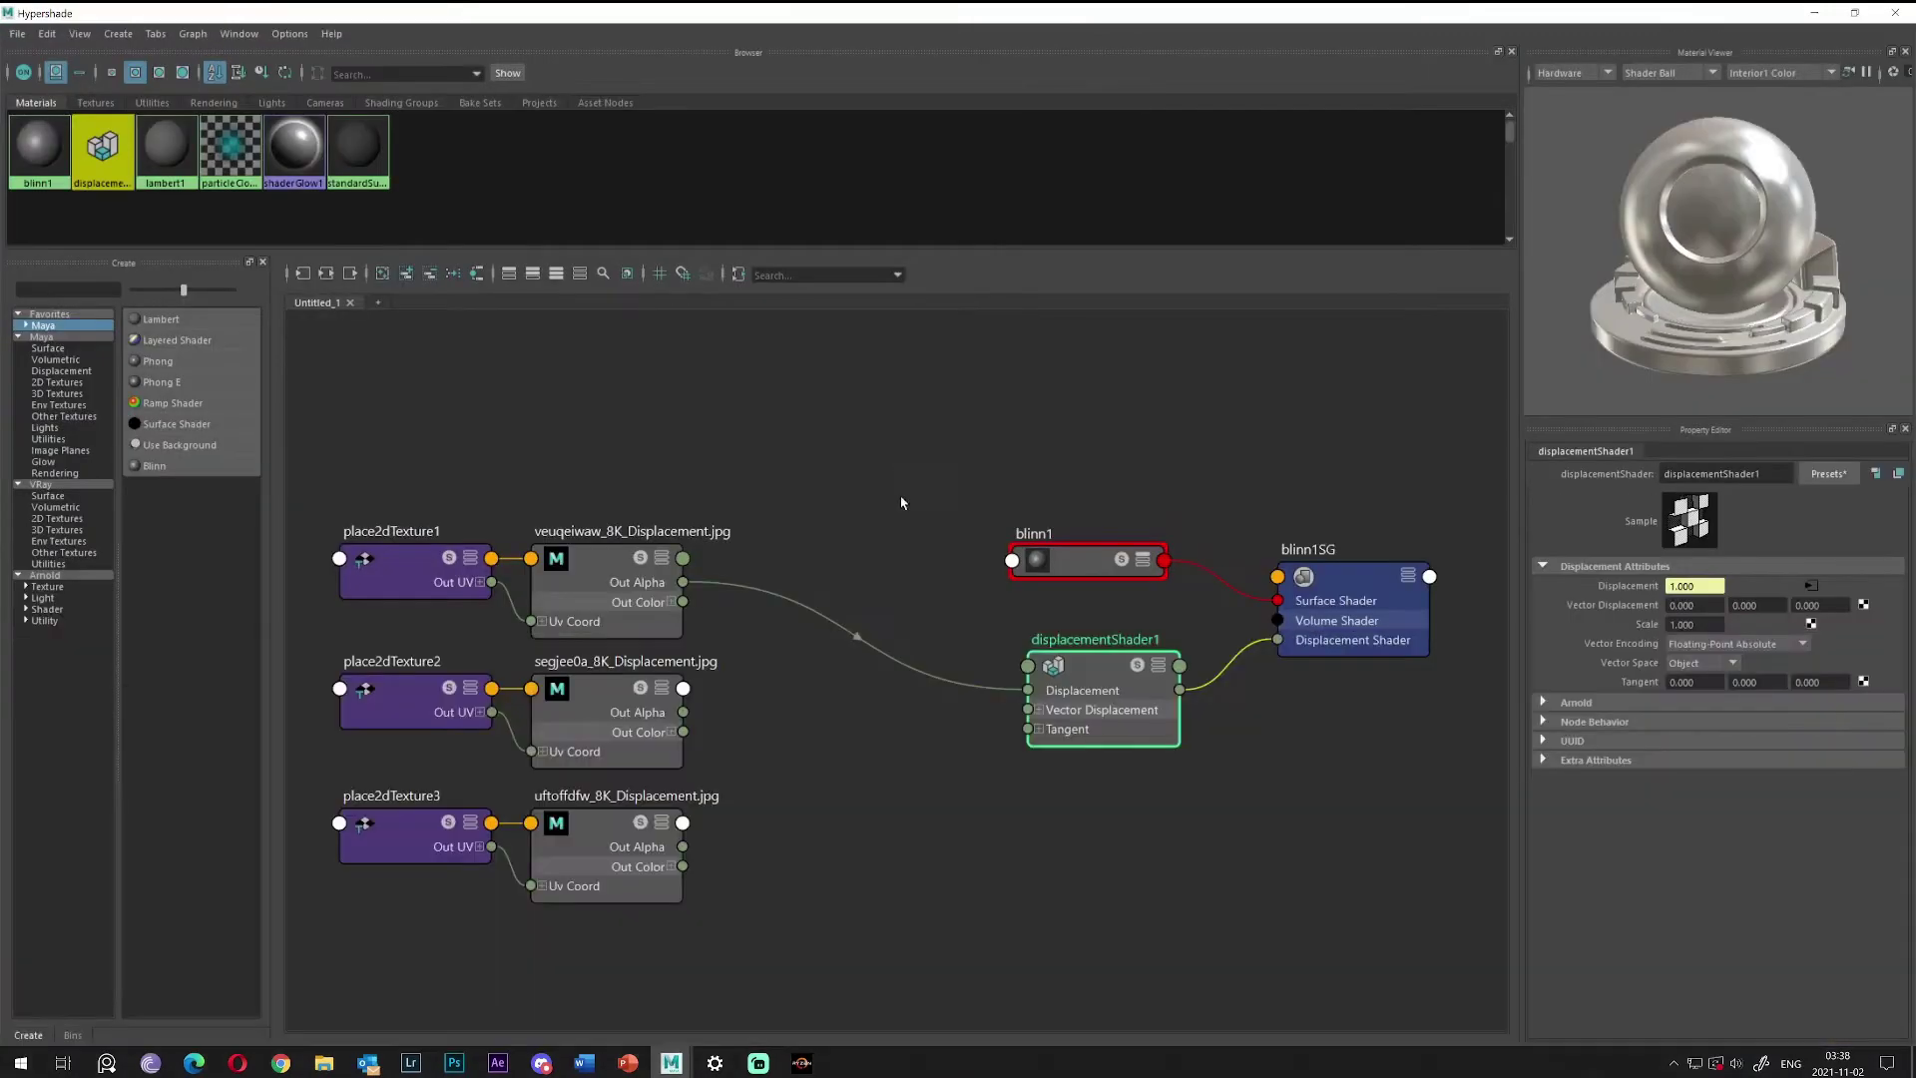
{"action": "left_click_drag", "start_coordinate": [683, 711], "coordinate": [1028, 690]}
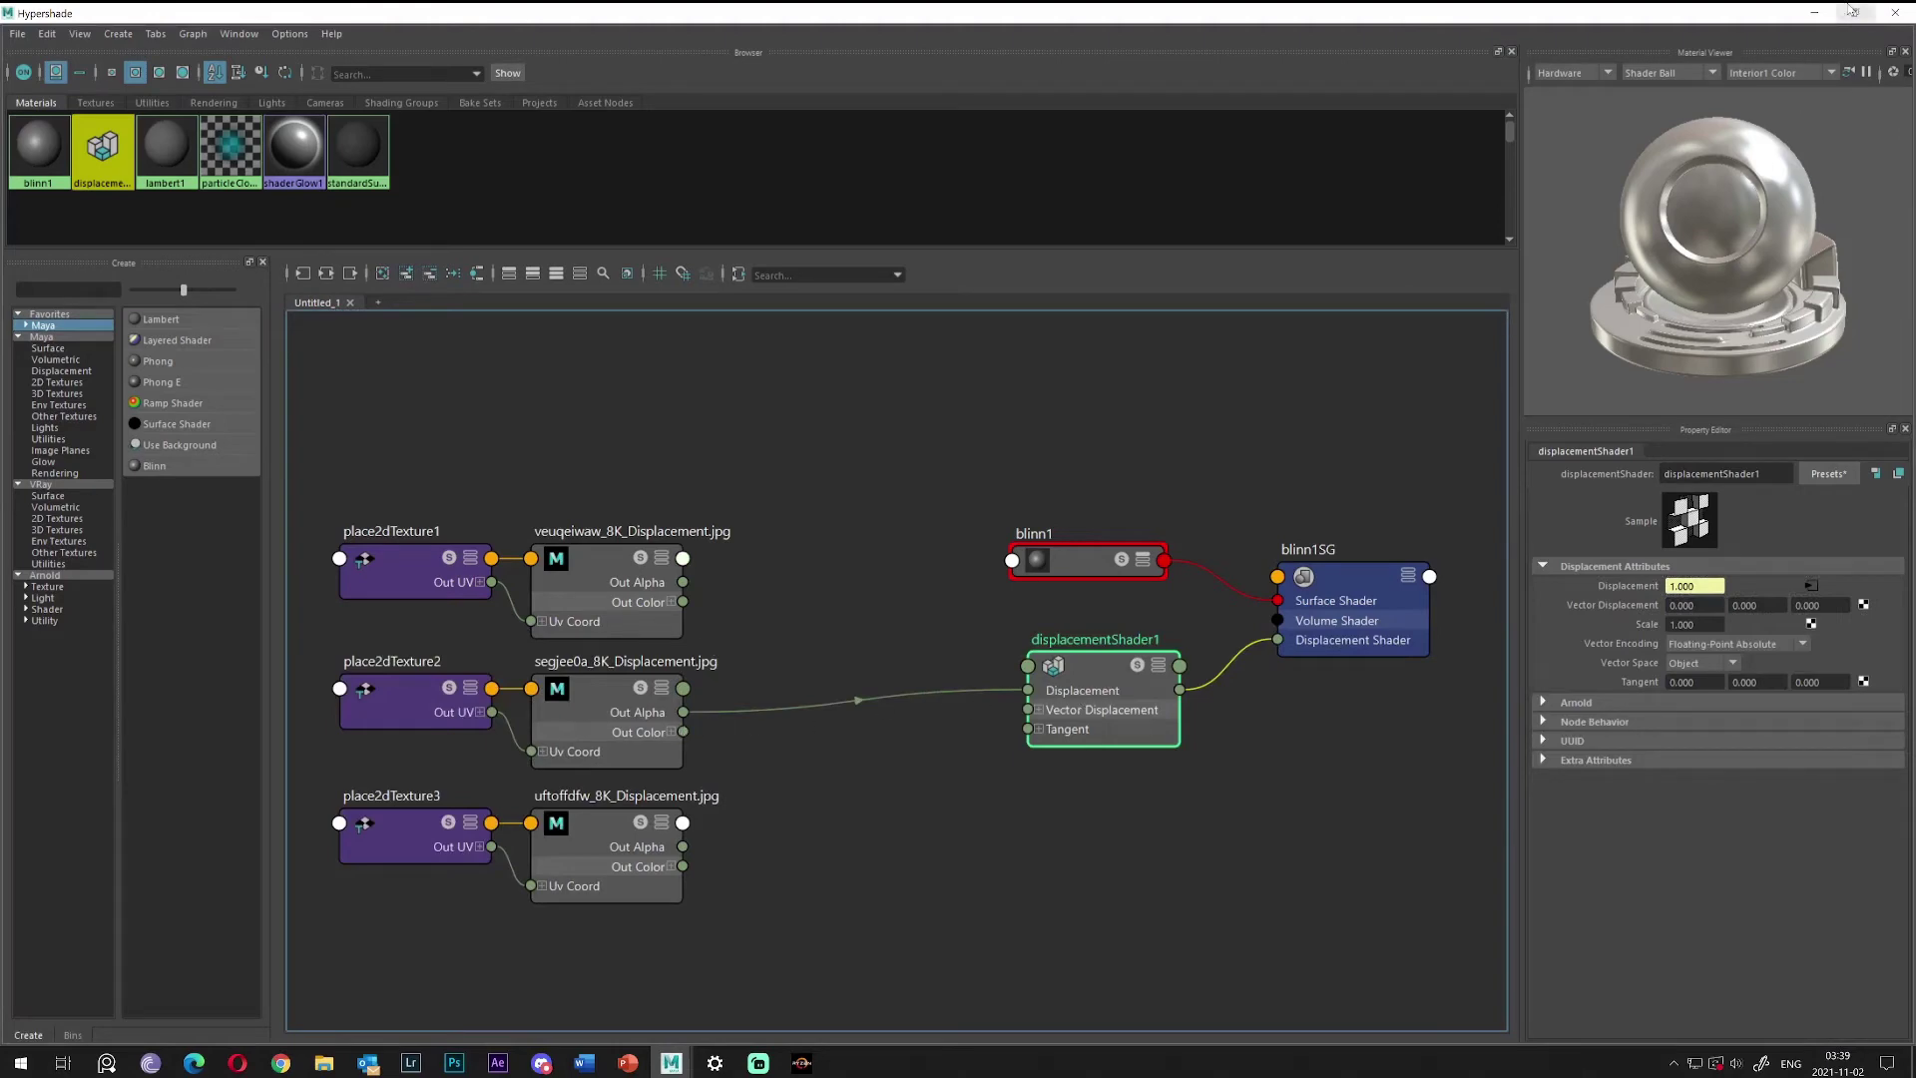
{"action": "left_click", "coordinate": [1815, 13]}
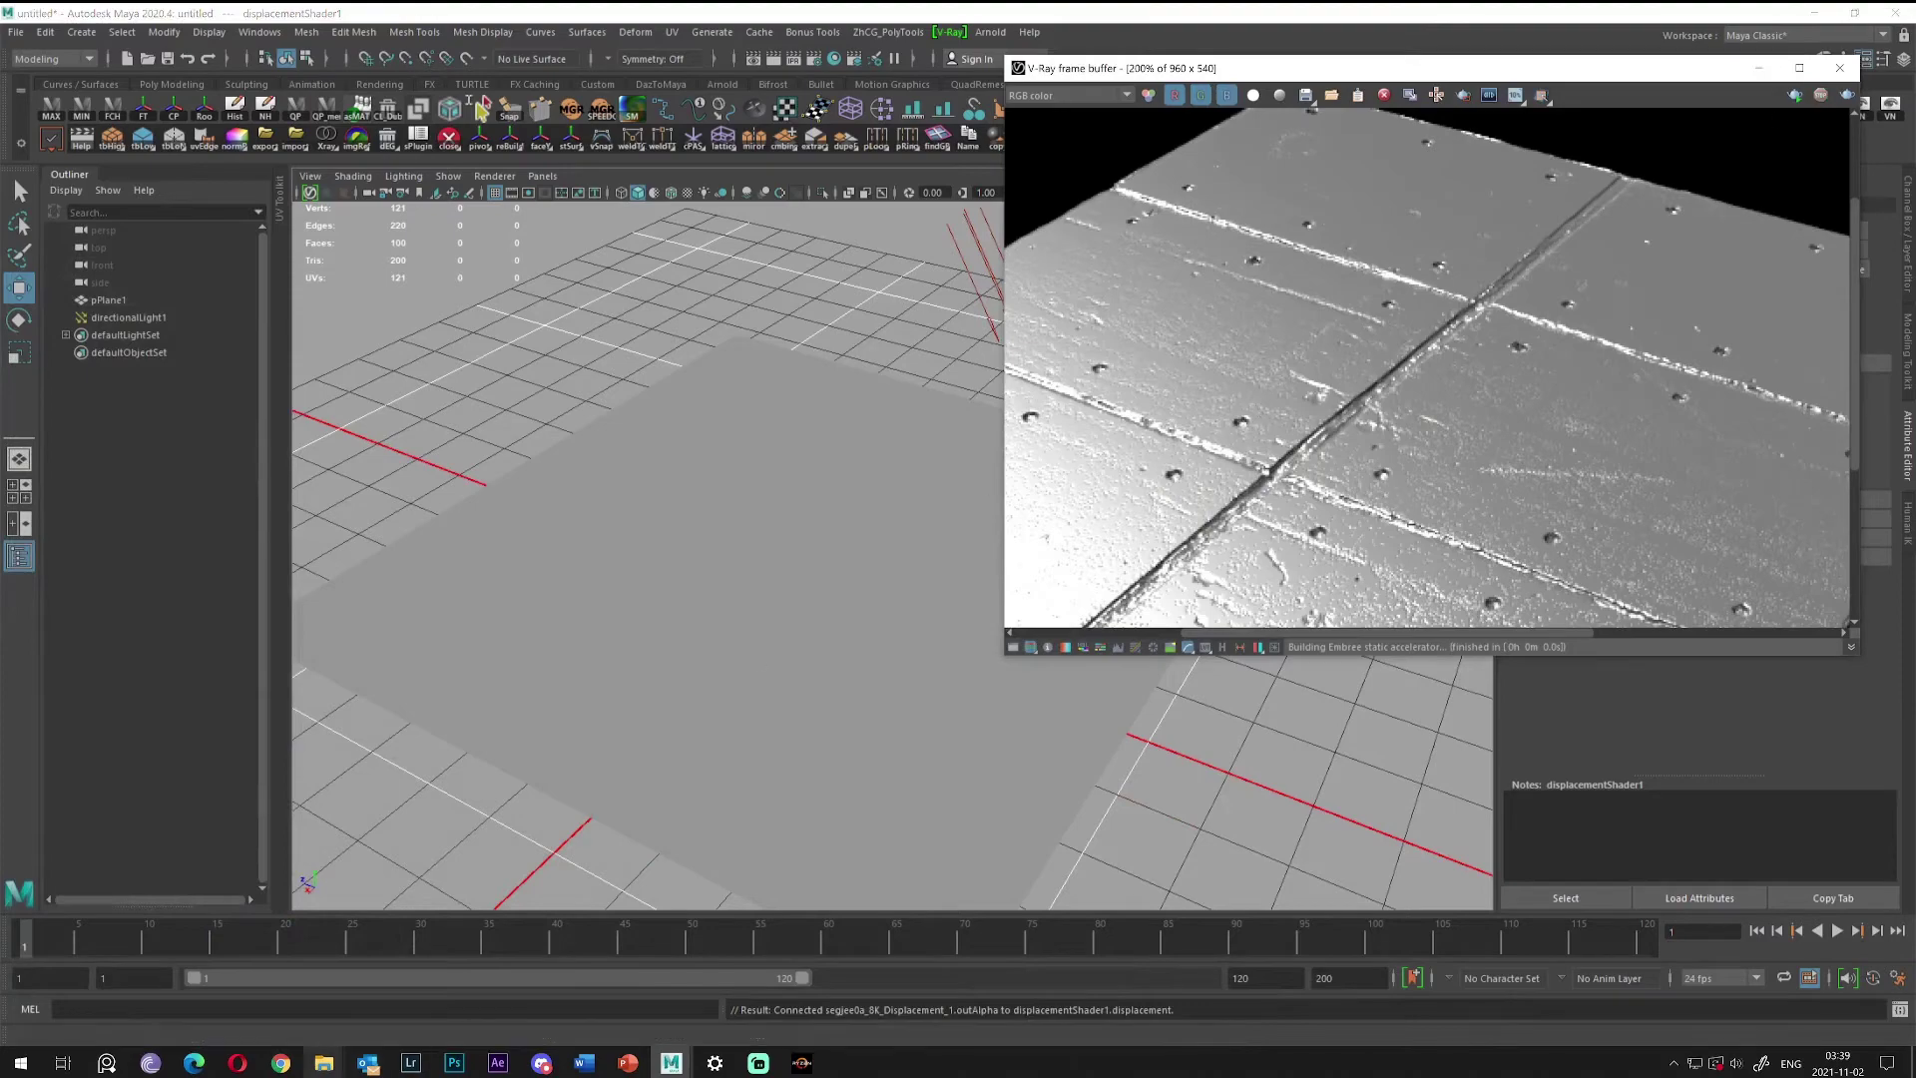
Reopen the Hypershade and delete the connection between the segjee0a texture and displacementShader1.
{"action": "left_click", "coordinate": [834, 64]}
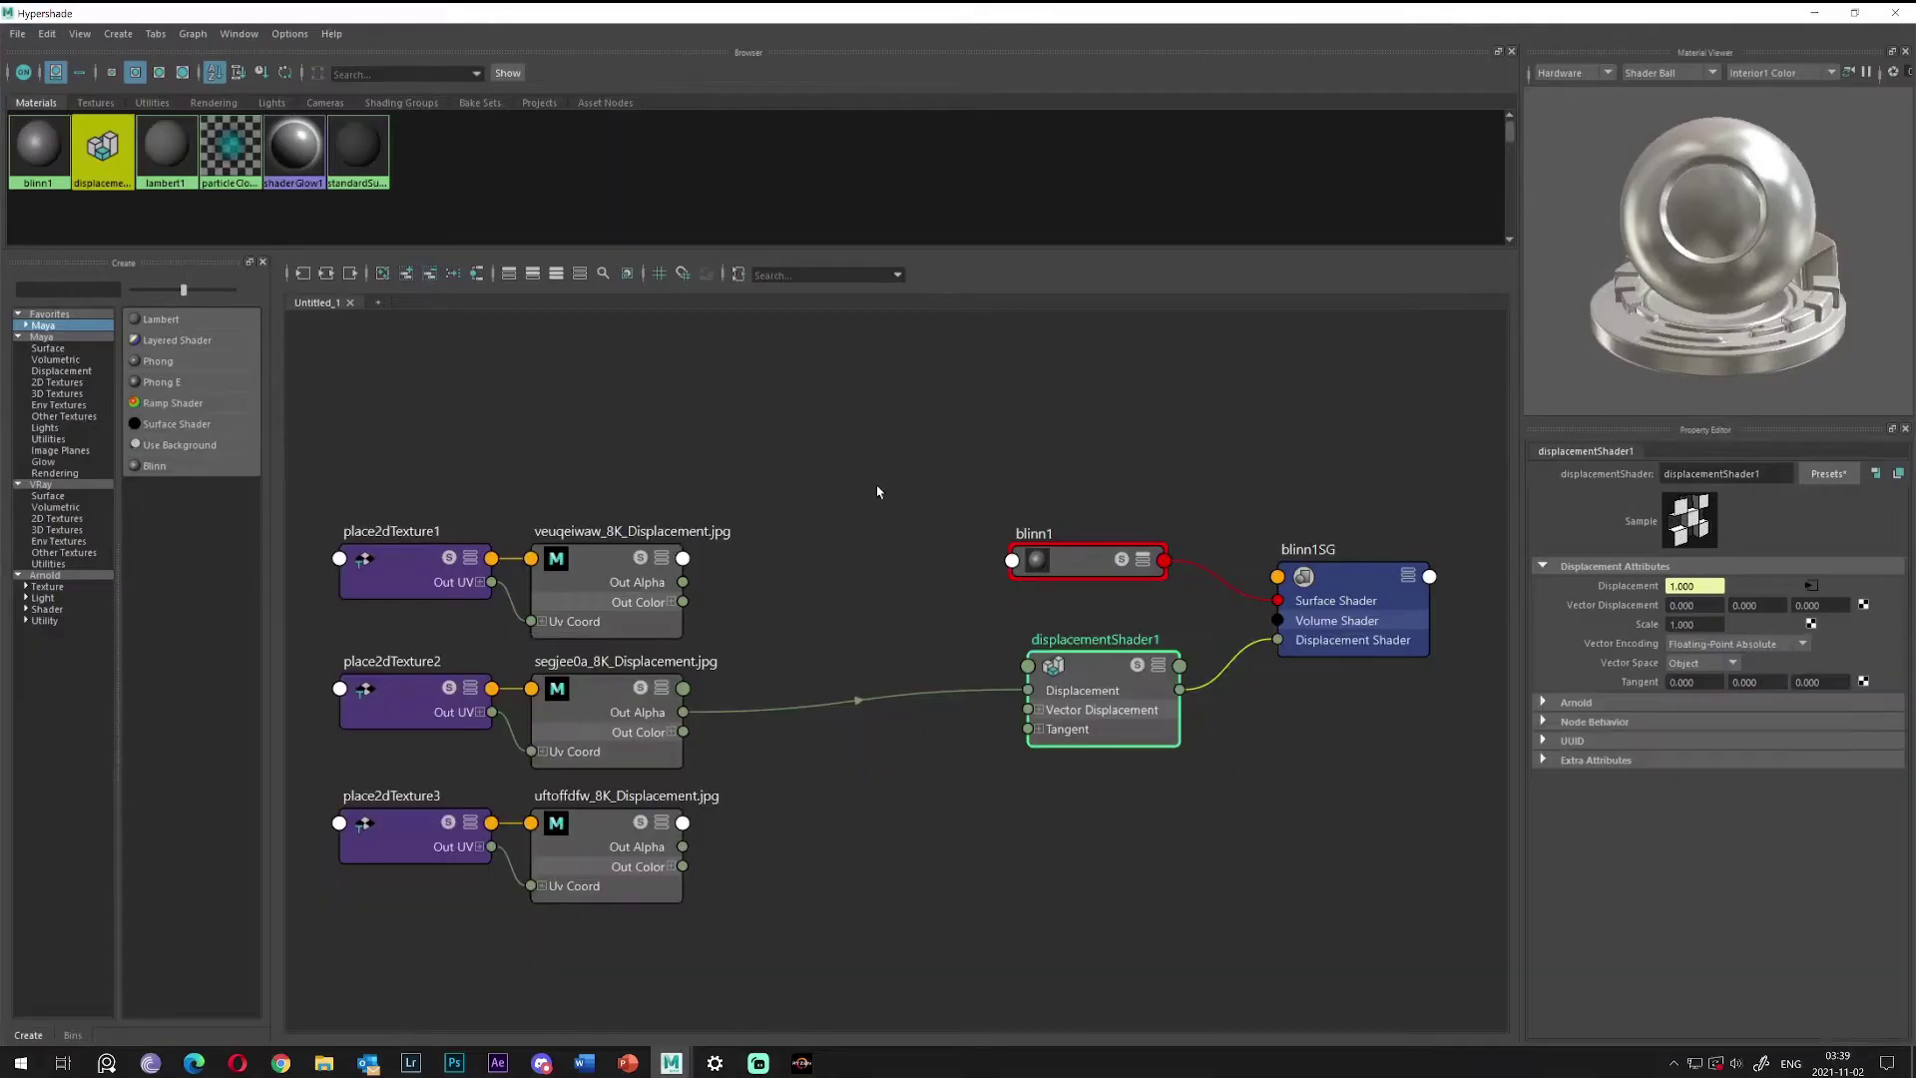
{"action": "left_click", "coordinate": [930, 661]}
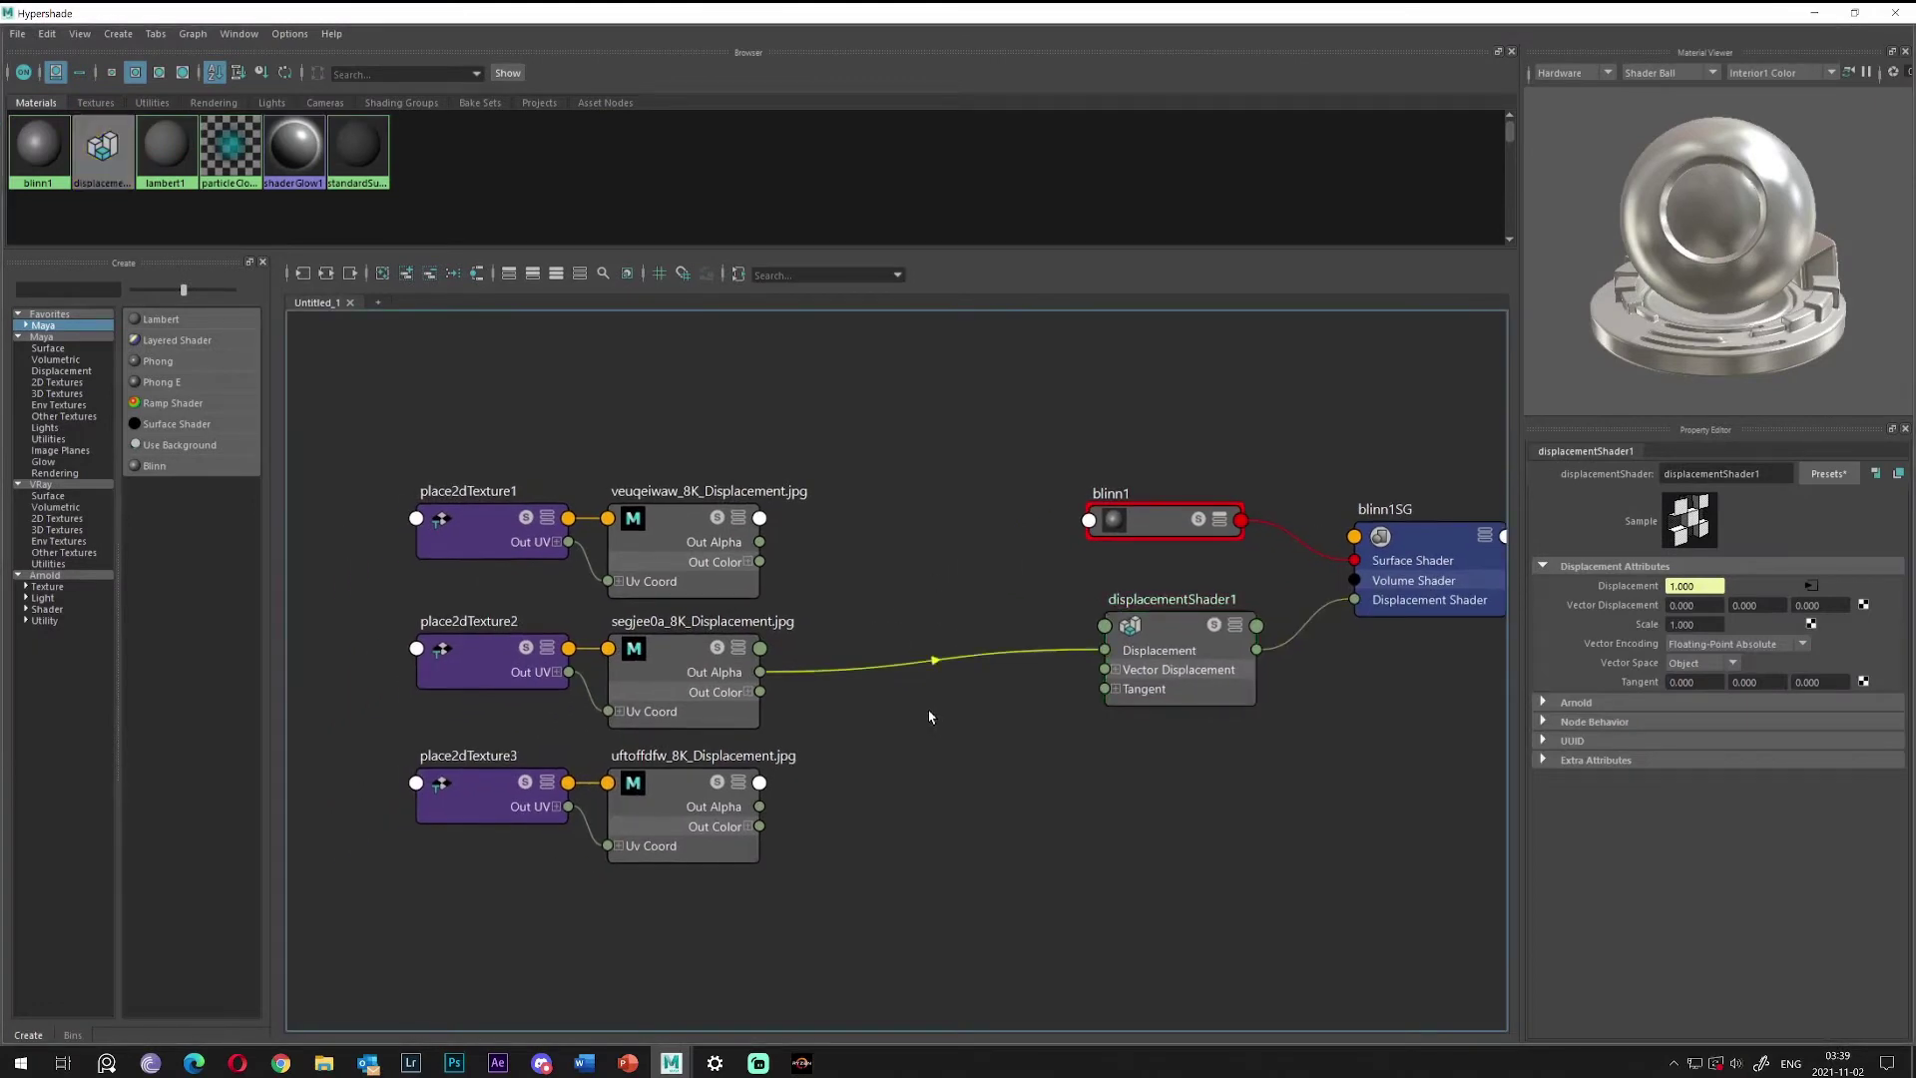
{"action": "key", "text": "Delete"}
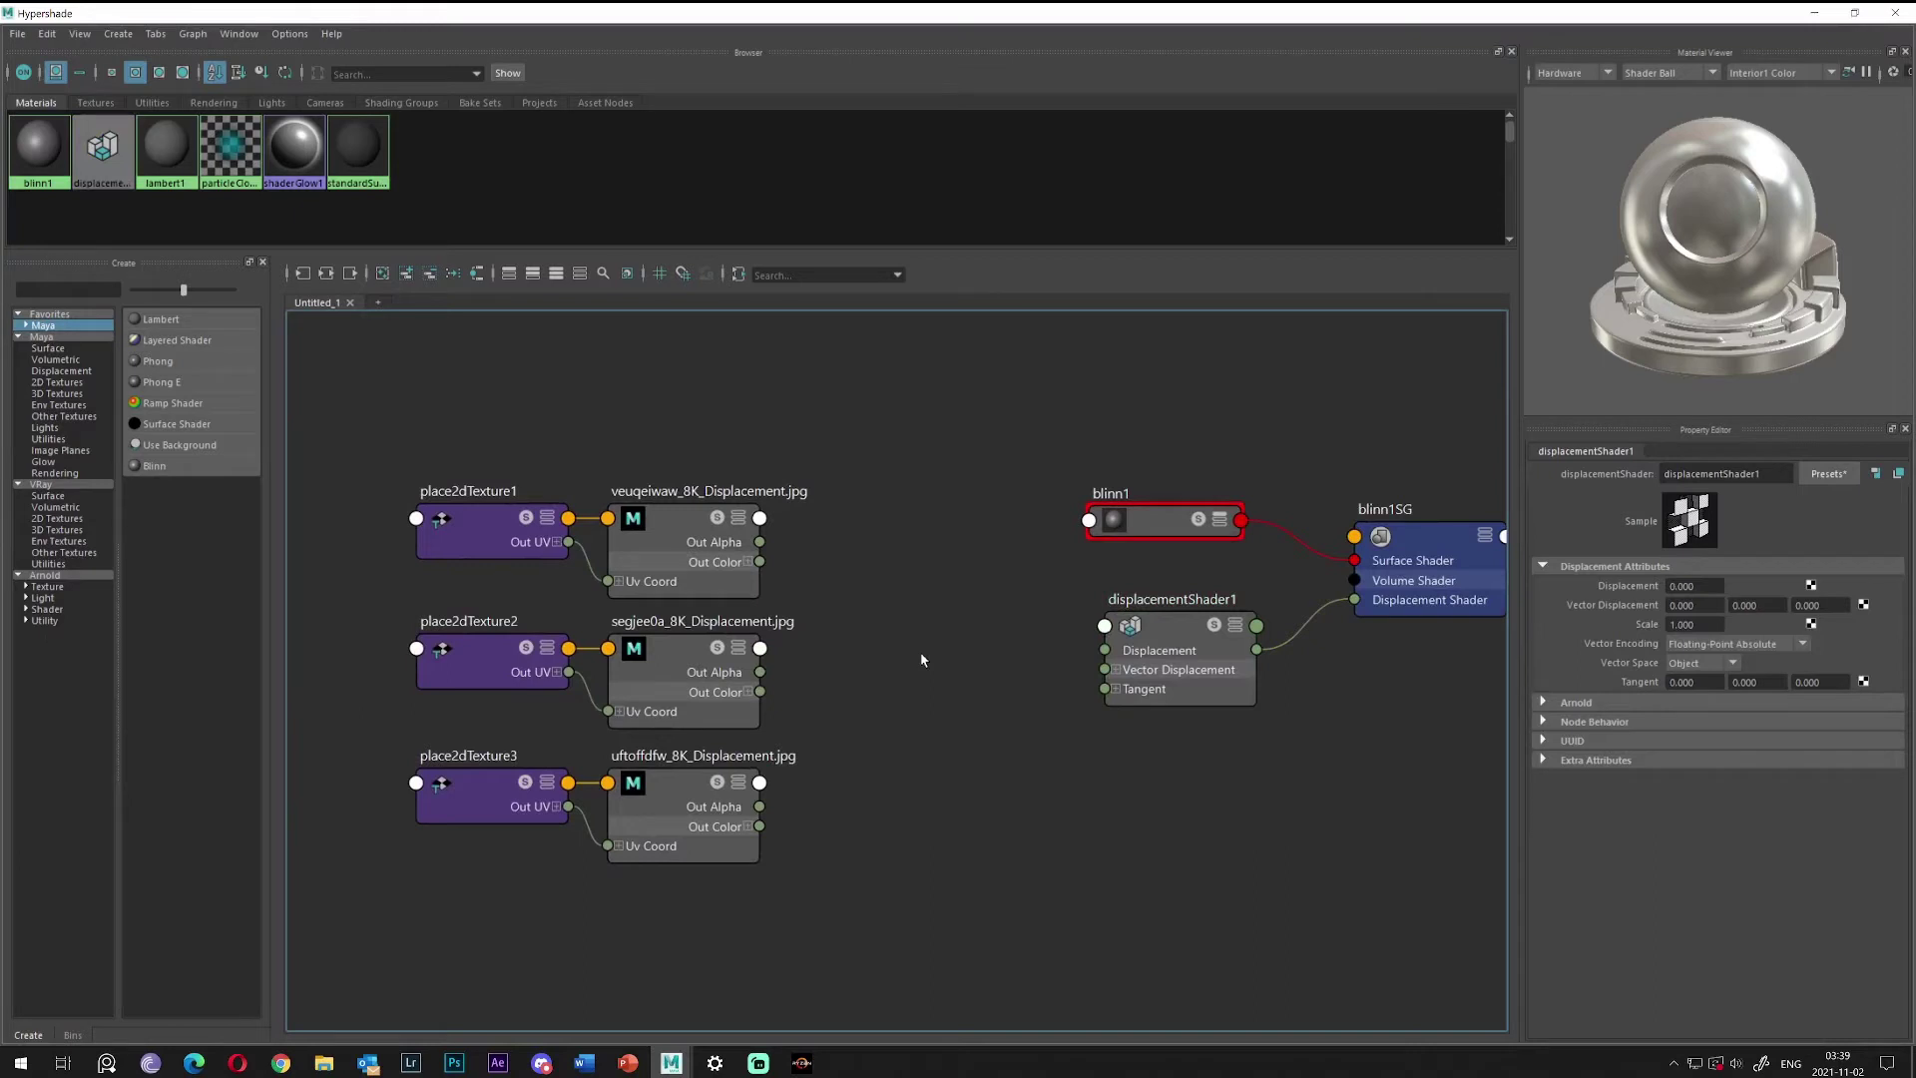
Add a plusMinusAverage node to the graph and place it between the texture nodes and displacementShader1.
{"action": "key", "text": "Tab"}
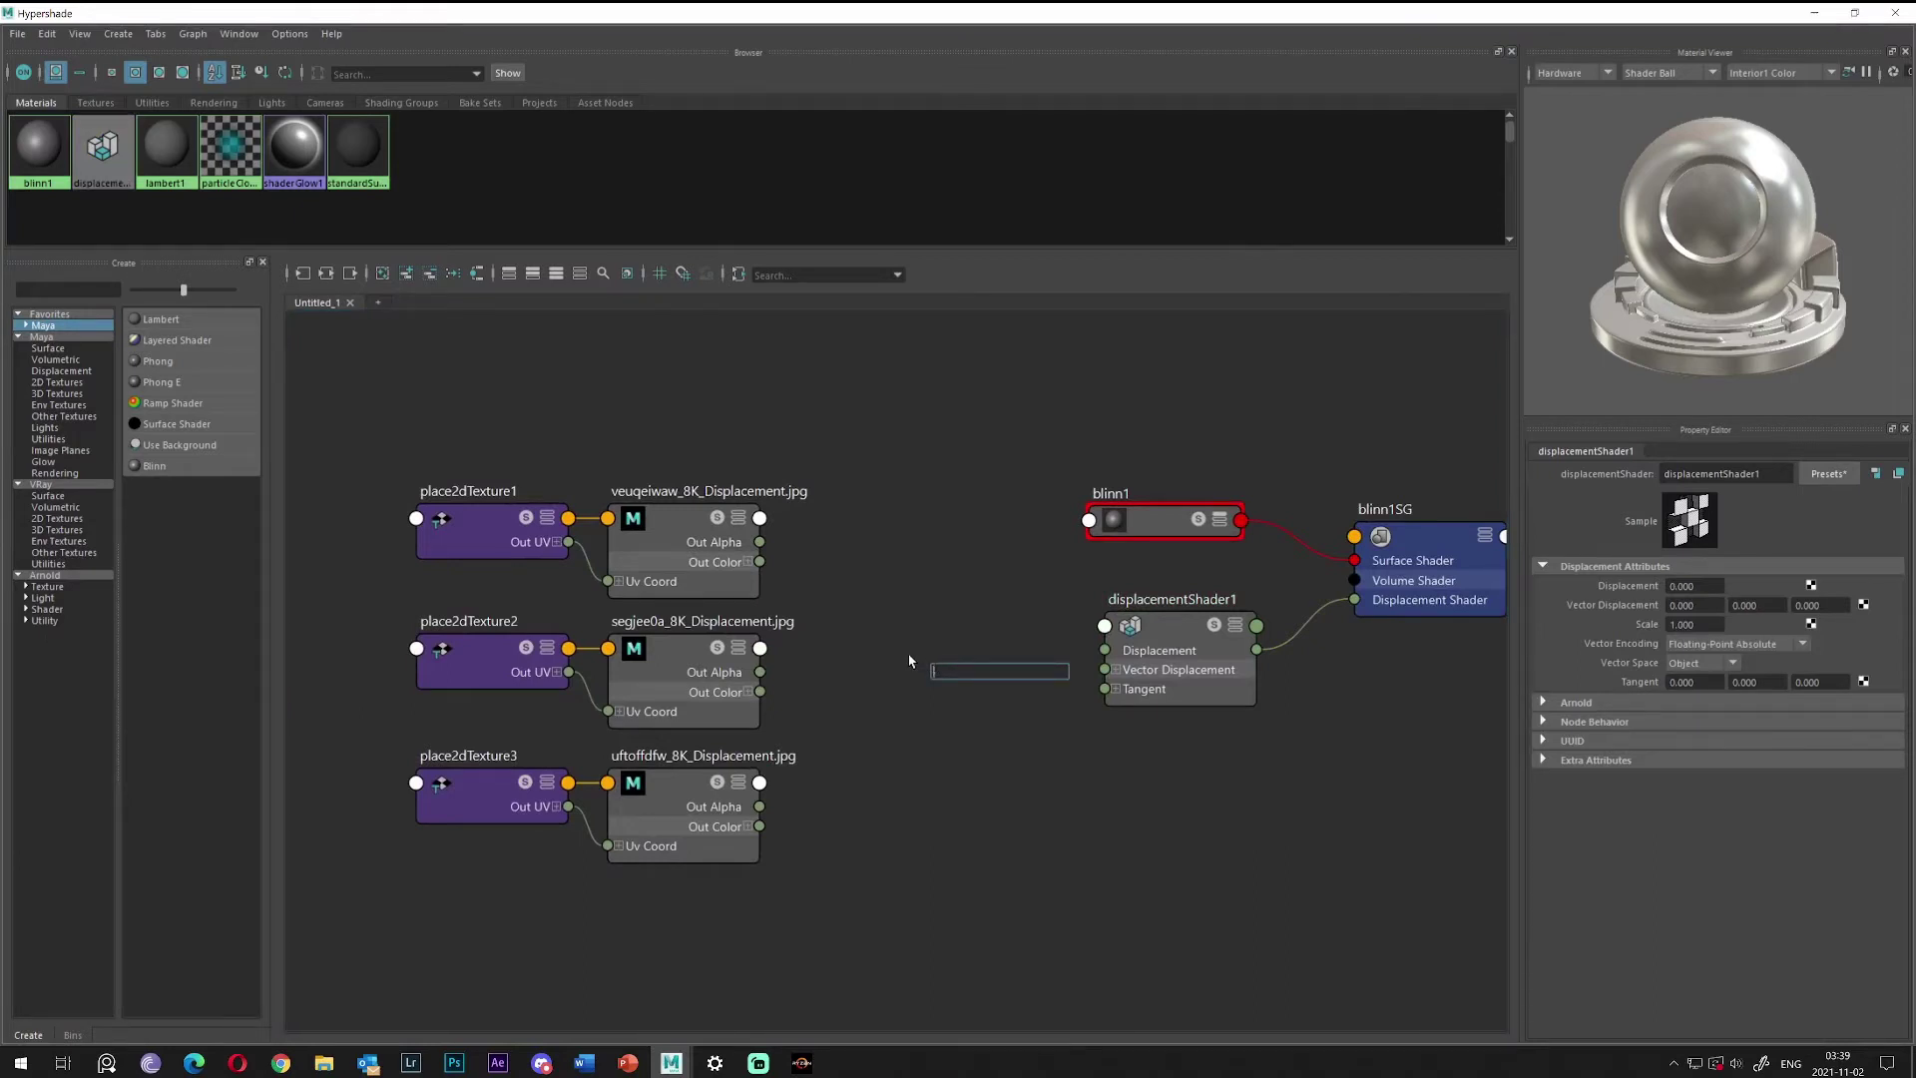
{"action": "left_click", "coordinate": [928, 652]}
{"action": "key", "text": "Tab"}
{"action": "type", "text": "plus"}
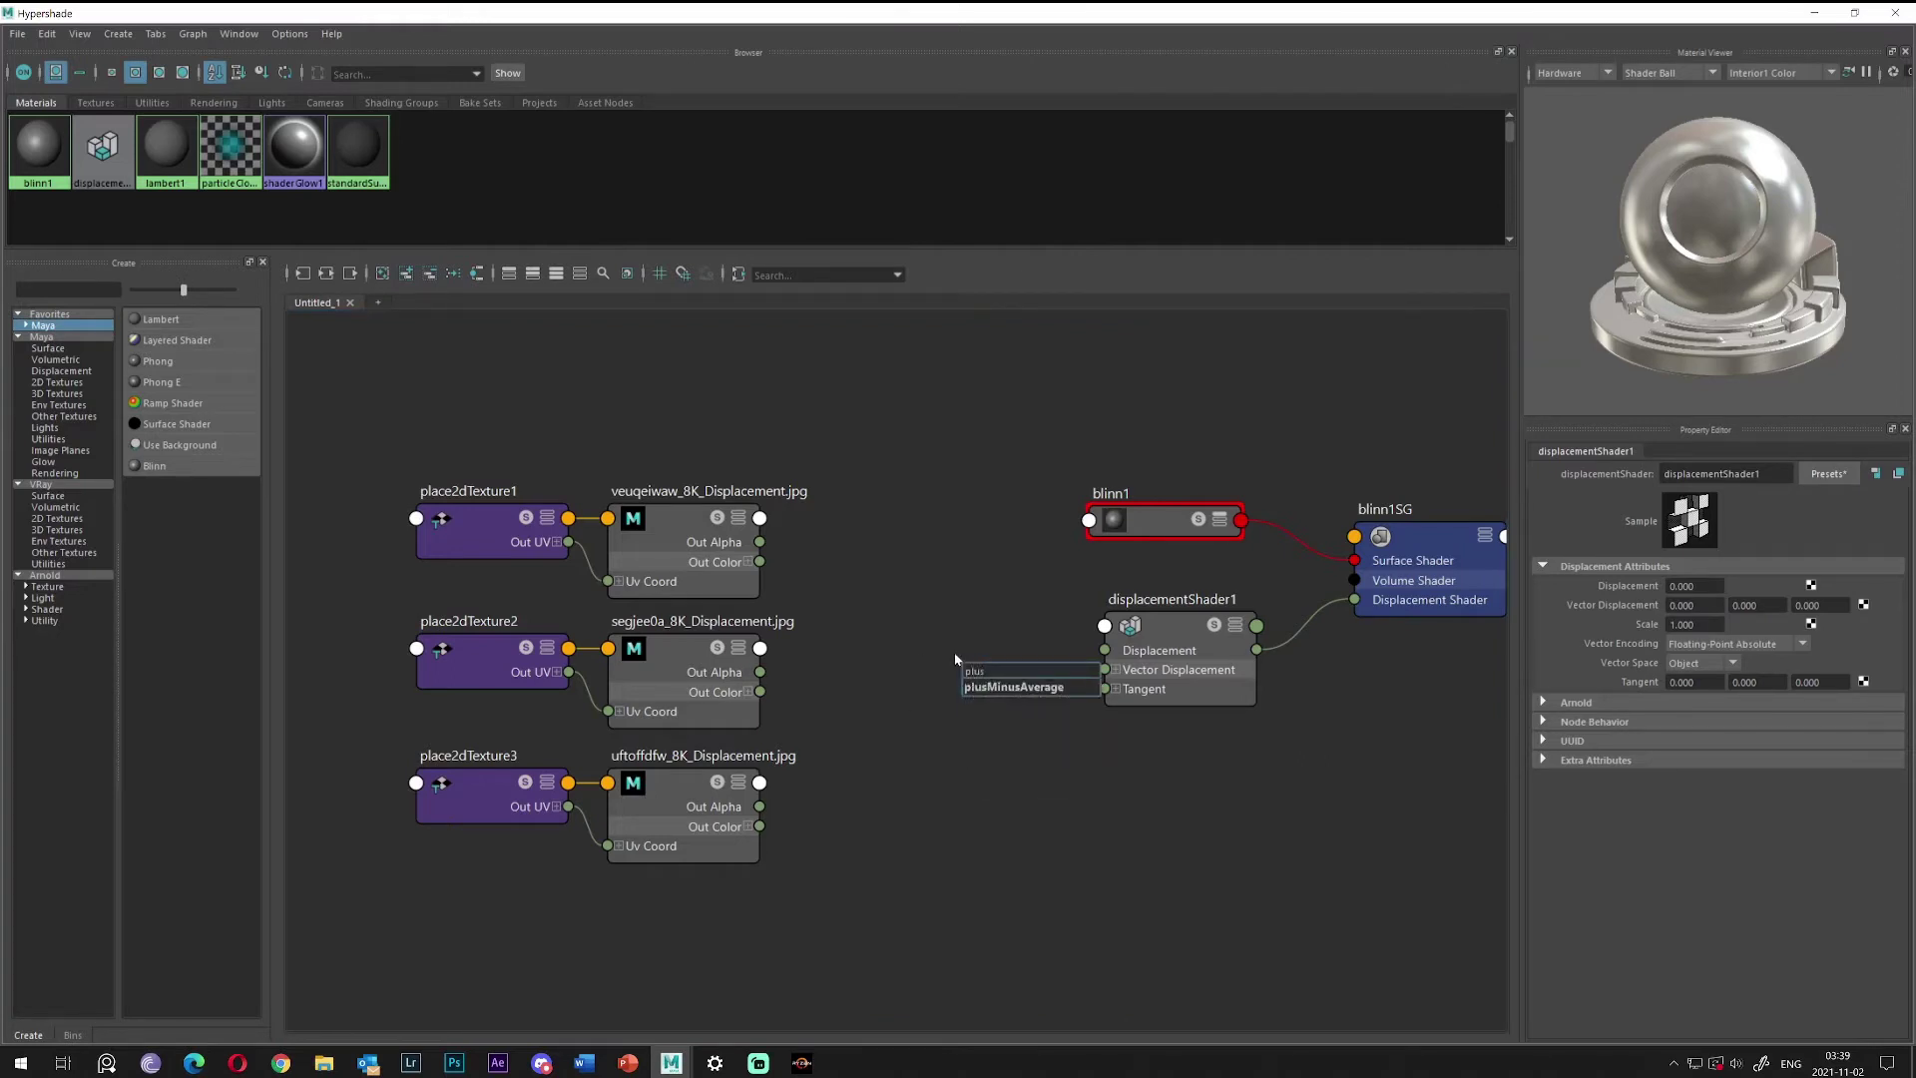
{"action": "key", "text": "Return"}
{"action": "left_click_drag", "start_coordinate": [1025, 667], "coordinate": [926, 598]}
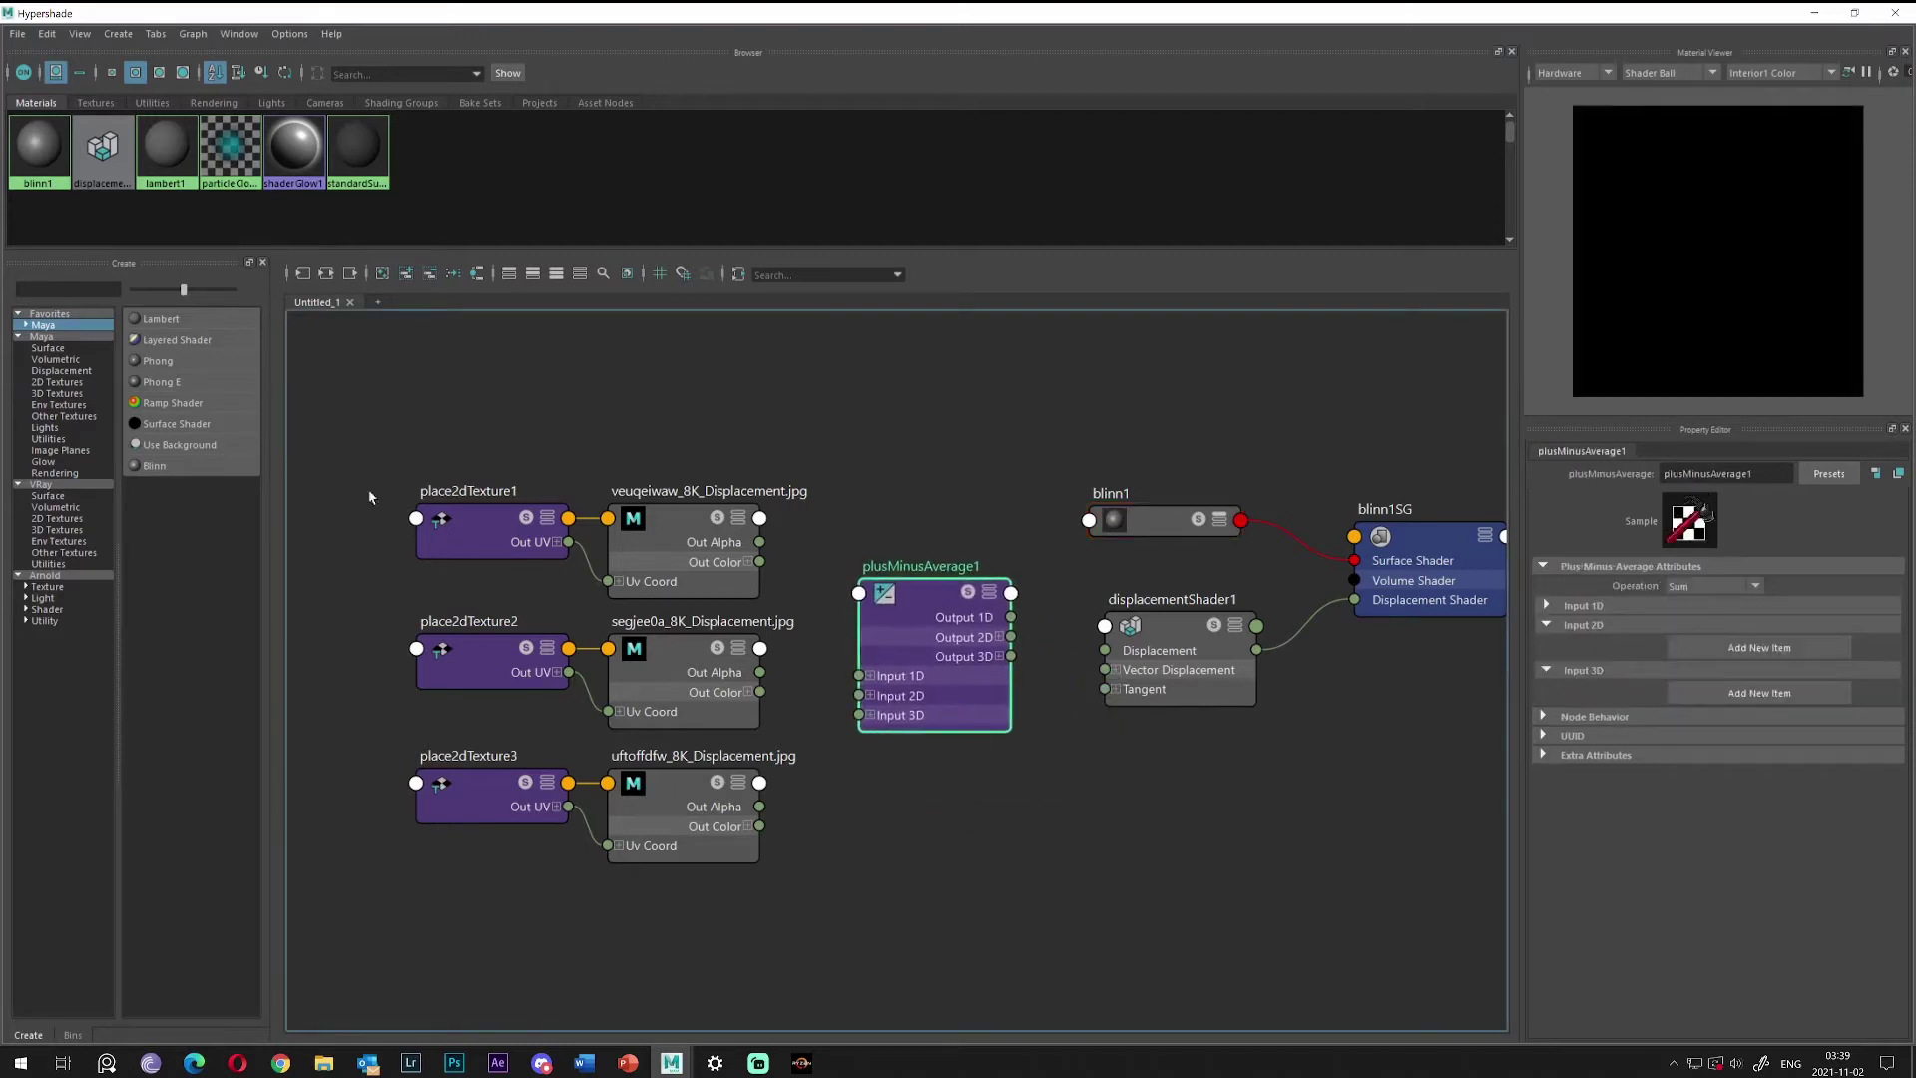
Move the three textures and their placement nodes farther from the plusMinusAverage node, and shift that node slightly upward.
{"action": "left_click_drag", "start_coordinate": [353, 440], "coordinate": [699, 928]}
{"action": "left_click_drag", "start_coordinate": [743, 696], "coordinate": [667, 699]}
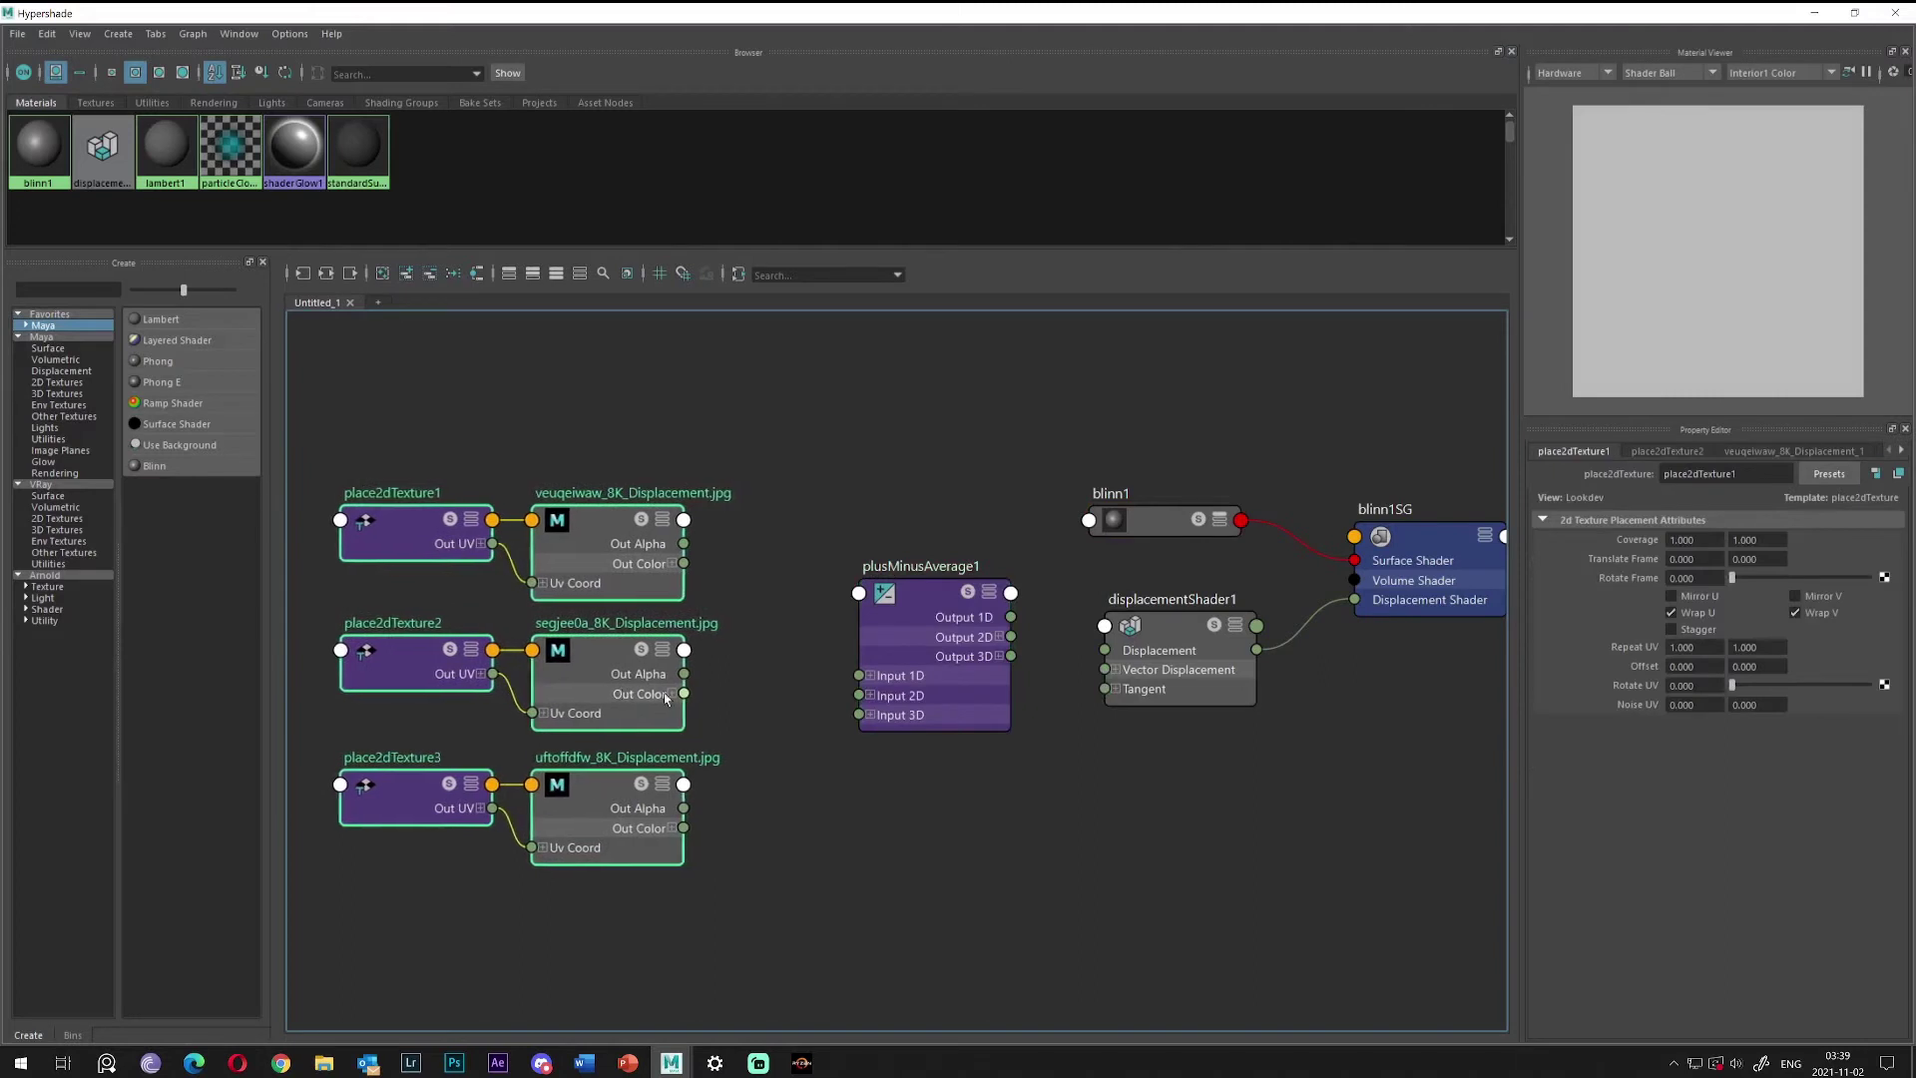
{"action": "left_click", "coordinate": [776, 534]}
{"action": "left_click_drag", "start_coordinate": [910, 723], "coordinate": [910, 698]}
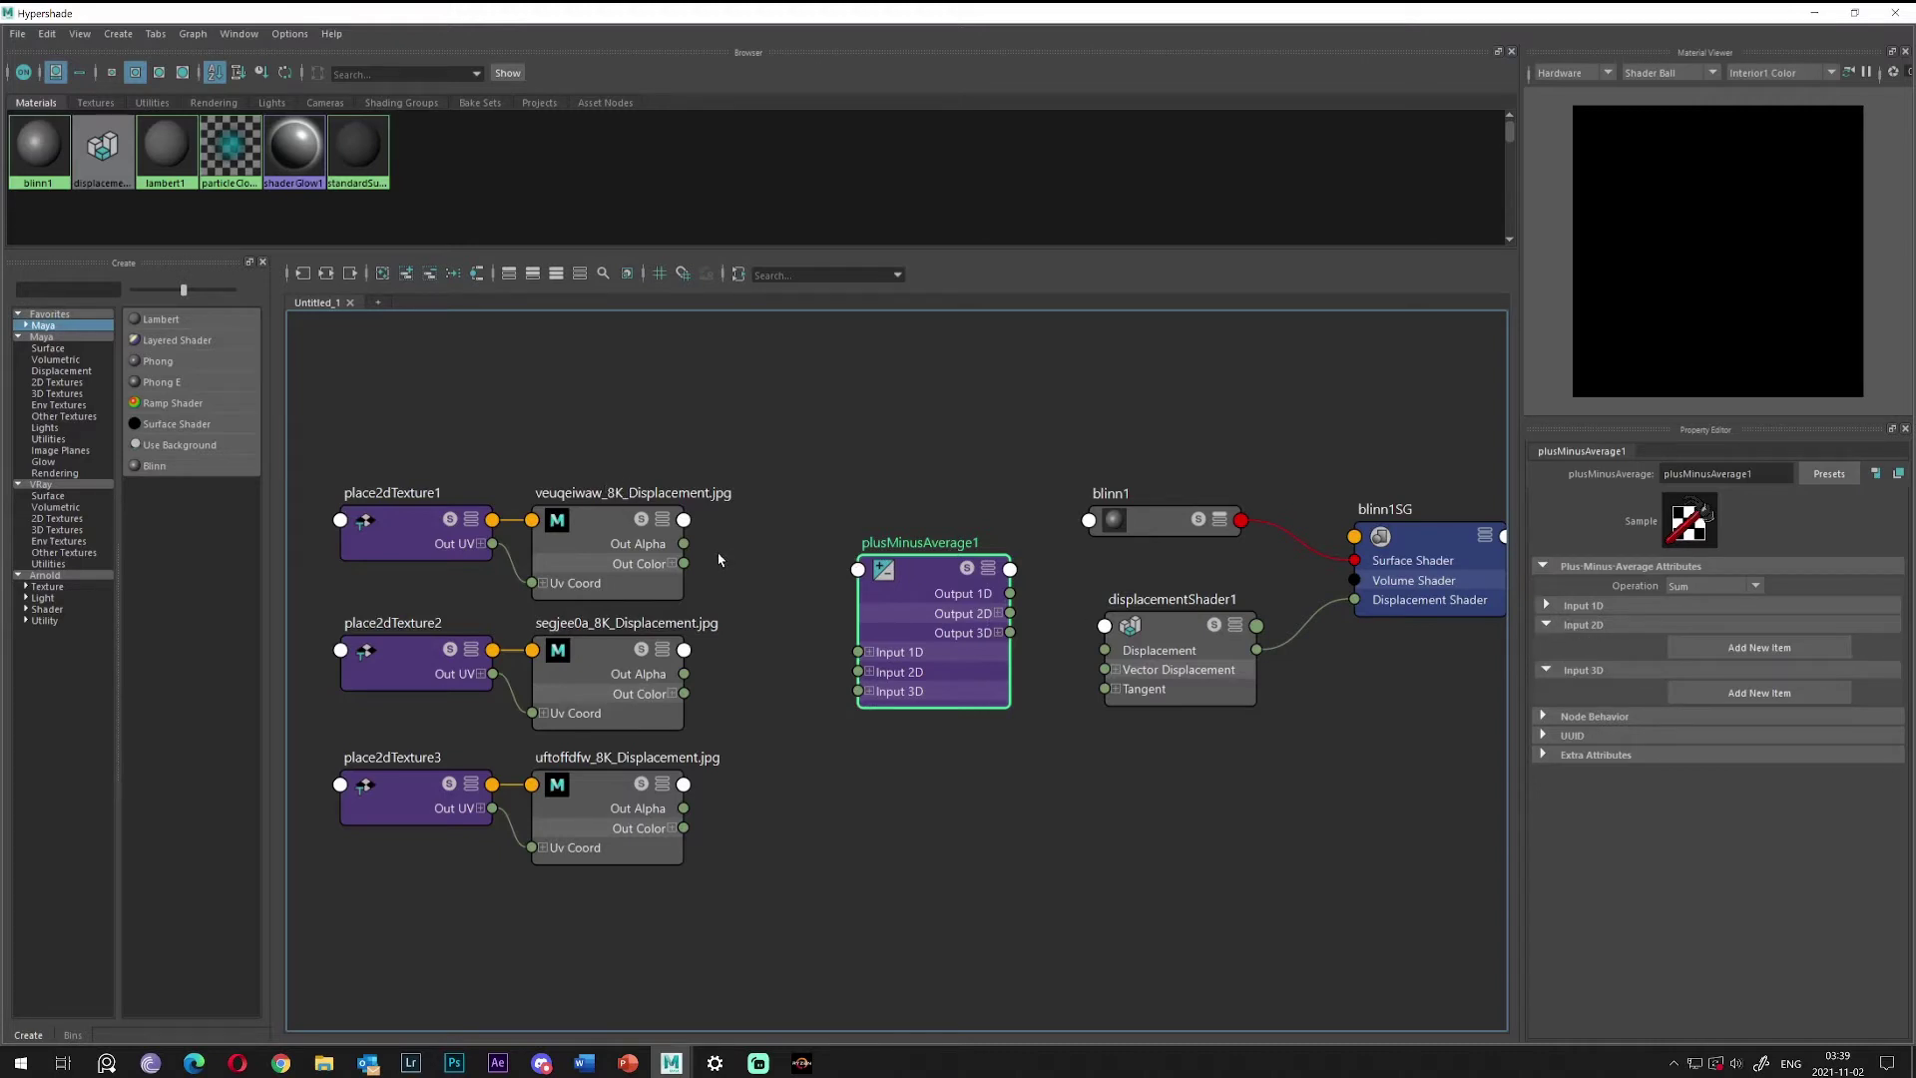
Select the plusMinusAverage node and collapse the Input 2D section of its attributes.
{"action": "left_click_drag", "start_coordinate": [819, 517], "coordinate": [1041, 725]}
{"action": "left_click_drag", "start_coordinate": [835, 525], "coordinate": [1023, 745]}
{"action": "left_click", "coordinate": [1548, 625]}
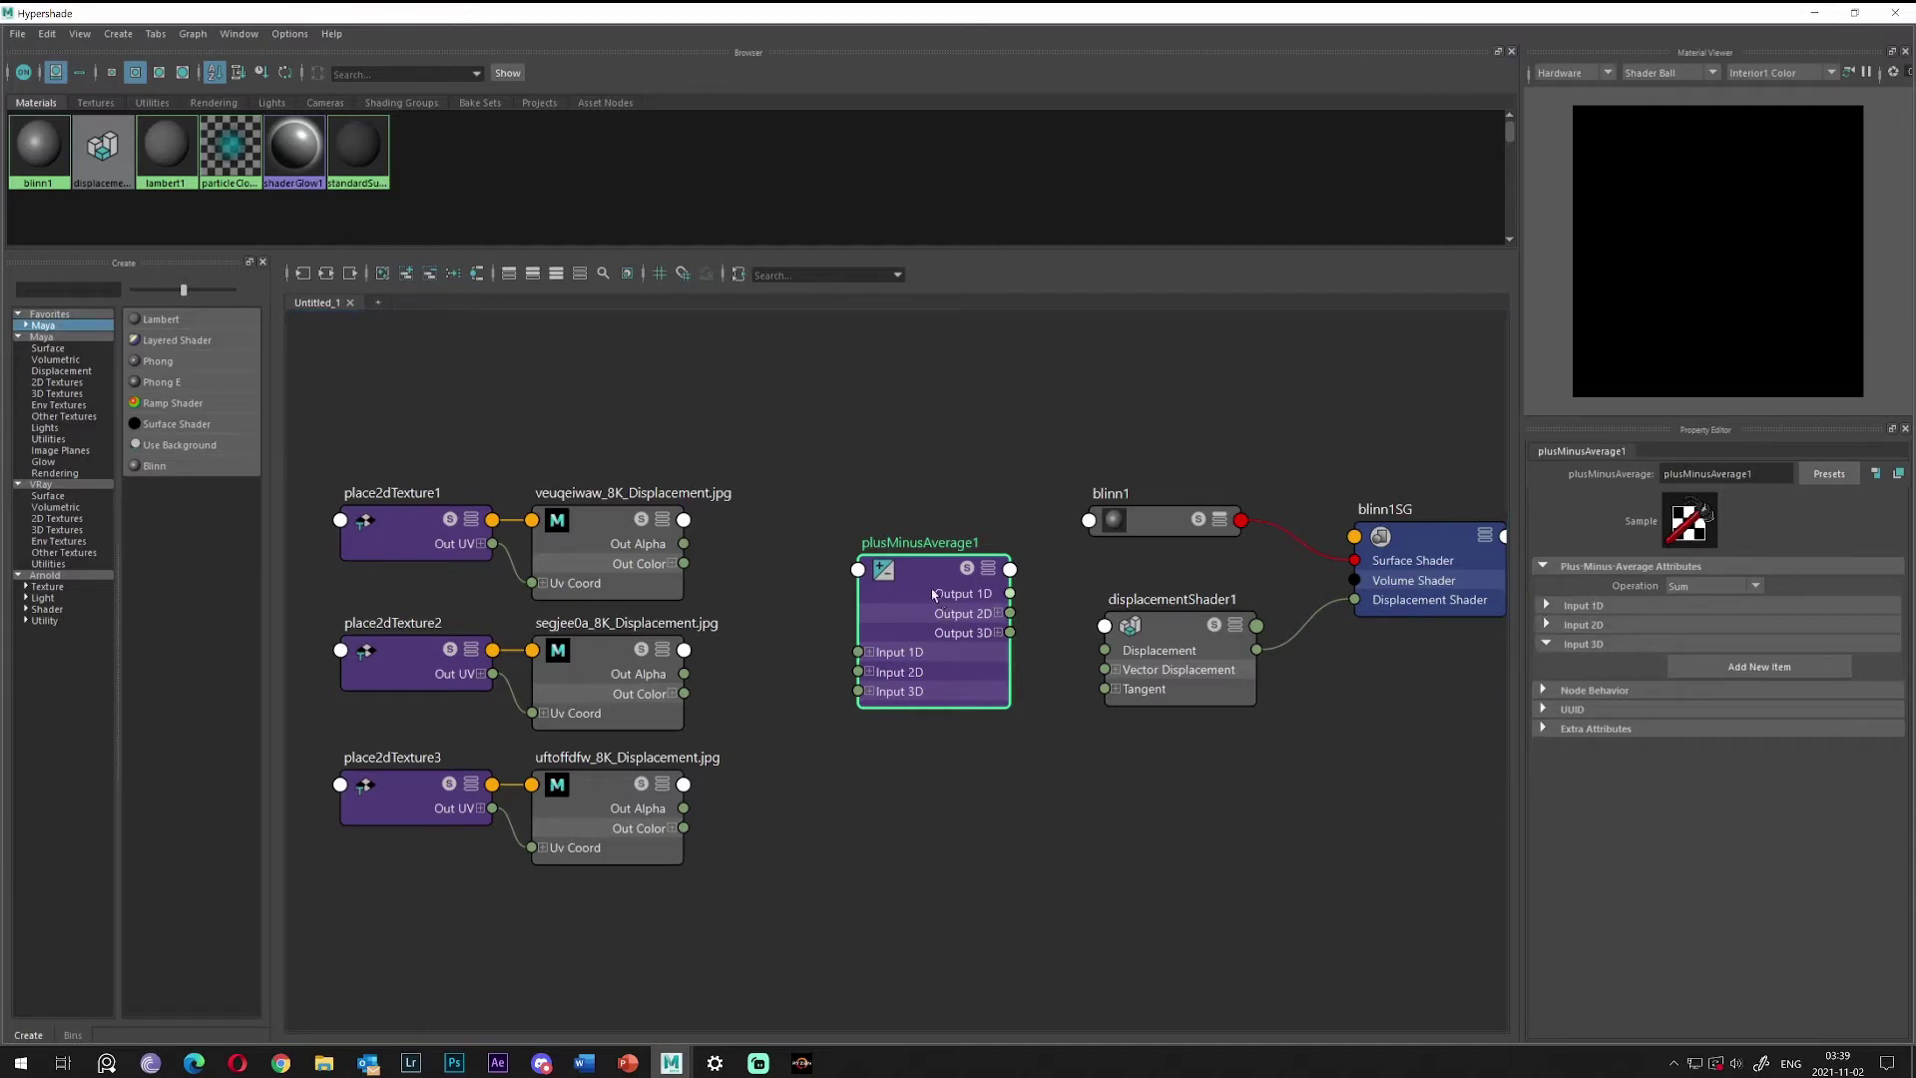
Shift the plusMinusAverage node slightly and add three Input 3D items to it.
{"action": "left_click_drag", "start_coordinate": [875, 677], "coordinate": [872, 687]}
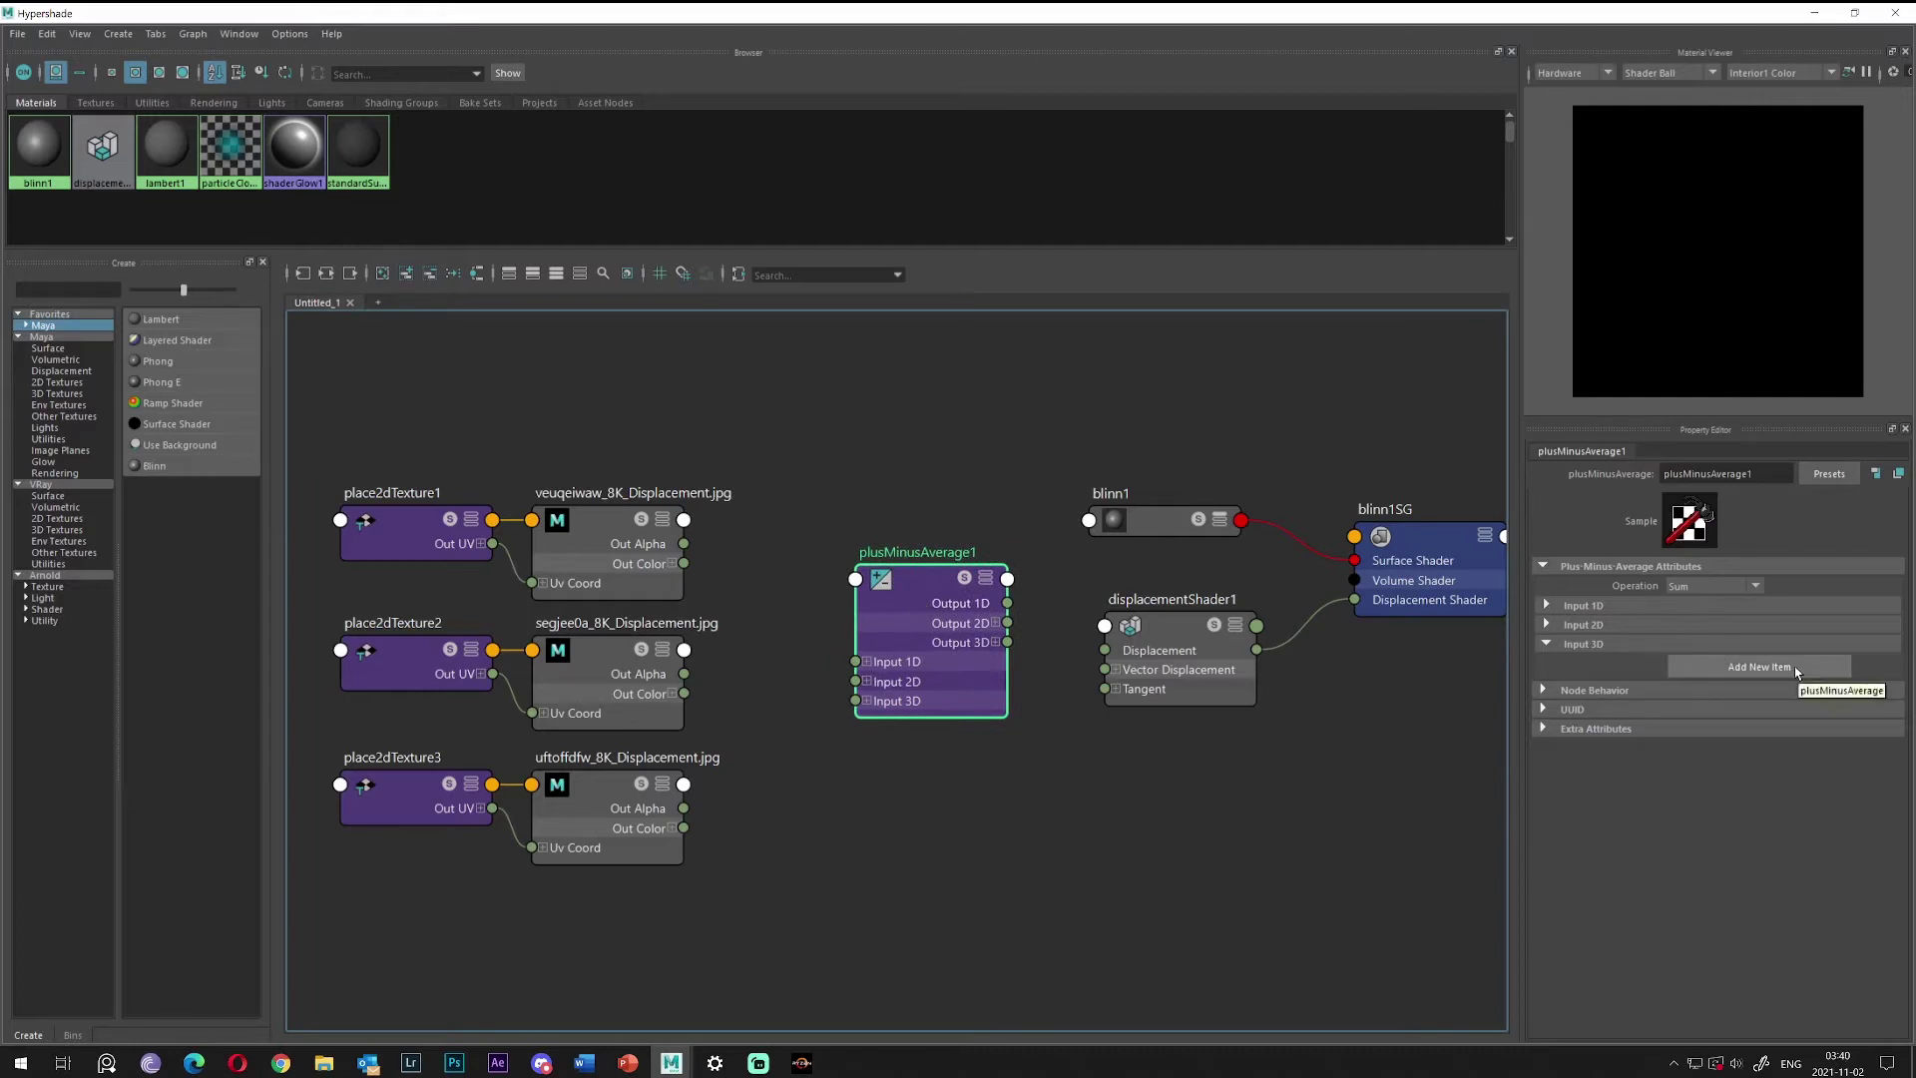
{"action": "left_click", "coordinate": [1682, 667]}
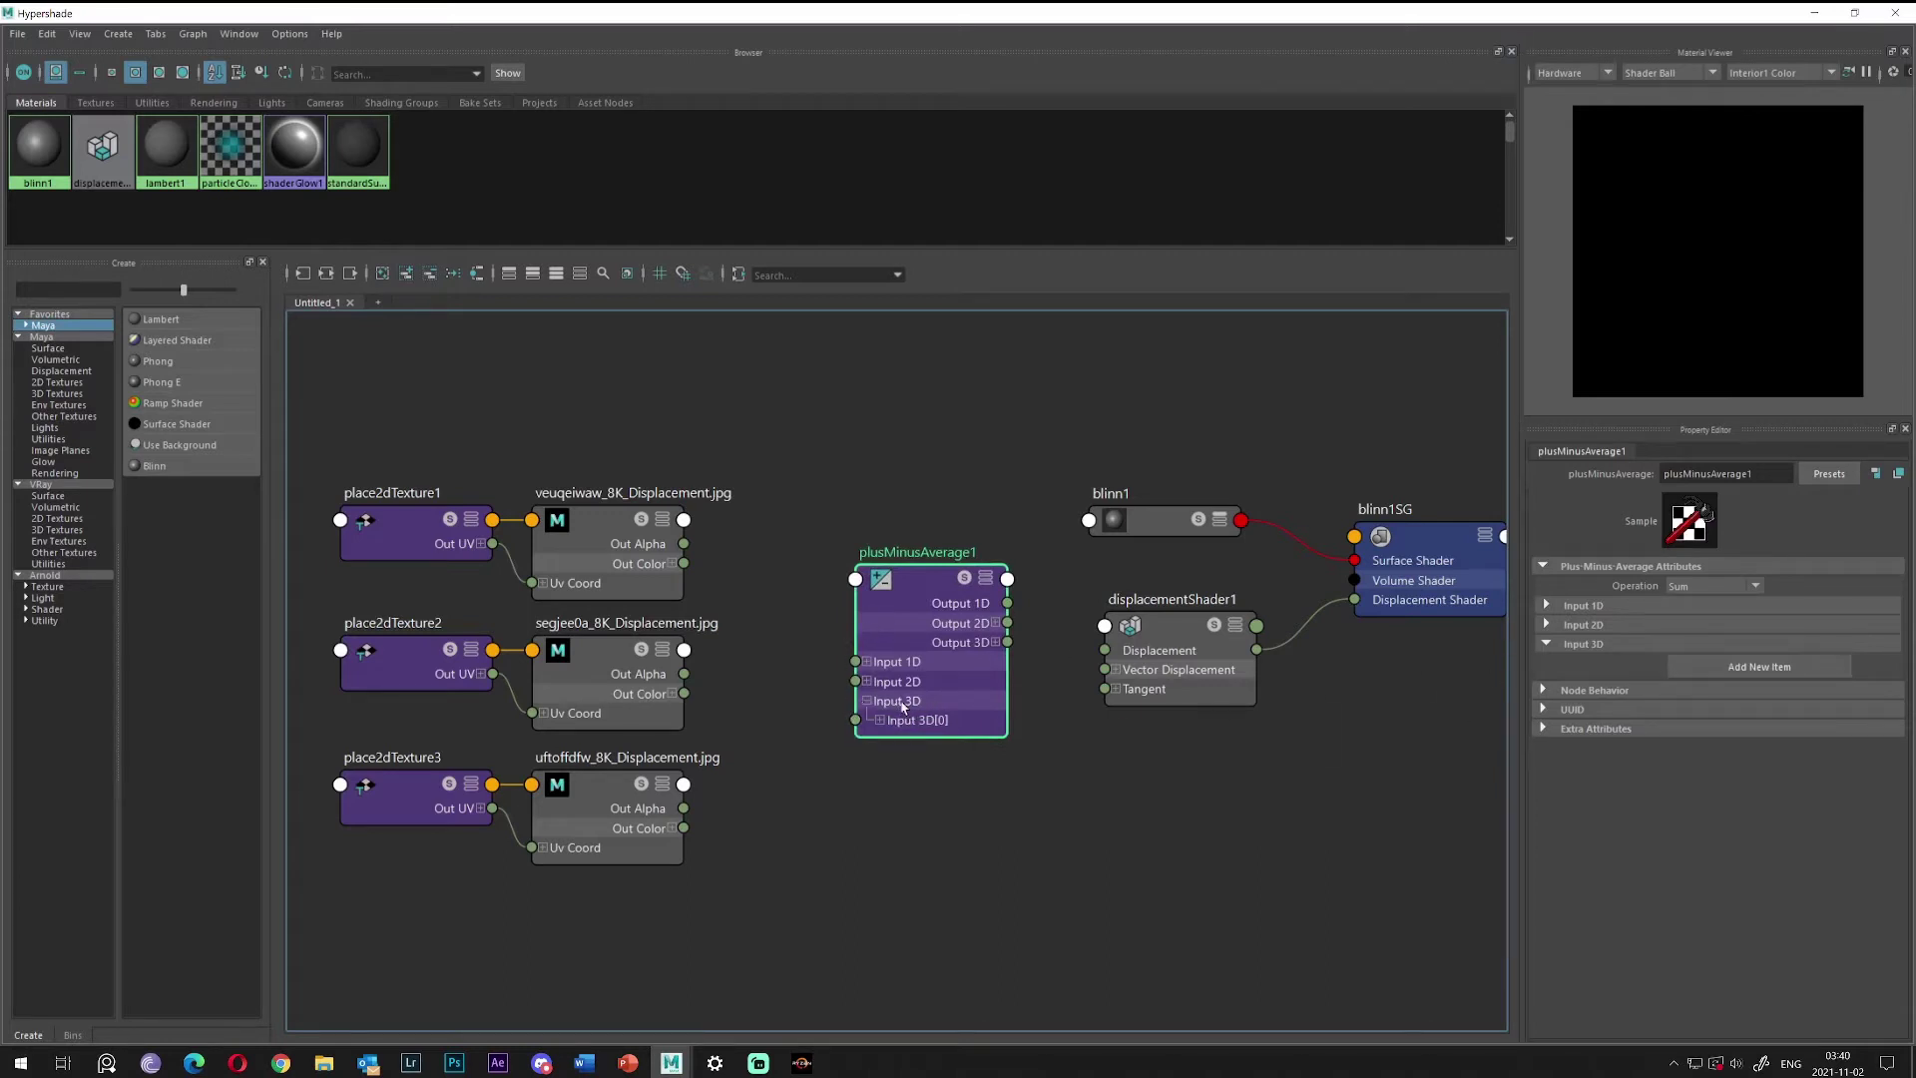
{"action": "left_click", "coordinate": [1709, 668]}
{"action": "left_click", "coordinate": [1709, 667]}
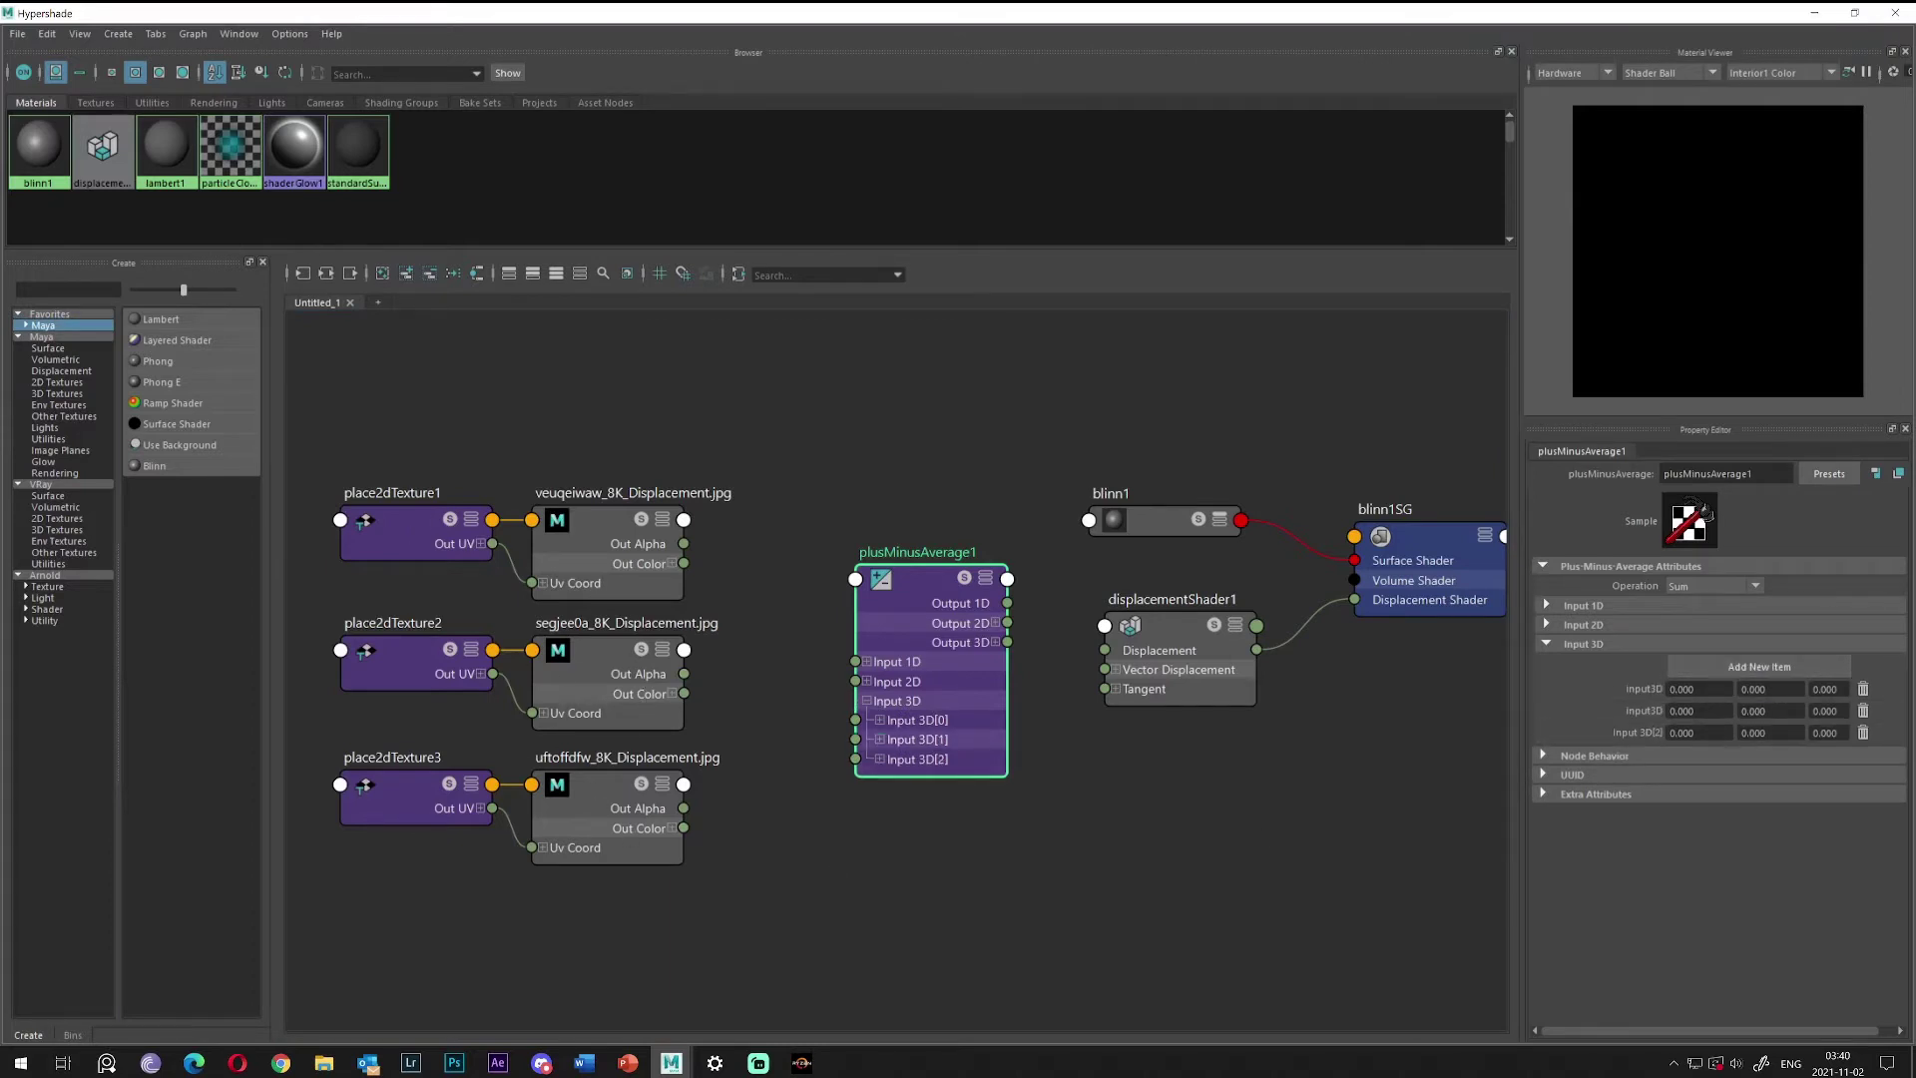
Add nine extra Input 3D items to the plusMinusAverage node and delete them again so that three remain.
{"action": "left_click", "coordinate": [1735, 668]}
{"action": "double_click", "coordinate": [1735, 669]}
{"action": "left_click", "coordinate": [1734, 669]}
{"action": "double_click", "coordinate": [1735, 669]}
{"action": "left_click", "coordinate": [1735, 668]}
{"action": "double_click", "coordinate": [1735, 669]}
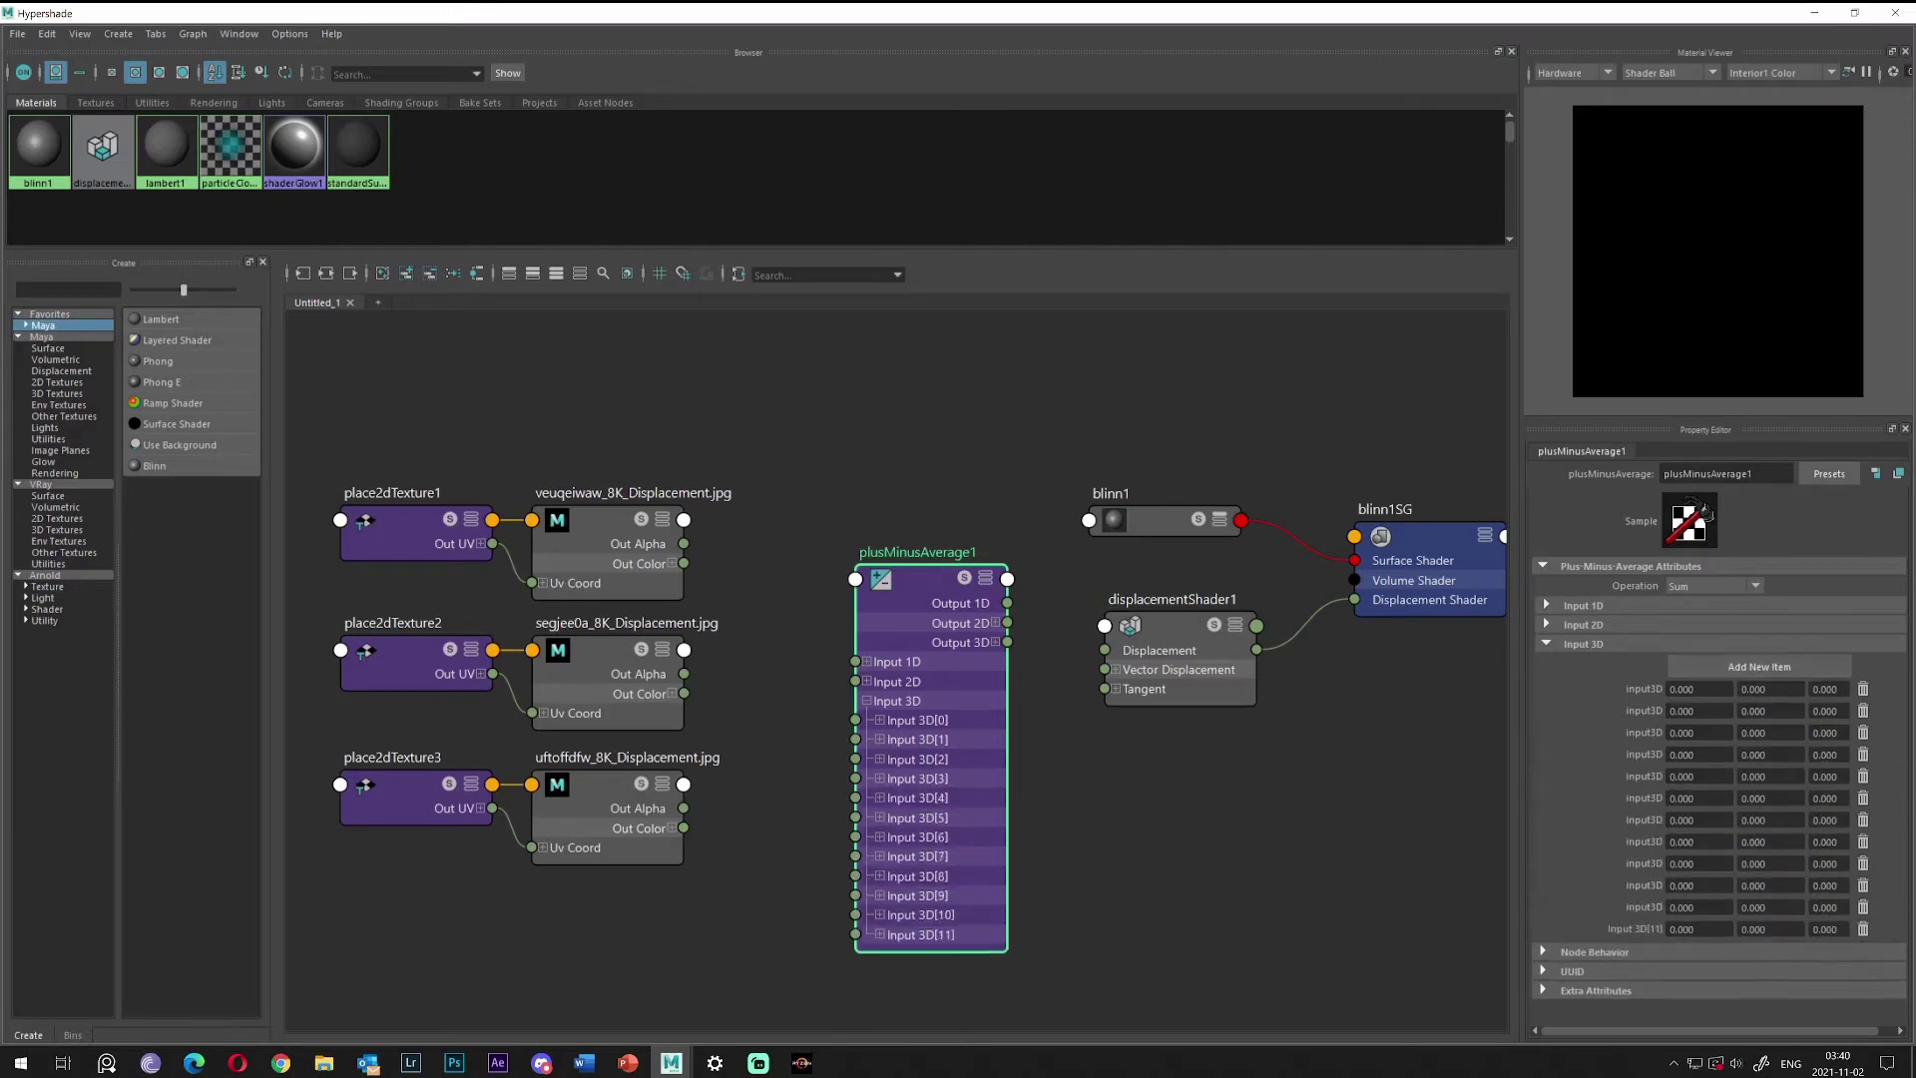
{"action": "left_click", "coordinate": [1863, 755]}
{"action": "left_click", "coordinate": [1862, 754]}
{"action": "double_click", "coordinate": [1863, 754]}
{"action": "left_click", "coordinate": [1862, 754]}
{"action": "double_click", "coordinate": [1862, 755]}
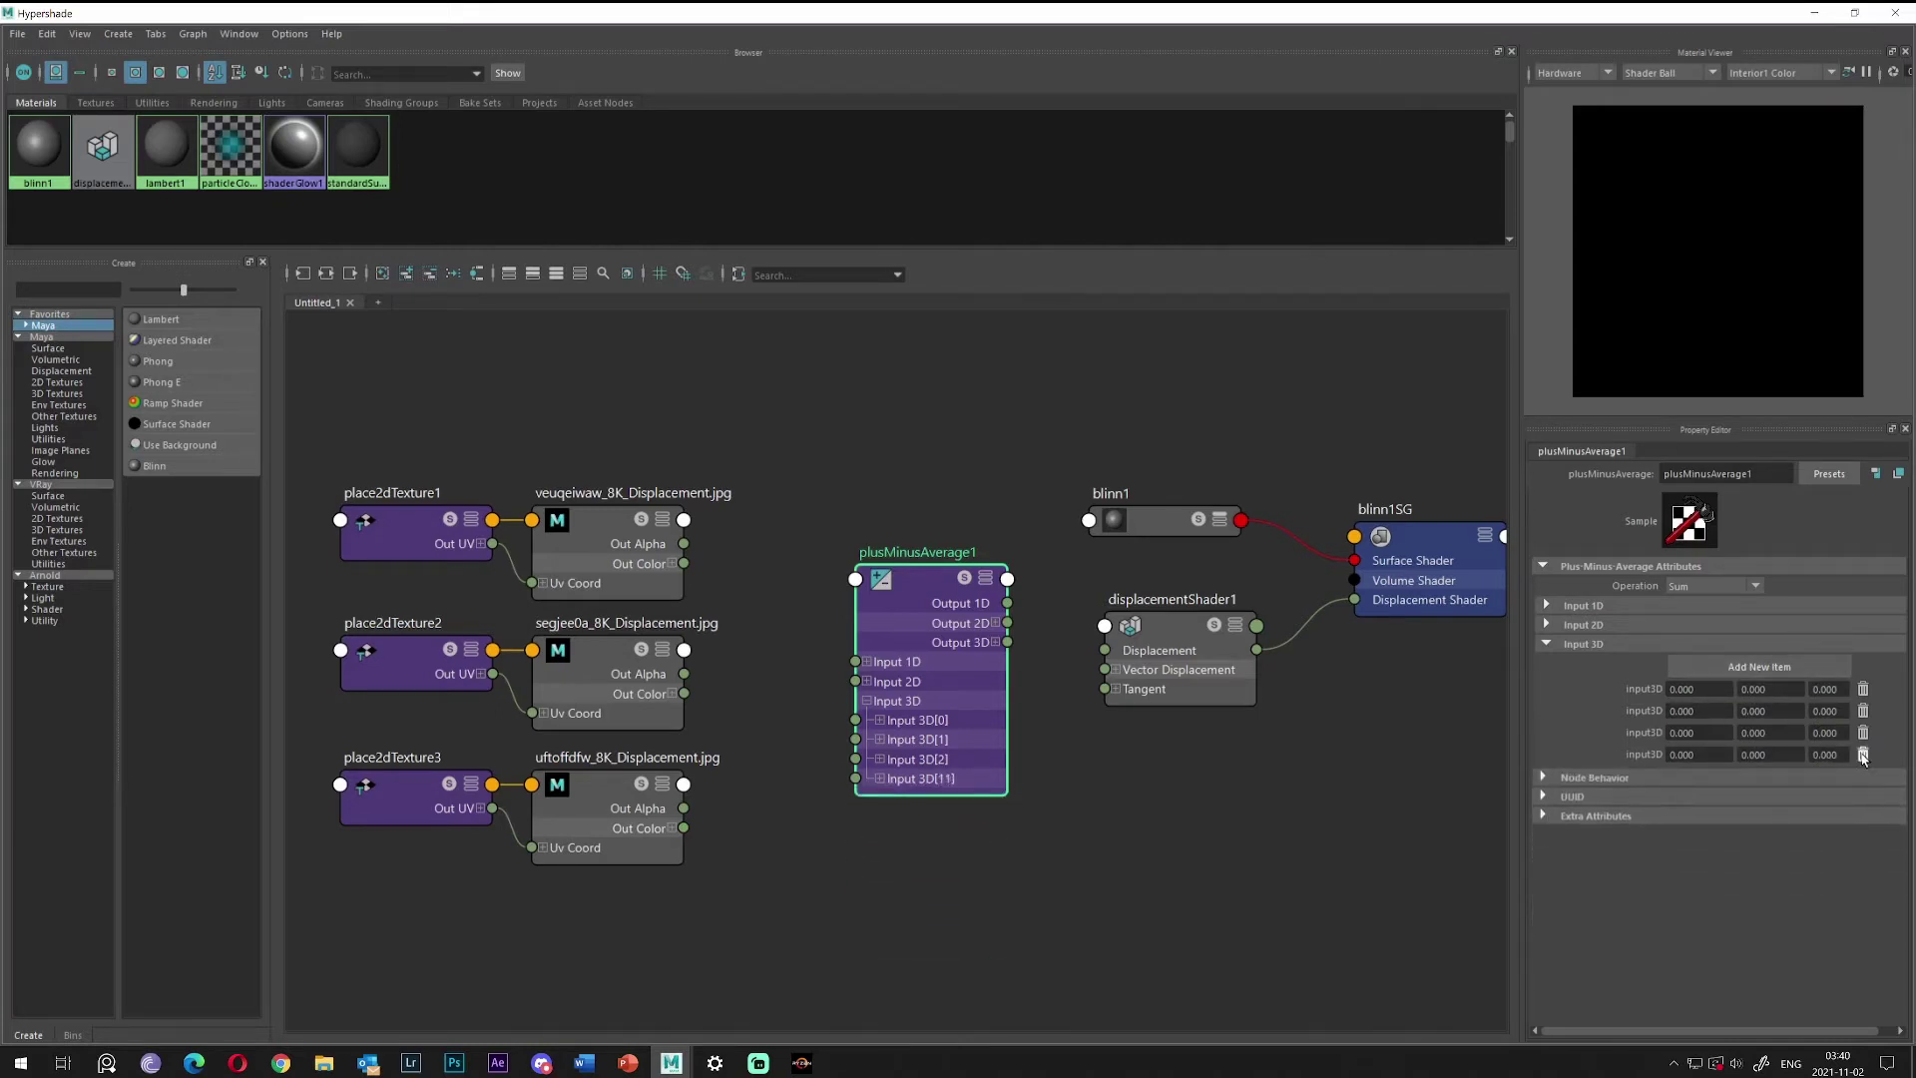
{"action": "double_click", "coordinate": [1862, 754]}
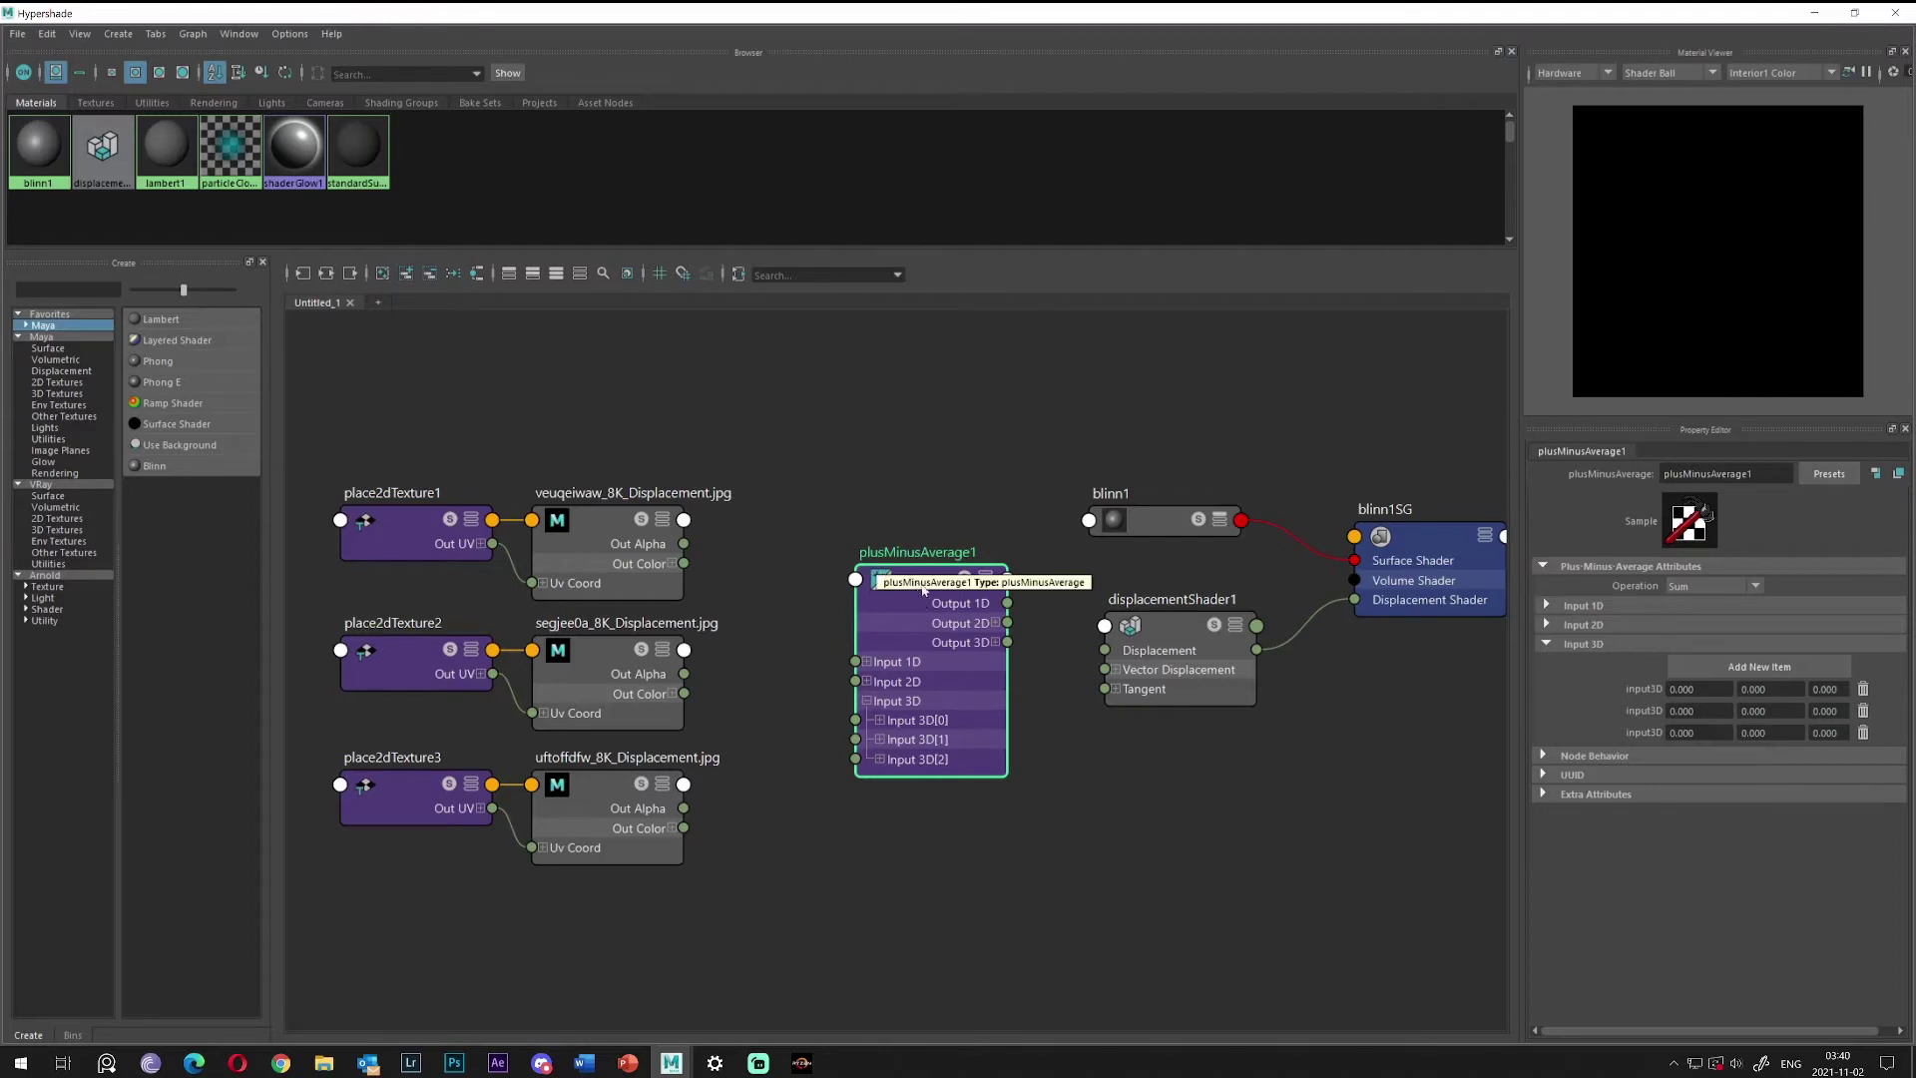
Connect the Out Color of the veuqeiwaw, segjee0a and uftoffdfw textures to plusMinusAverage1's Input 3D[0], Input 3D[1] and Input 3D[2] respectively.
{"action": "left_click_drag", "start_coordinate": [926, 581], "coordinate": [897, 587]}
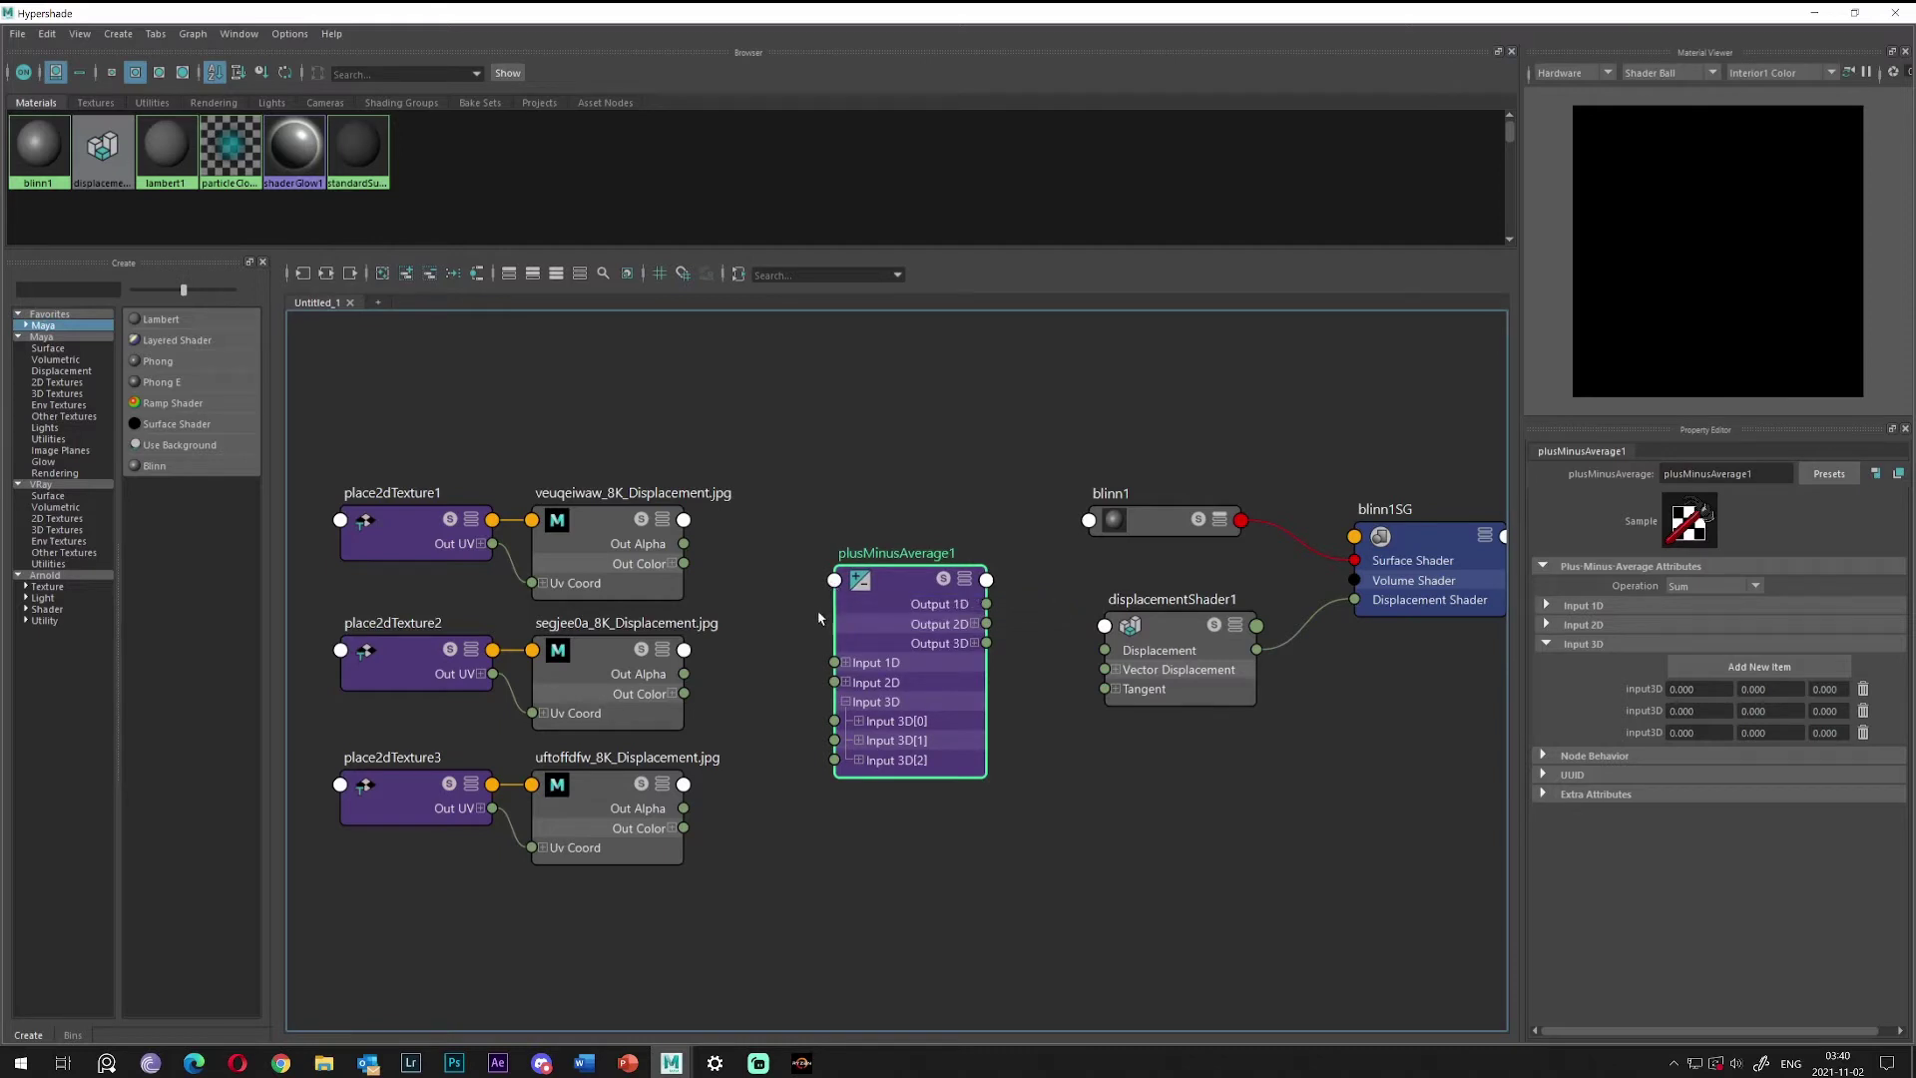
{"action": "left_click_drag", "start_coordinate": [891, 604], "coordinate": [883, 603]}
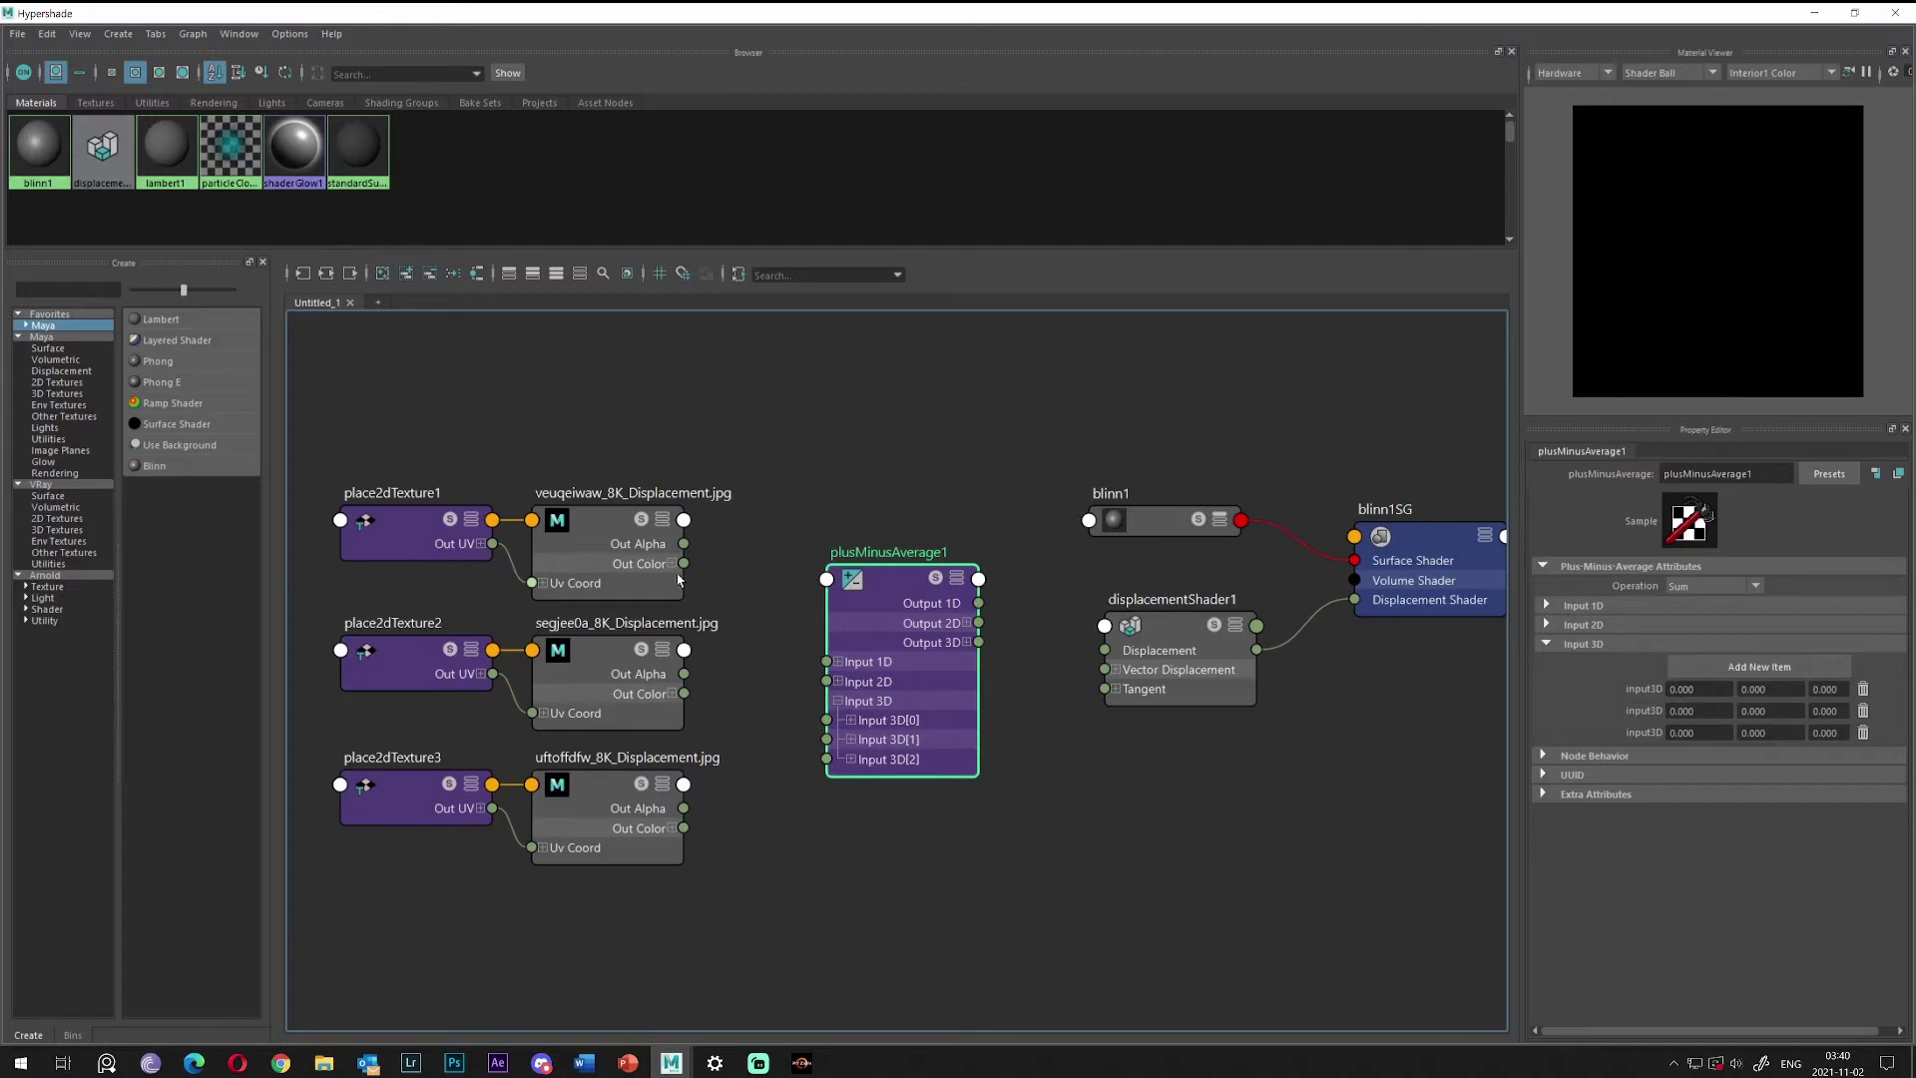
{"action": "left_click_drag", "start_coordinate": [684, 564], "coordinate": [843, 723]}
{"action": "left_click_drag", "start_coordinate": [683, 694], "coordinate": [838, 744]}
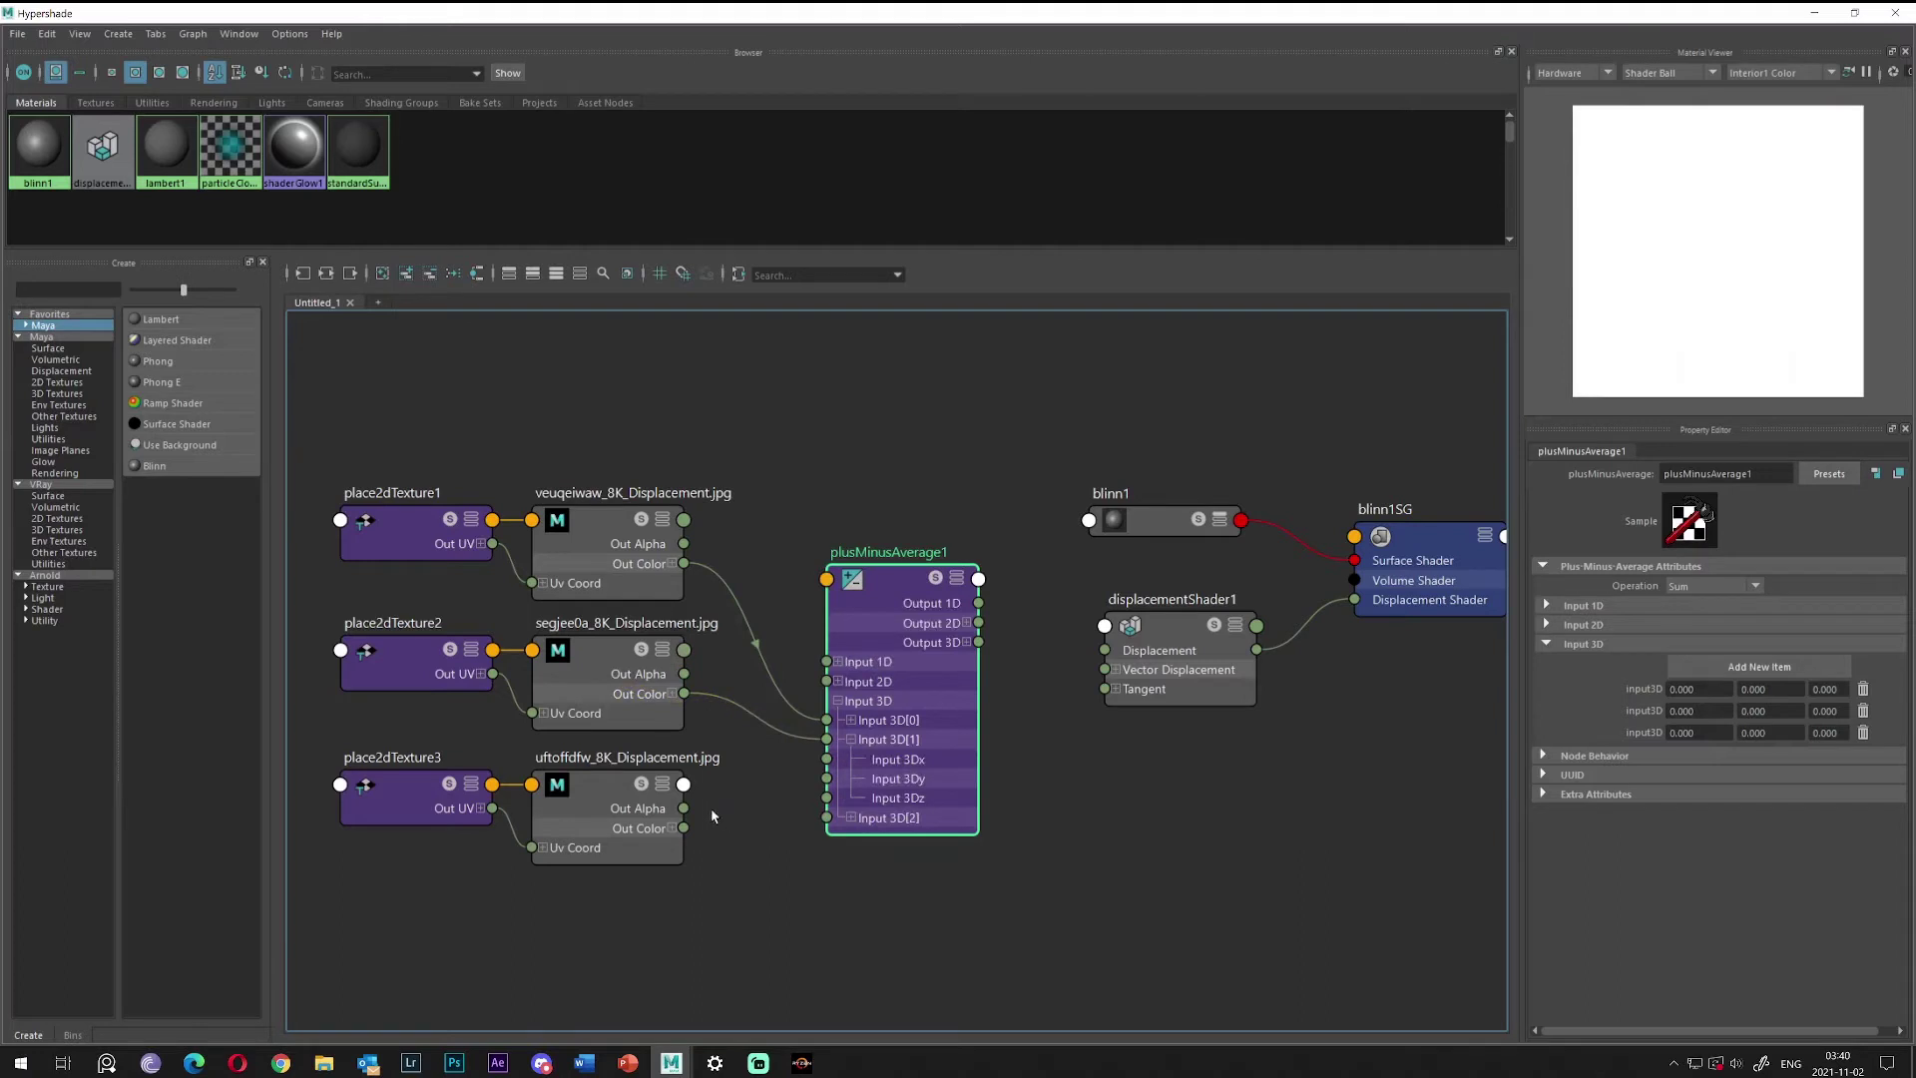
{"action": "left_click", "coordinate": [830, 740]}
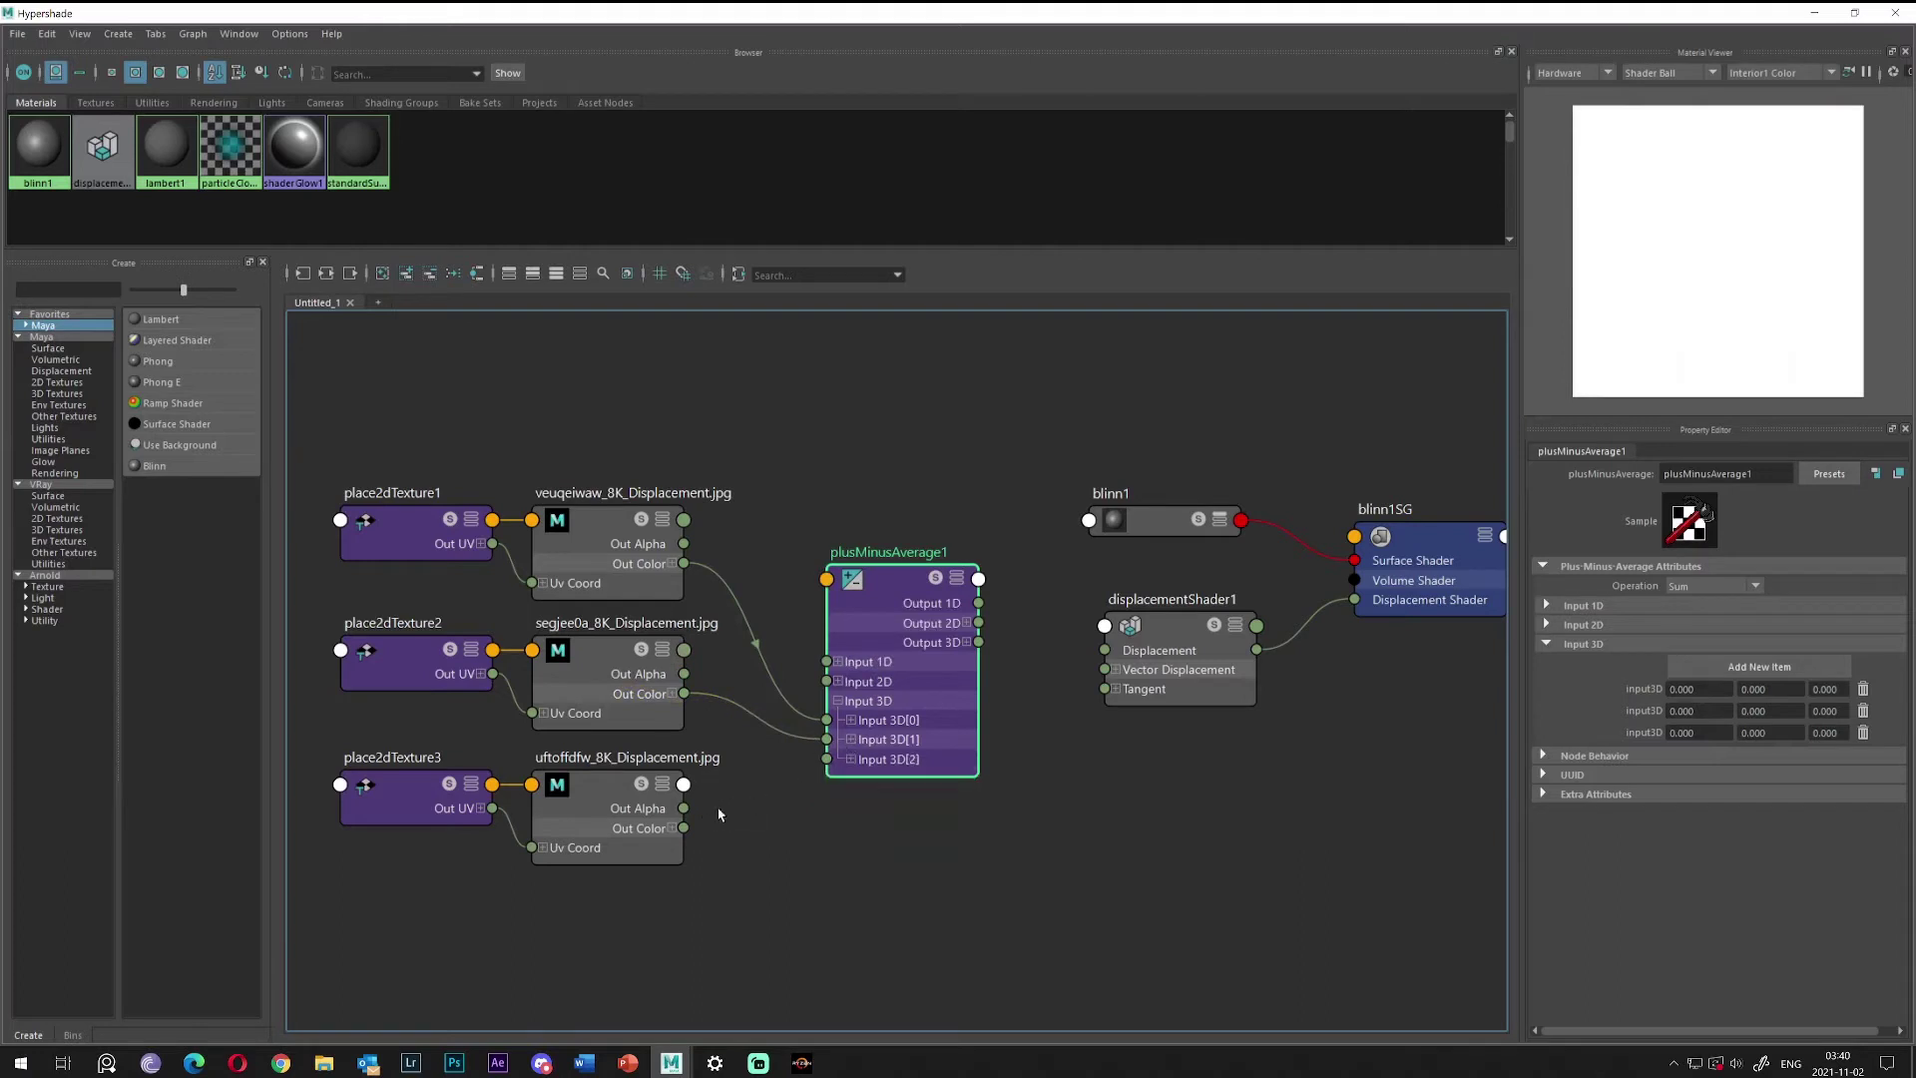
{"action": "left_click_drag", "start_coordinate": [682, 829], "coordinate": [826, 759]}
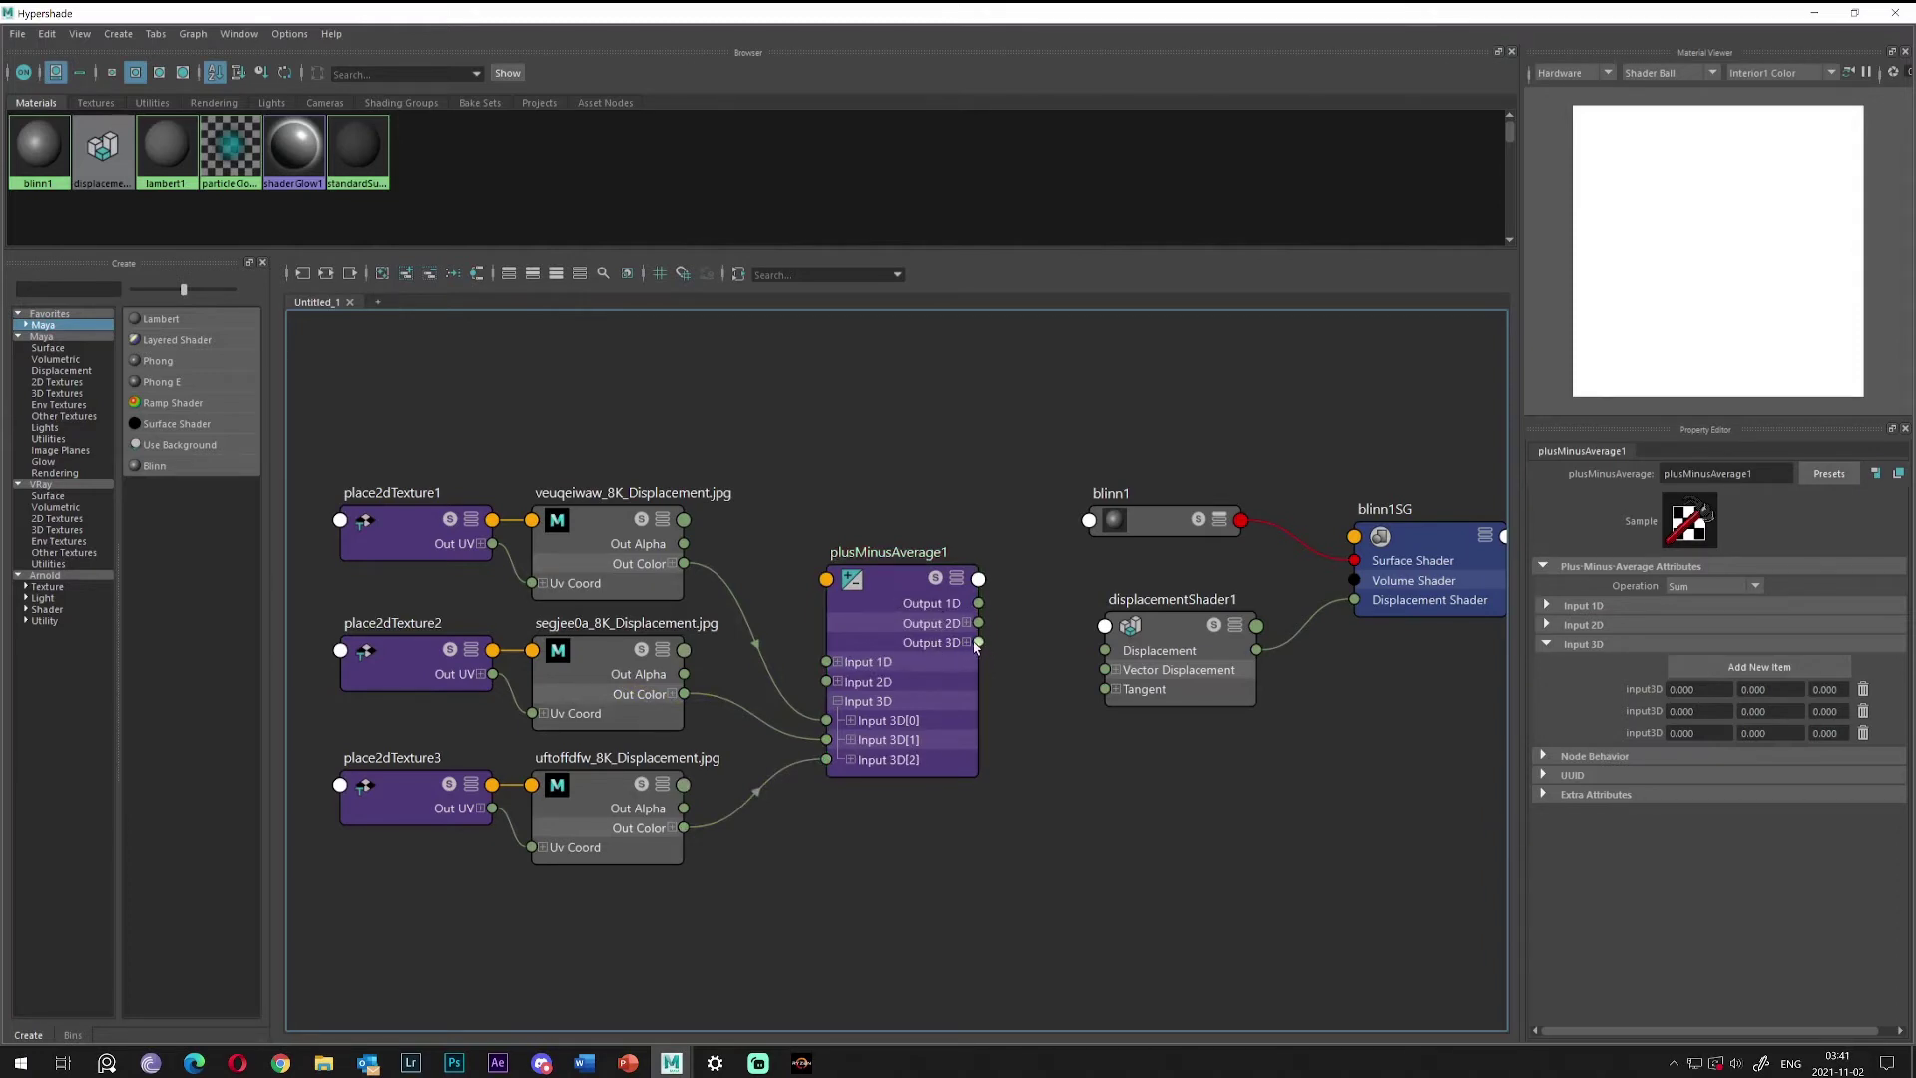
Expand the plusMinusAverage node's Output 3D and connect Output 3Dx to the Displacement input of displacementShader1.
{"action": "left_click_drag", "start_coordinate": [977, 645], "coordinate": [1050, 661]}
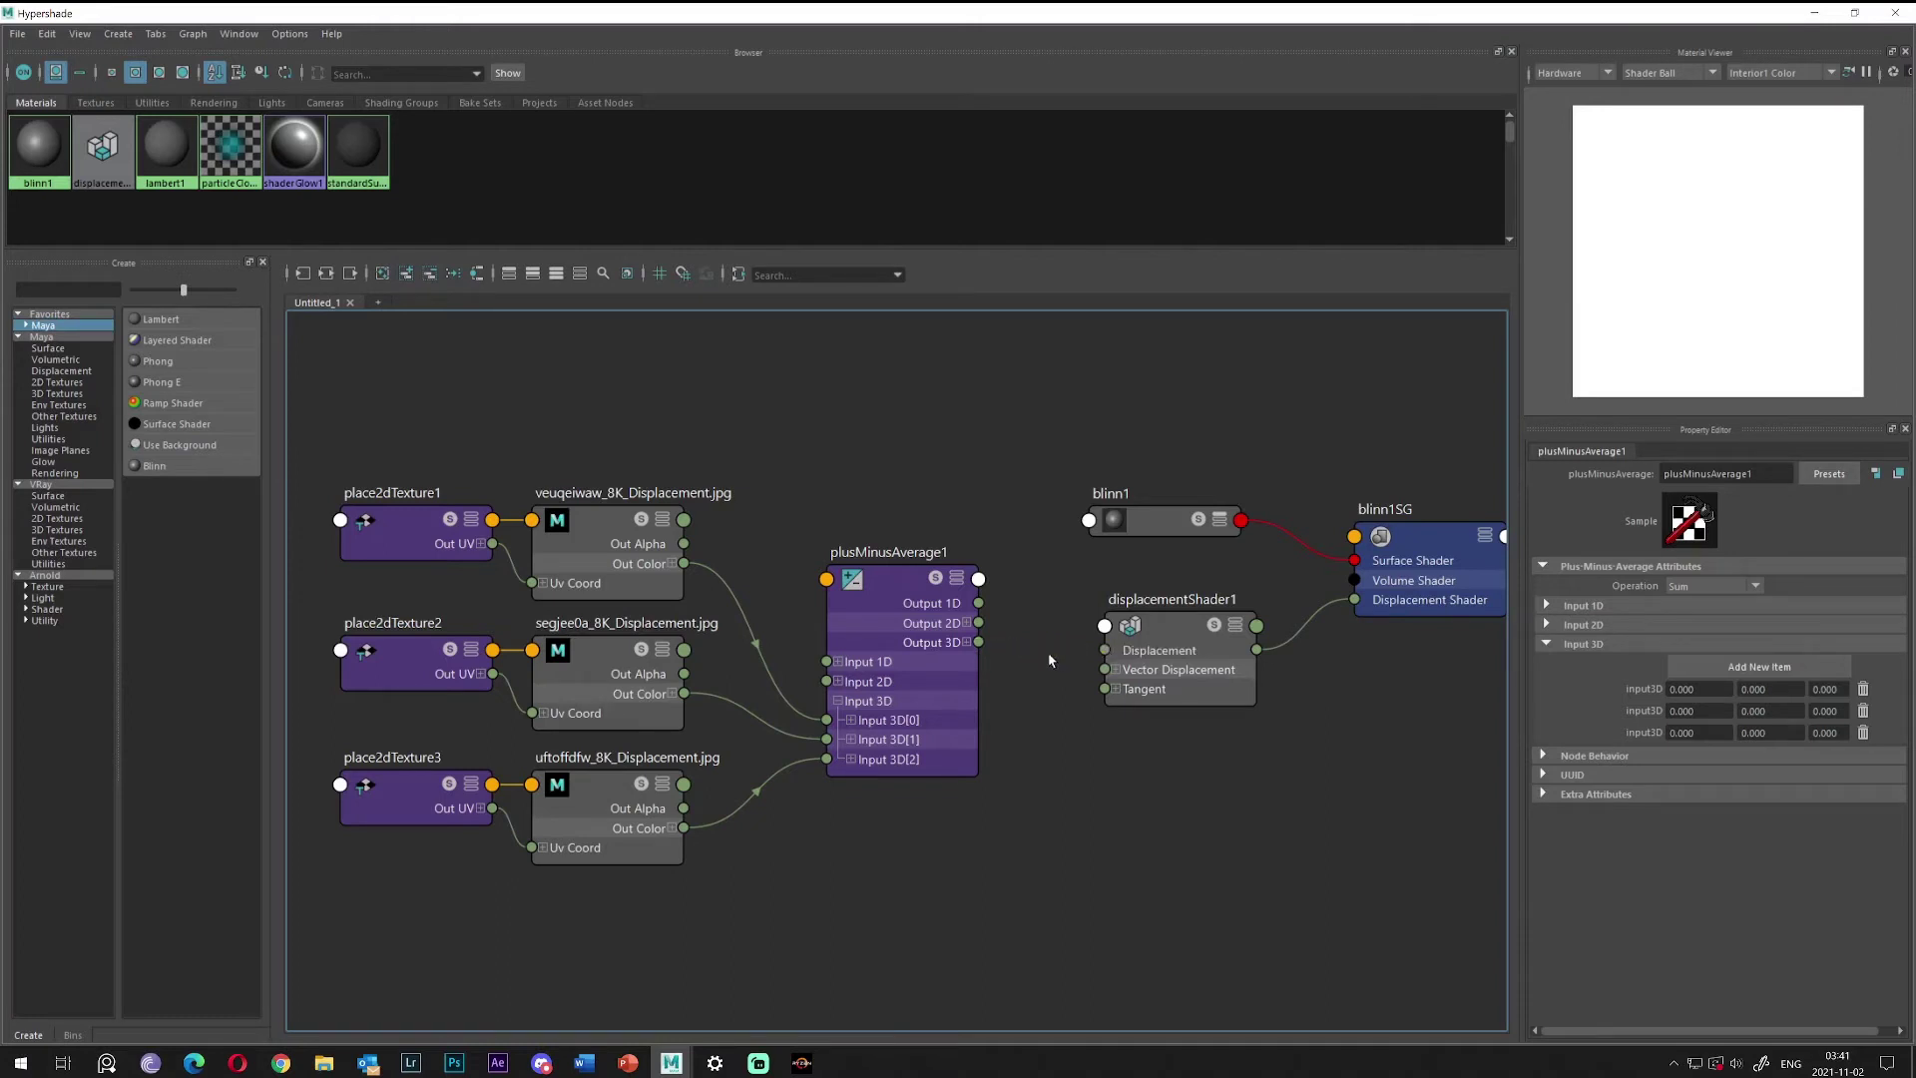
{"action": "left_click", "coordinate": [966, 642]}
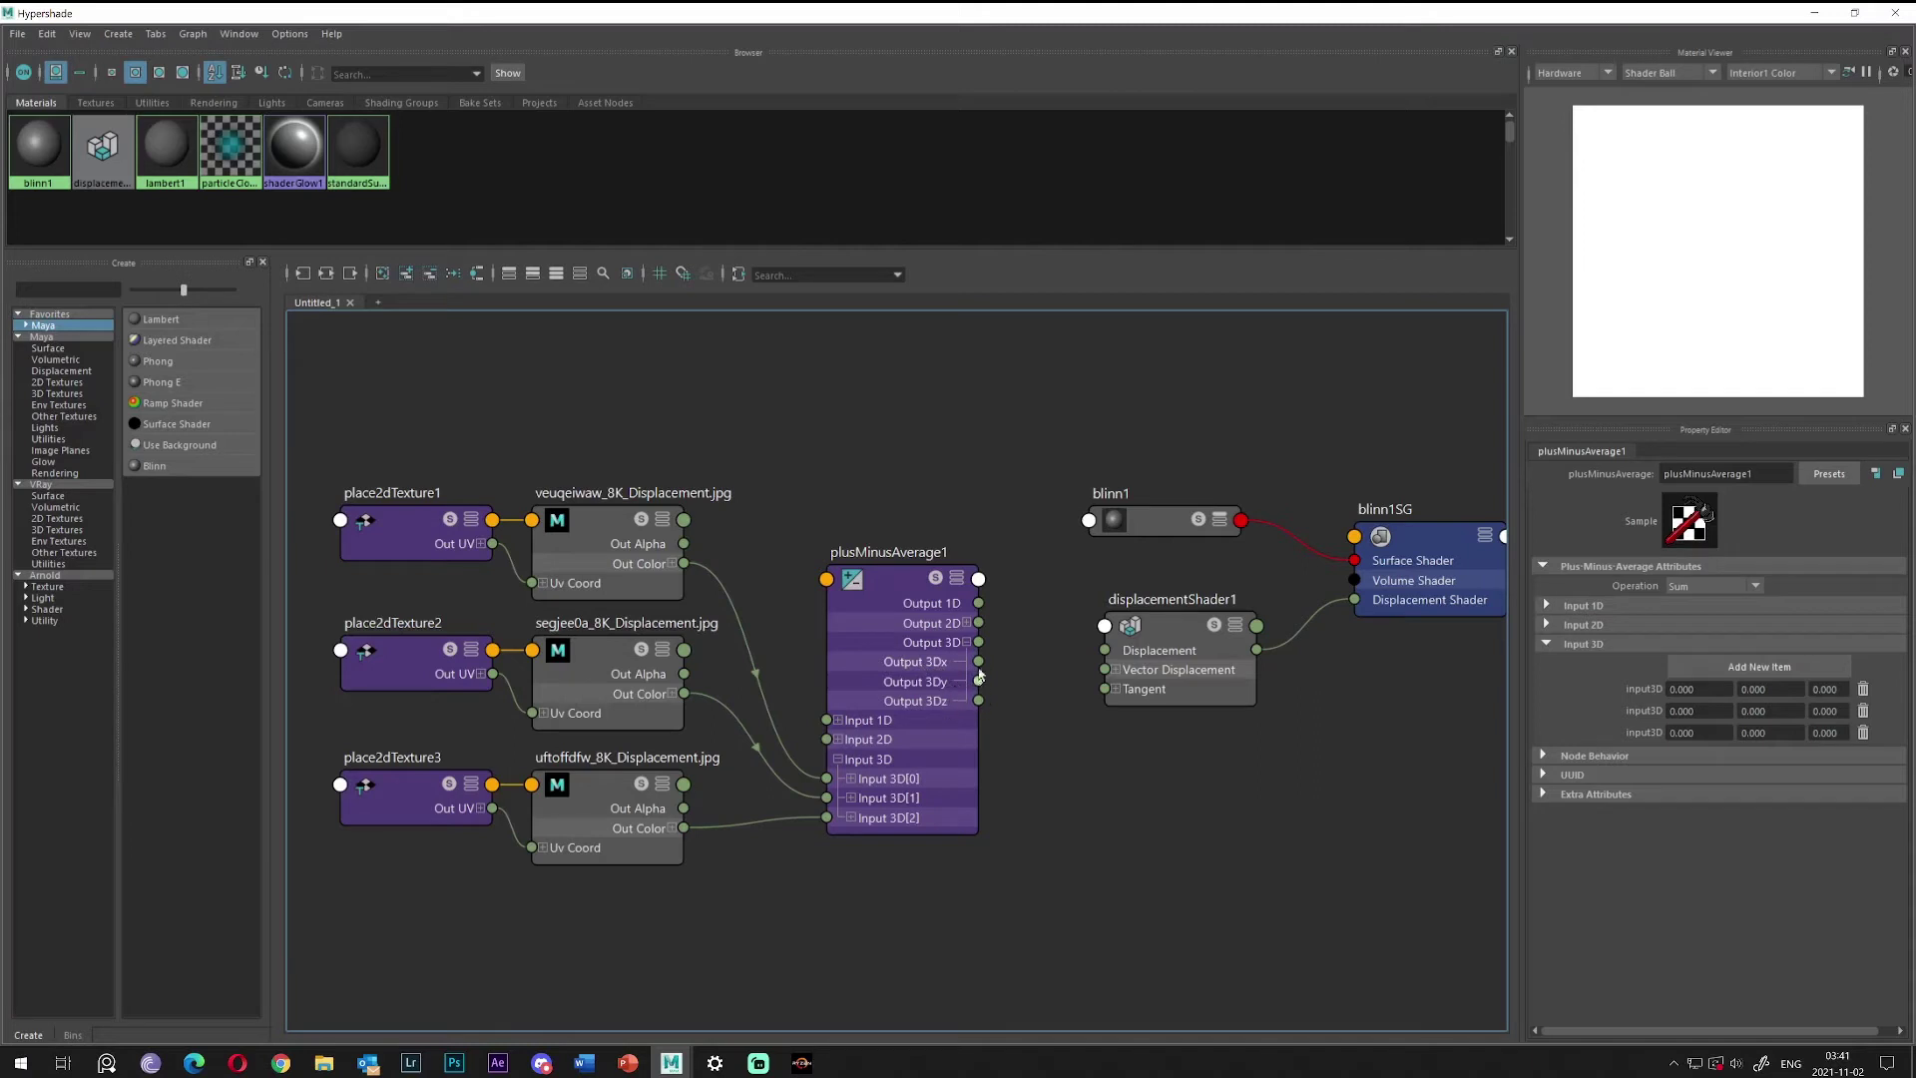
{"action": "left_click_drag", "start_coordinate": [980, 665], "coordinate": [1111, 655]}
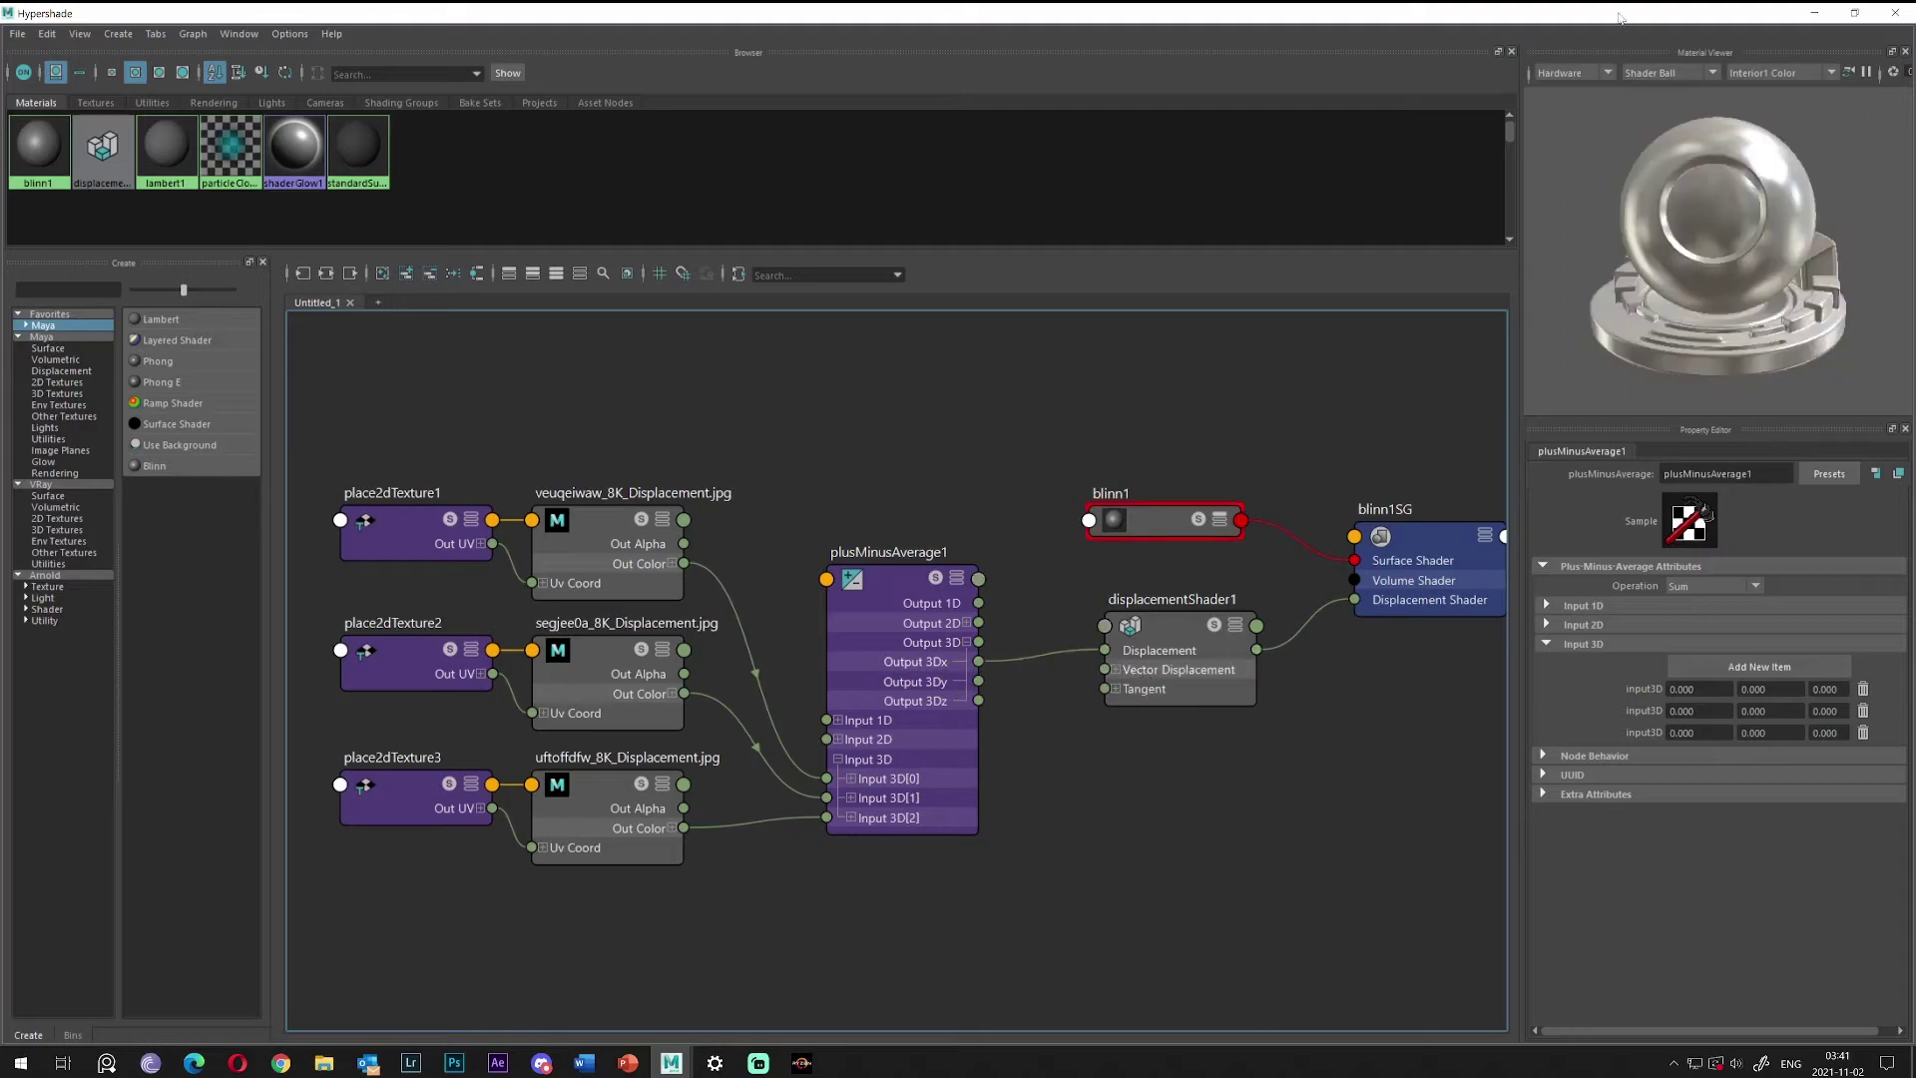
Minimize the Hypershade and start an interactive V-Ray render of the displaced plane.
{"action": "left_click", "coordinate": [1815, 13]}
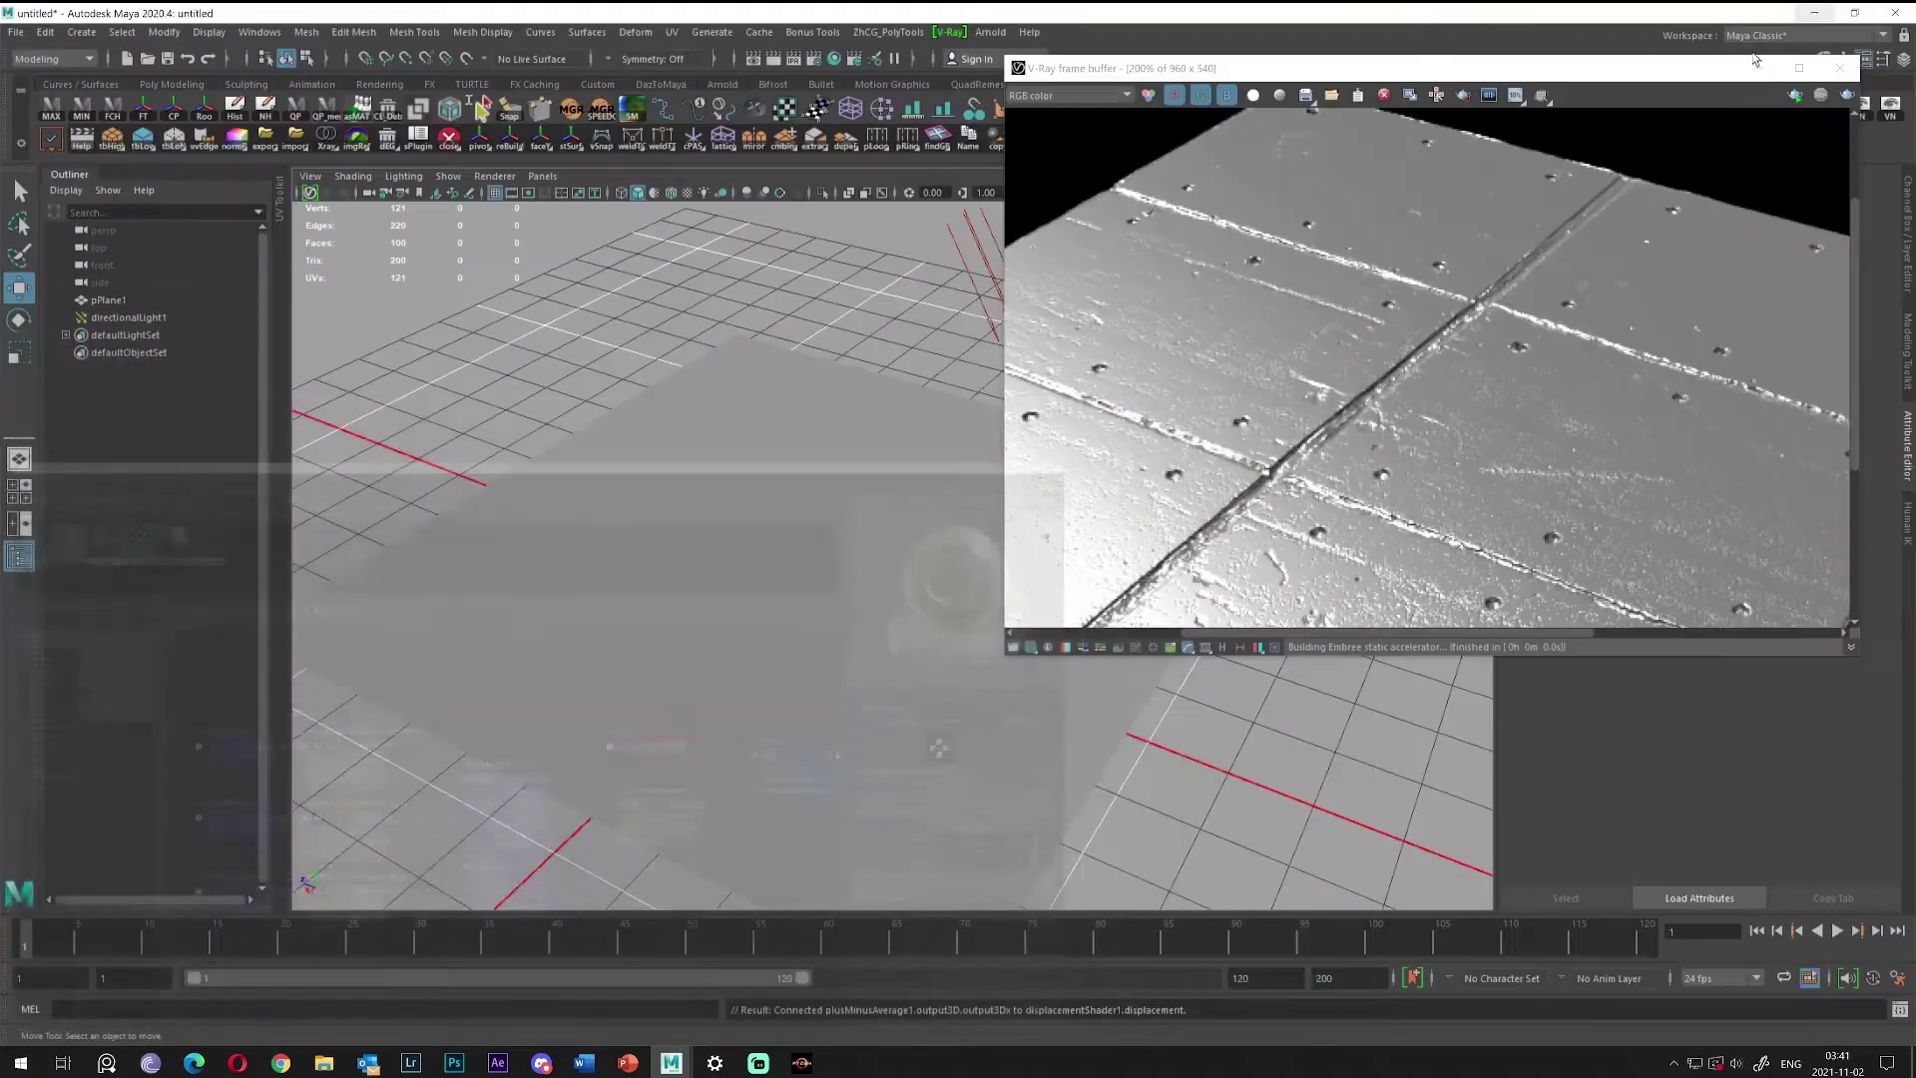
{"action": "left_click", "coordinate": [1500, 72]}
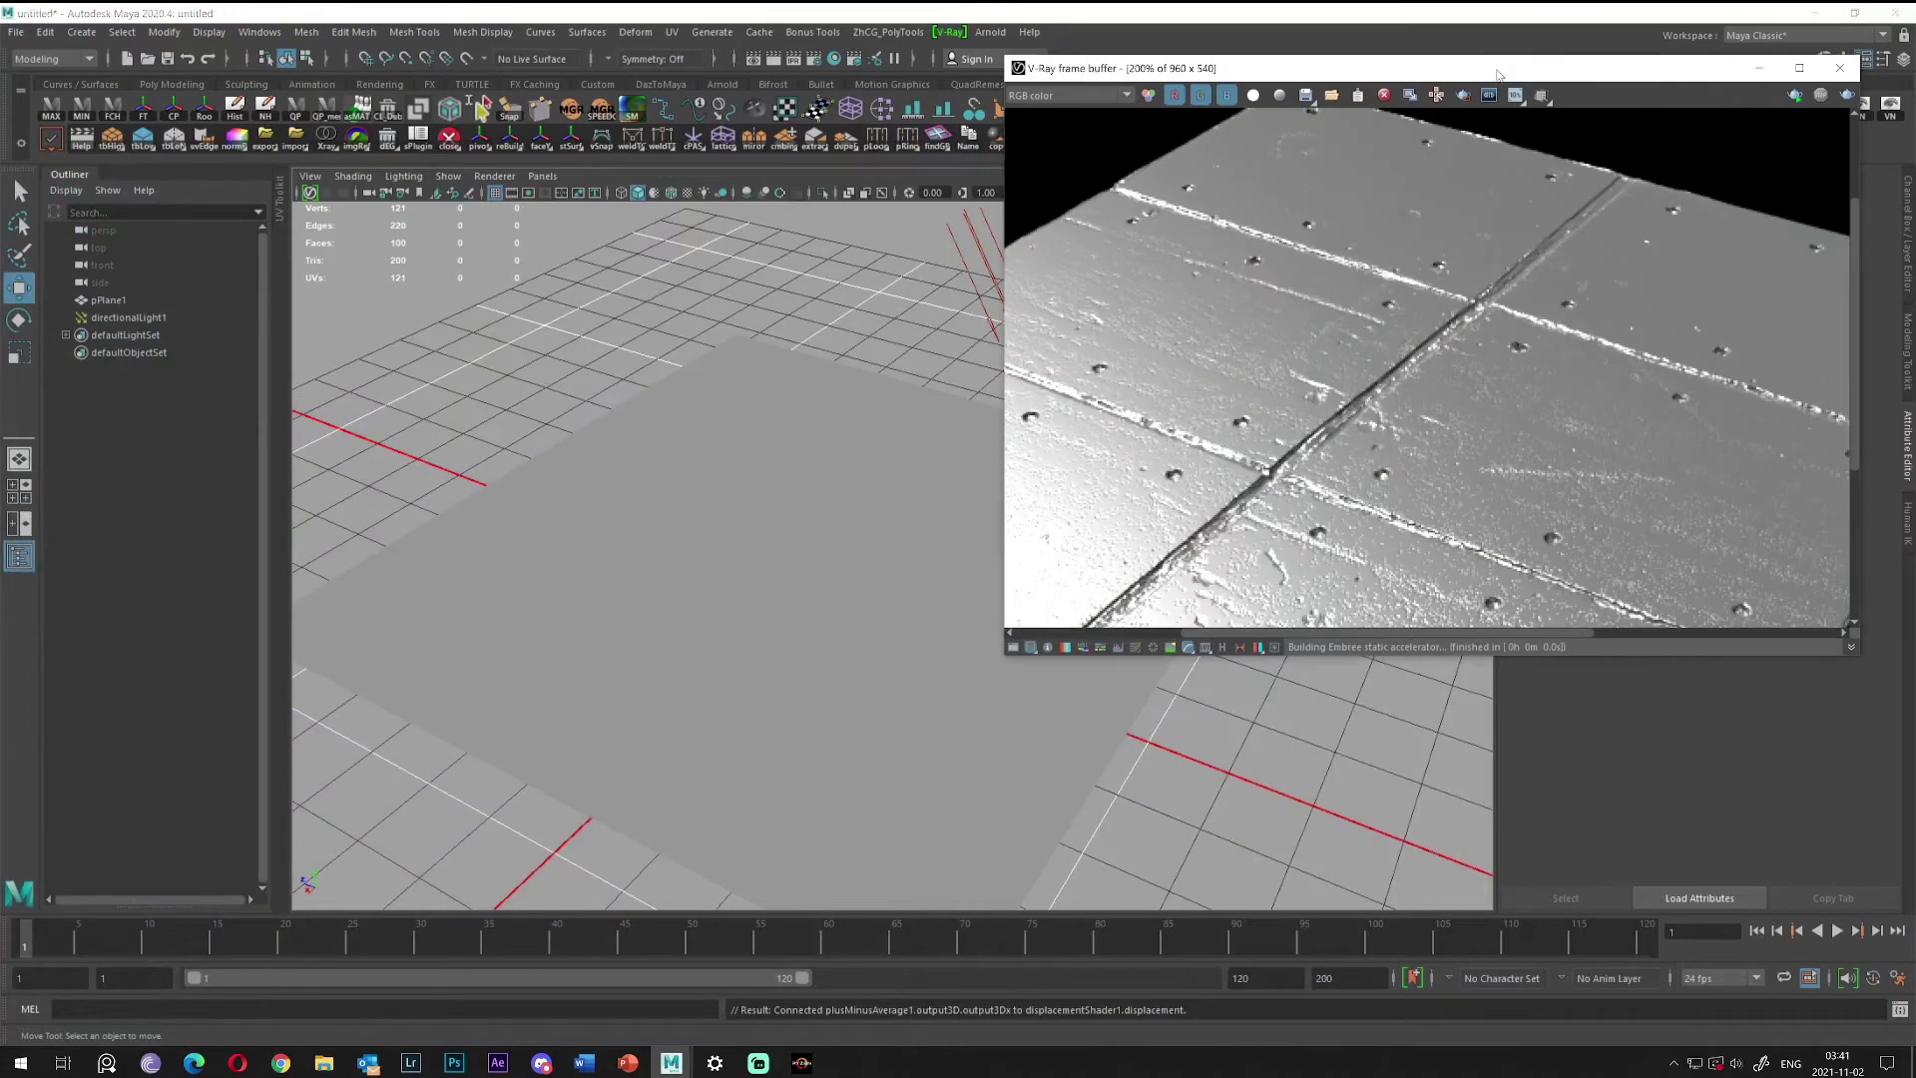
{"action": "left_click", "coordinate": [1797, 97]}
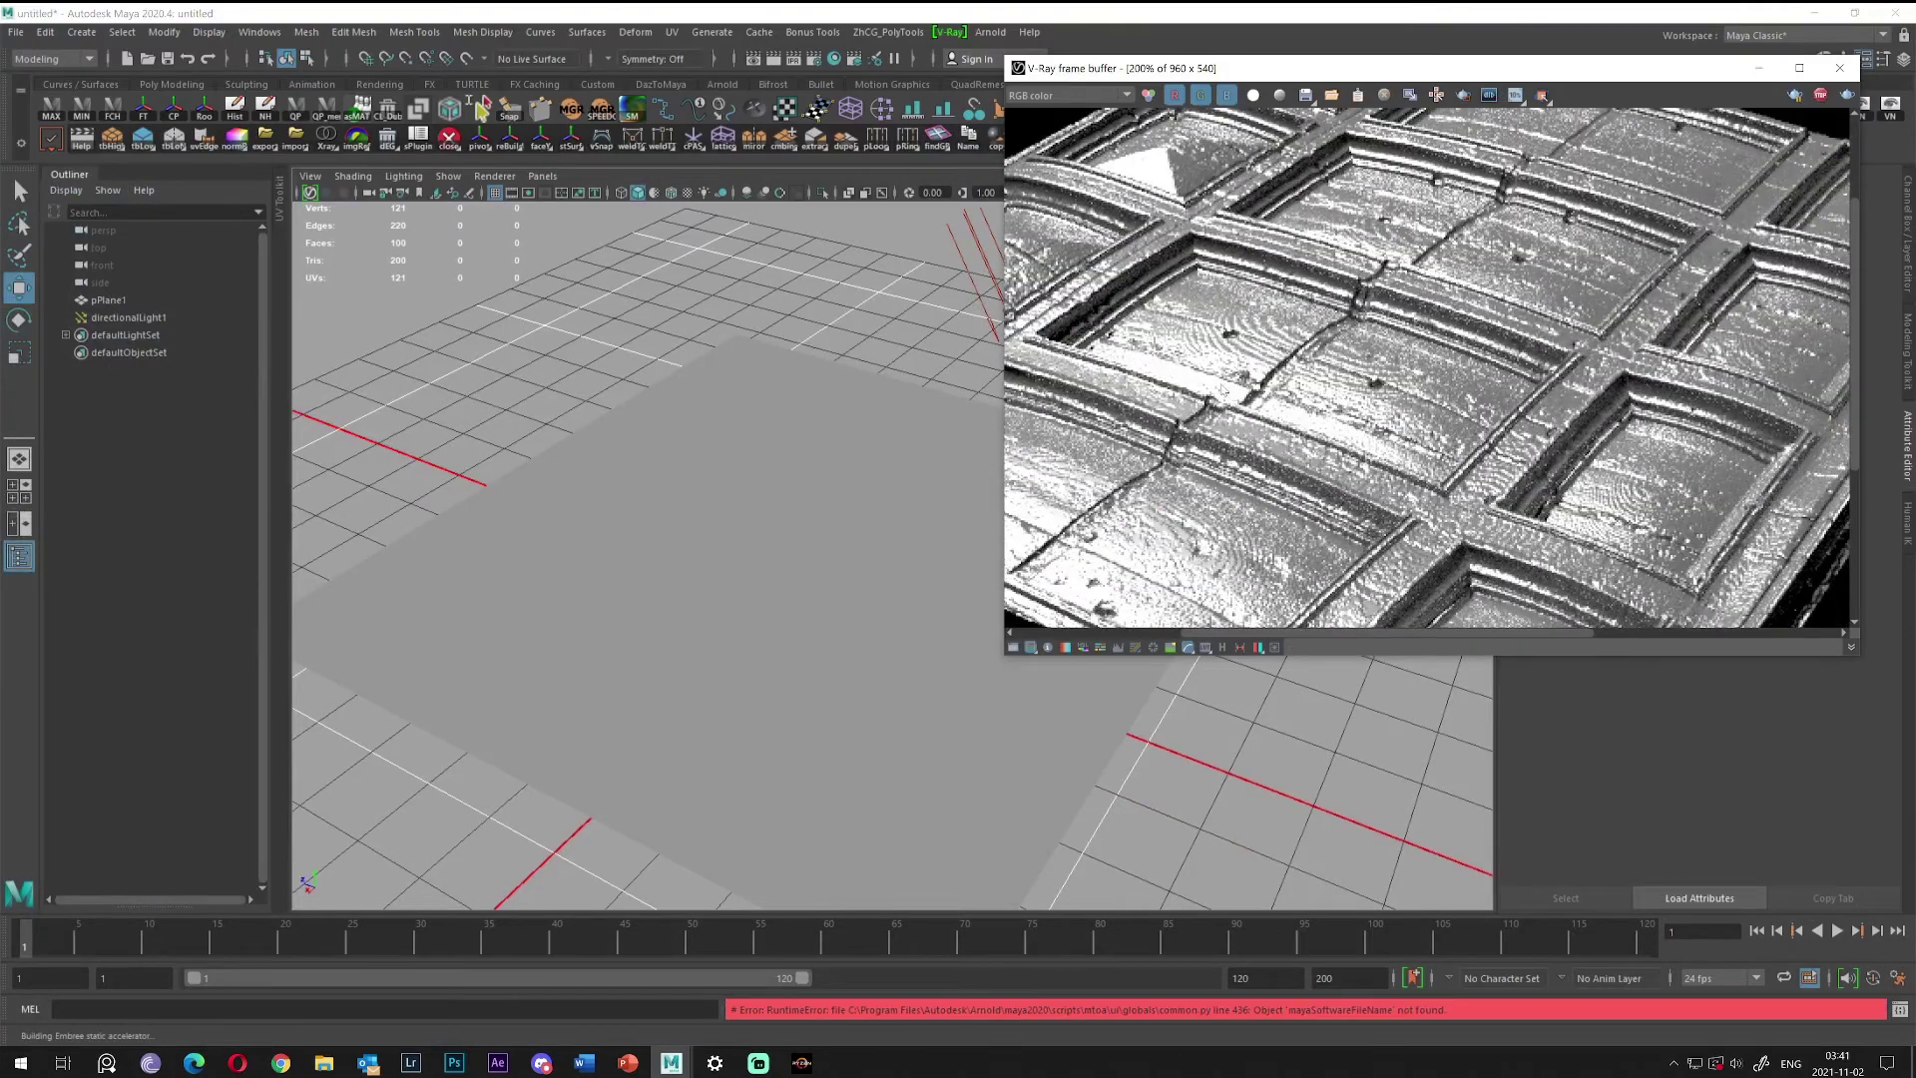
{"action": "left_click_drag", "start_coordinate": [686, 659], "coordinate": [611, 604], "text": "alt"}
{"action": "right_click_drag", "start_coordinate": [598, 596], "coordinate": [617, 657], "text": "alt"}
{"action": "left_click_drag", "start_coordinate": [617, 657], "coordinate": [579, 613], "text": "alt"}
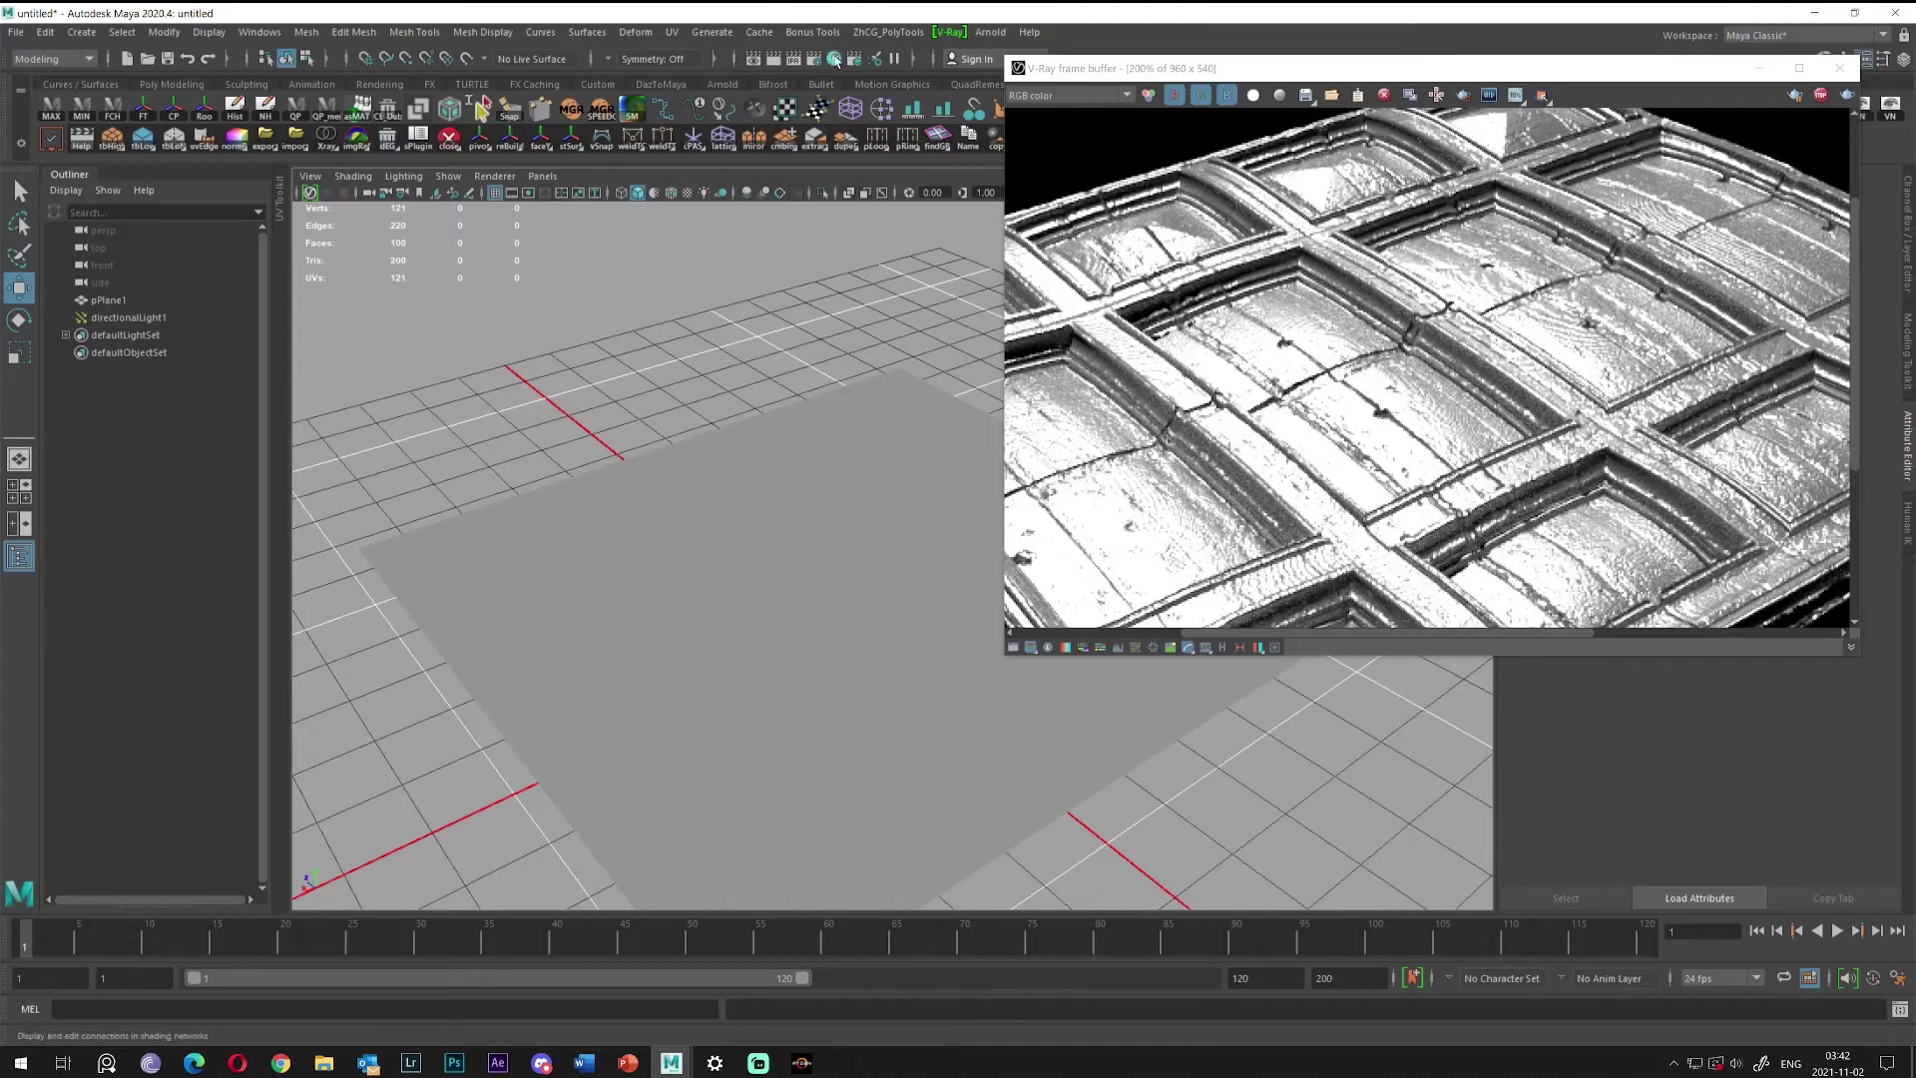
{"action": "left_click", "coordinate": [835, 60]}
{"action": "double_click", "coordinate": [838, 460]}
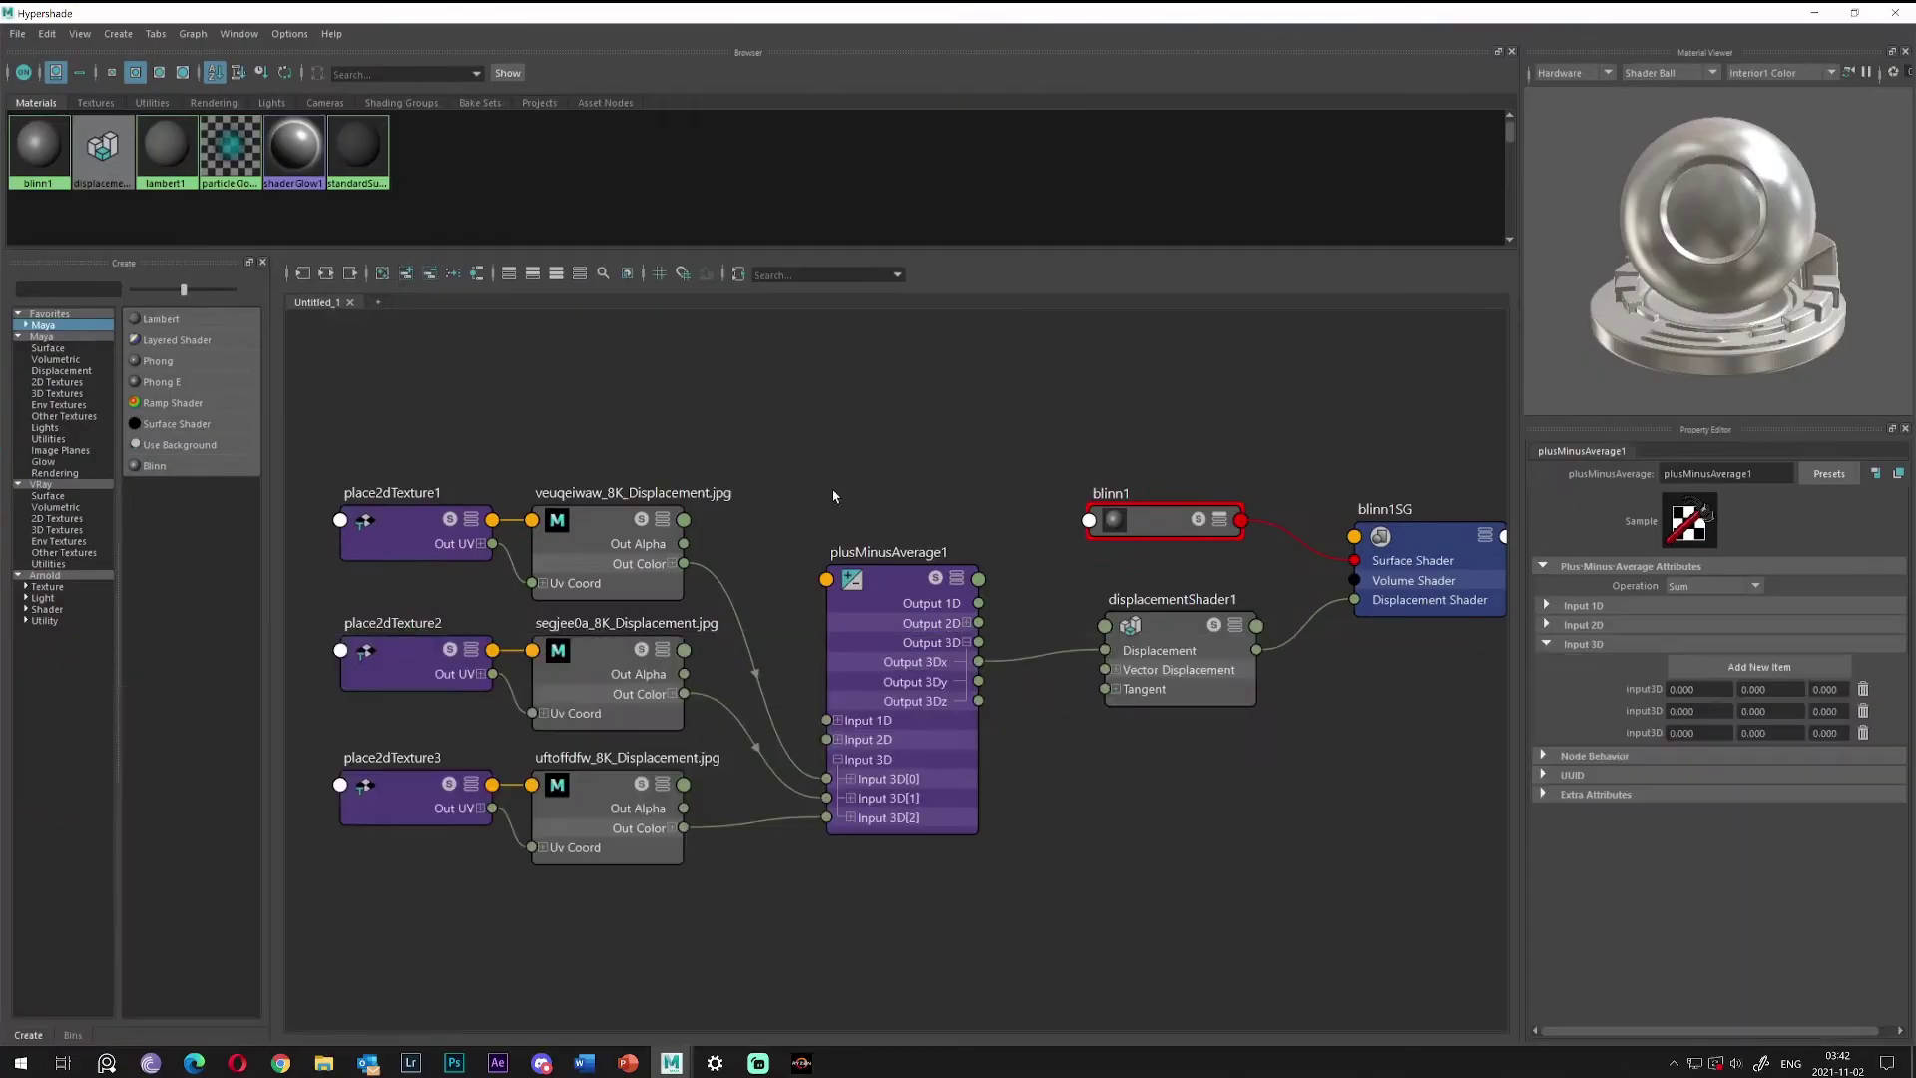
{"action": "left_click", "coordinate": [1814, 13]}
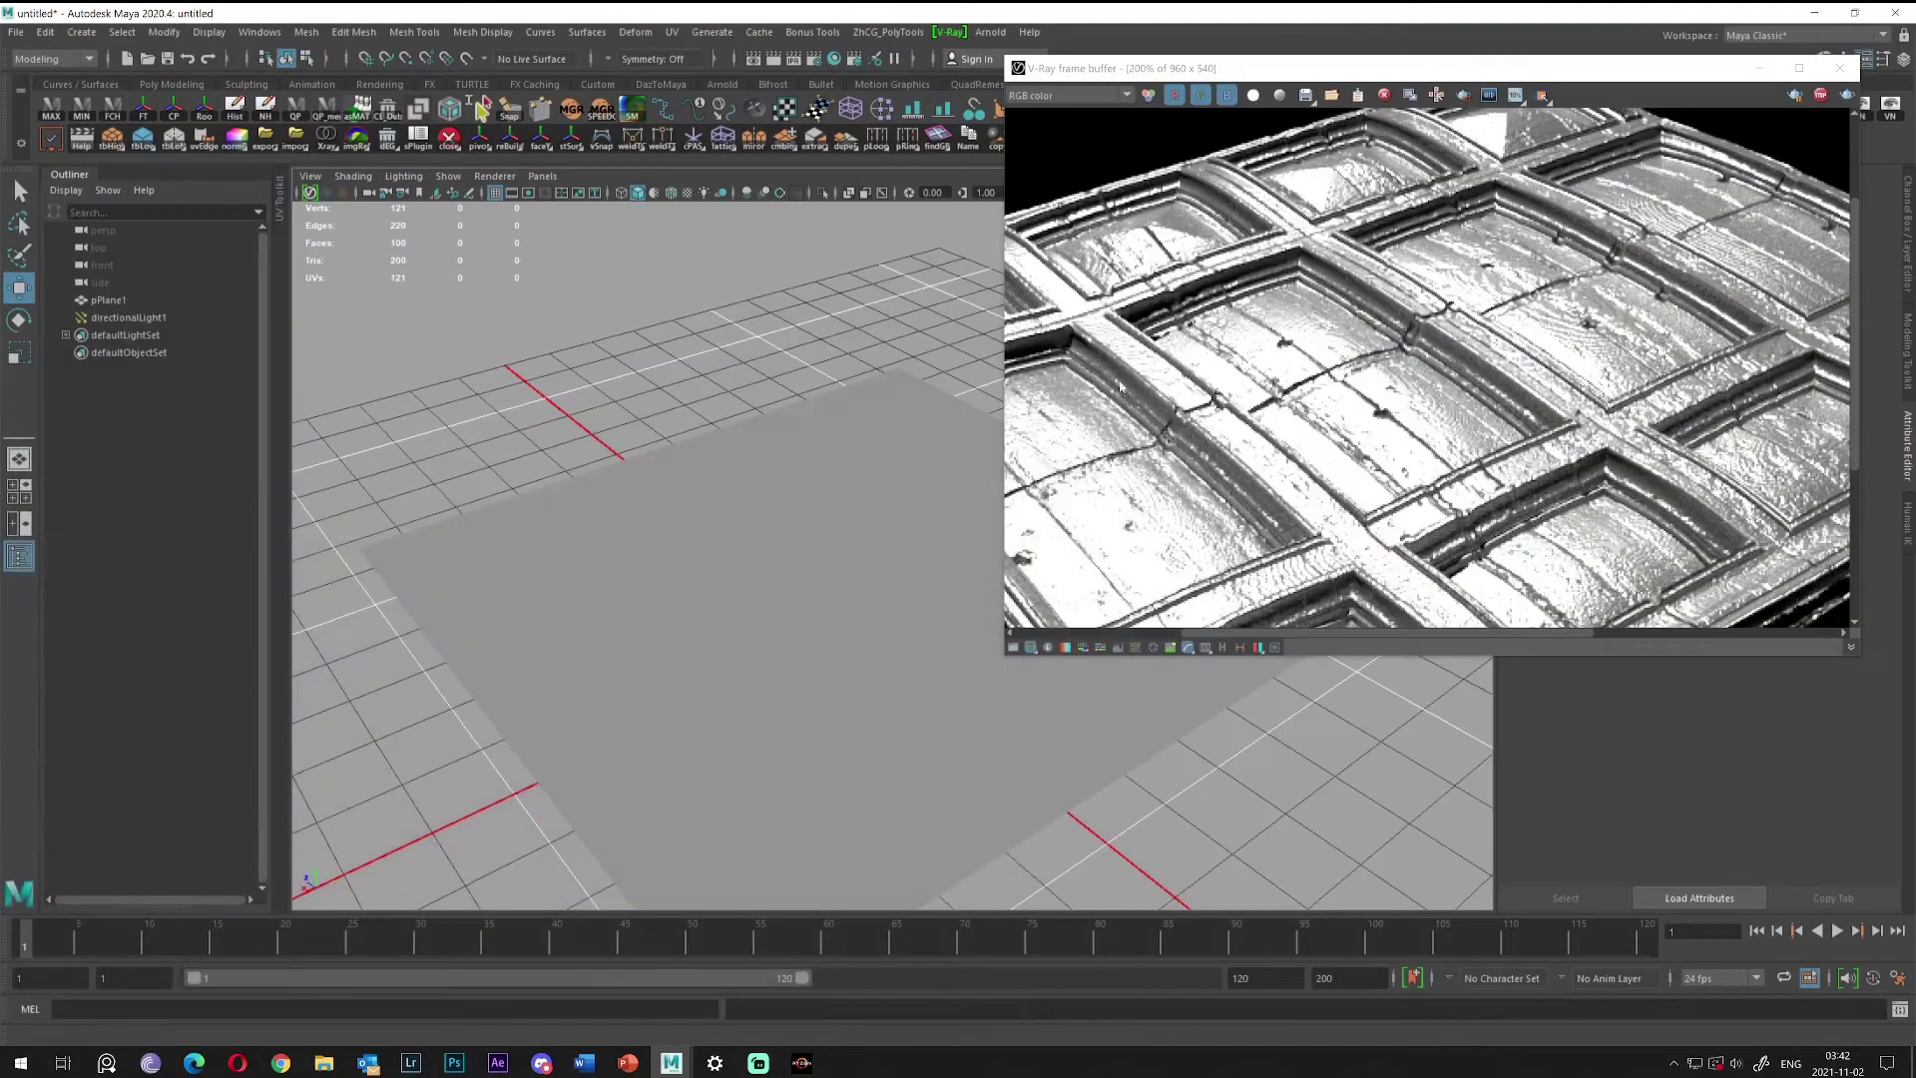
{"action": "left_click", "coordinate": [1787, 116]}
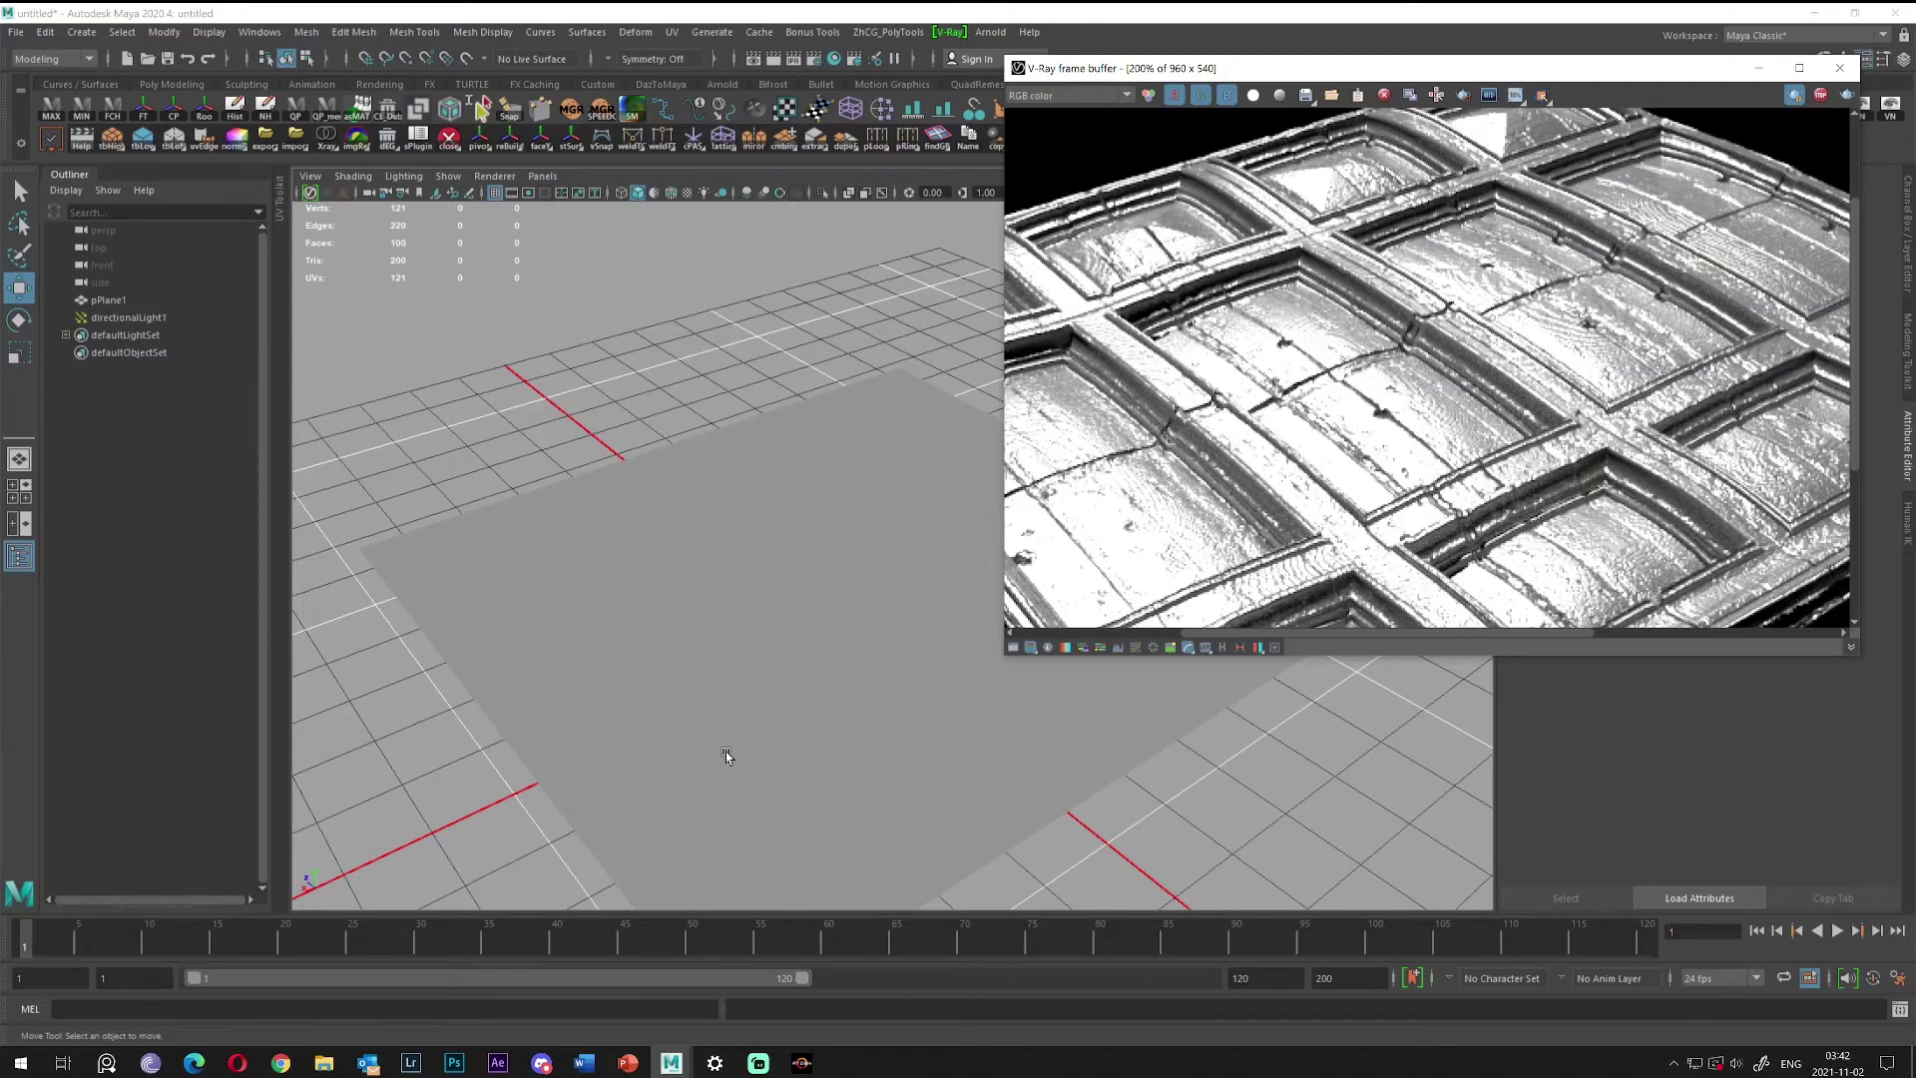
Reopen the Hypershade and move the plusMinusAverage node closer to displacementShader1 and slightly upward.
{"action": "left_click", "coordinate": [835, 59]}
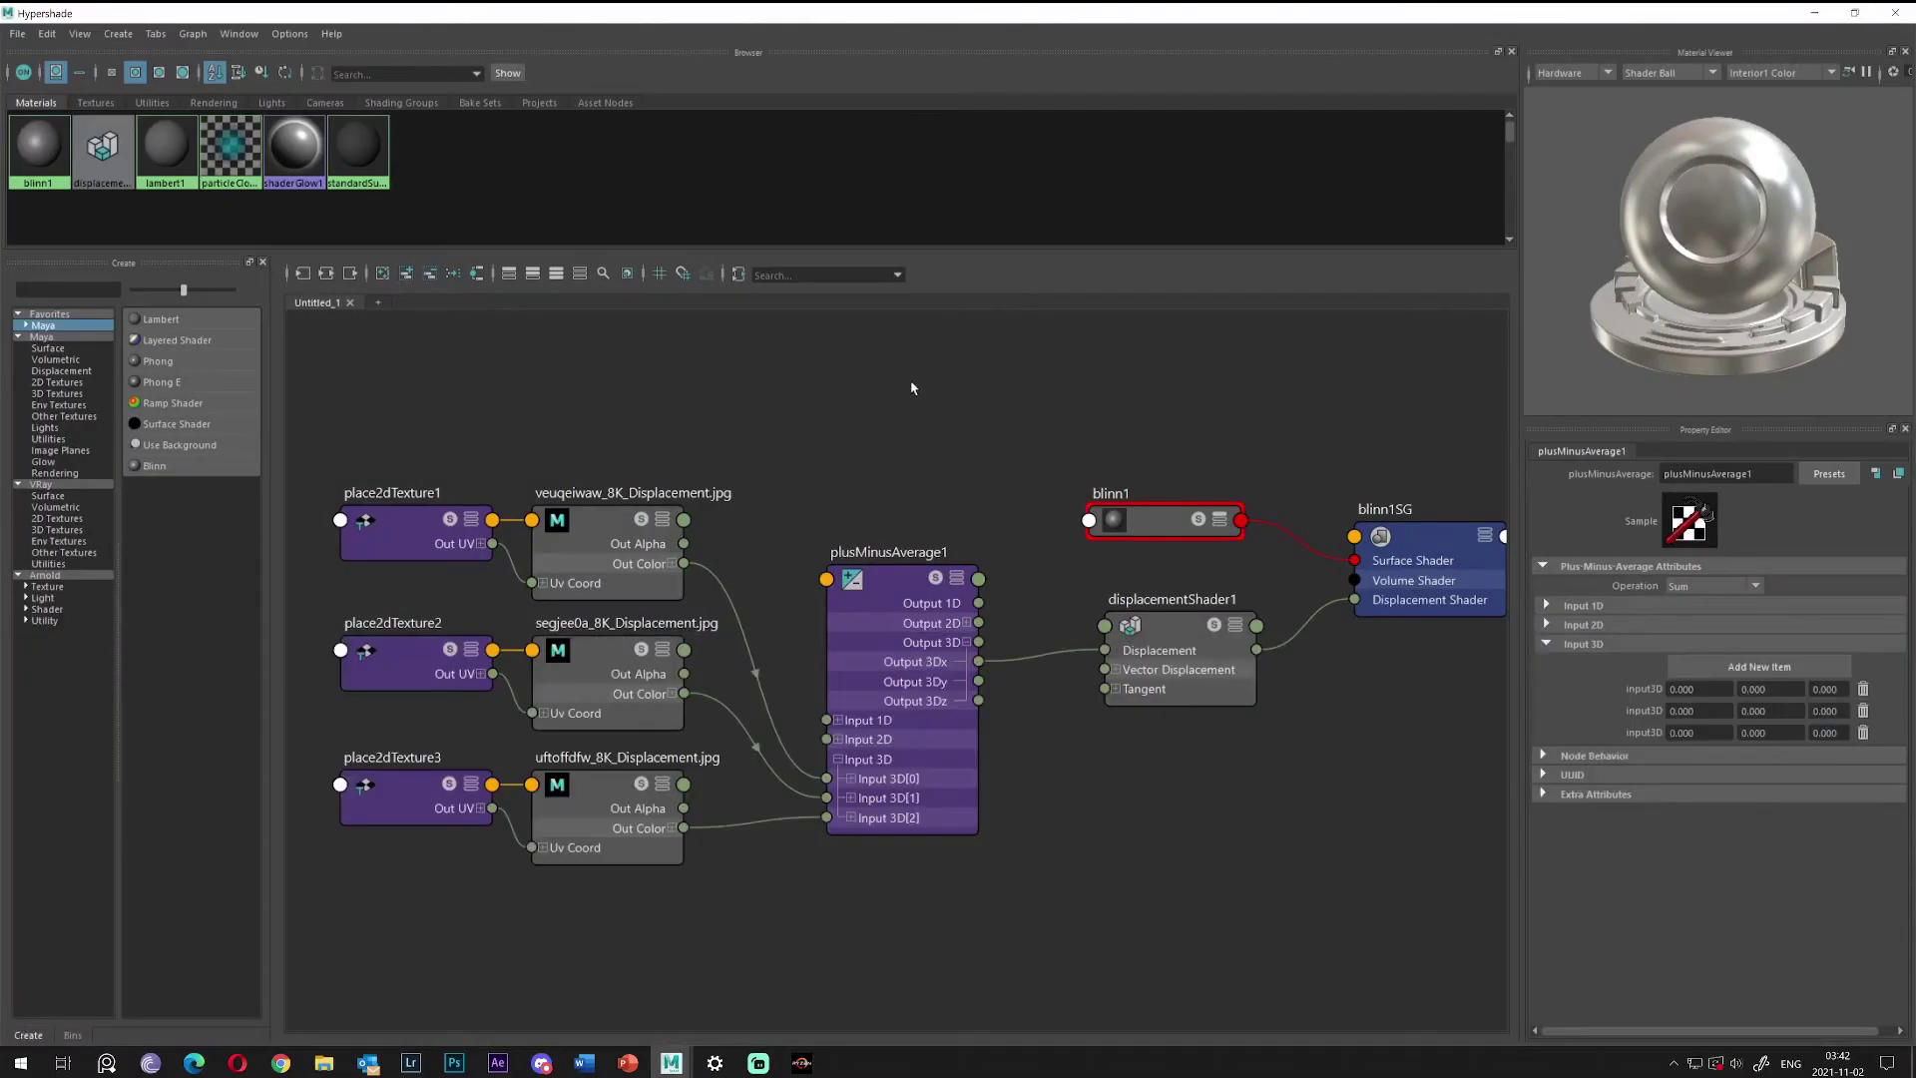
{"action": "middle_click_drag", "start_coordinate": [884, 404], "coordinate": [864, 365], "text": "alt"}
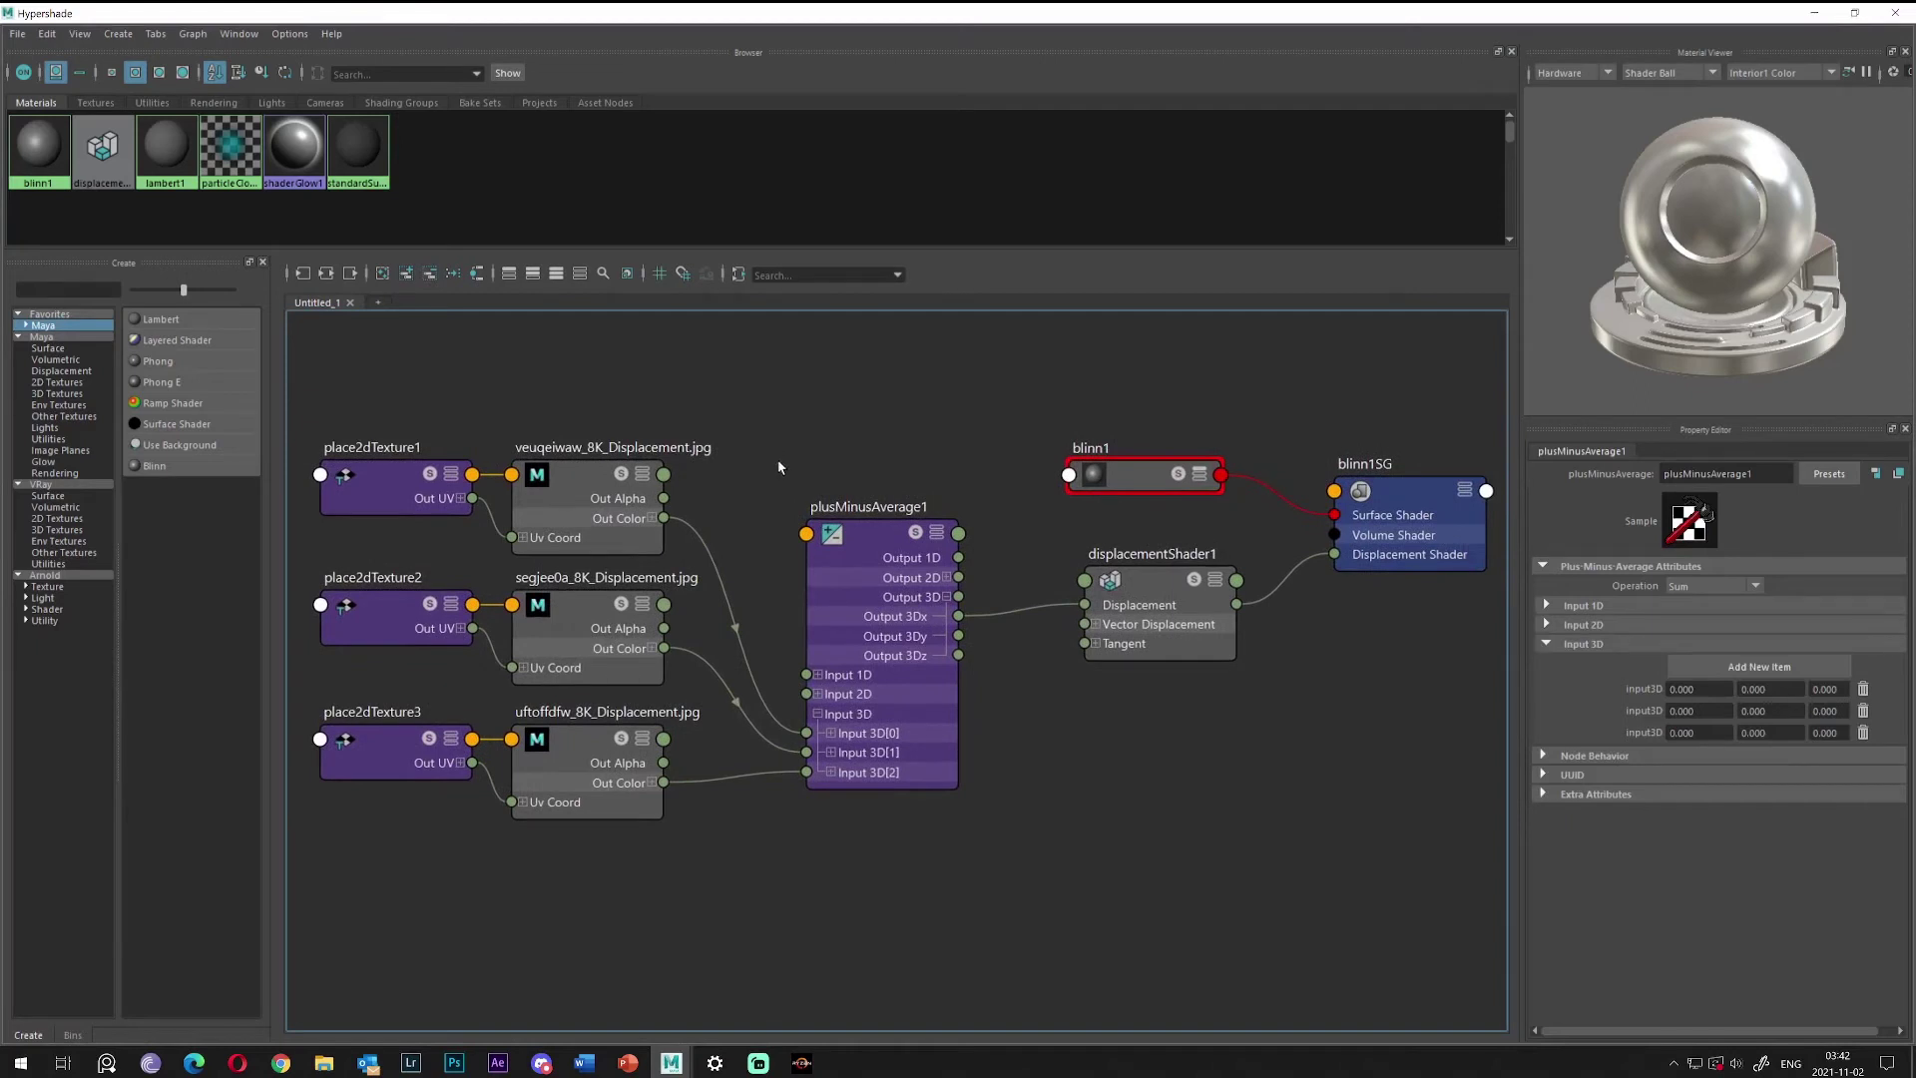
{"action": "left_click_drag", "start_coordinate": [875, 540], "coordinate": [941, 494]}
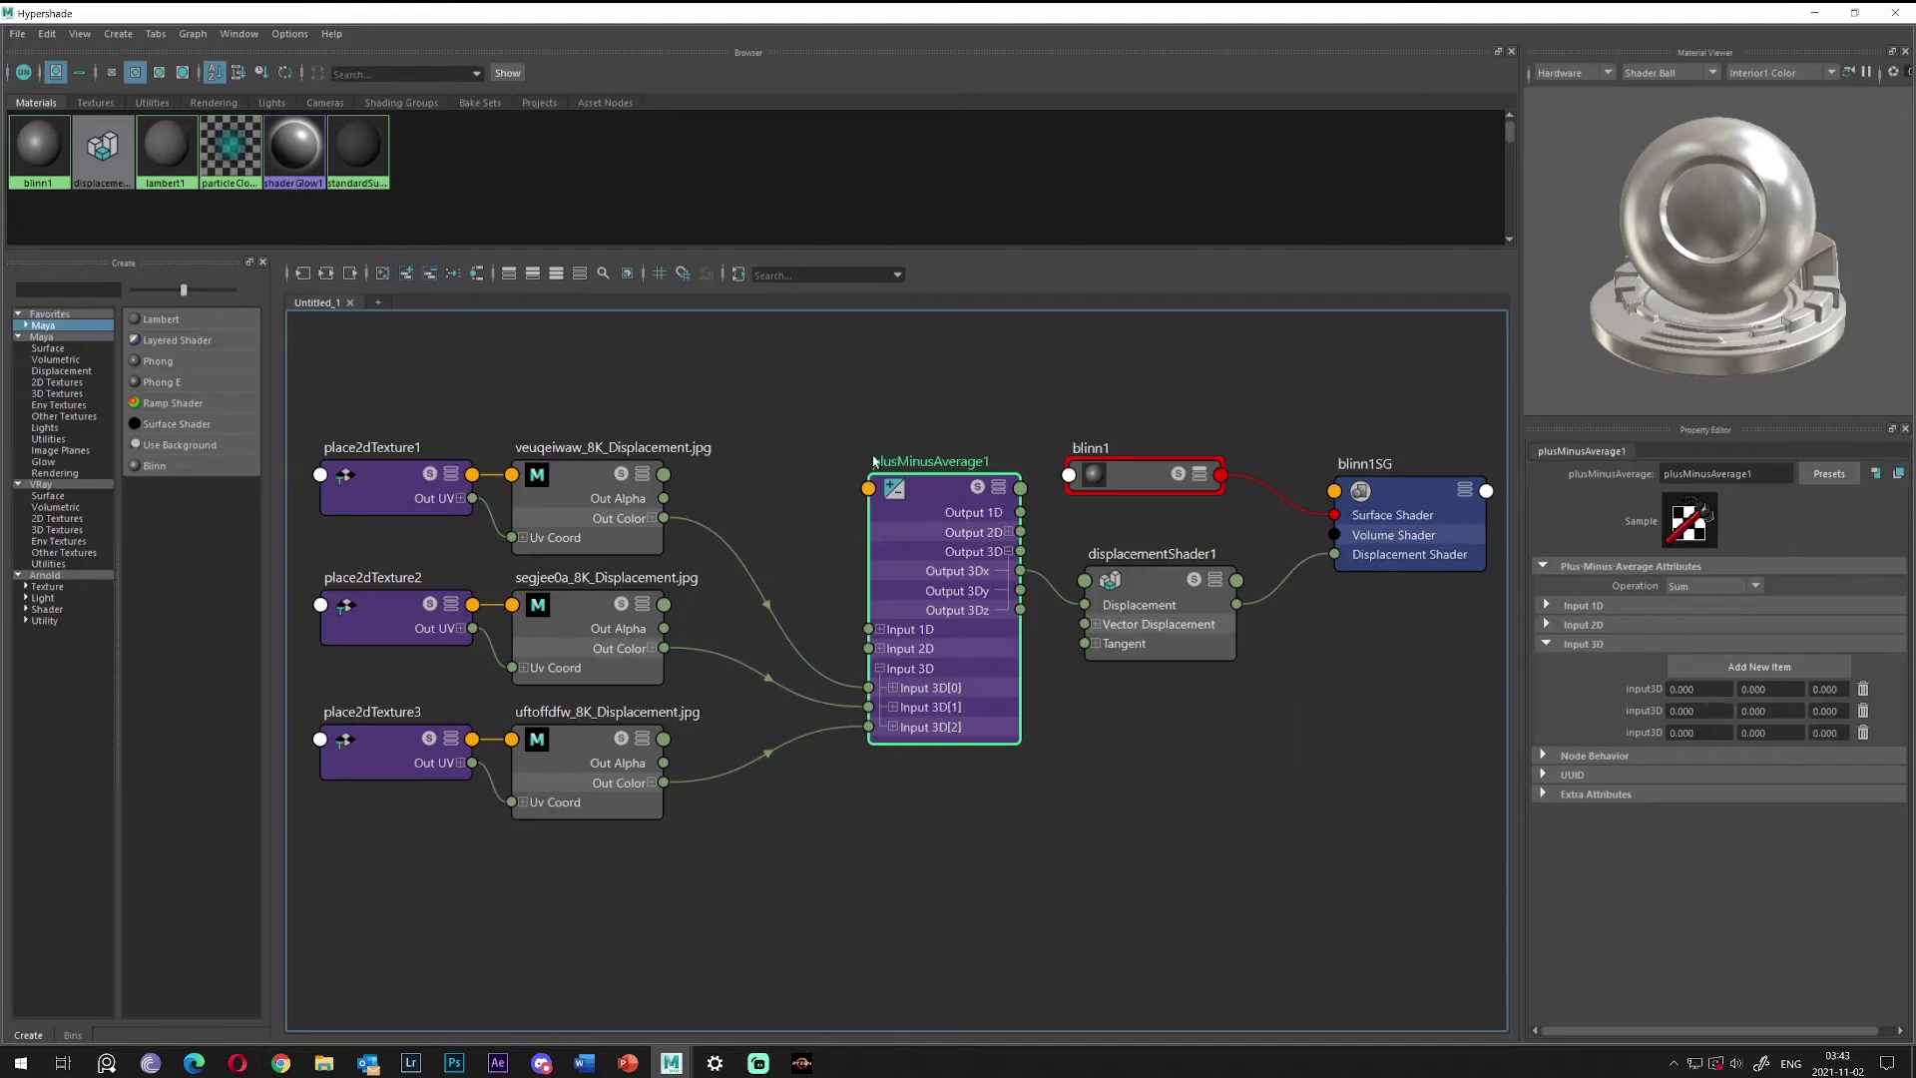
{"action": "middle_click_drag", "start_coordinate": [750, 516], "coordinate": [836, 534], "text": "alt"}
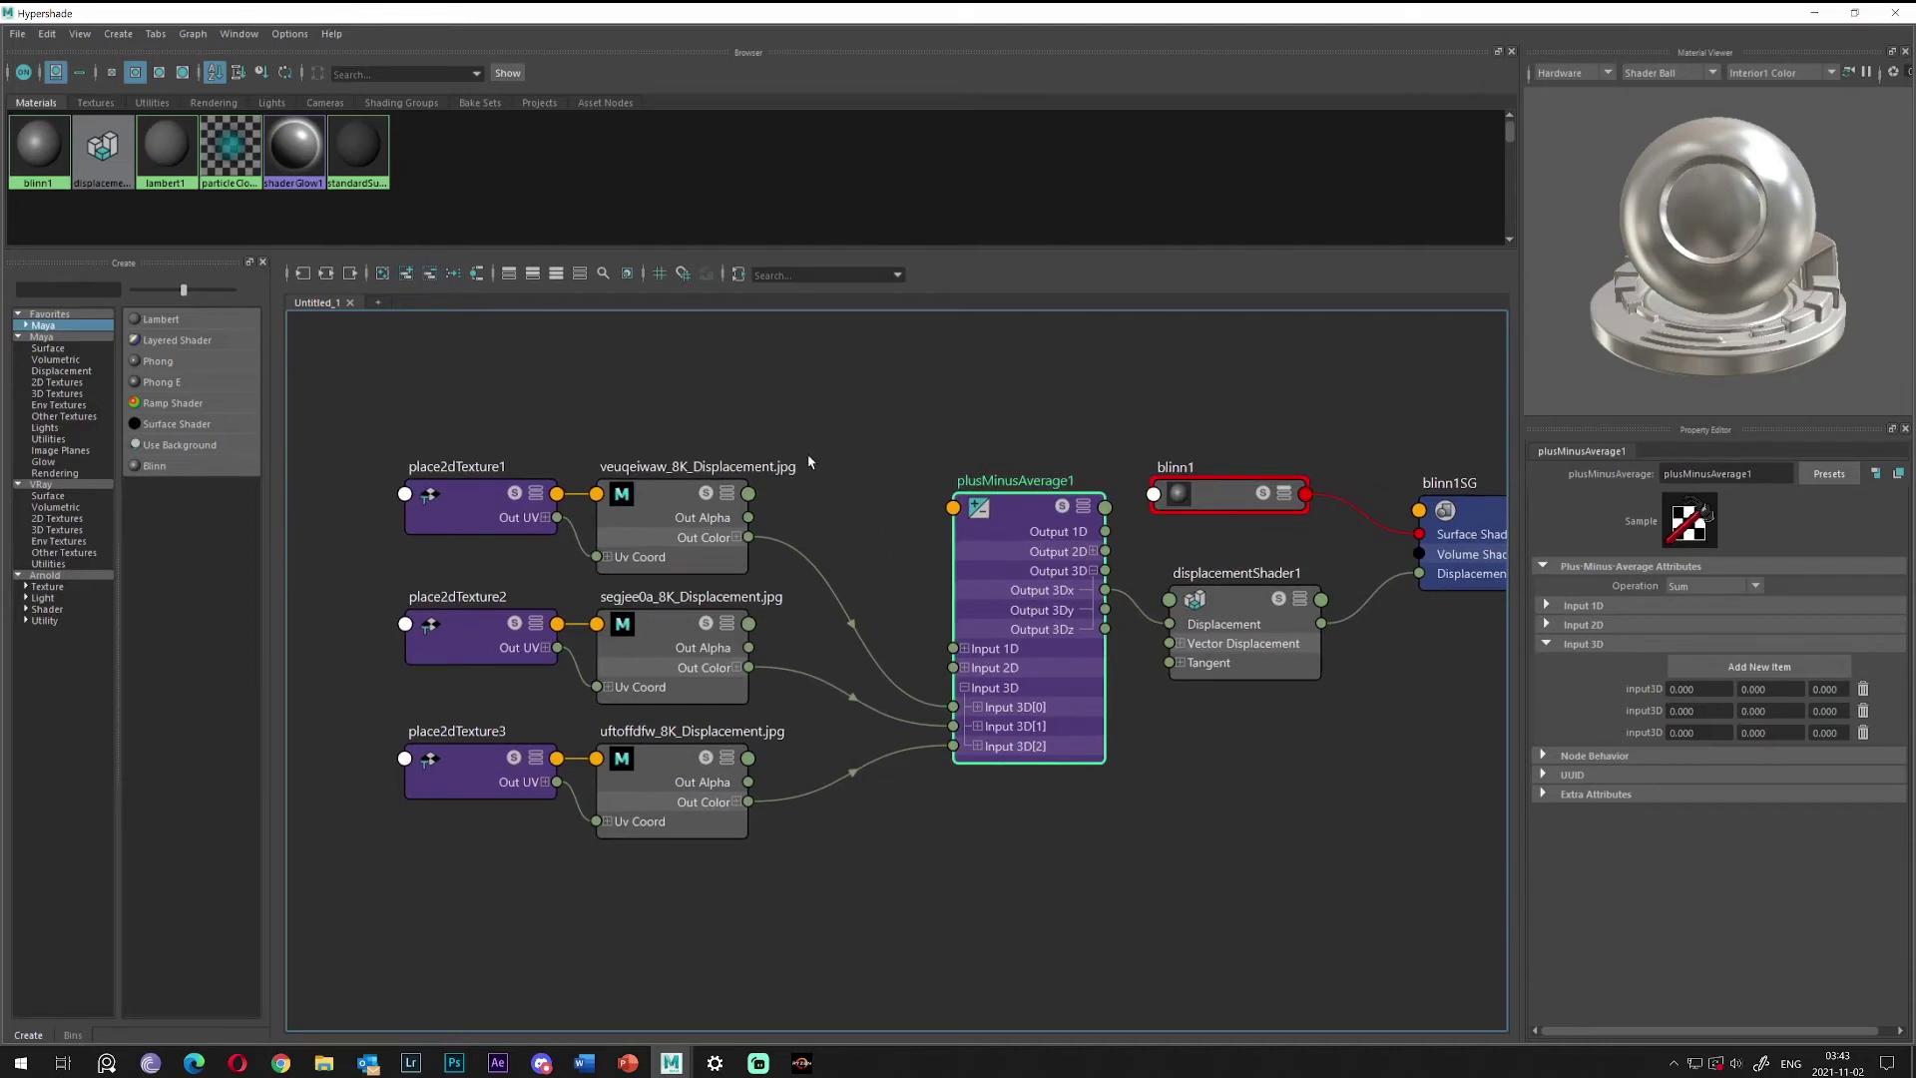
{"action": "left_click", "coordinate": [847, 457]}
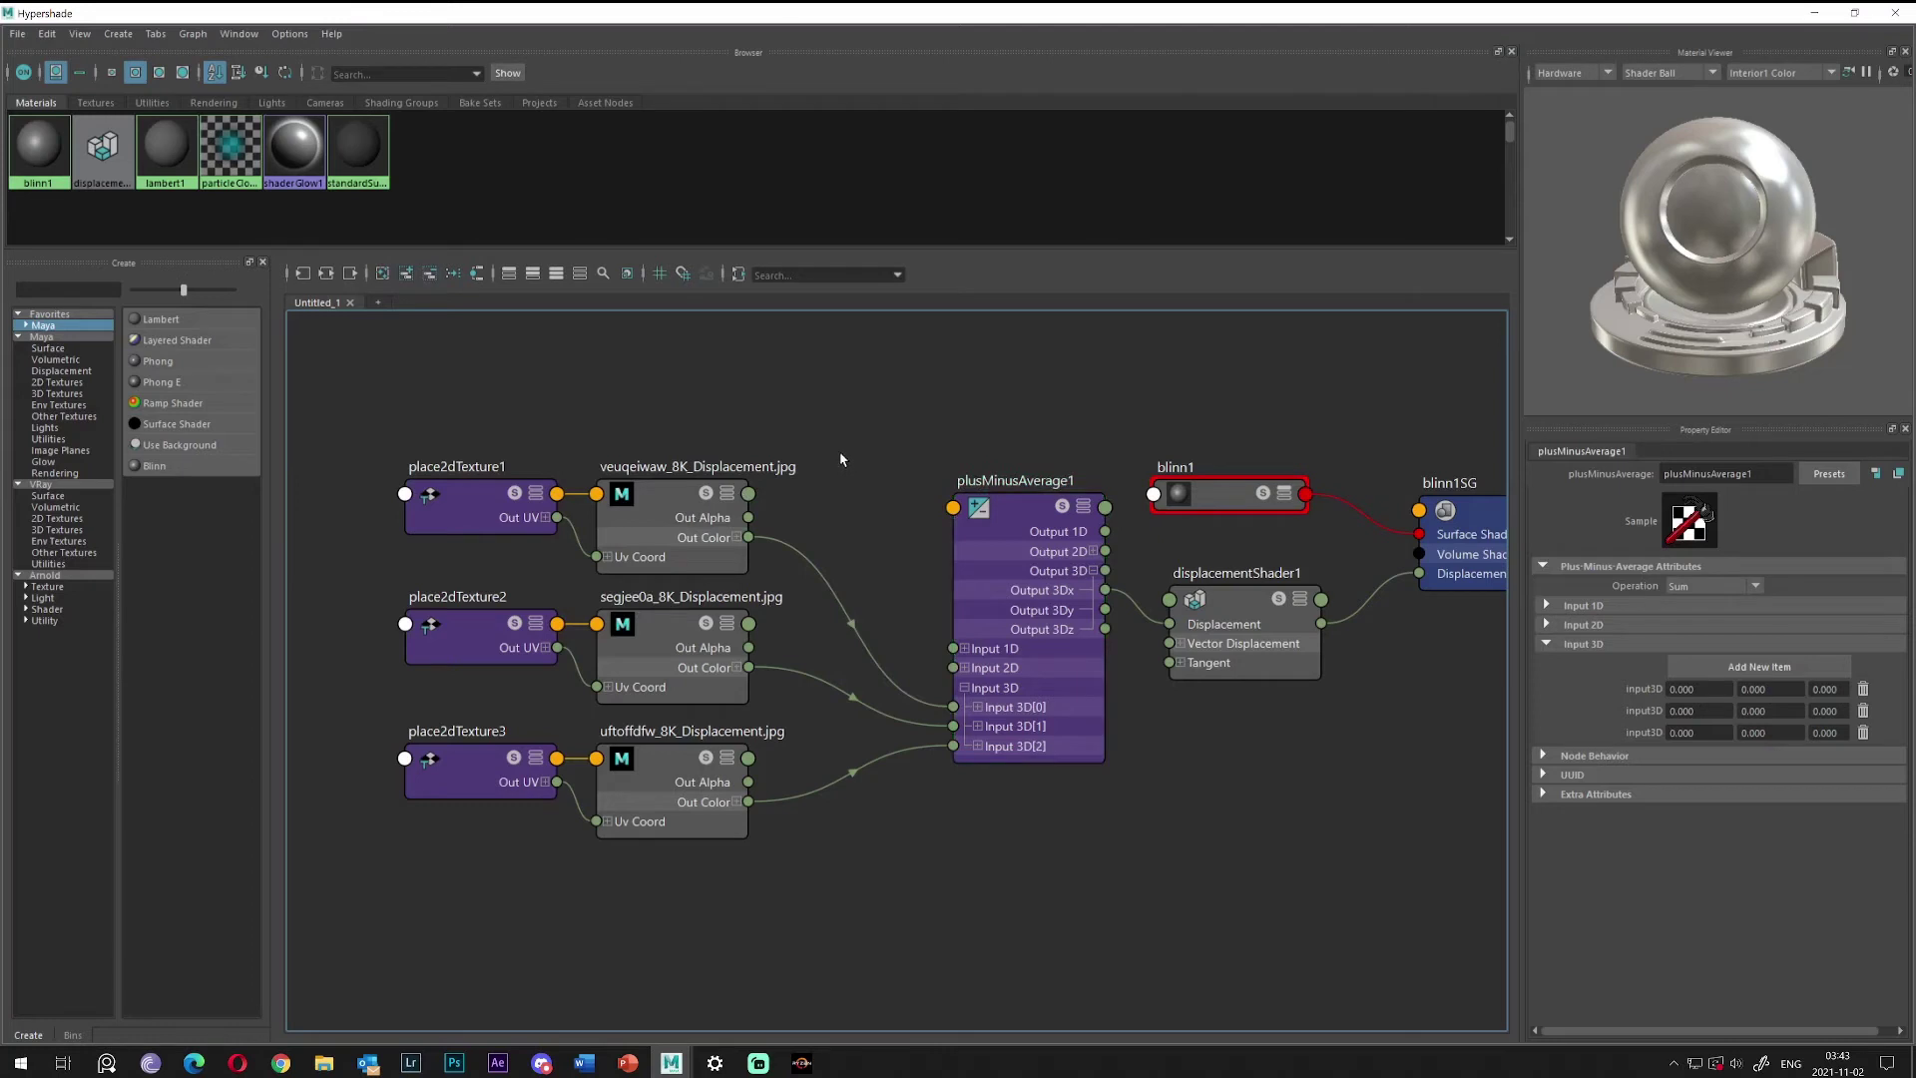
Add a multiplyDivide node to the graph and place it above the plusMinusAverage node.
{"action": "key", "text": "alt+Tab"}
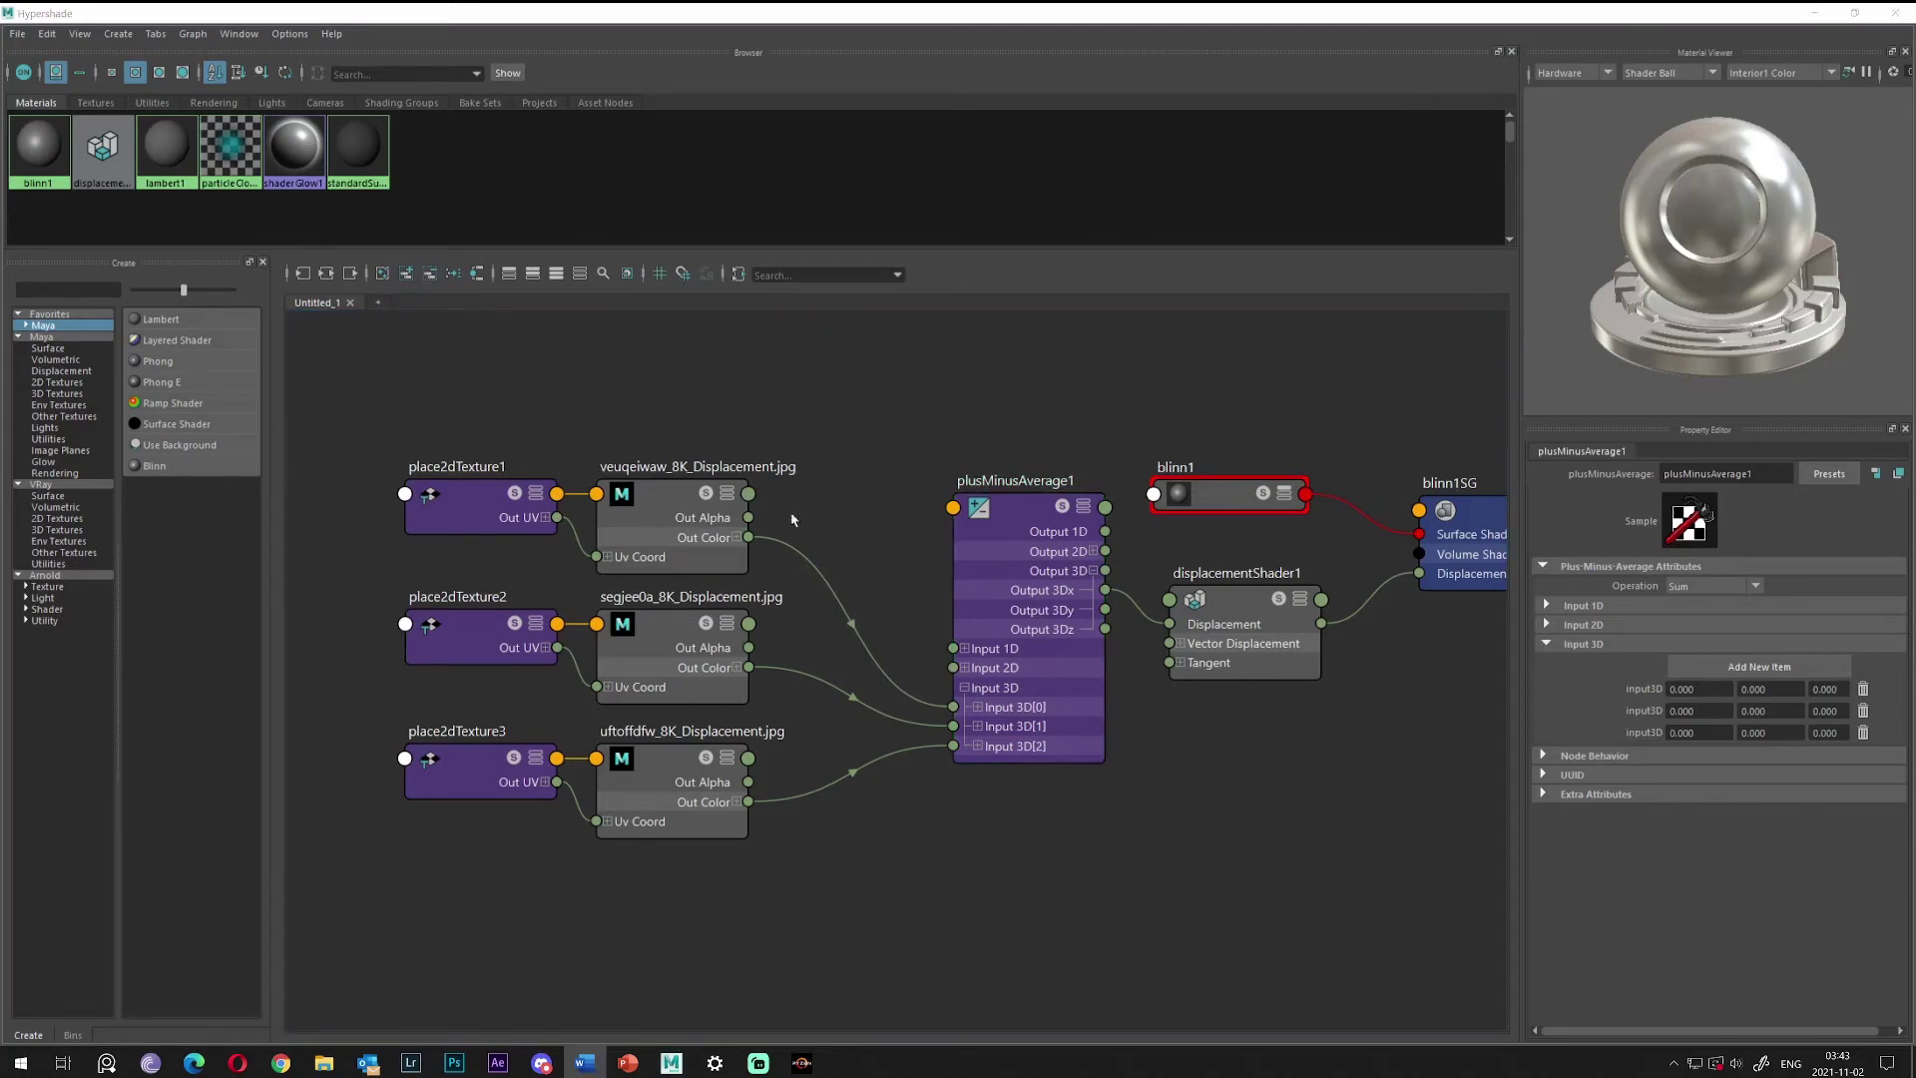
{"action": "key", "text": "alt+Tab"}
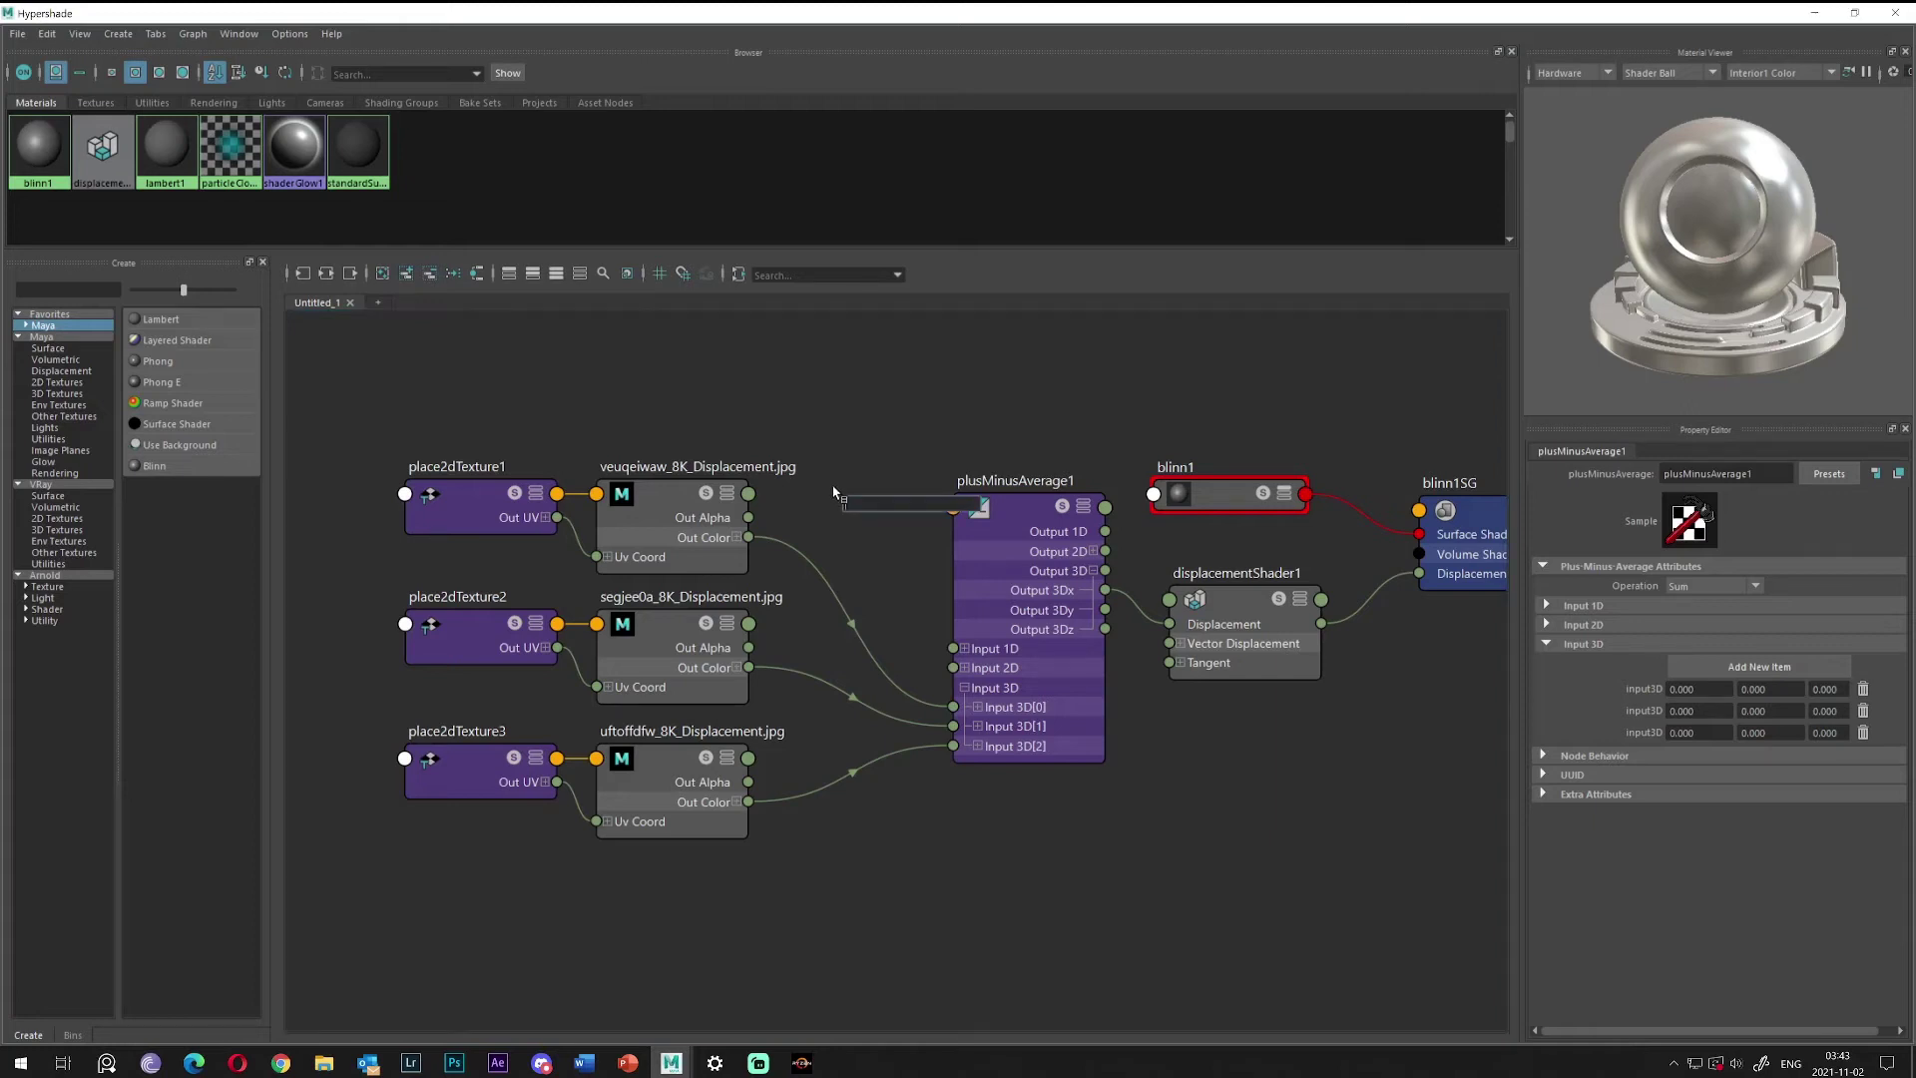
{"action": "type", "text": "multipl"}
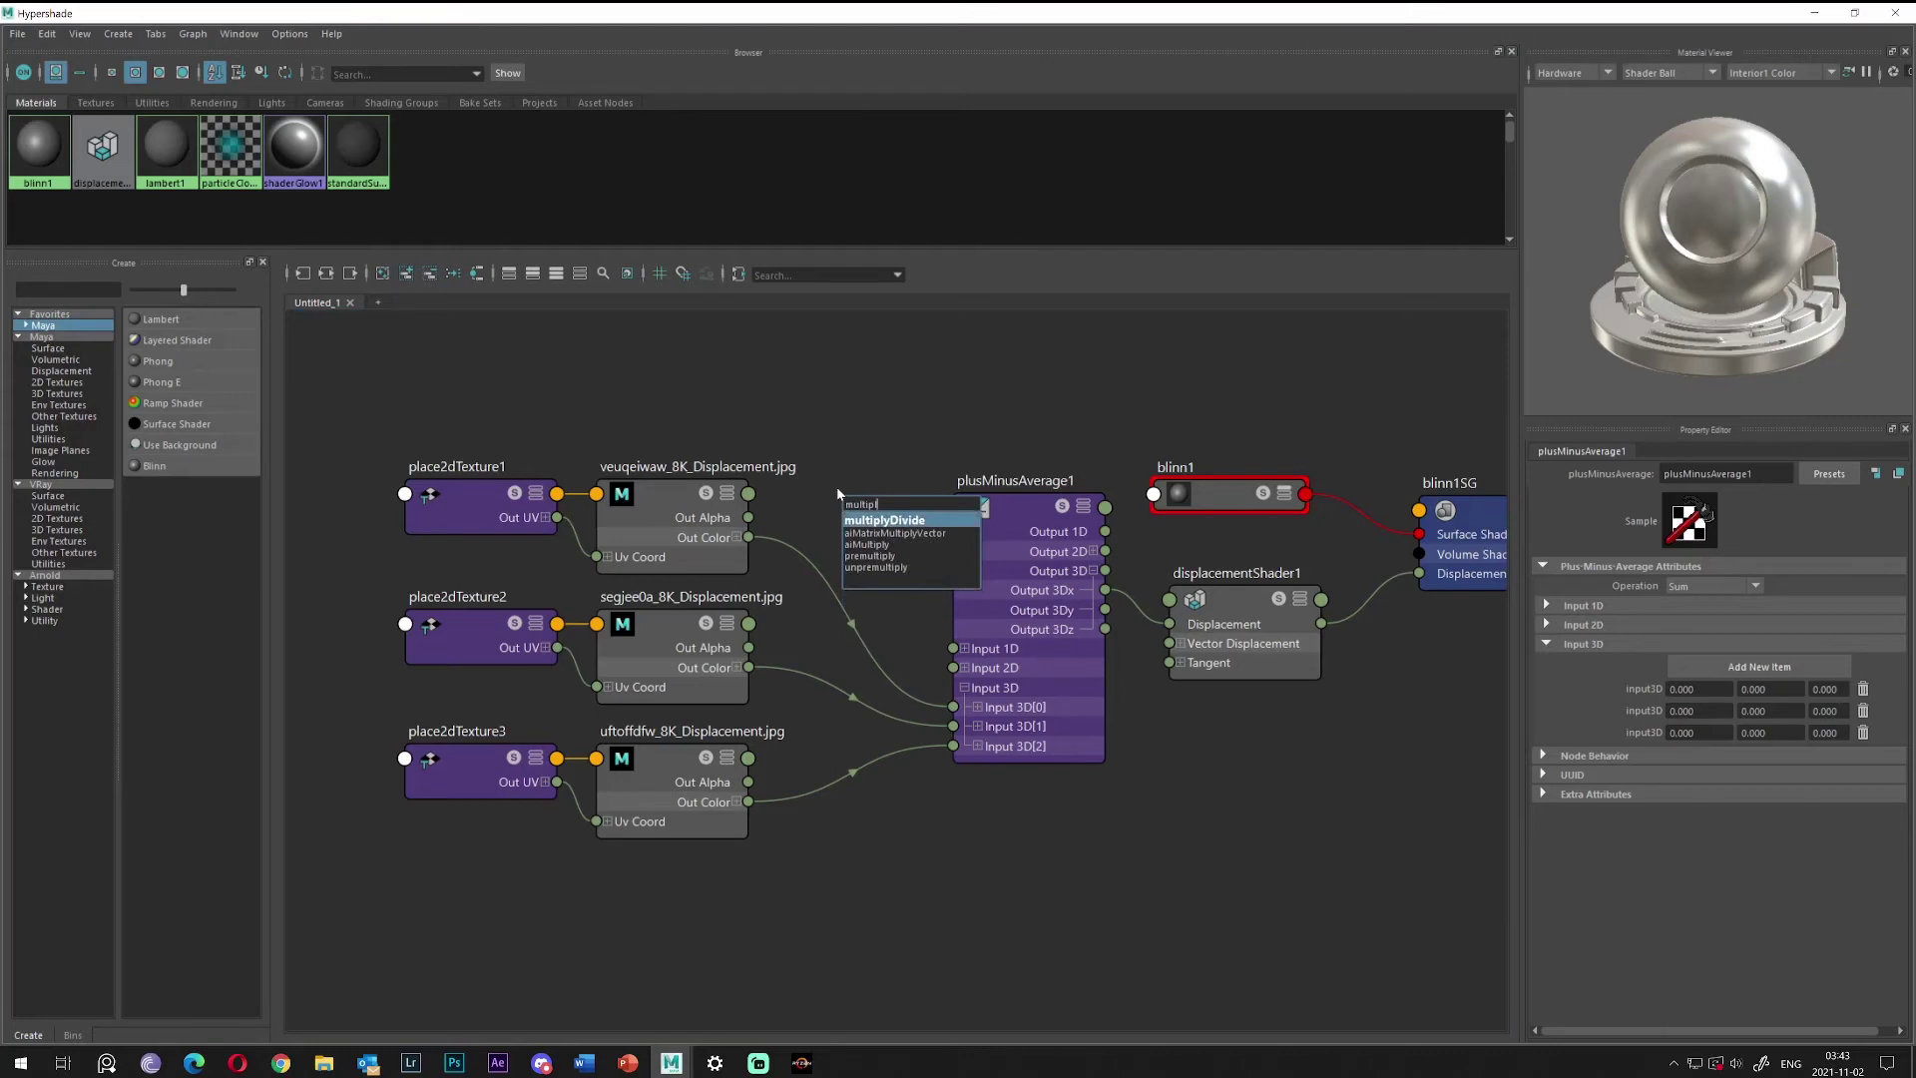
{"action": "key", "text": "Return"}
{"action": "left_click_drag", "start_coordinate": [931, 517], "coordinate": [900, 375]}
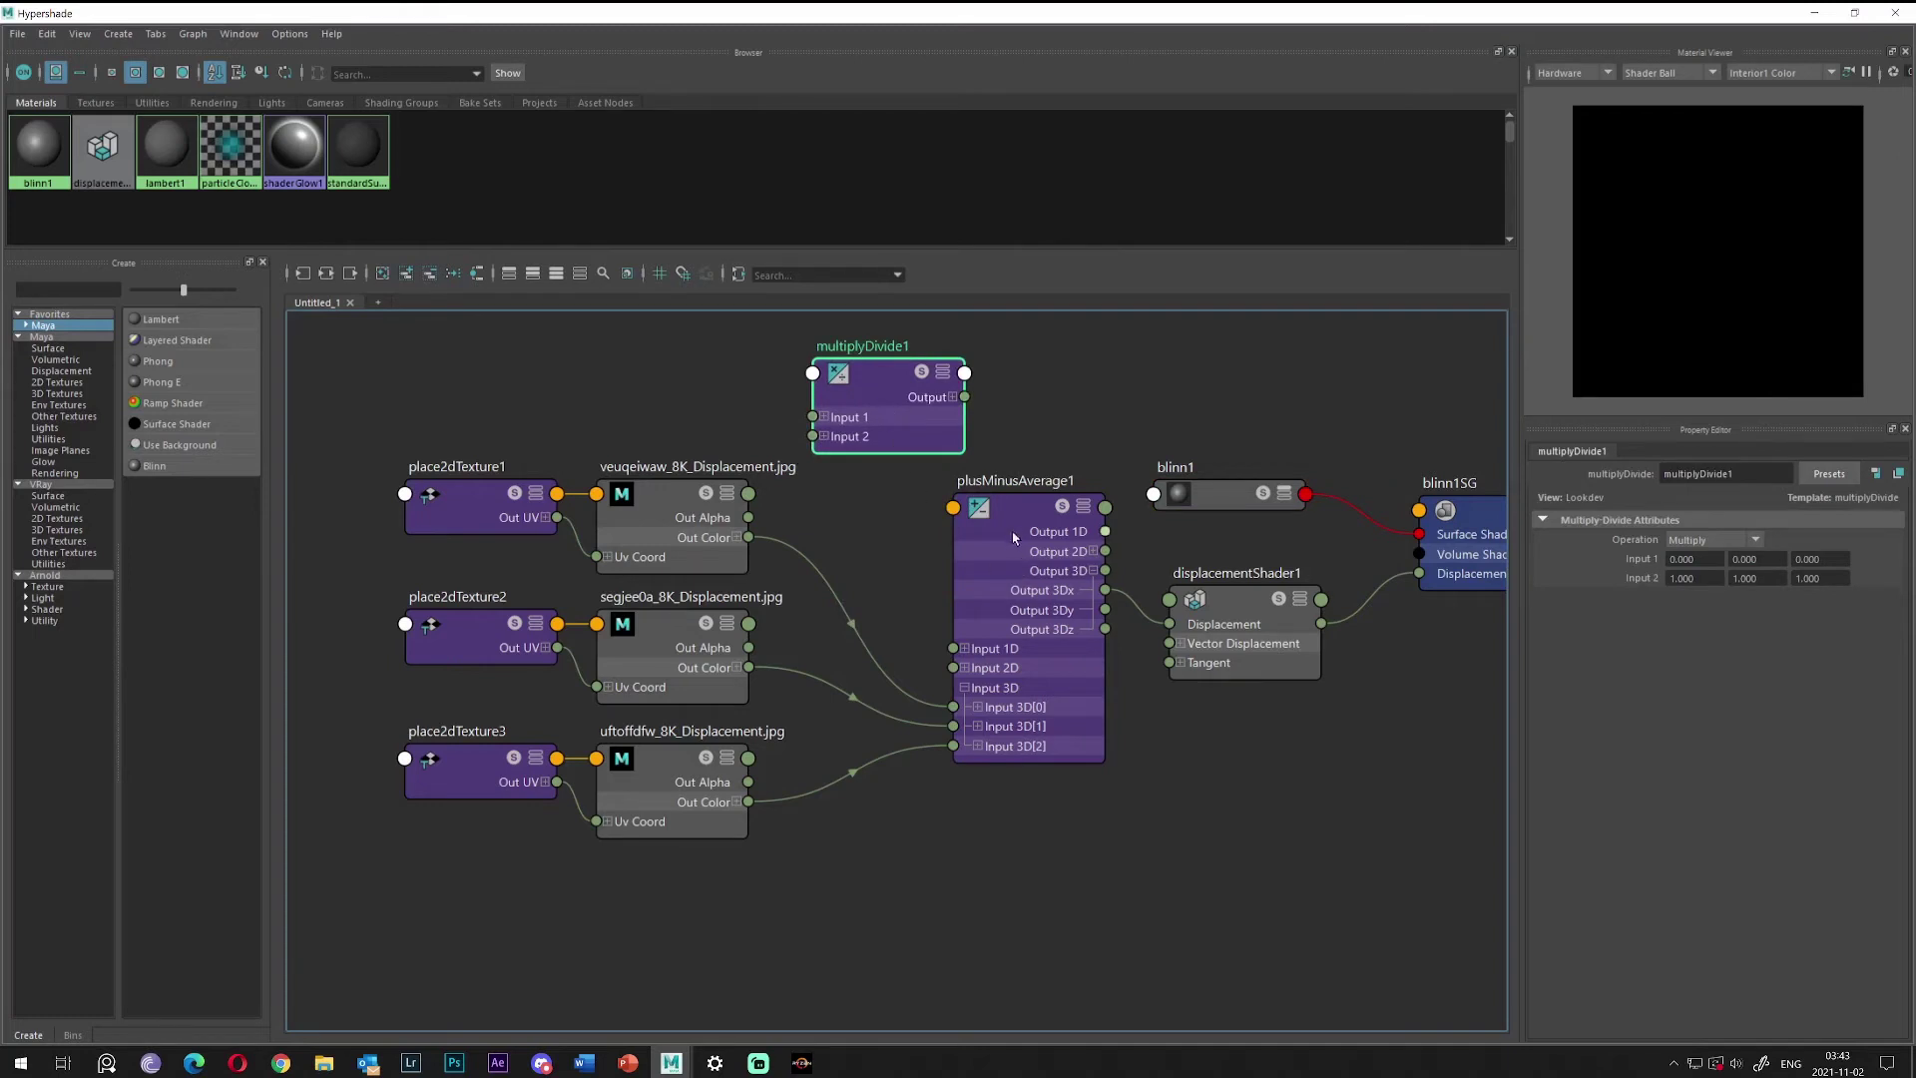
Spread the plusMinusAverage node and the blinn1, displacementShader1 and blinn1SG nodes apart to make room for the multiplyDivide node.
{"action": "left_click_drag", "start_coordinate": [1014, 533], "coordinate": [946, 546]}
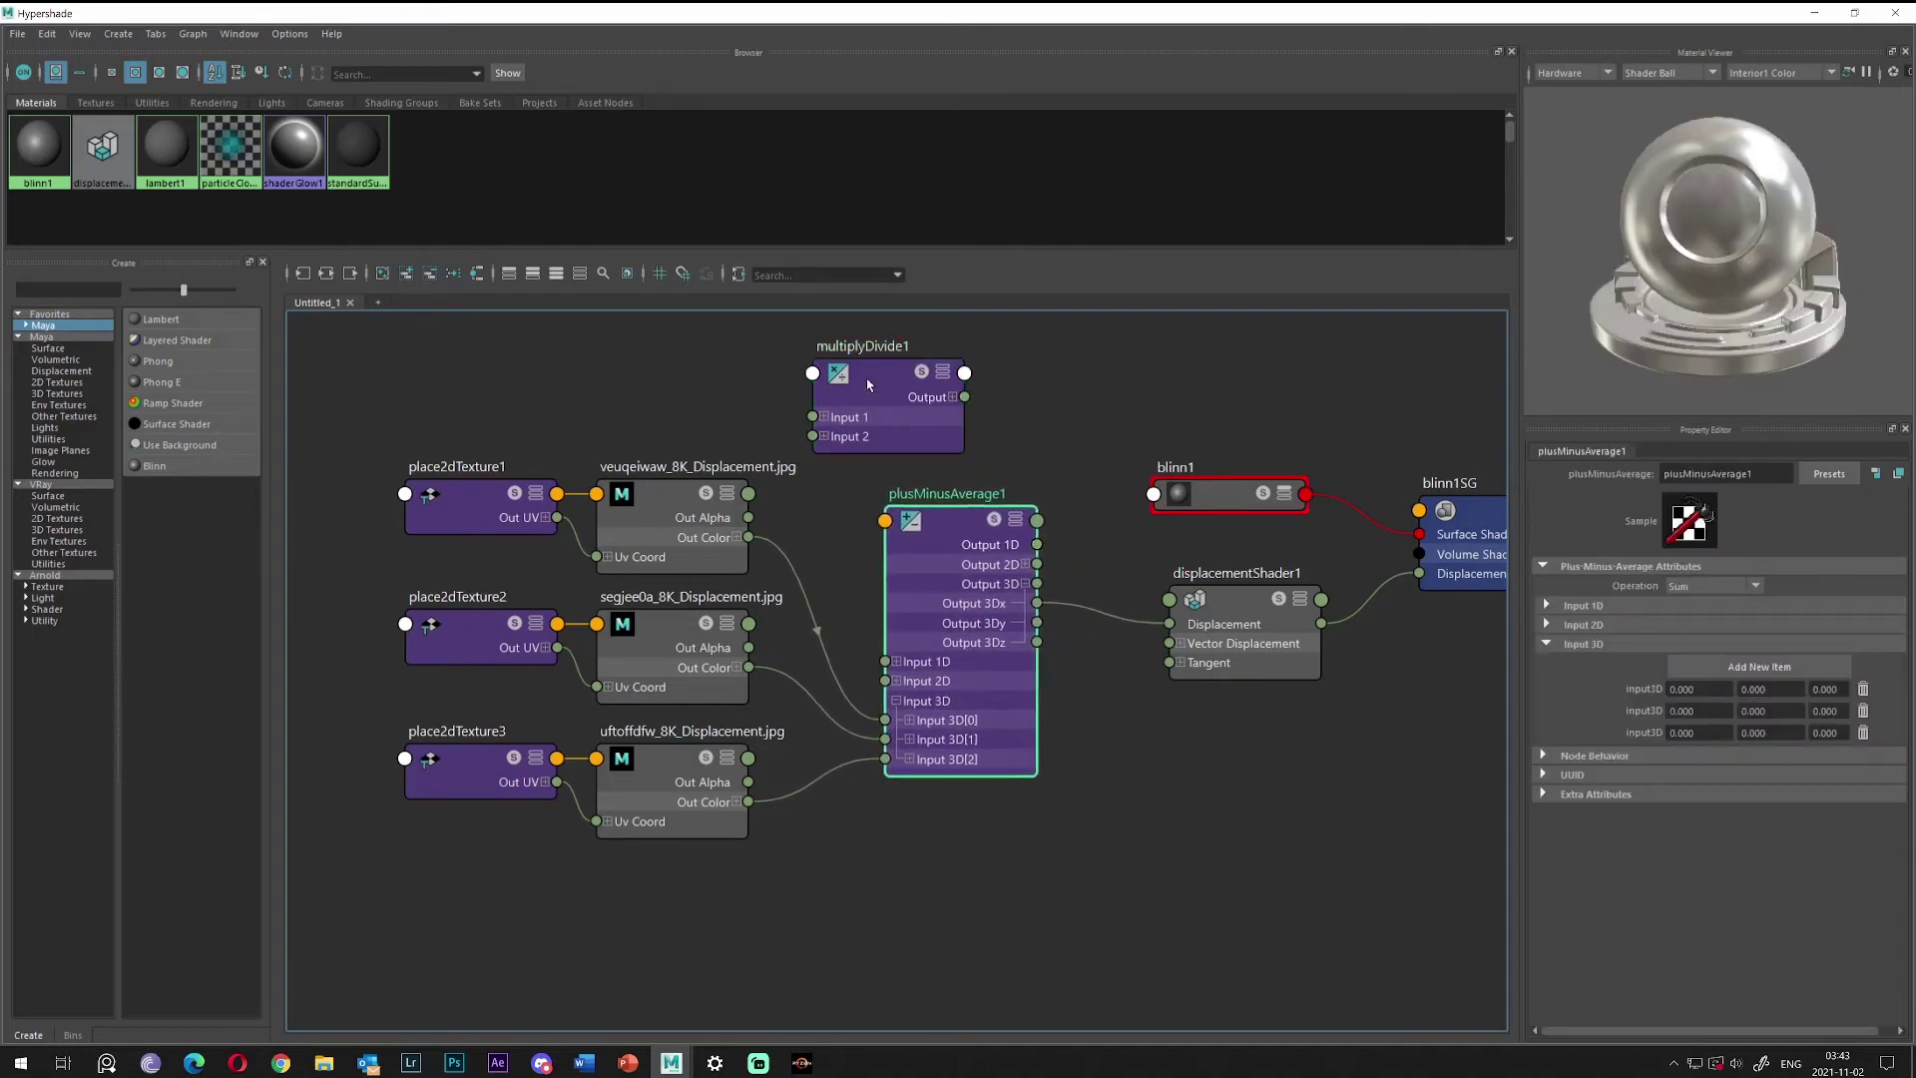
{"action": "left_click_drag", "start_coordinate": [867, 384], "coordinate": [1120, 592]}
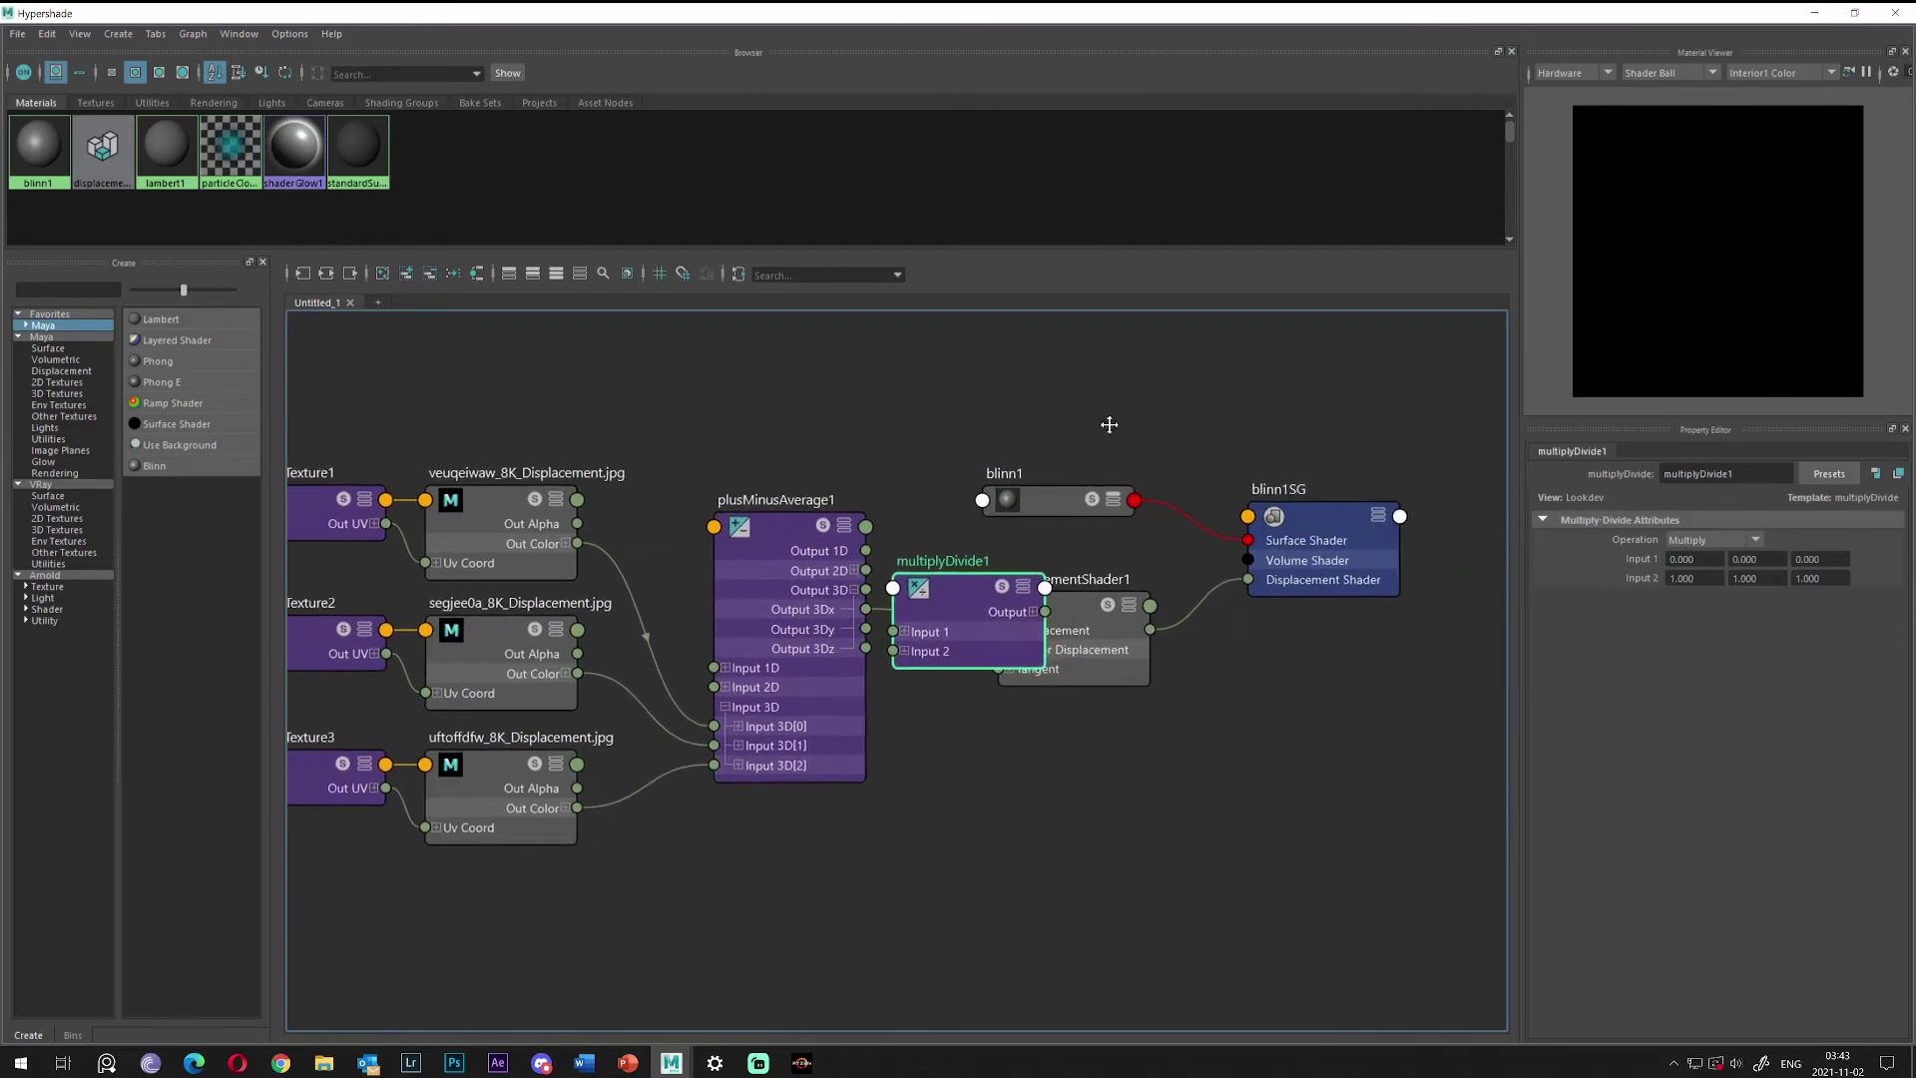
{"action": "left_click", "coordinate": [1146, 640]}
{"action": "left_click_drag", "start_coordinate": [1146, 640], "coordinate": [1188, 632]}
{"action": "left_click_drag", "start_coordinate": [856, 591], "coordinate": [877, 487]}
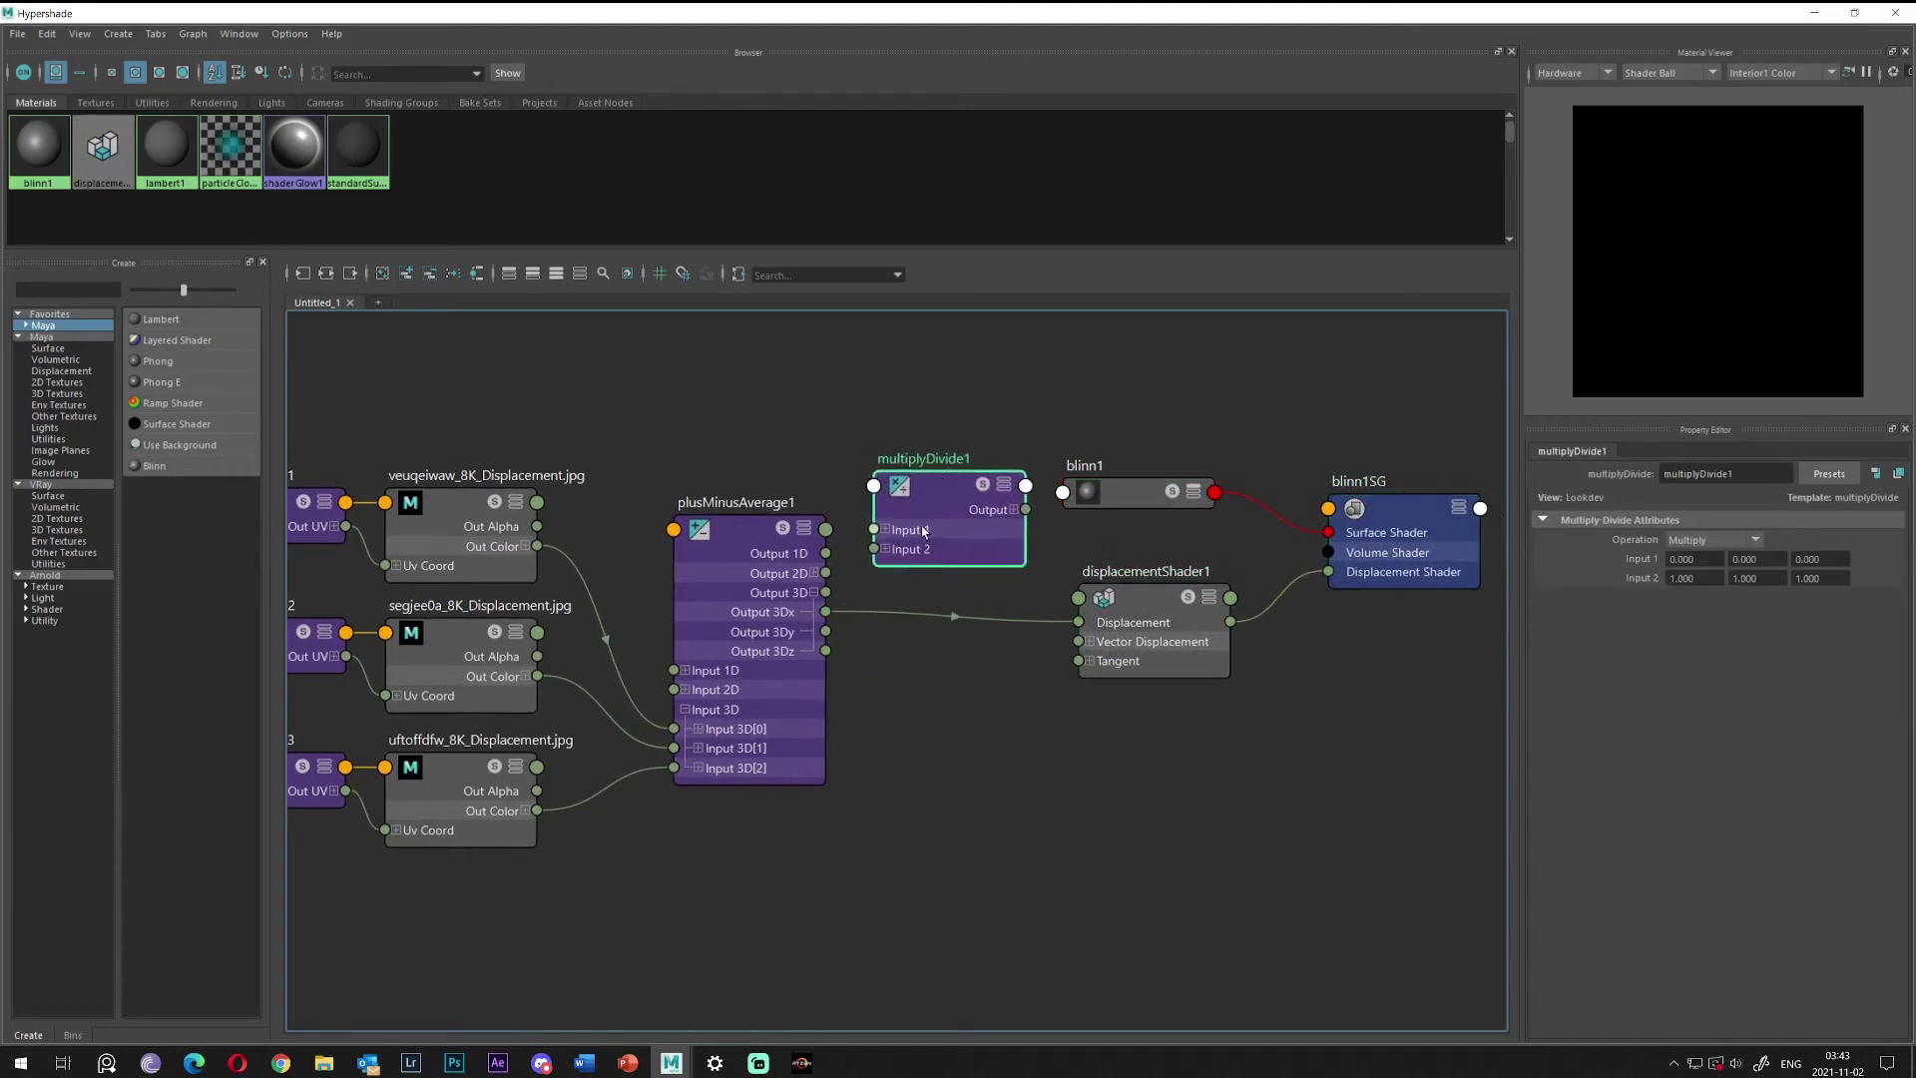
Place the multiplyDivide node between plusMinusAverage1 and displacementShader1, and connect its Output X to the displacement shader's Displacement.
{"action": "left_click_drag", "start_coordinate": [946, 494], "coordinate": [949, 592]}
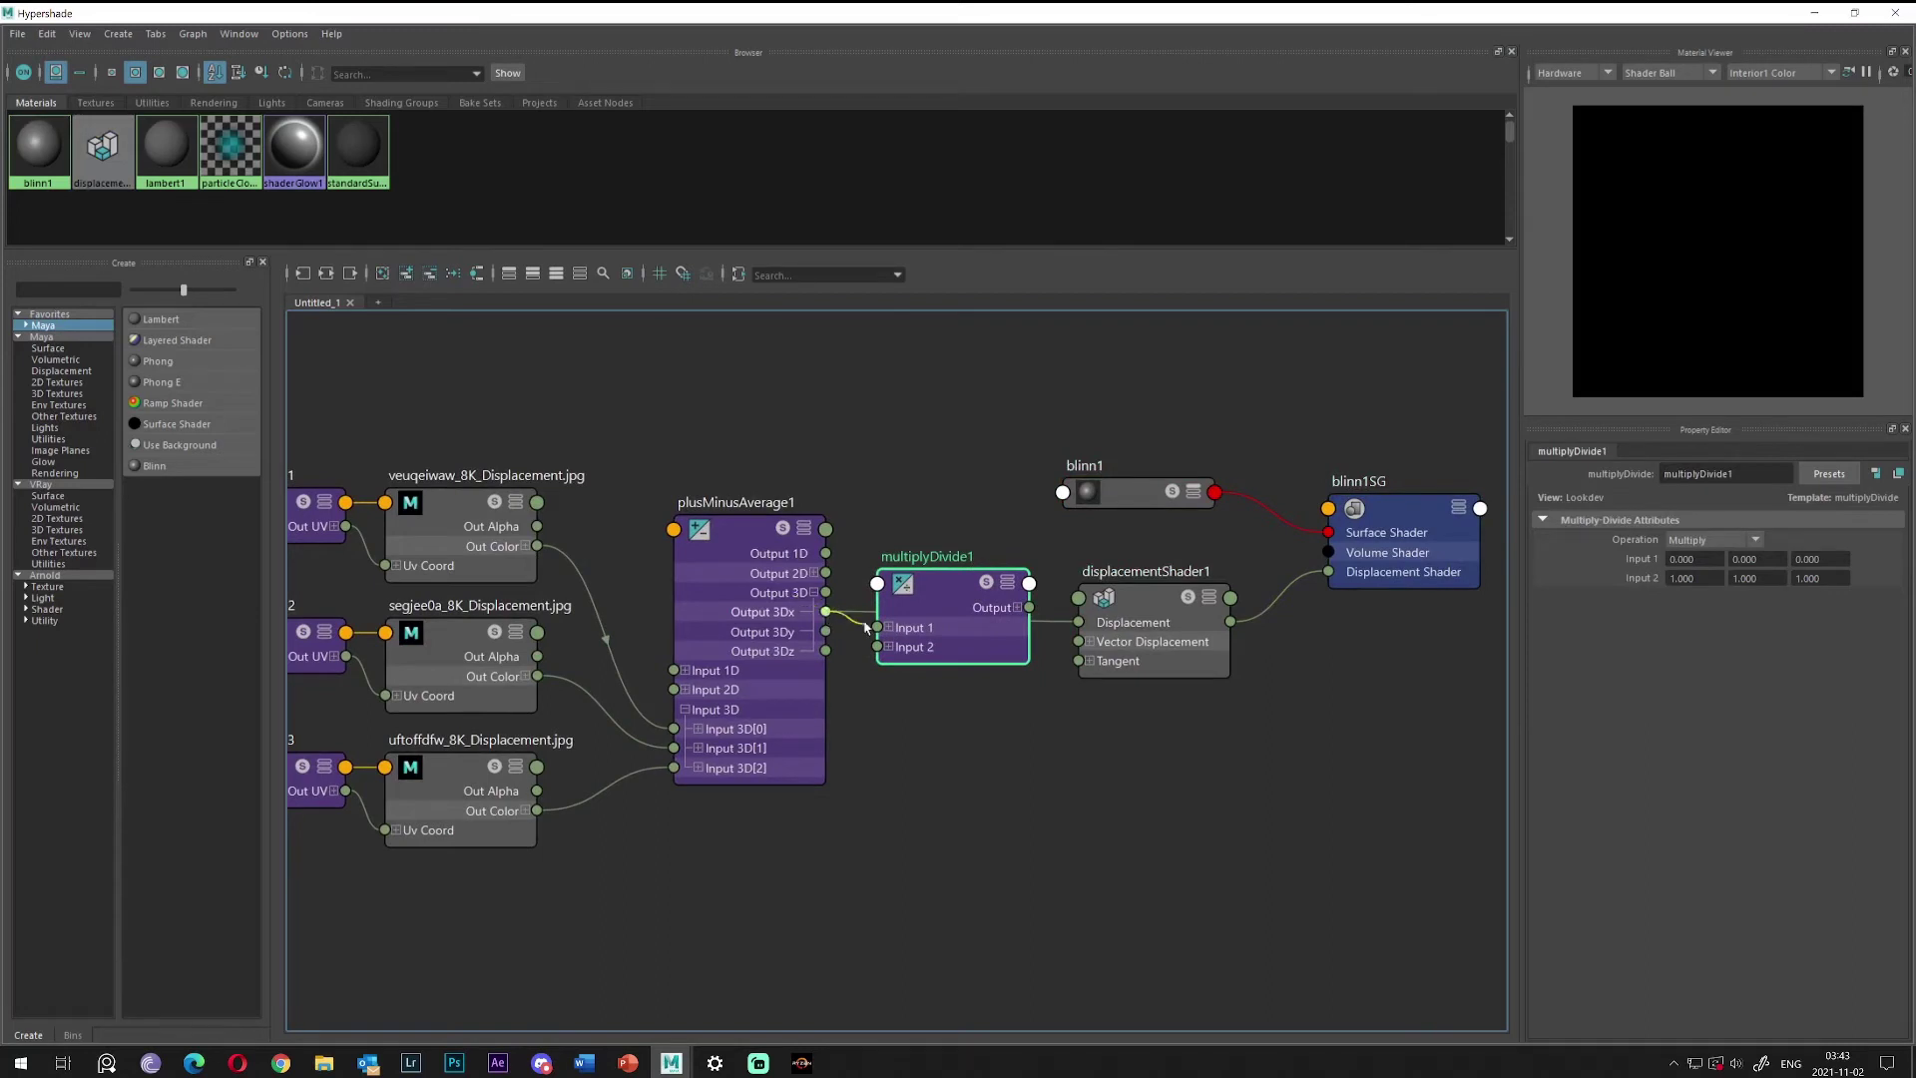
{"action": "left_click", "coordinate": [1017, 607]}
{"action": "left_click_drag", "start_coordinate": [1029, 627], "coordinate": [1078, 625]}
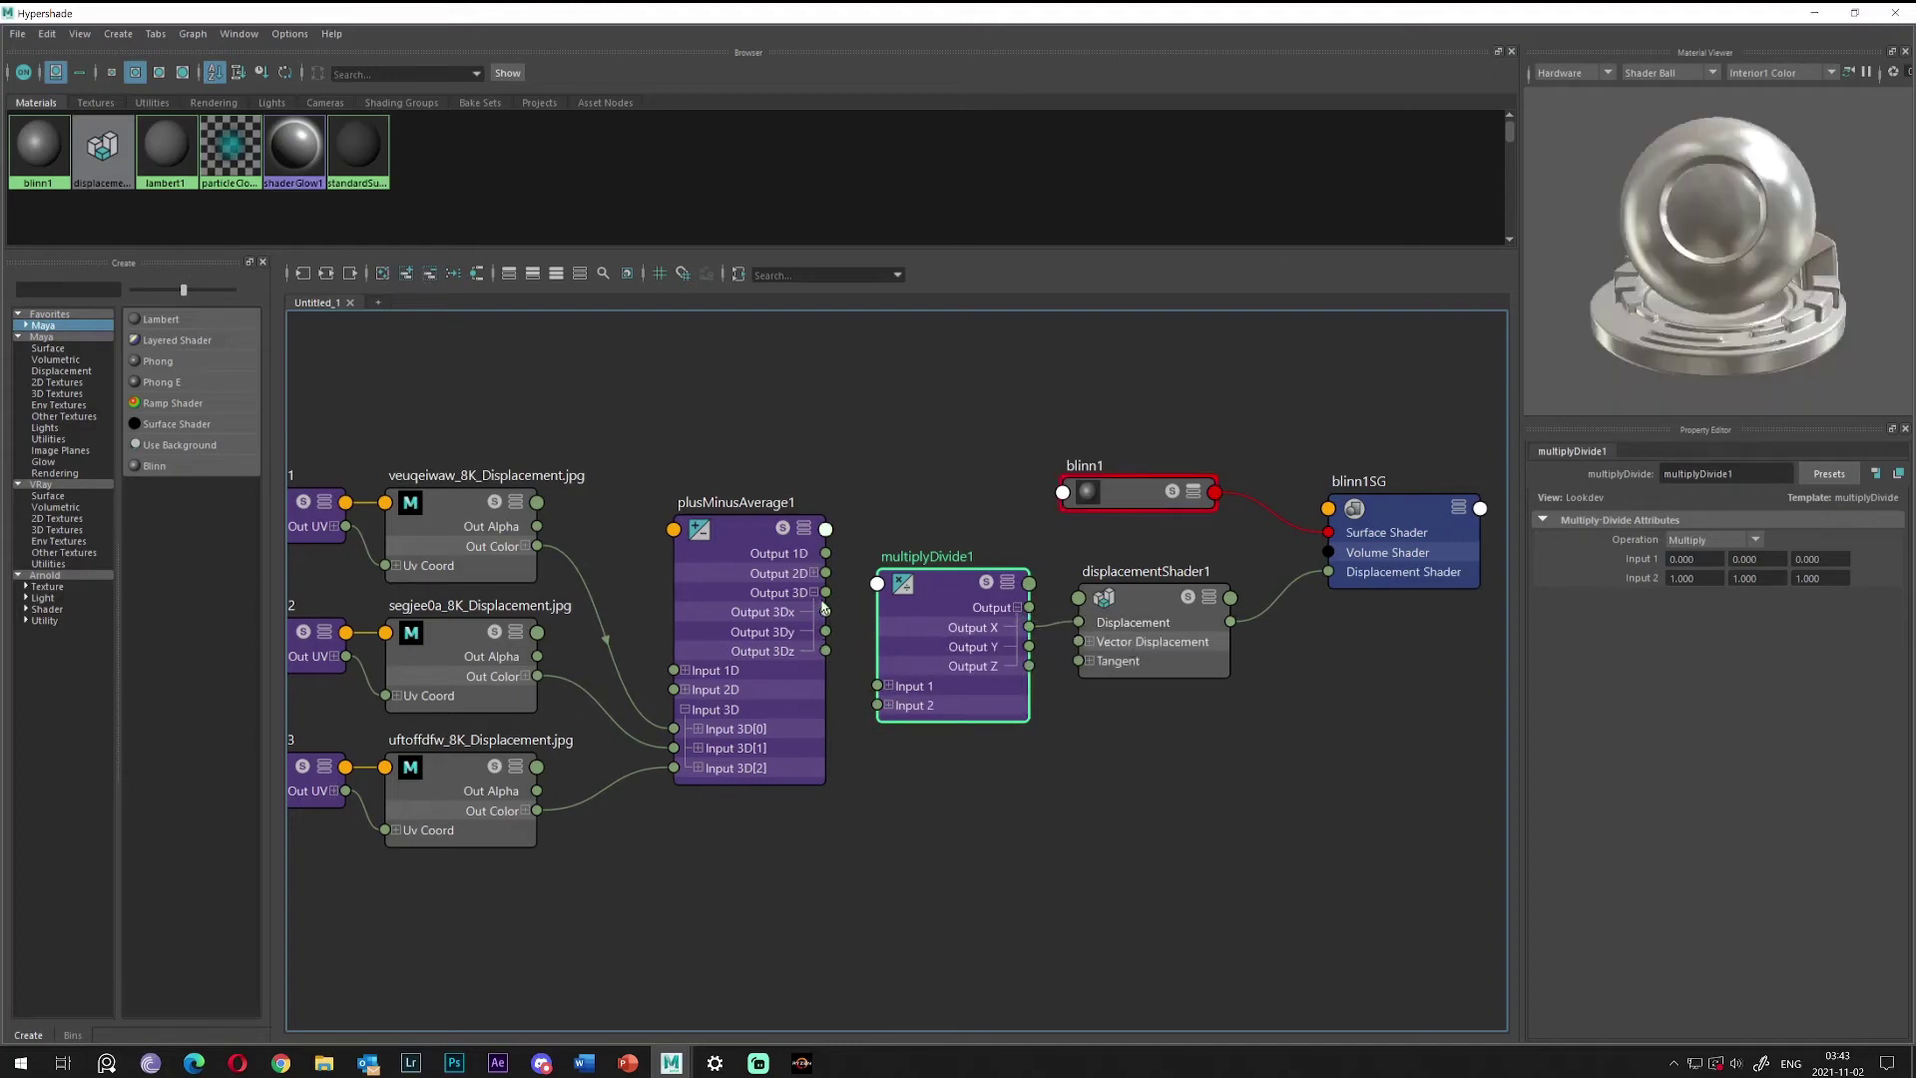
Connect plusMinusAverage1's Output 3D to Input 1 of multiplyDivide1 and collapse the Output 3D components.
{"action": "left_click_drag", "start_coordinate": [826, 592], "coordinate": [876, 686]}
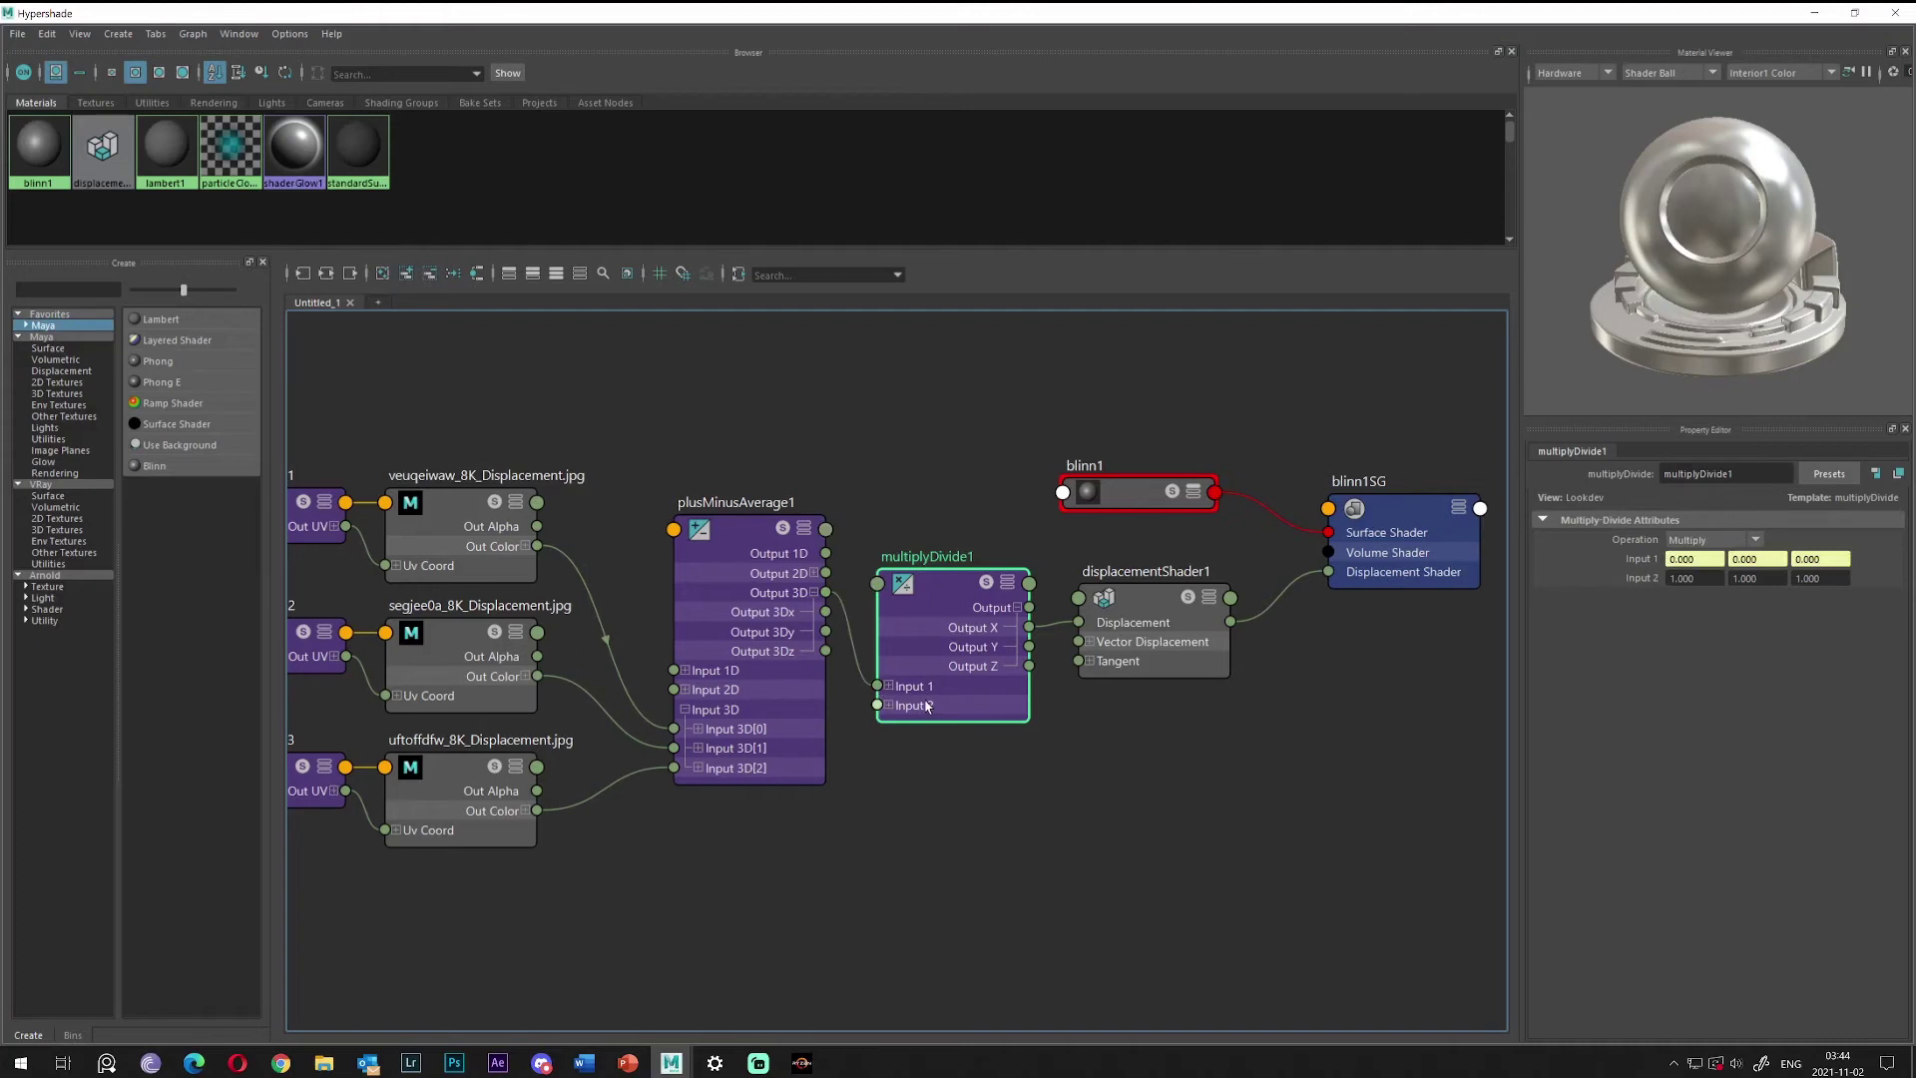
{"action": "left_click", "coordinate": [814, 593]}
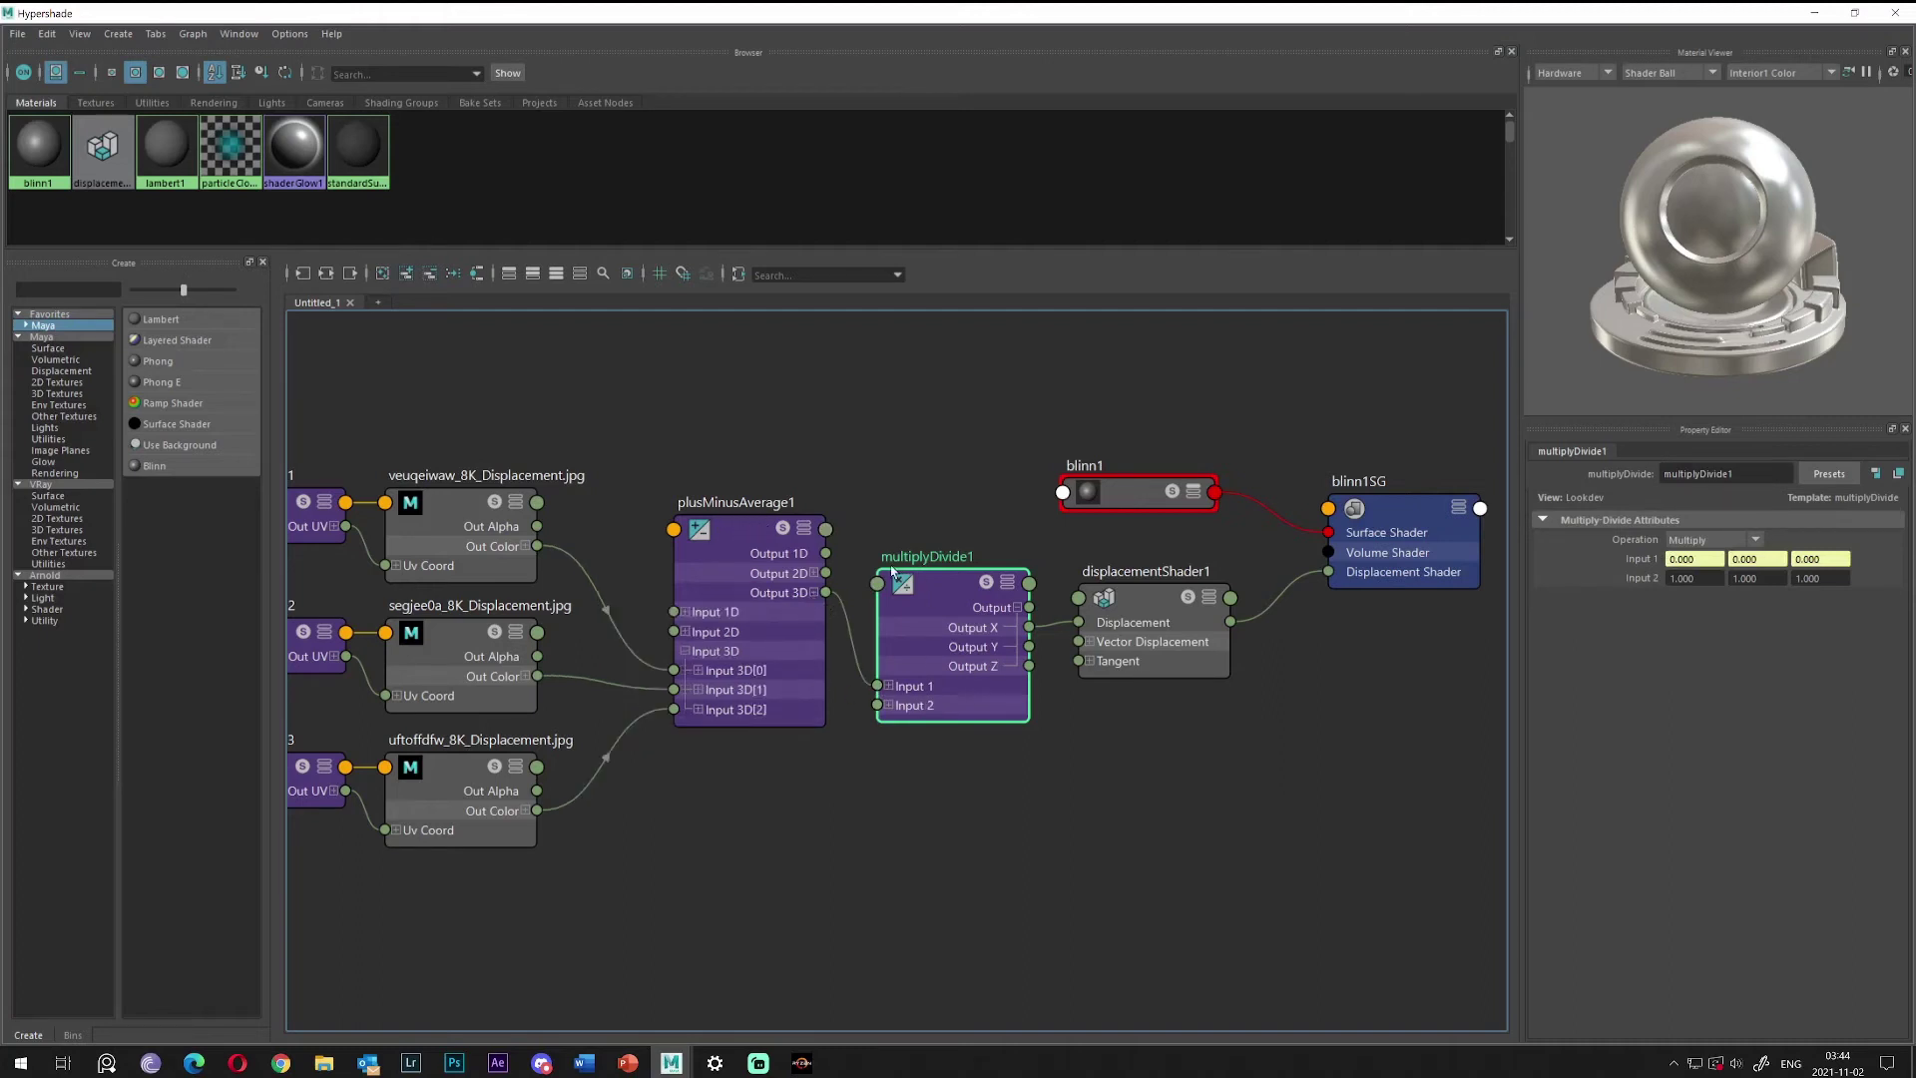
{"action": "left_click", "coordinate": [1148, 599]}
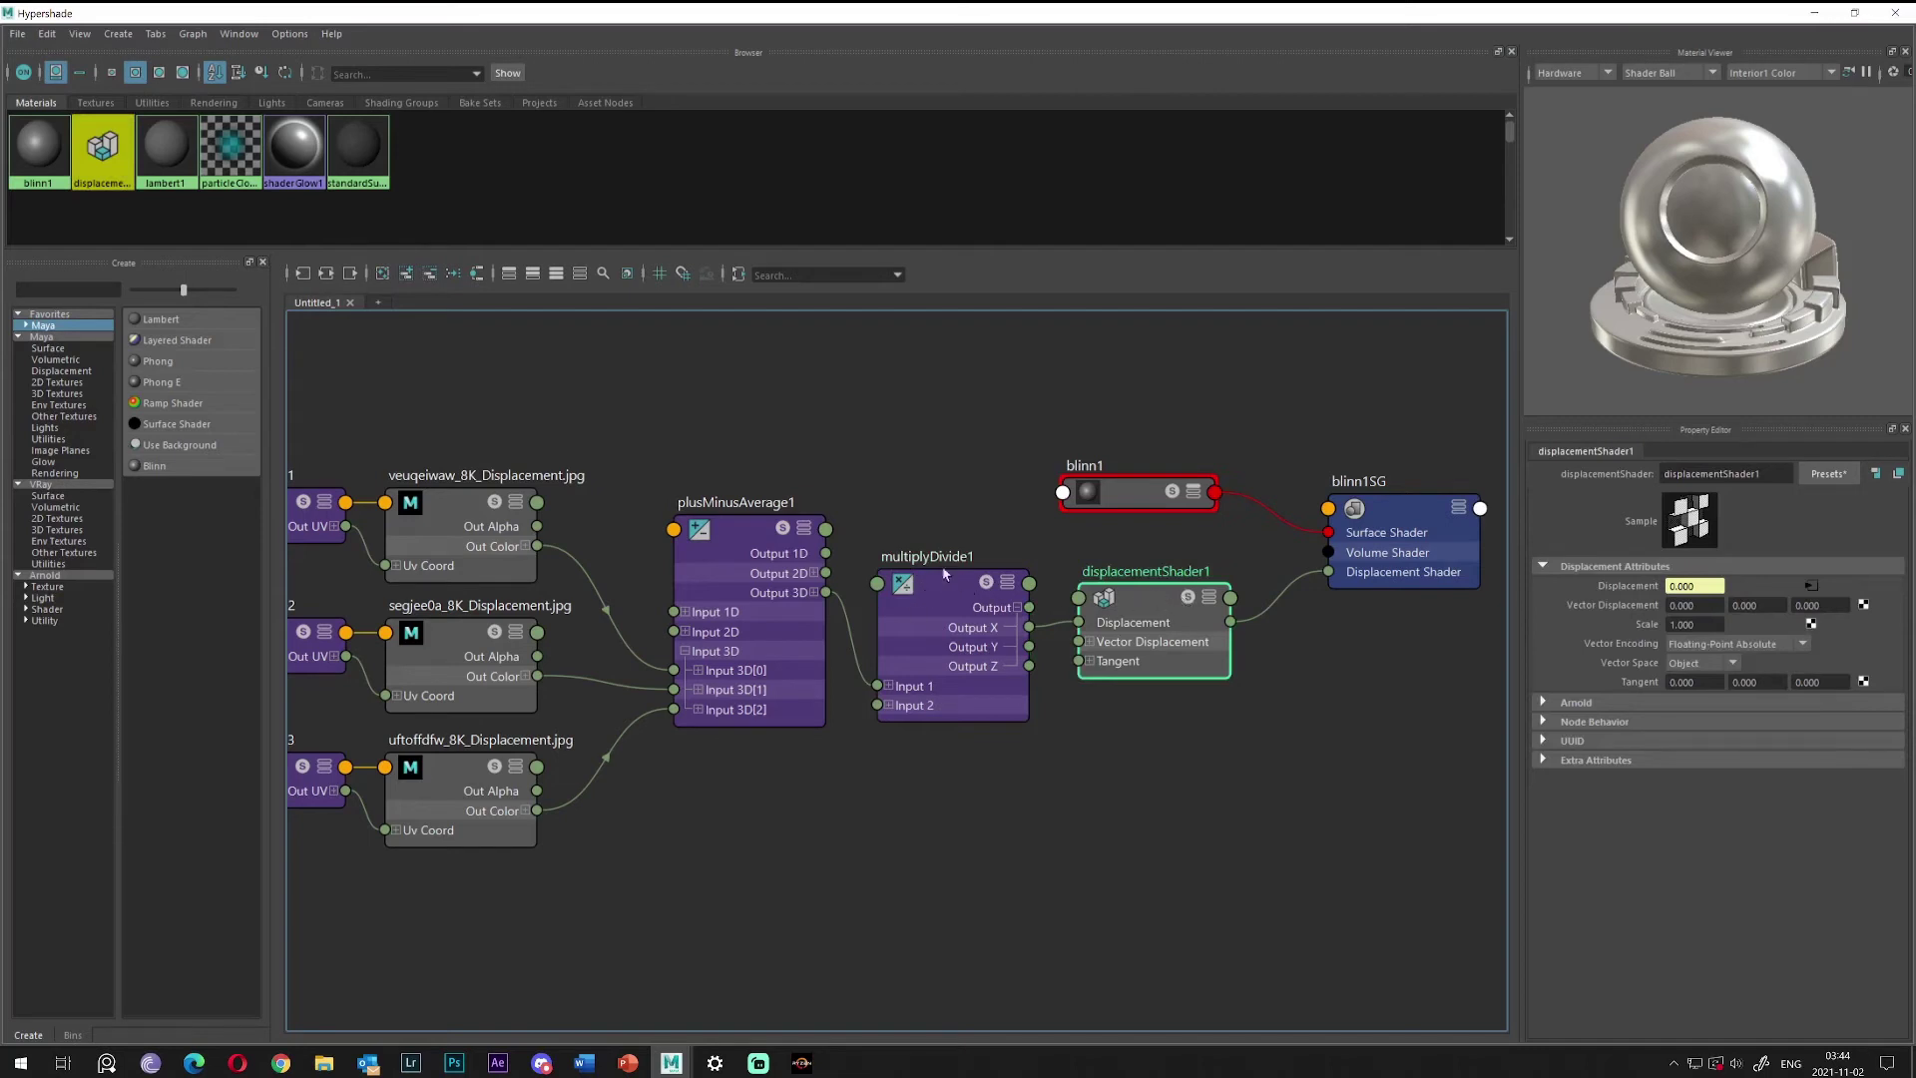
Set all three Input 2 values of multiplyDivide1 to 0.1.
{"action": "left_click", "coordinate": [950, 644]}
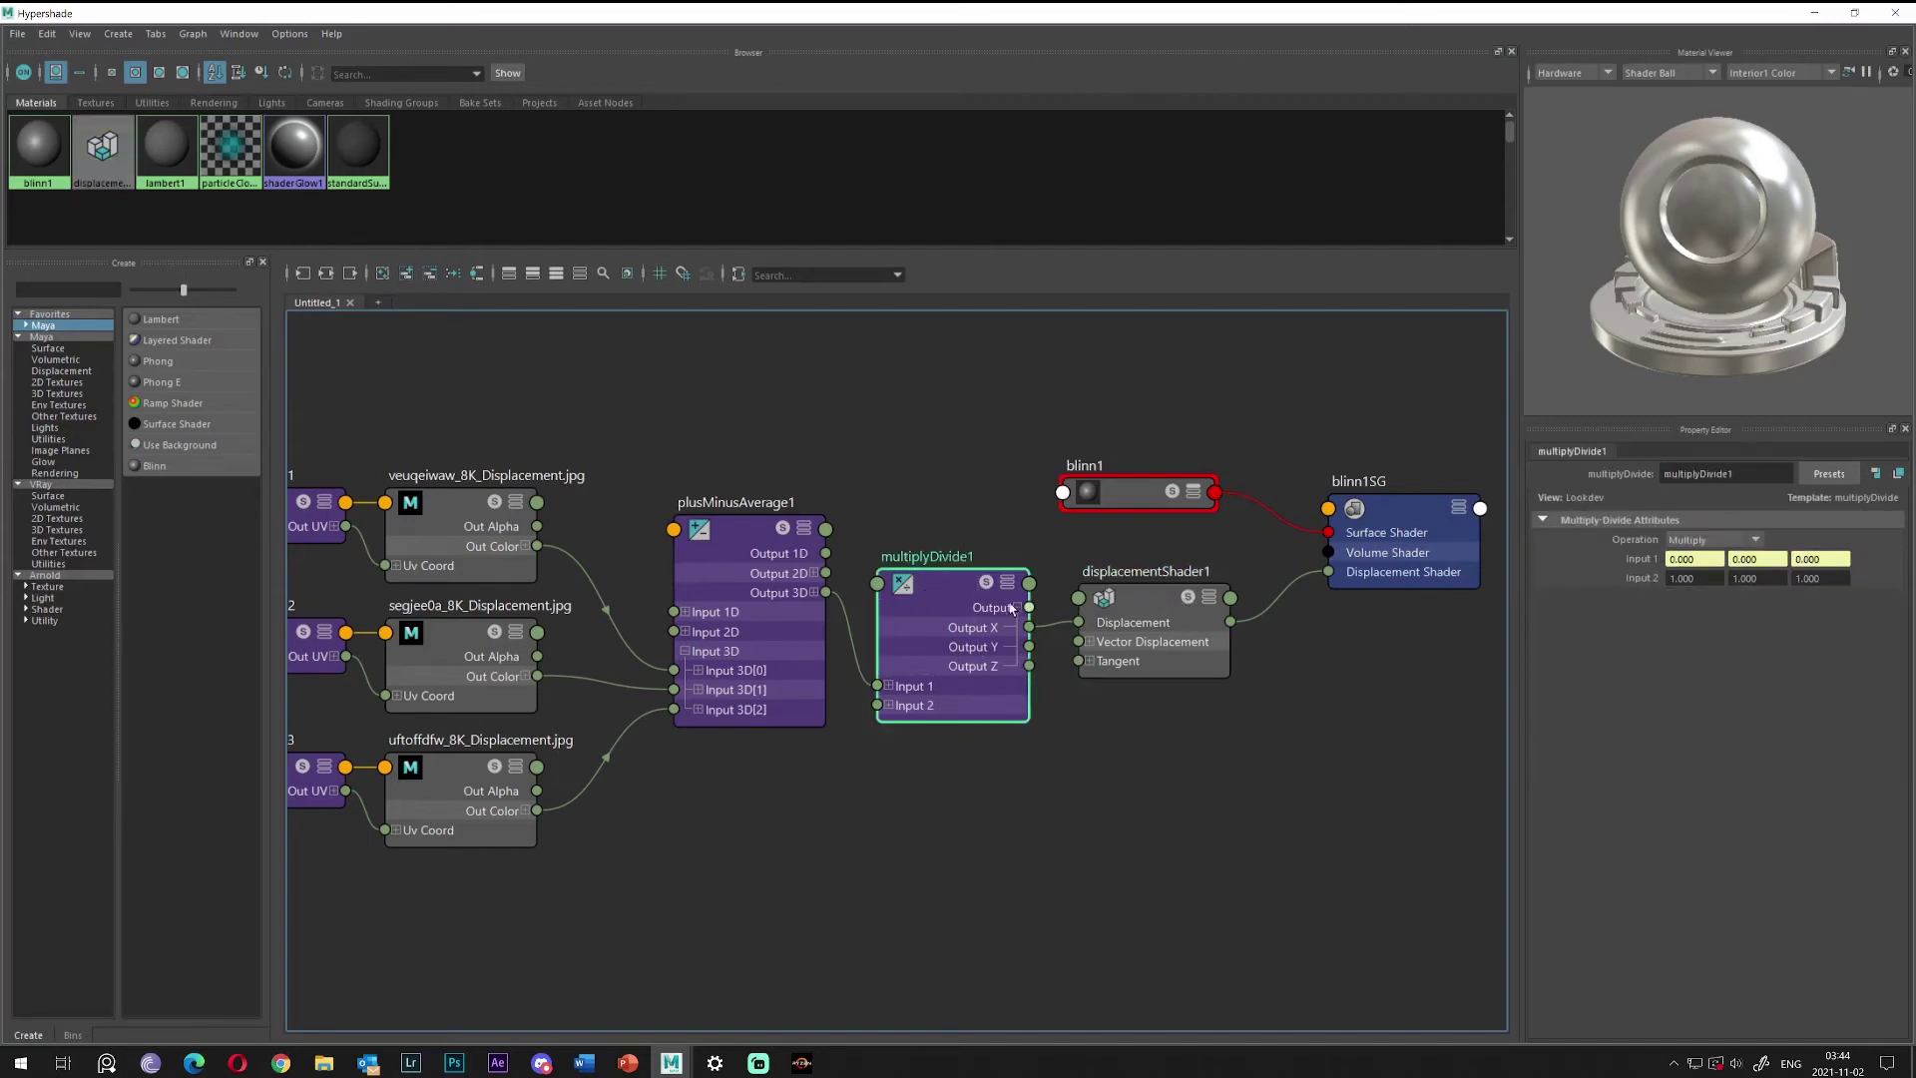
{"action": "left_click", "coordinate": [1694, 579]}
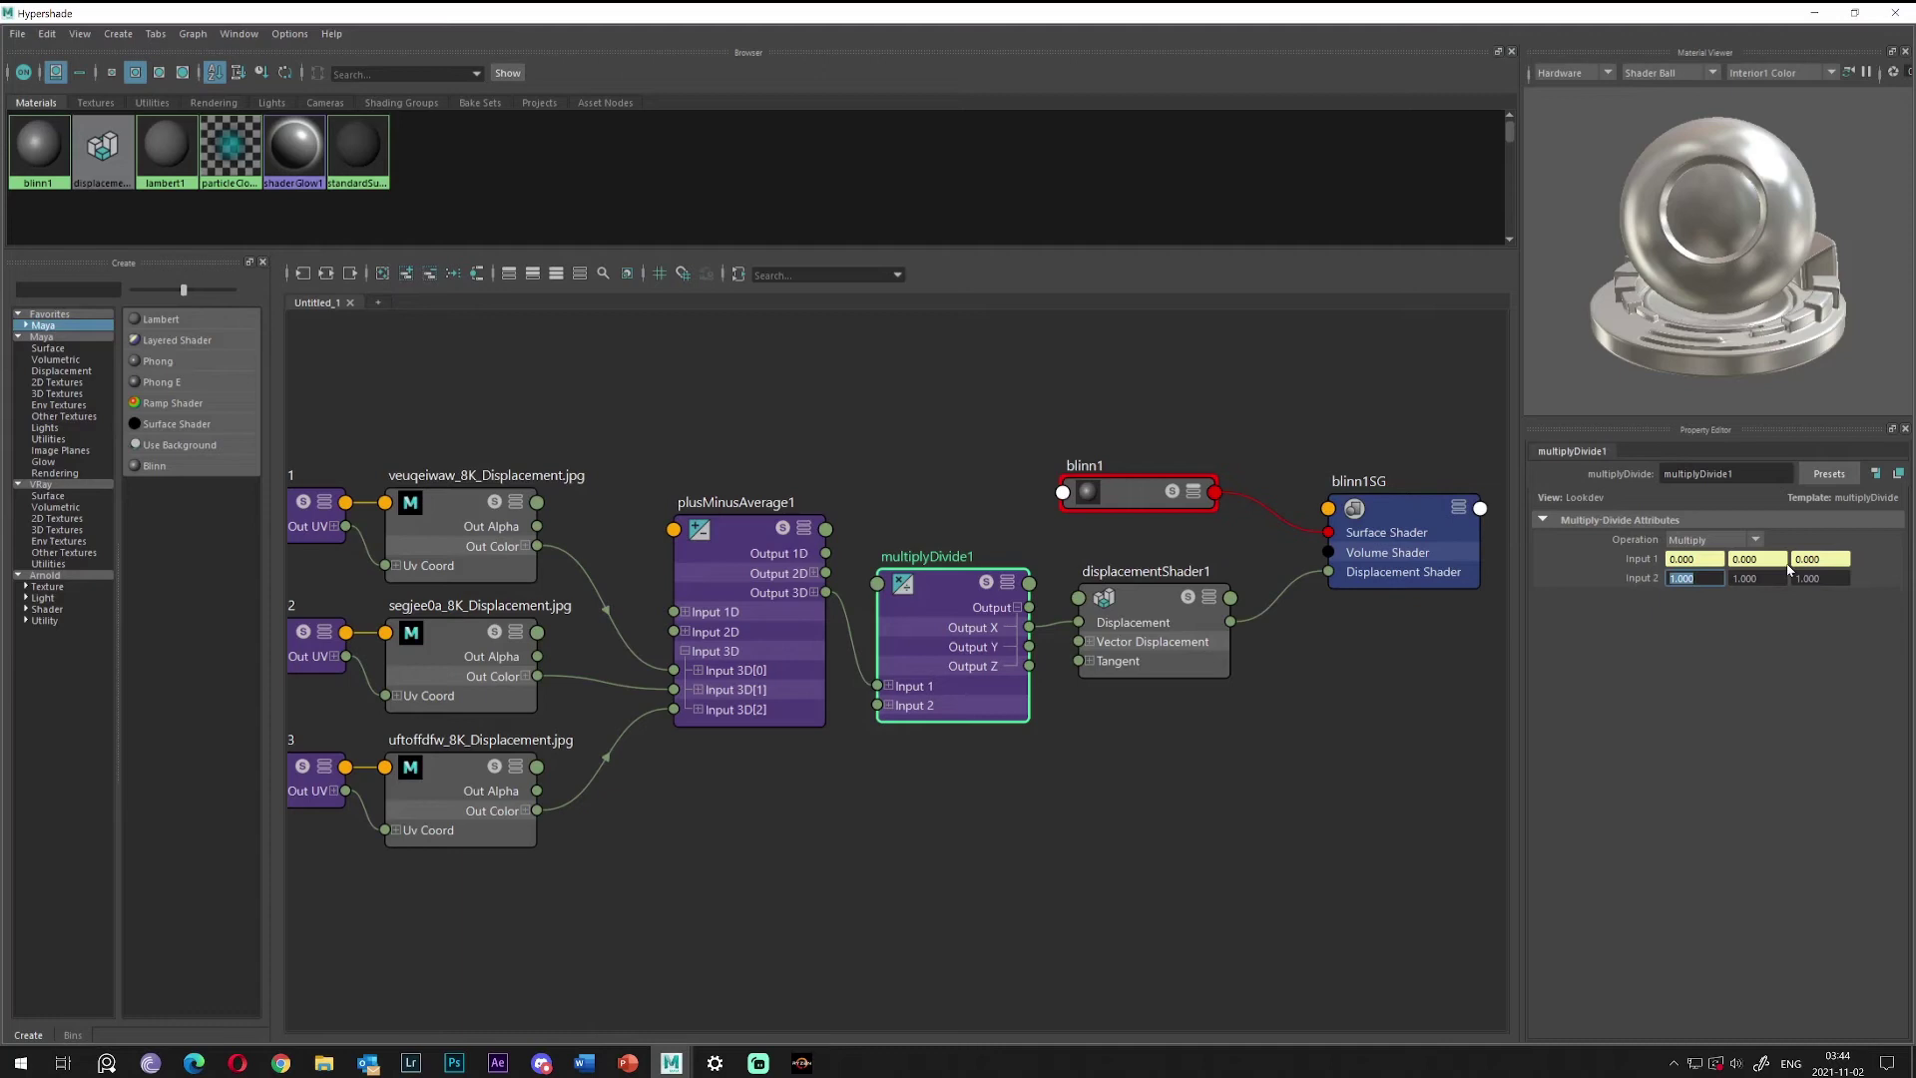
{"action": "type", "text": "0.1"}
{"action": "key", "text": "Tab"}
{"action": "type", "text": "0.1"}
{"action": "key", "text": "Tab"}
{"action": "type", "text": "0.1"}
{"action": "key", "text": "Return"}
Minimize the Hypershade and inspect the displacement of the plane in the V-Ray frame buffer.
{"action": "left_click", "coordinate": [1814, 13]}
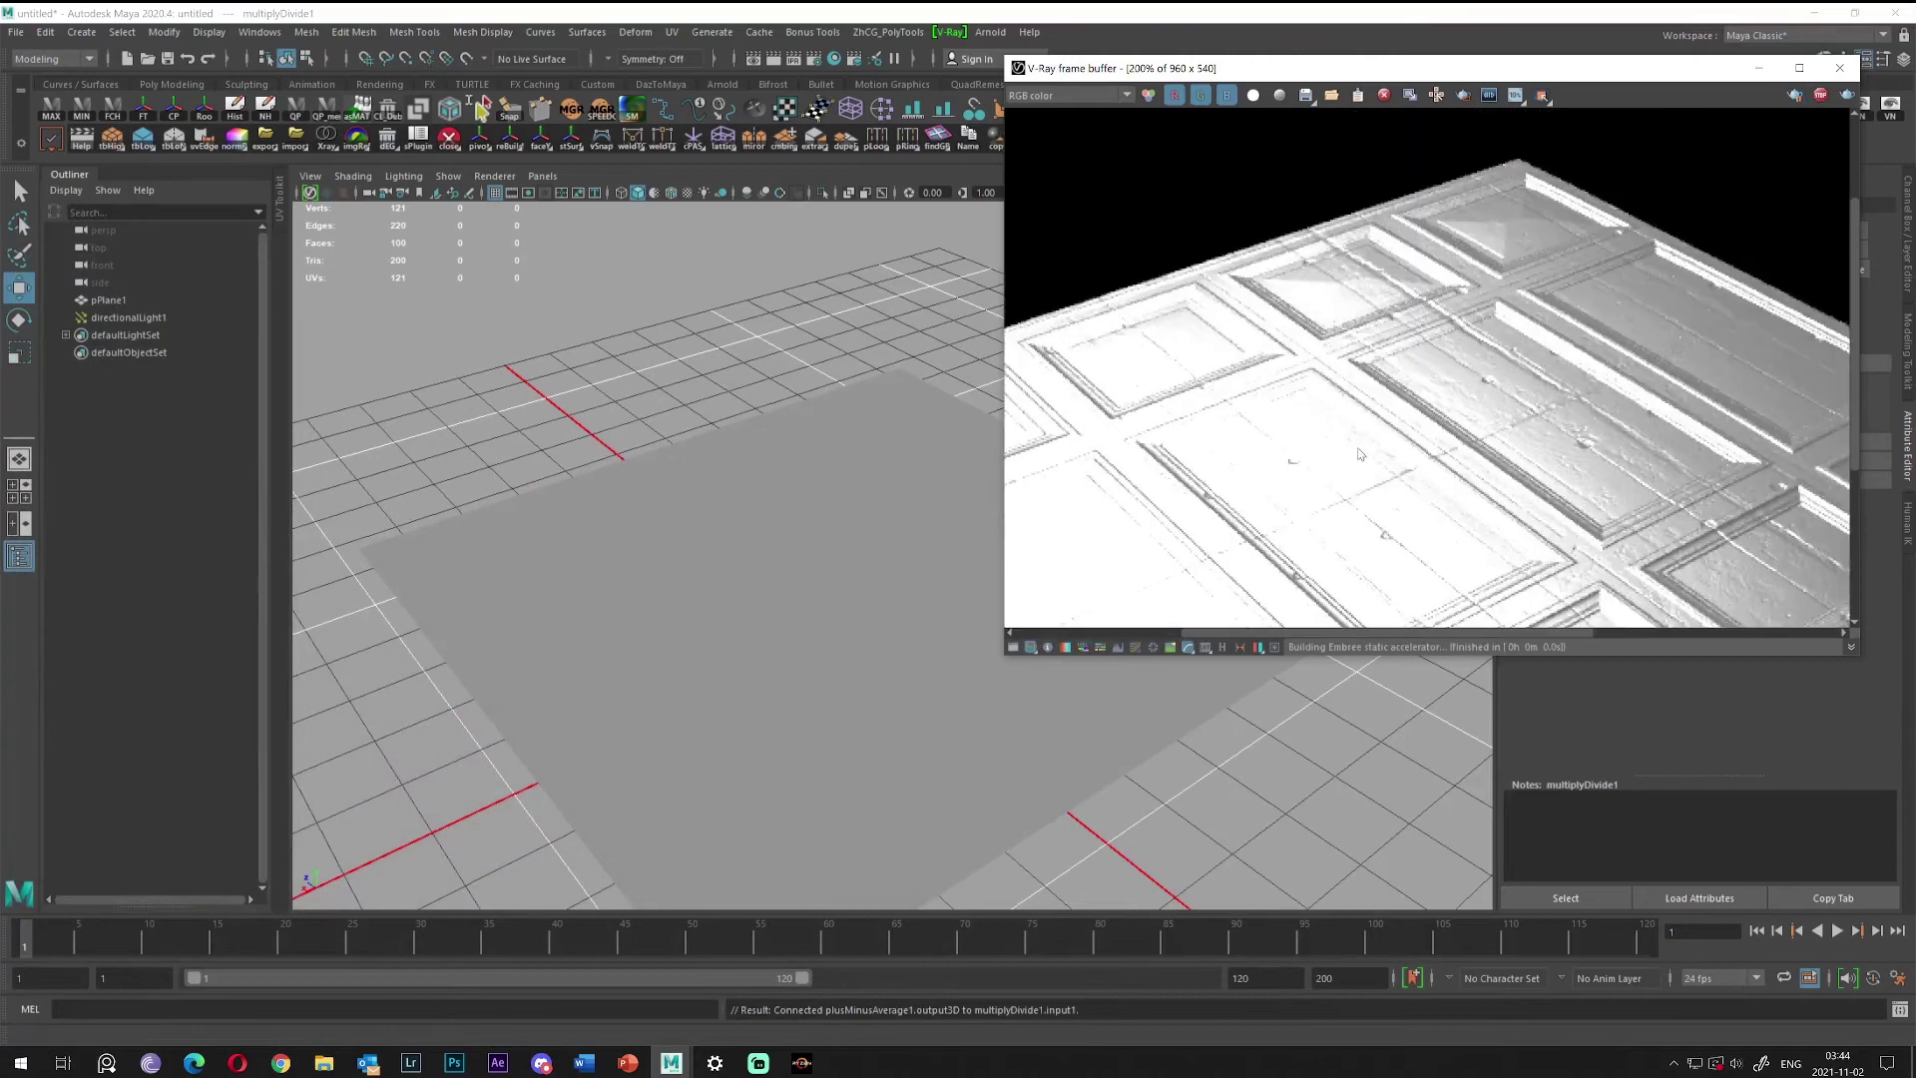
{"action": "scroll", "coordinate": [1360, 455], "scroll_direction": "up", "scroll_amount": 1}
{"action": "scroll", "coordinate": [1375, 437], "scroll_direction": "down", "scroll_amount": 1}
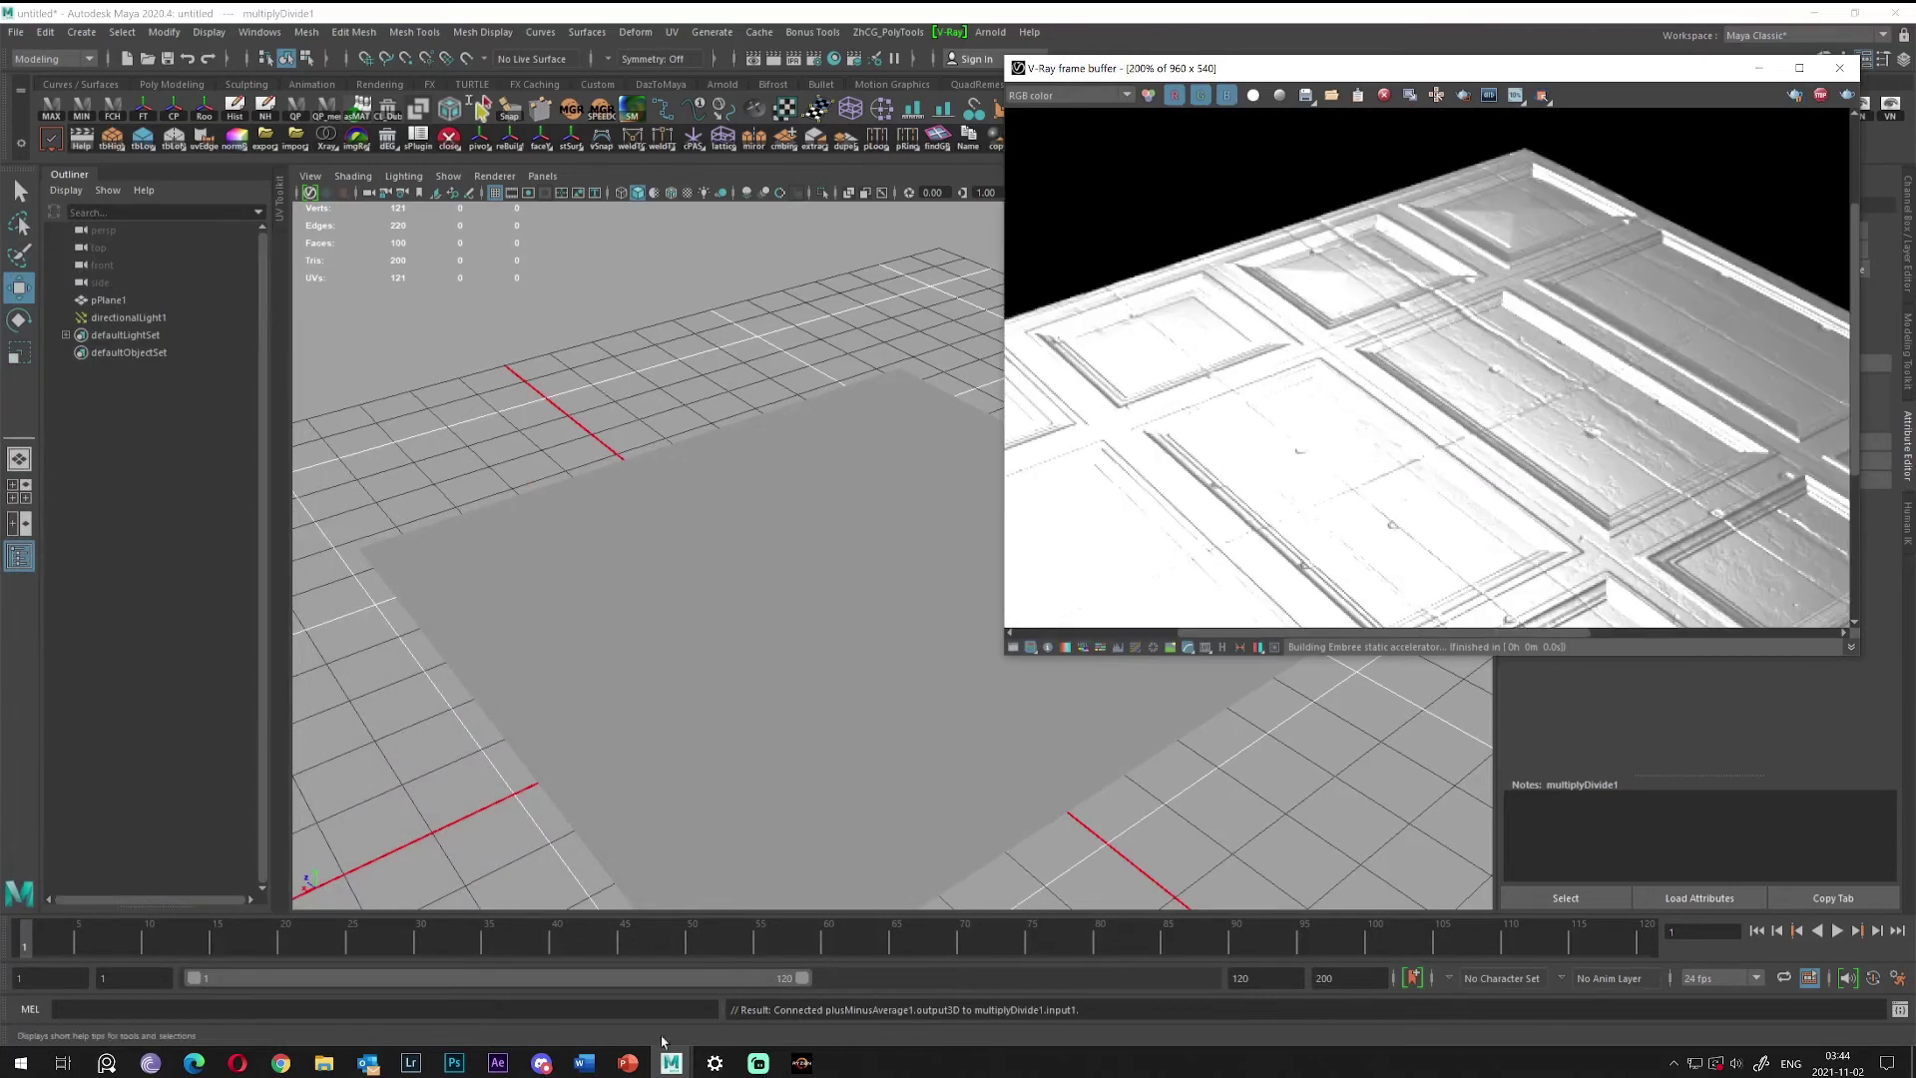
Reopen the Hypershade and set all three Input 2 values of multiplyDivide1 to 0.5.
{"action": "left_click", "coordinate": [881, 109]}
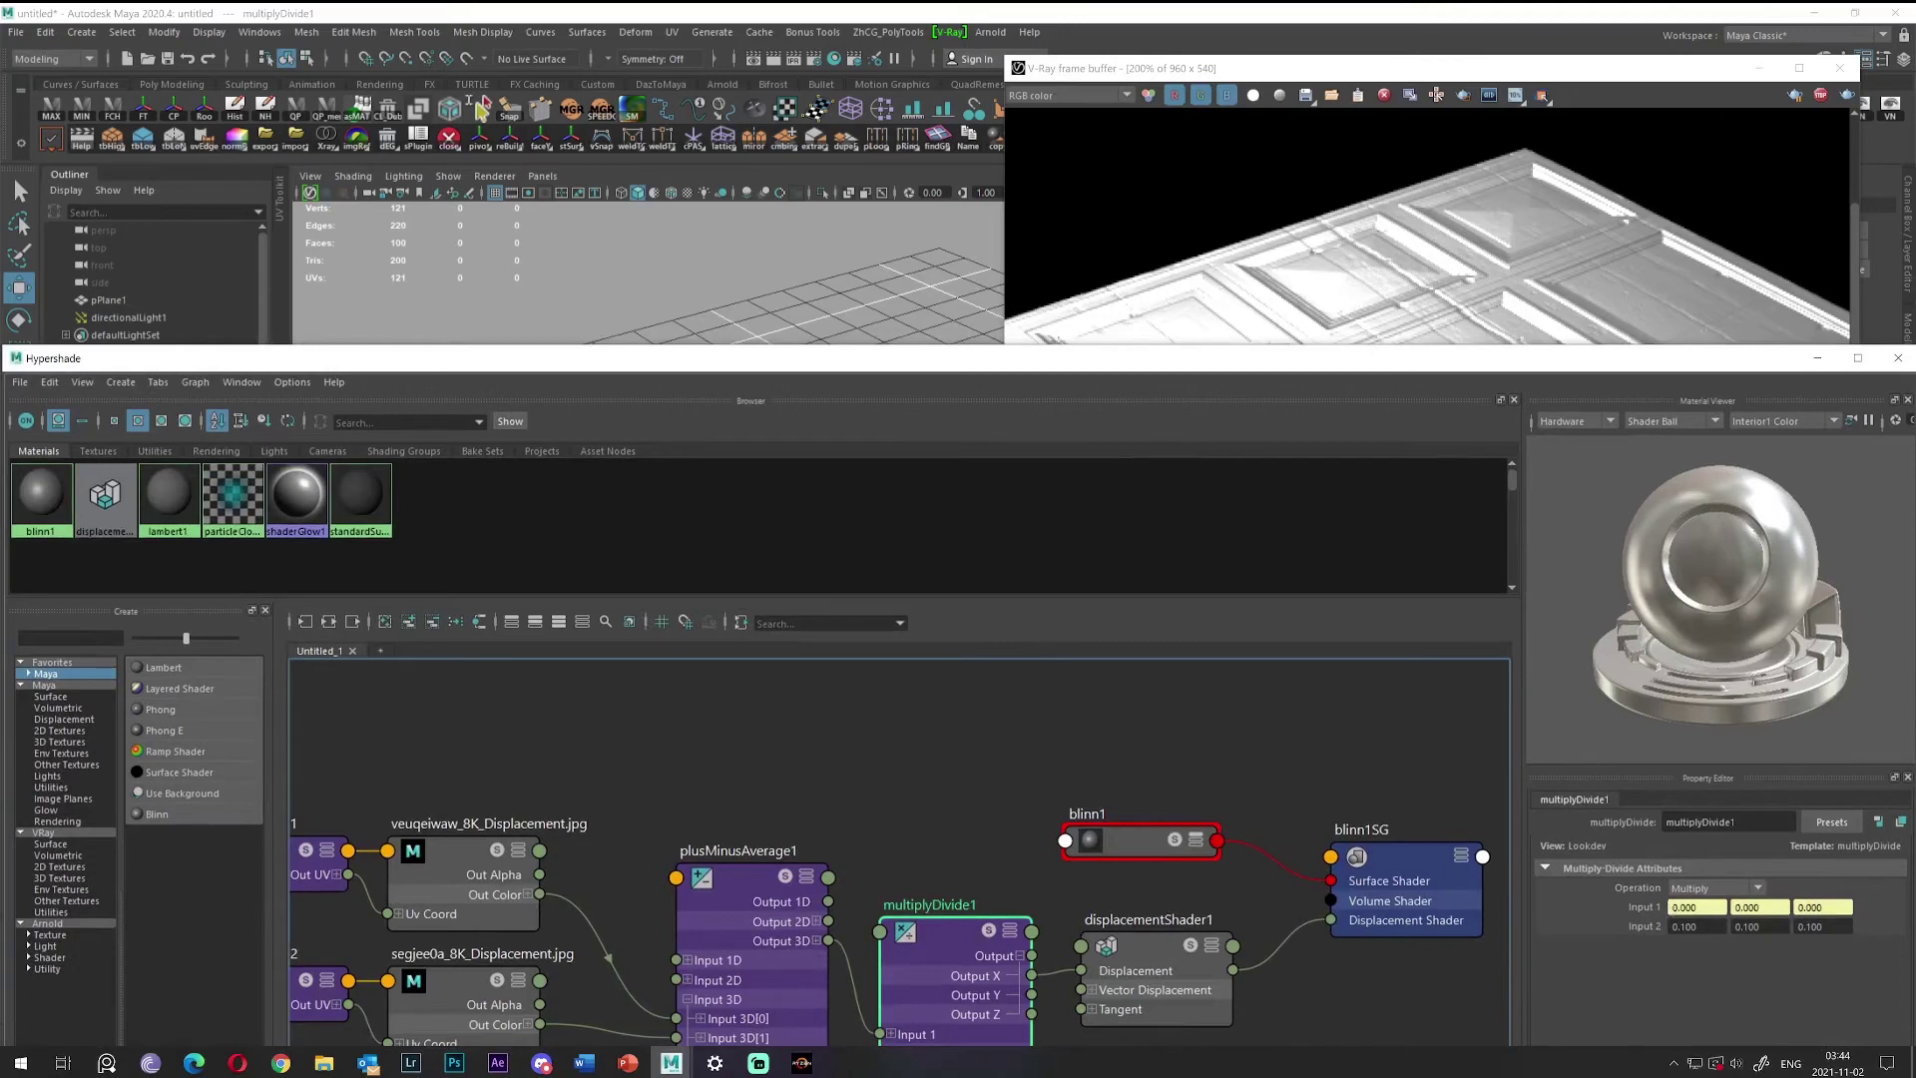
{"action": "left_click", "coordinate": [1697, 926]}
{"action": "type", "text": "0.5"}
{"action": "key", "text": "Tab"}
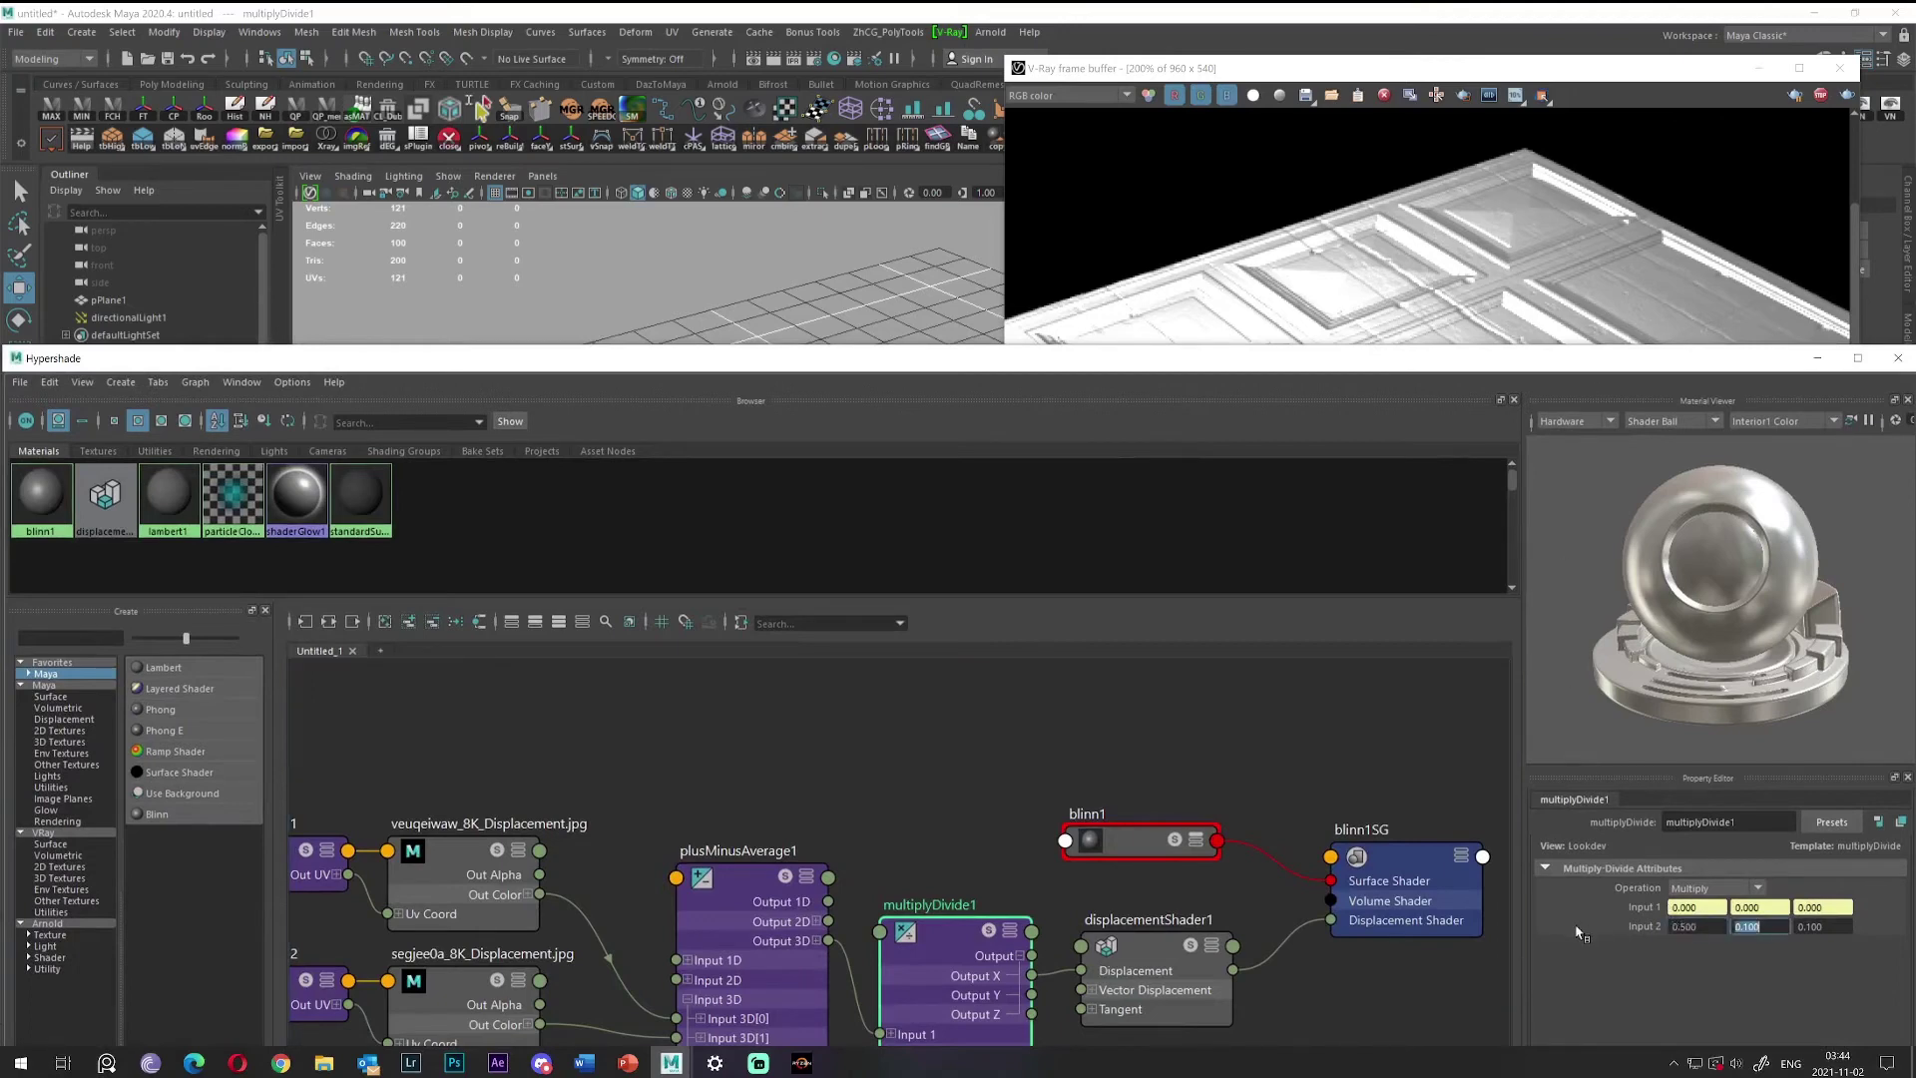
{"action": "type", "text": "0.5"}
{"action": "key", "text": "Tab"}
{"action": "type", "text": "0.5"}
{"action": "key", "text": "Return"}
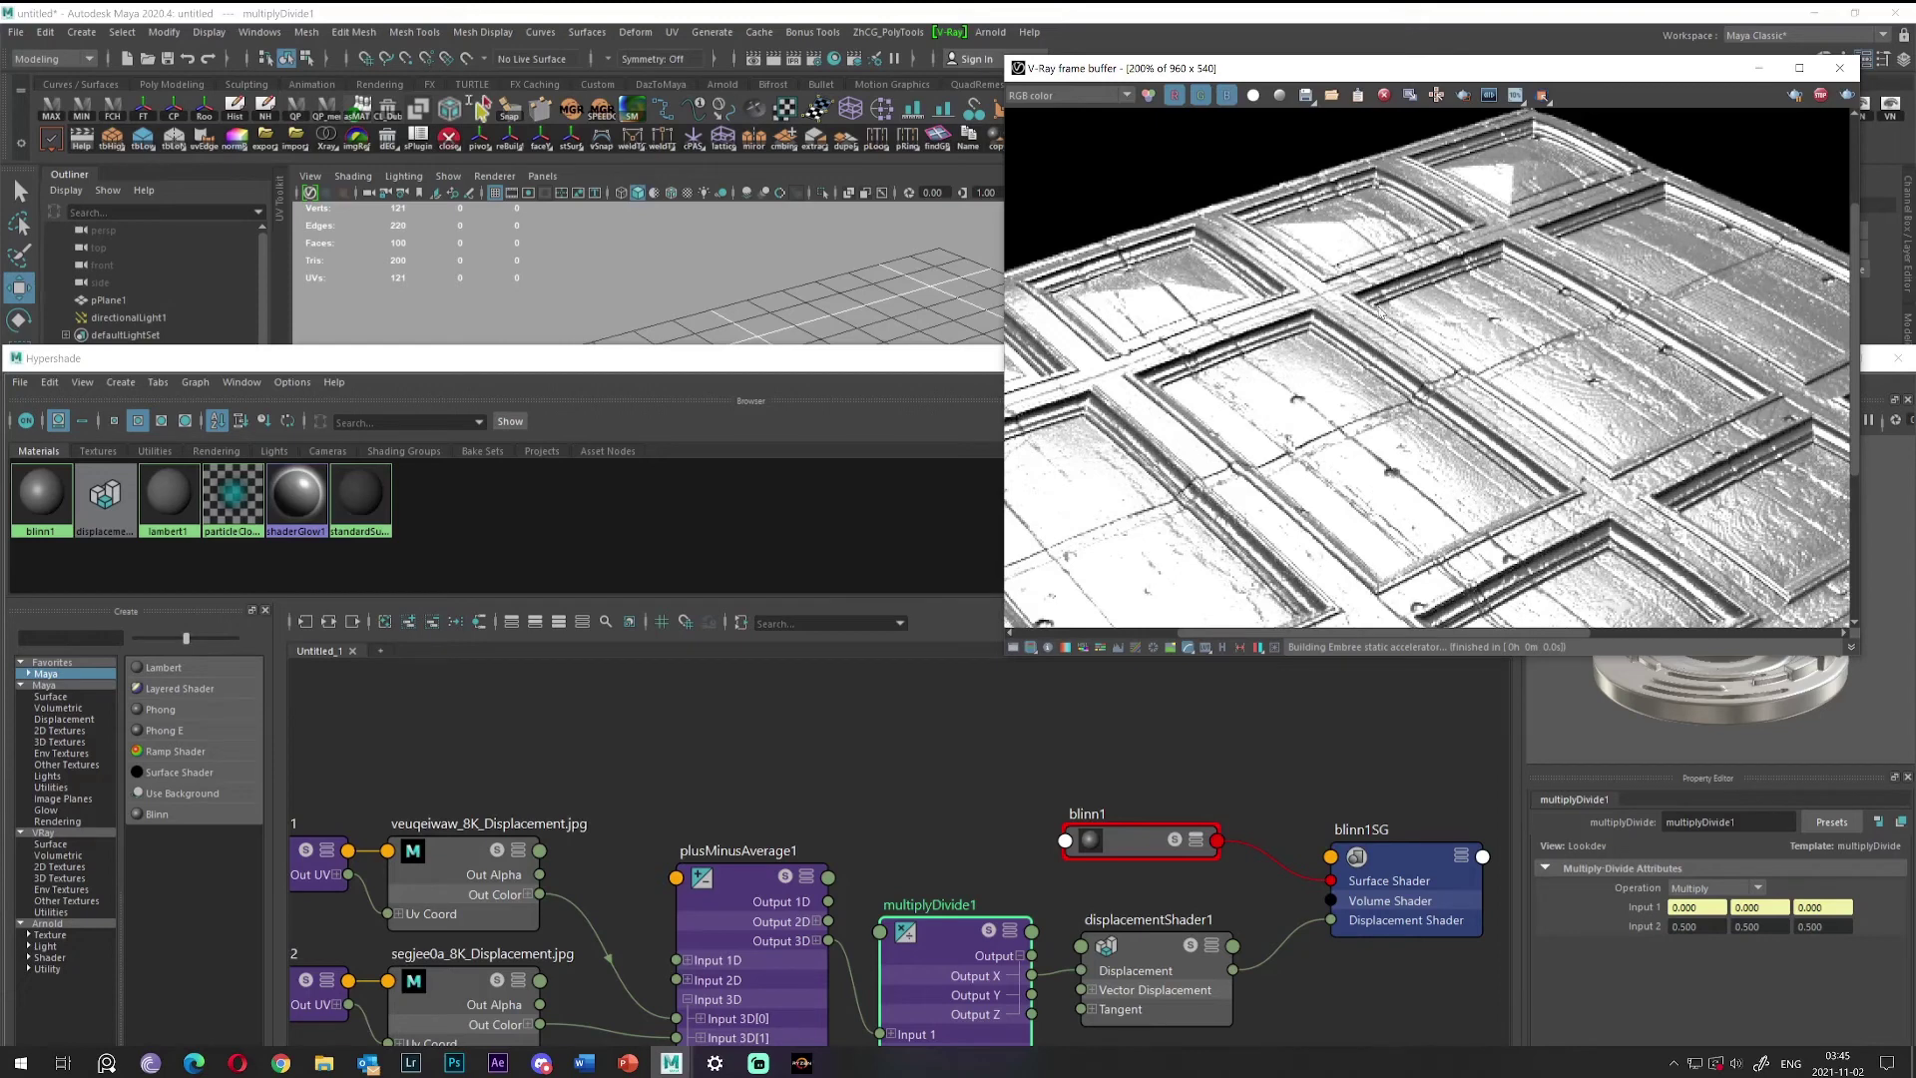
Maximize the Hypershade and delete the multiplyDivide1 node between plusMinusAverage1 and displacementShader1.
{"action": "left_click", "coordinate": [1822, 98]}
{"action": "double_click", "coordinate": [929, 368]}
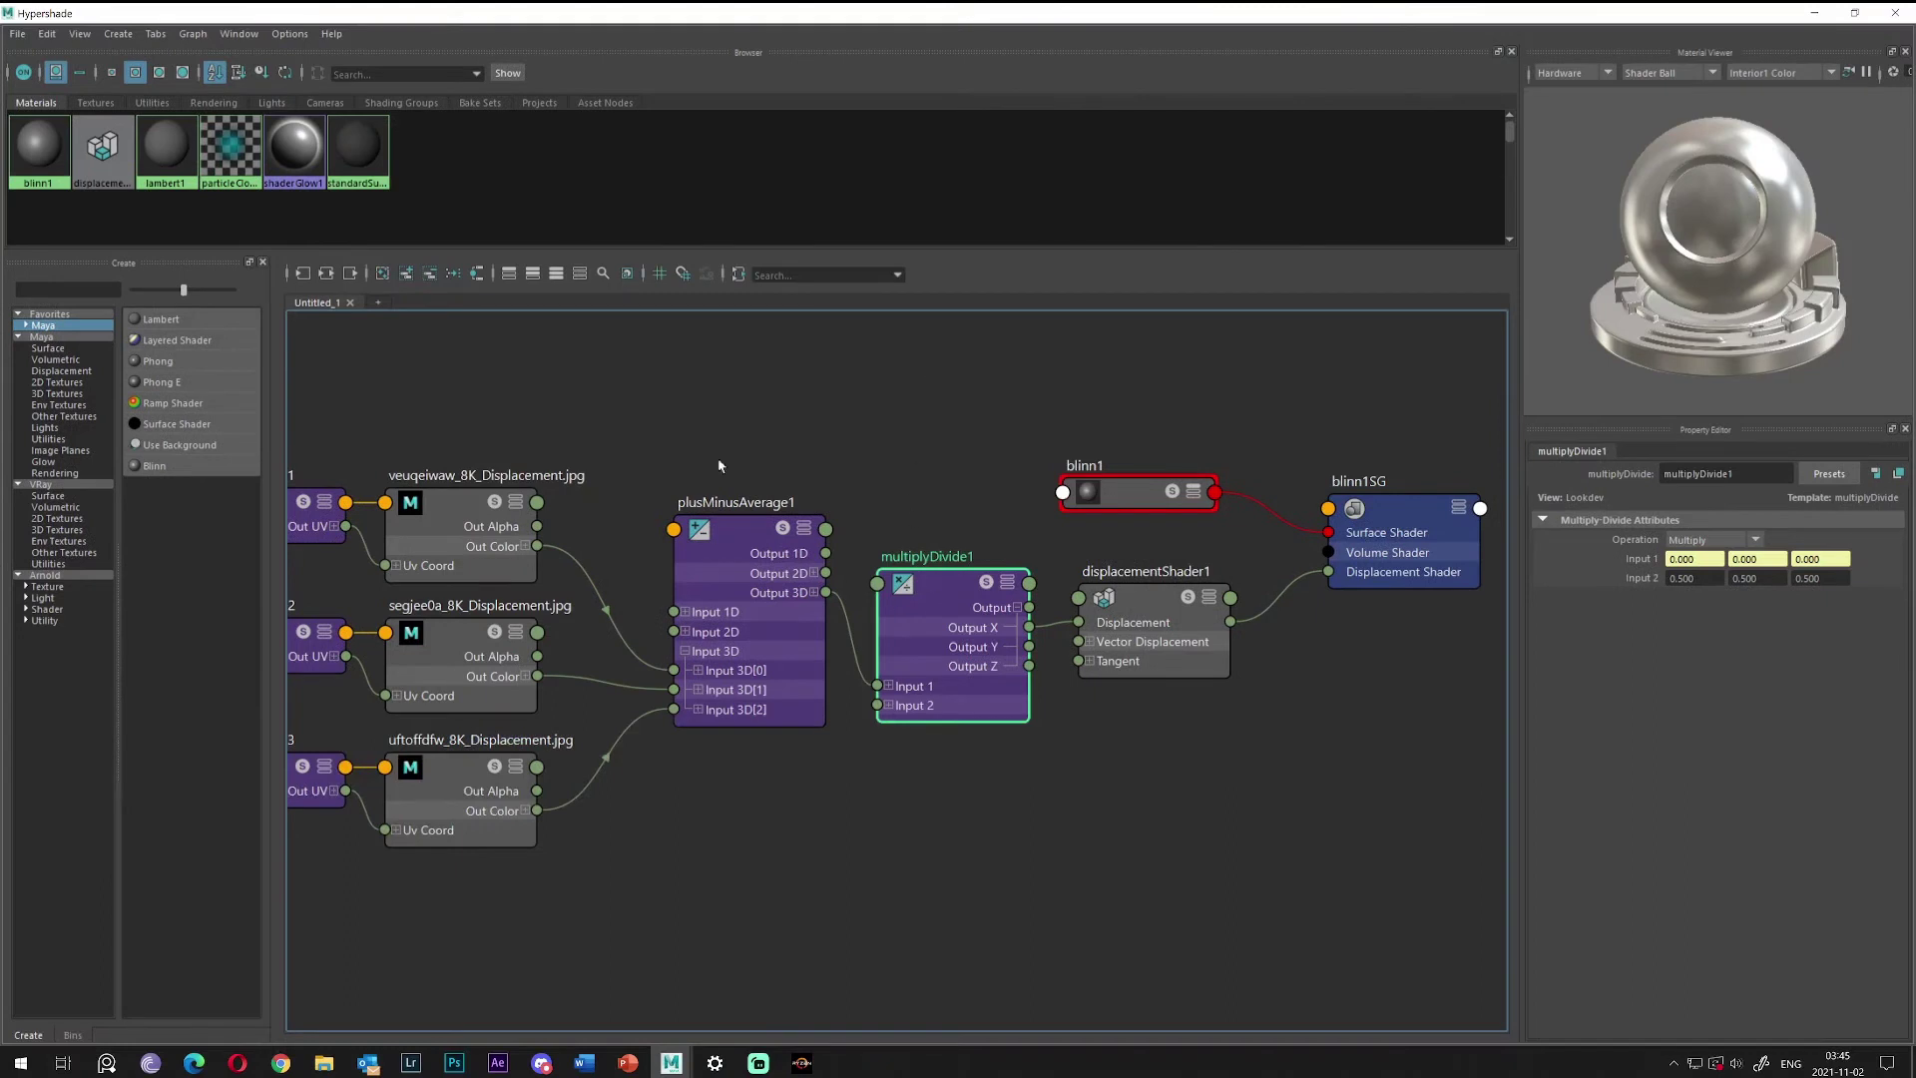
{"action": "middle_click_drag", "start_coordinate": [719, 462], "coordinate": [1050, 419]}
{"action": "left_click_drag", "start_coordinate": [612, 429], "coordinate": [796, 864]}
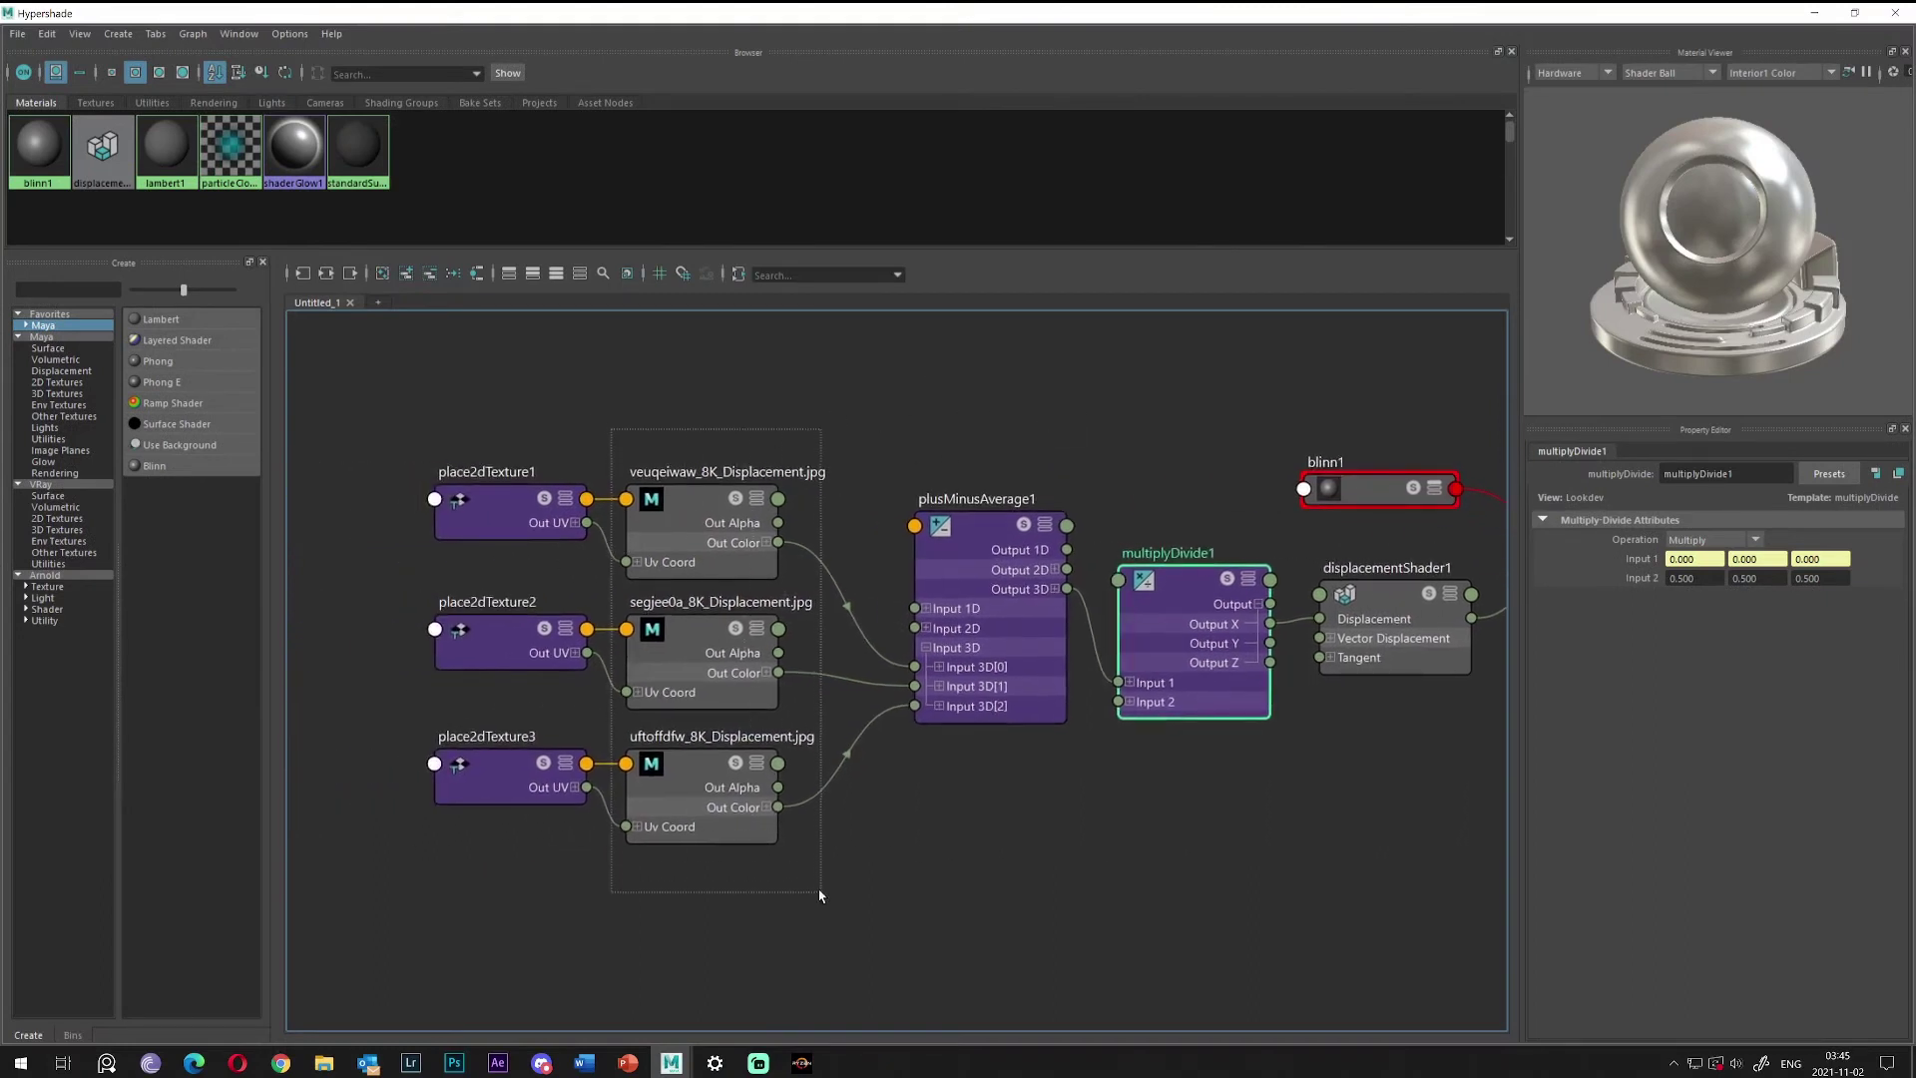
{"action": "left_click", "coordinate": [1174, 584]}
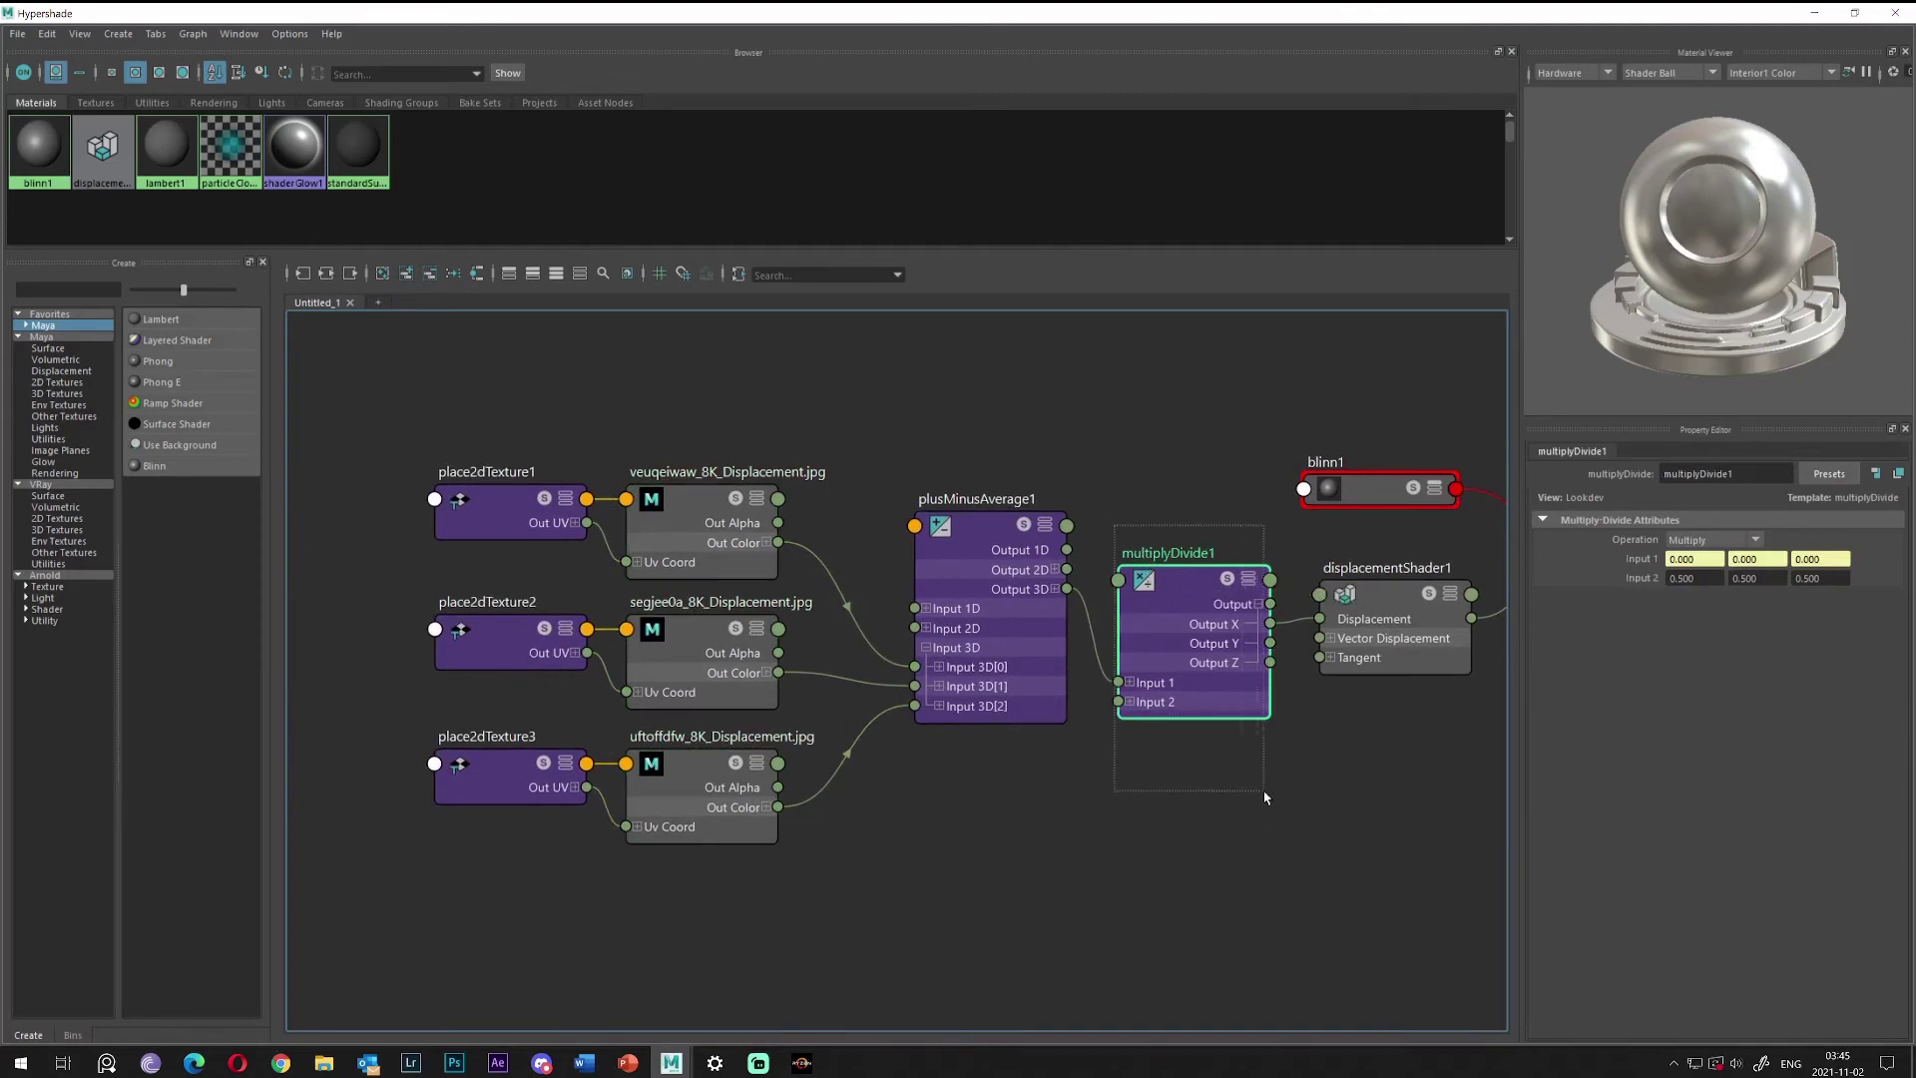
{"action": "key", "text": "Delete"}
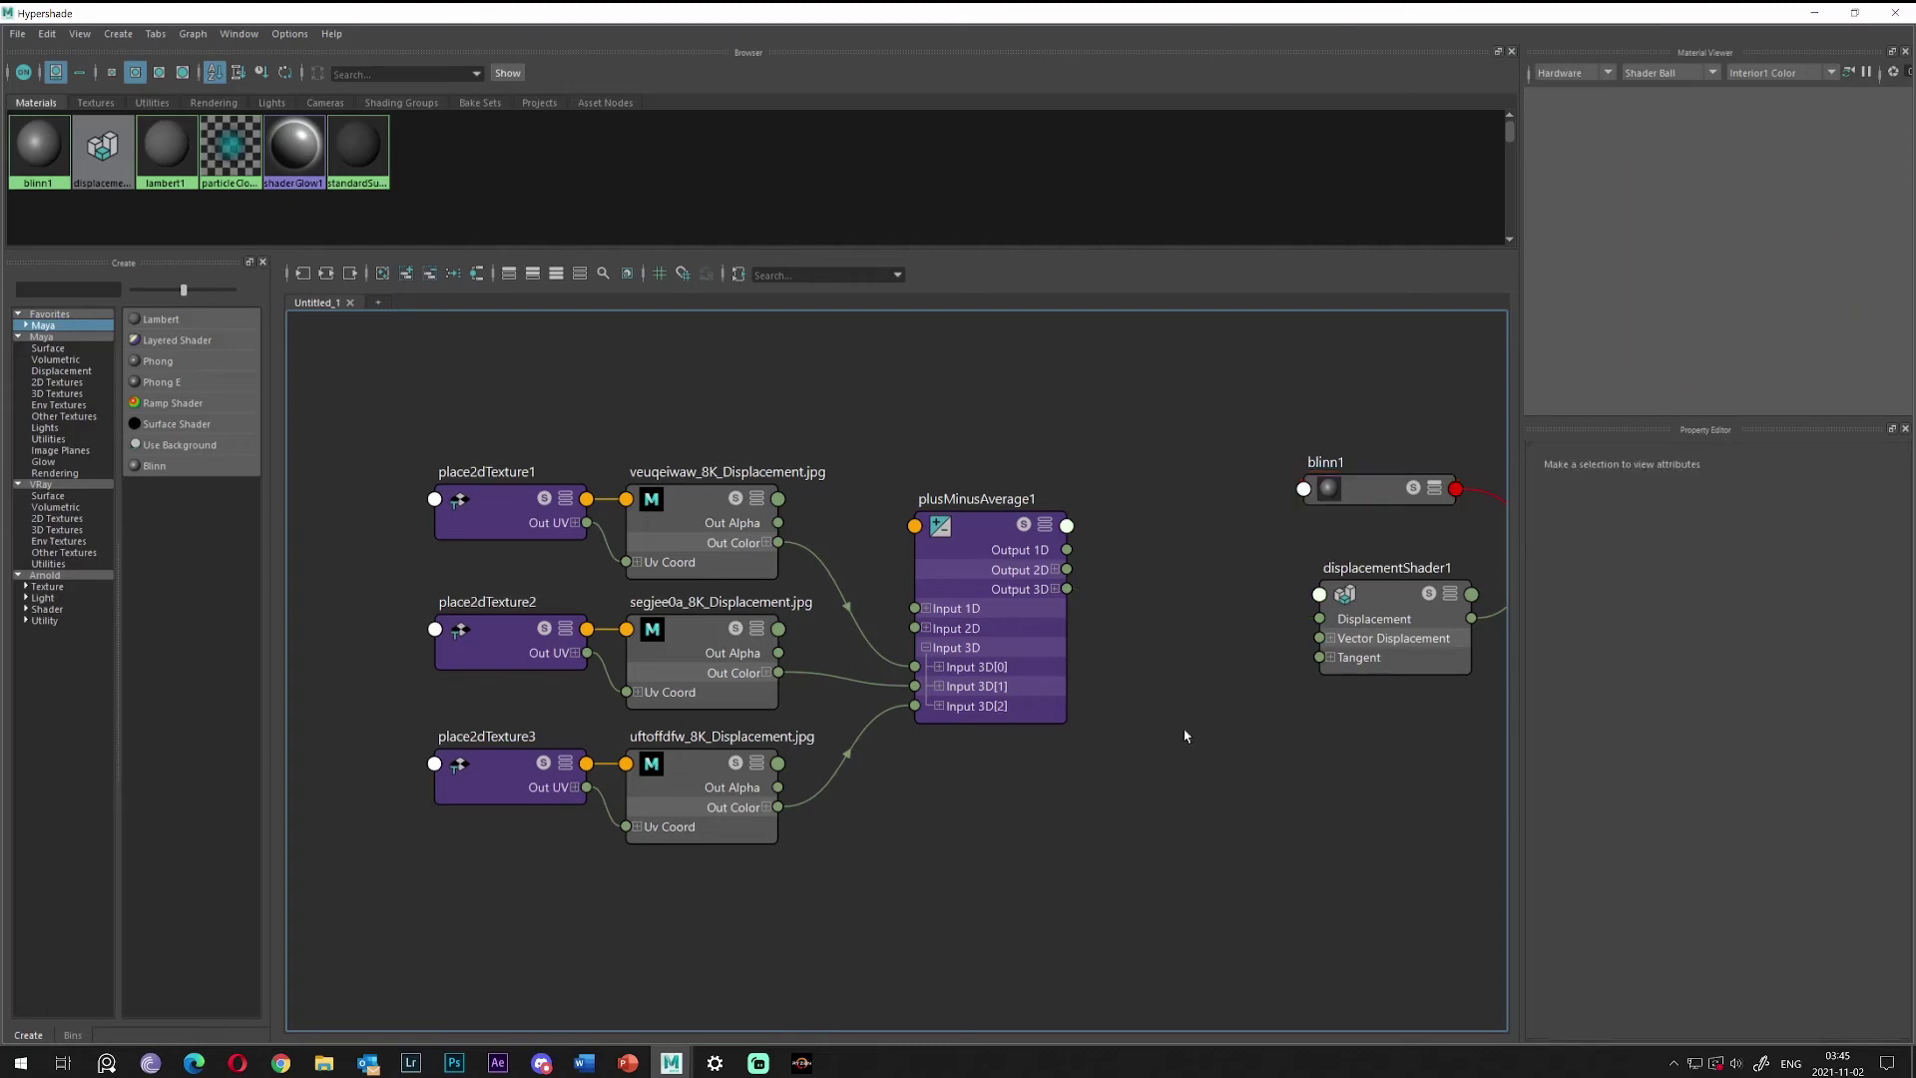
Connect plusMinusAverage1's Output 3Dx to the displacement shader's Displacement and move plusMinusAverage1 close to displacementShader1.
{"action": "left_click", "coordinate": [1054, 589]}
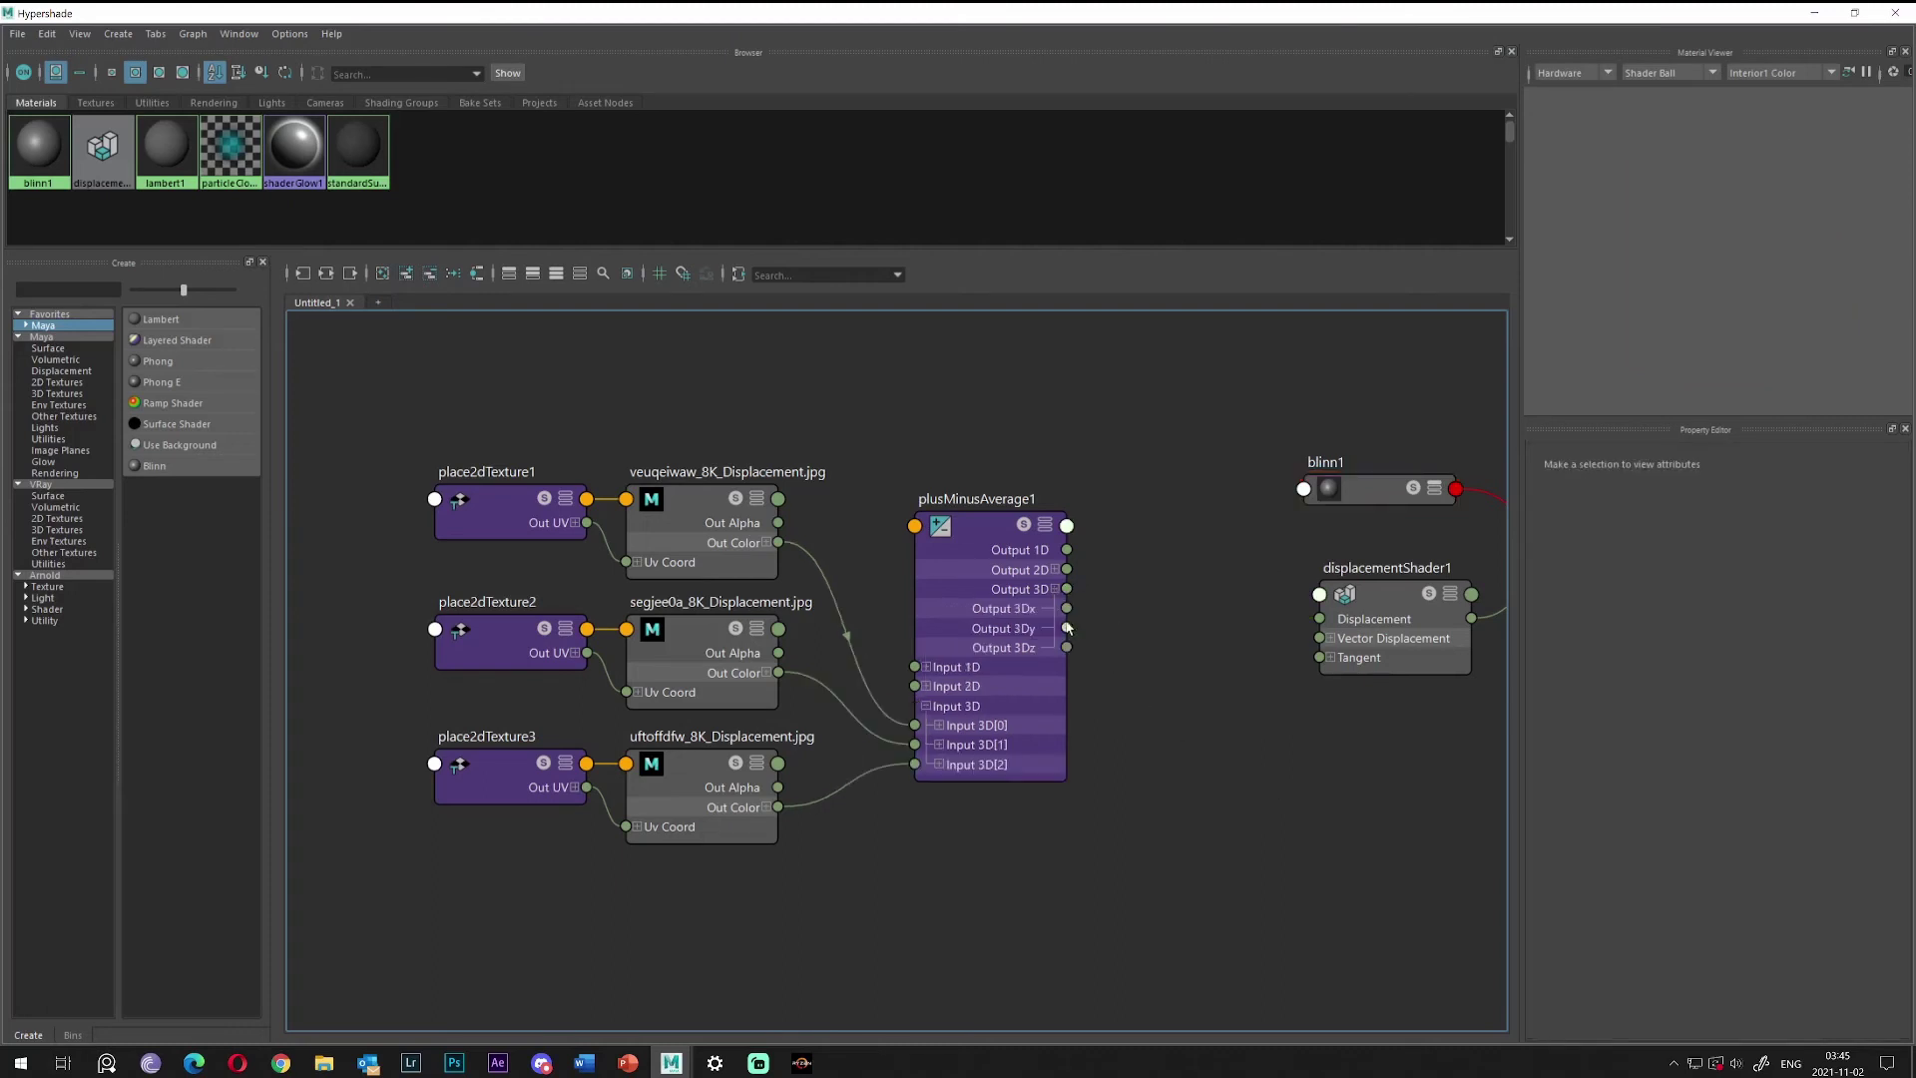
{"action": "left_click_drag", "start_coordinate": [1067, 607], "coordinate": [1325, 621]}
{"action": "left_click_drag", "start_coordinate": [976, 536], "coordinate": [1183, 537]}
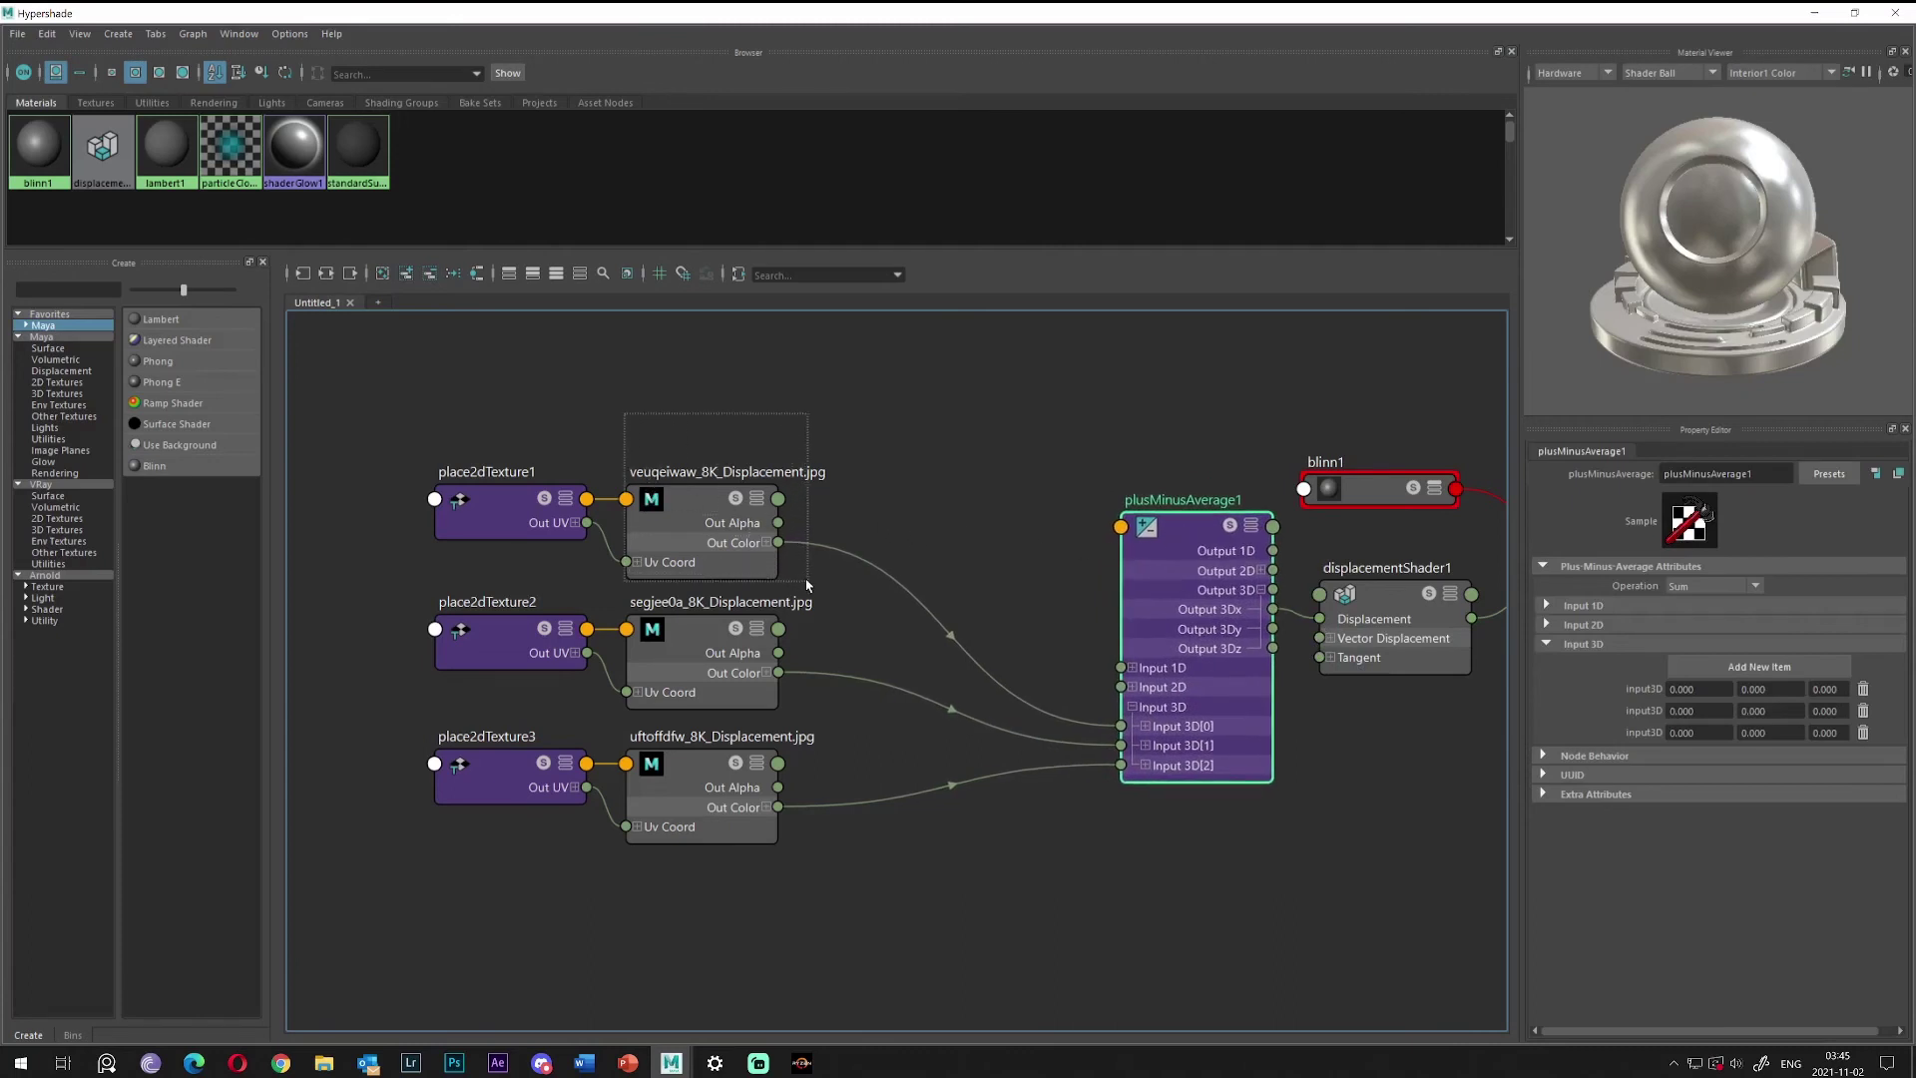
Add a multiplyDivide node beside the veuqeiwaw texture and insert it between the texture's Out Color and plusMinusAverage1's Input 3D[0].
{"action": "left_click", "coordinate": [714, 568]}
{"action": "left_click", "coordinate": [901, 462]}
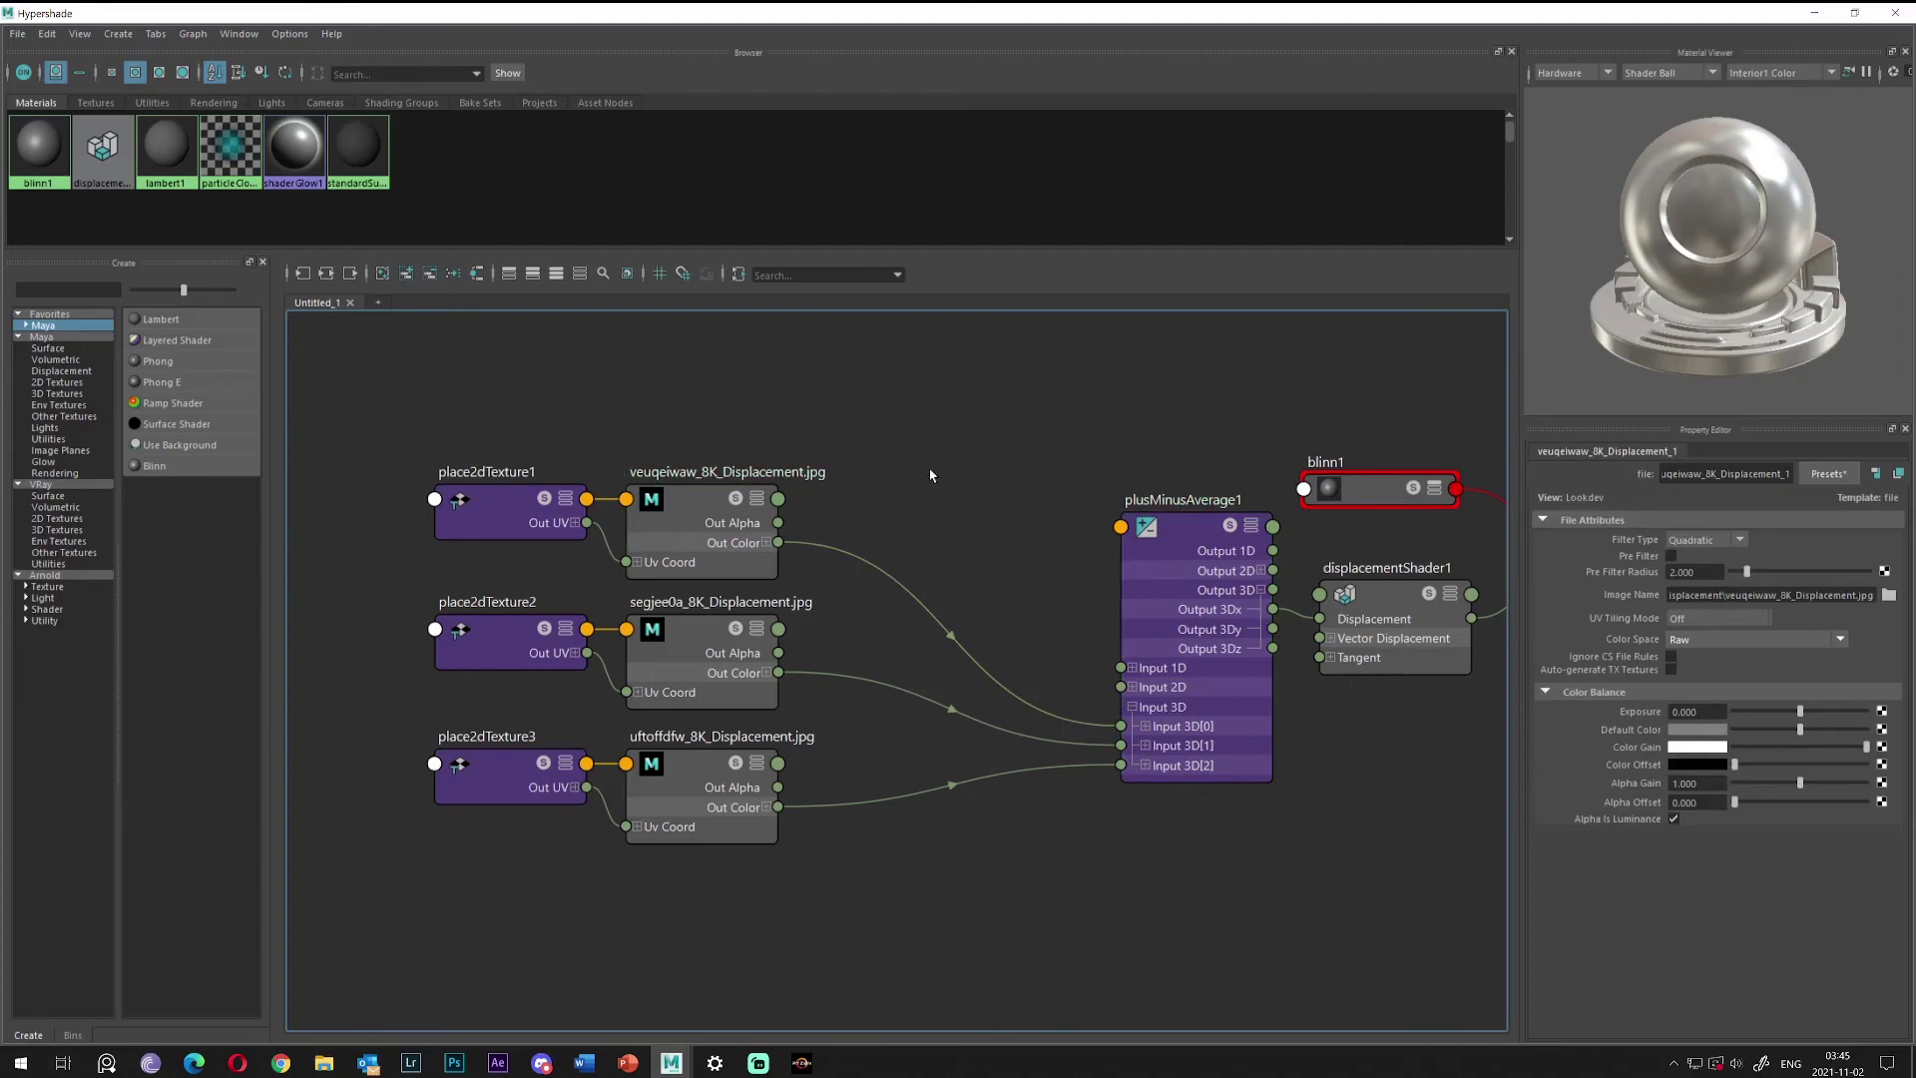
{"action": "key", "text": "Tab"}
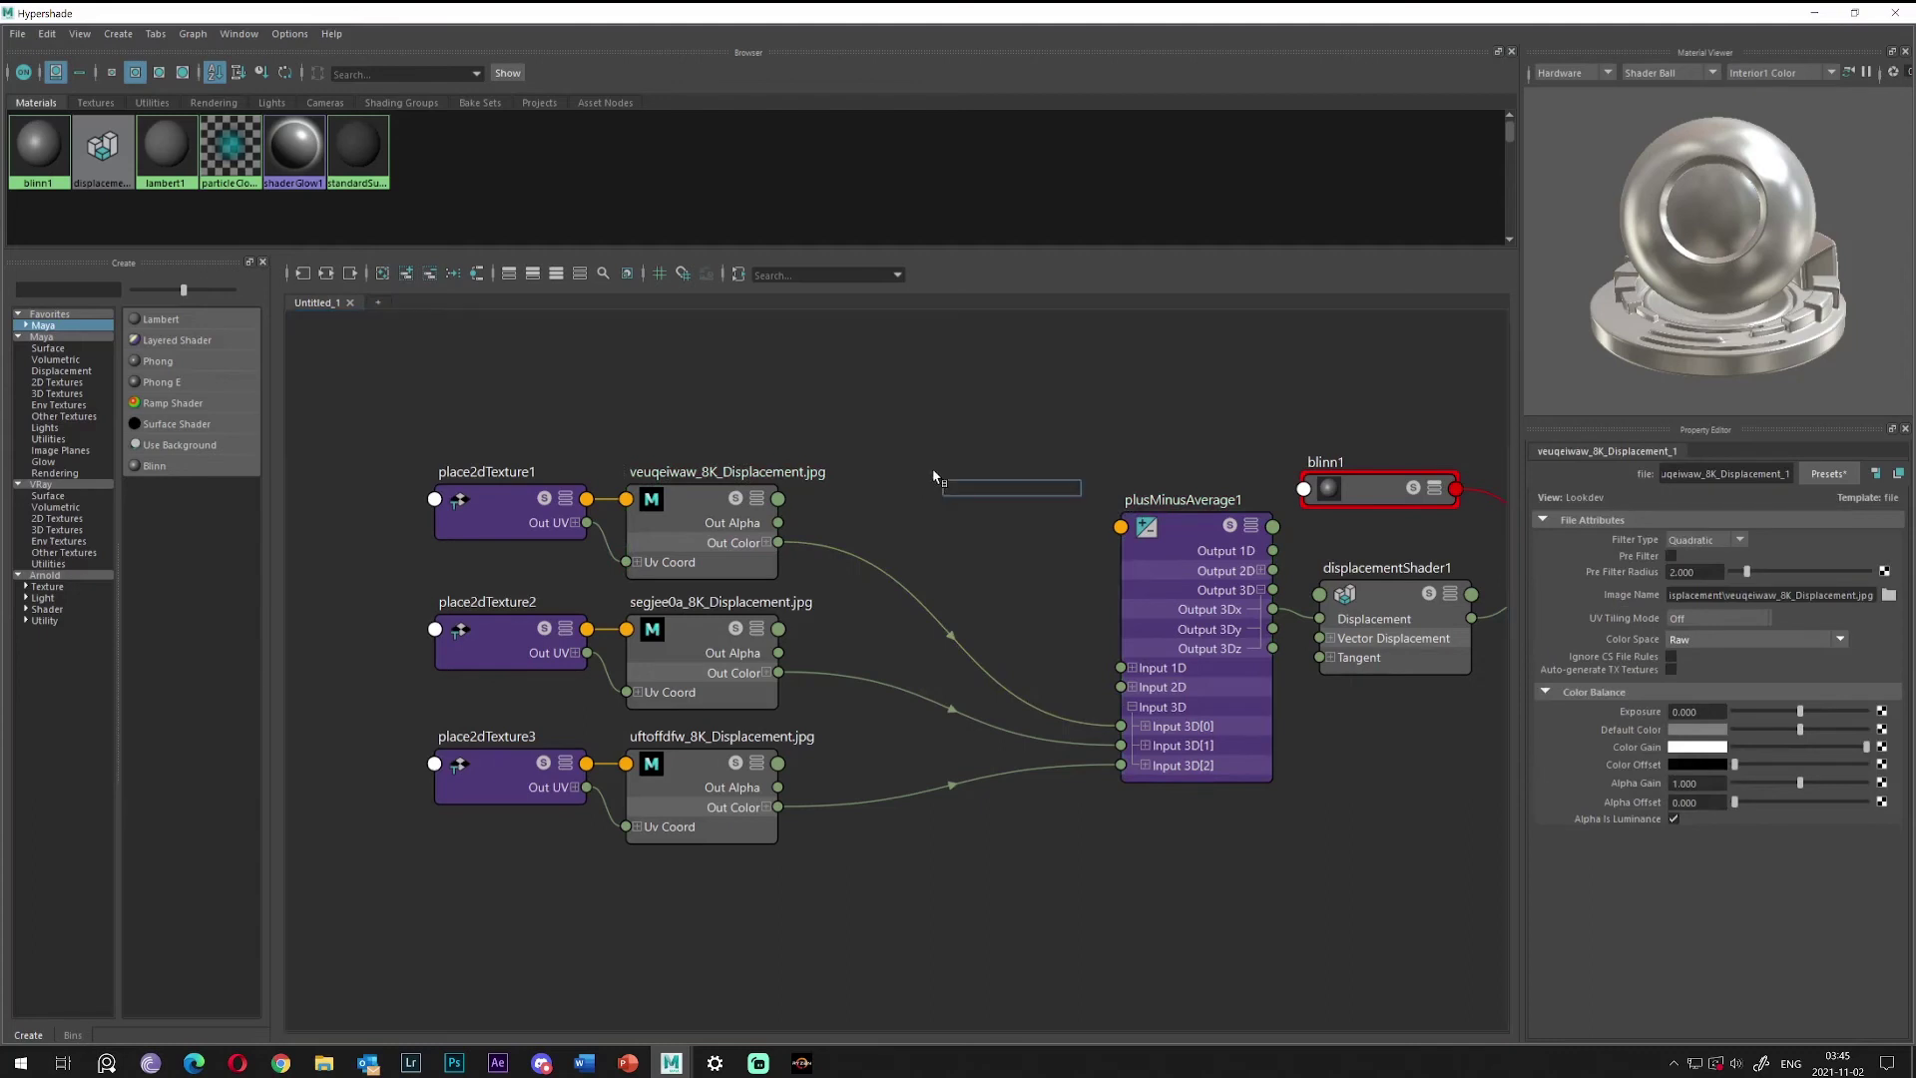
{"action": "type", "text": "multiple"}
{"action": "key", "text": "BackSpace"}
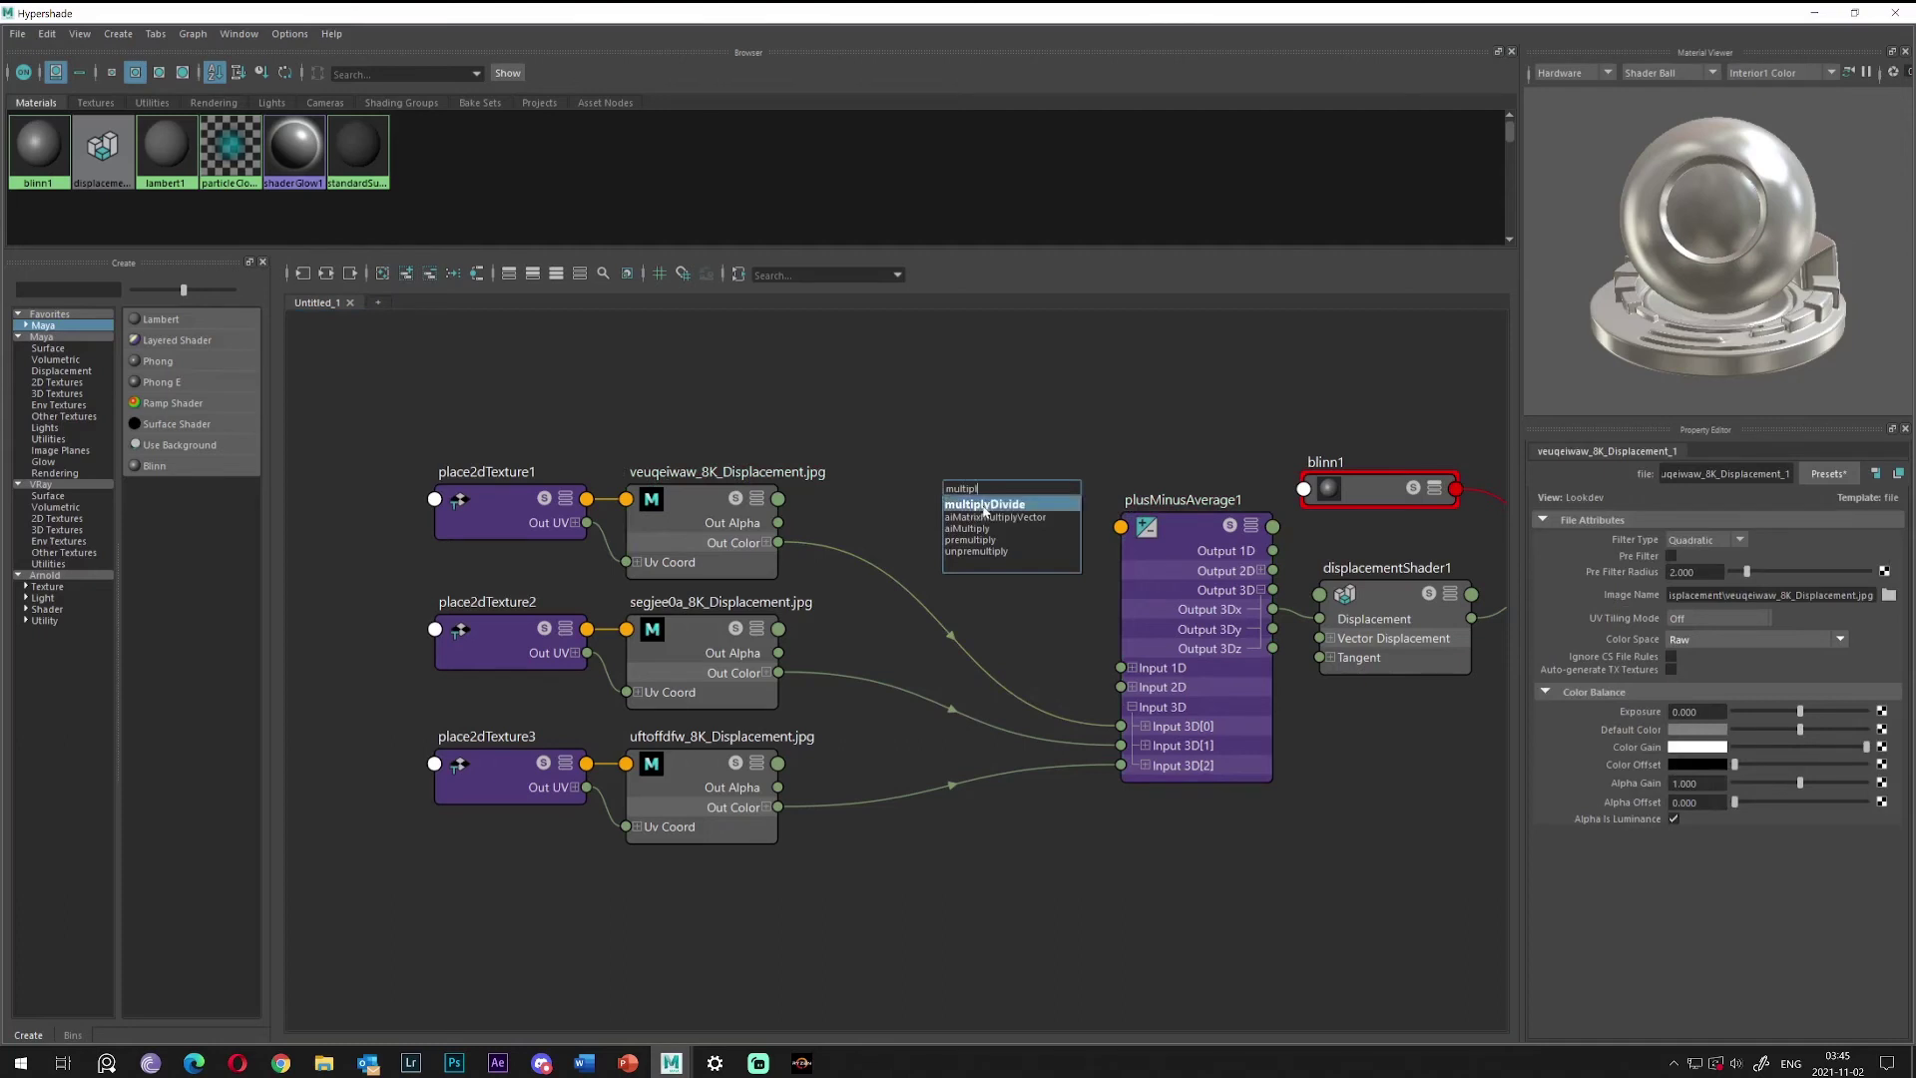
{"action": "left_click", "coordinate": [961, 502]}
{"action": "left_click_drag", "start_coordinate": [961, 497], "coordinate": [932, 500]}
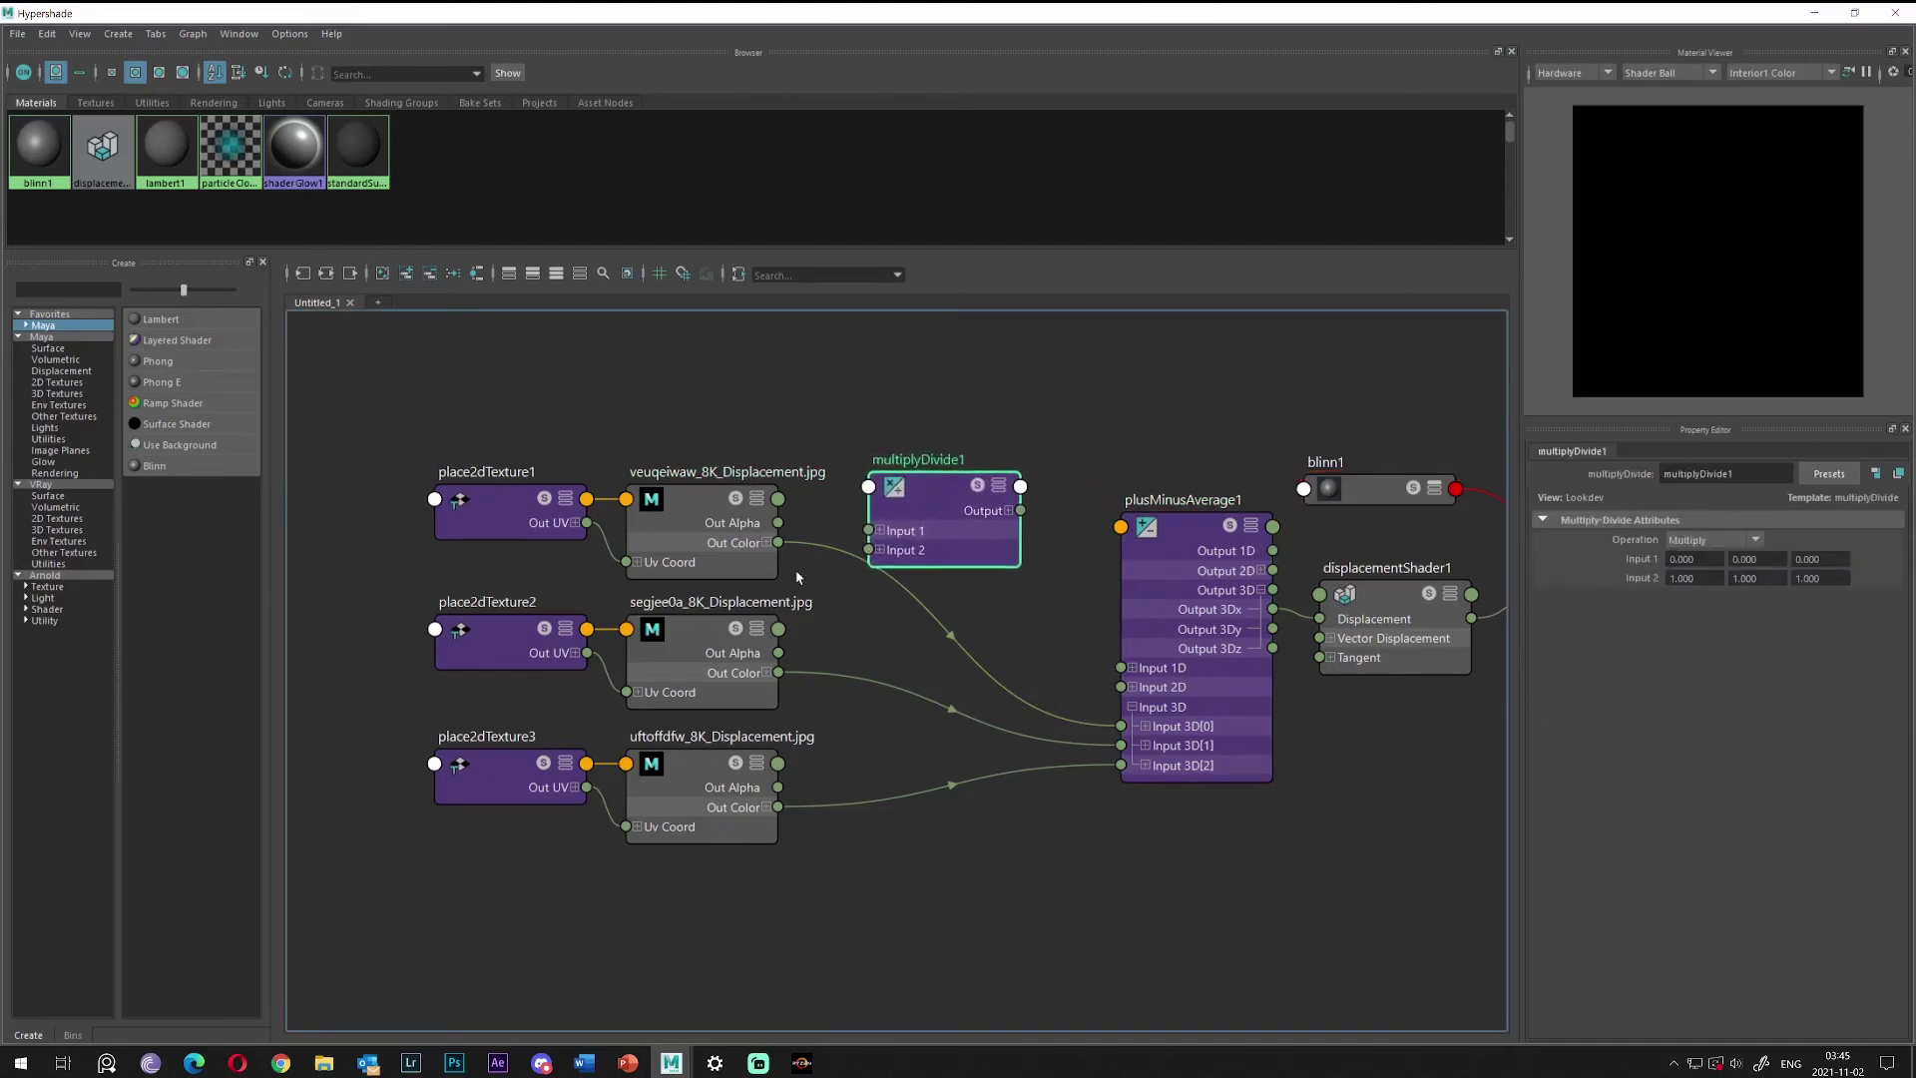
{"action": "left_click_drag", "start_coordinate": [778, 542], "coordinate": [1122, 730]}
{"action": "left_click_drag", "start_coordinate": [917, 499], "coordinate": [918, 499]}
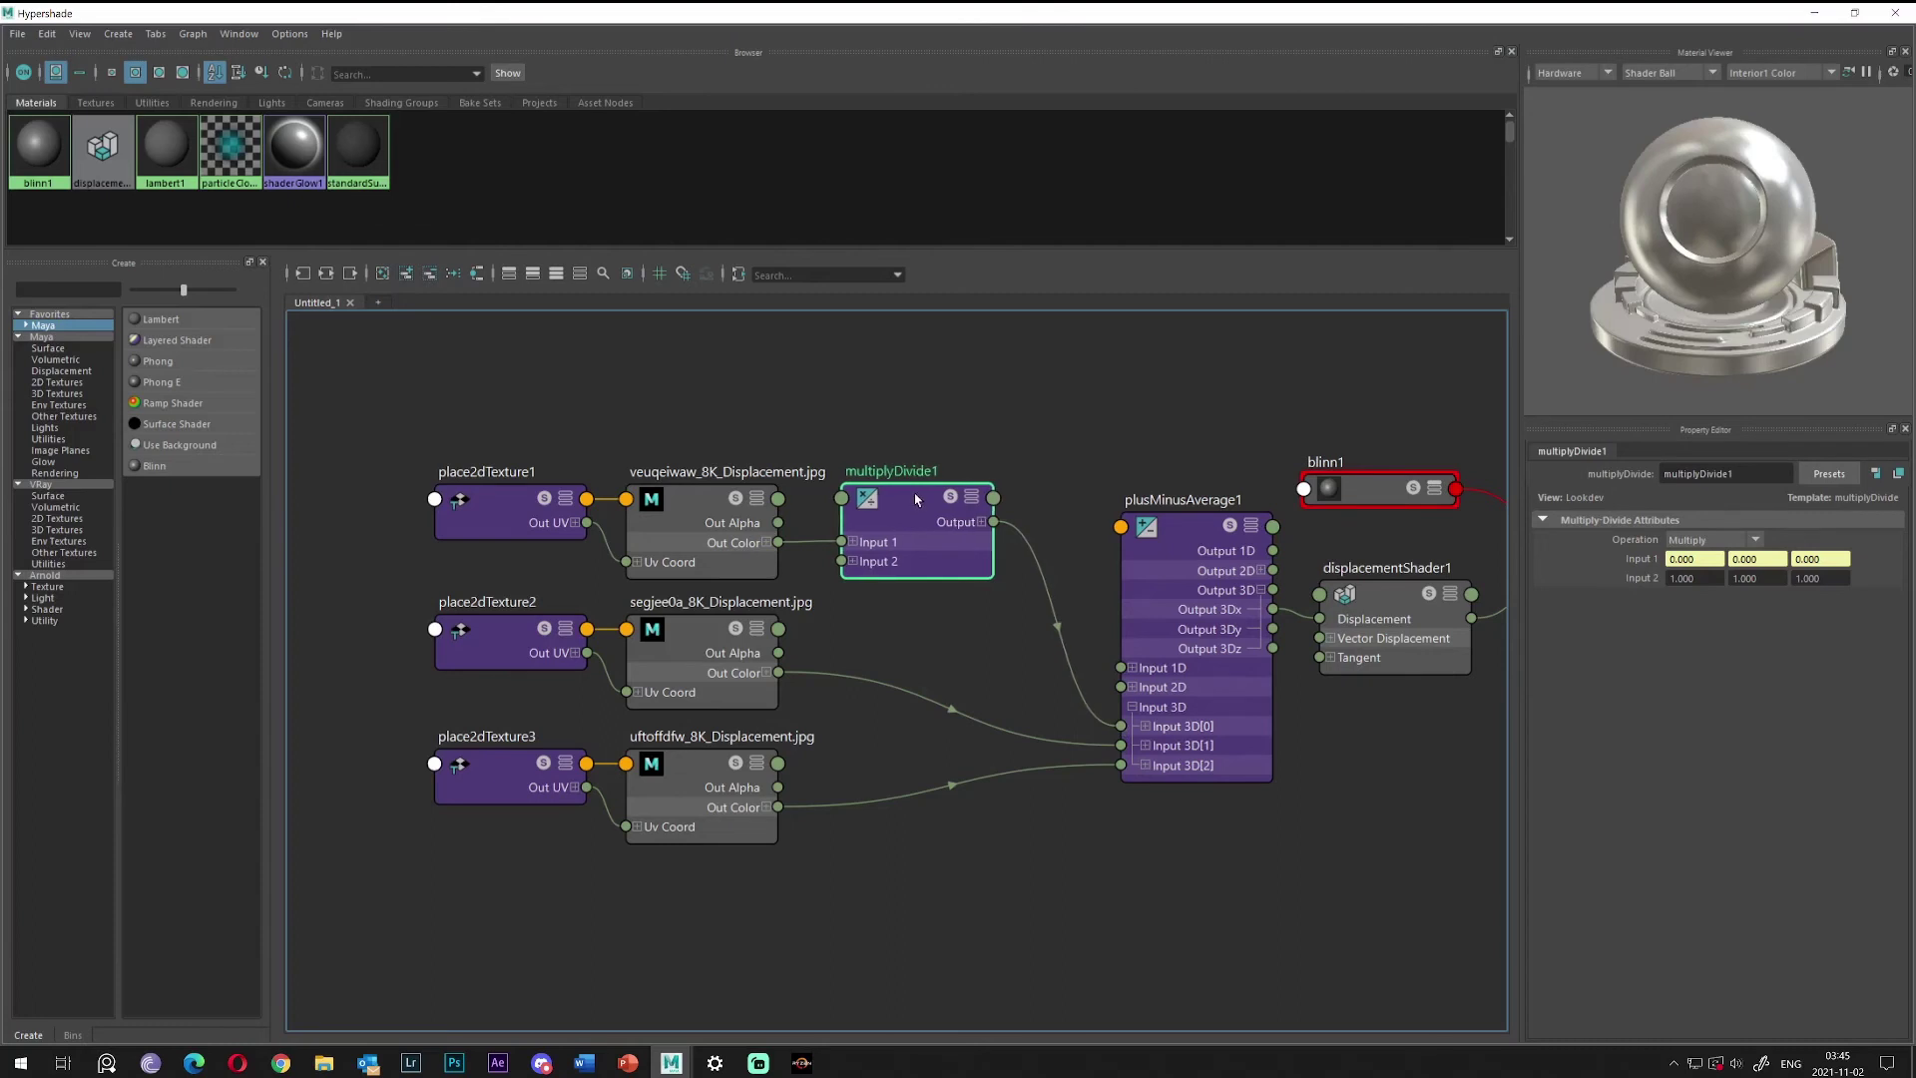
Disconnect the segjee0a and uftoffdfw textures from plusMinusAverage1 and add a second multiplyDivide node beside the segjee0a texture.
{"action": "left_click_drag", "start_coordinate": [934, 678], "coordinate": [975, 835]}
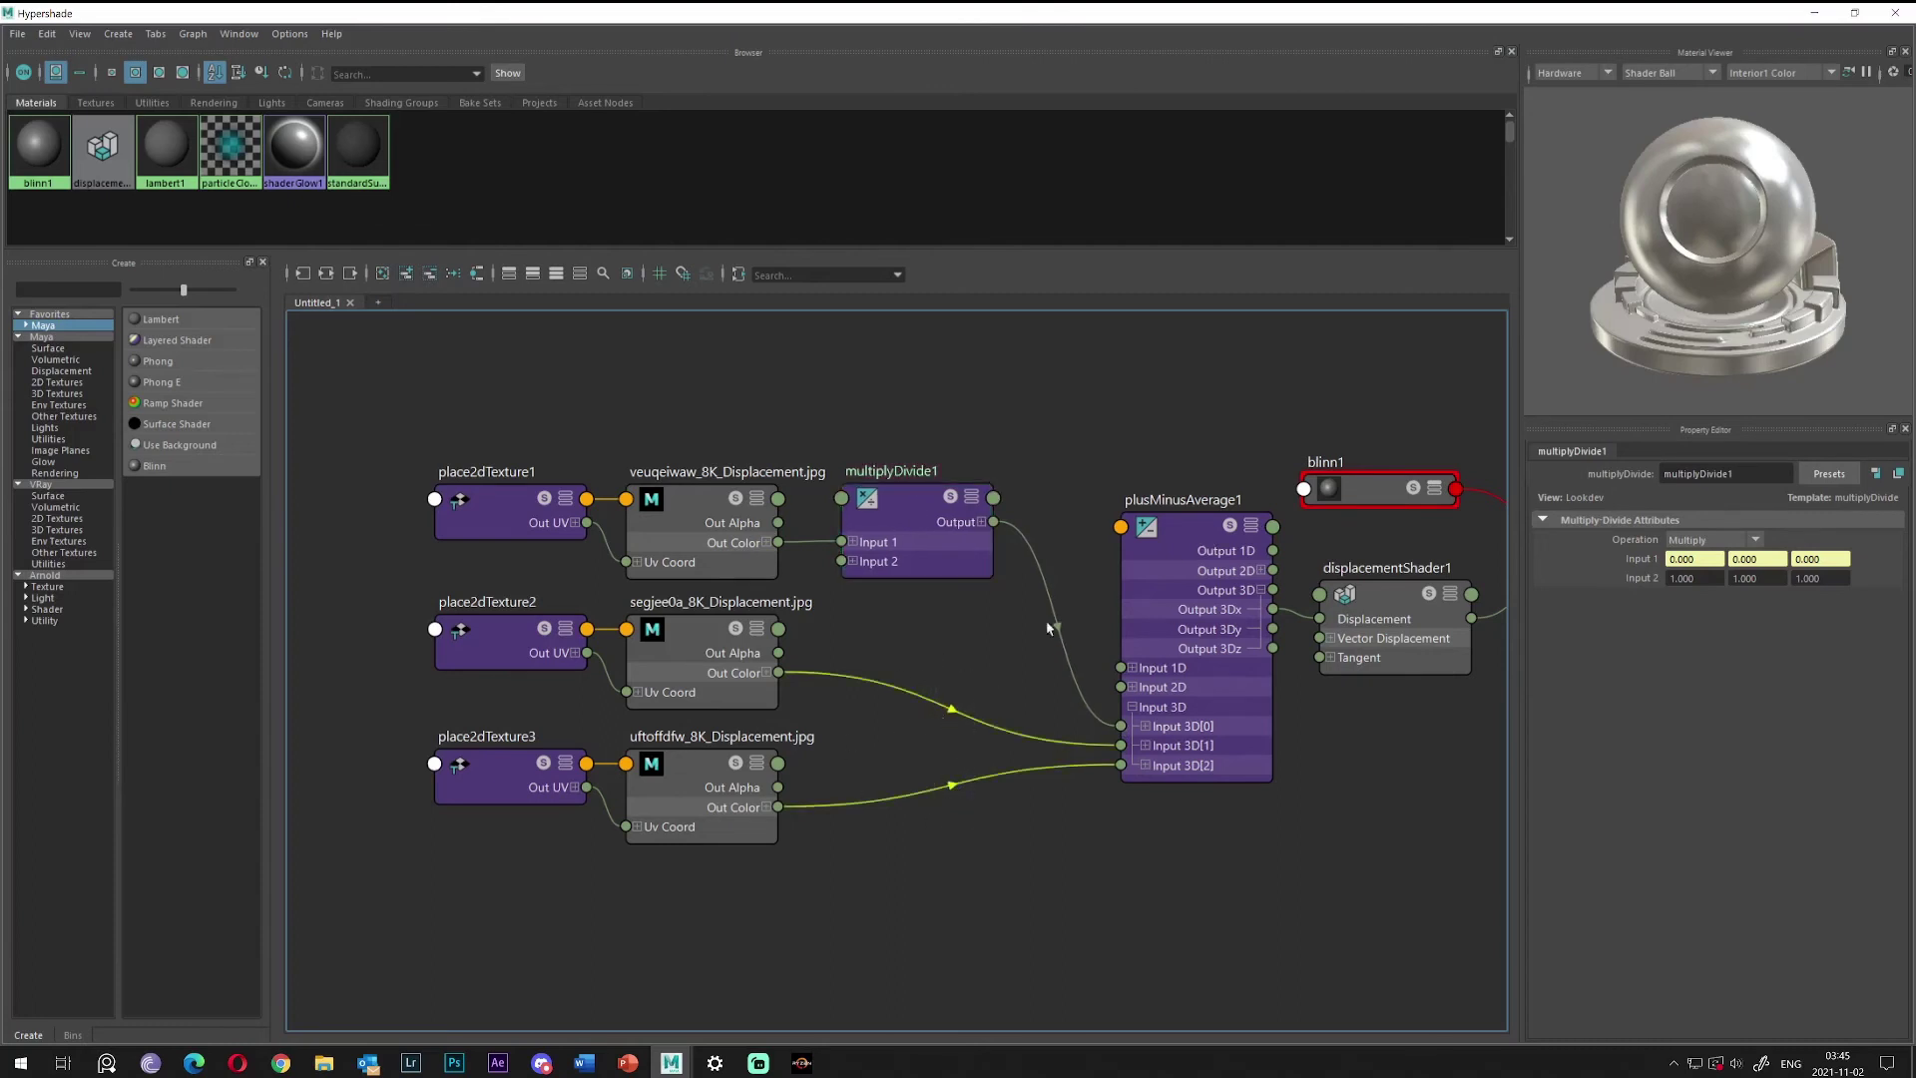
{"action": "key", "text": "Delete"}
{"action": "left_click_drag", "start_coordinate": [1052, 670], "coordinate": [915, 659]}
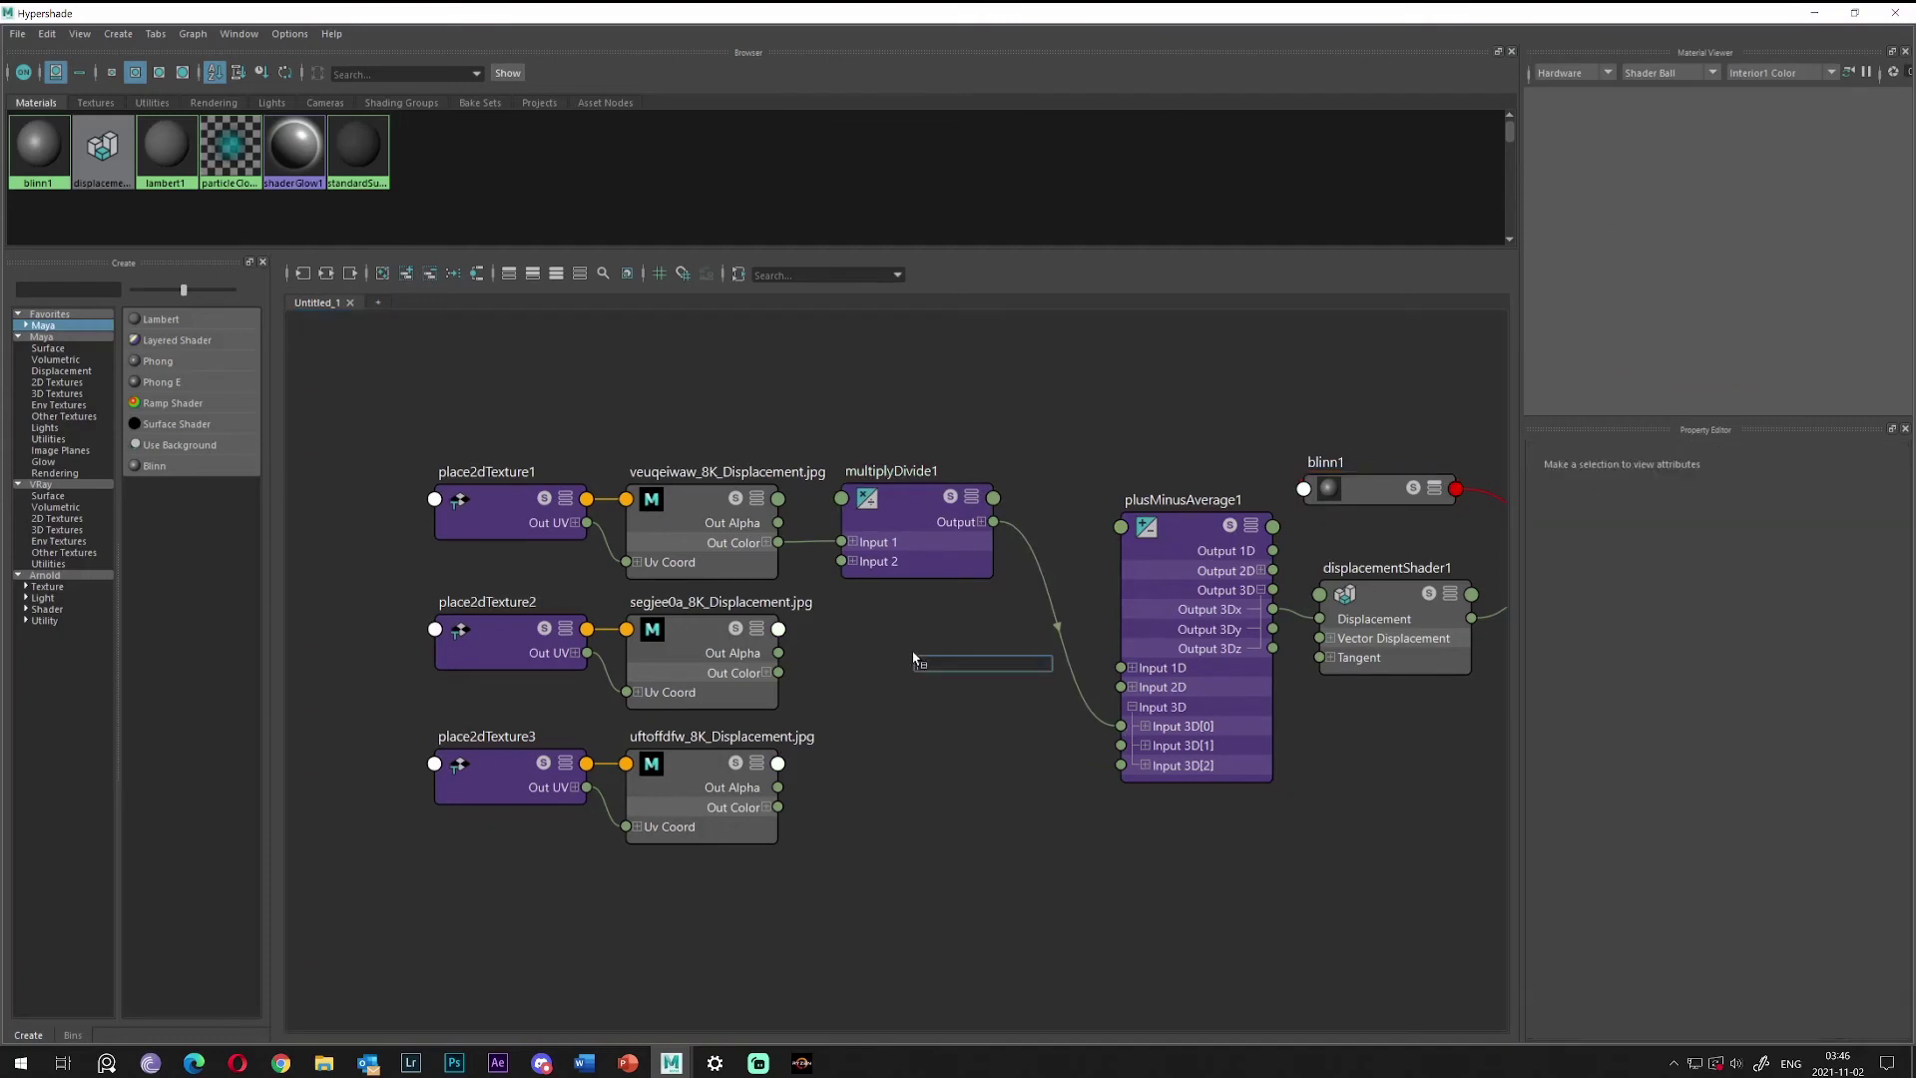
{"action": "type", "text": "multipl"}
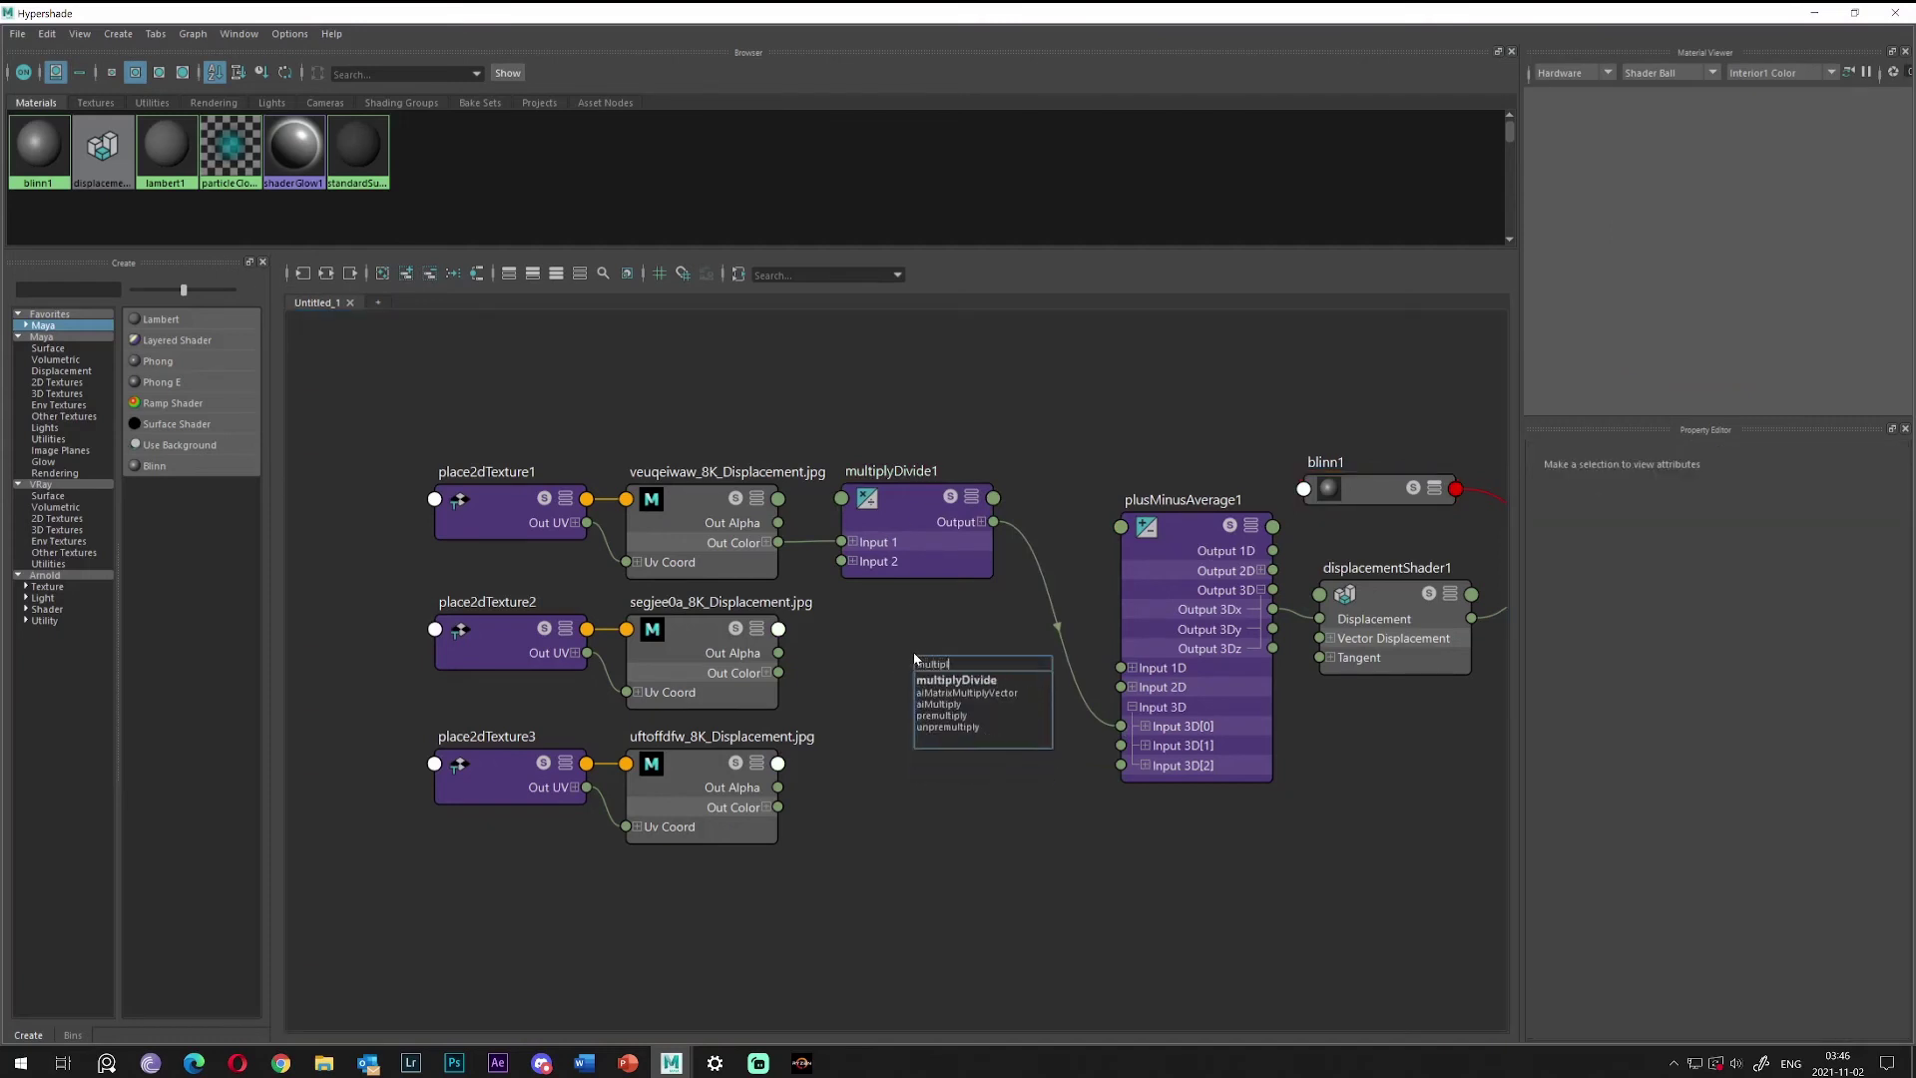
{"action": "left_click", "coordinate": [962, 678]}
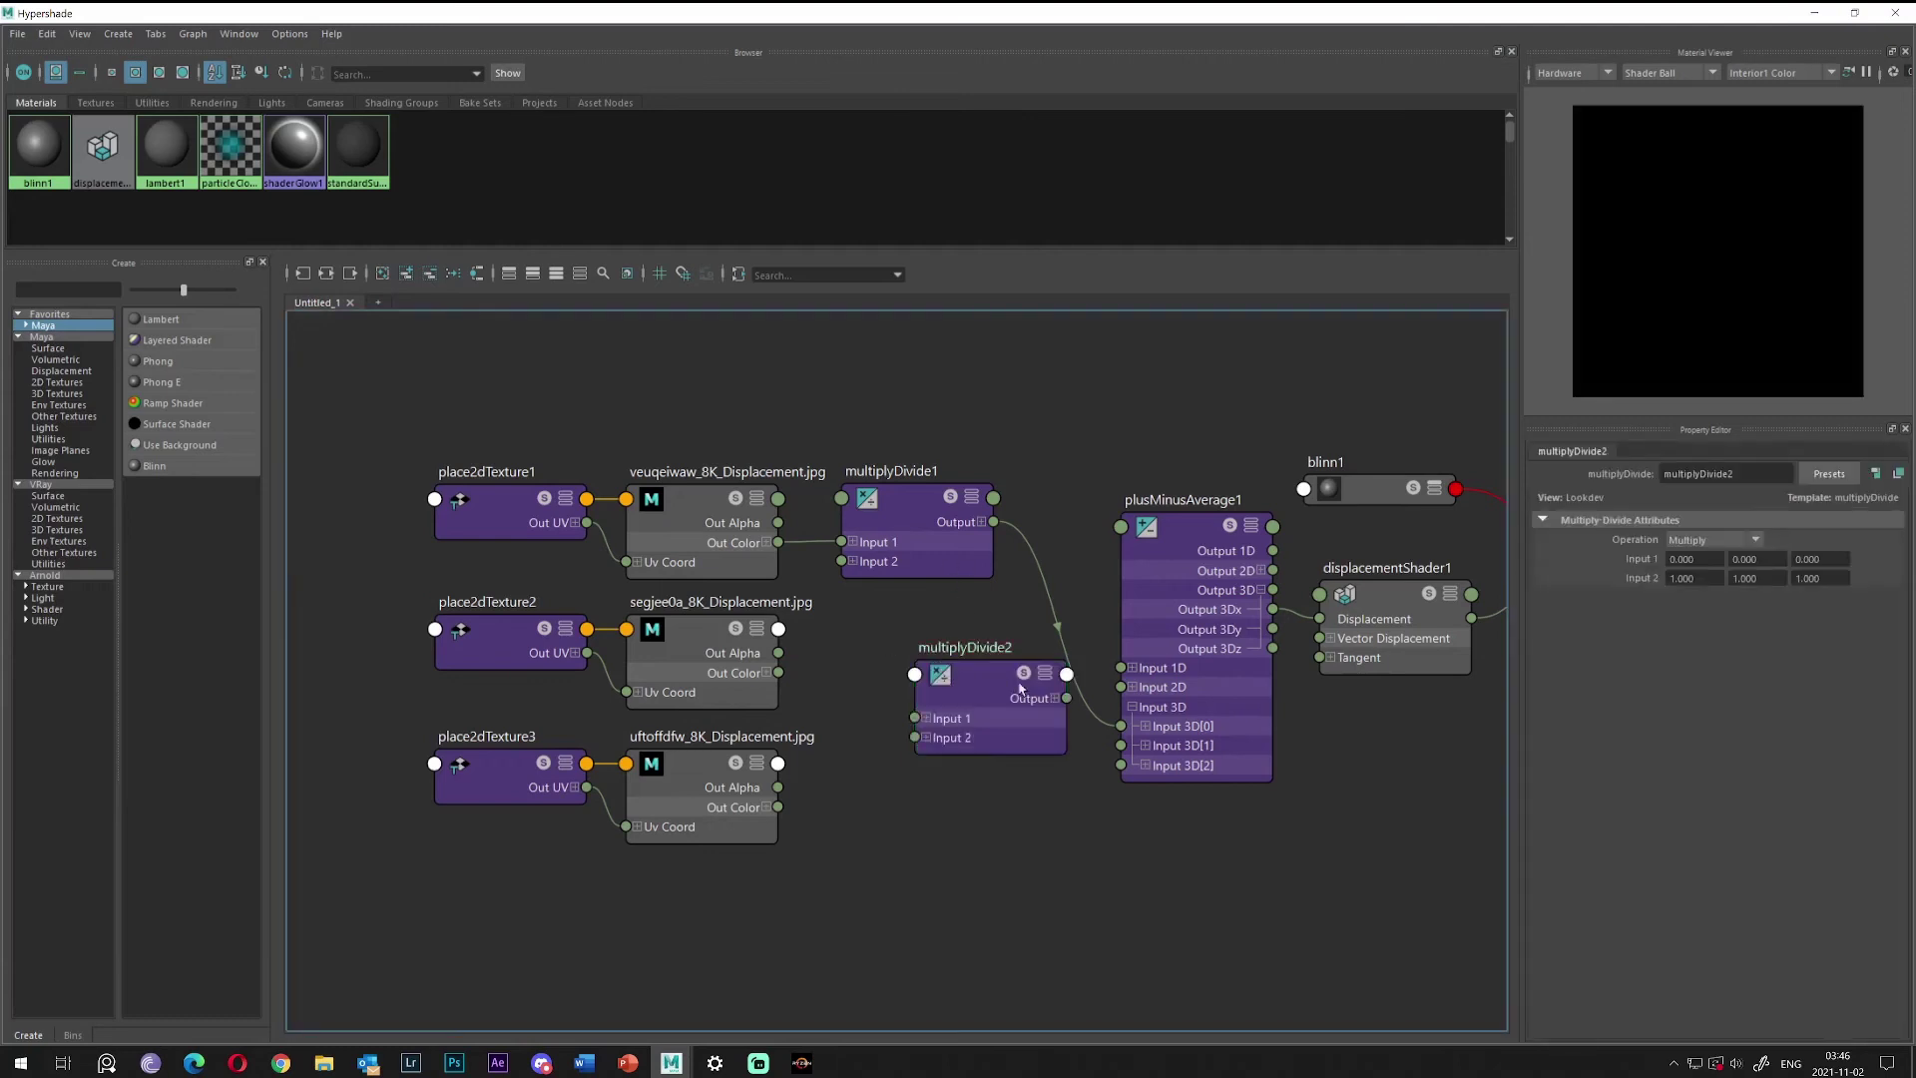
{"action": "left_click_drag", "start_coordinate": [1028, 704], "coordinate": [962, 669]}
Duplicate multiplyDivide2 beside the uftoffdfw texture, and connect the Out Color of the lower two textures to Input 1 of their adjacent multiplyDivide nodes.
{"action": "key", "text": "ctrl+d"}
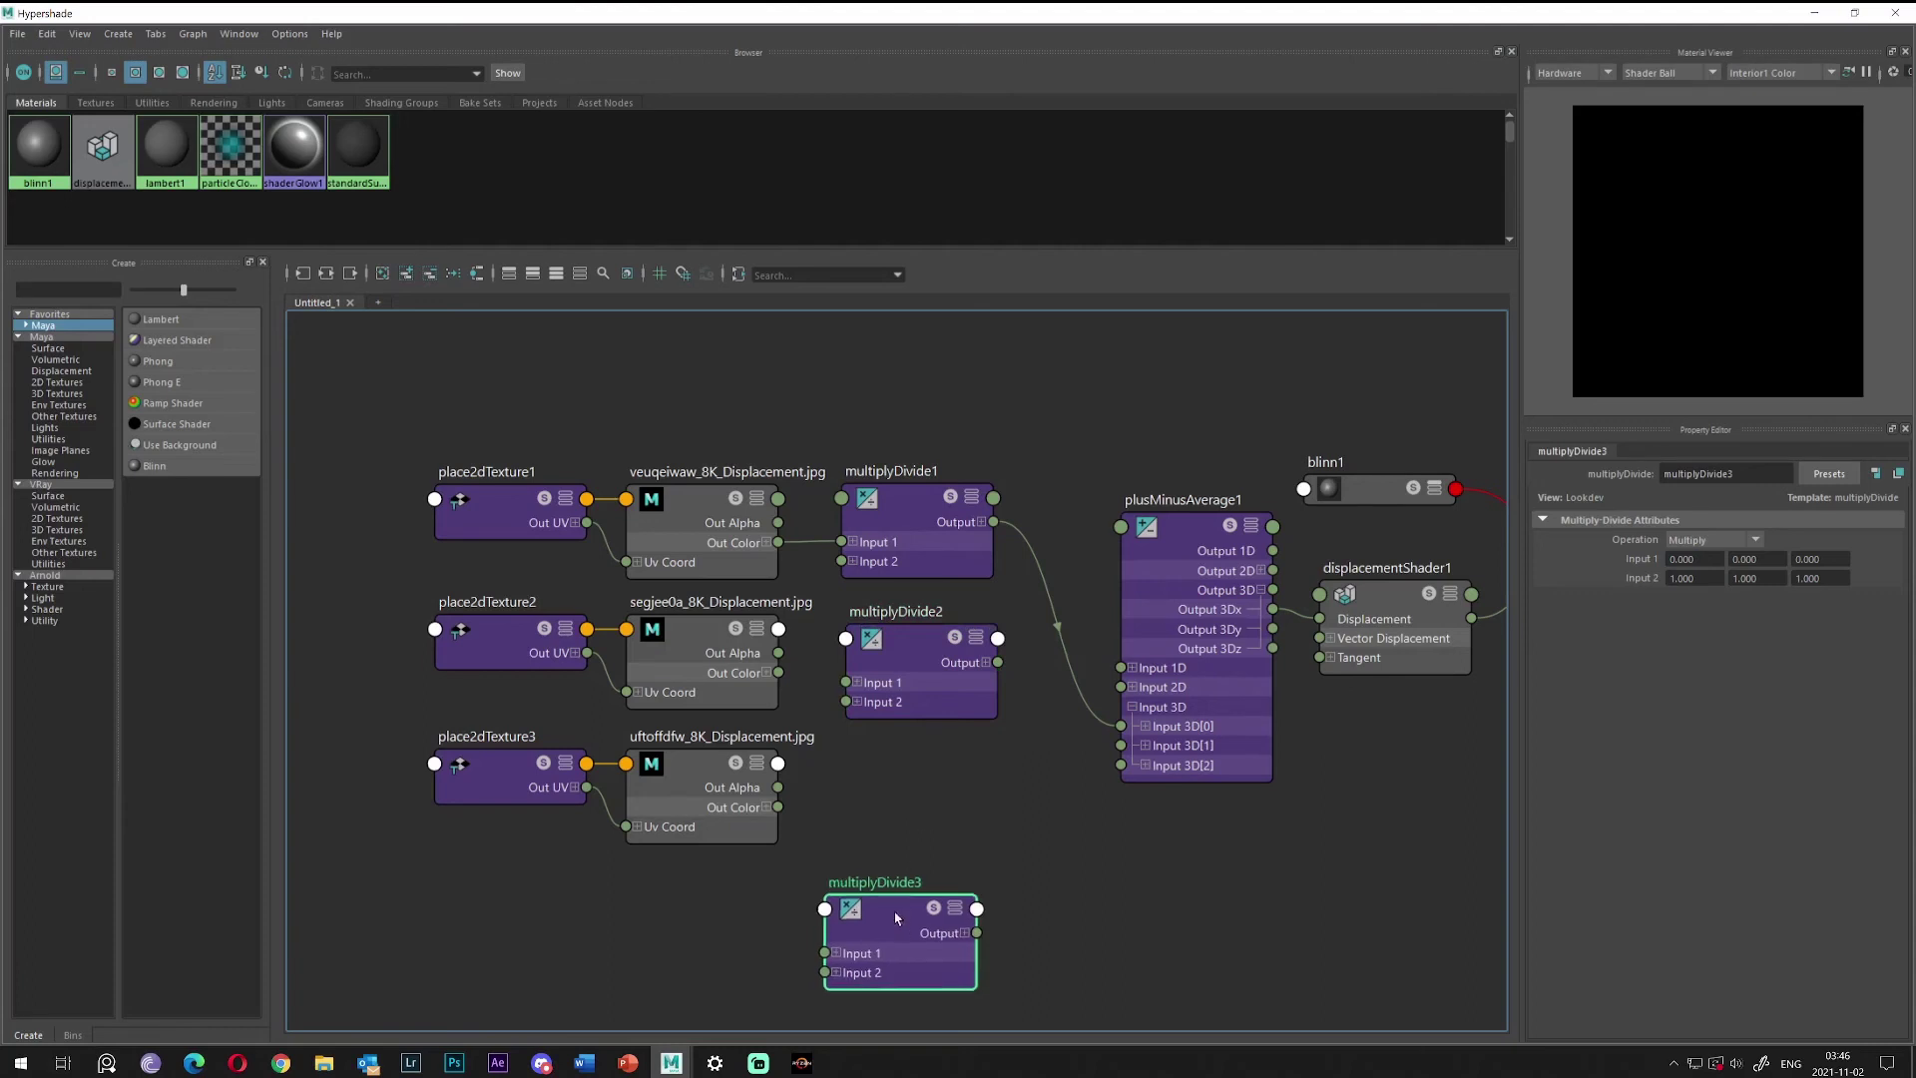
{"action": "left_click_drag", "start_coordinate": [893, 929], "coordinate": [914, 788]}
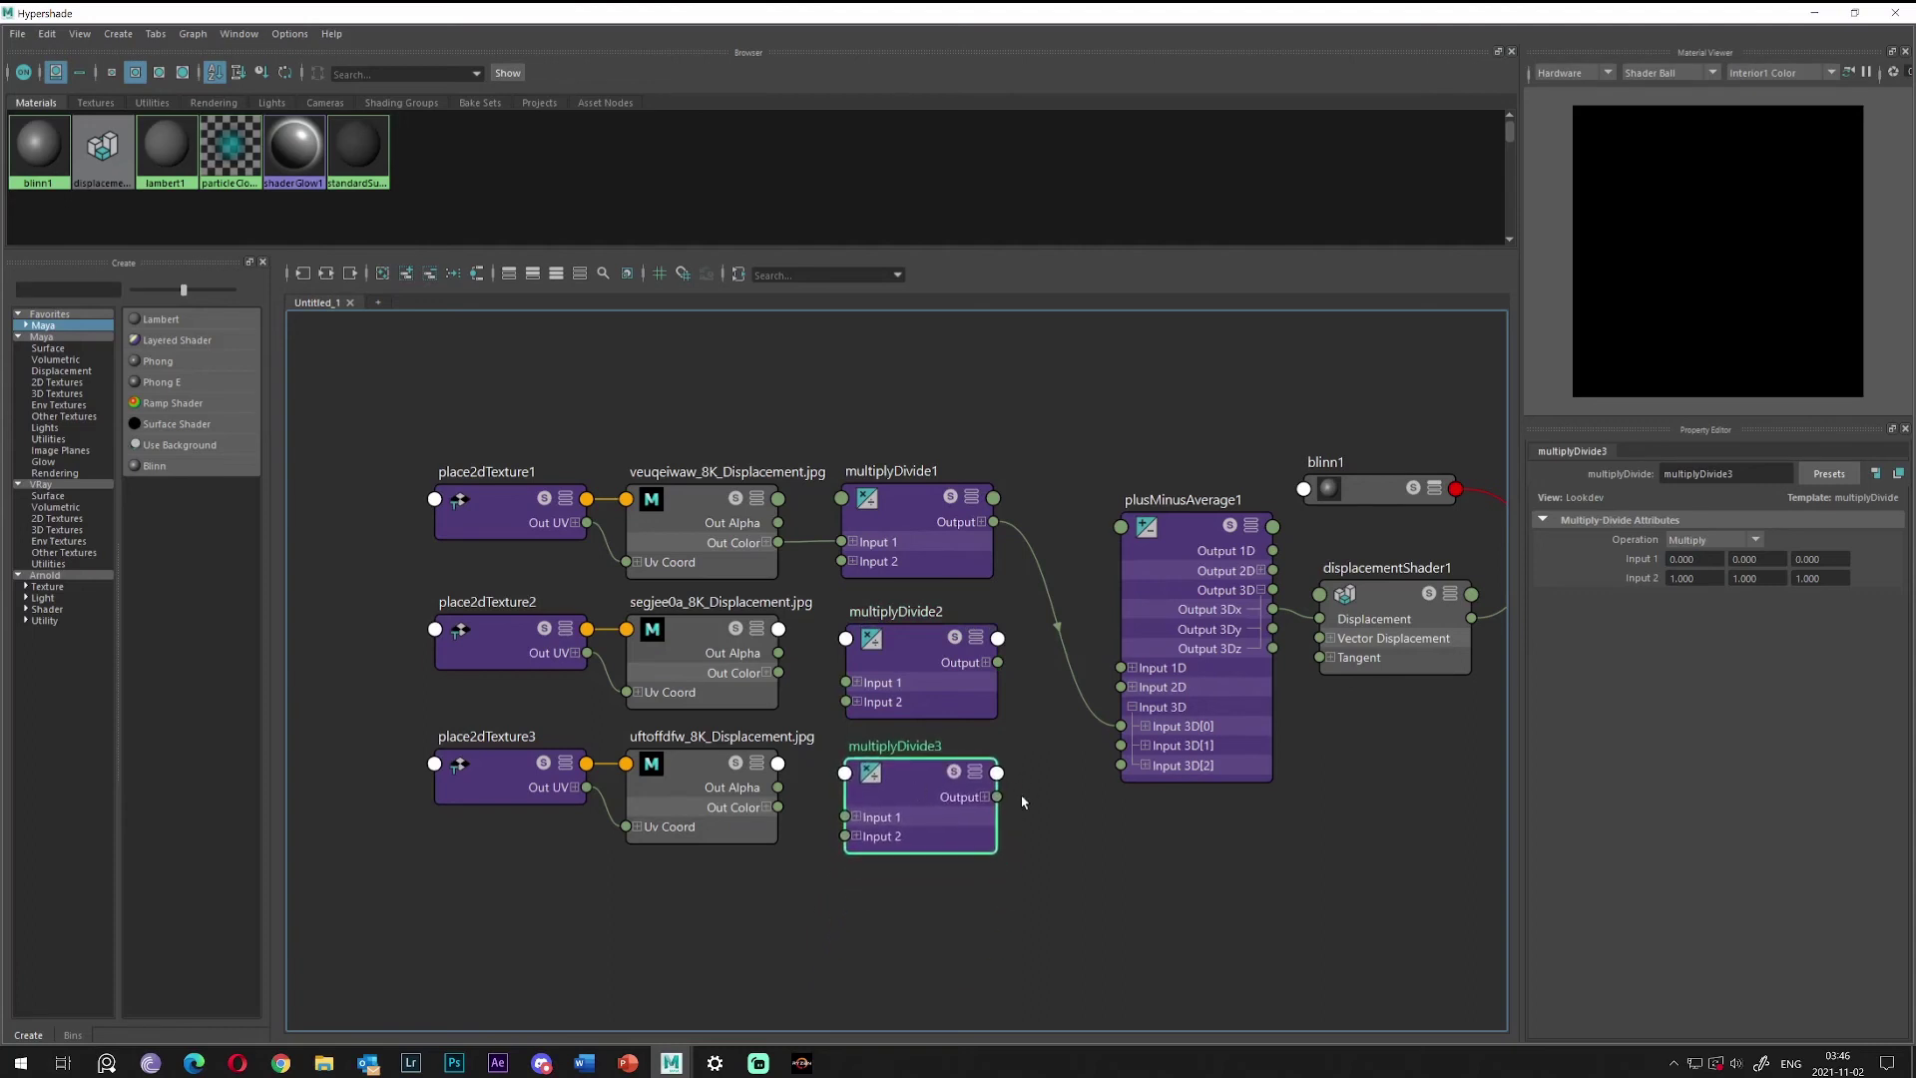
{"action": "left_click", "coordinate": [829, 733]}
{"action": "left_click_drag", "start_coordinate": [779, 673], "coordinate": [847, 682]}
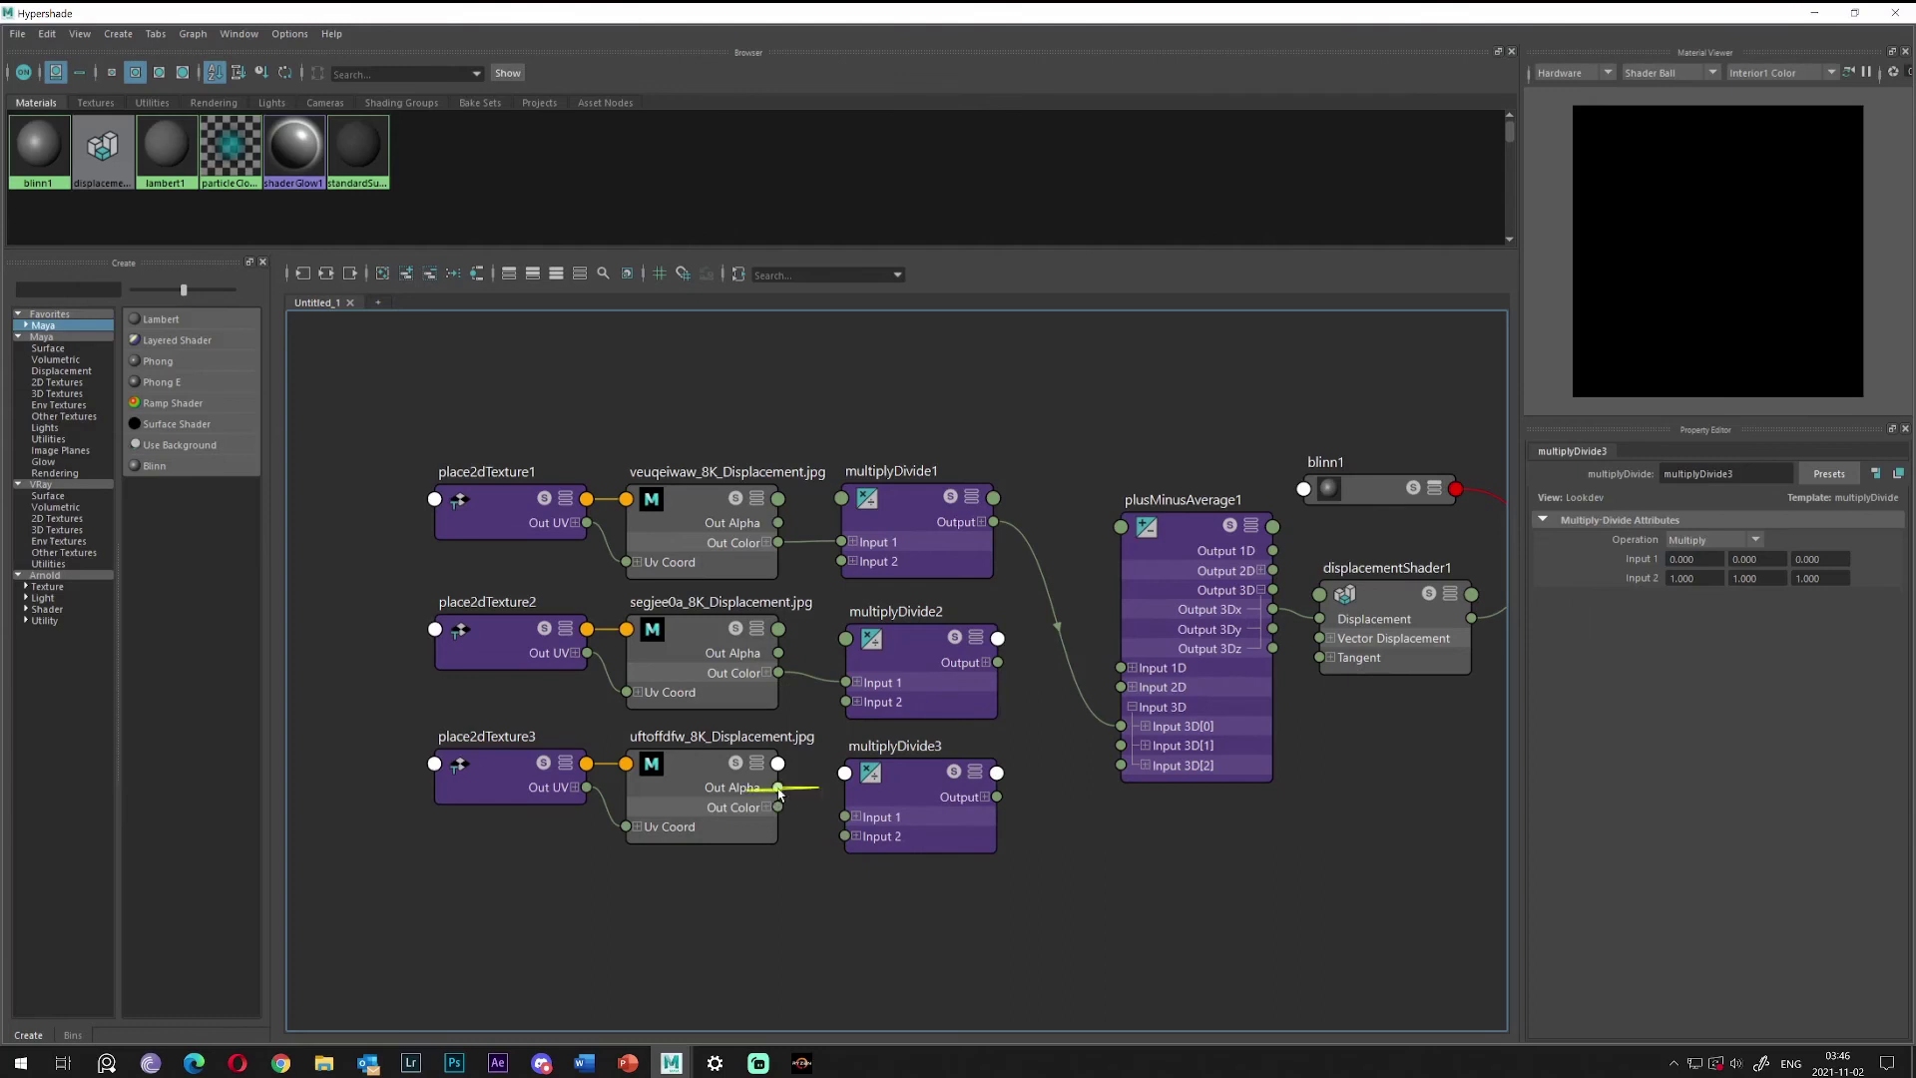
{"action": "left_click_drag", "start_coordinate": [780, 808], "coordinate": [846, 817]}
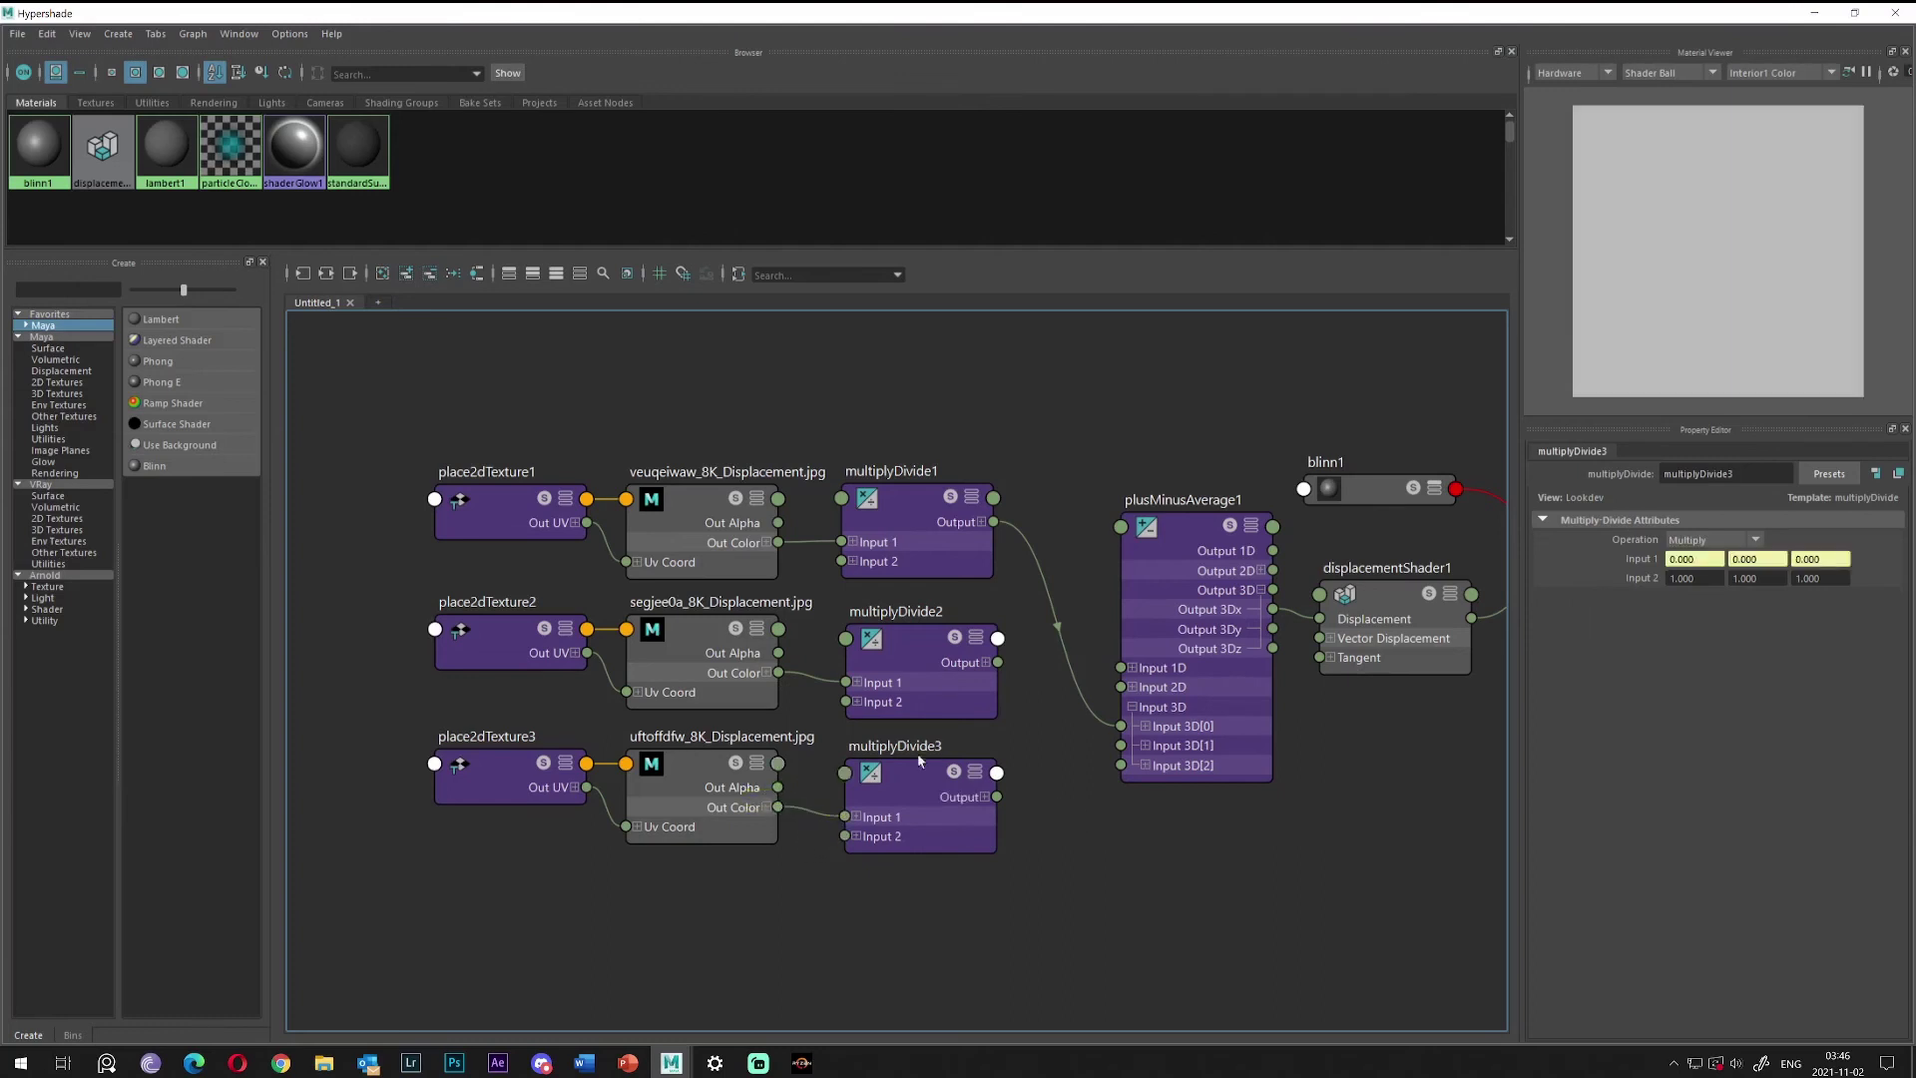
Compare the previews of multiplyDivide3, multiplyDivide2 and multiplyDivide1 in the material viewer.
{"action": "left_click", "coordinate": [913, 783]}
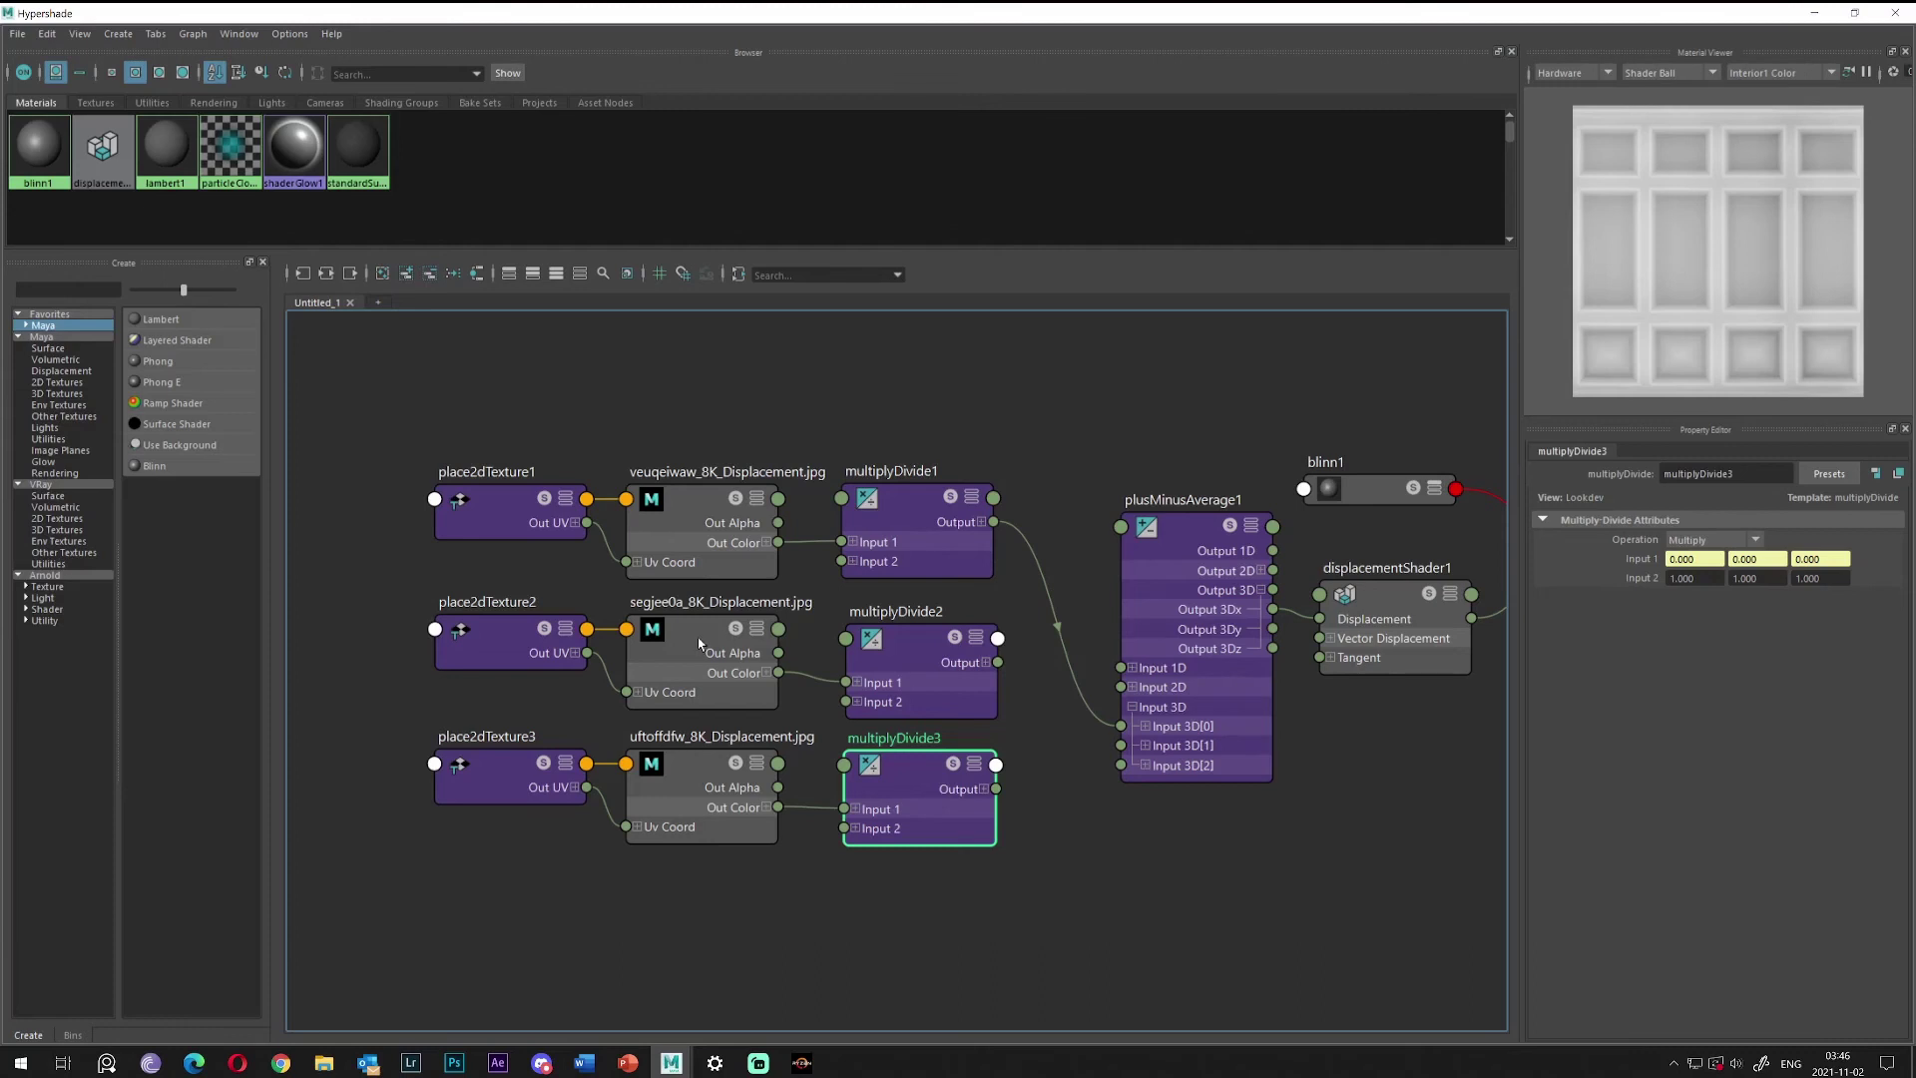
{"action": "left_click", "coordinate": [898, 654]}
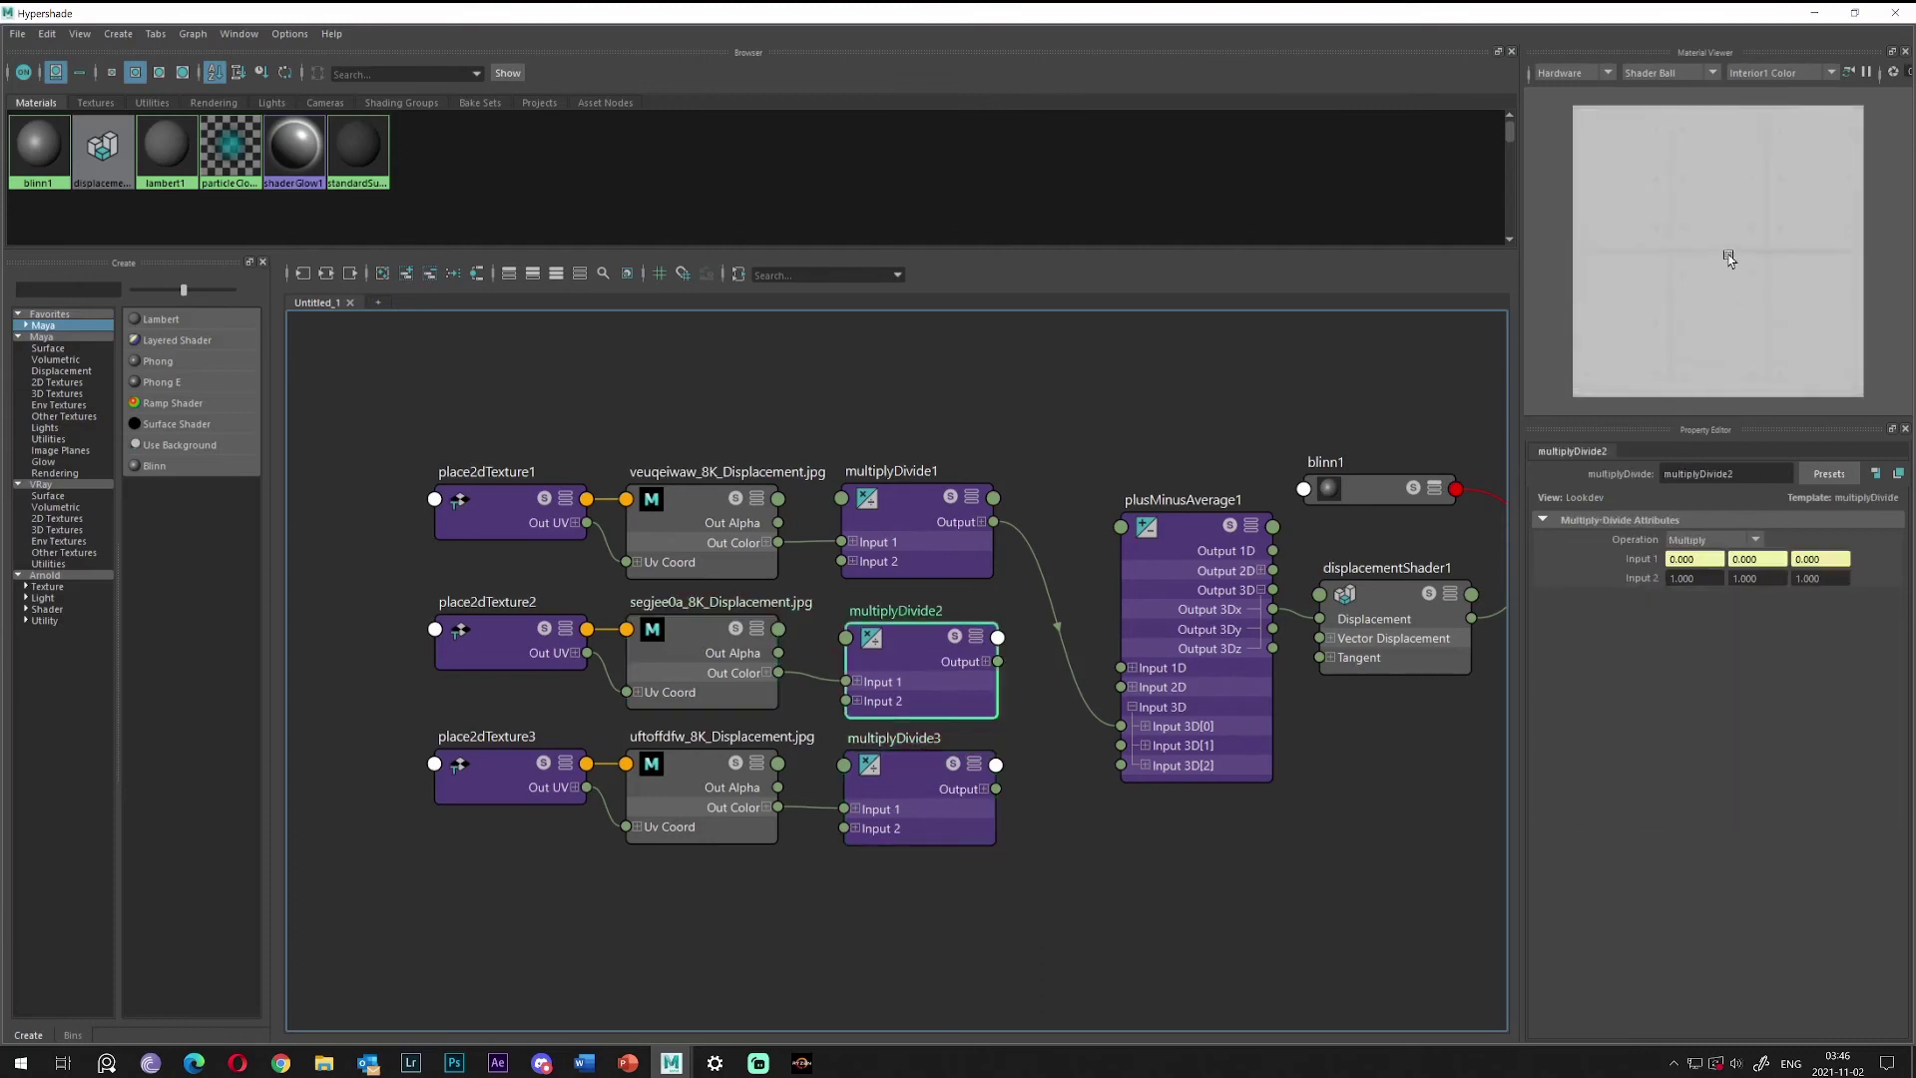
{"action": "left_click", "coordinate": [910, 539]}
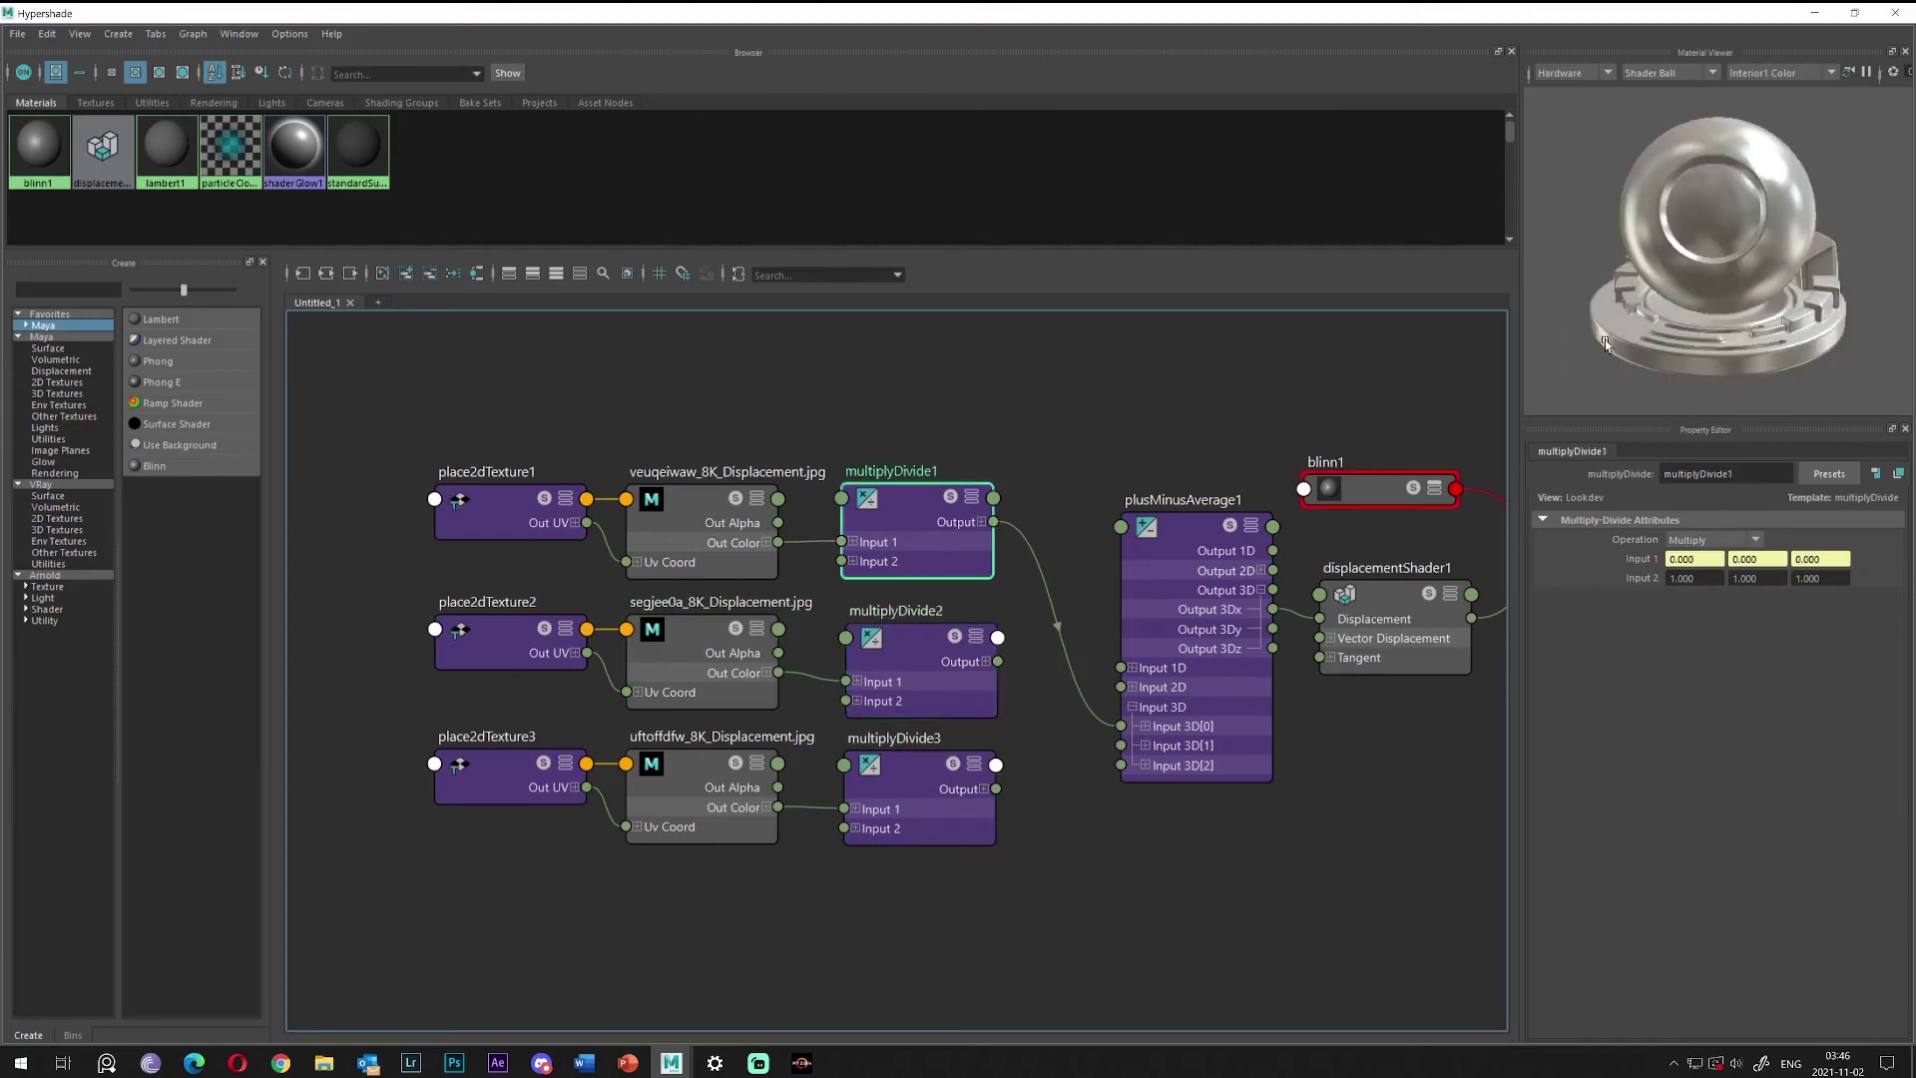
{"action": "left_click", "coordinate": [958, 594]}
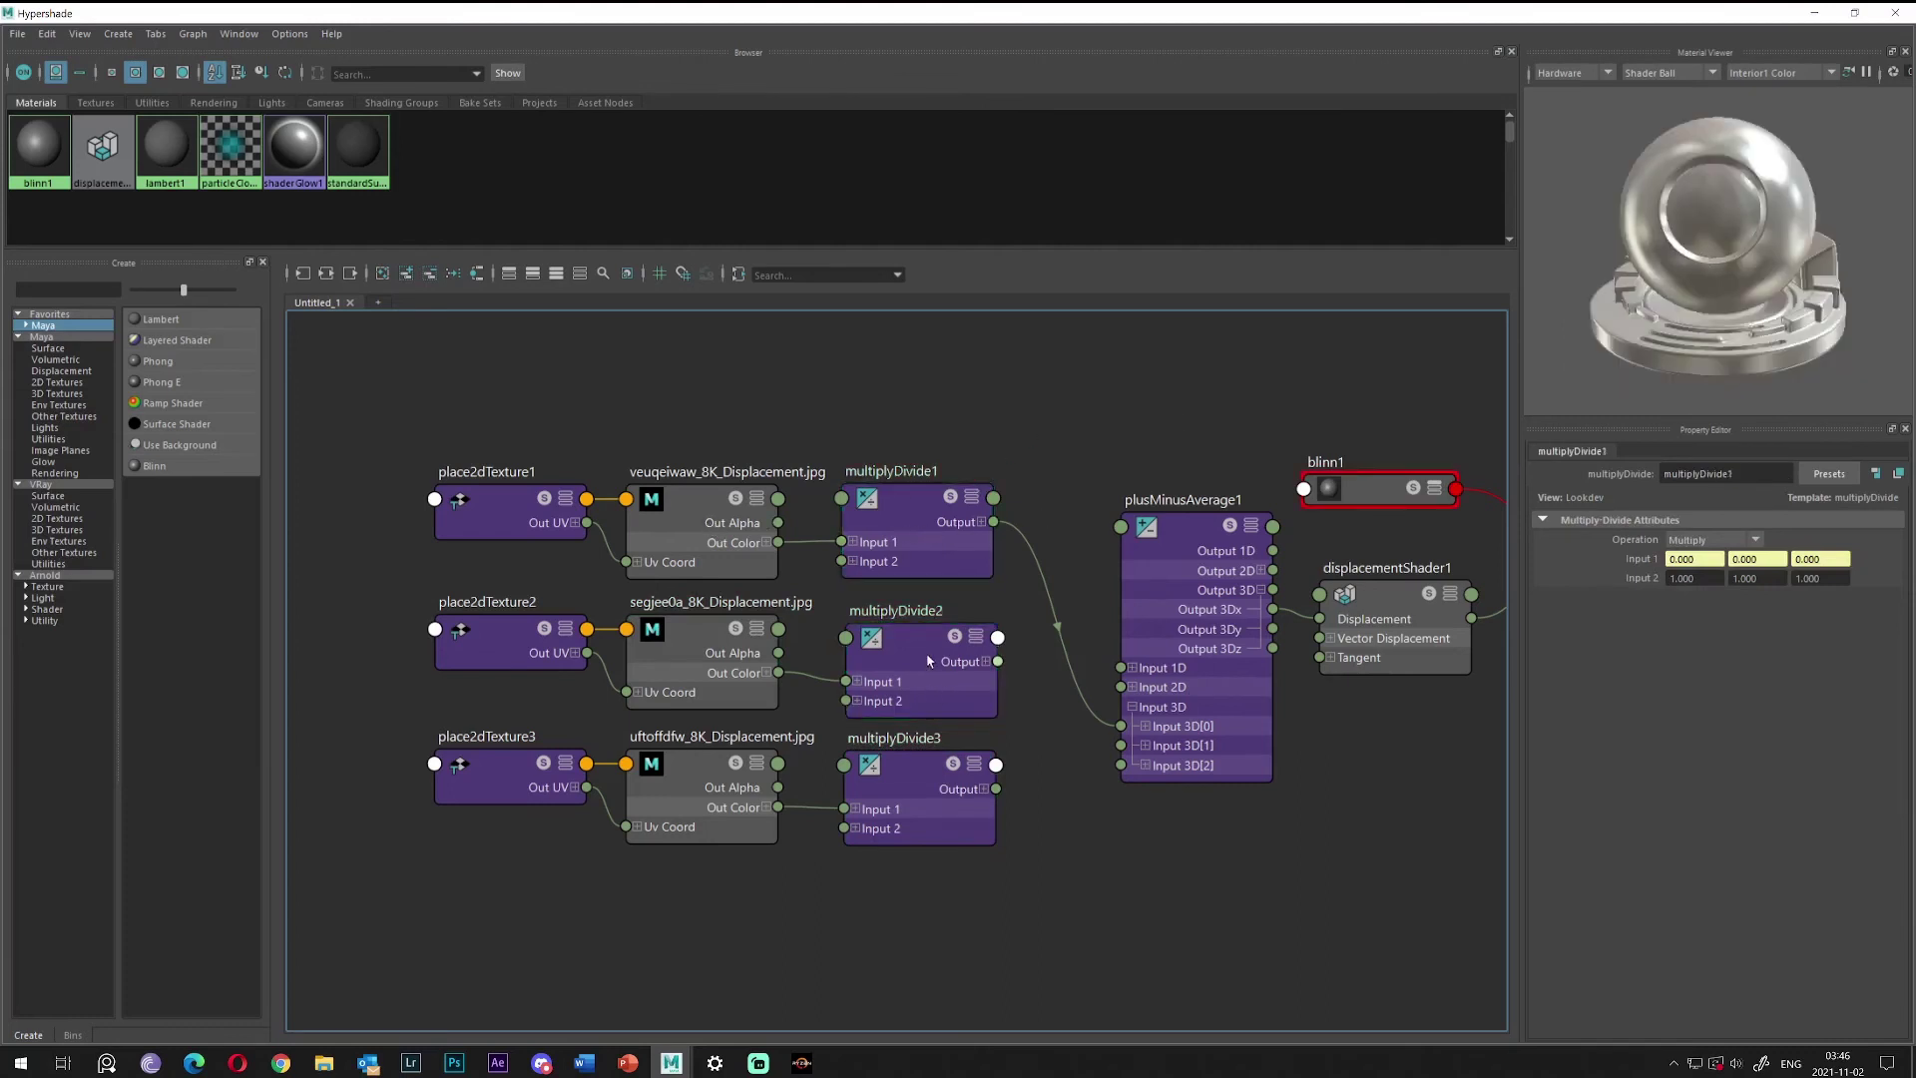
Connect the Output of multiplyDivide2 to plusMinusAverage1's Input 3D[1] and the Output of multiplyDivide3 to Input 3D[2].
{"action": "left_click_drag", "start_coordinate": [999, 661], "coordinate": [1121, 745]}
{"action": "left_click_drag", "start_coordinate": [996, 789], "coordinate": [1121, 765]}
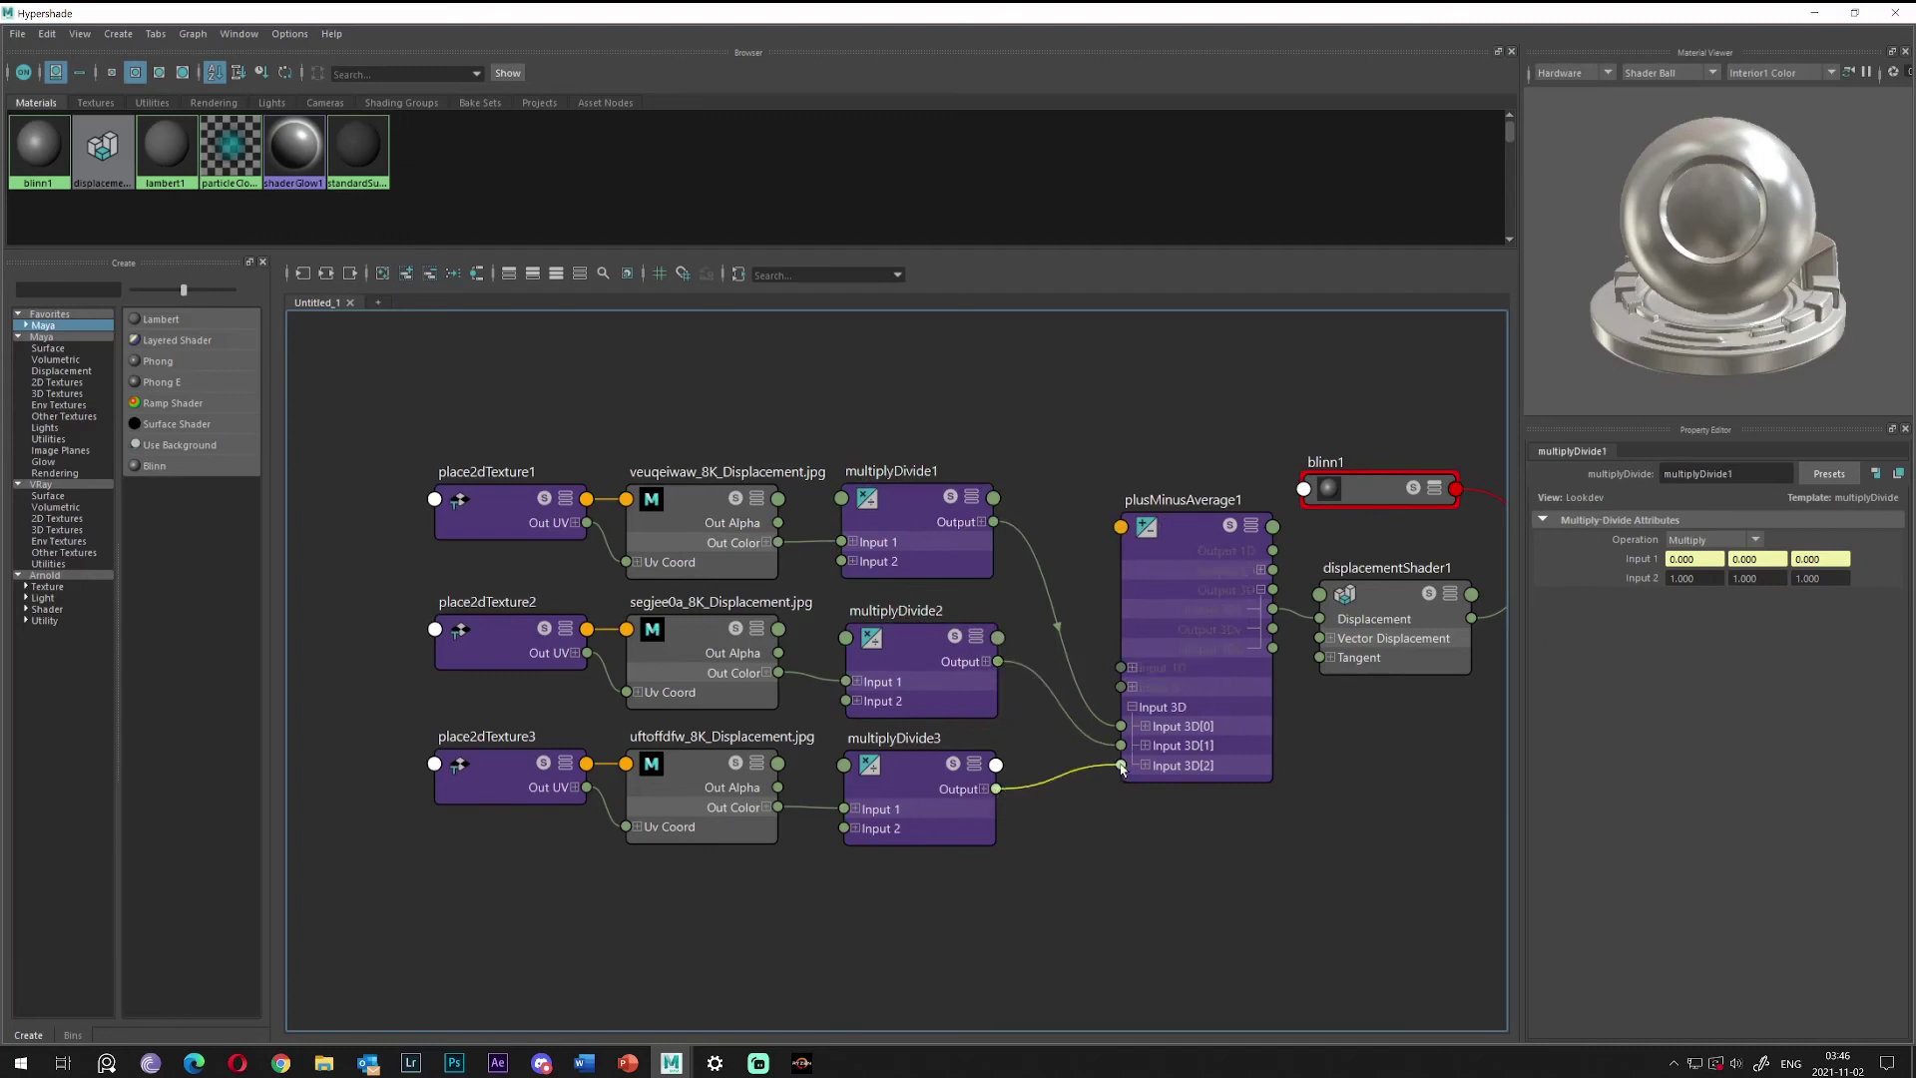
{"action": "left_click", "coordinate": [903, 656]}
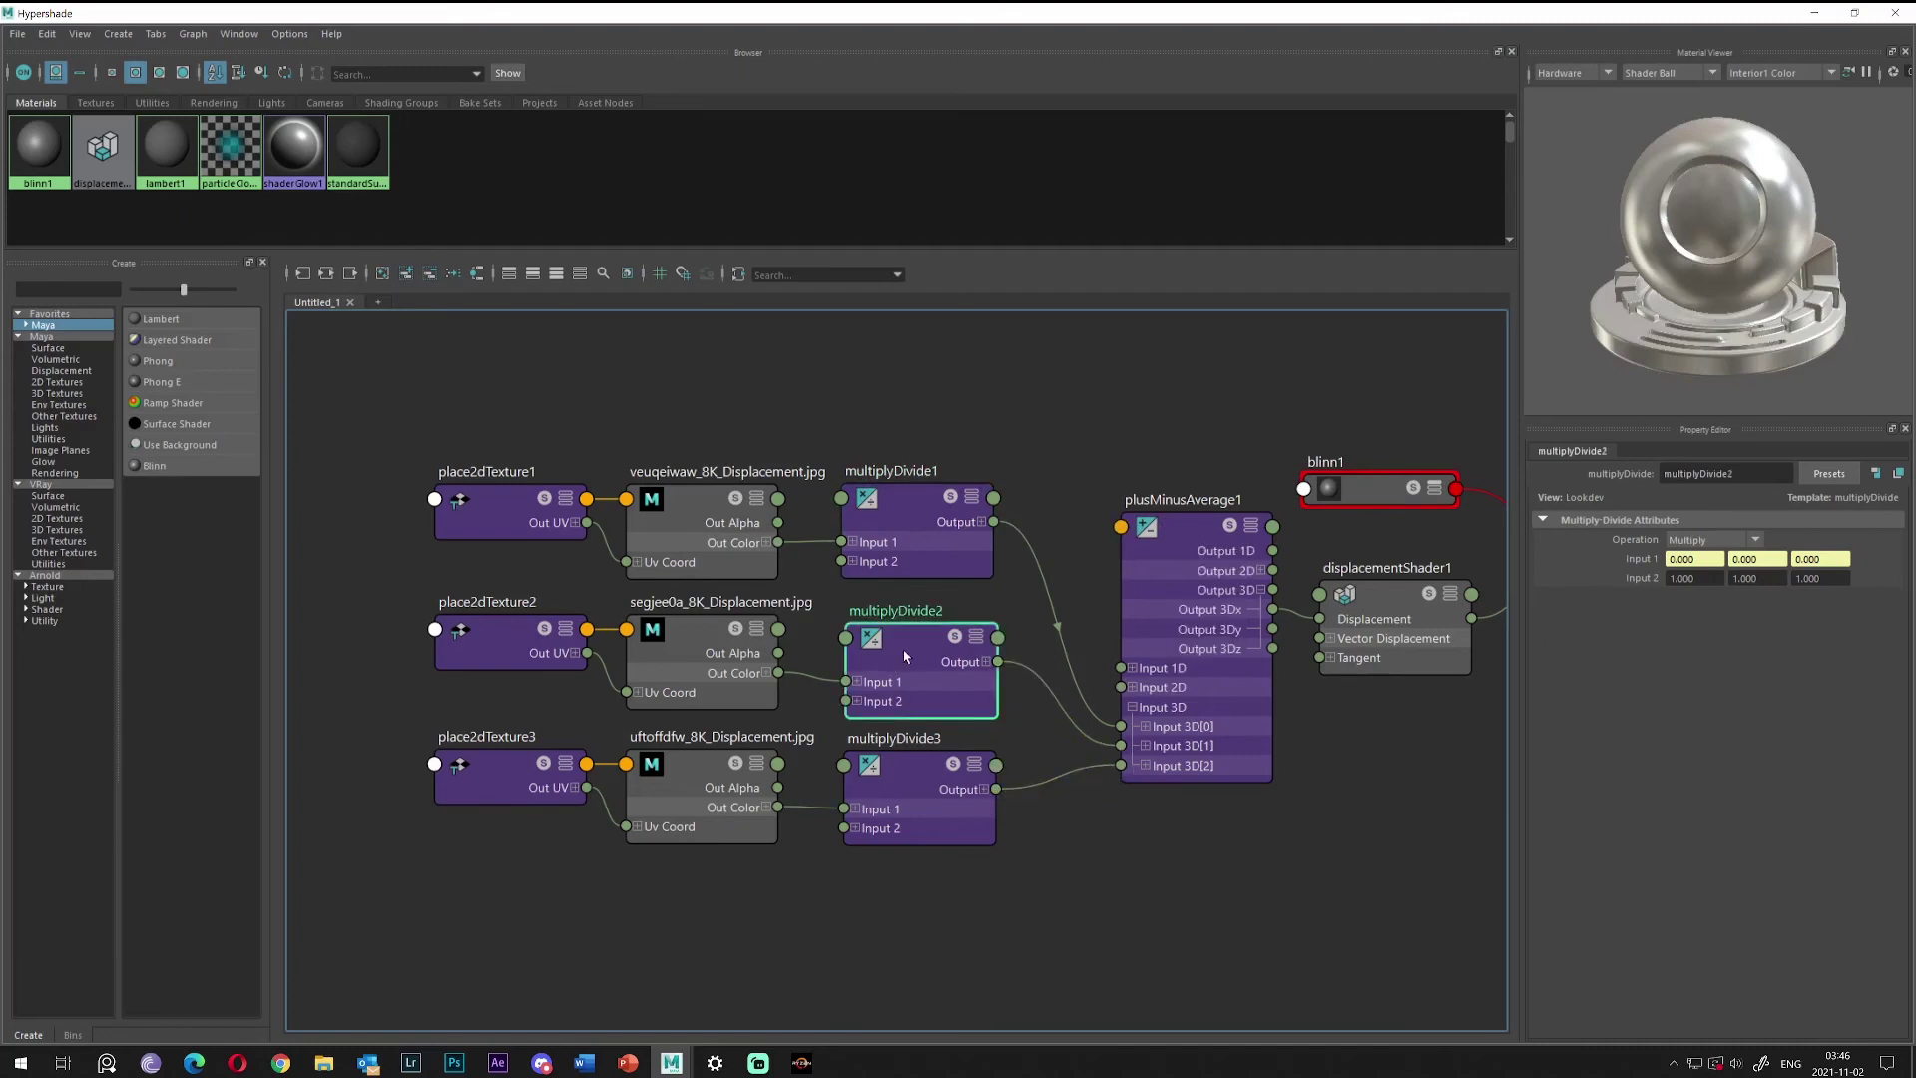
Align multiplyDivide3 beneath multiplyDivide2 and reconnect its Output to plusMinusAverage1's Input 3D[2].
{"action": "left_click", "coordinate": [921, 528]}
{"action": "left_click_drag", "start_coordinate": [935, 770], "coordinate": [934, 766]}
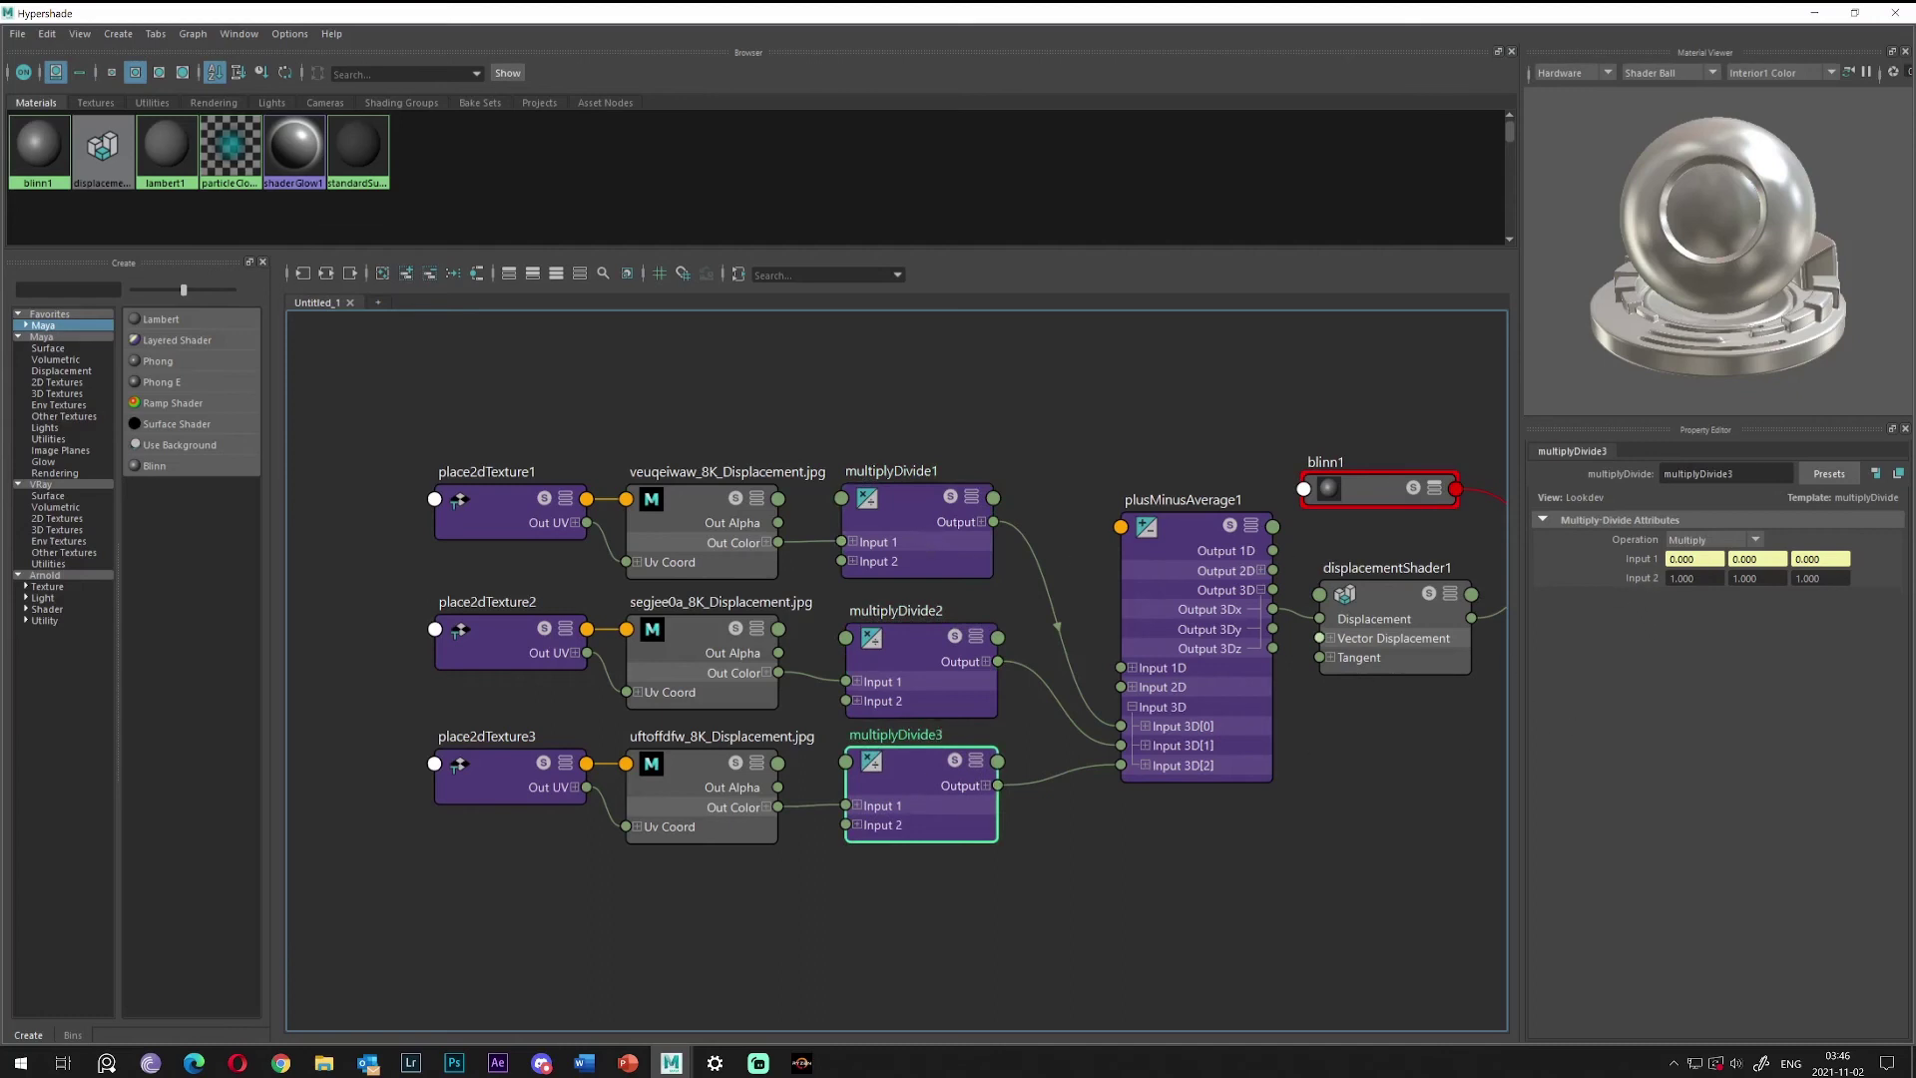
{"action": "left_click", "coordinate": [913, 513]}
{"action": "left_click_drag", "start_coordinate": [887, 782], "coordinate": [886, 782]}
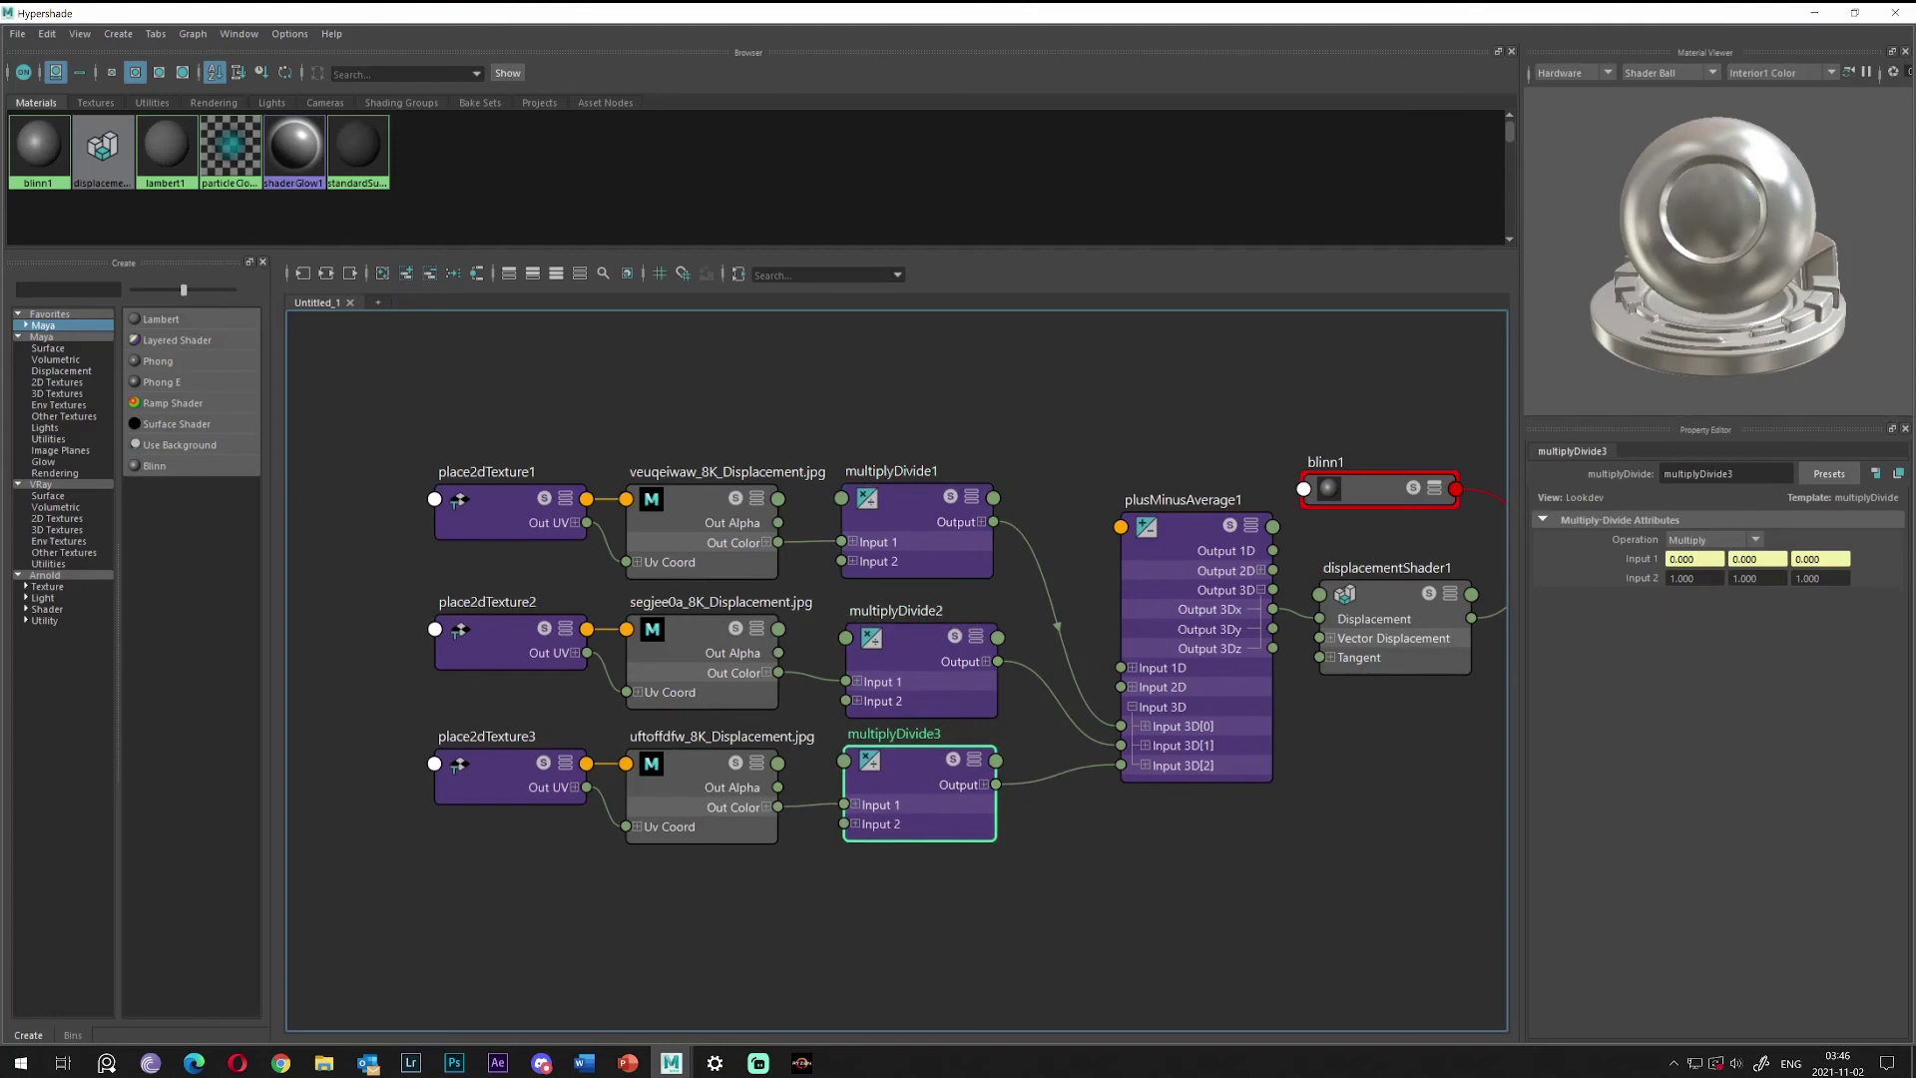
{"action": "left_click", "coordinate": [1694, 578]}
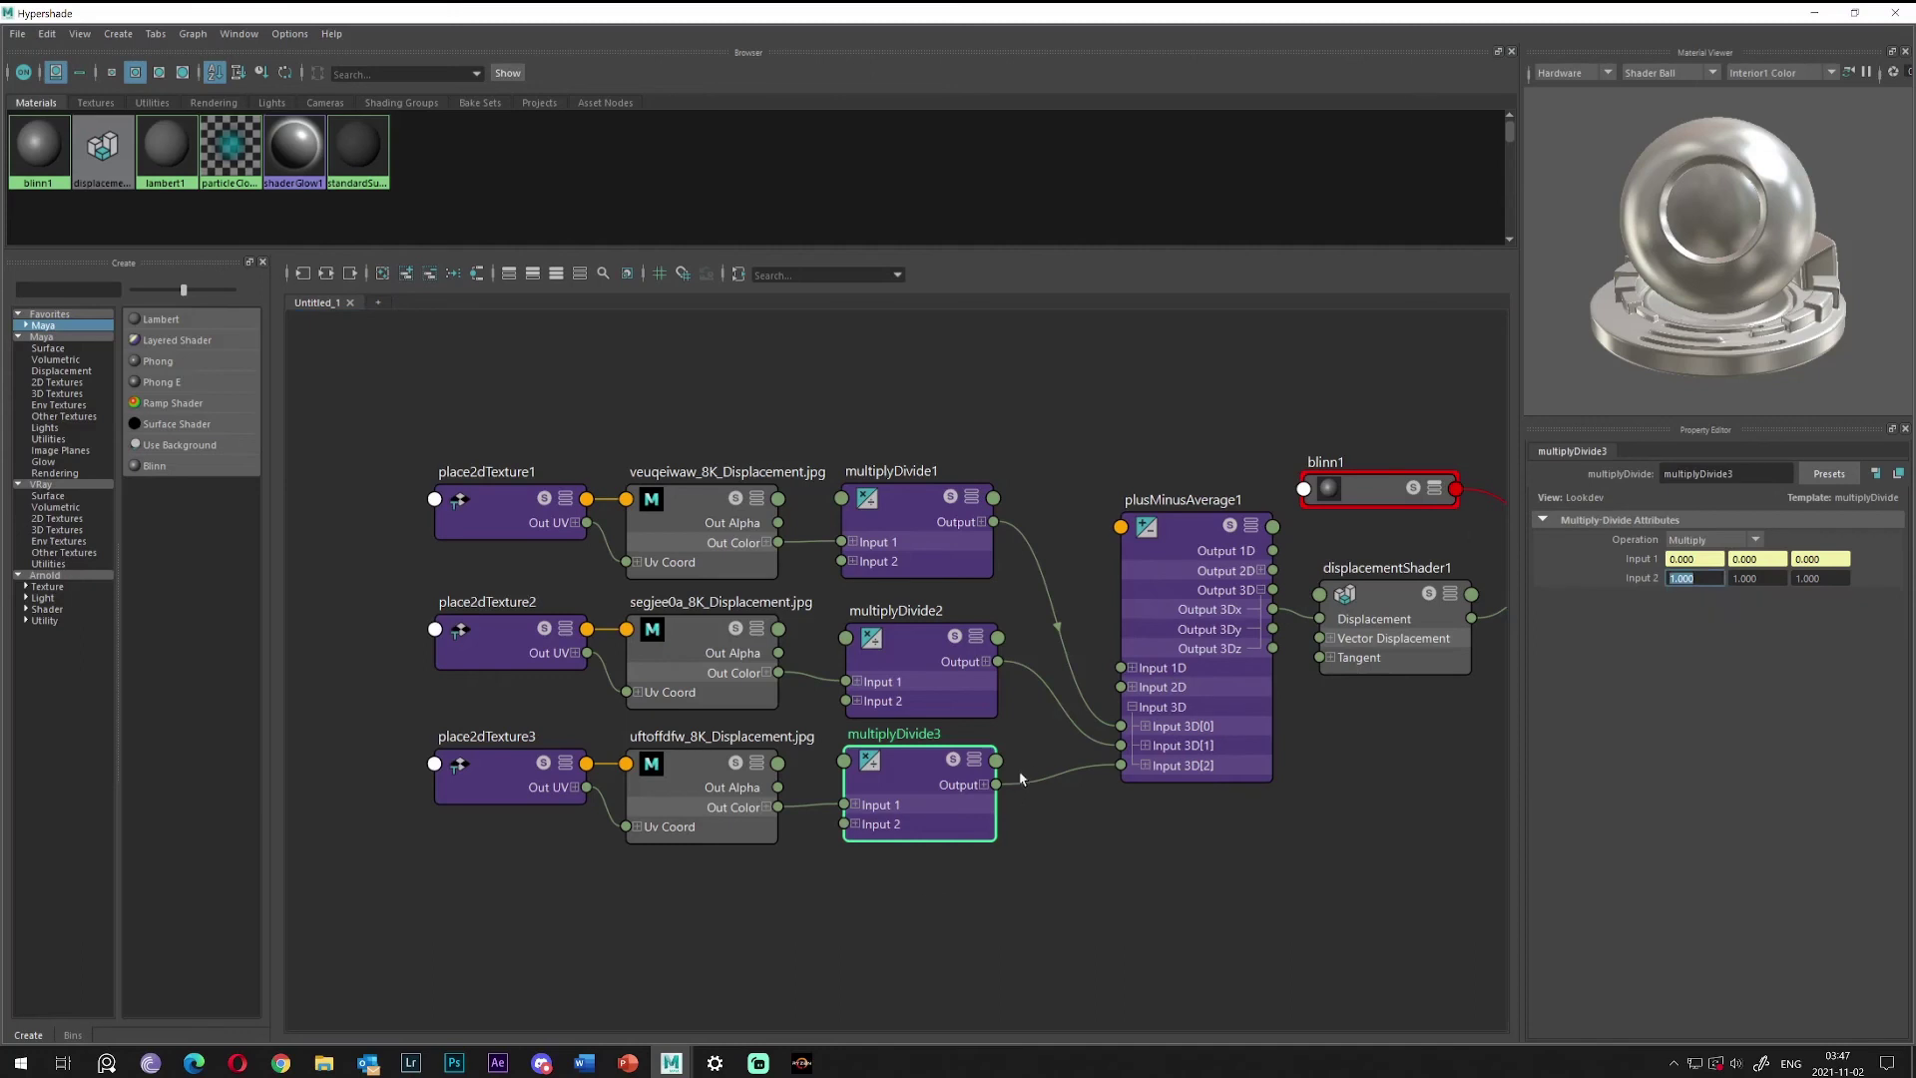
{"action": "left_click", "coordinate": [949, 888]}
{"action": "left_click", "coordinate": [990, 773]}
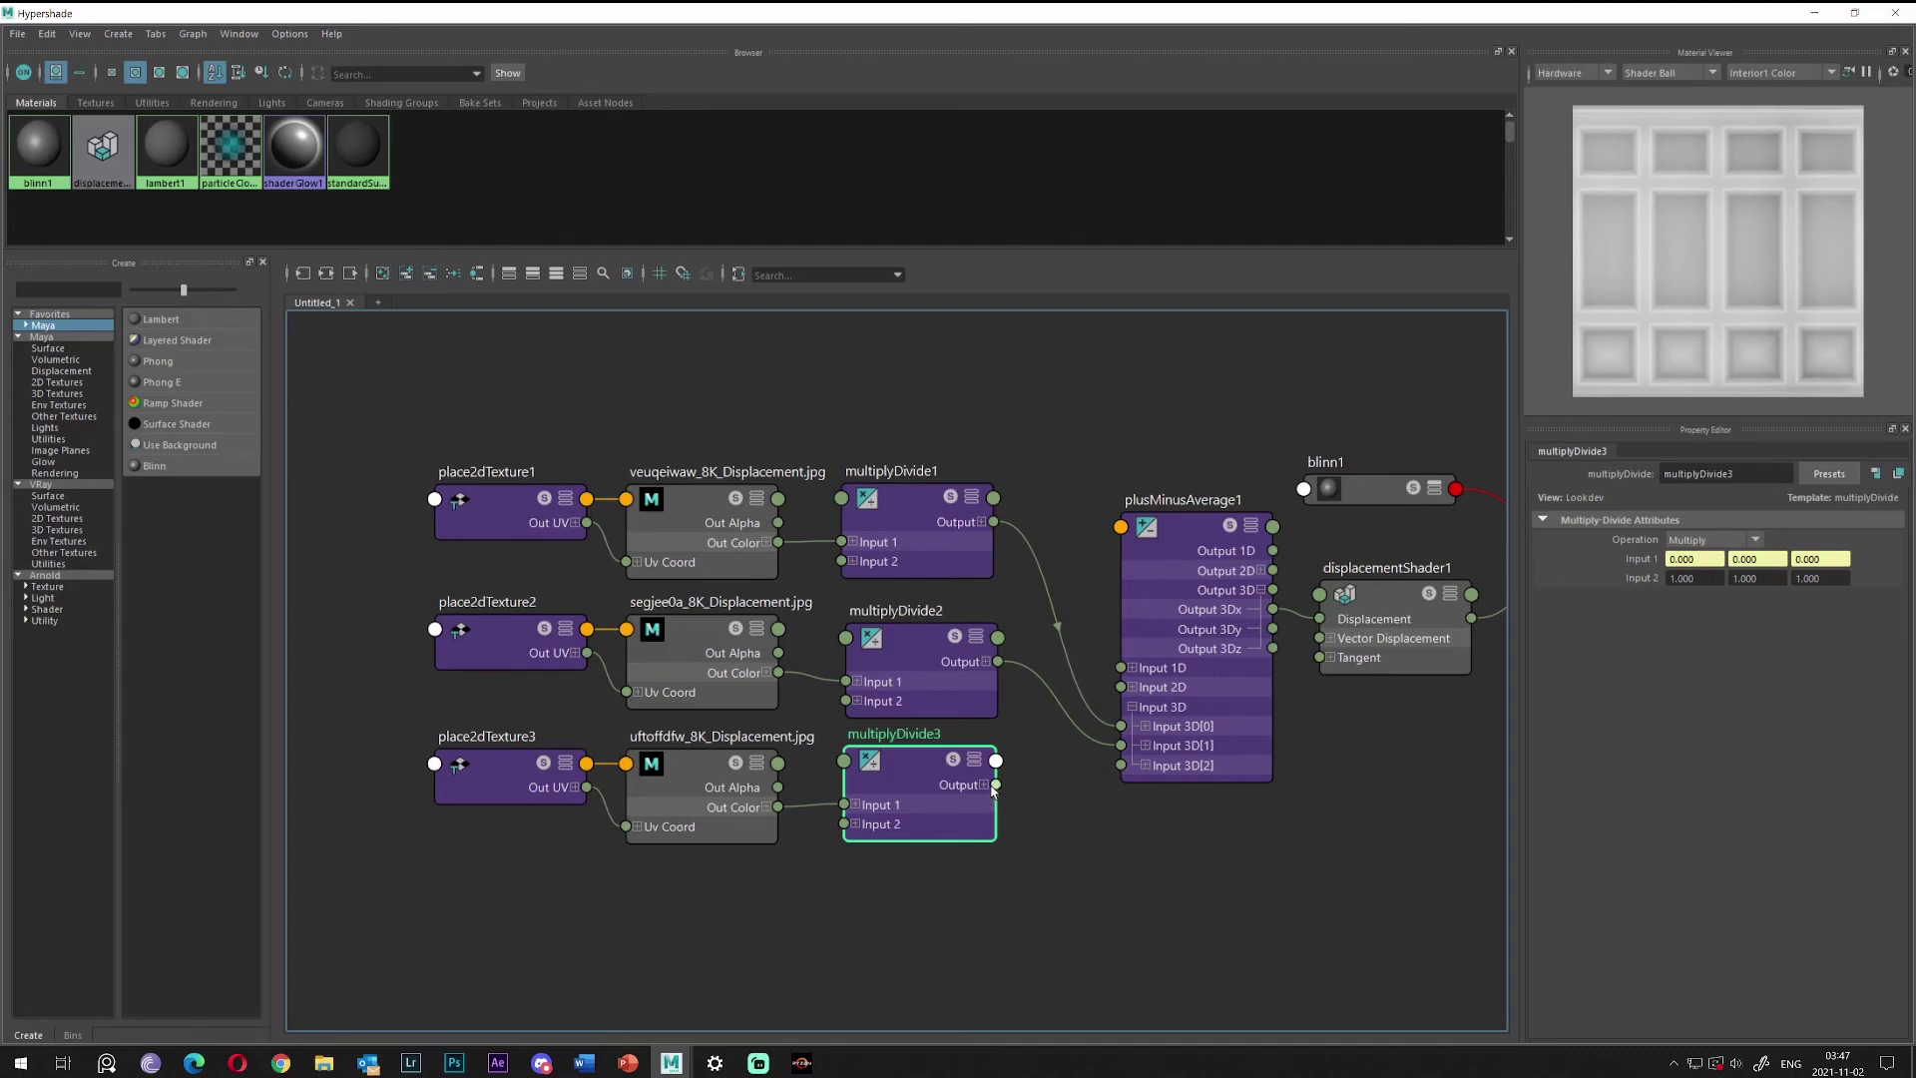
{"action": "left_click_drag", "start_coordinate": [995, 785], "coordinate": [1121, 765]}
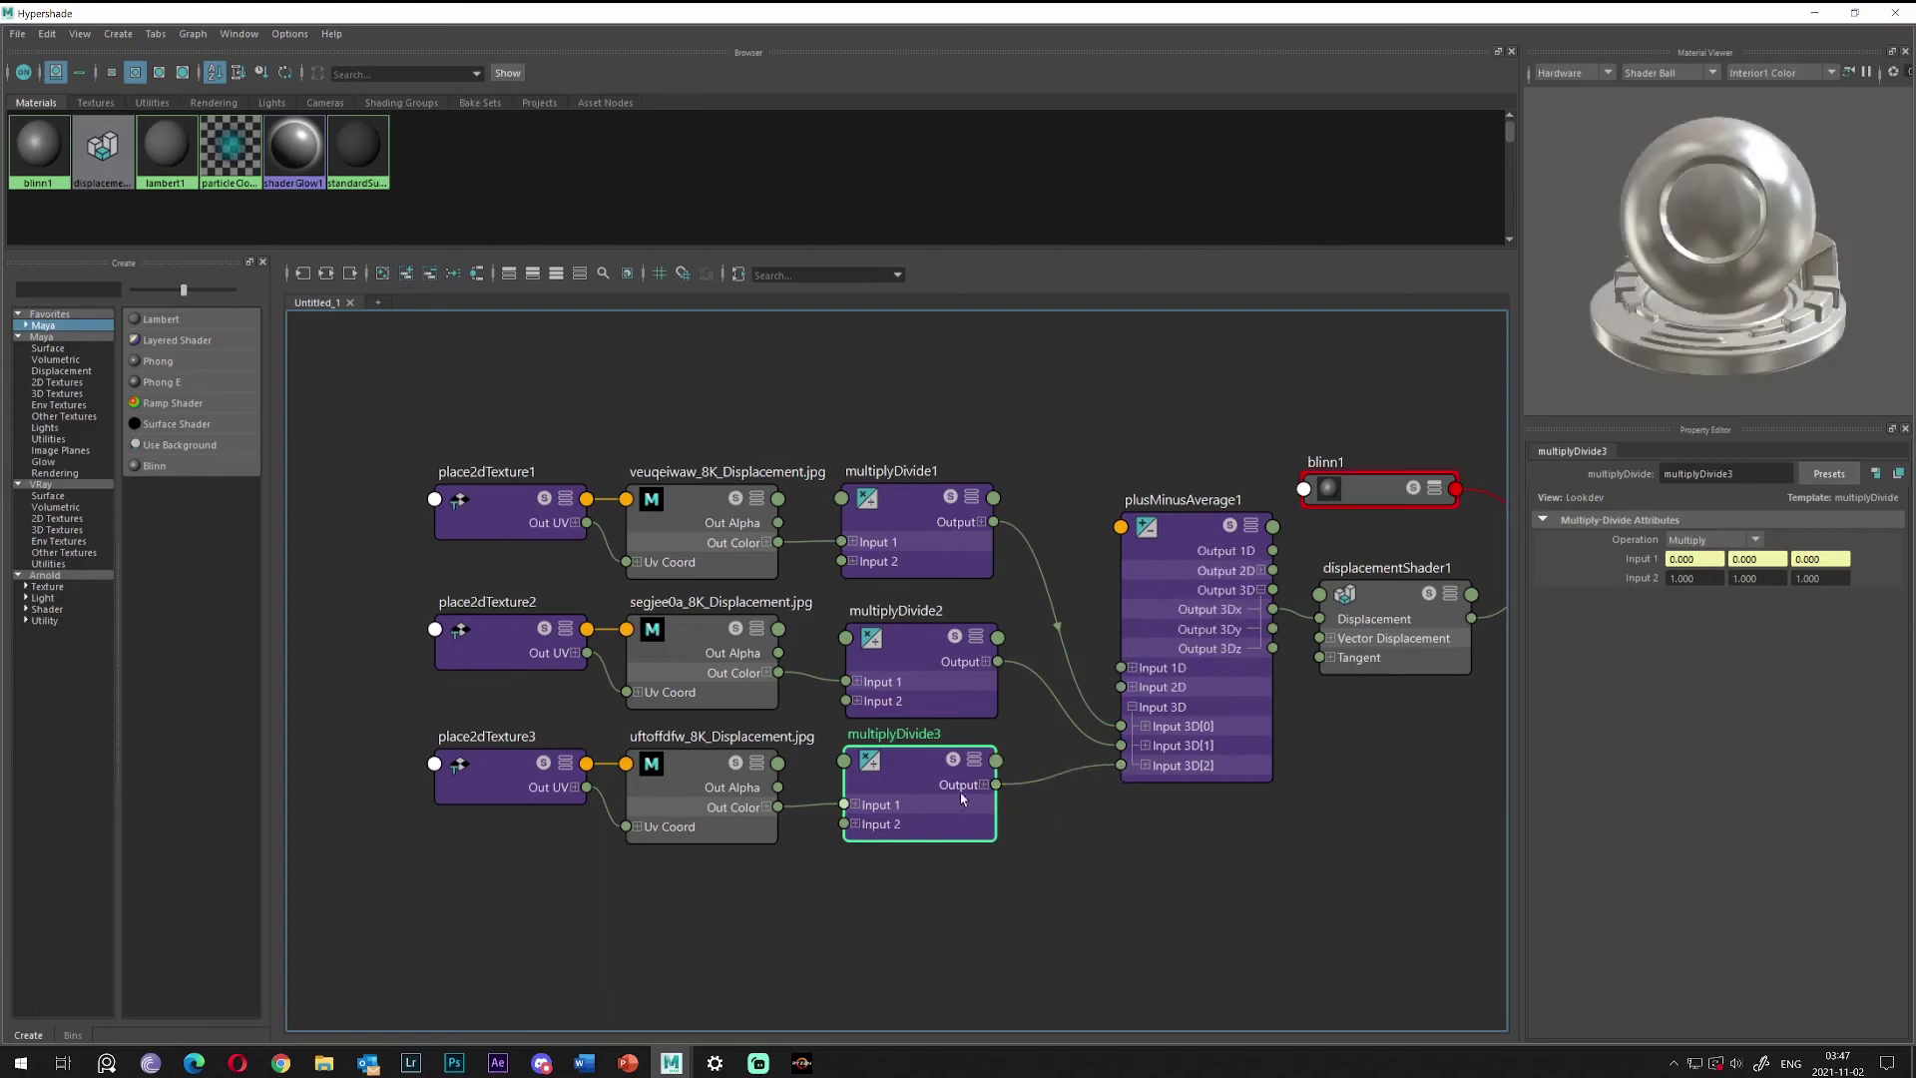
Set all three Input 2 values of multiplyDivide3 to 0.5.
{"action": "double_click", "coordinate": [1689, 577]}
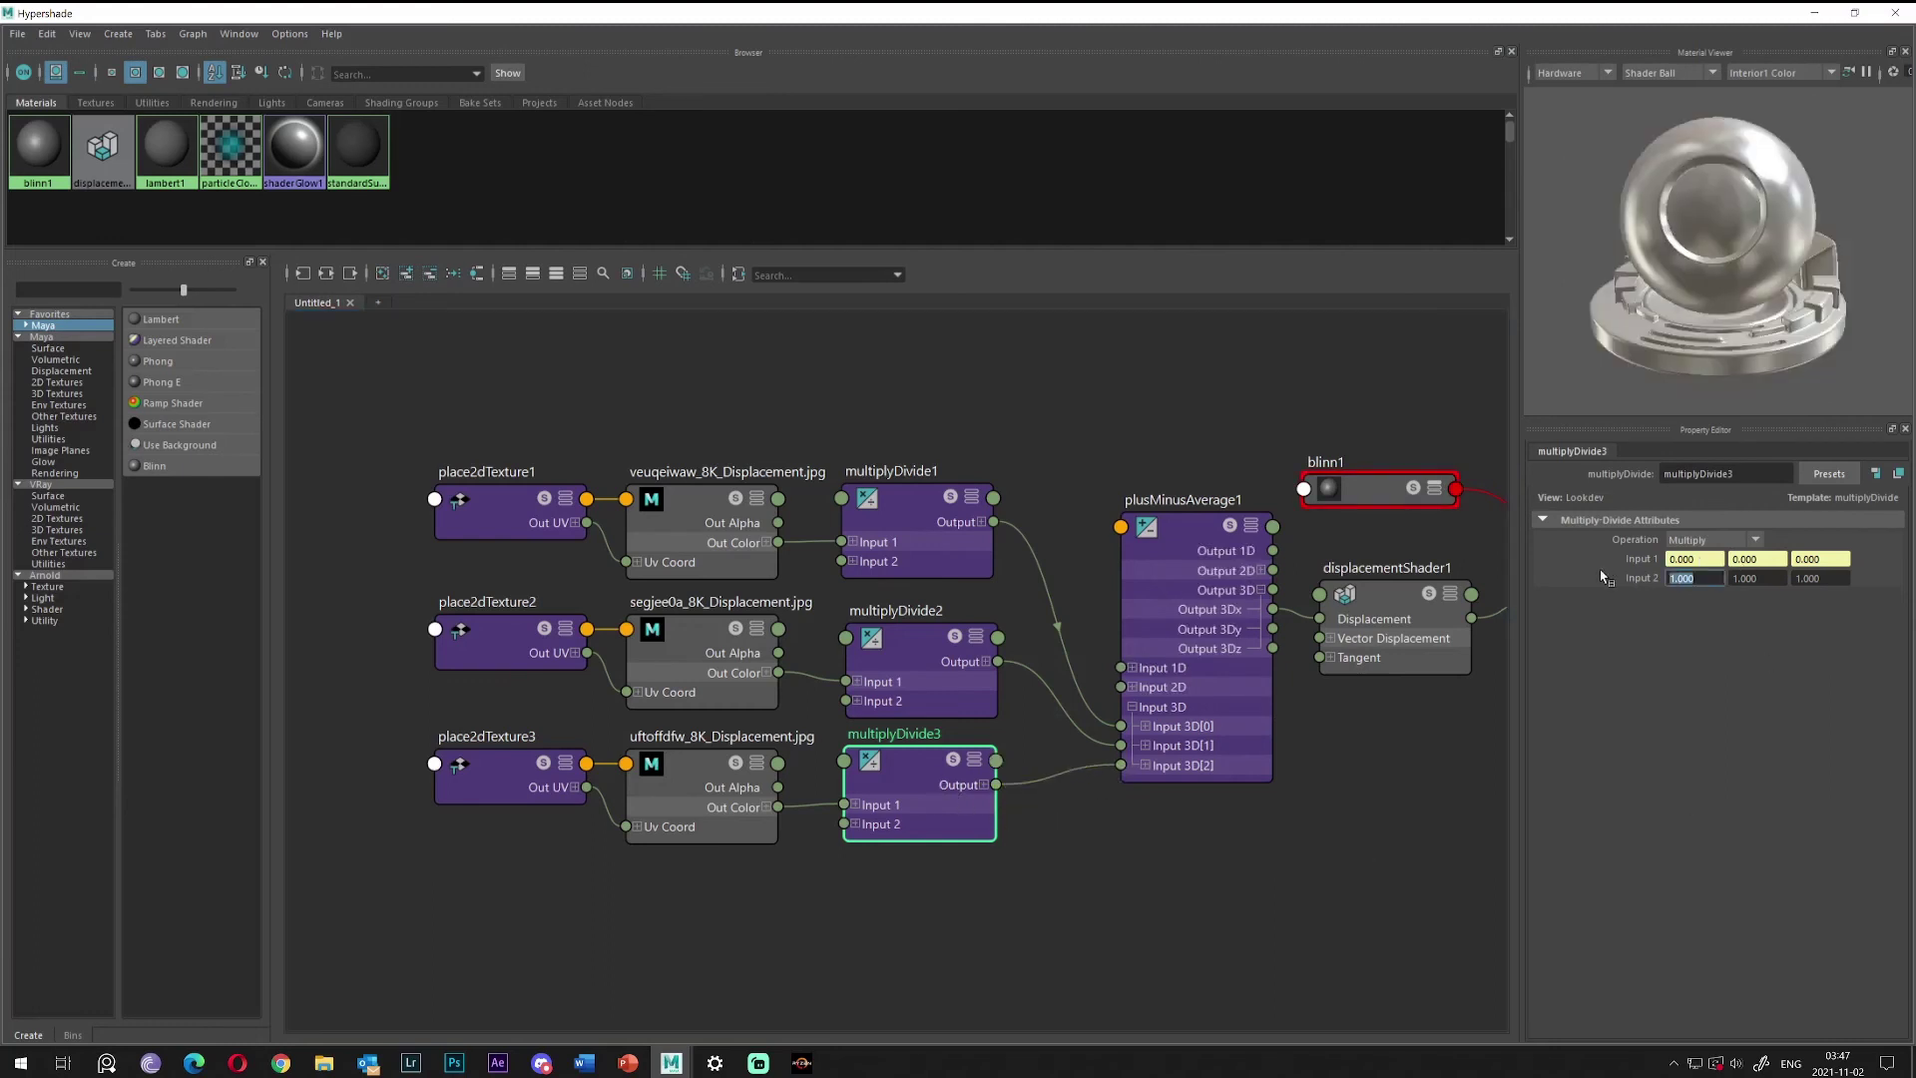
{"action": "type", "text": "0.5"}
{"action": "key", "text": "Tab"}
{"action": "type", "text": "0.5"}
{"action": "key", "text": "Tab"}
{"action": "type", "text": "0.5"}
{"action": "key", "text": "Return"}
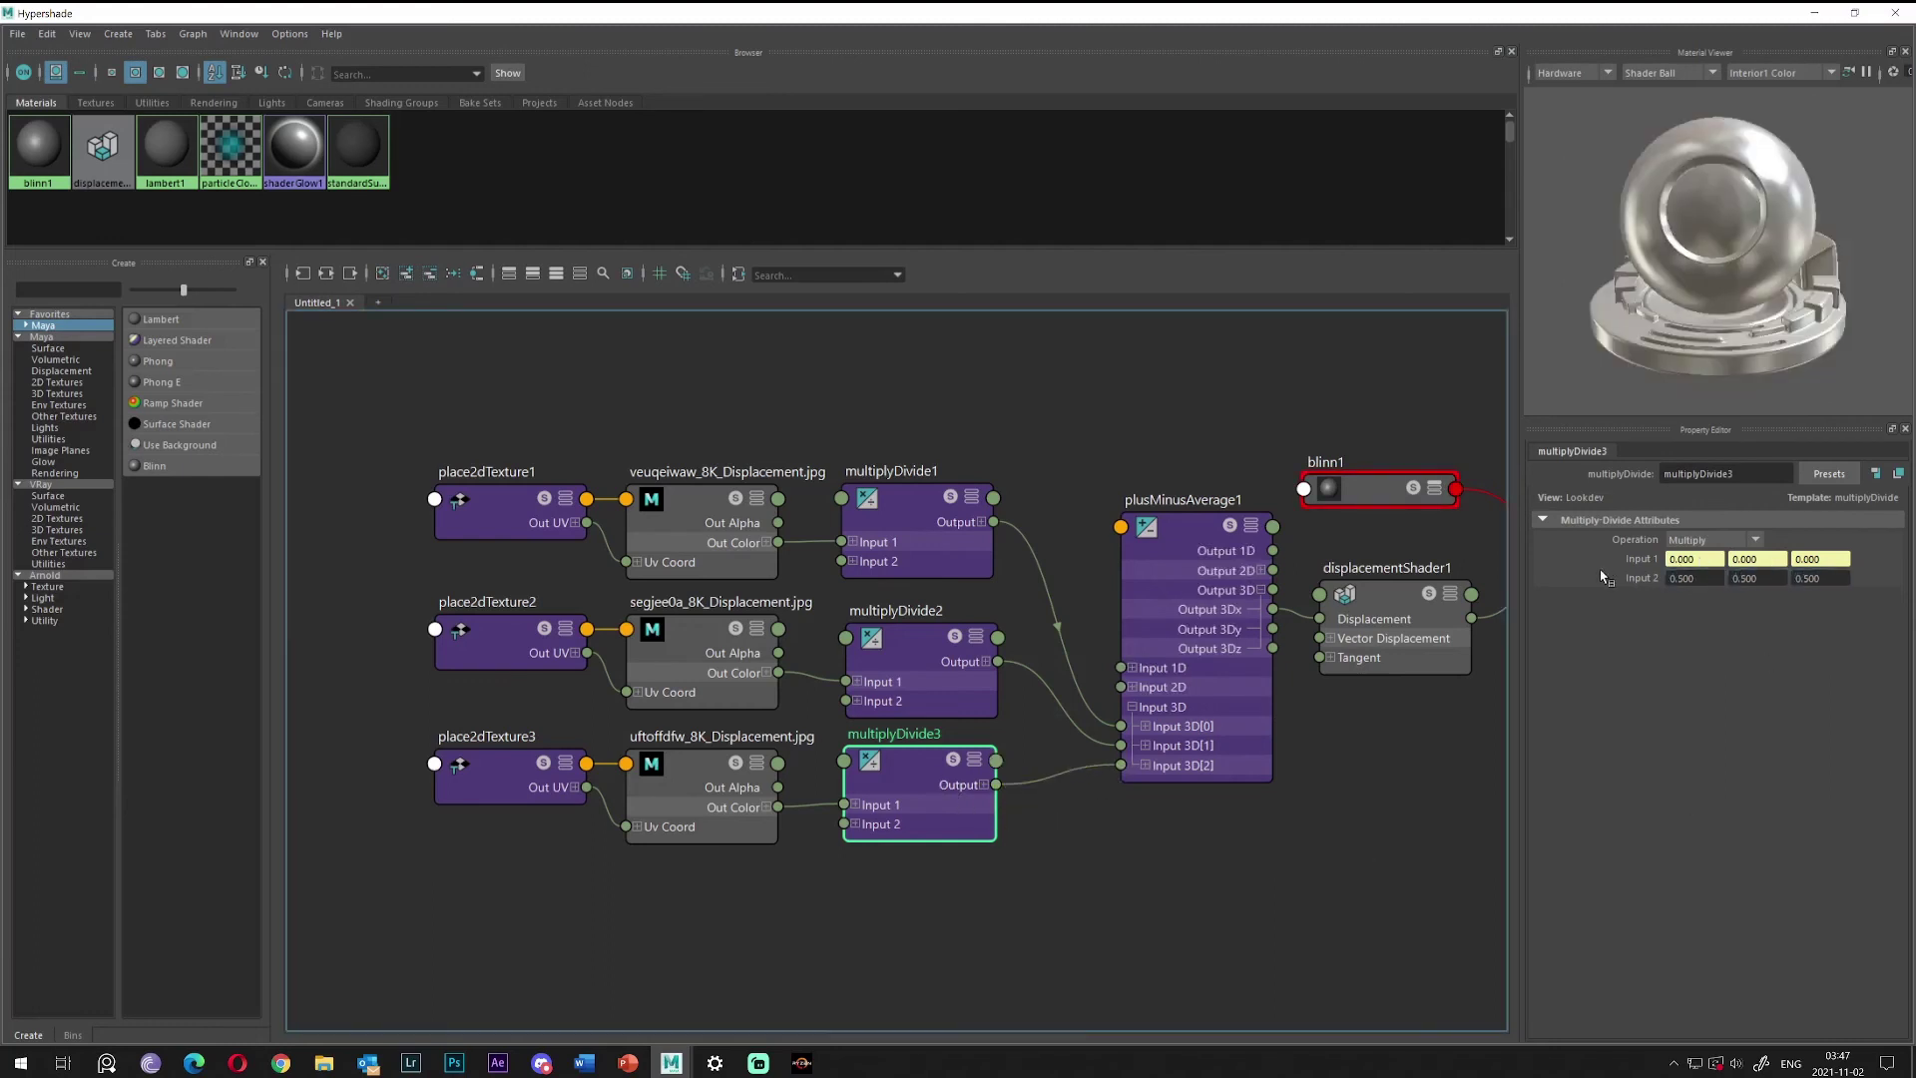
Set all three Input 2 values of multiplyDivide2 to 0.25.
{"action": "left_click", "coordinate": [918, 634]}
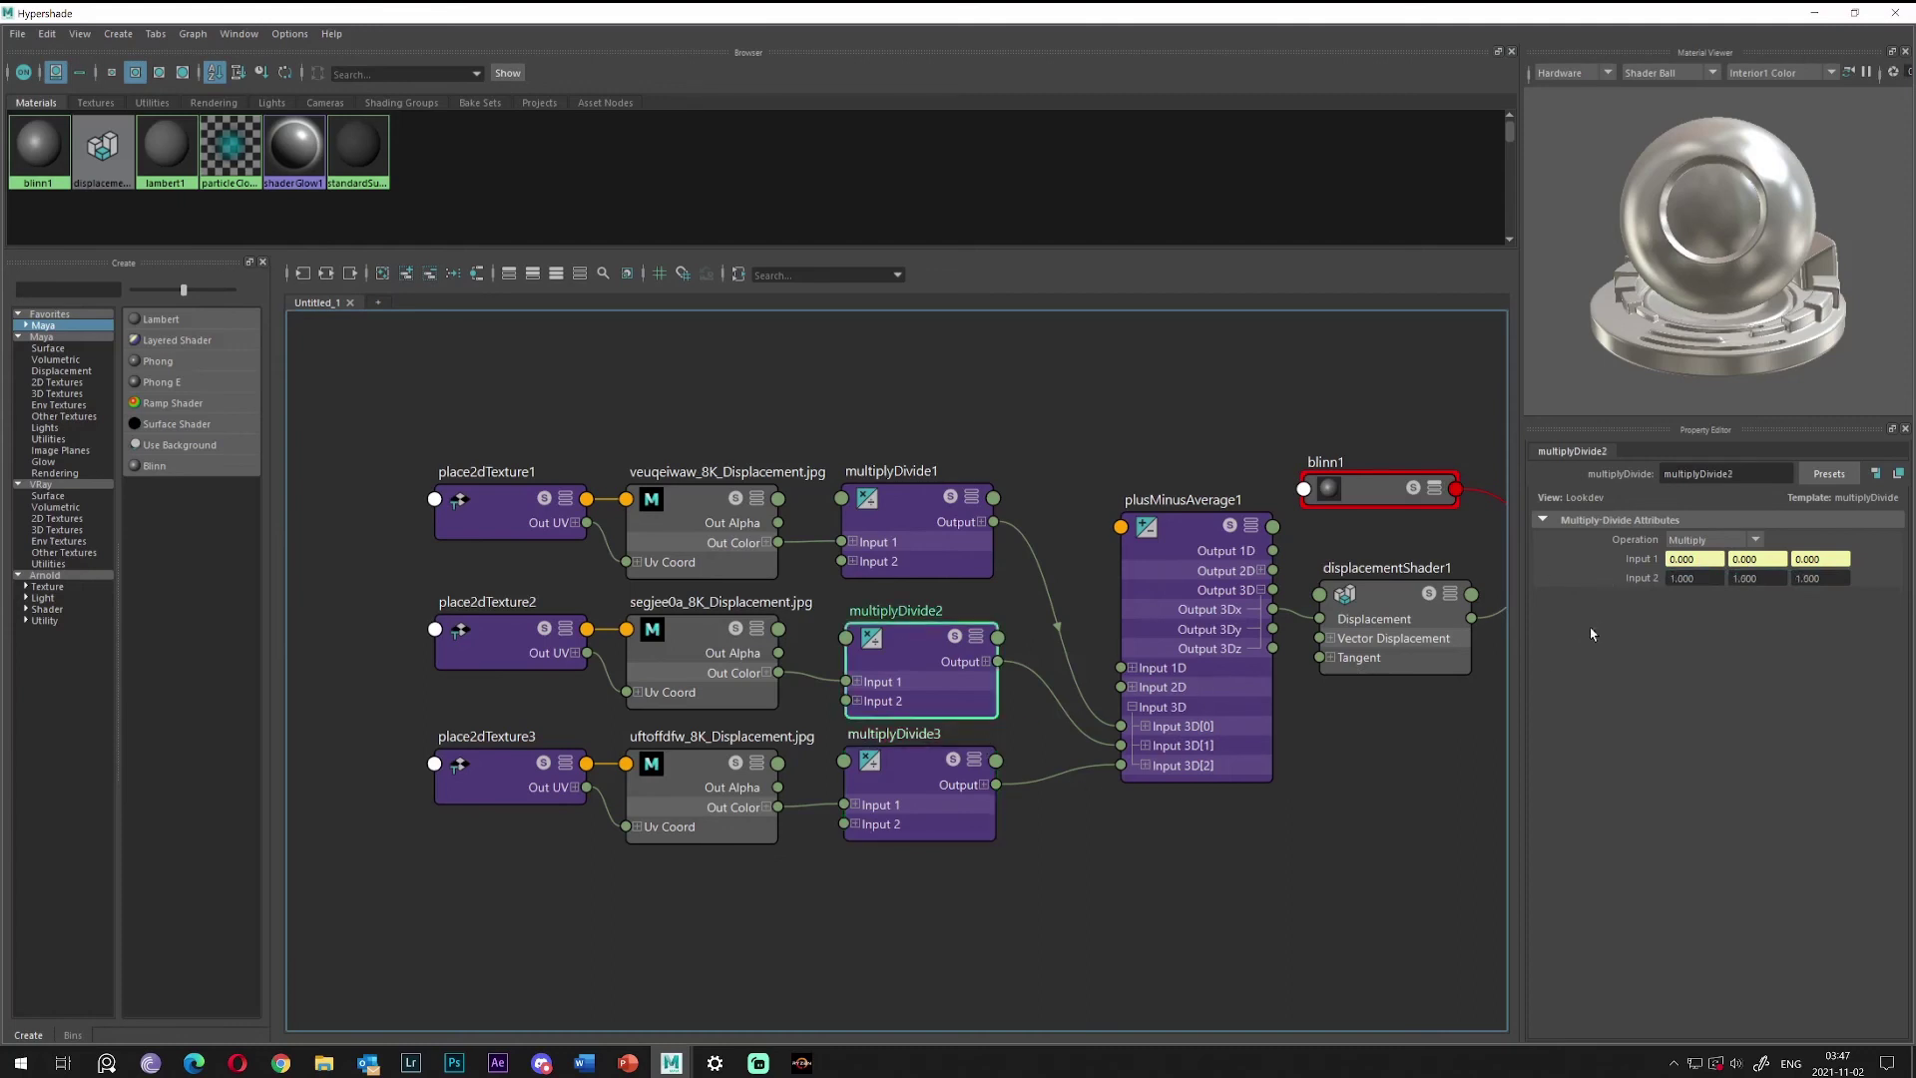
{"action": "double_click", "coordinate": [1694, 578]}
{"action": "type", "text": ".25"}
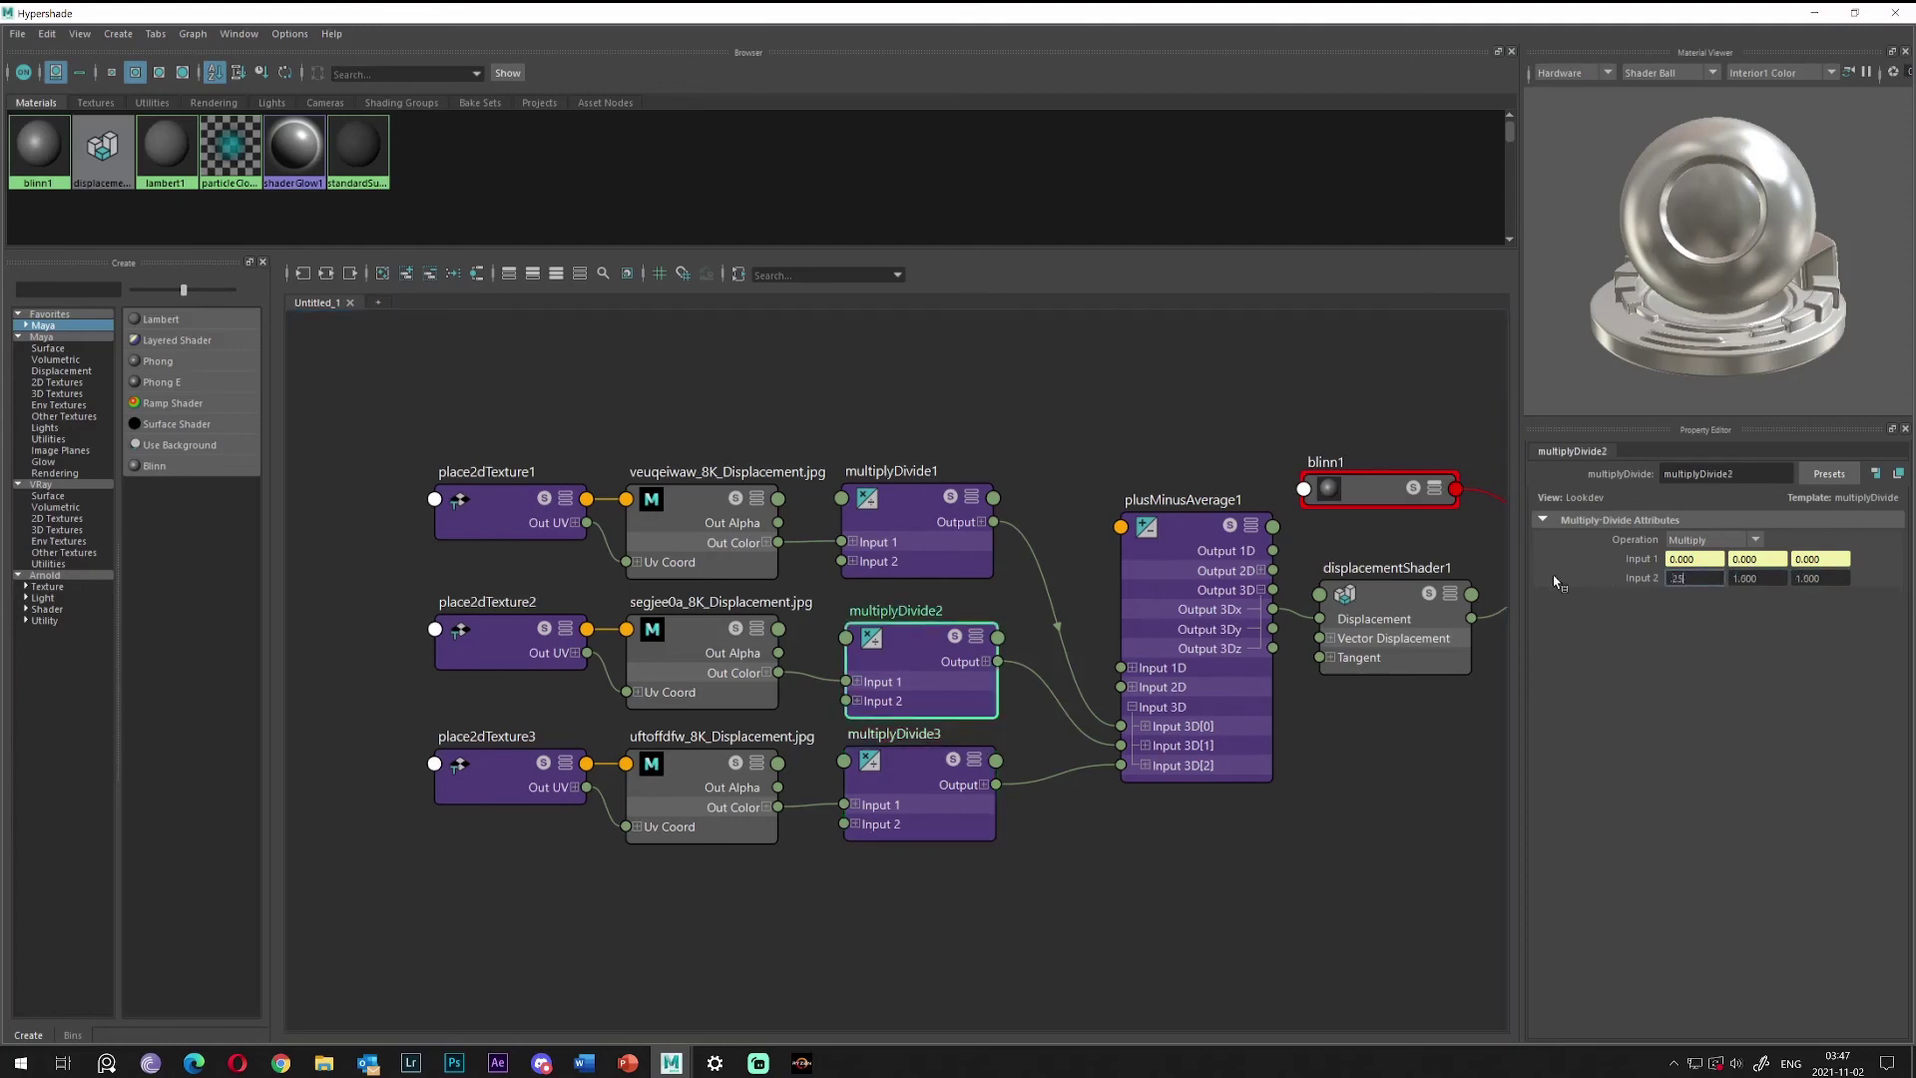
{"action": "key", "text": "Tab"}
{"action": "type", "text": ".25"}
{"action": "key", "text": "Tab"}
{"action": "type", "text": ".25"}
{"action": "key", "text": "Return"}
Set all three Input 2 values of multiplyDivide1 to 0.1.
{"action": "left_click", "coordinate": [921, 511]}
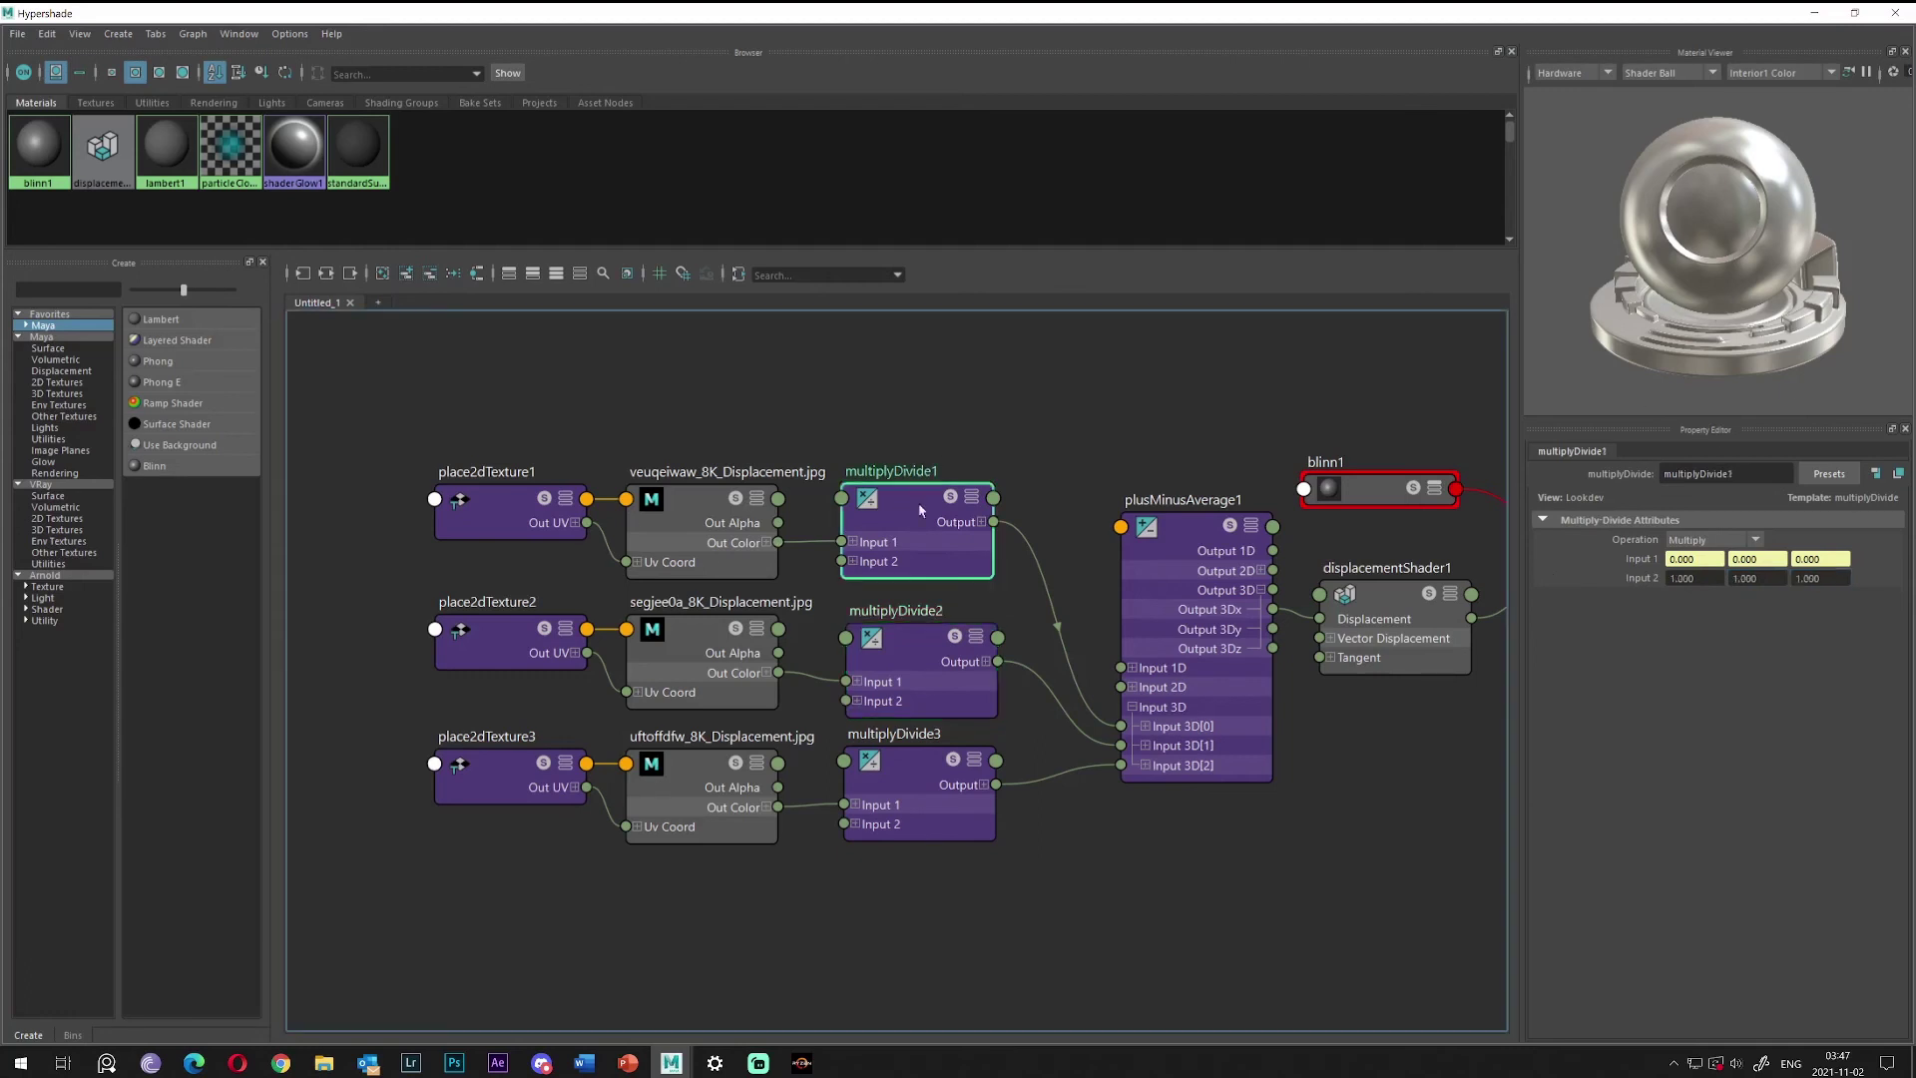
{"action": "double_click", "coordinate": [1697, 578]}
{"action": "type", "text": ".1"}
{"action": "key", "text": "Tab"}
{"action": "type", "text": ".1"}
{"action": "key", "text": "Tab"}
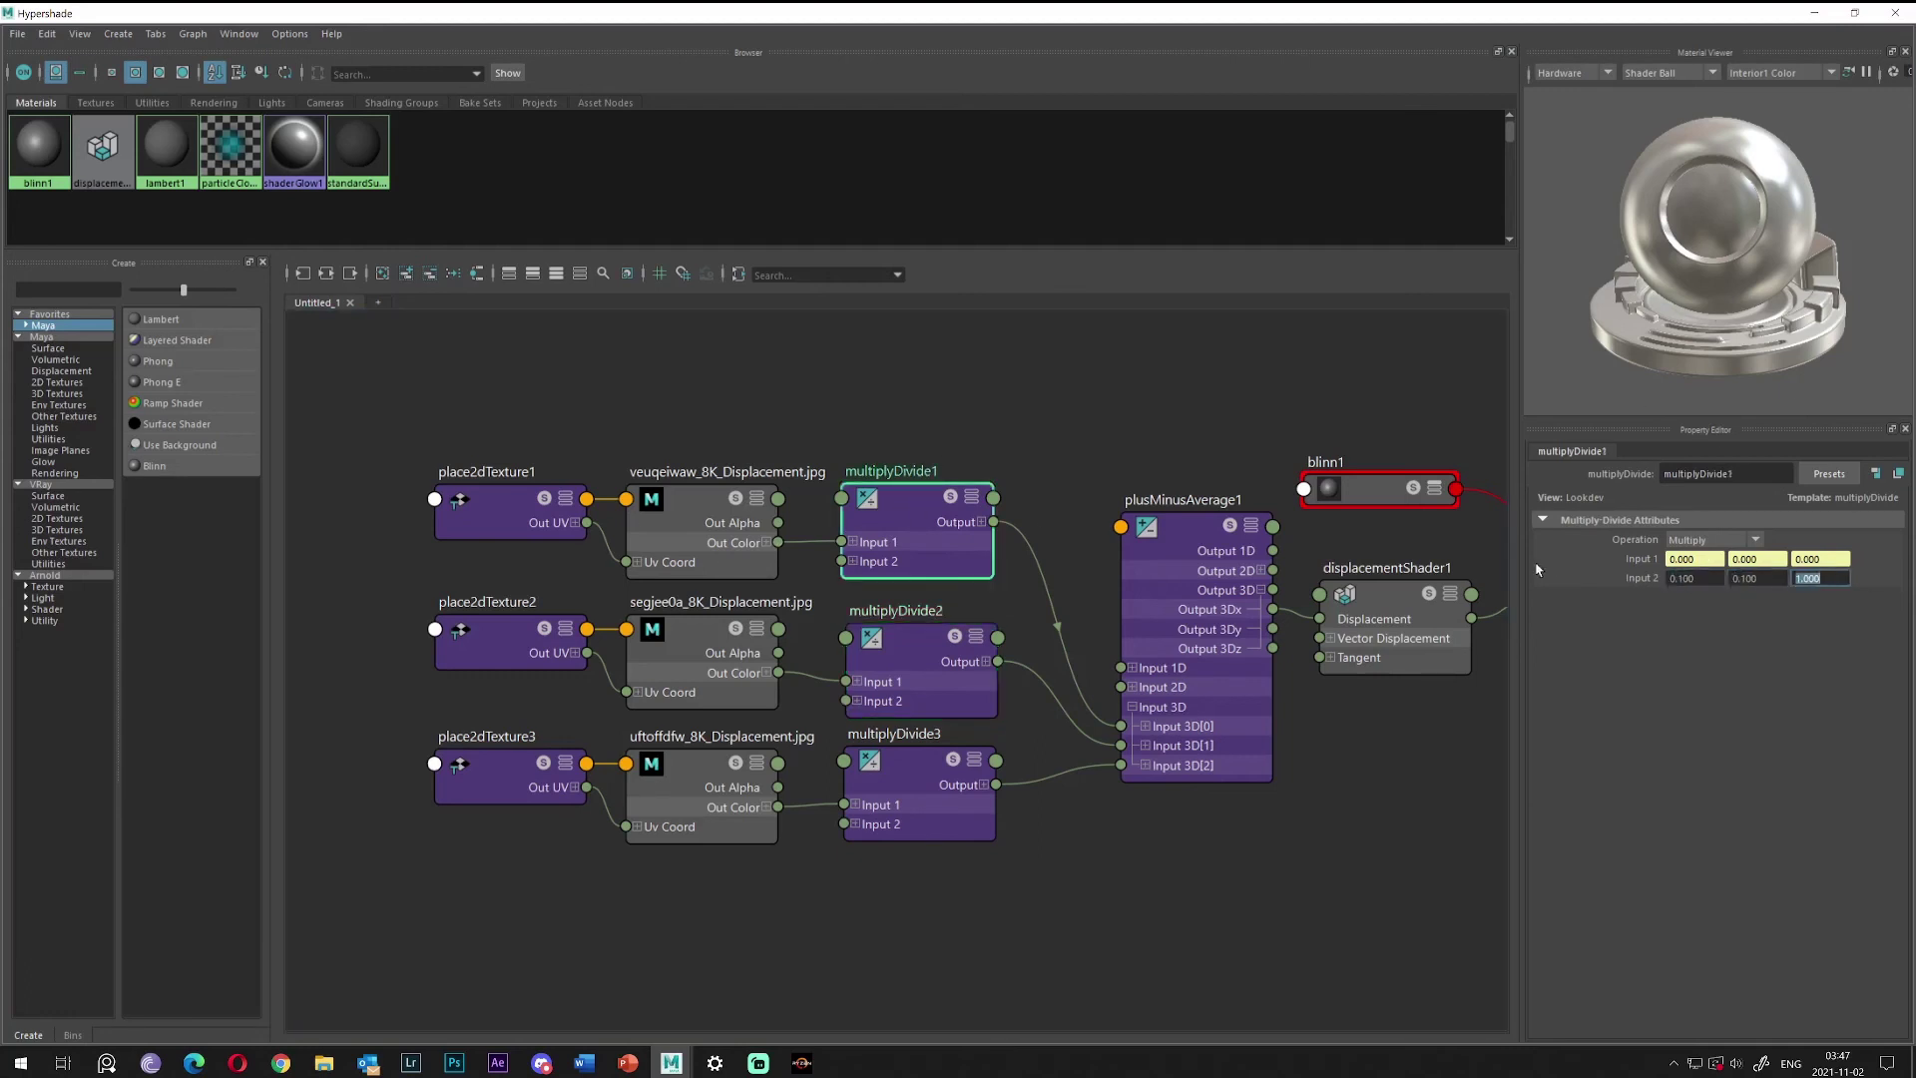
{"action": "type", "text": ".1"}
{"action": "key", "text": "Return"}
Hide the Hypershade, render the plane in the V-Ray frame buffer and inspect its combined displacement up close near one corner.
{"action": "left_click", "coordinate": [1813, 13]}
{"action": "left_click", "coordinate": [1793, 96]}
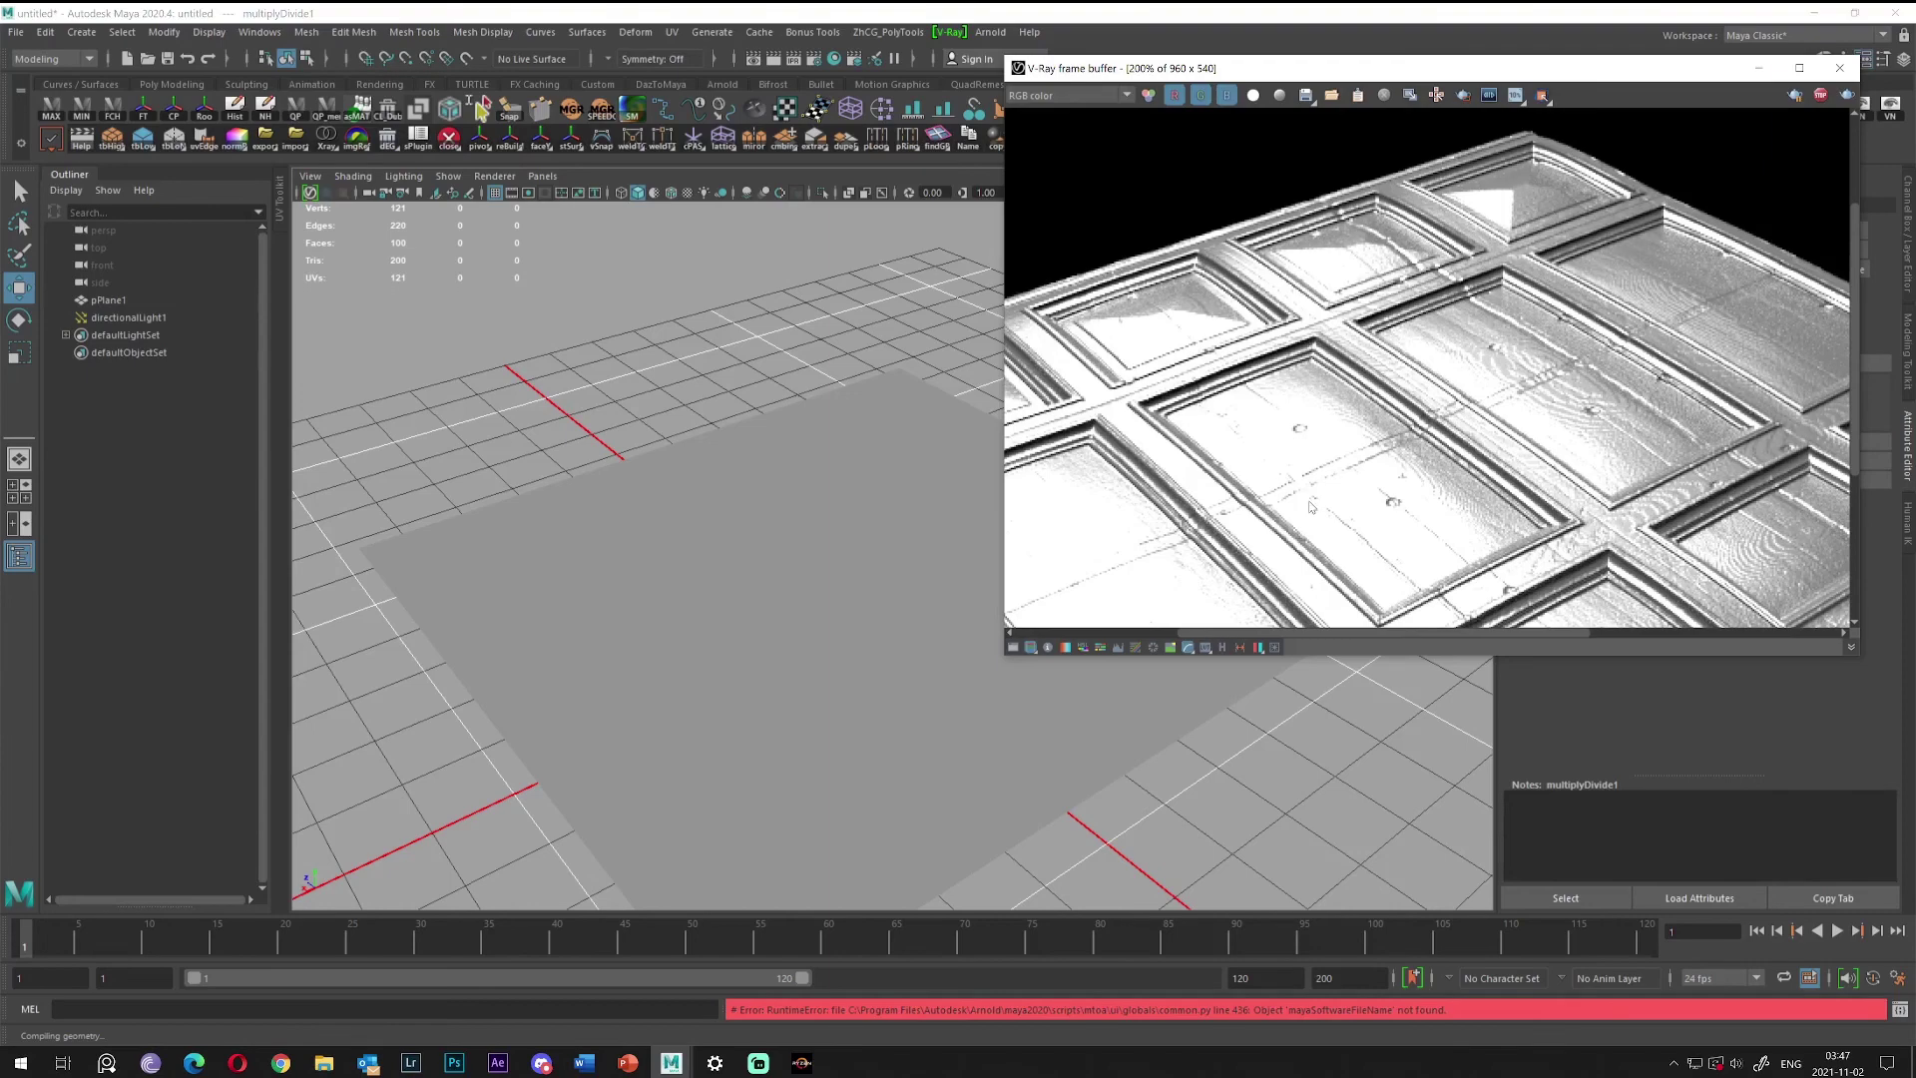
{"action": "scroll", "coordinate": [1148, 569], "scroll_direction": "down", "scroll_amount": 1}
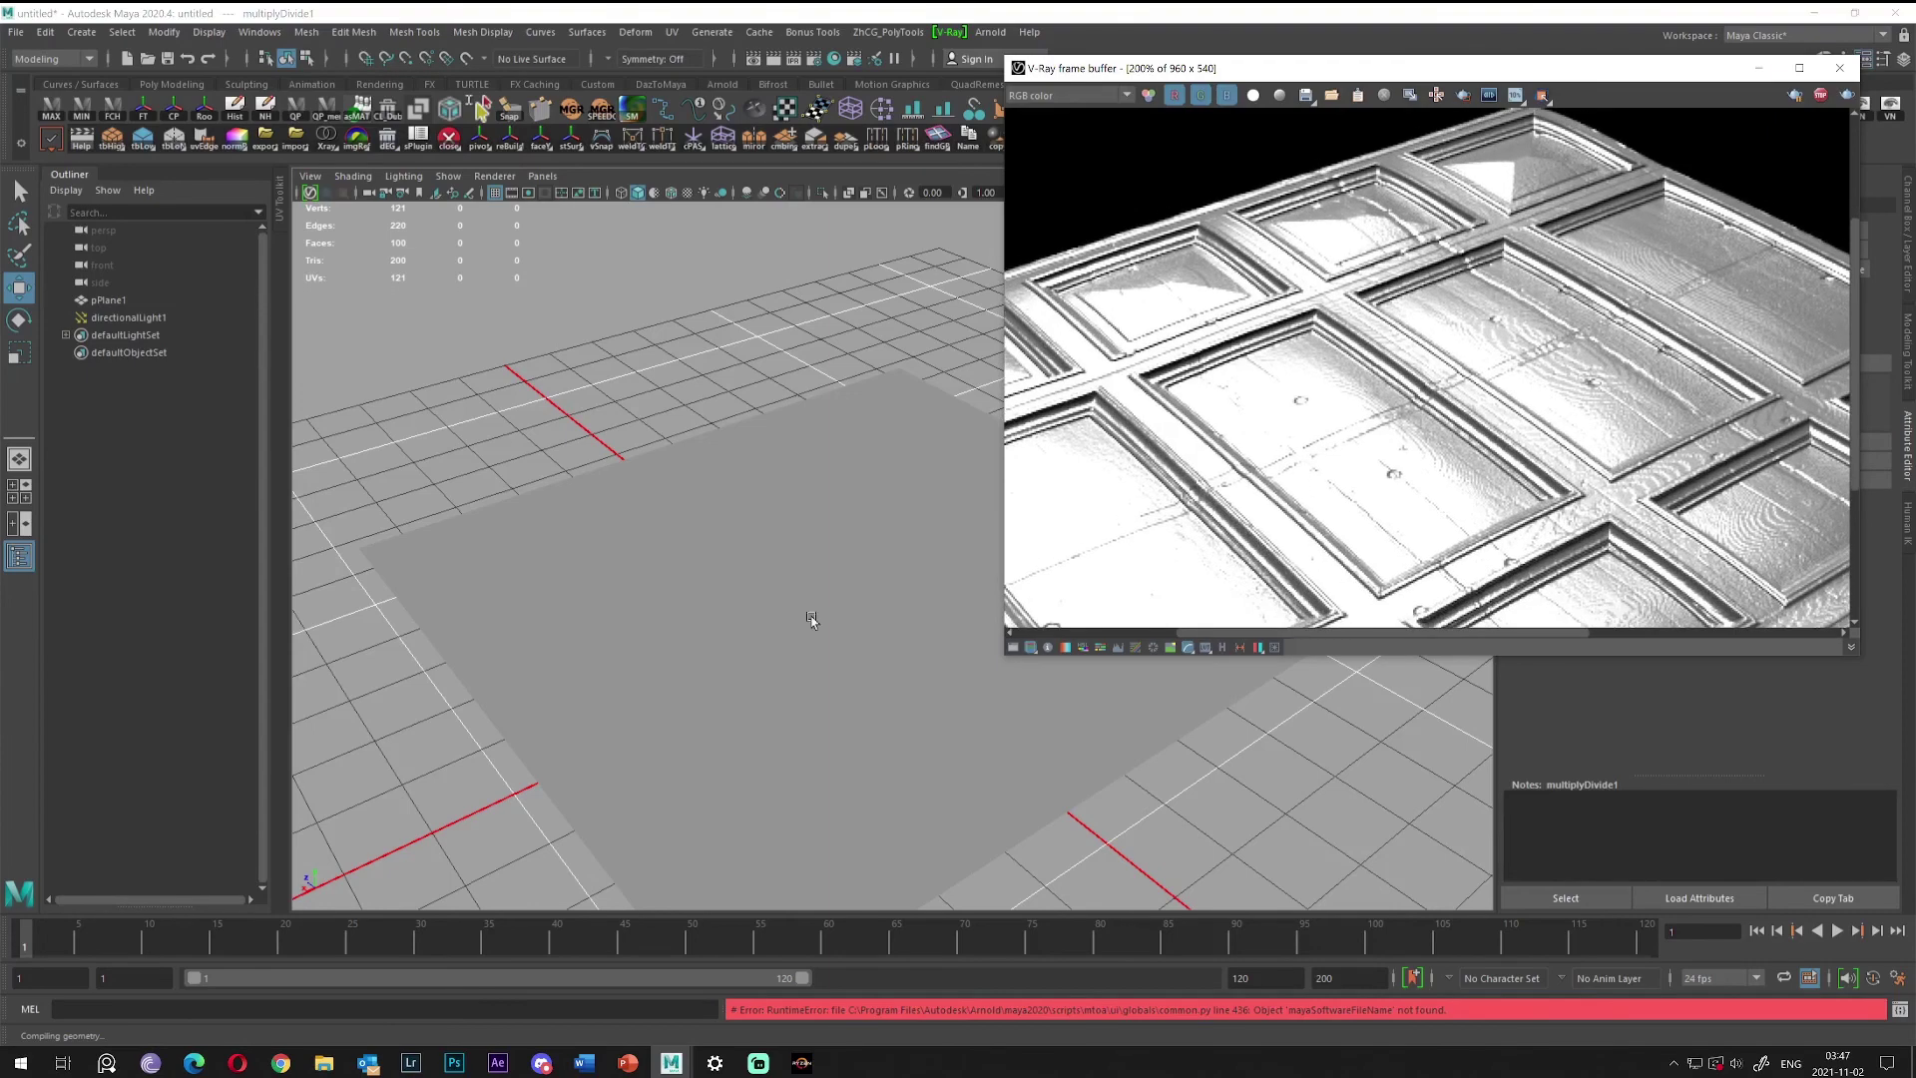
{"action": "right_click_drag", "start_coordinate": [579, 778], "coordinate": [664, 826], "text": "alt"}
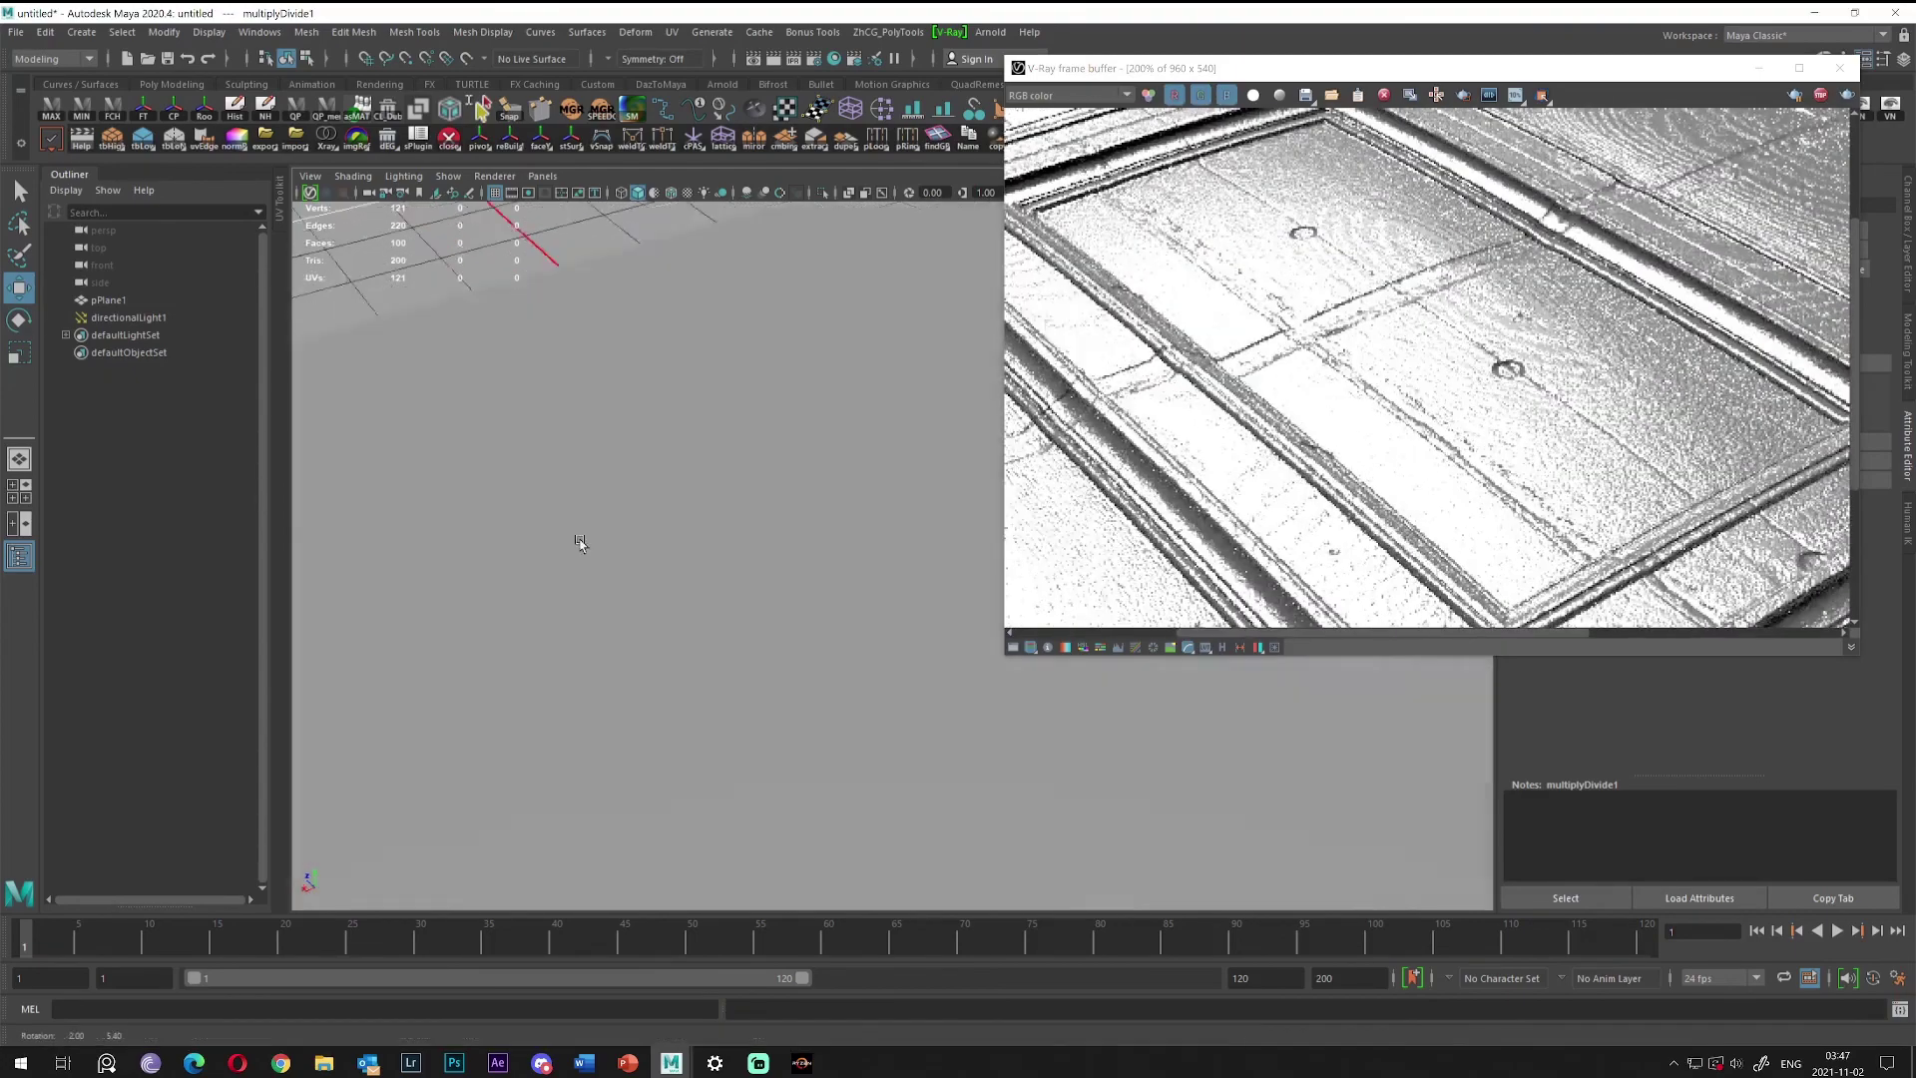
{"action": "right_click_drag", "start_coordinate": [578, 543], "coordinate": [770, 577], "text": "alt"}
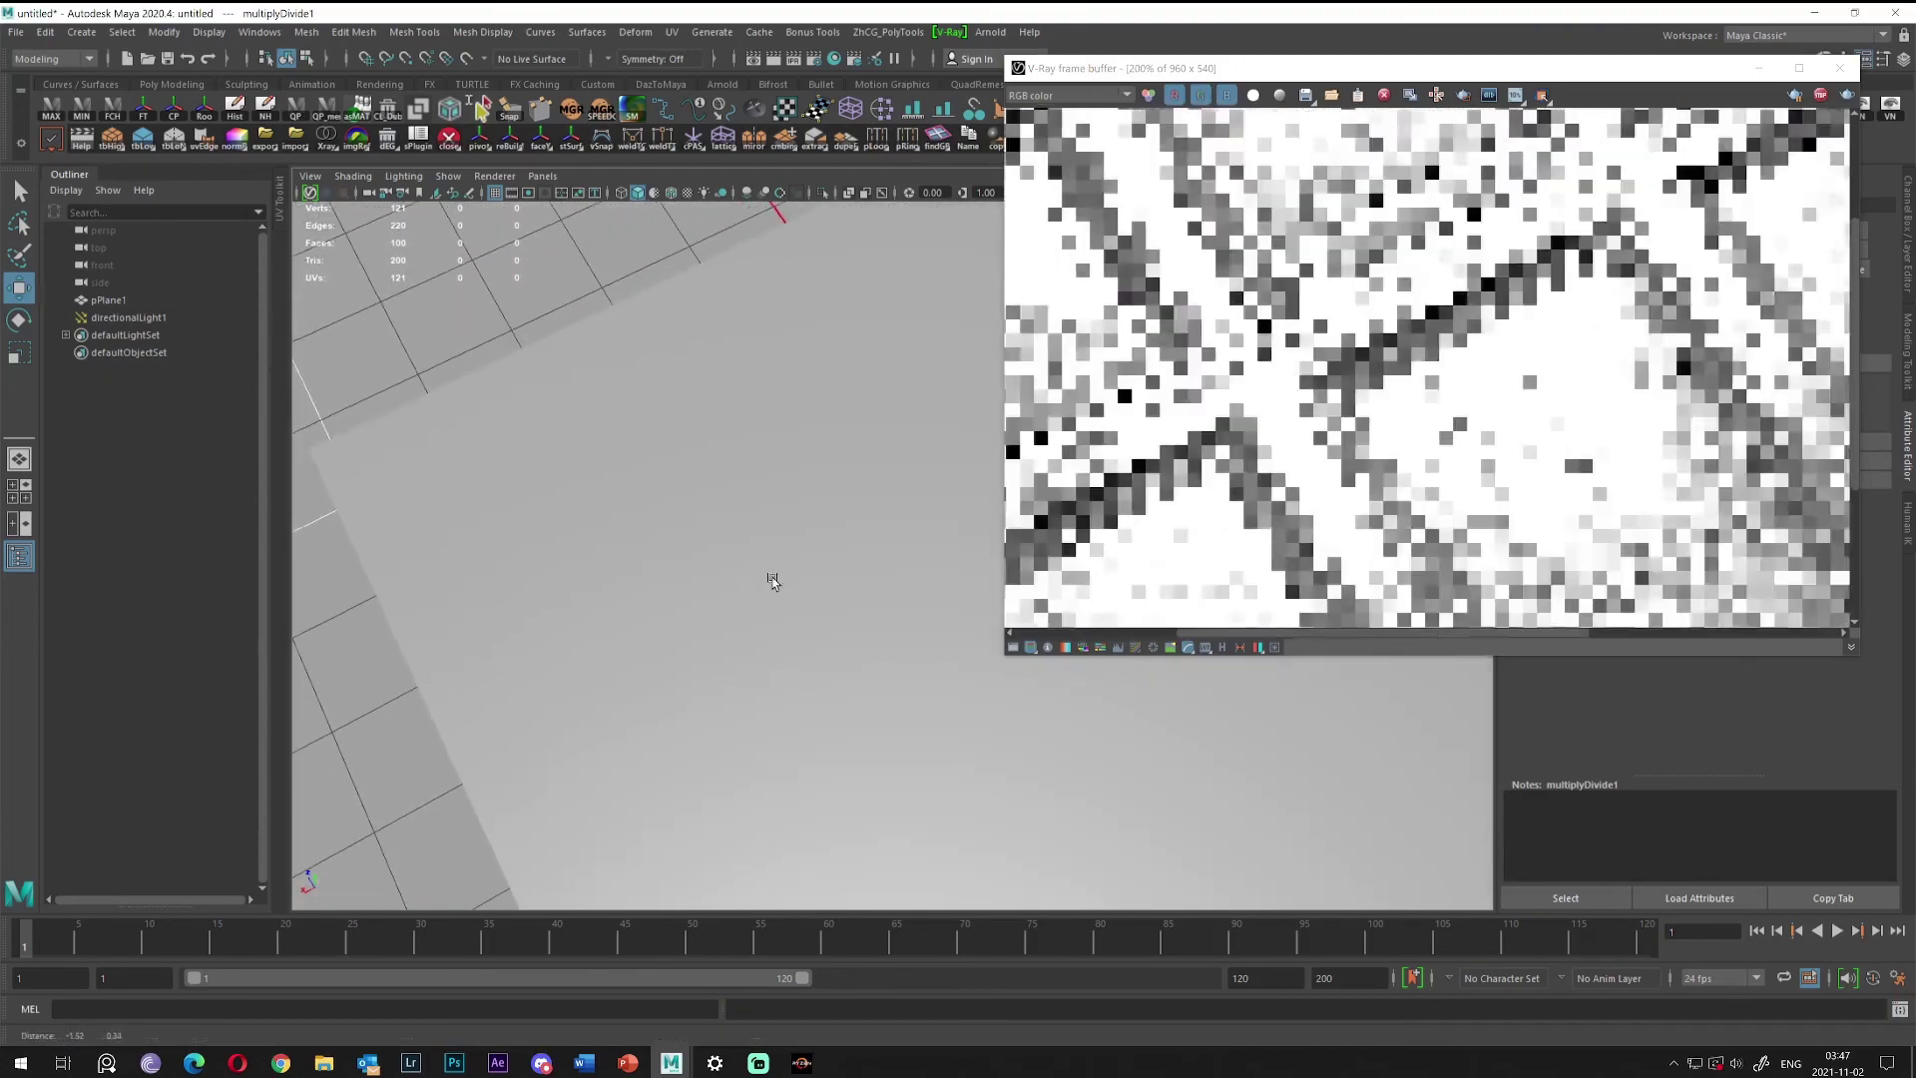
{"action": "middle_click_drag", "start_coordinate": [832, 465], "coordinate": [984, 464], "text": "alt"}
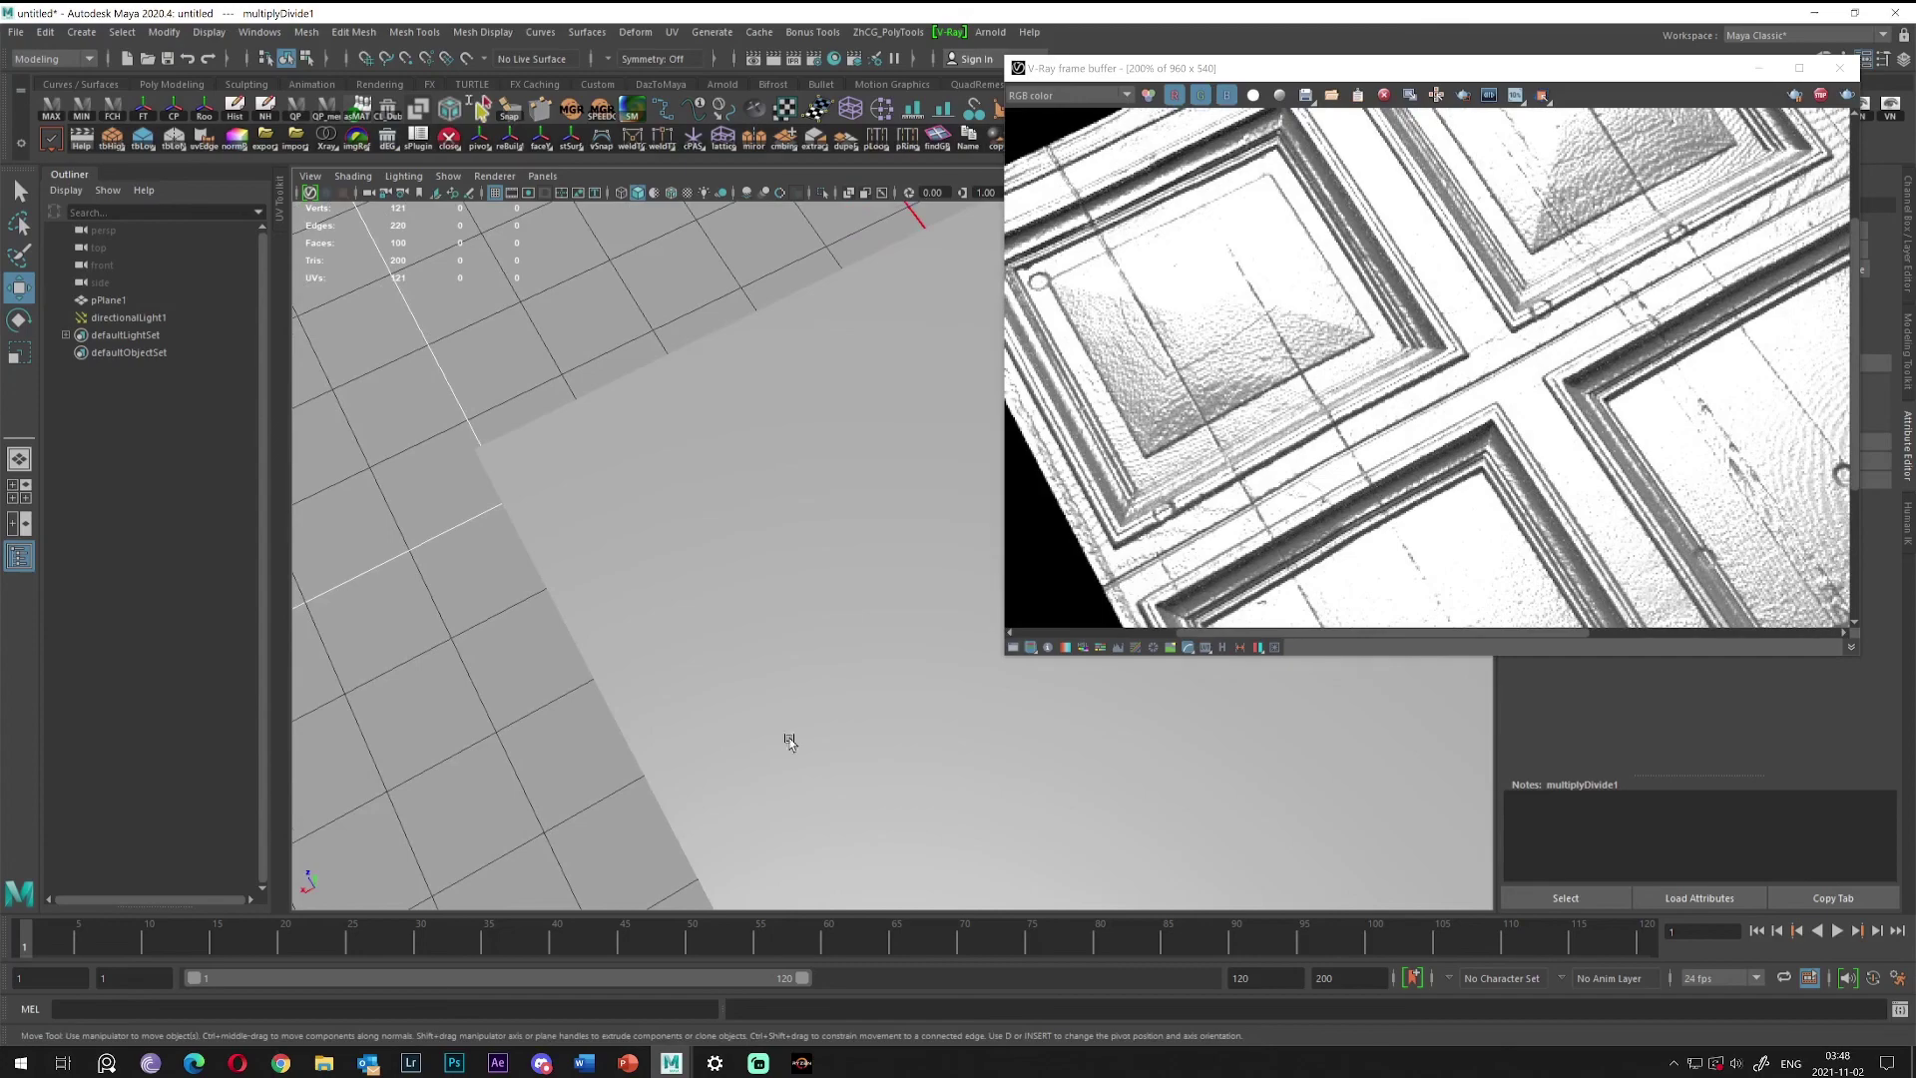
Reopen the Hypershade and set all three Input 2 values of multiplyDivide1 to 1.
{"action": "left_click", "coordinate": [835, 58]}
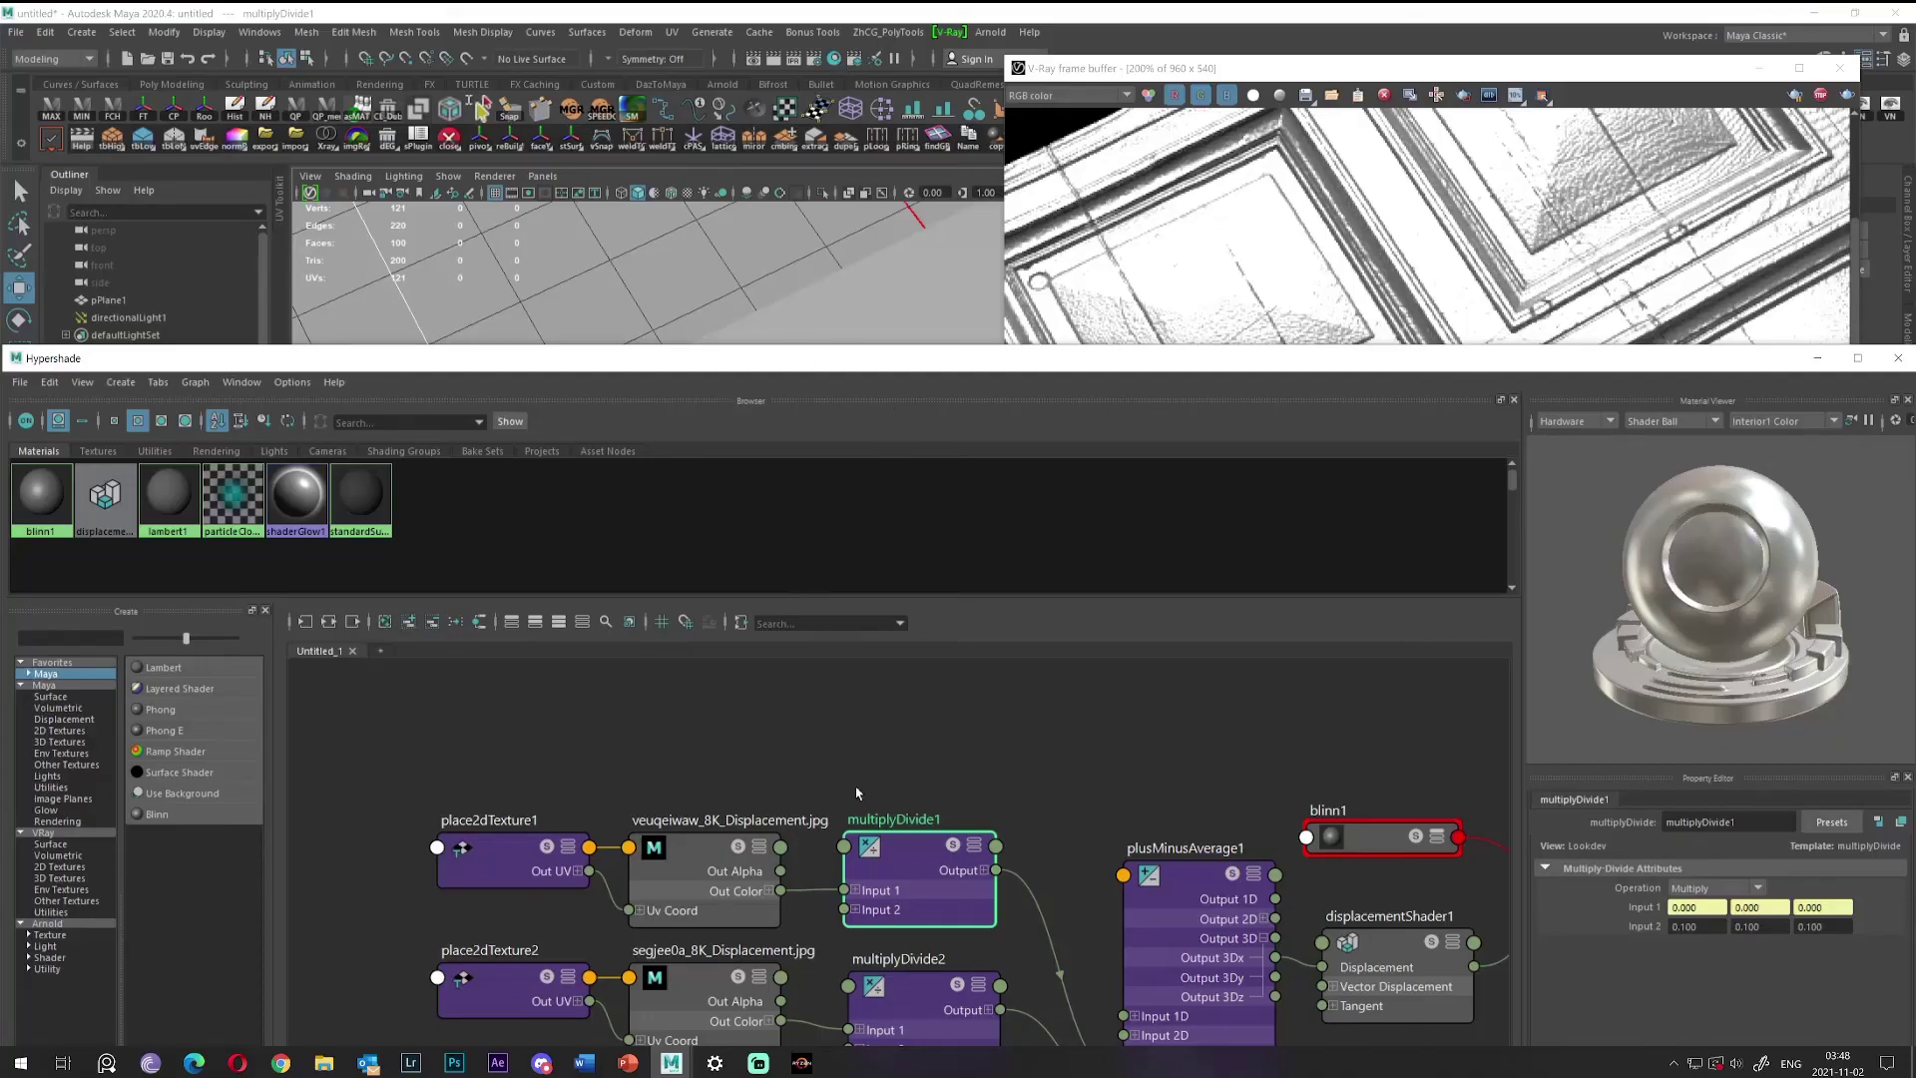
{"action": "left_click", "coordinate": [906, 840]}
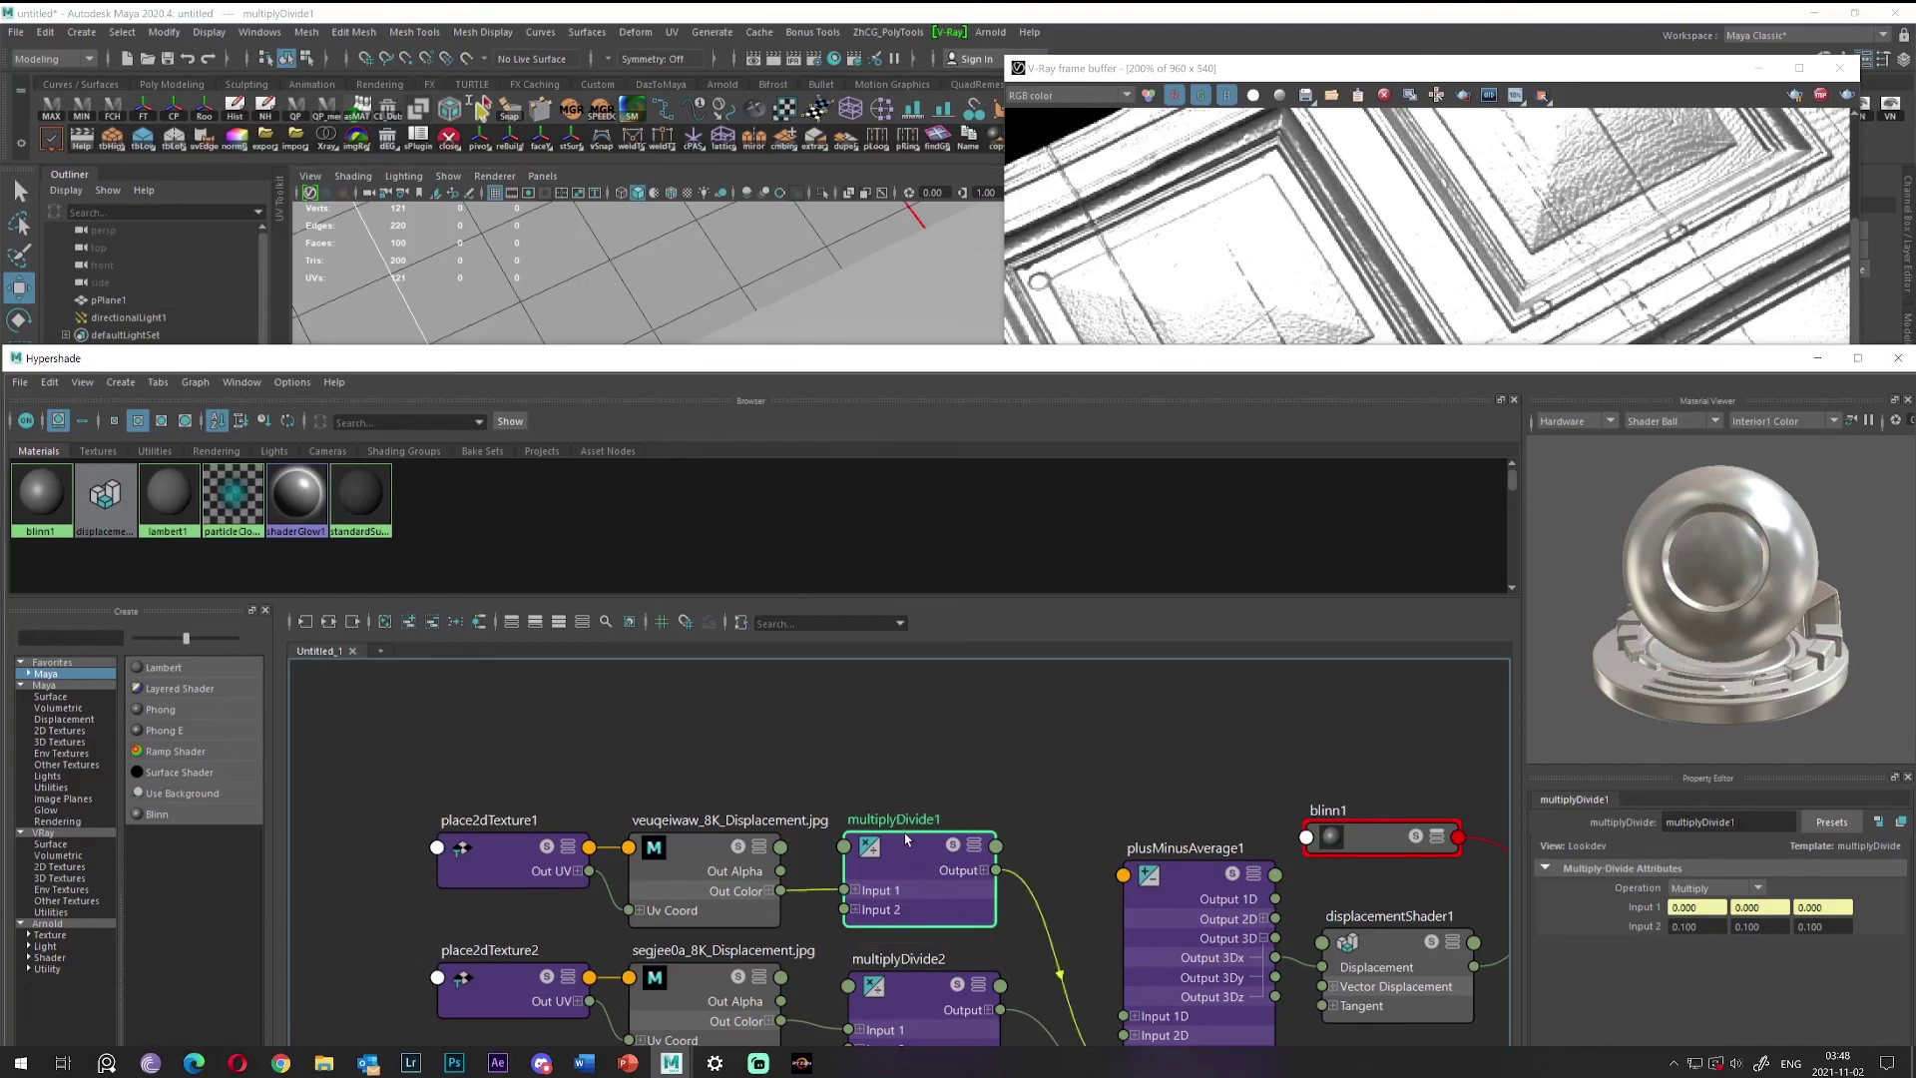
{"action": "left_click_drag", "start_coordinate": [905, 839], "coordinate": [912, 844]}
{"action": "left_click_drag", "start_coordinate": [1699, 927], "coordinate": [1609, 934]}
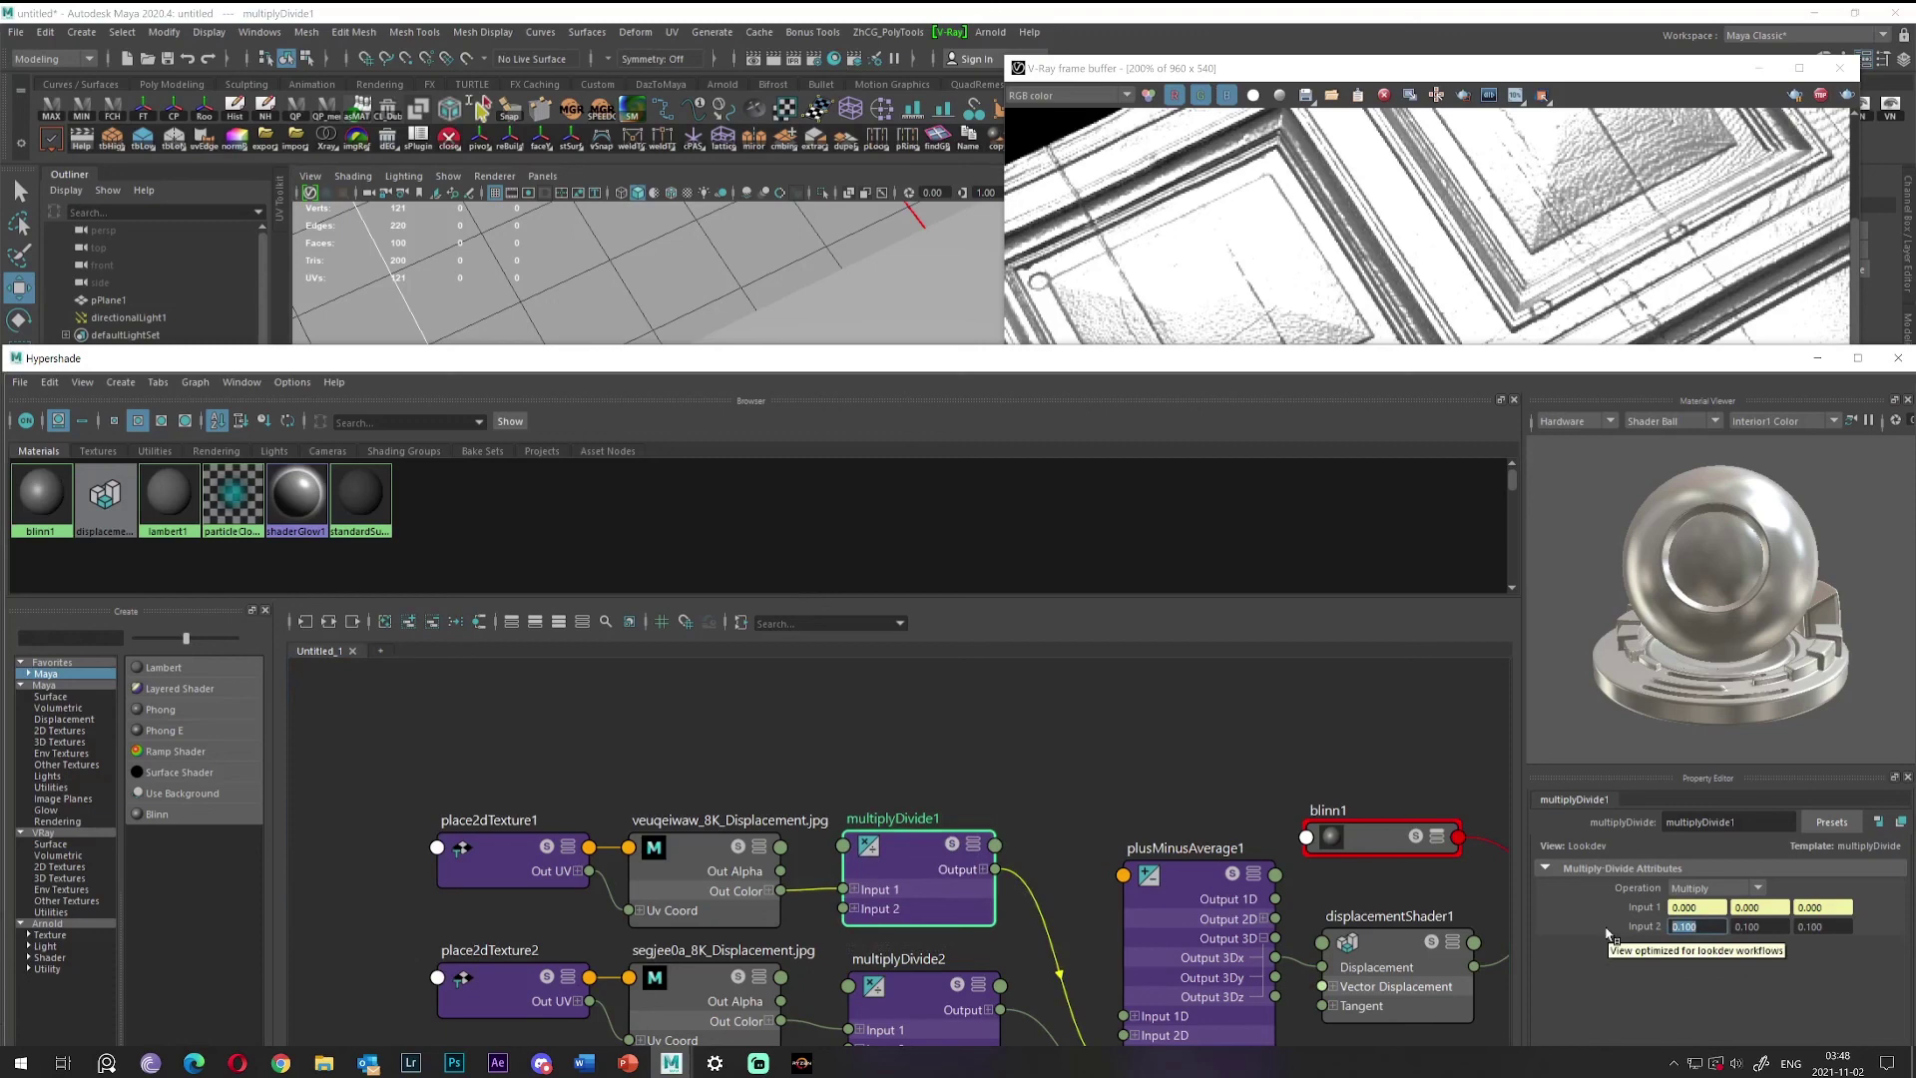
{"action": "type", "text": "1"}
{"action": "key", "text": "Tab"}
{"action": "type", "text": "1"}
{"action": "key", "text": "Tab"}
{"action": "type", "text": "1"}
{"action": "key", "text": "Return"}
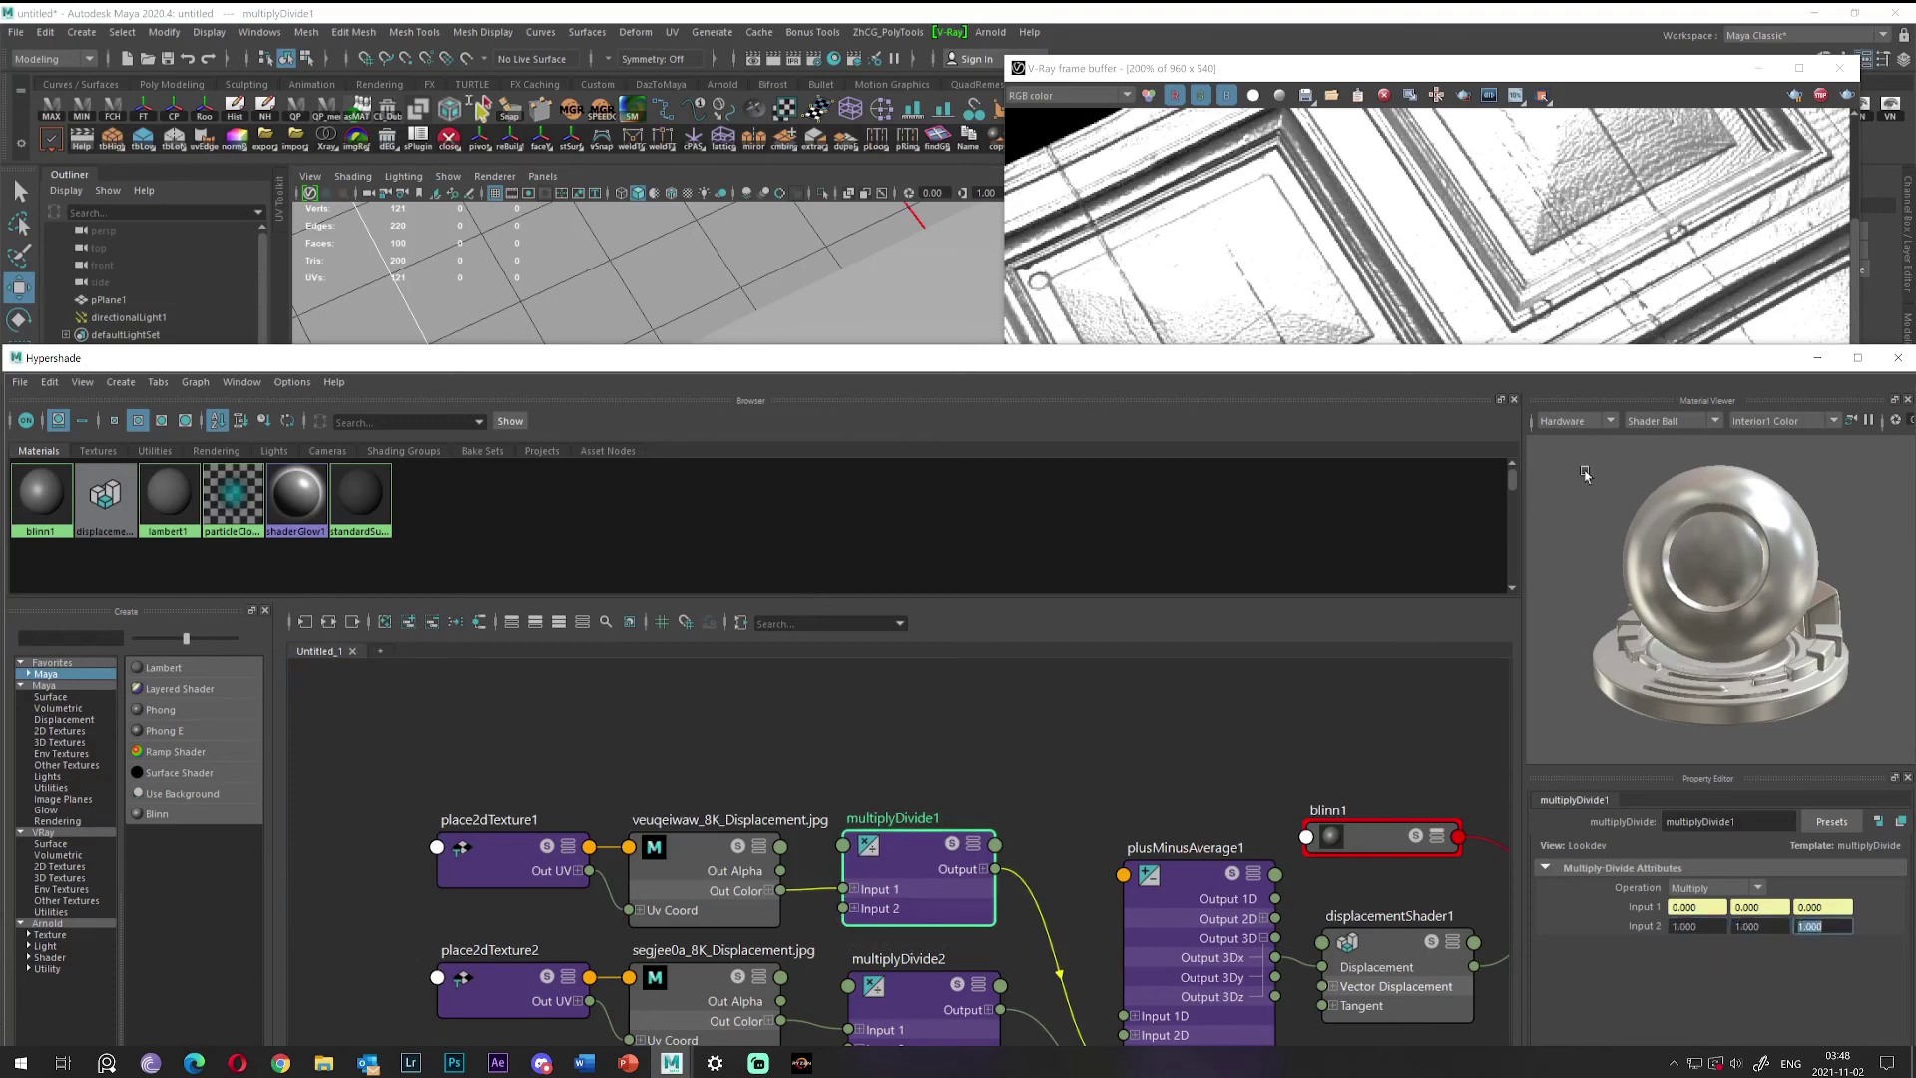
Examine the updated displacement render in the V-Ray frame buffer at 100% and 50% zoom.
{"action": "left_click", "coordinate": [1508, 282]}
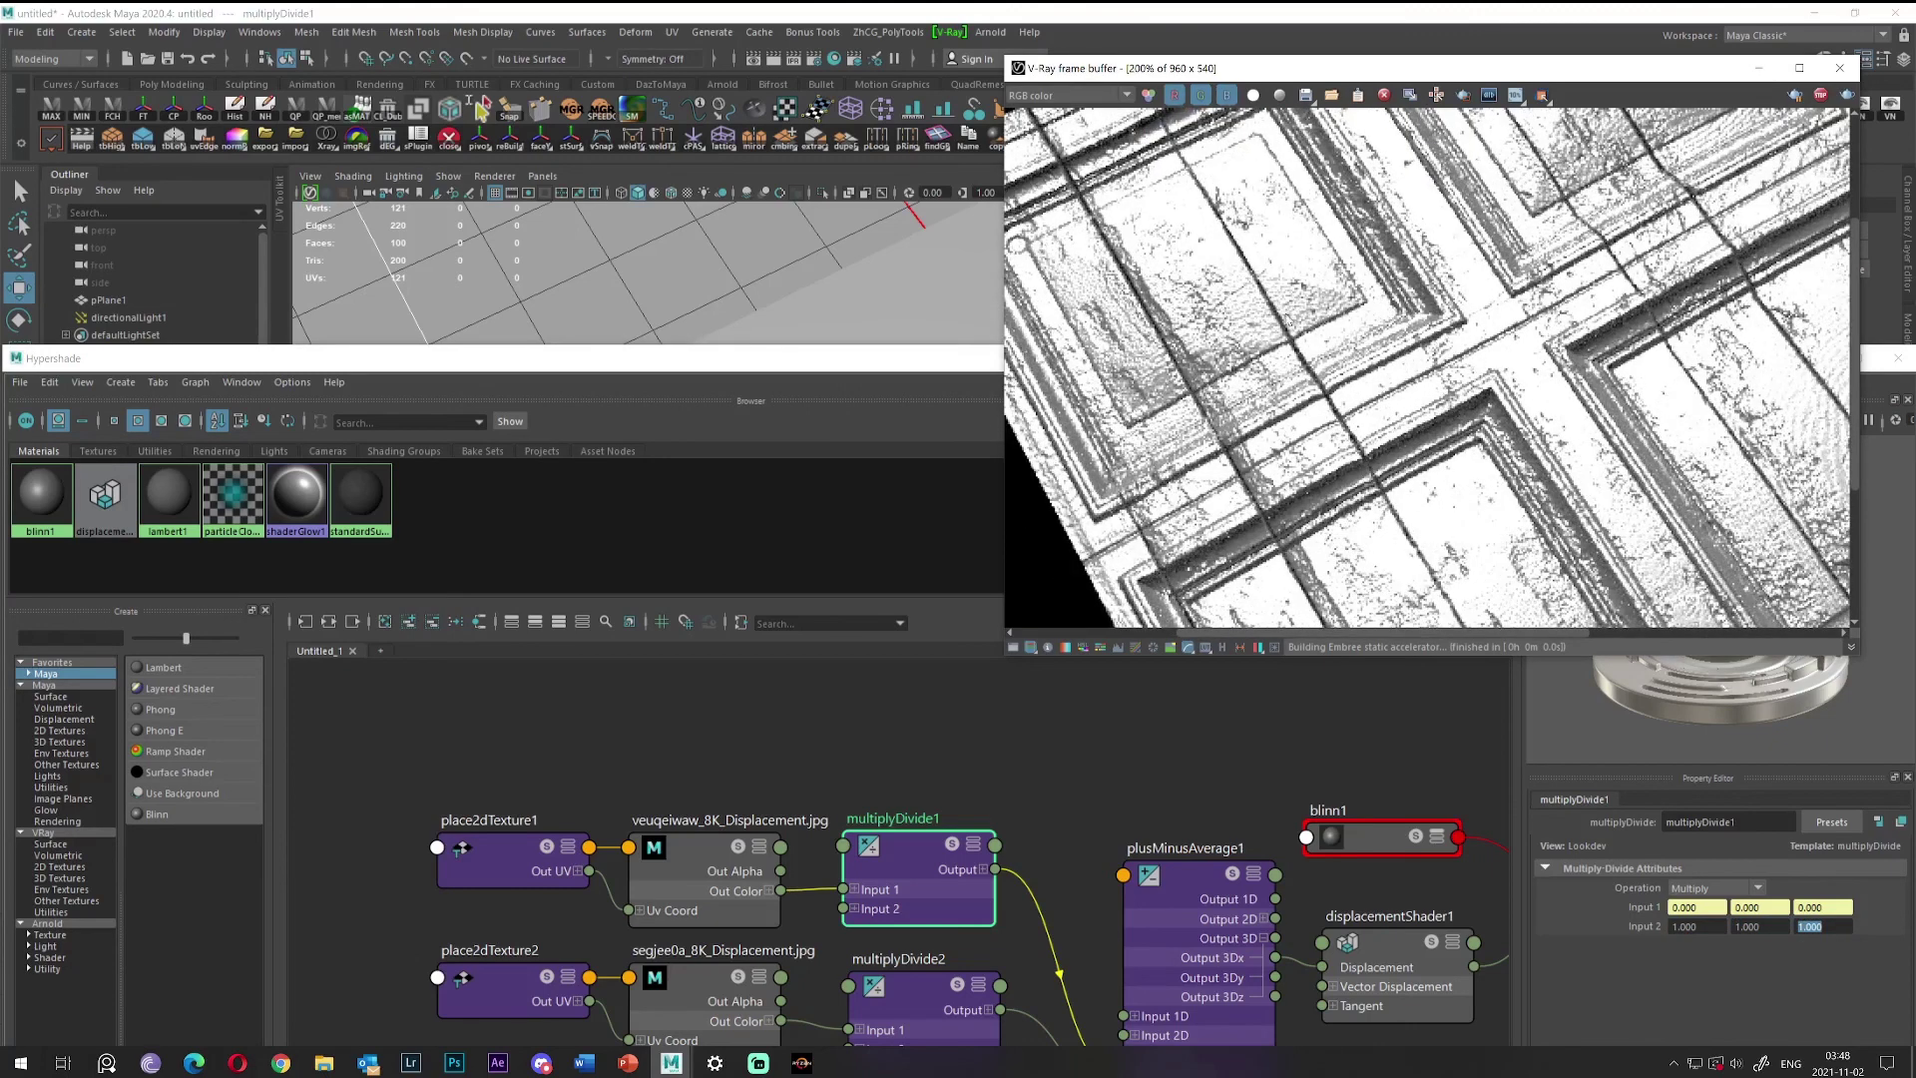
{"action": "scroll", "coordinate": [1272, 356], "scroll_direction": "down", "scroll_amount": 1}
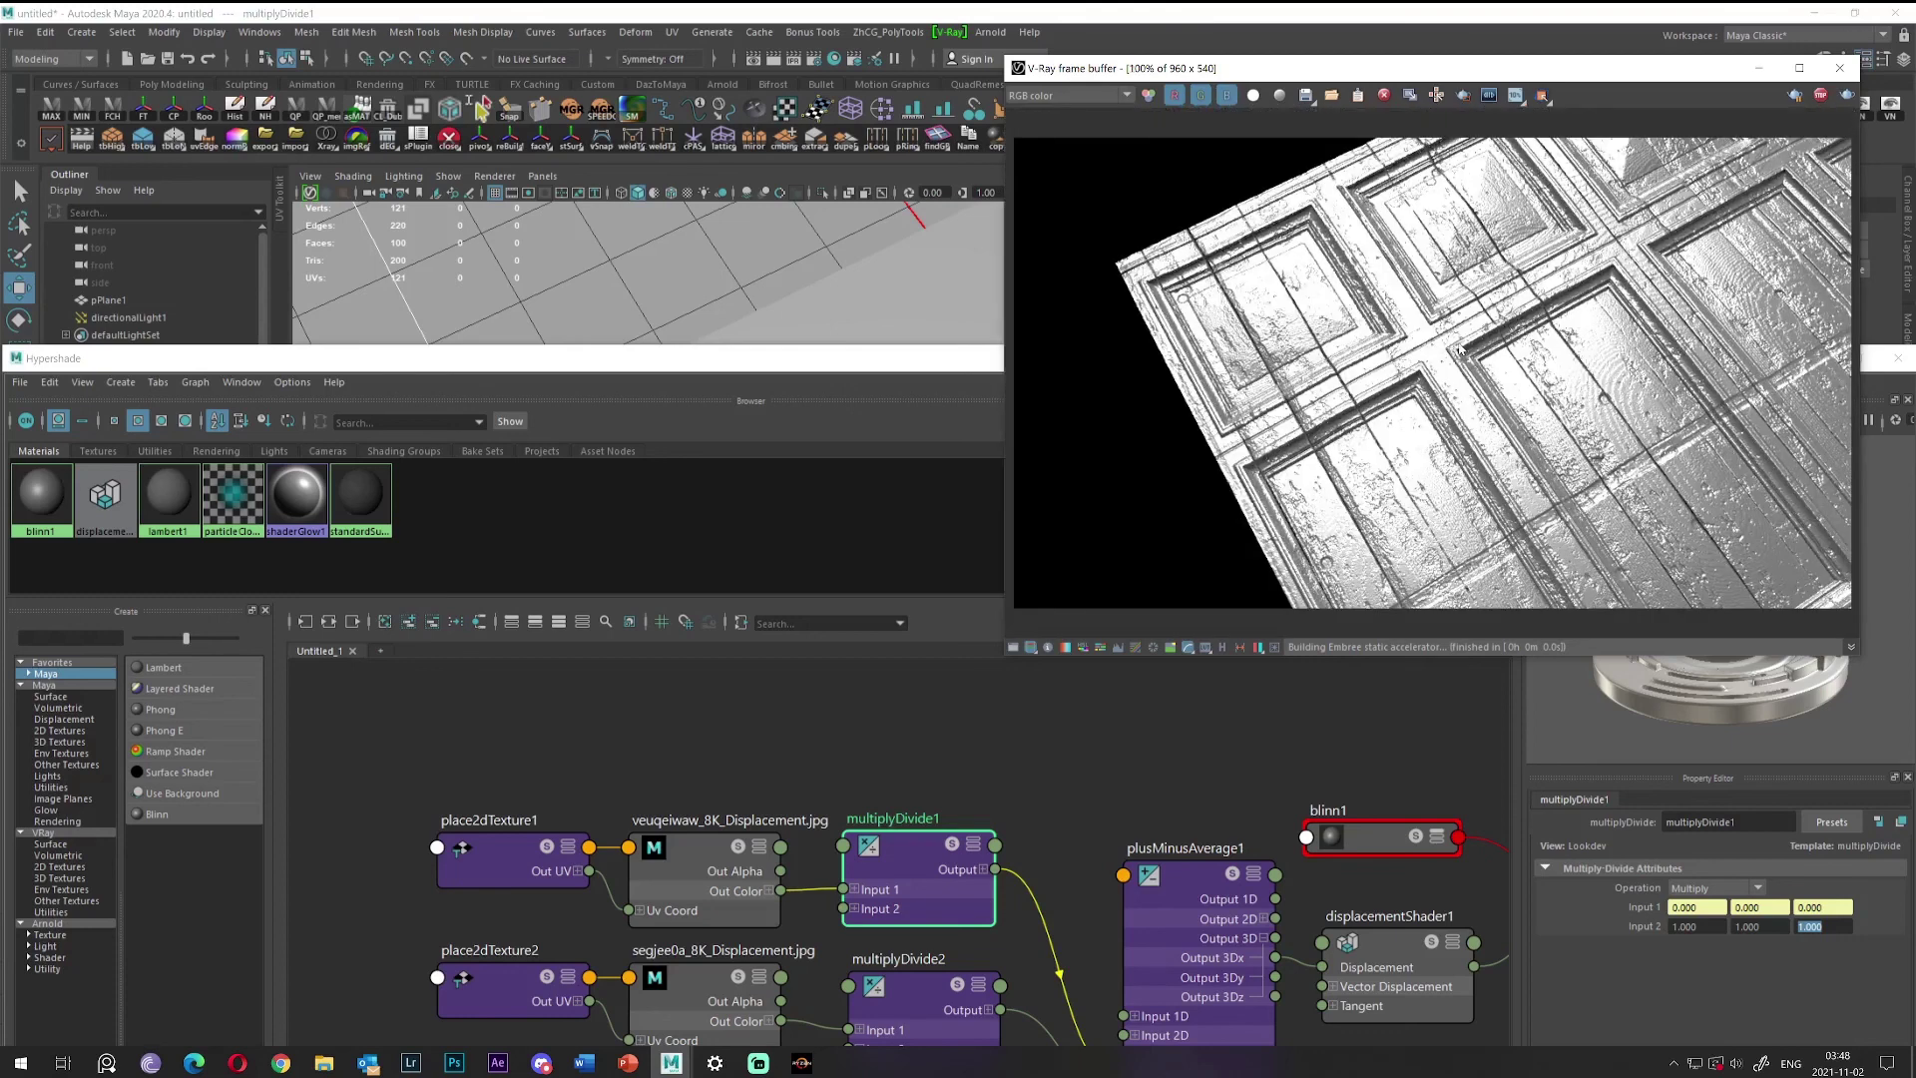
{"action": "left_click_drag", "start_coordinate": [1528, 76], "coordinate": [1402, 73]}
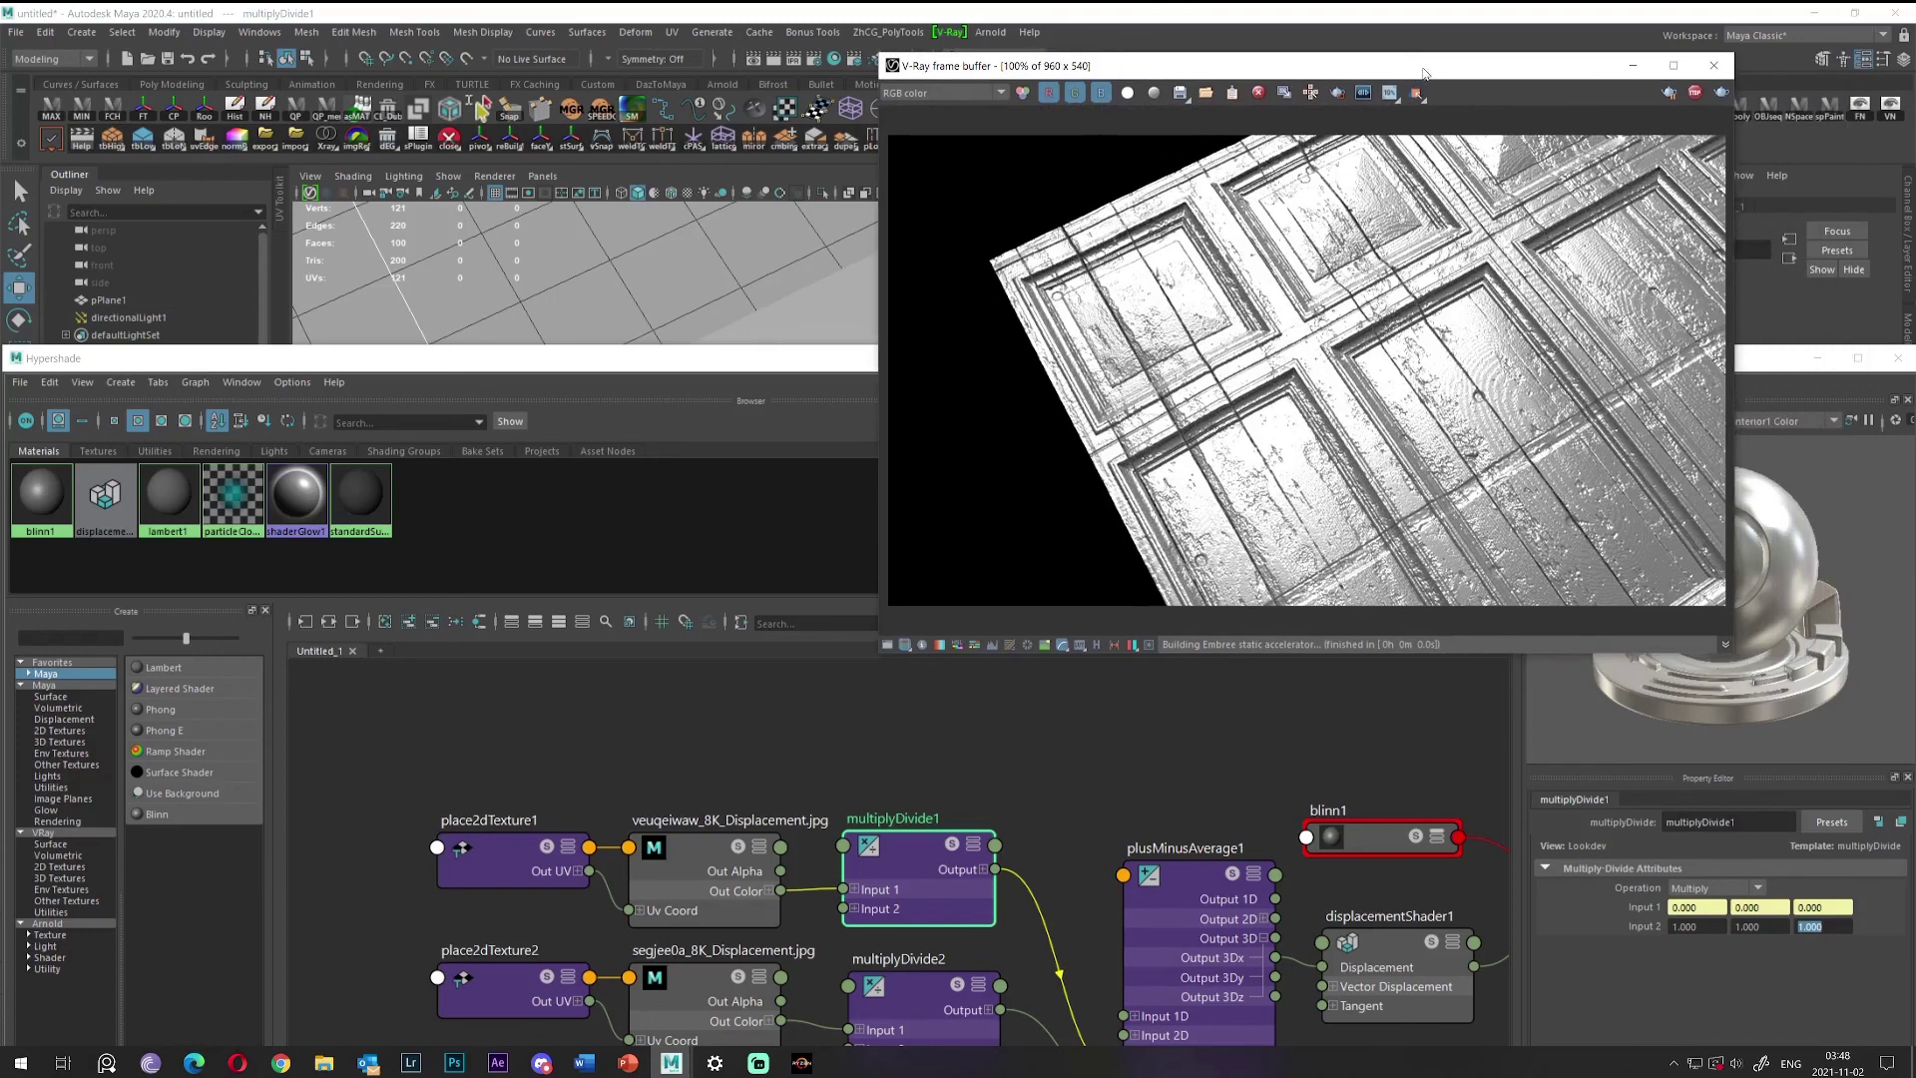
{"action": "left_click", "coordinate": [829, 367]}
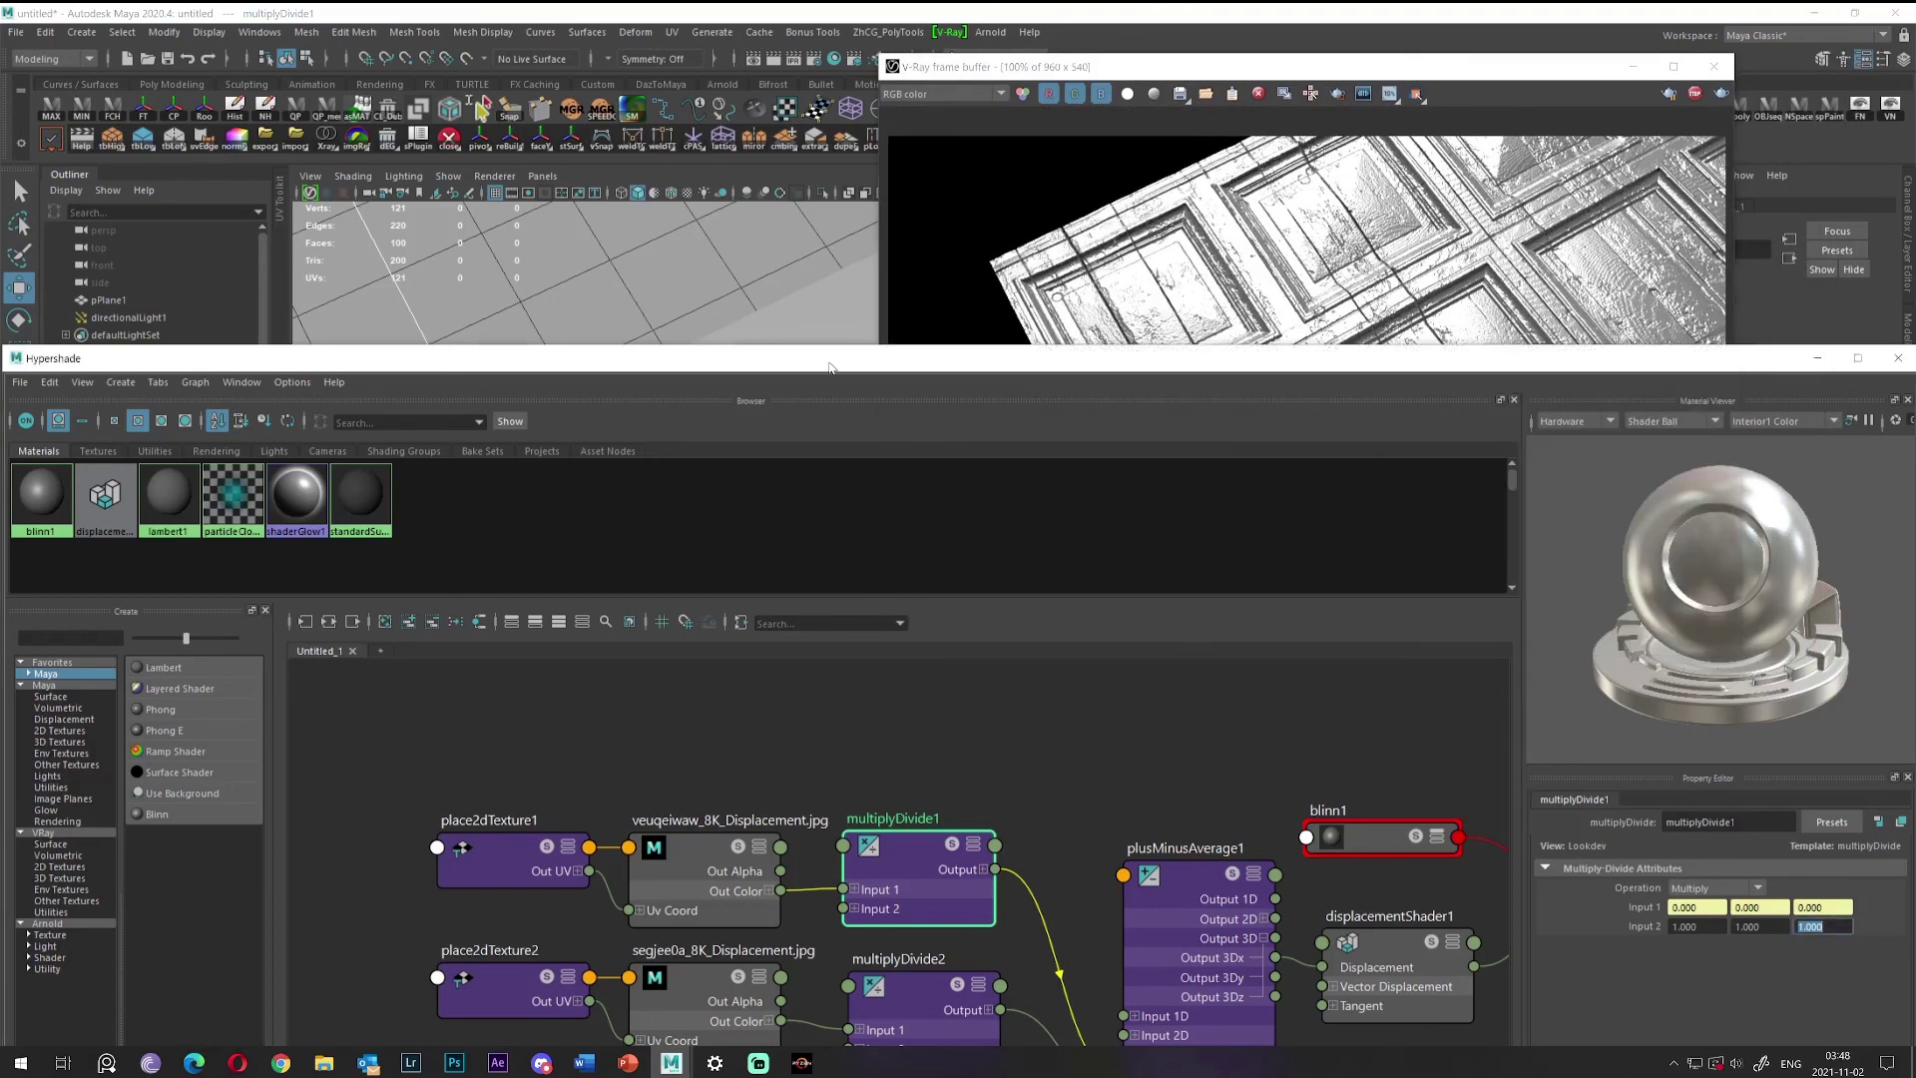
{"action": "left_click", "coordinate": [1469, 164]}
{"action": "scroll", "coordinate": [1486, 341], "scroll_direction": "down", "scroll_amount": 1}
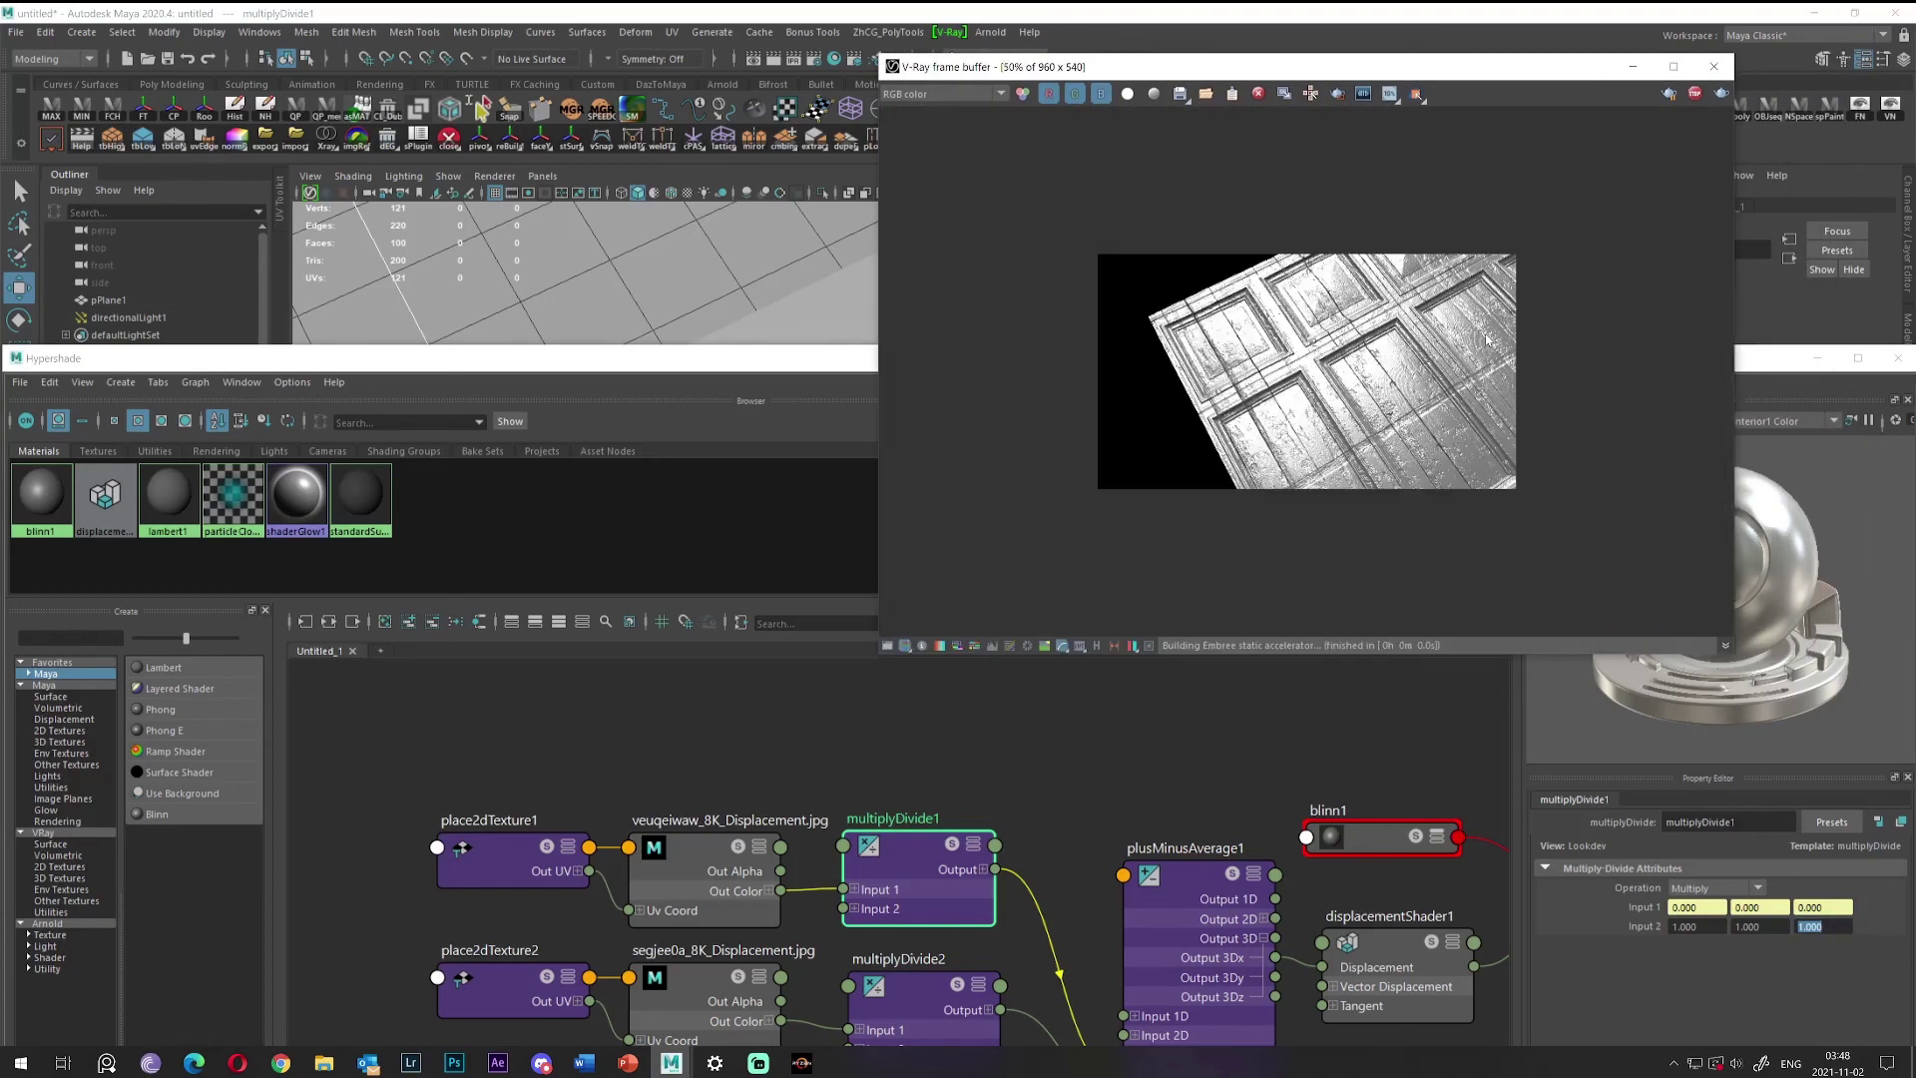
{"action": "scroll", "coordinate": [1486, 341], "scroll_direction": "up", "scroll_amount": 1}
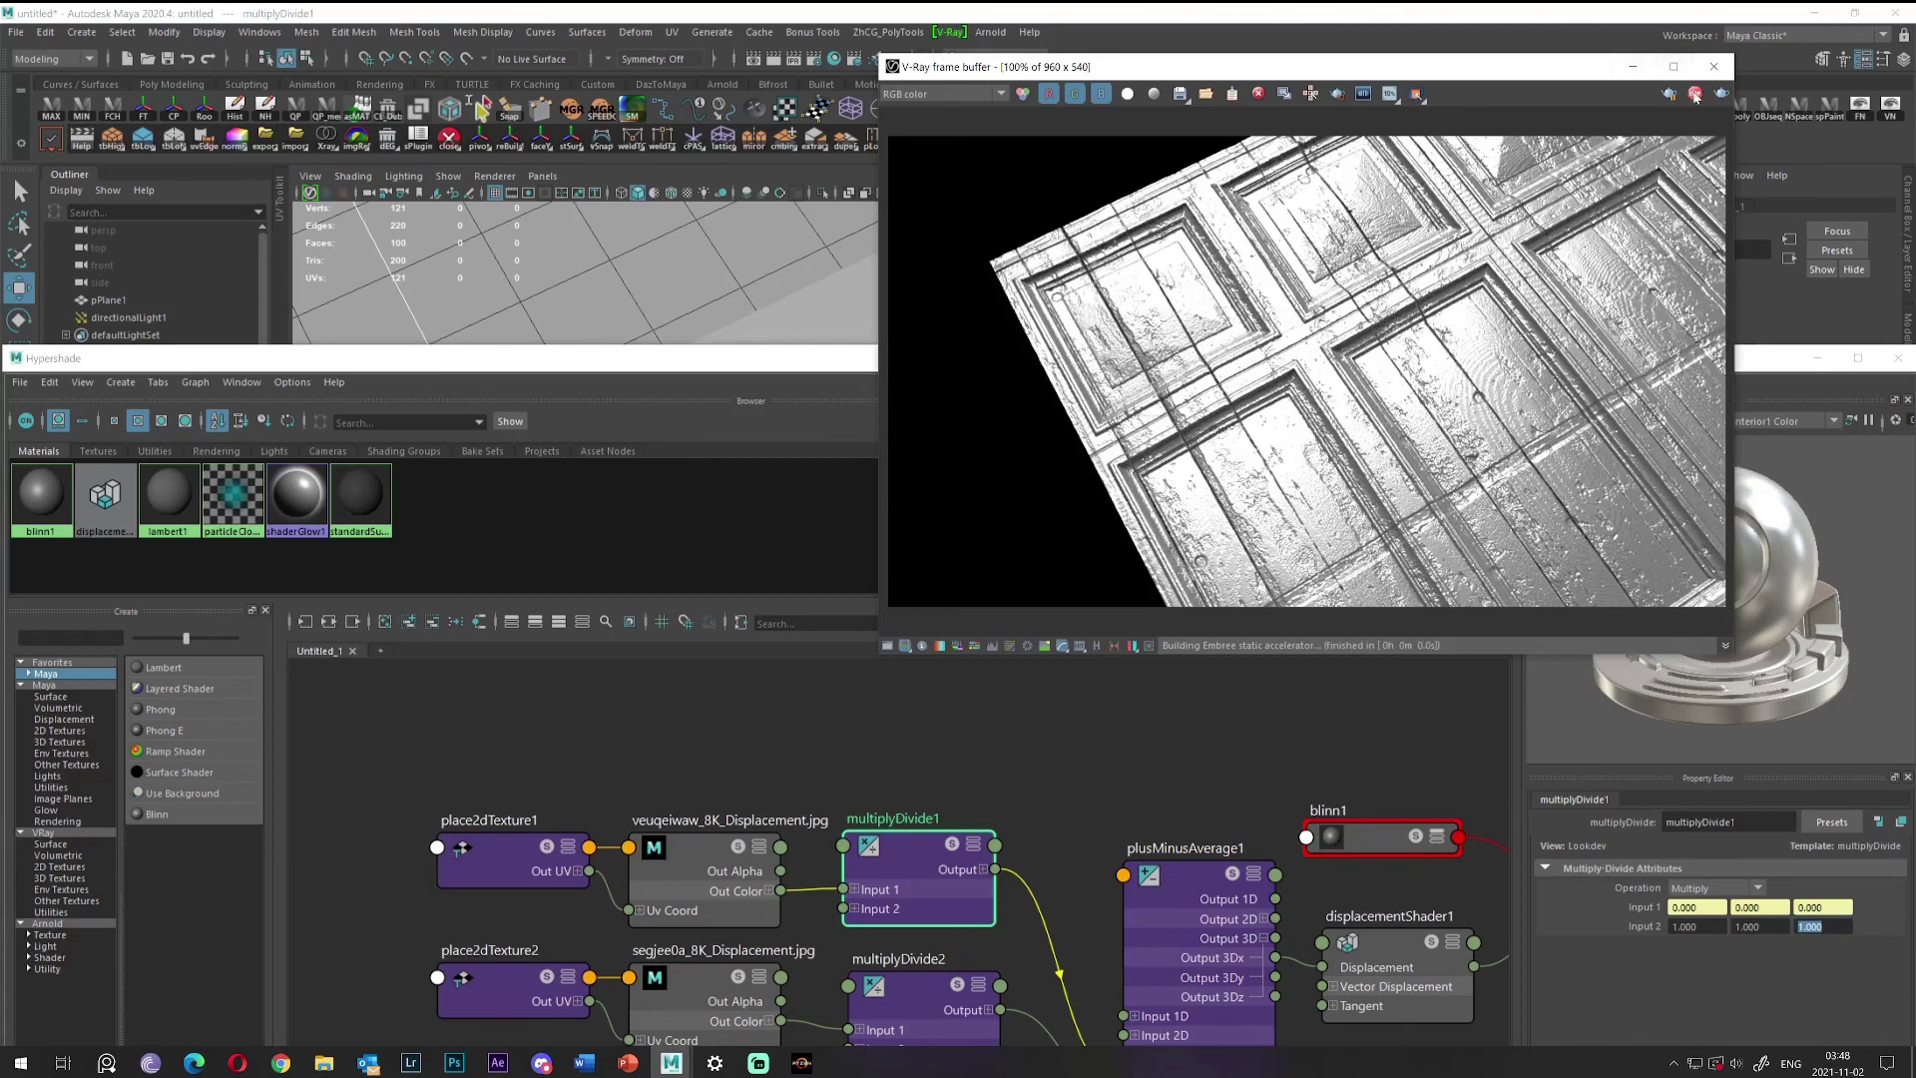
Minimize the V-Ray frame buffer, maximize the Hypershade and select the whole shading network from the place2dTexture nodes to blinn1SG.
{"action": "left_click", "coordinate": [1633, 66]}
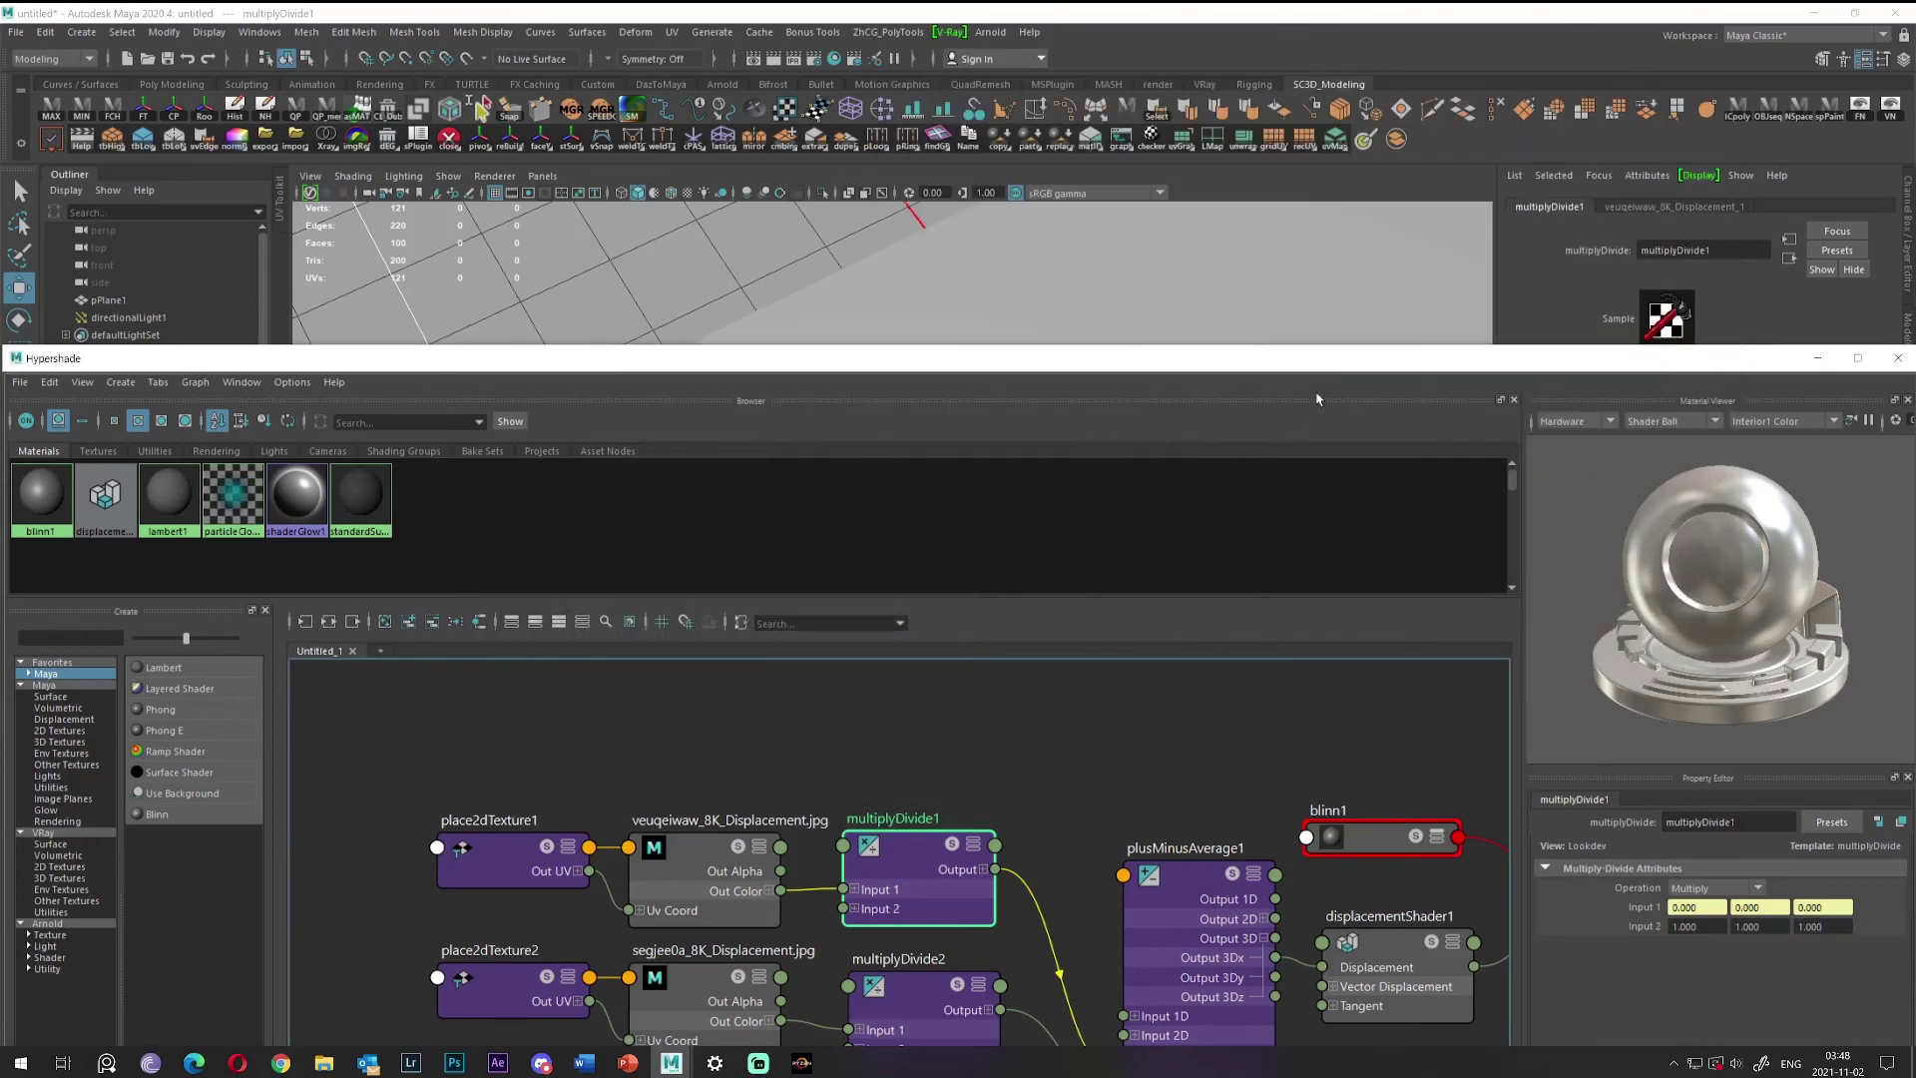
{"action": "double_click", "coordinate": [1325, 364]}
{"action": "scroll", "coordinate": [932, 440], "scroll_direction": "down", "scroll_amount": 4}
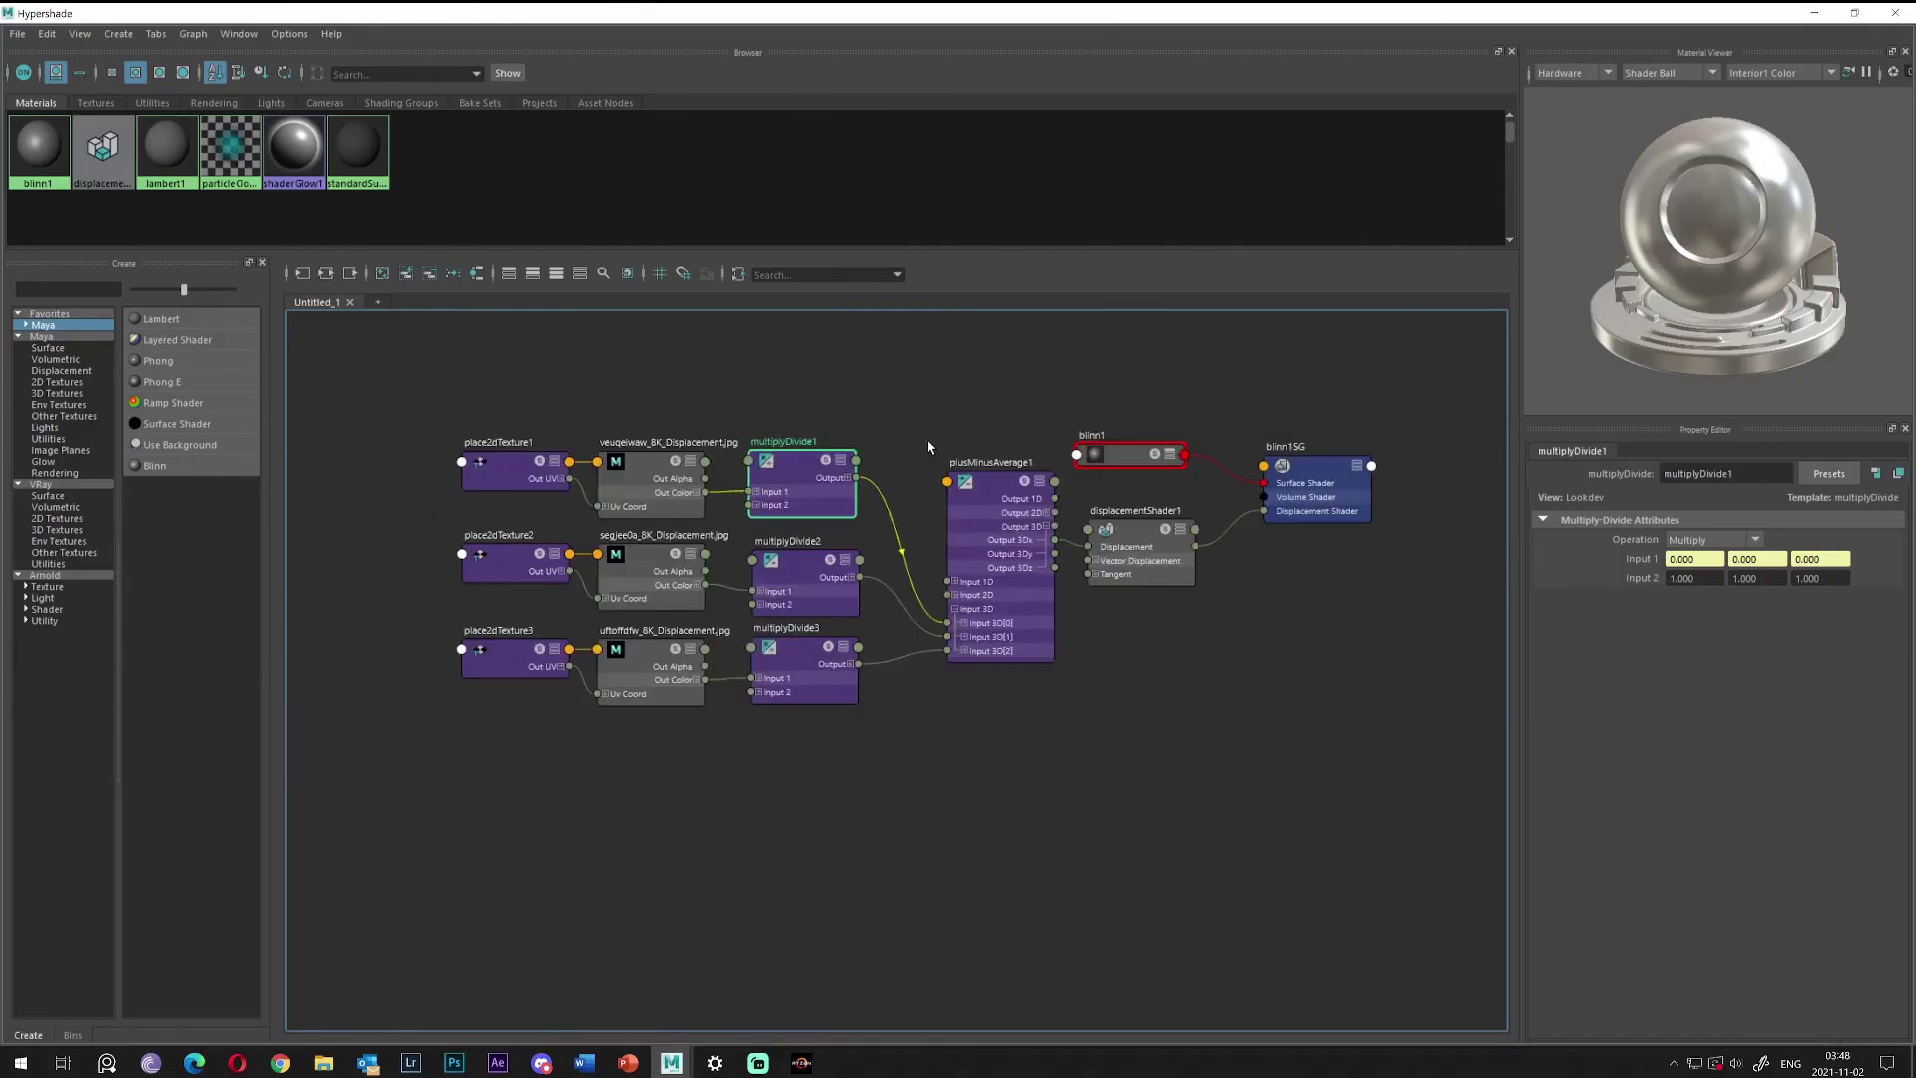
{"action": "middle_click_drag", "start_coordinate": [903, 458], "coordinate": [831, 509], "text": "alt"}
{"action": "left_click_drag", "start_coordinate": [345, 395], "coordinate": [1420, 807]}
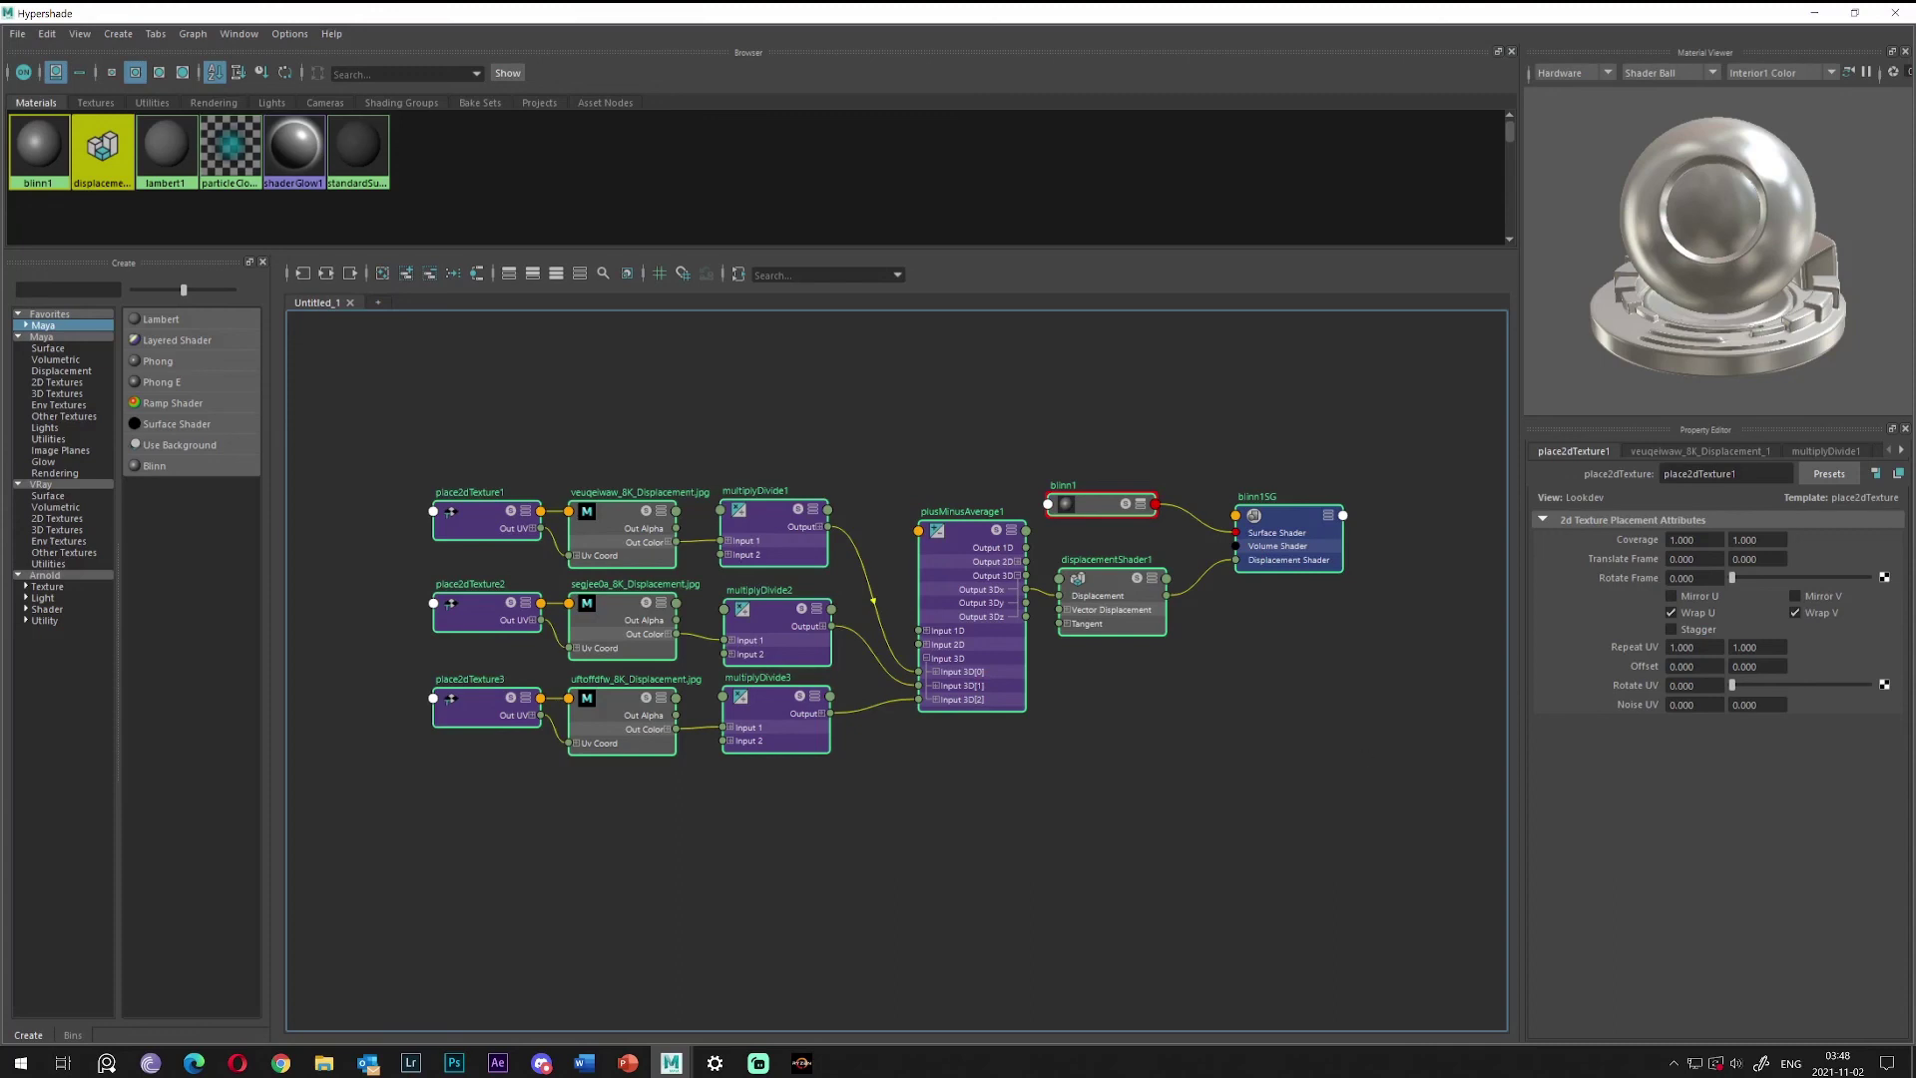
{"action": "key", "text": "alt+Tab"}
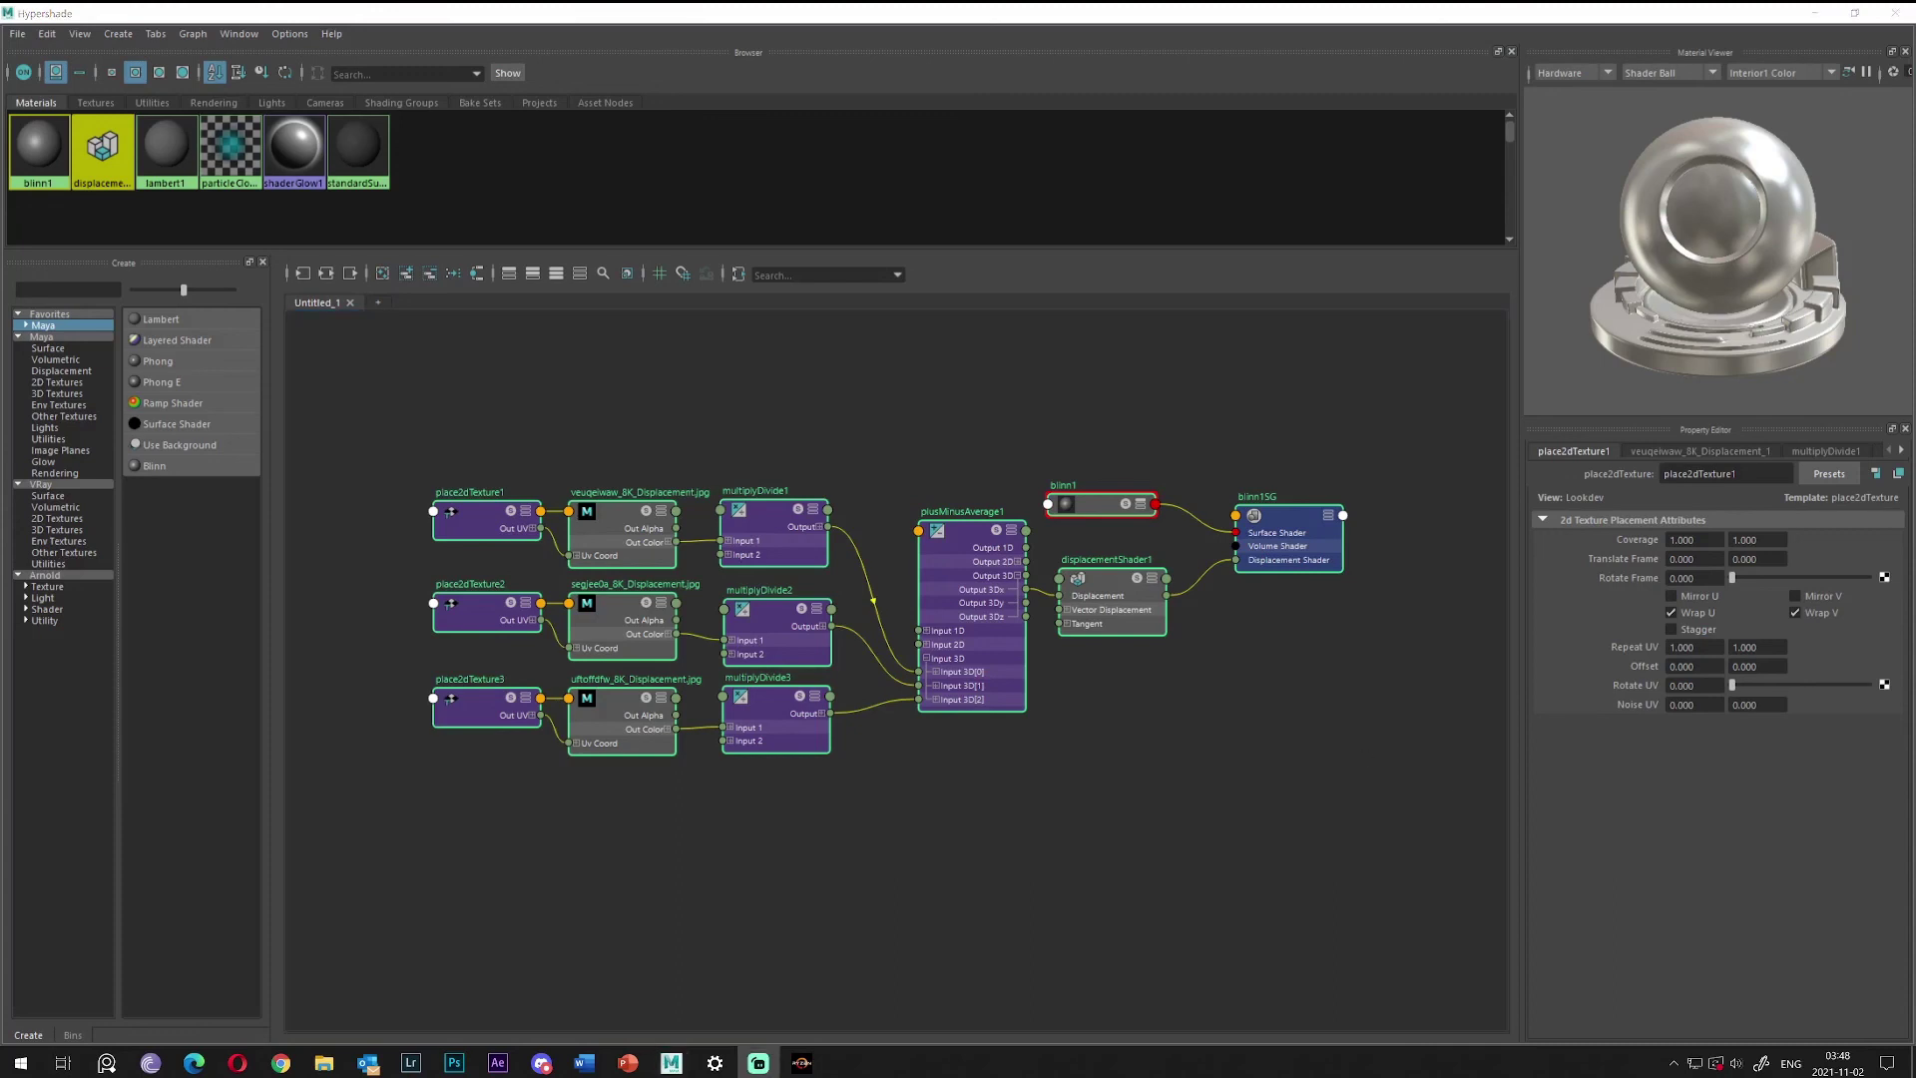